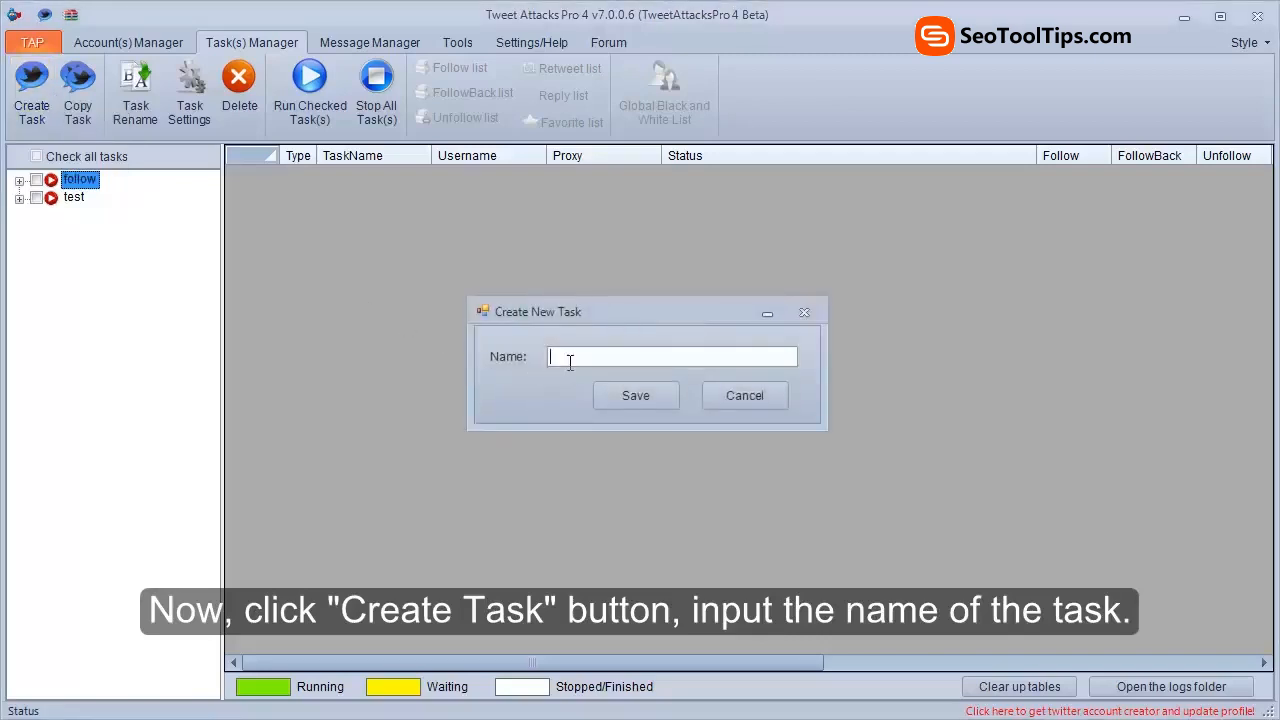
Step: Name the new task mytest and save it
text(mytest)
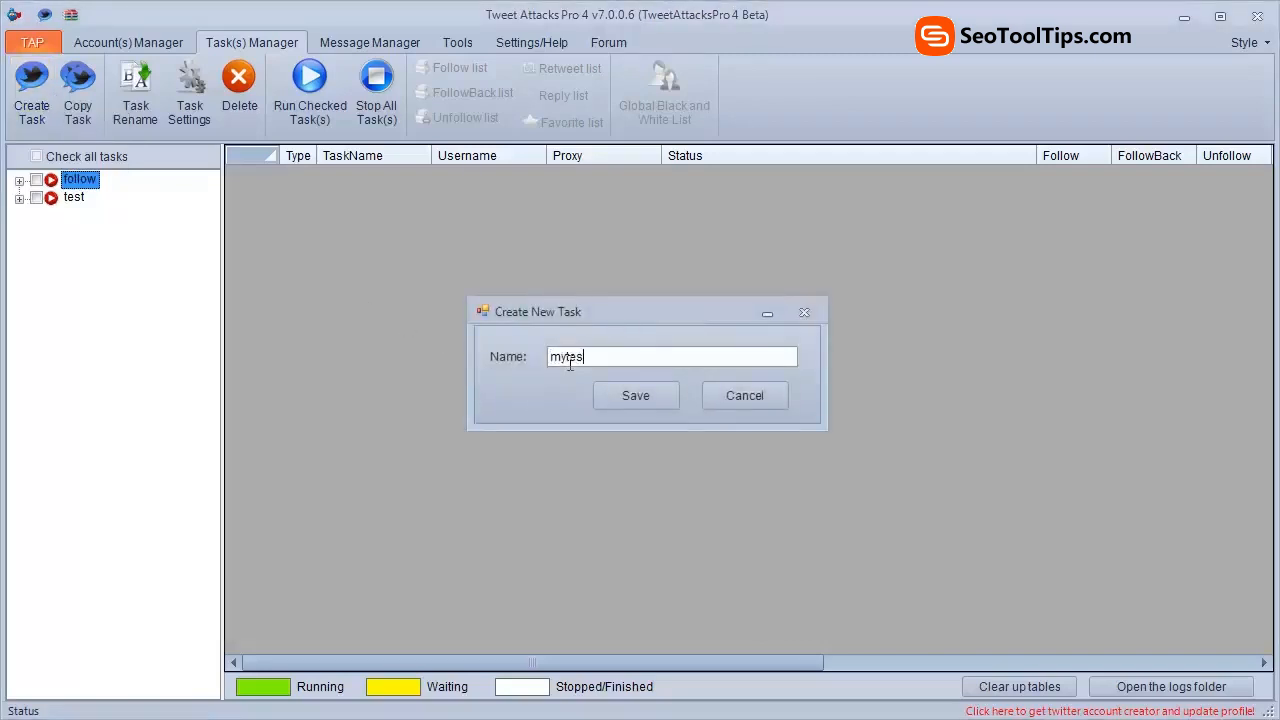
click(622, 395)
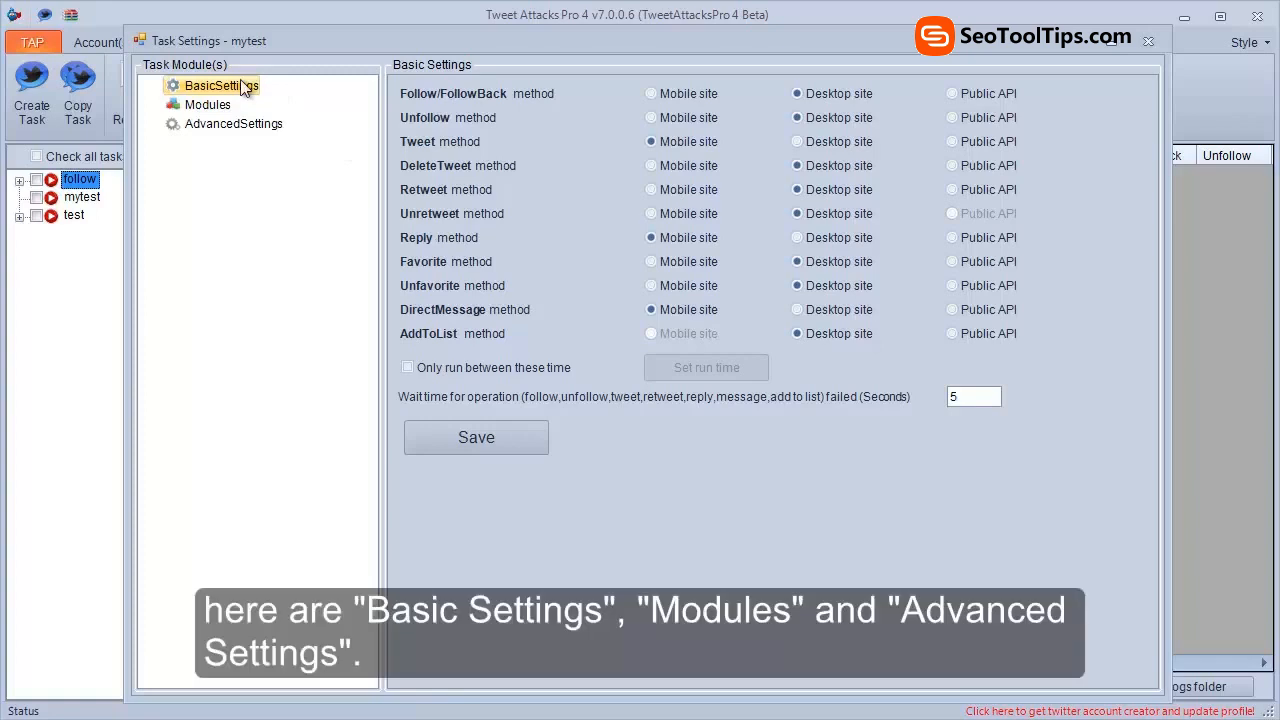
Step: Look through the Modules and Advanced Settings pages of the mytest task, ending on its Basic Settings
click(224, 107)
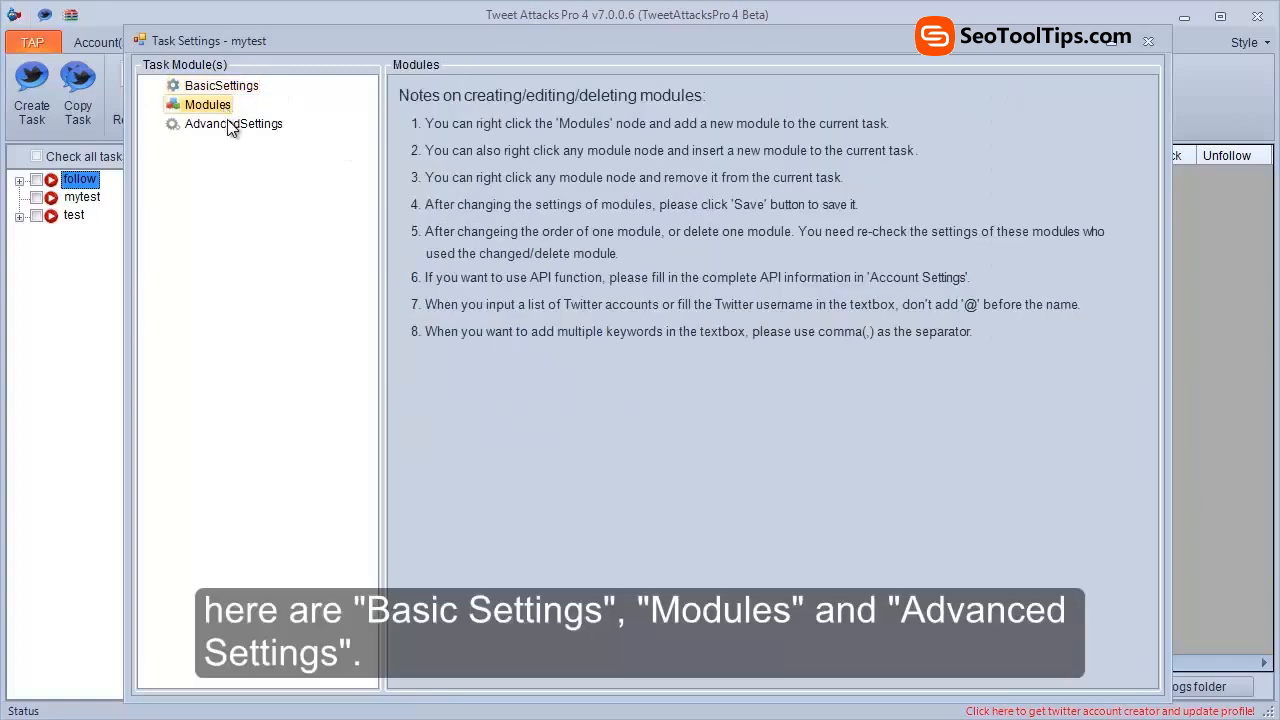
click(230, 126)
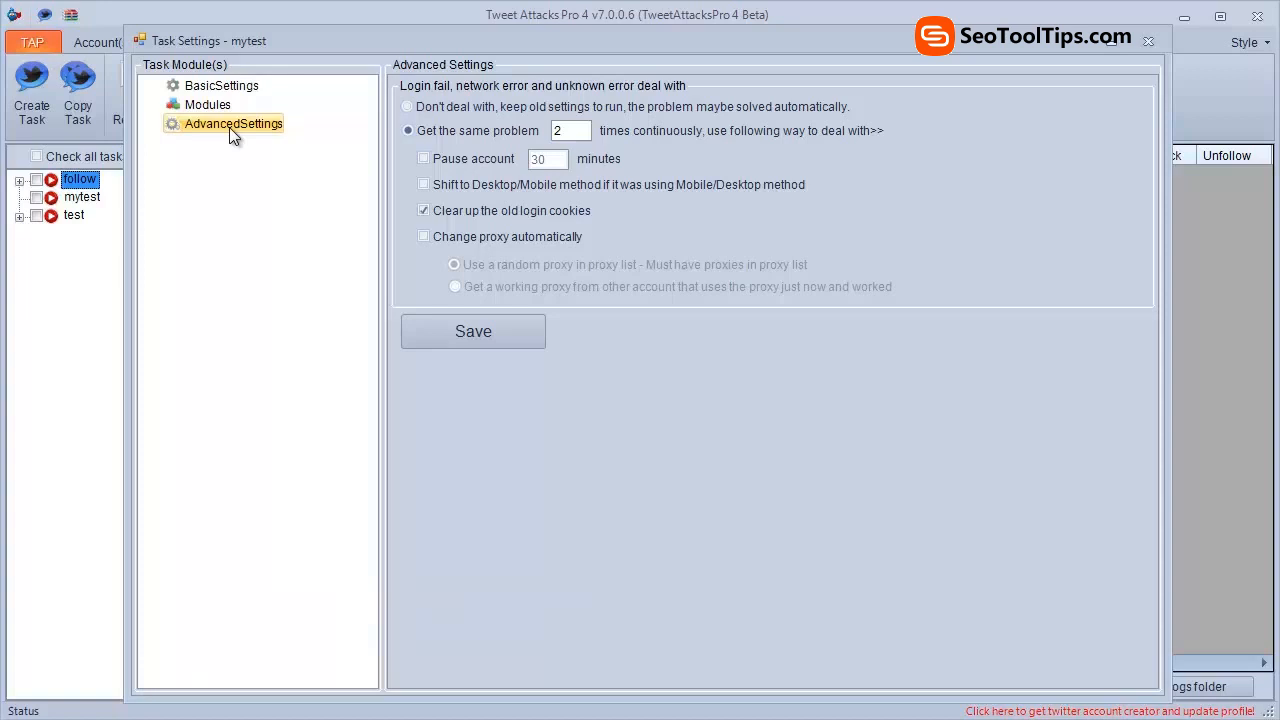
click(235, 87)
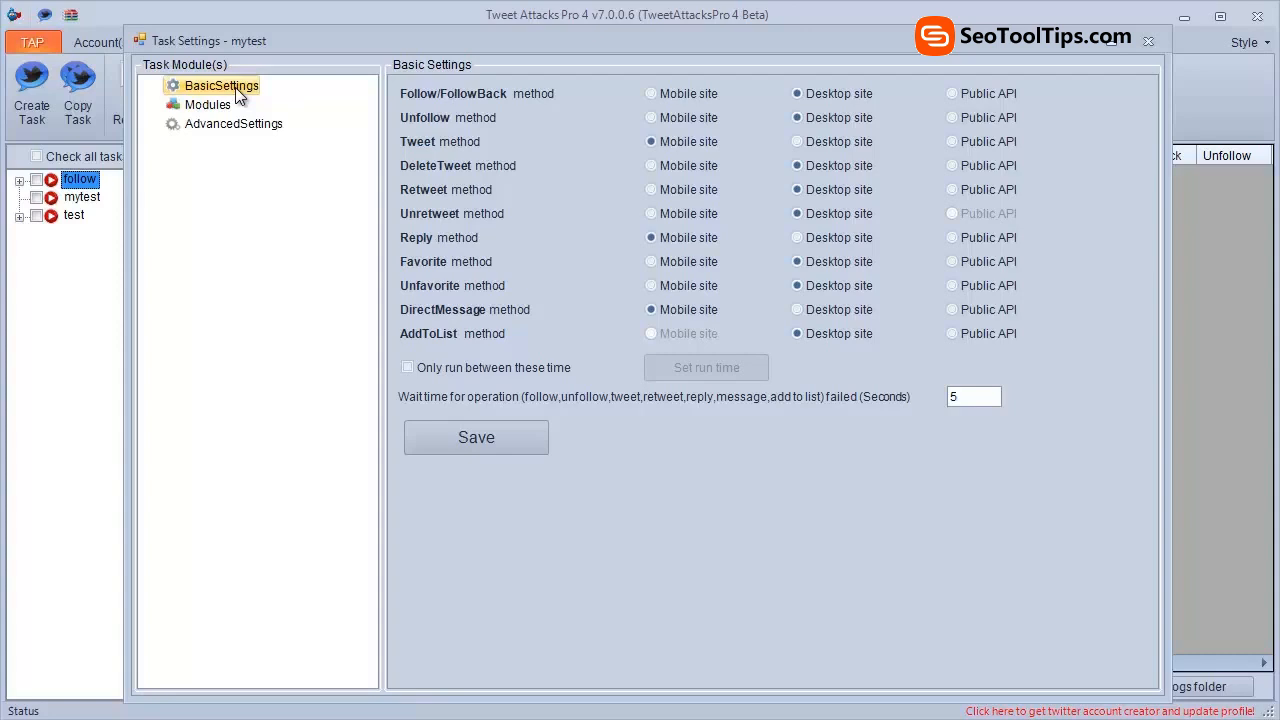
Step: Set Follow/FollowBack and Unfollow to Mobile site, Reply and Tweet to Desktop site, and Favorite and Unfavorite to Public API
click(686, 95)
click(687, 117)
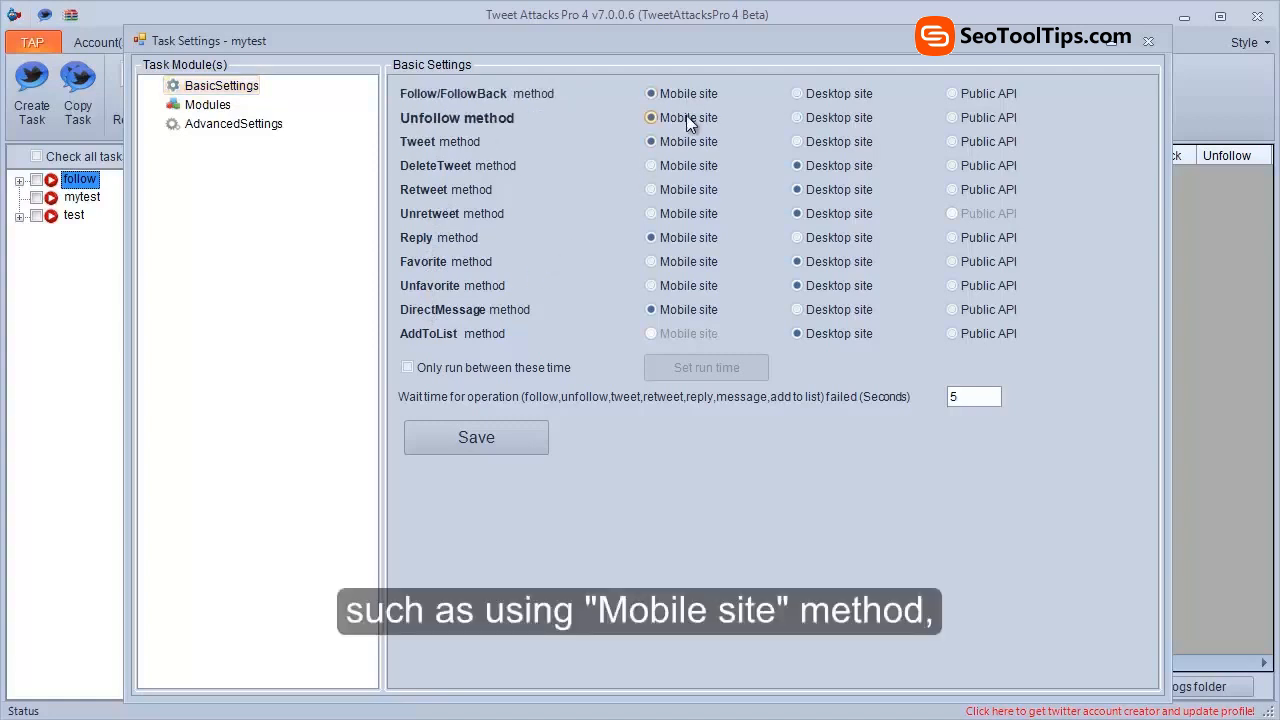
click(809, 234)
click(818, 139)
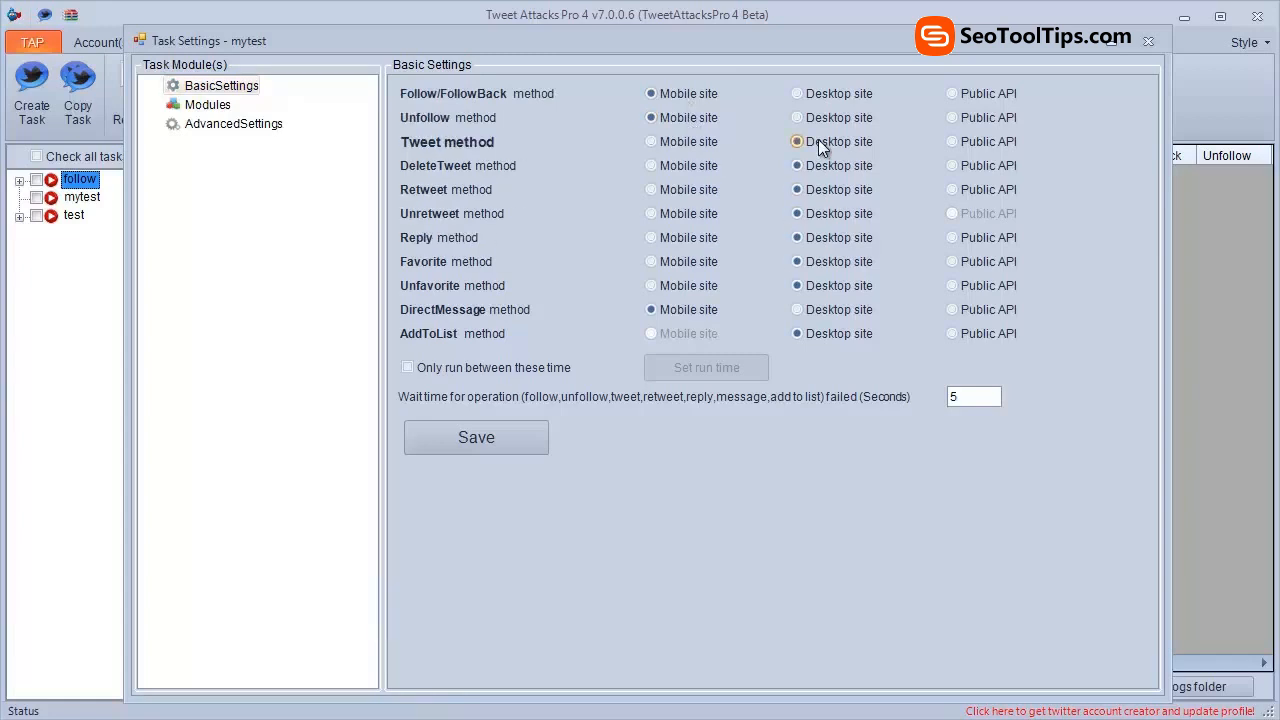
click(975, 262)
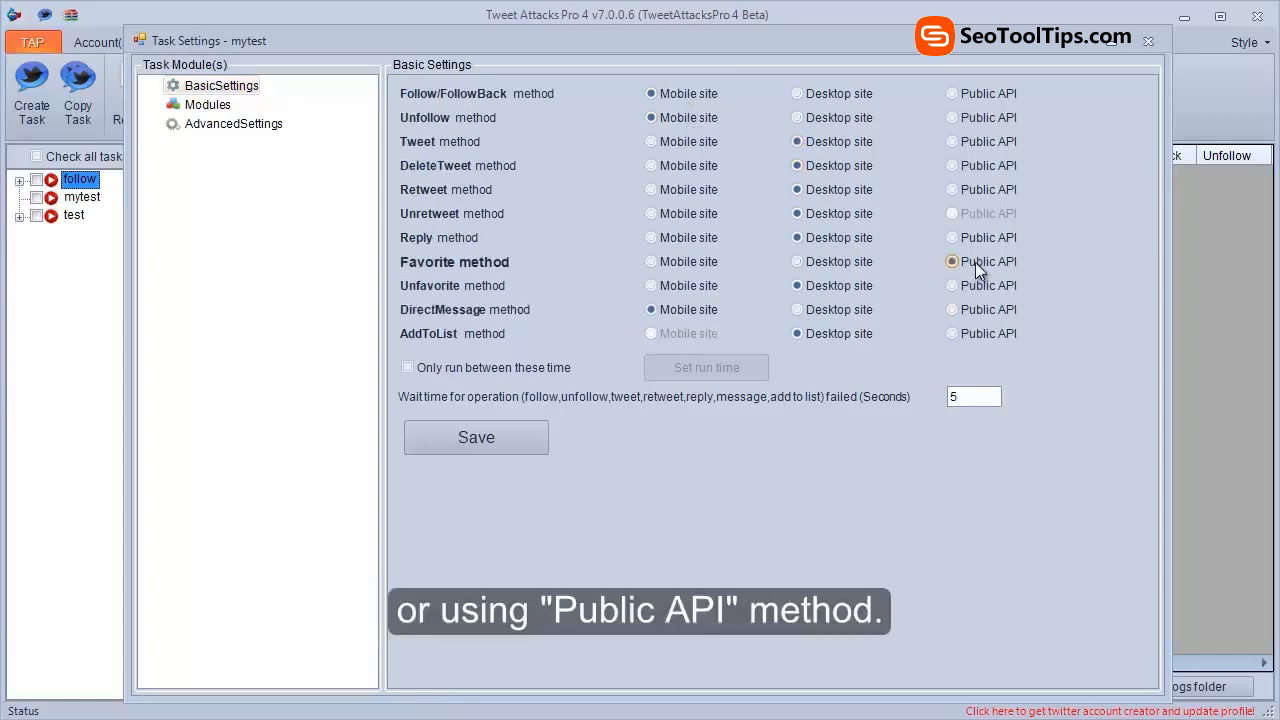
click(974, 285)
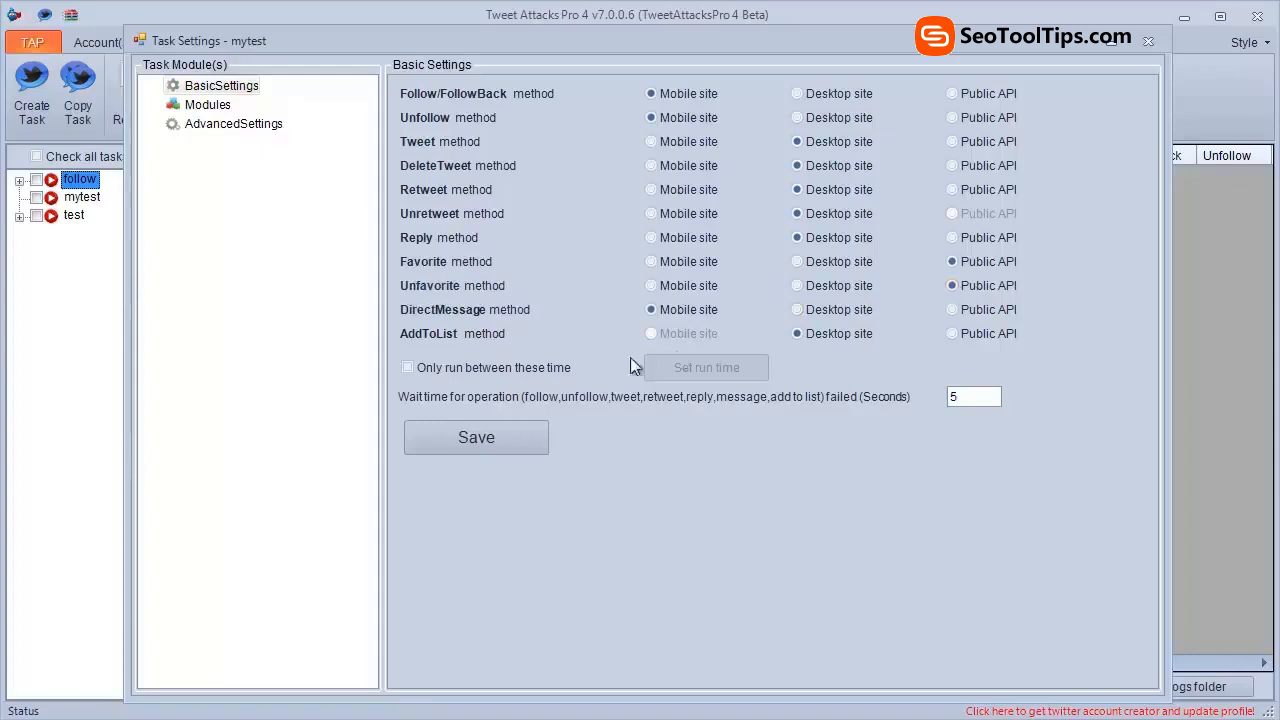
Step: Restrict the mytest task to set run times and add a run period from 13:24 to 14:45
click(481, 370)
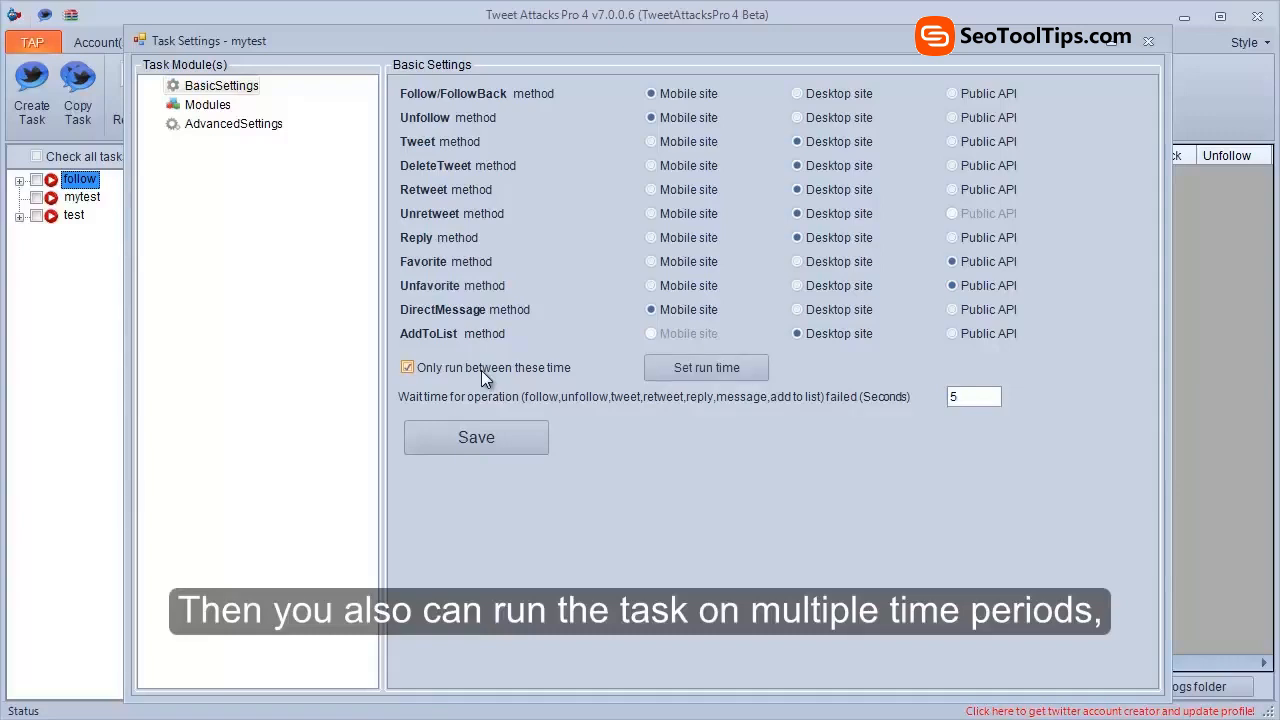
click(679, 369)
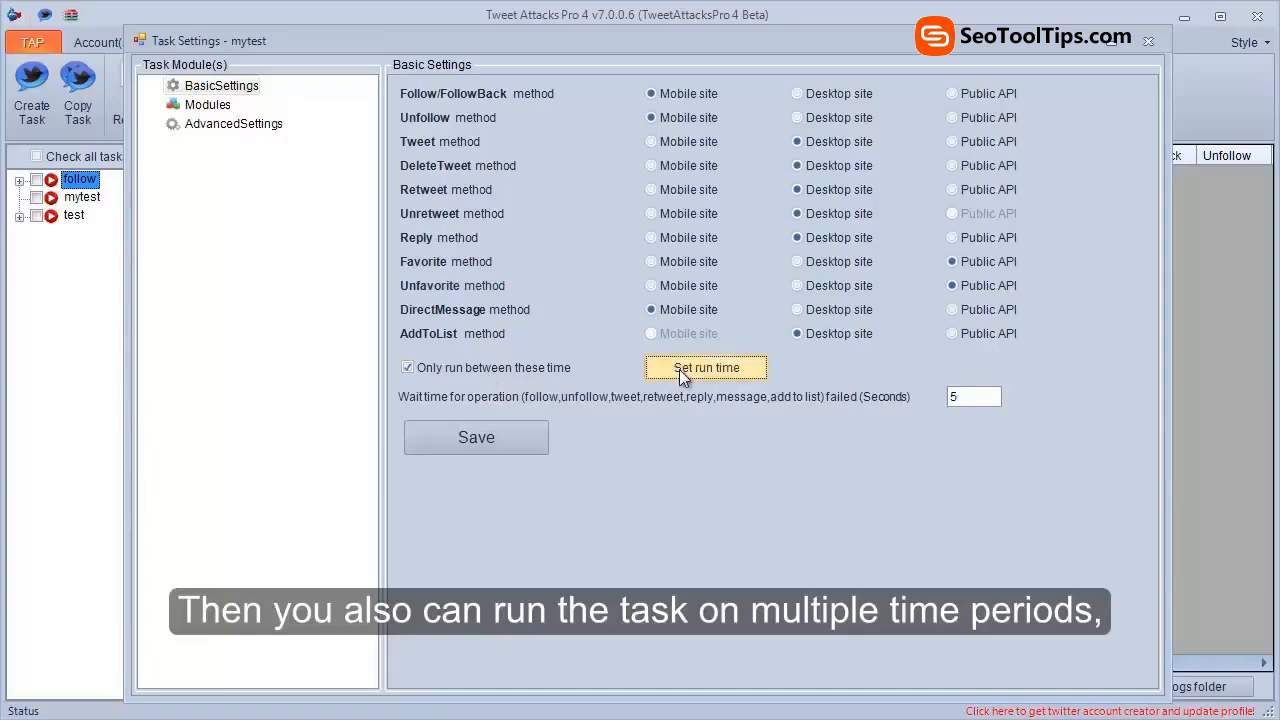
click(571, 486)
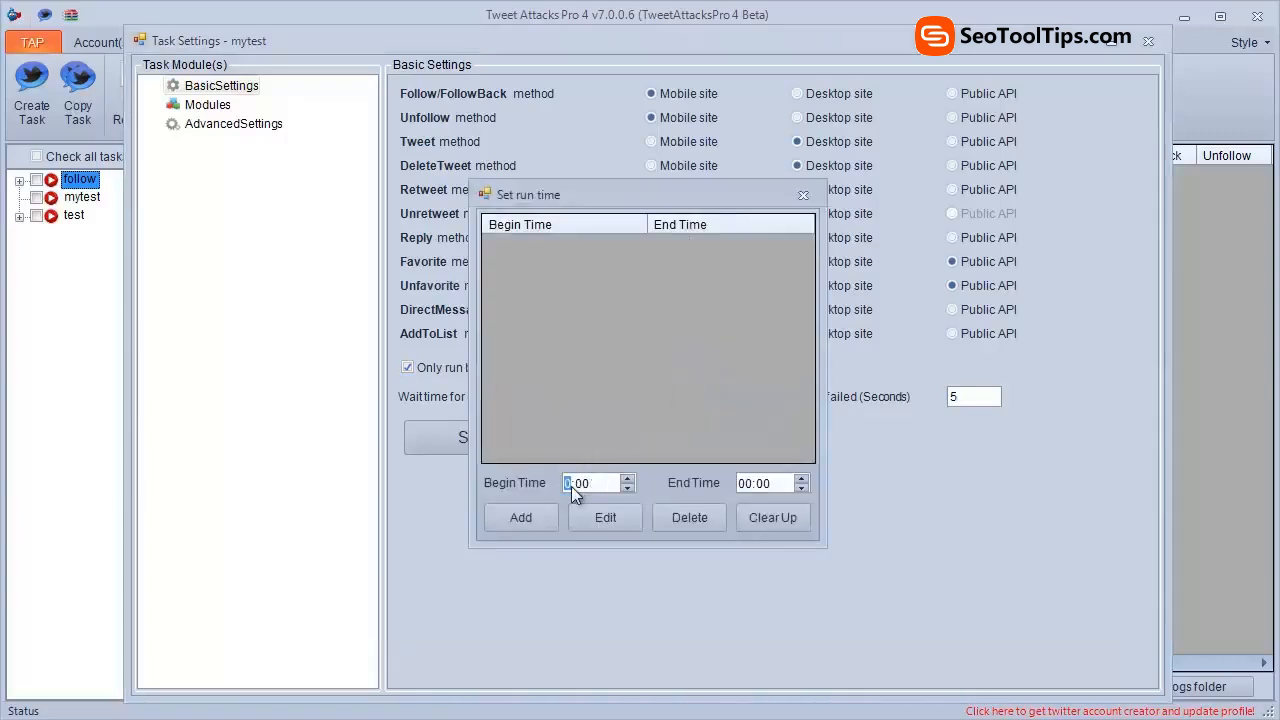
text(12)
click(742, 484)
text(4:45)
click(520, 515)
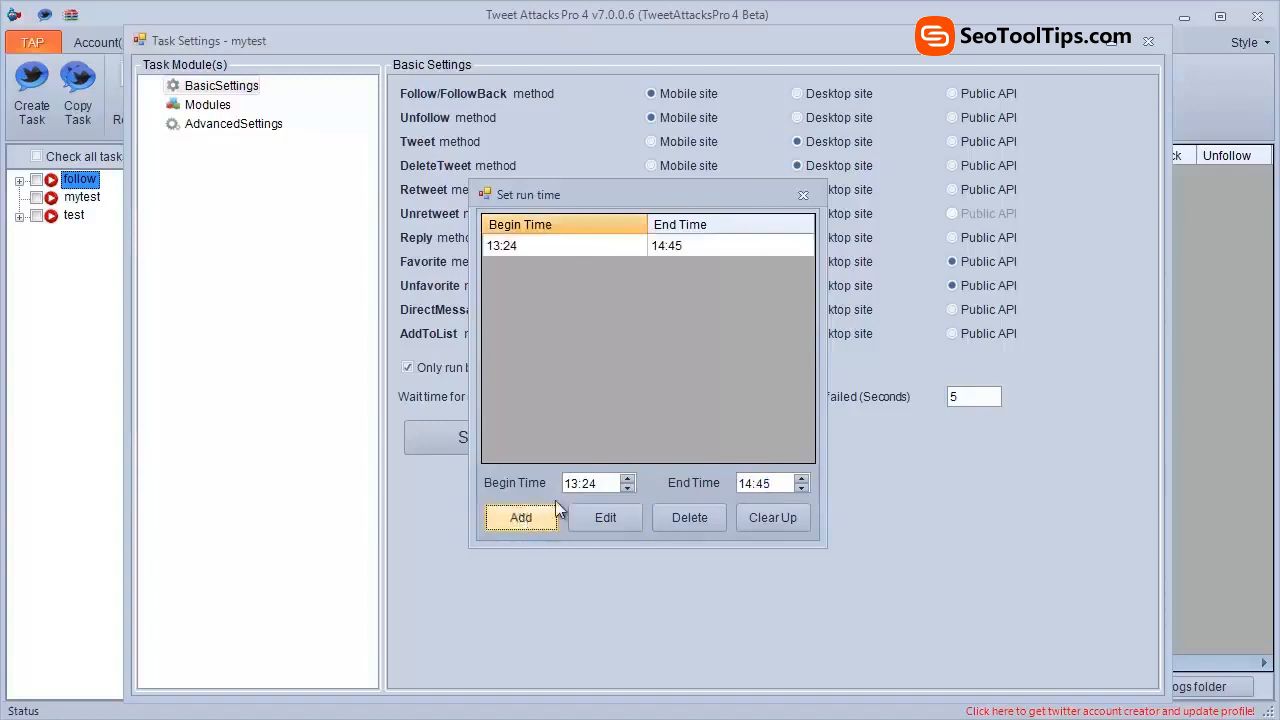
Step: Add a second run period from 14:55 to 16:20 and close the run time settings
click(575, 484)
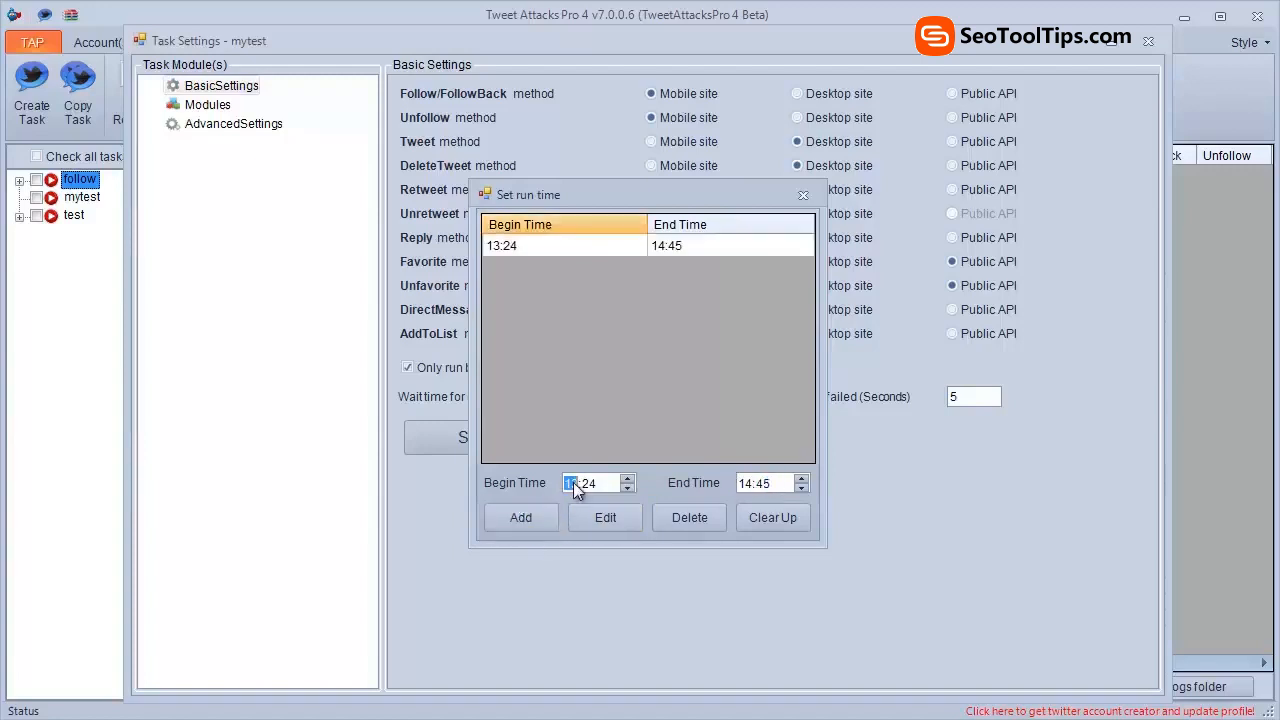
text(14)
click(588, 484)
text(55)
click(742, 484)
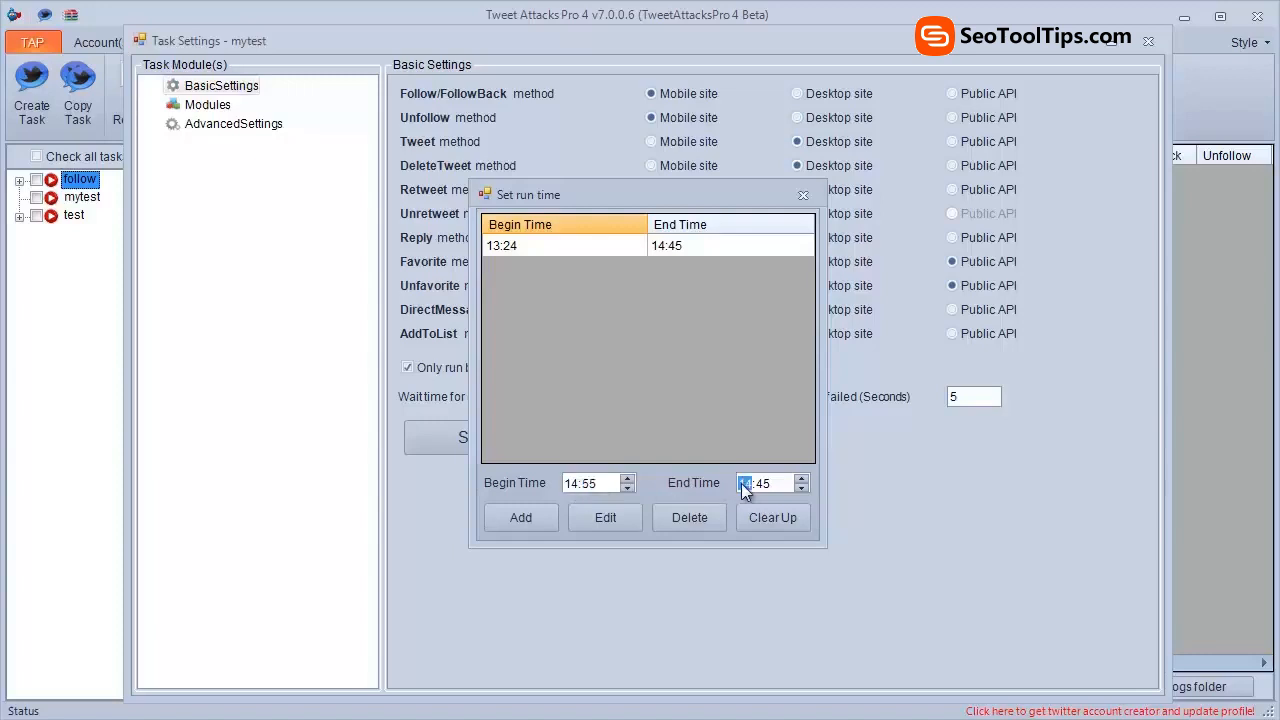
text(16:20)
click(532, 516)
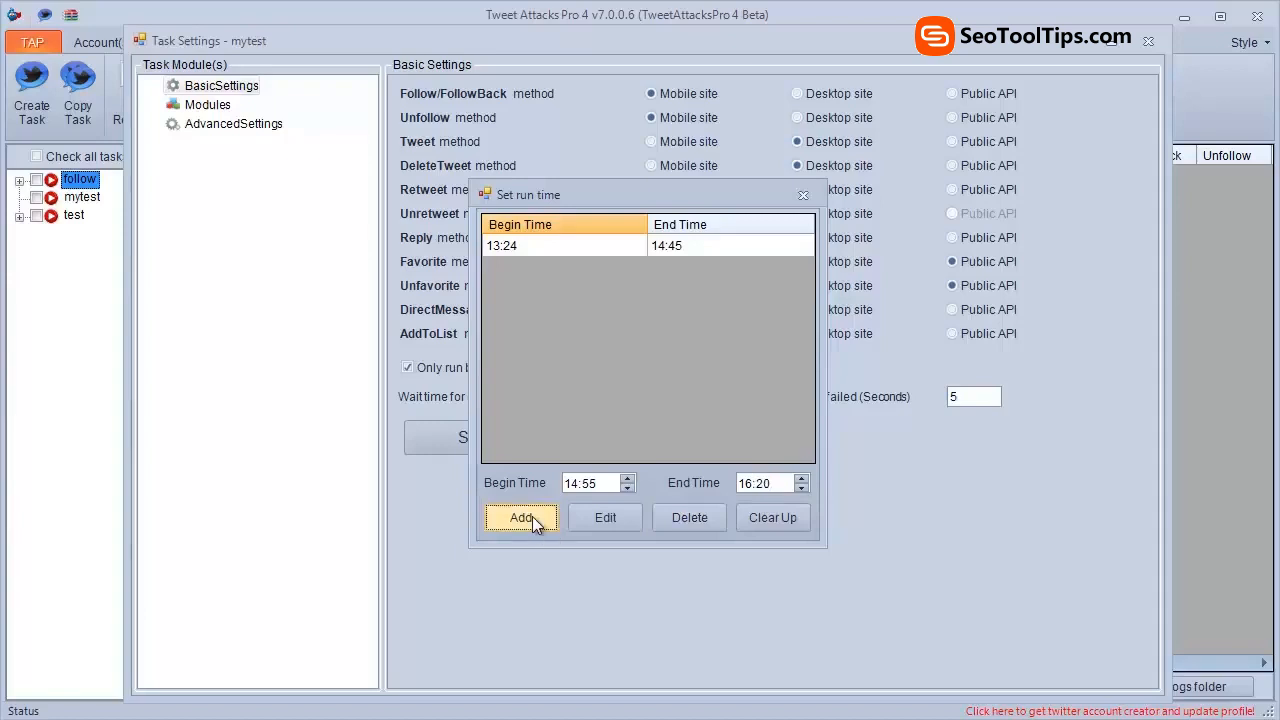
click(802, 196)
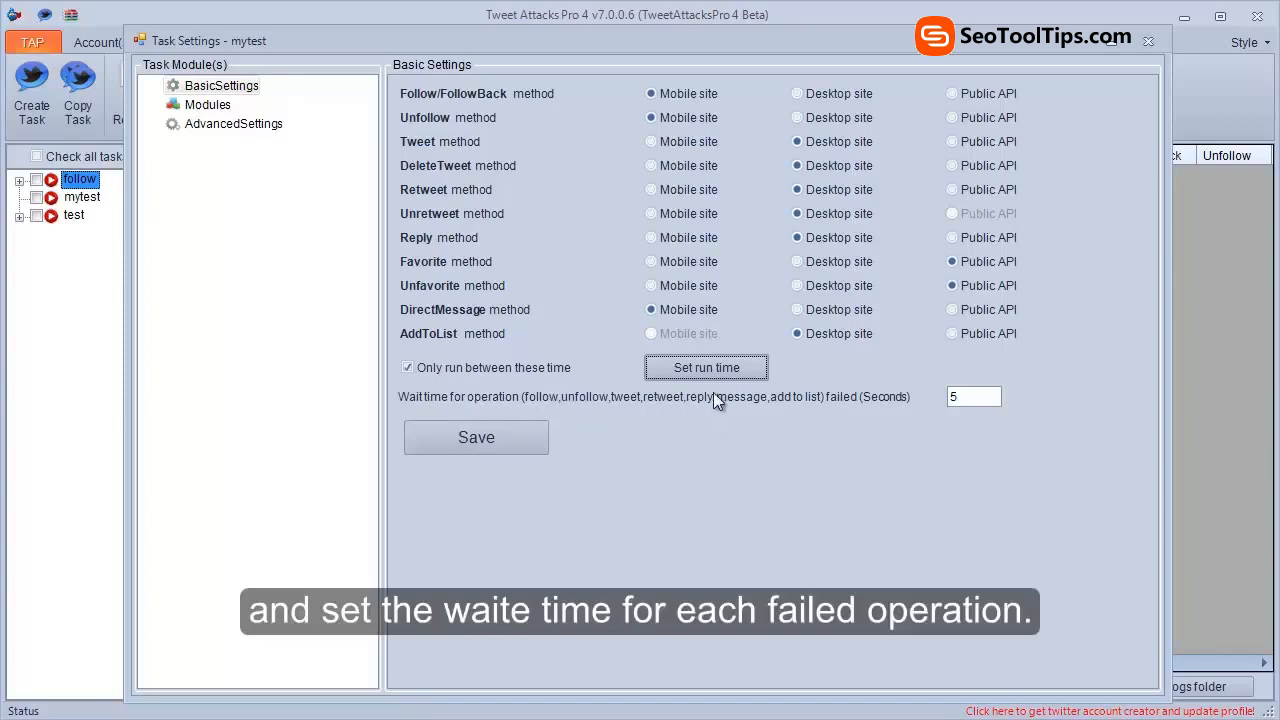
Step: Set the wait time for failed operations to 3 seconds and save the basic settings
double_click(959, 399)
text(3)
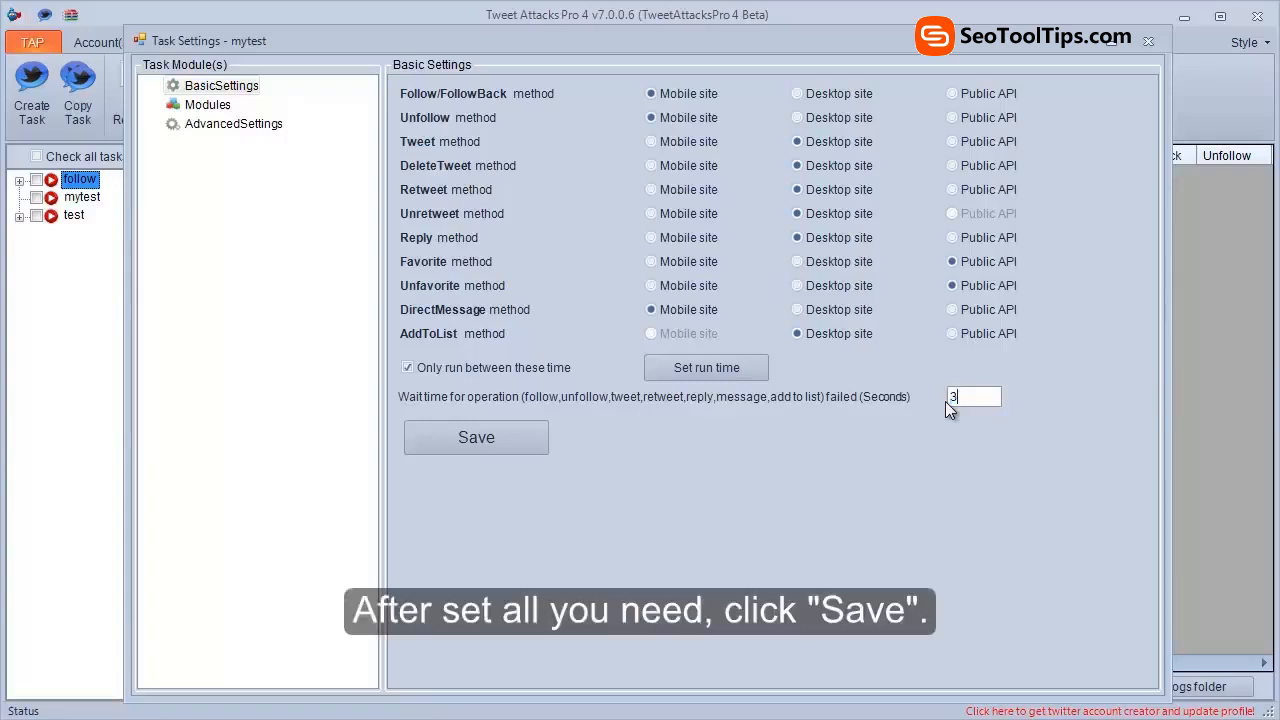
click(478, 435)
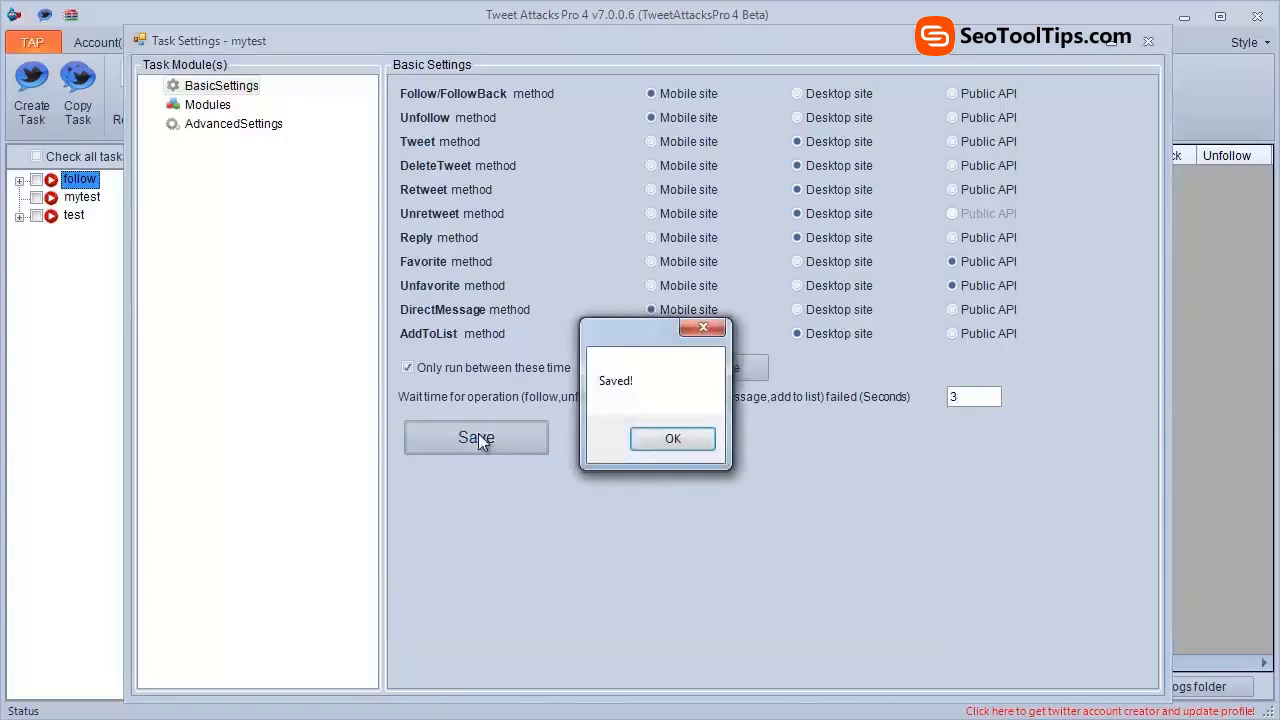
click(655, 438)
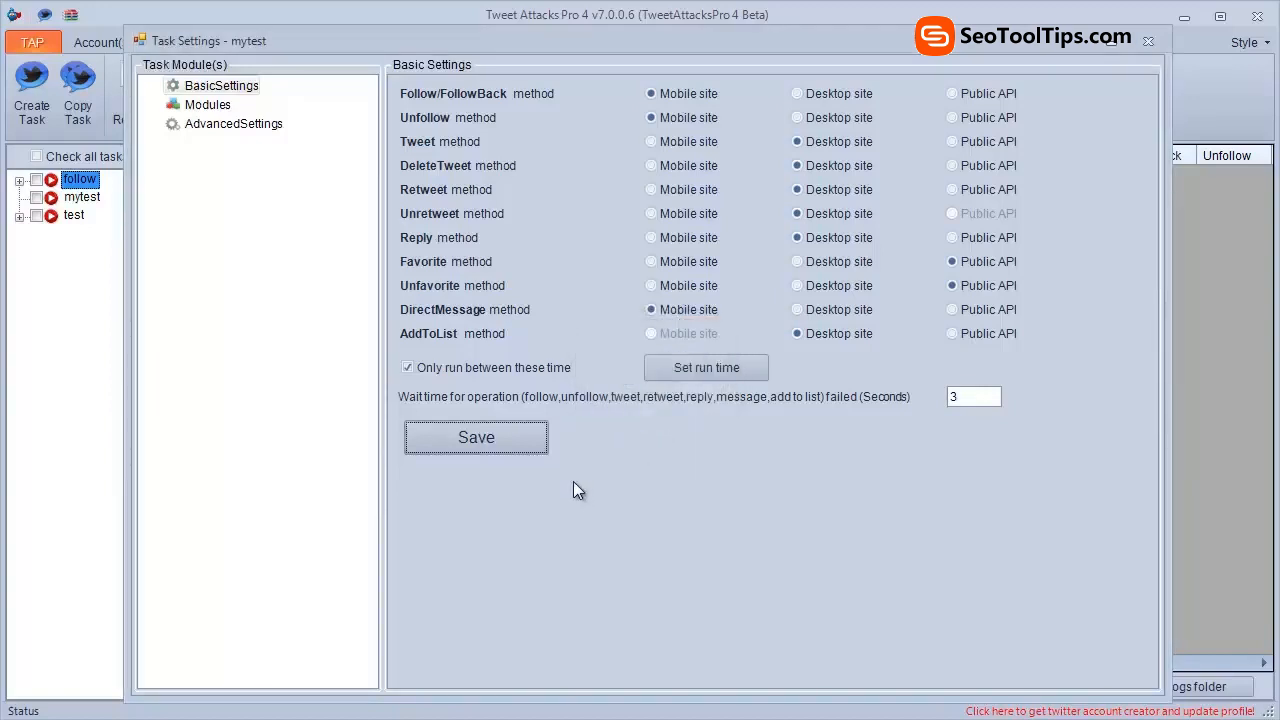
Step: Add a Search module and an AccountRunThread module to the mytest task
click(205, 124)
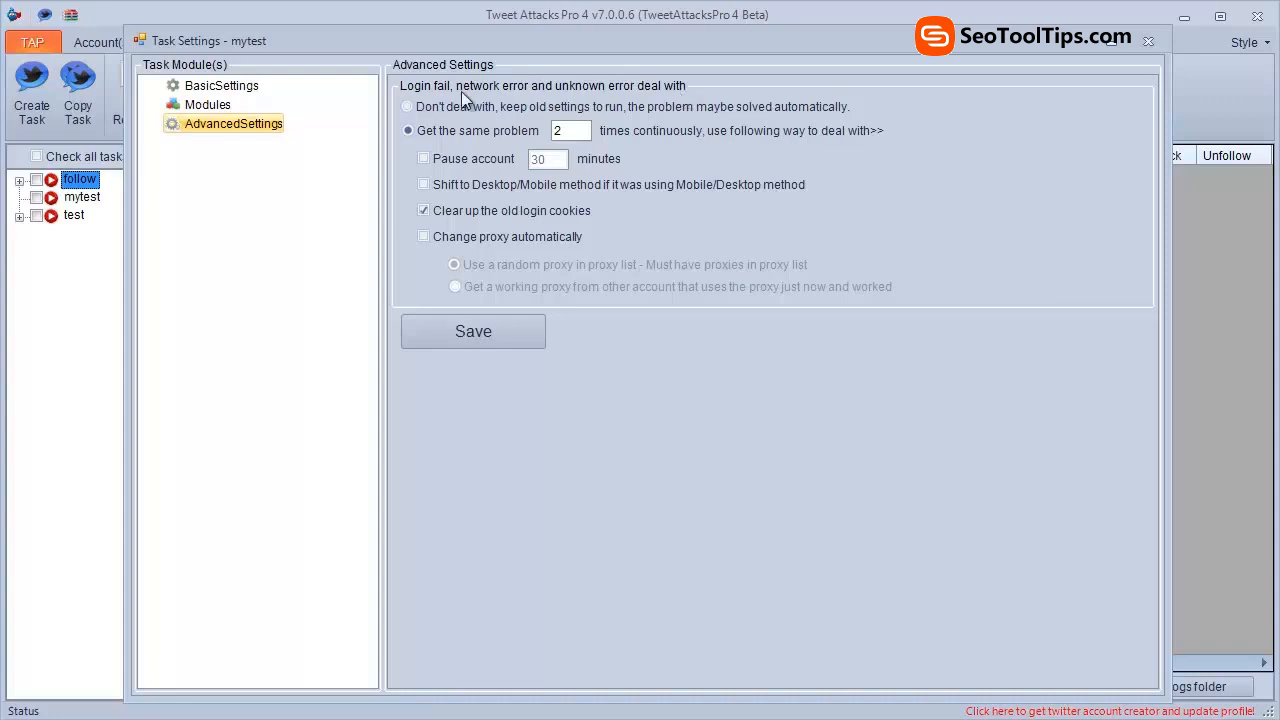
click(193, 106)
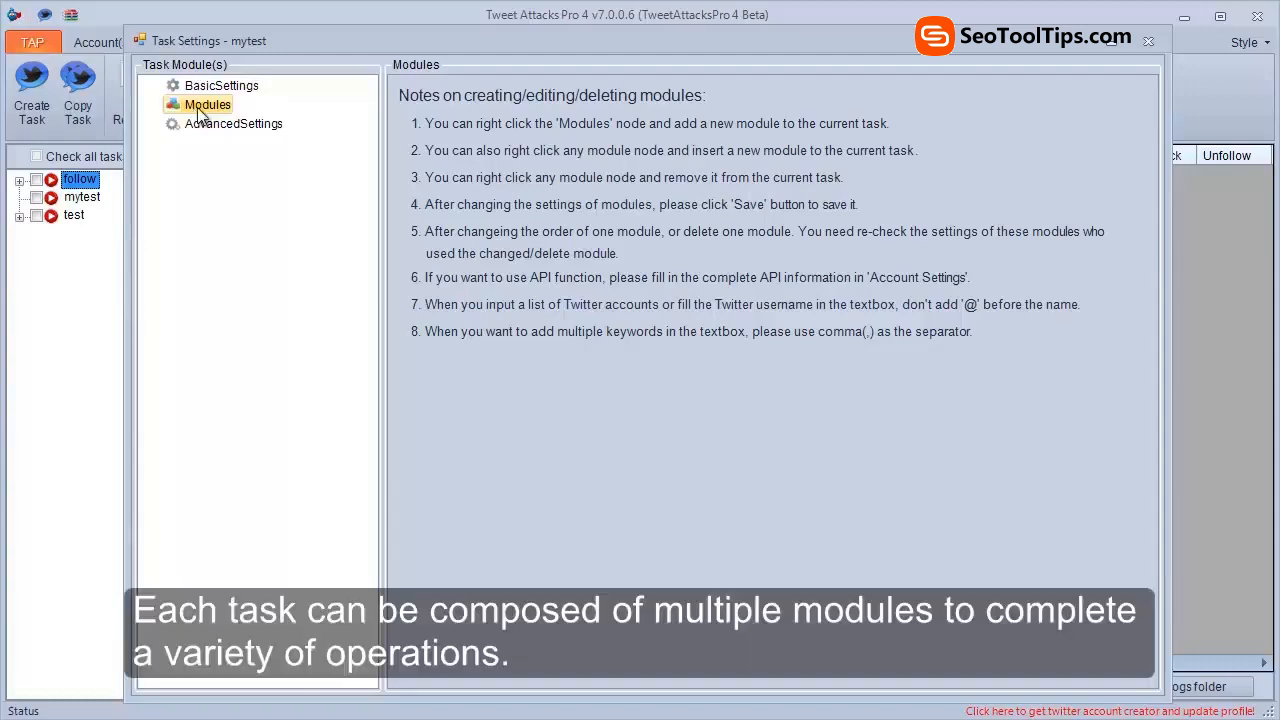
right_click(200, 113)
mouse_move(290, 119)
click(385, 119)
right_click(208, 110)
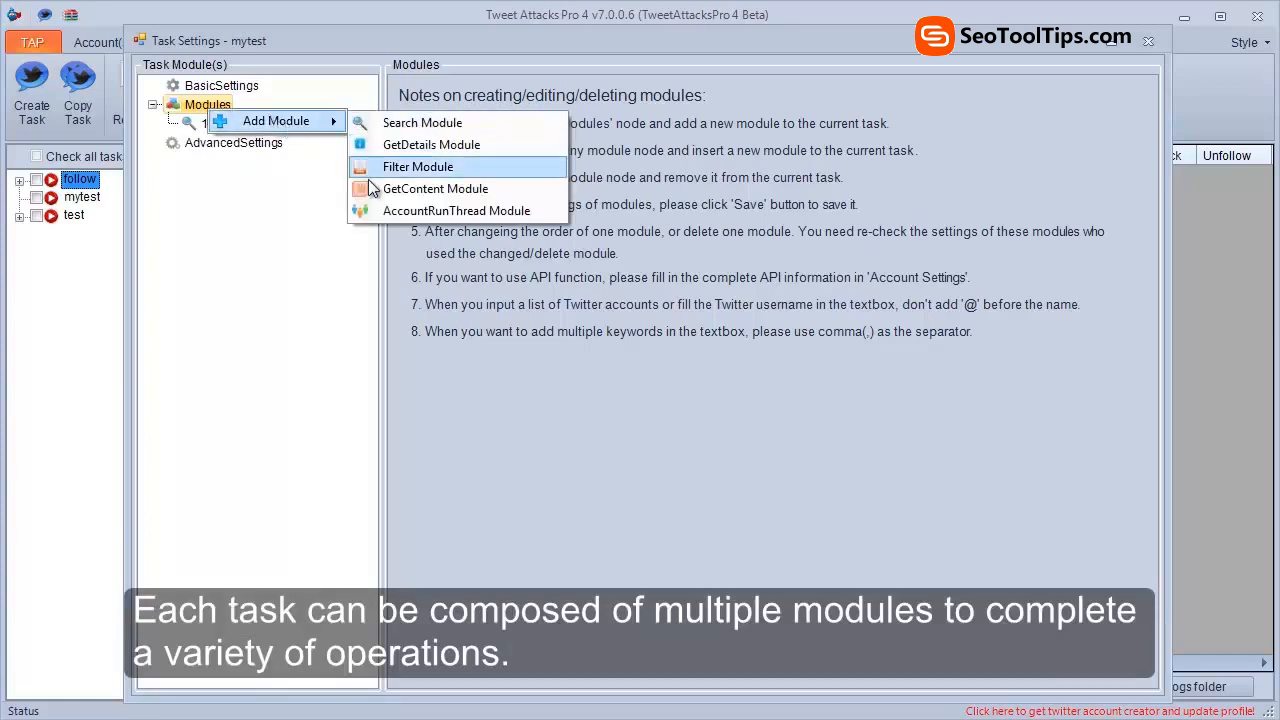
click(368, 212)
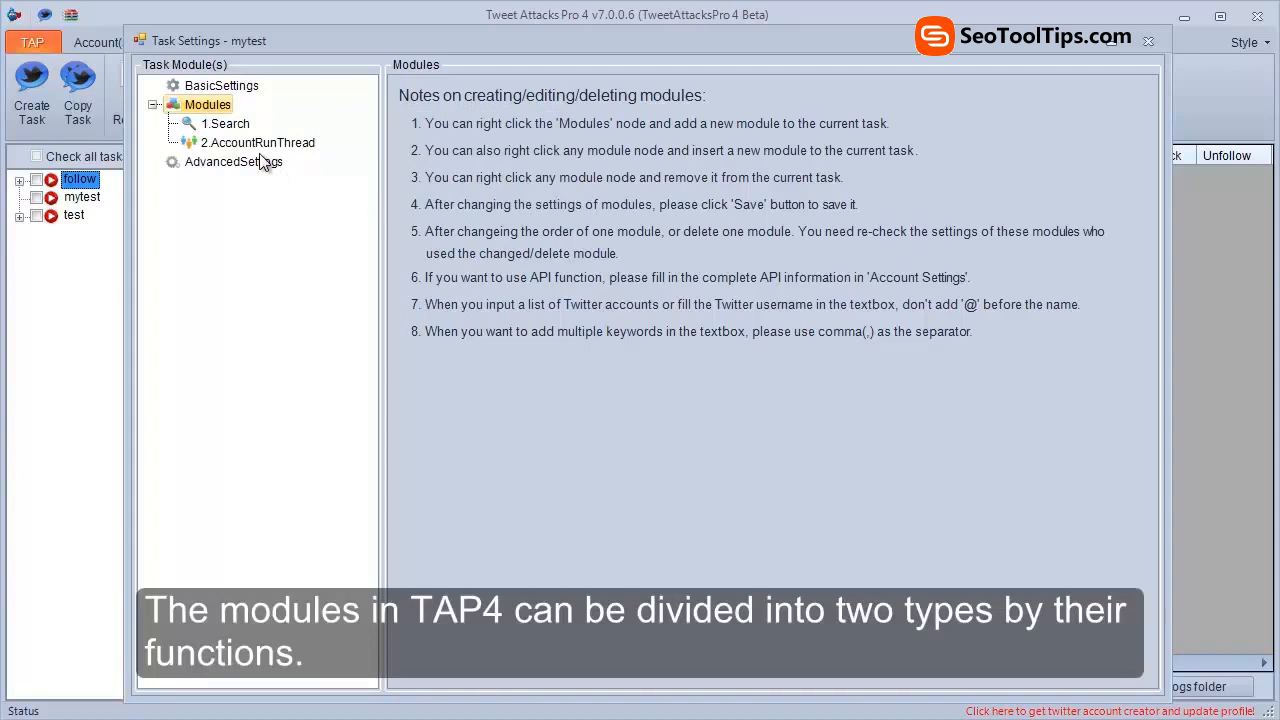
Step: Examine which module types can be inserted at Search and added under AccountRunThread, then close the mytest task settings
click(238, 132)
right_click(238, 133)
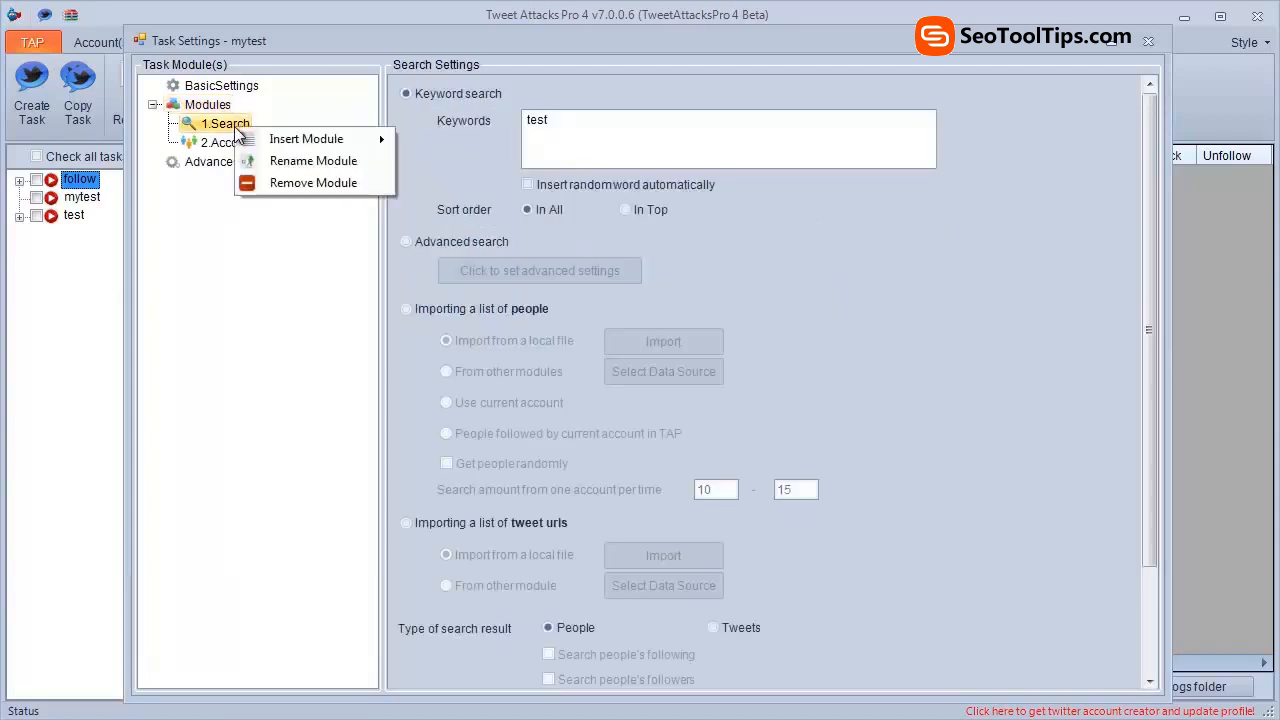
mouse_move(354, 138)
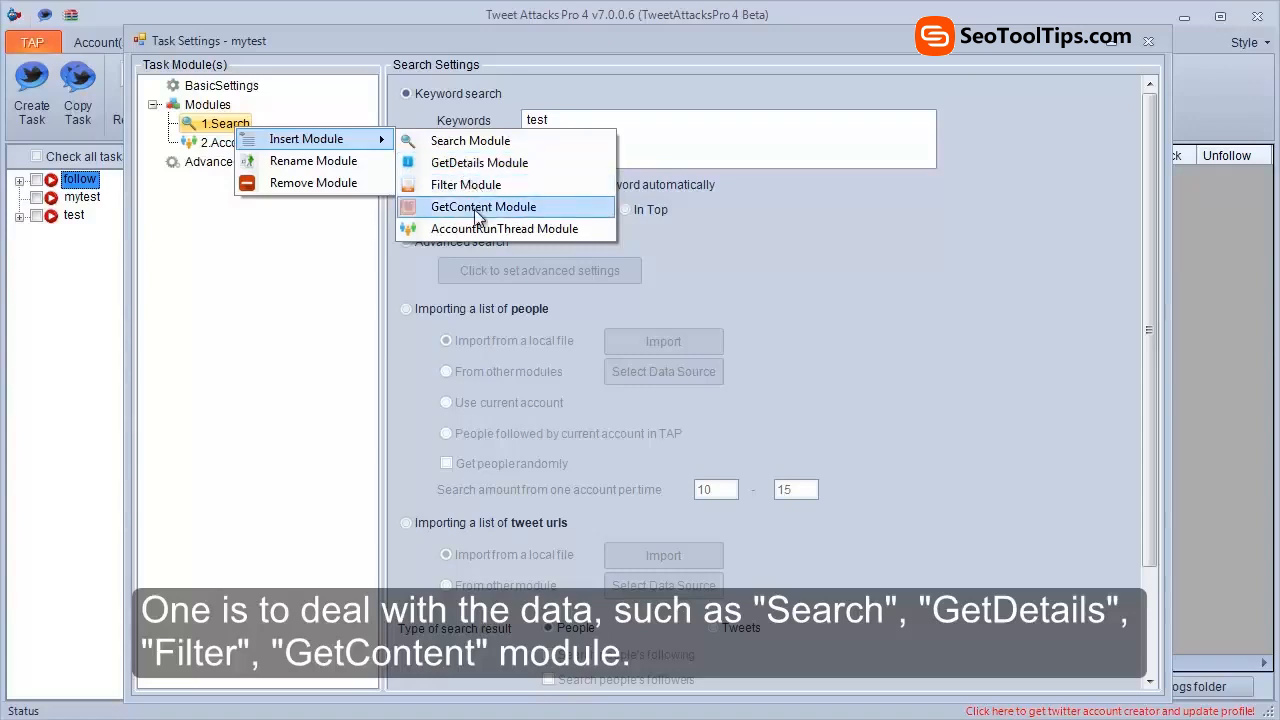
click(329, 233)
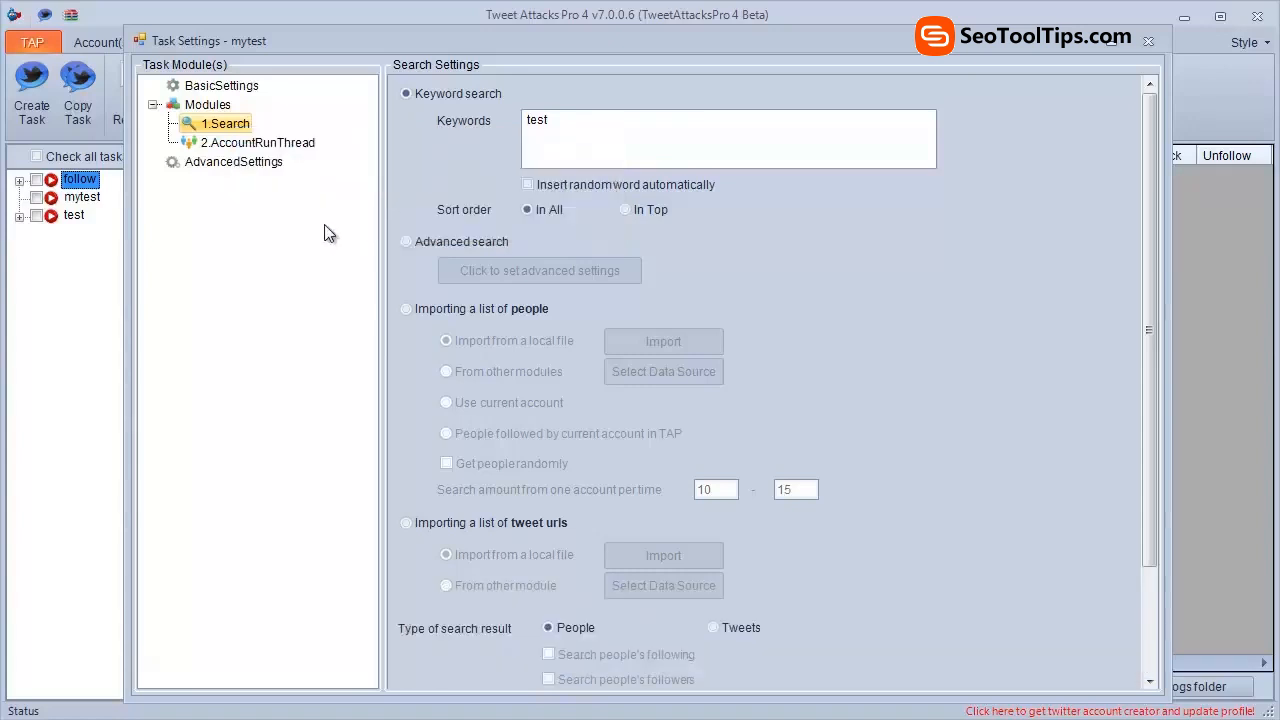
click(278, 144)
right_click(276, 140)
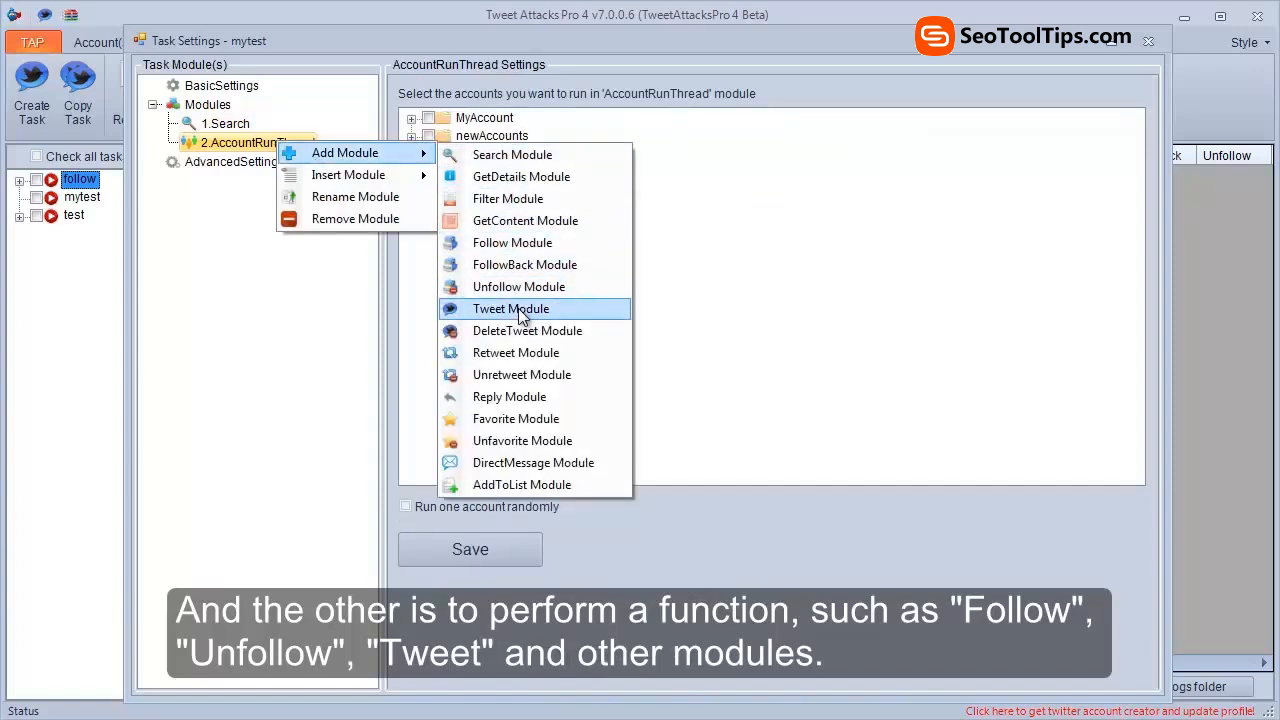
click(335, 310)
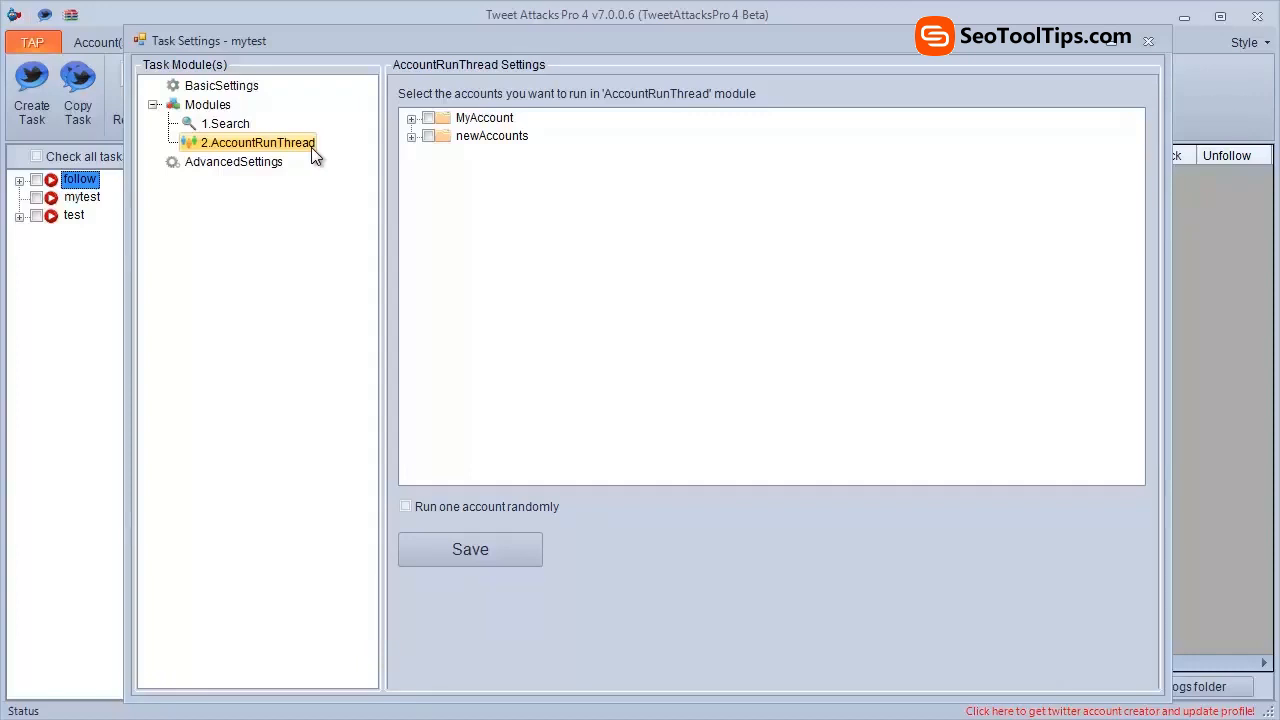
click(1154, 44)
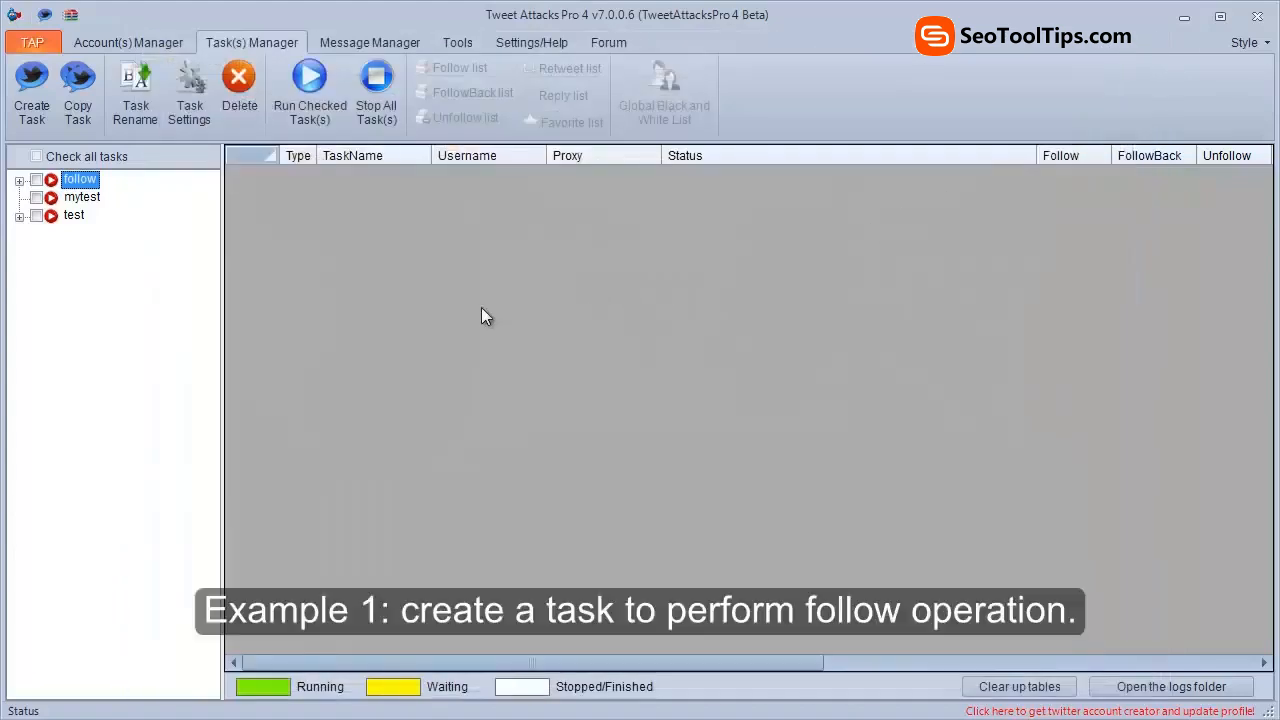
Step: Create a new task named follow1
key(Down)
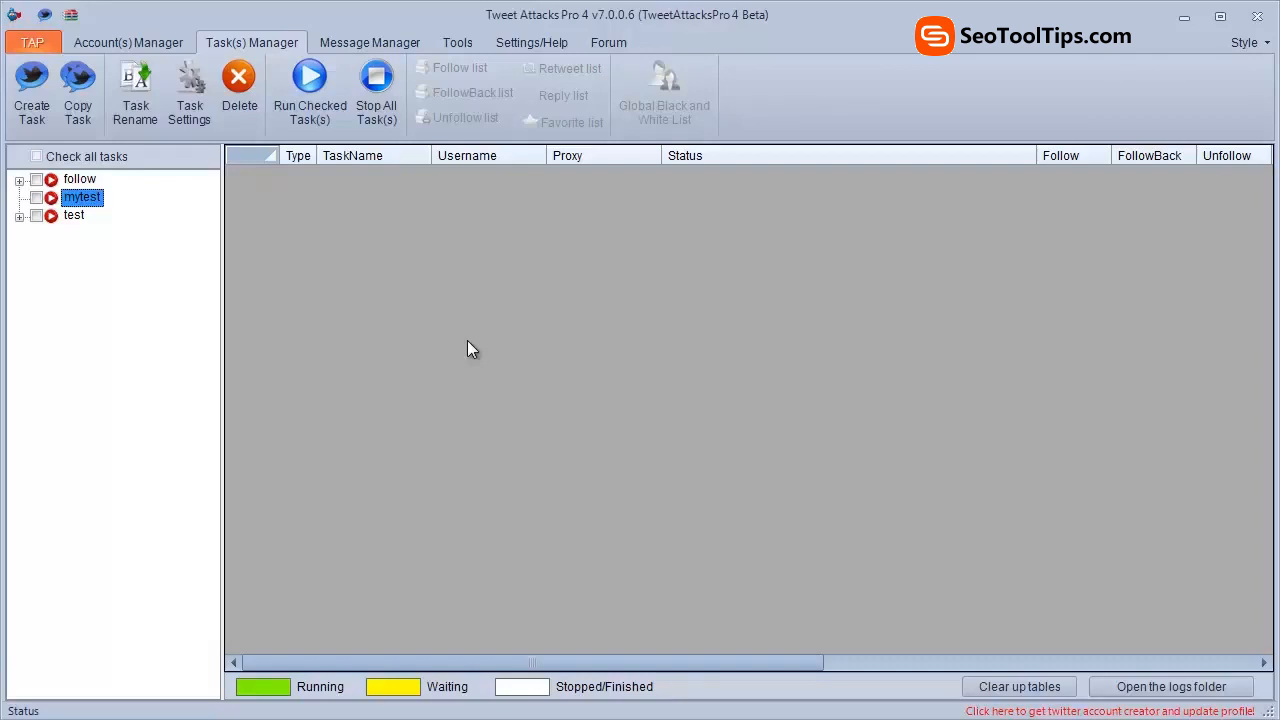
click(38, 108)
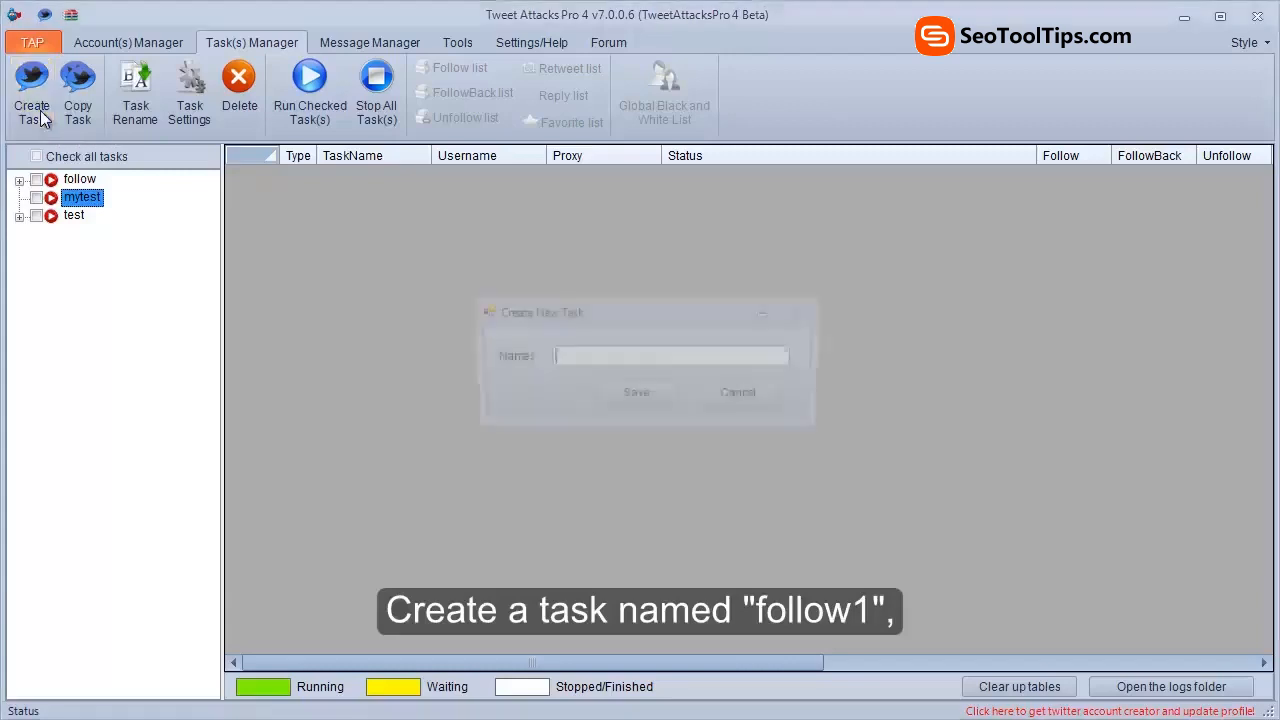
click(608, 396)
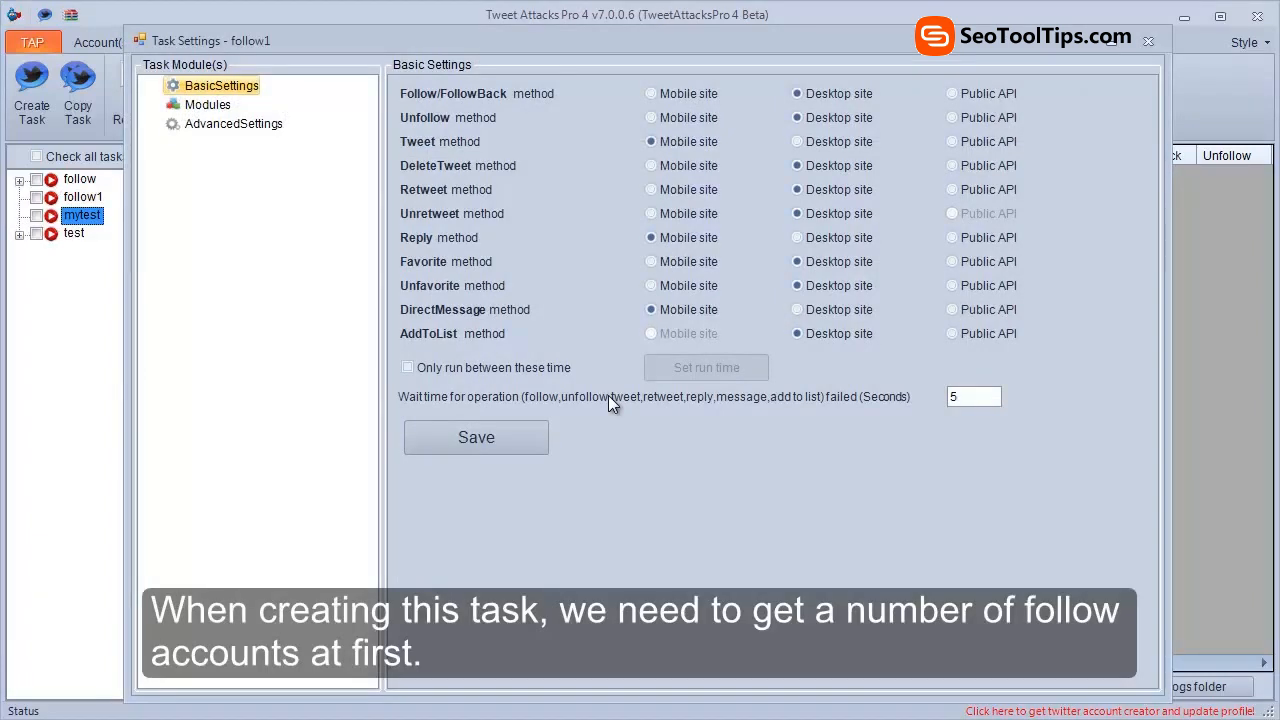
Step: Add a Search module to the follow1 task
click(218, 106)
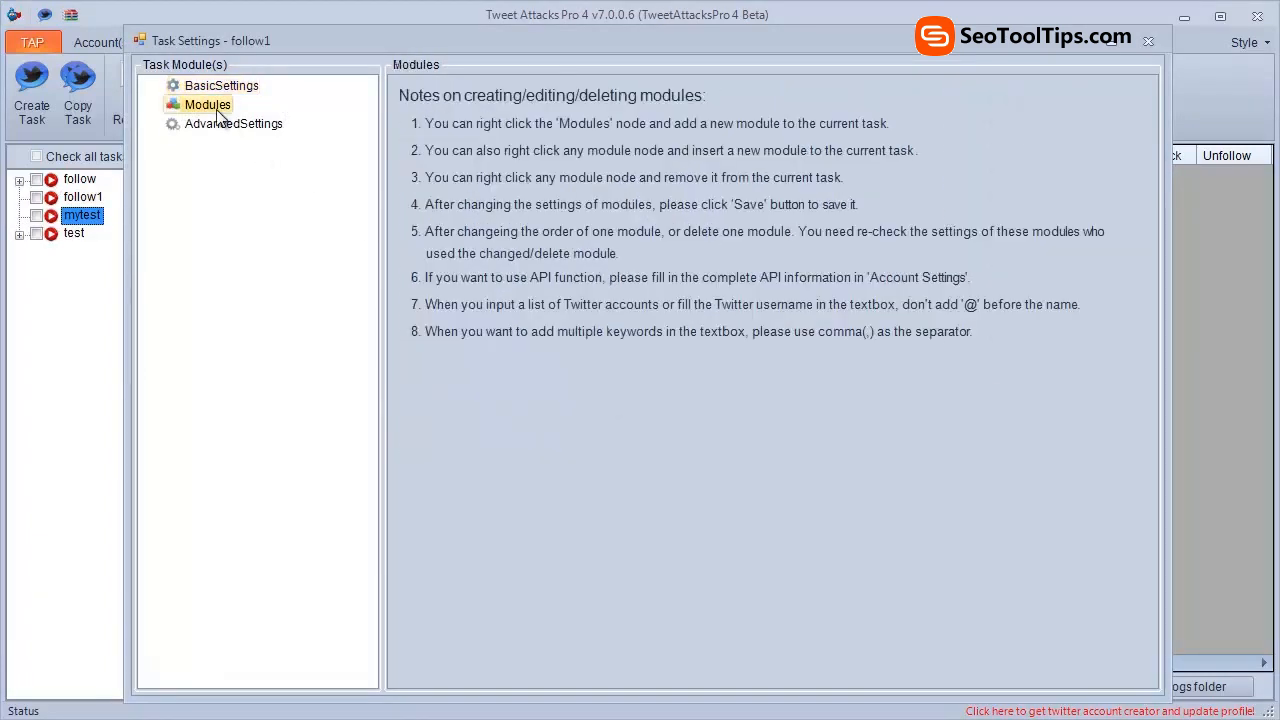
right_click(220, 112)
mouse_move(337, 120)
click(385, 124)
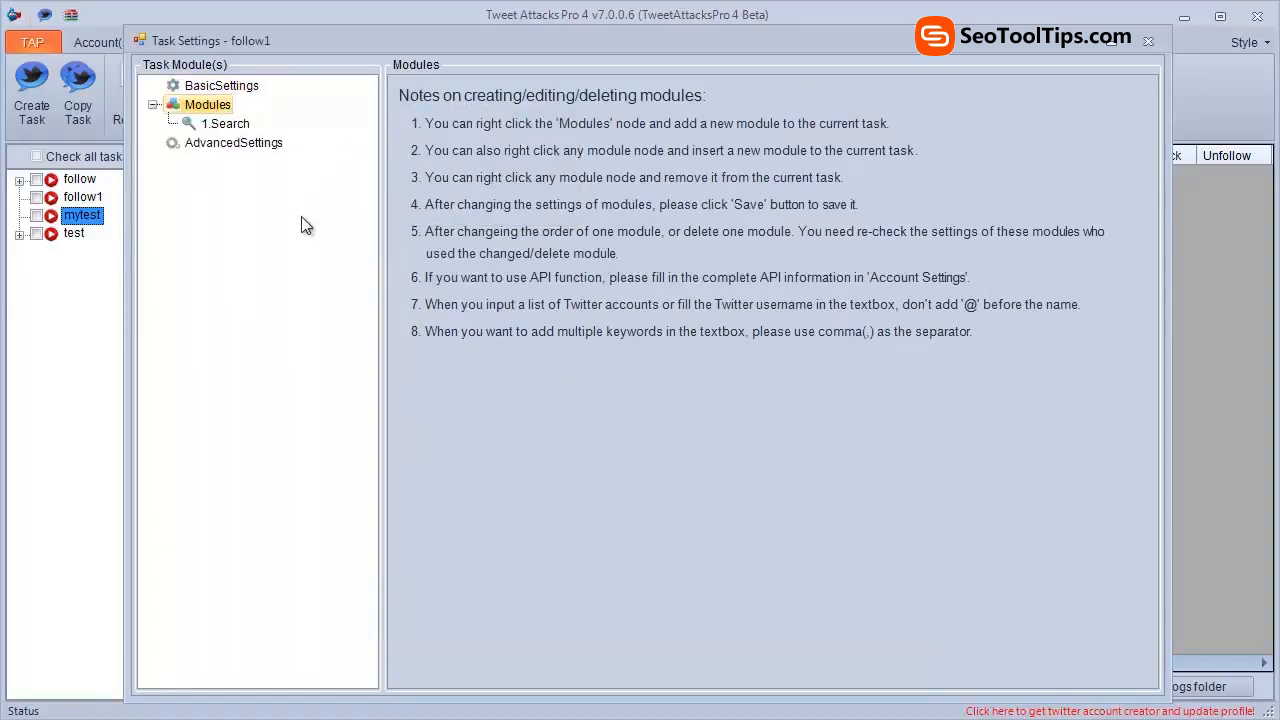
Step: Open the settings of the Search module in follow1 and examine the keyword search options
click(224, 124)
drag(1150, 549, 1158, 633)
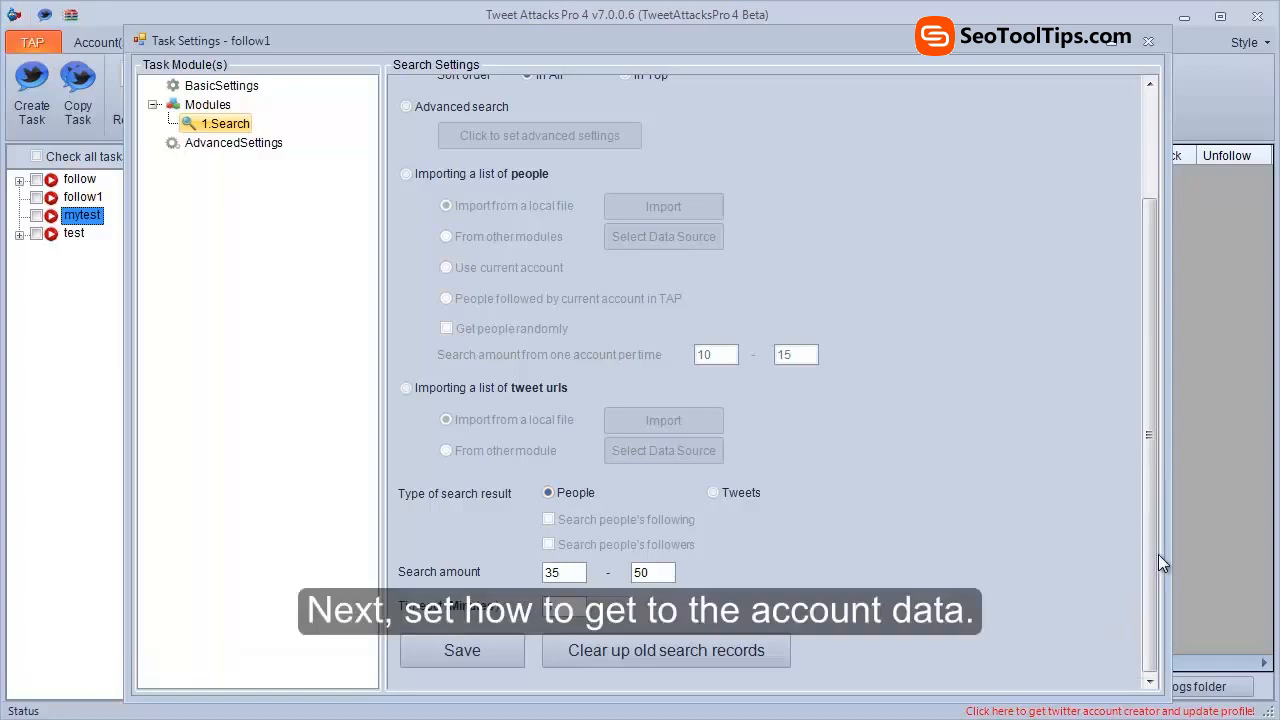
drag(1148, 554, 1147, 398)
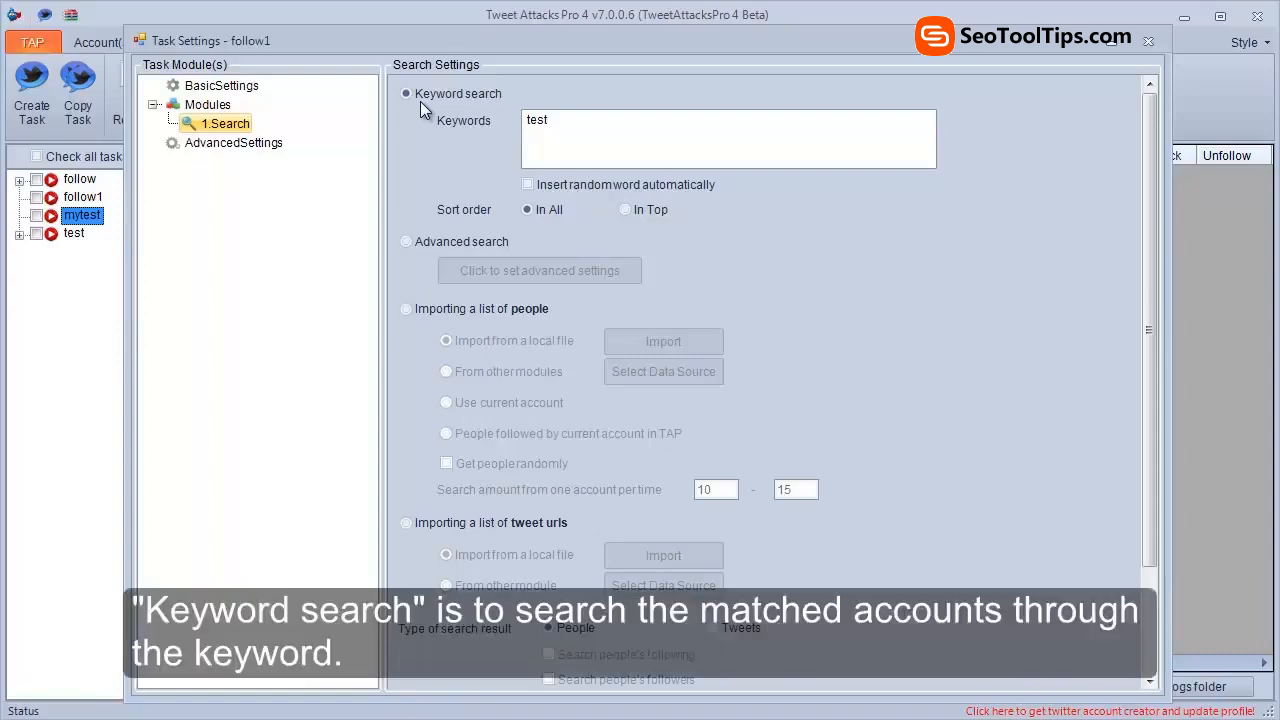
click(585, 134)
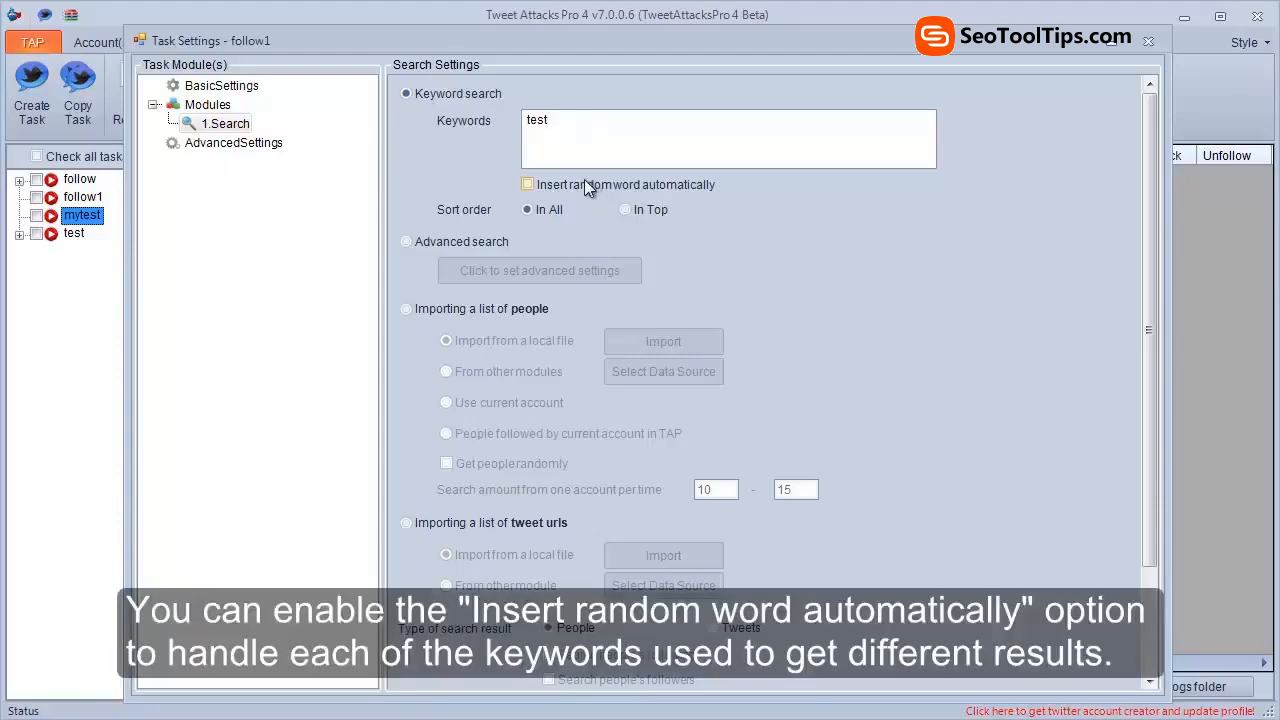
click(585, 184)
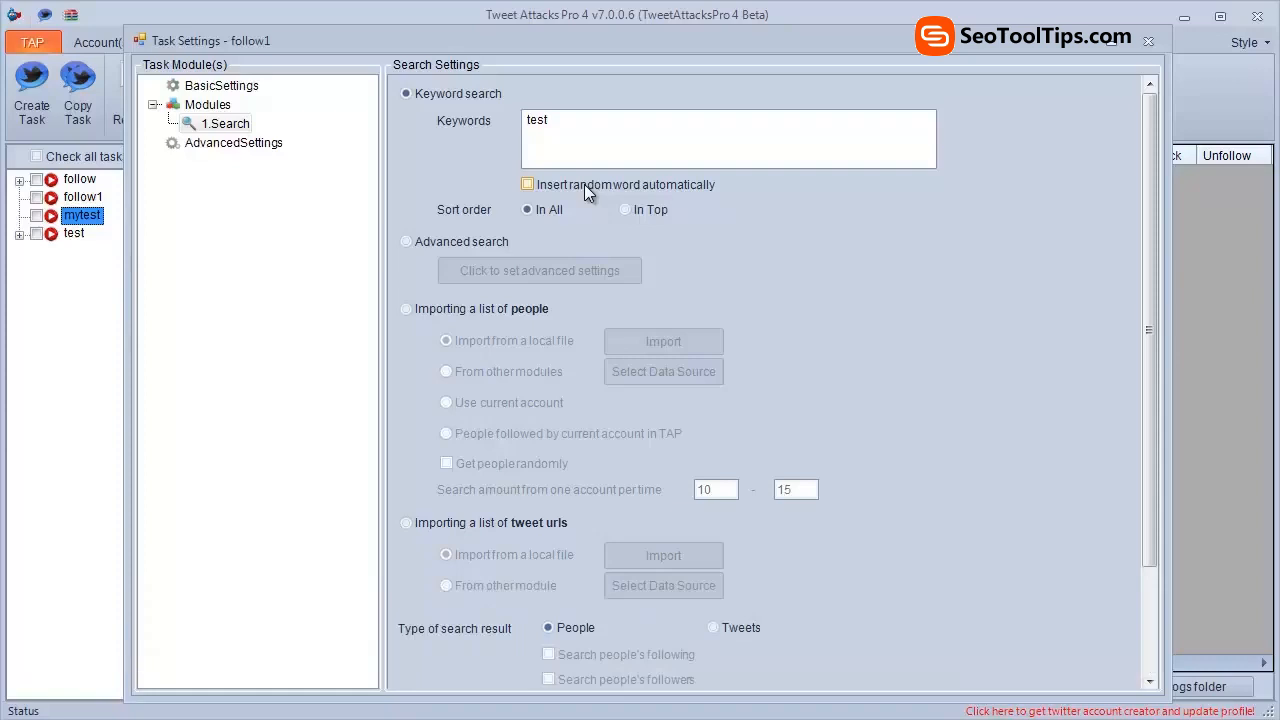
Step: Try the Advanced search, people list import from other modules, and tweet URL list import methods in the Search module
click(459, 242)
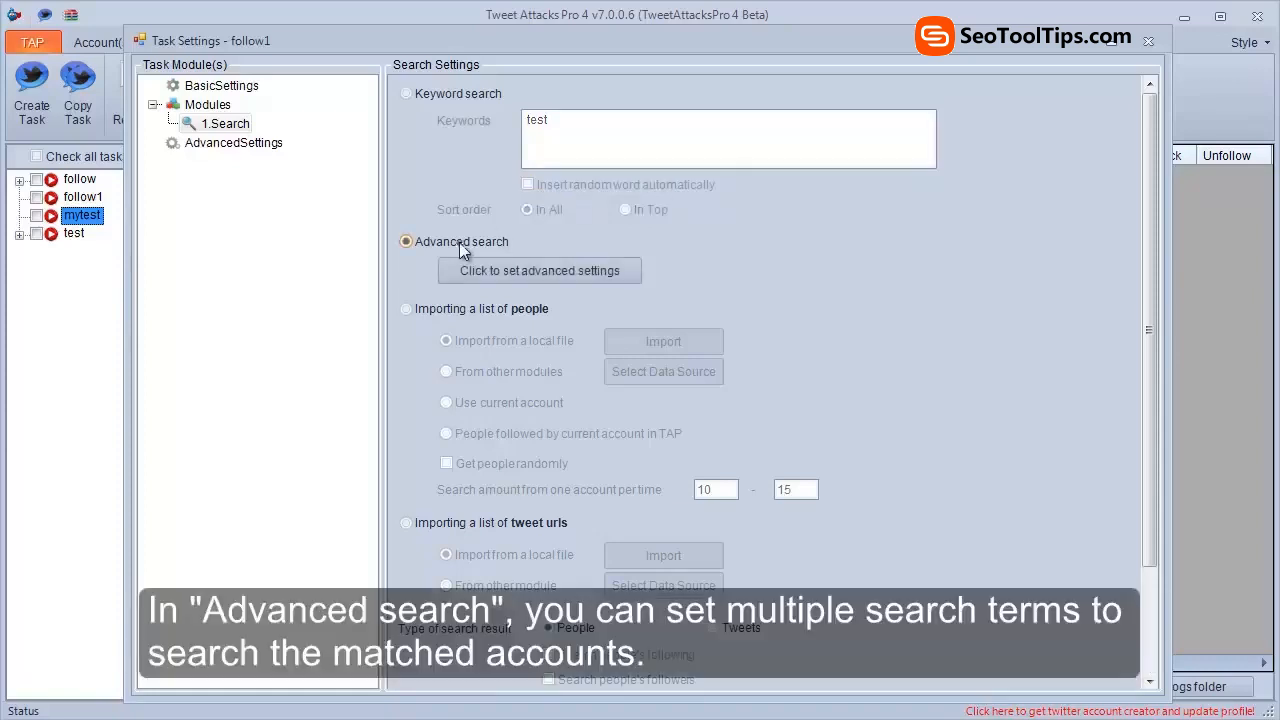
click(555, 270)
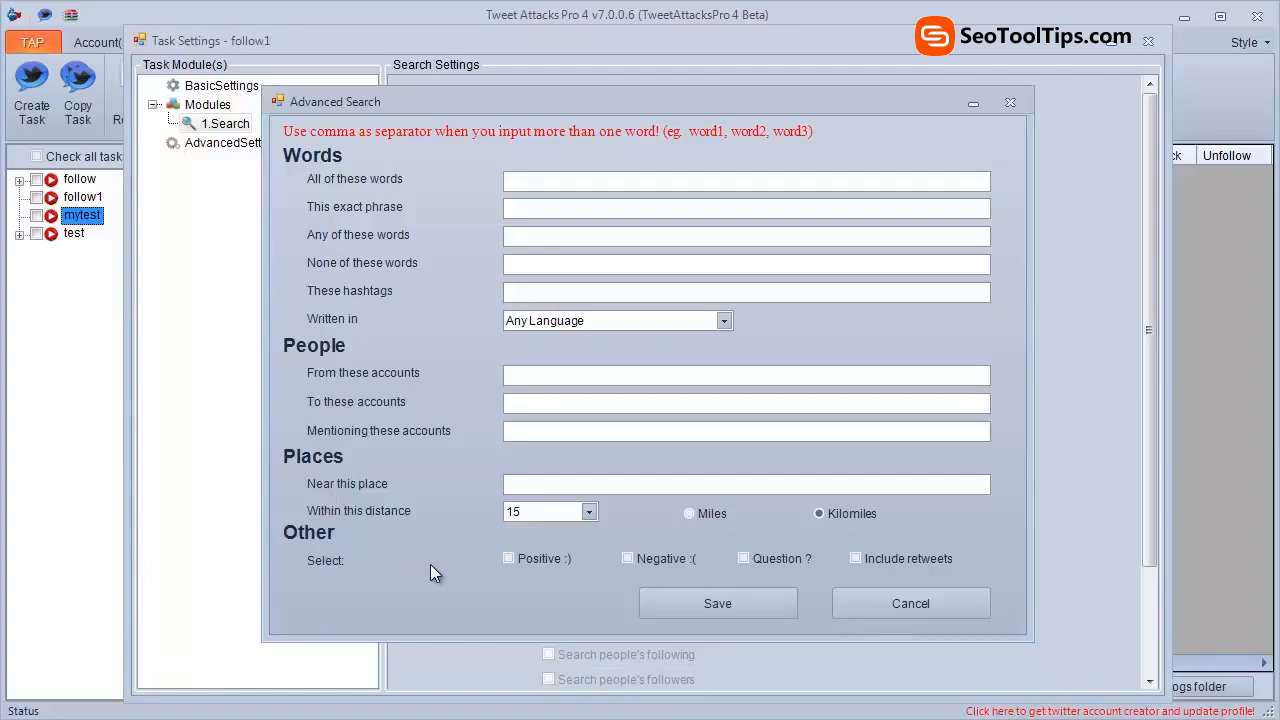
click(866, 601)
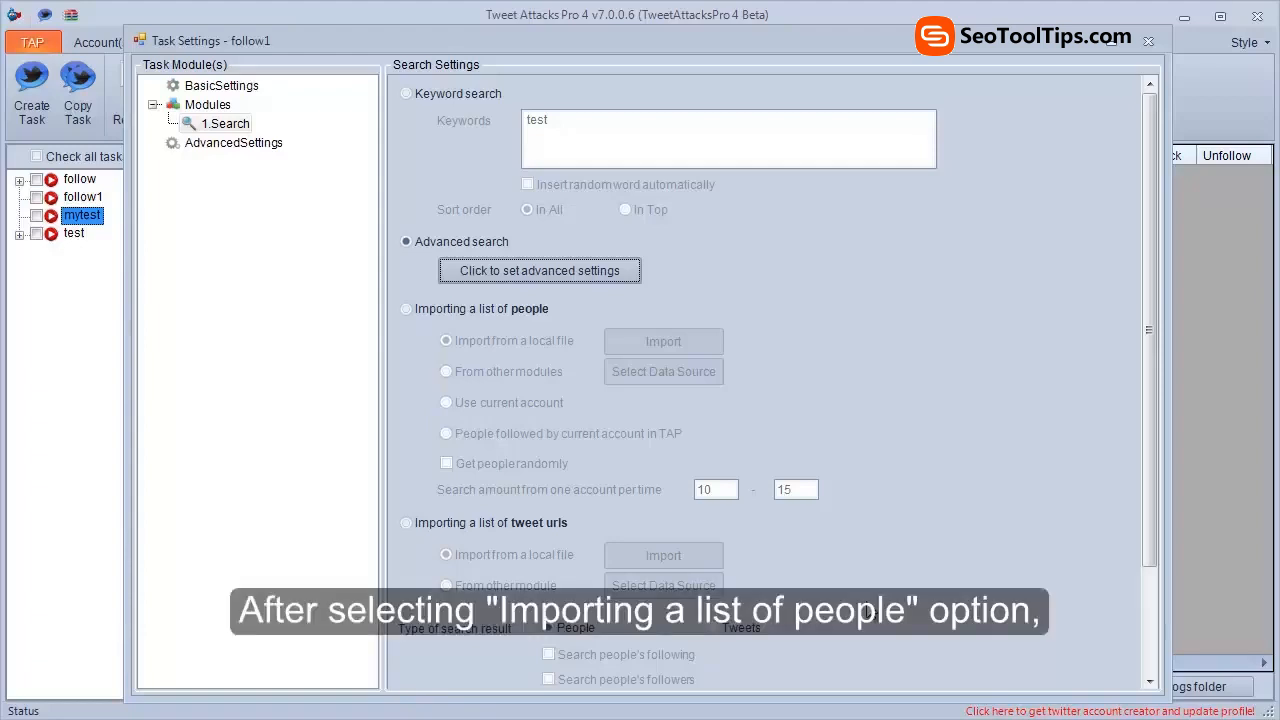
click(485, 310)
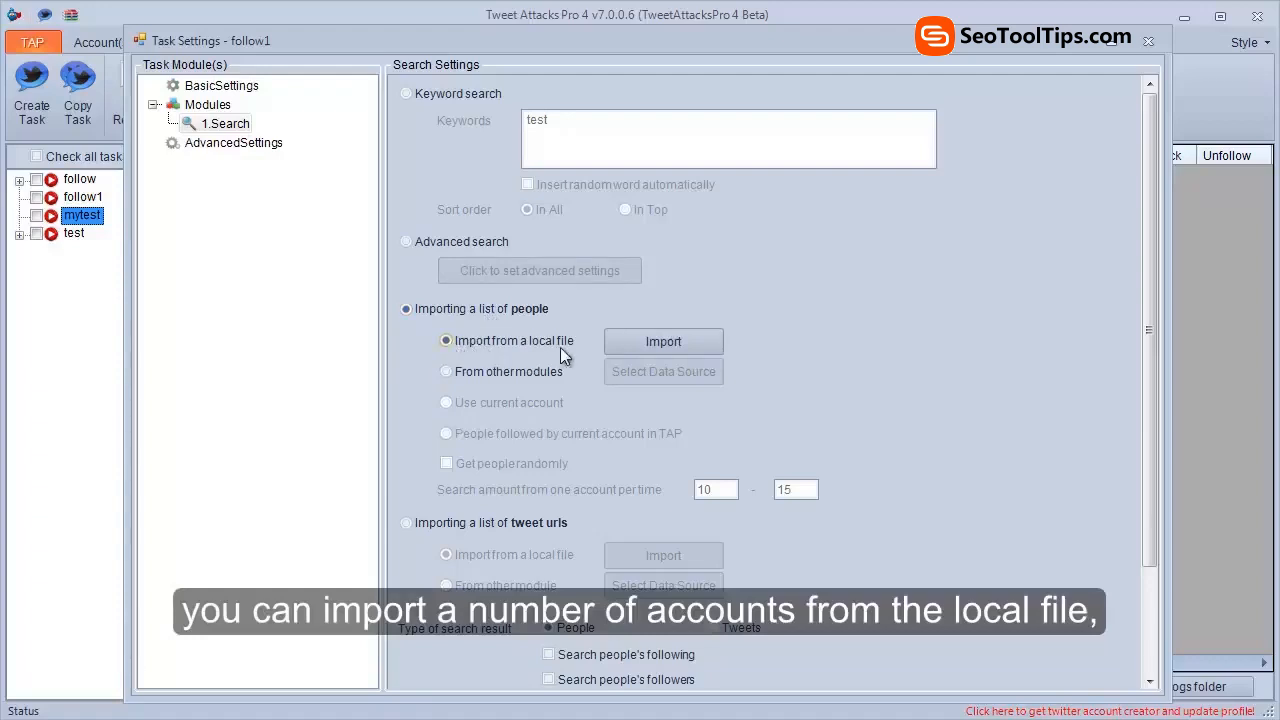
click(455, 378)
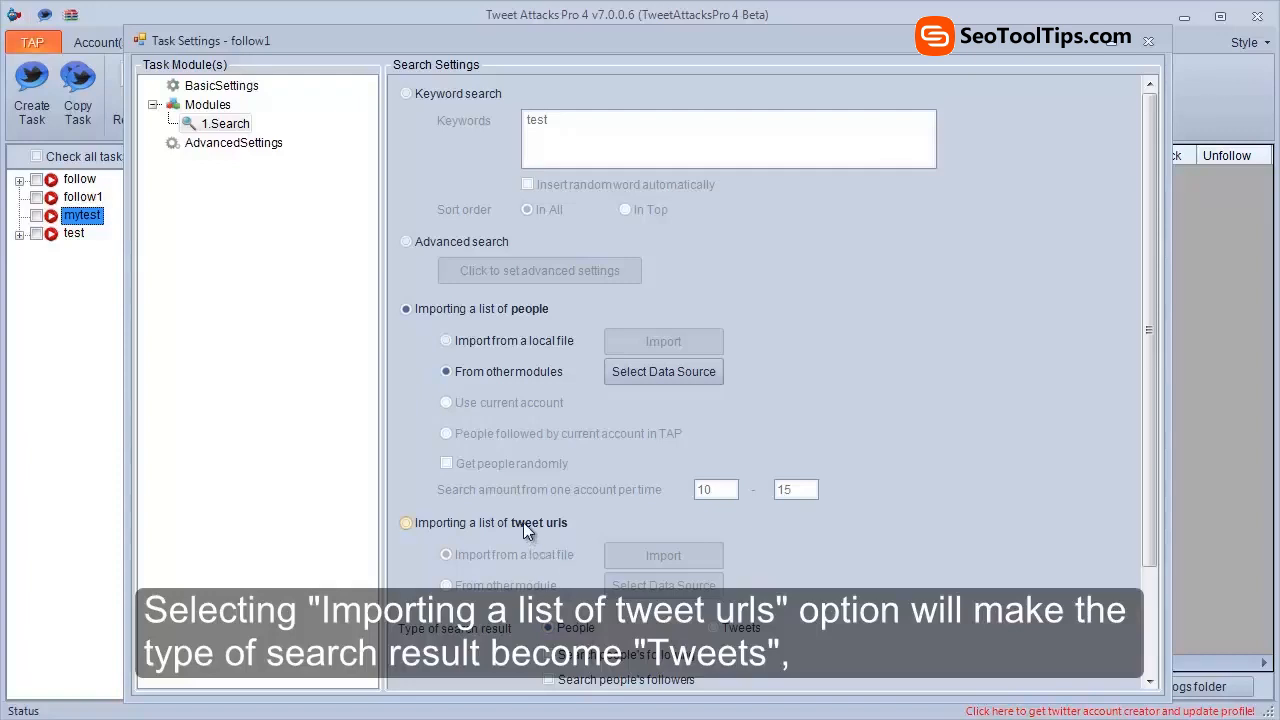
click(483, 521)
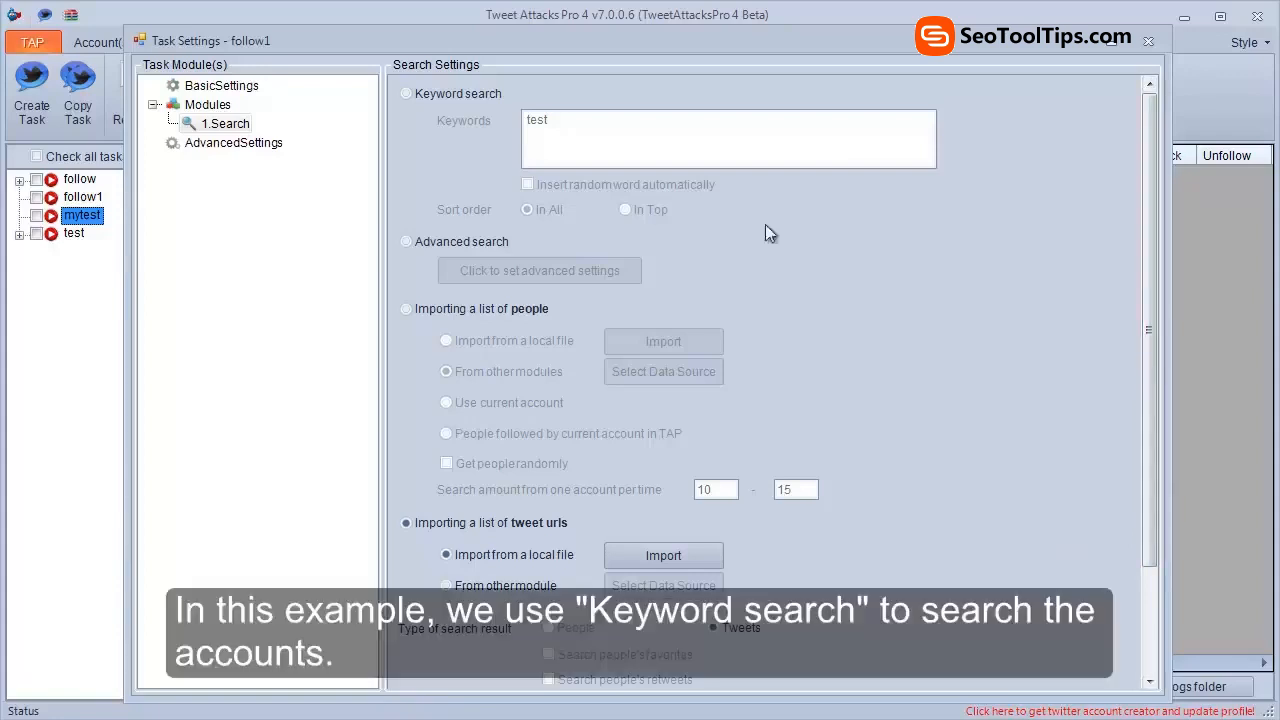
Step: Set the Search module to Keyword search with the keywords "nba, twitter, facebook"
click(435, 95)
double_click(563, 120)
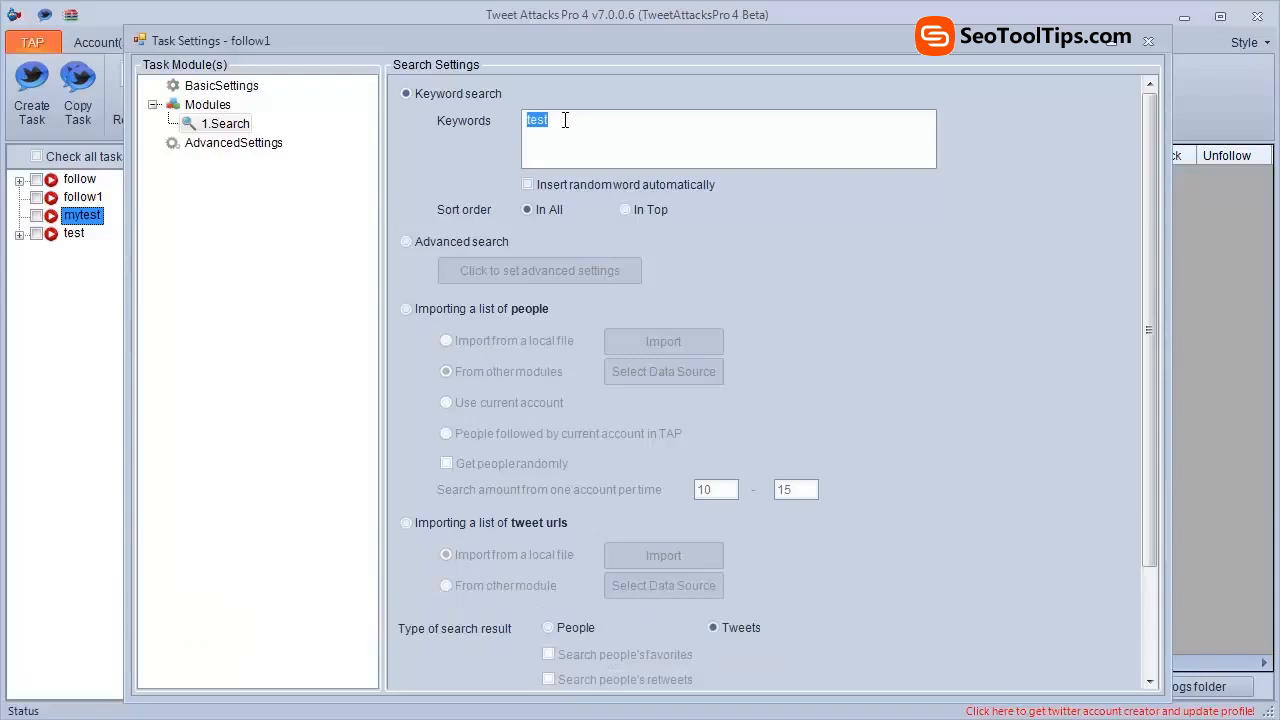
text(nab)
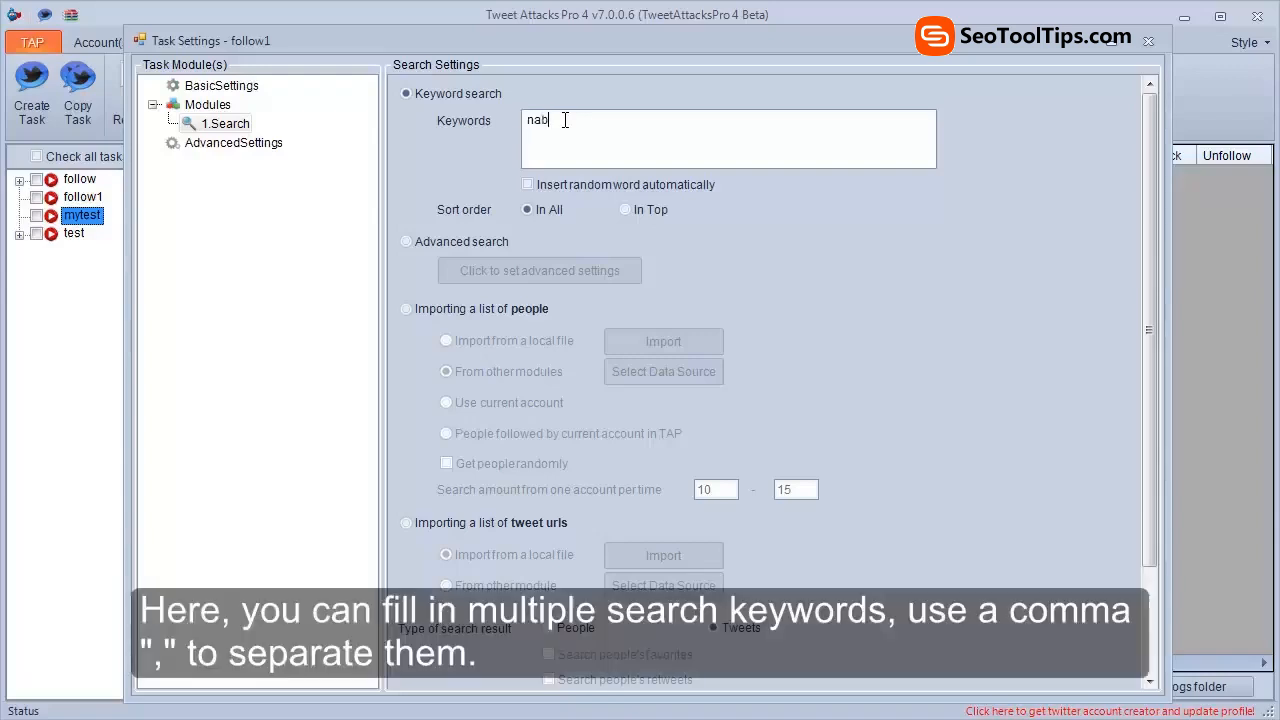
key(BackSpace)
key(BackSpace)
text(ba, twit)
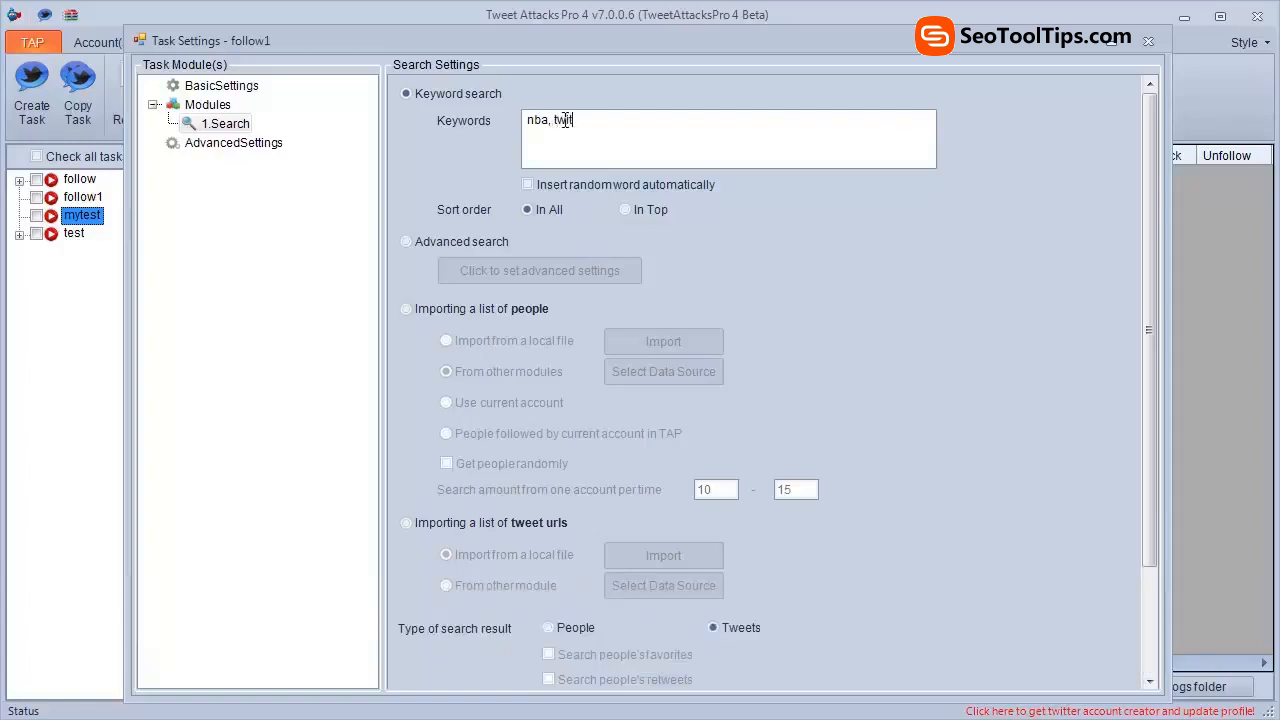
text(ter, facebook)
Step: Set the search result type to People and the search amount to 15 - 20, and save the Search settings
click(550, 632)
drag(1148, 538, 1151, 646)
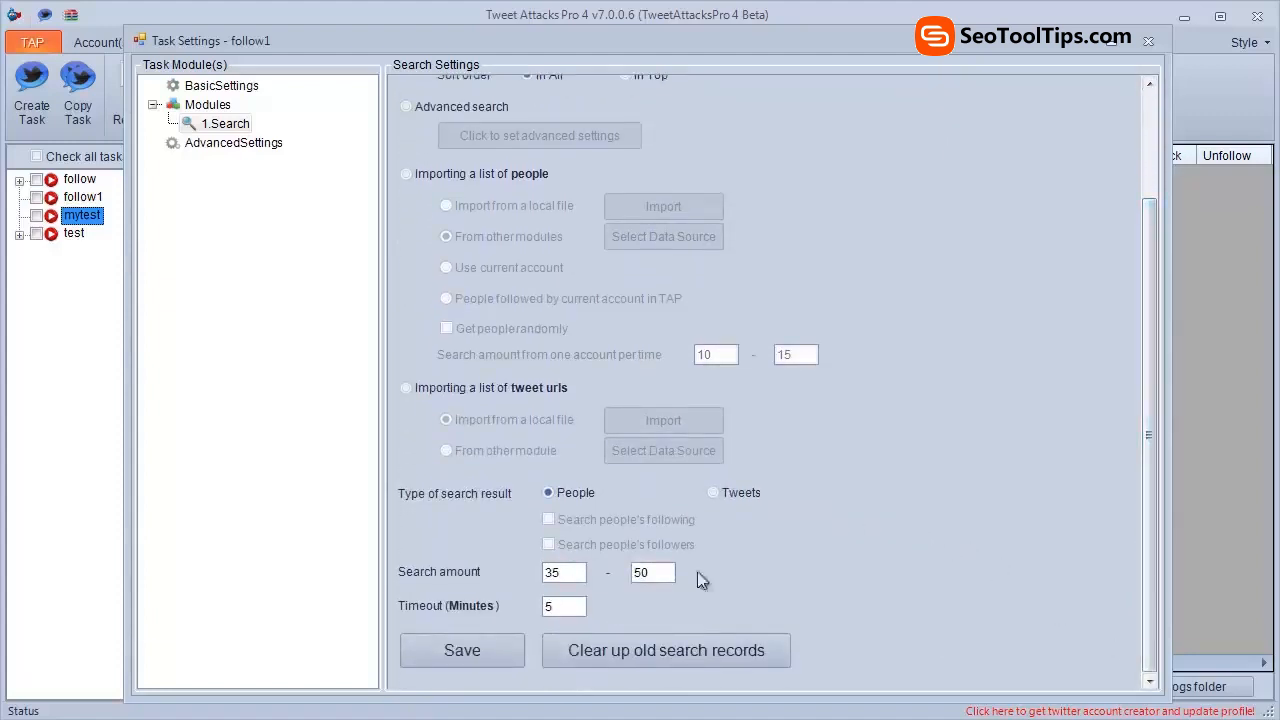
drag(555, 573, 545, 580)
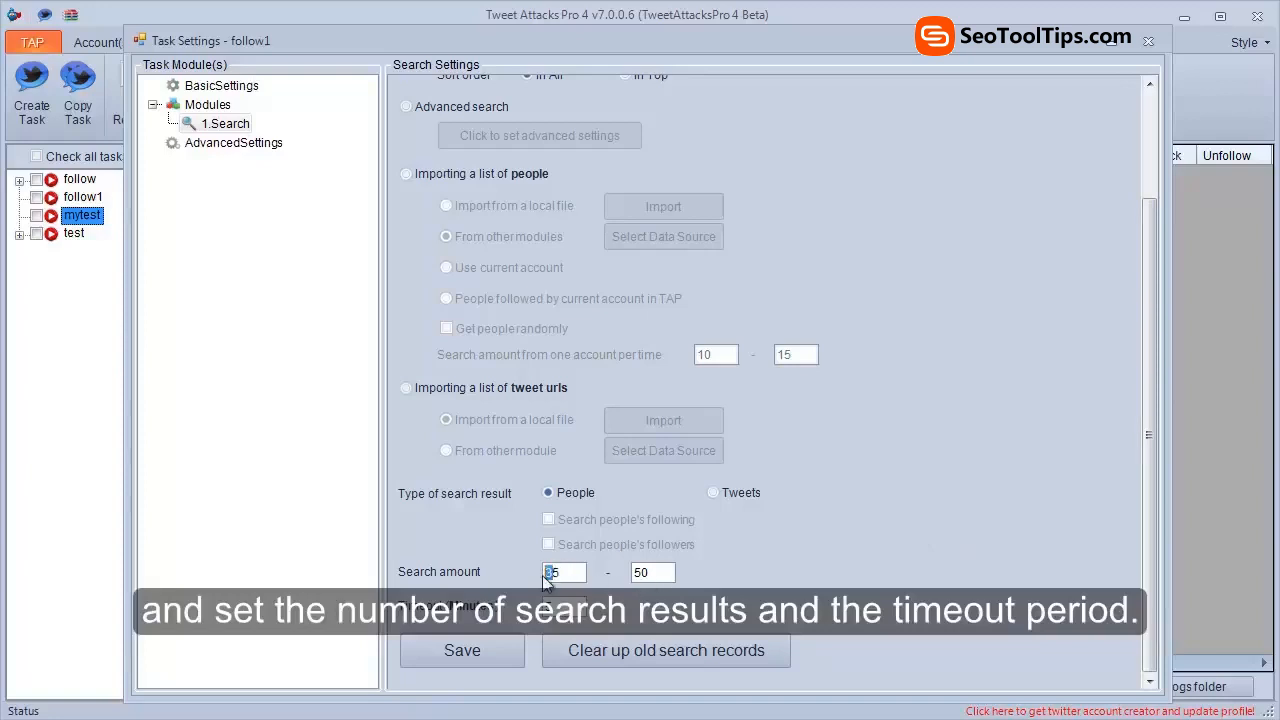
text(1)
drag(647, 573, 640, 580)
text(2)
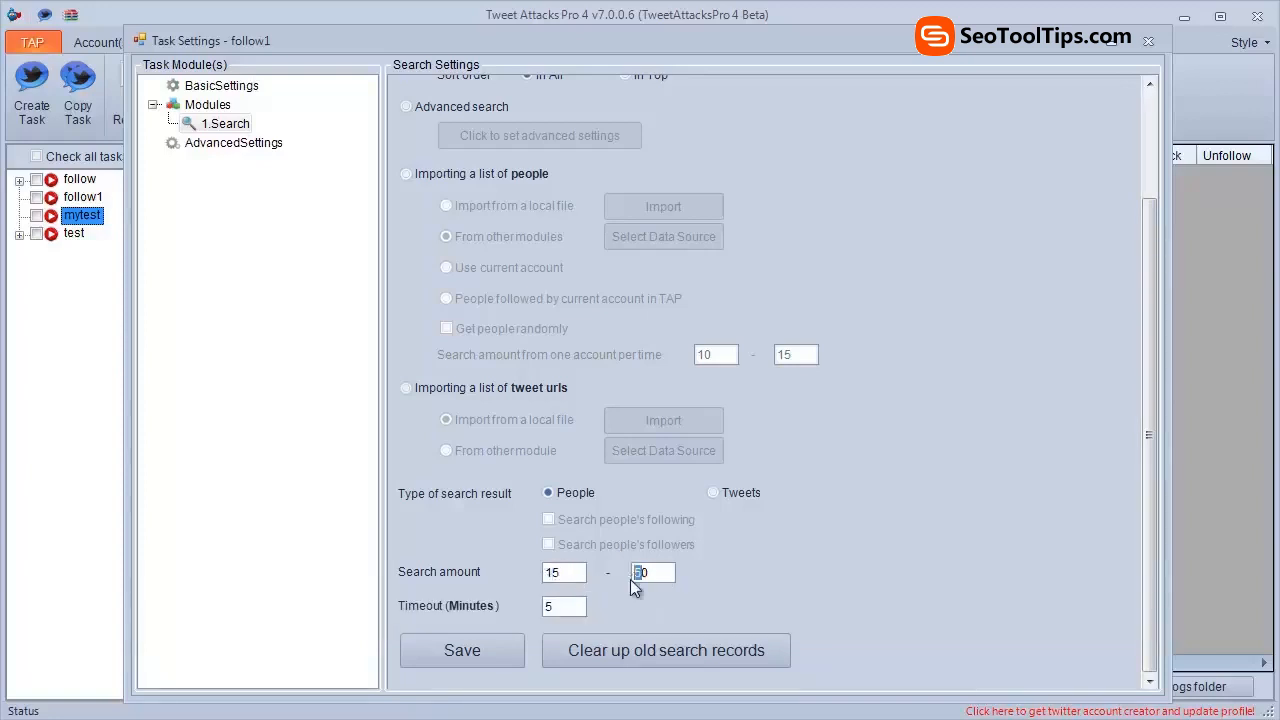
drag(577, 608, 540, 612)
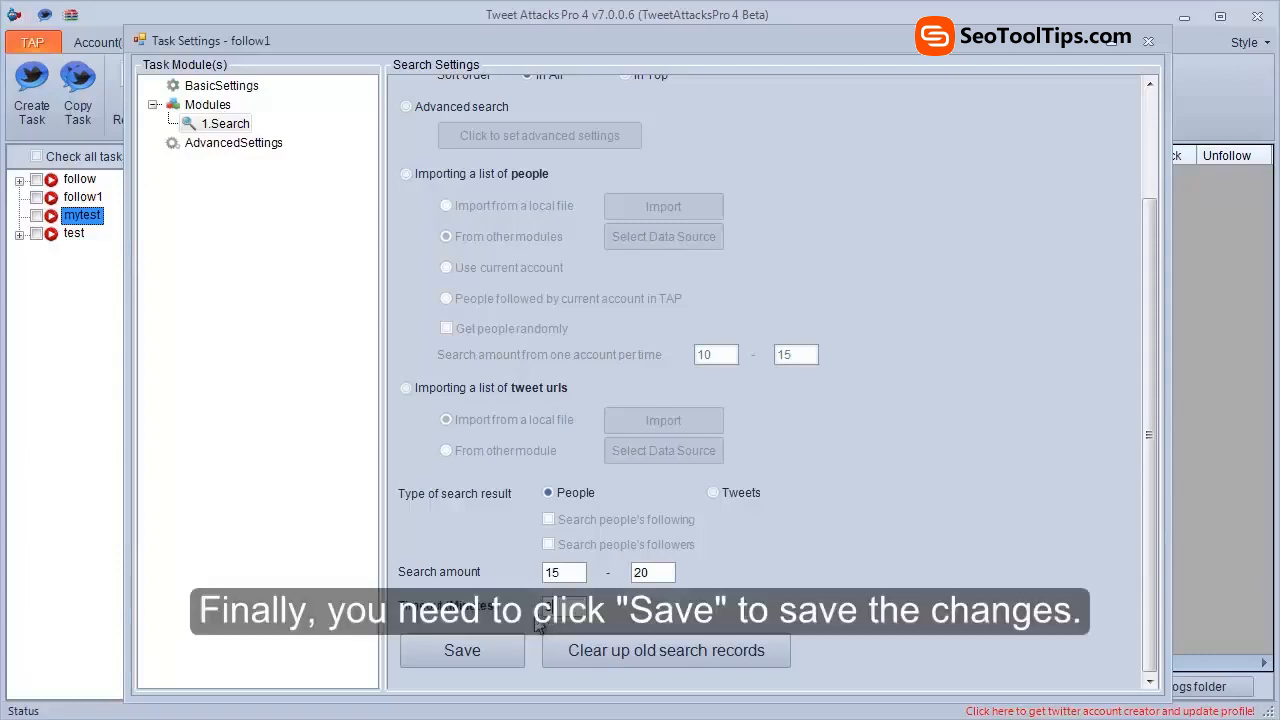
click(466, 652)
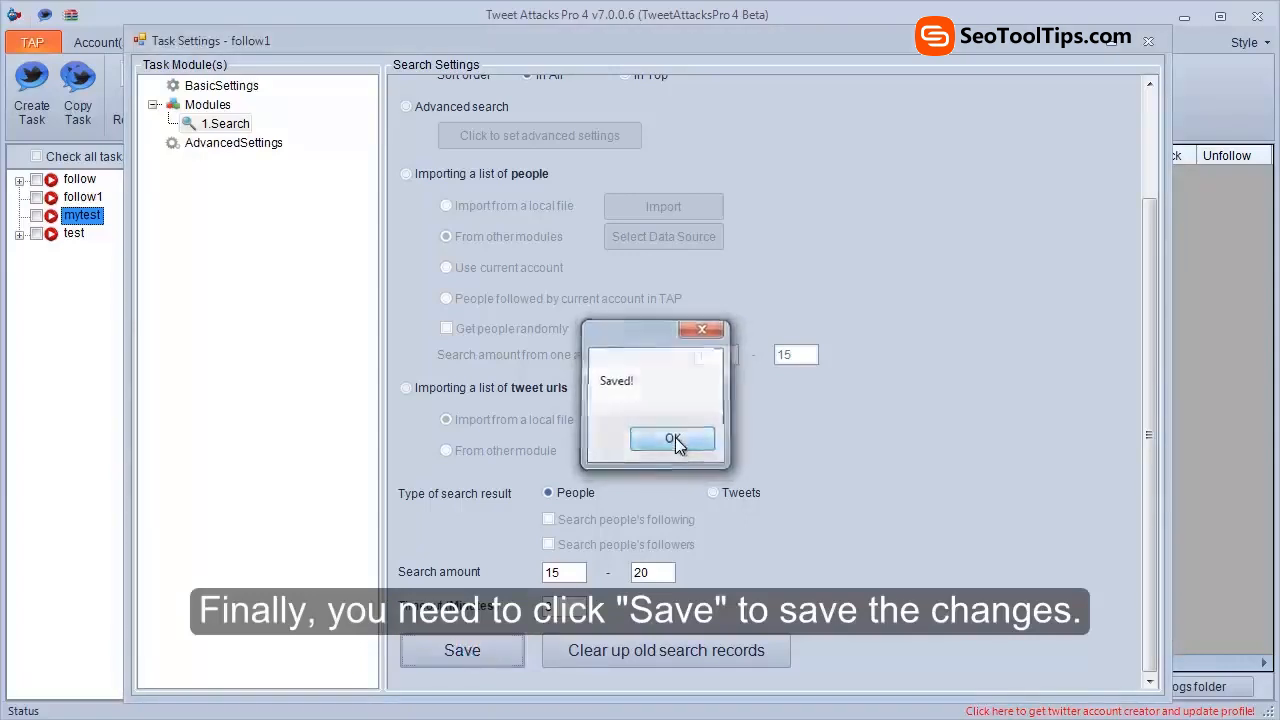
click(673, 438)
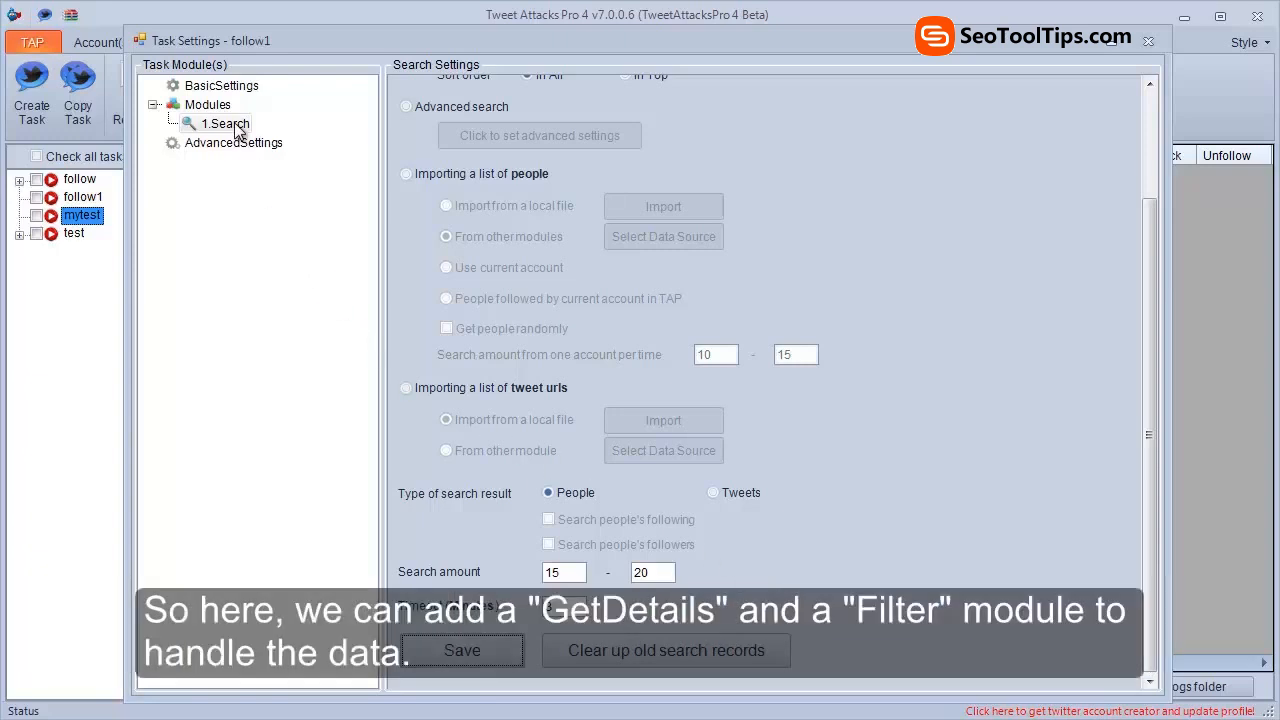
Step: Add a GetDetails module and a Filter module to the follow1 task
click(211, 106)
right_click(211, 107)
mouse_move(290, 118)
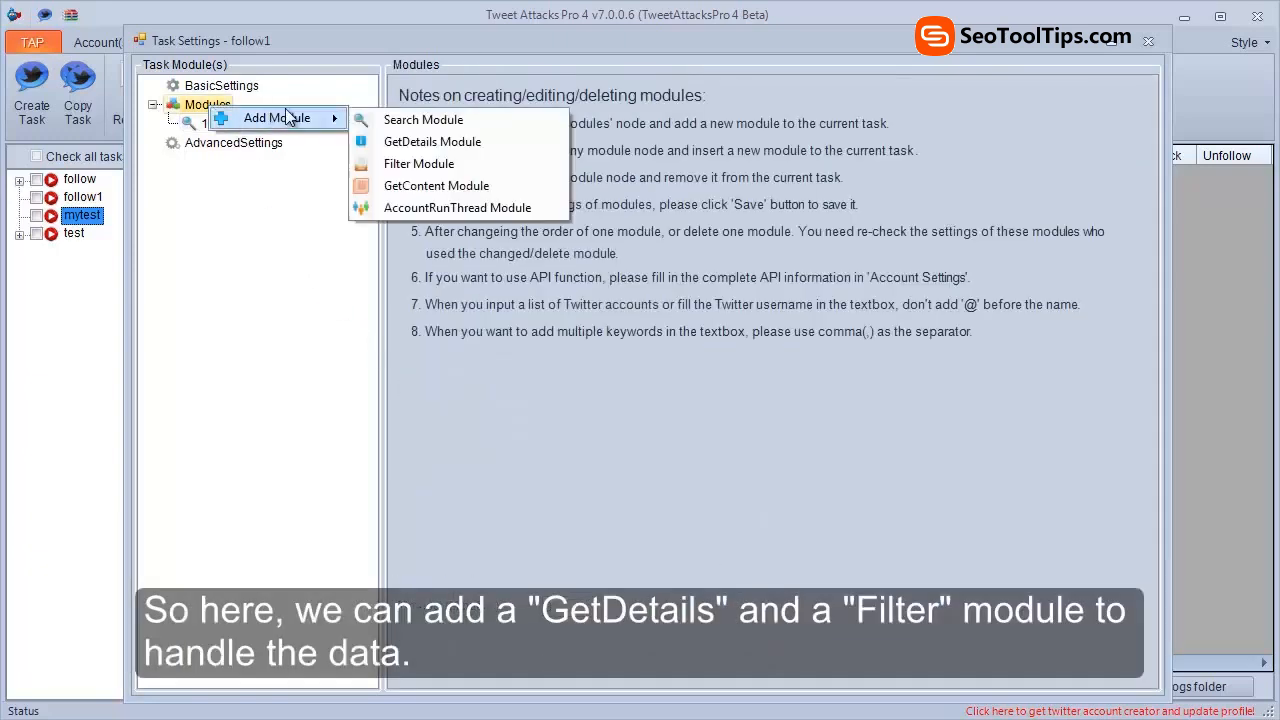
click(400, 143)
right_click(207, 106)
mouse_move(335, 121)
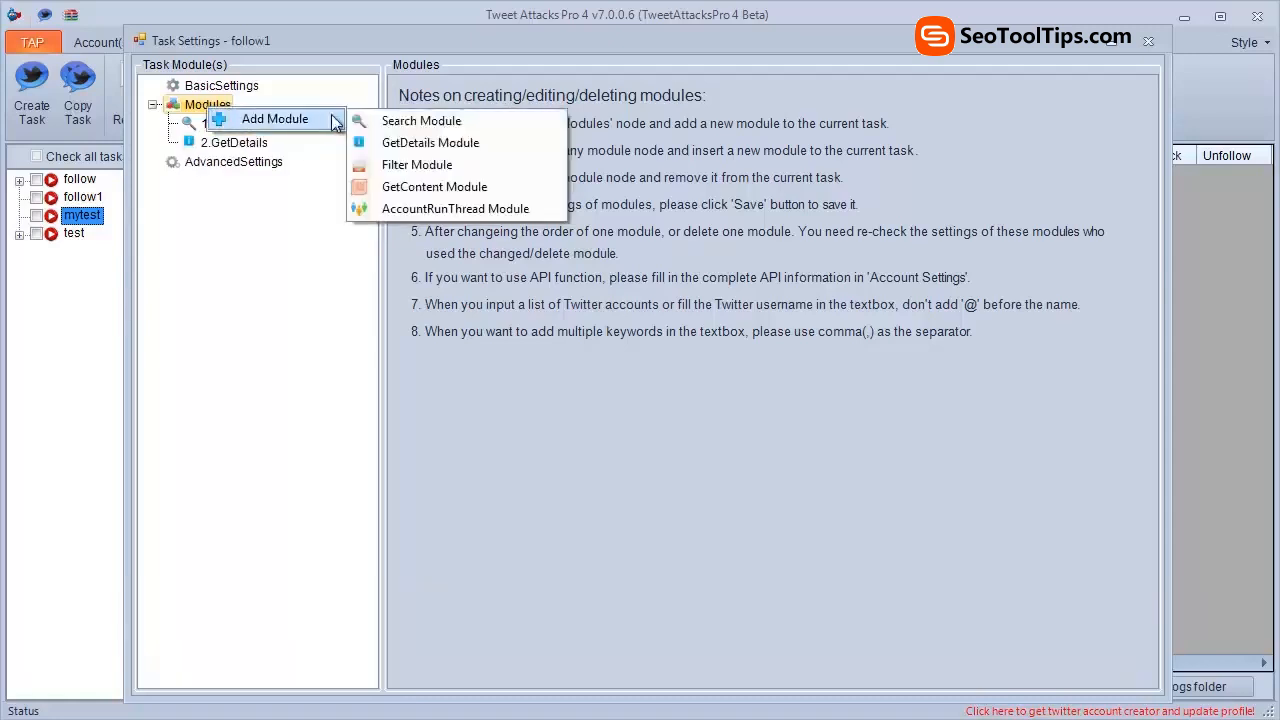
click(417, 165)
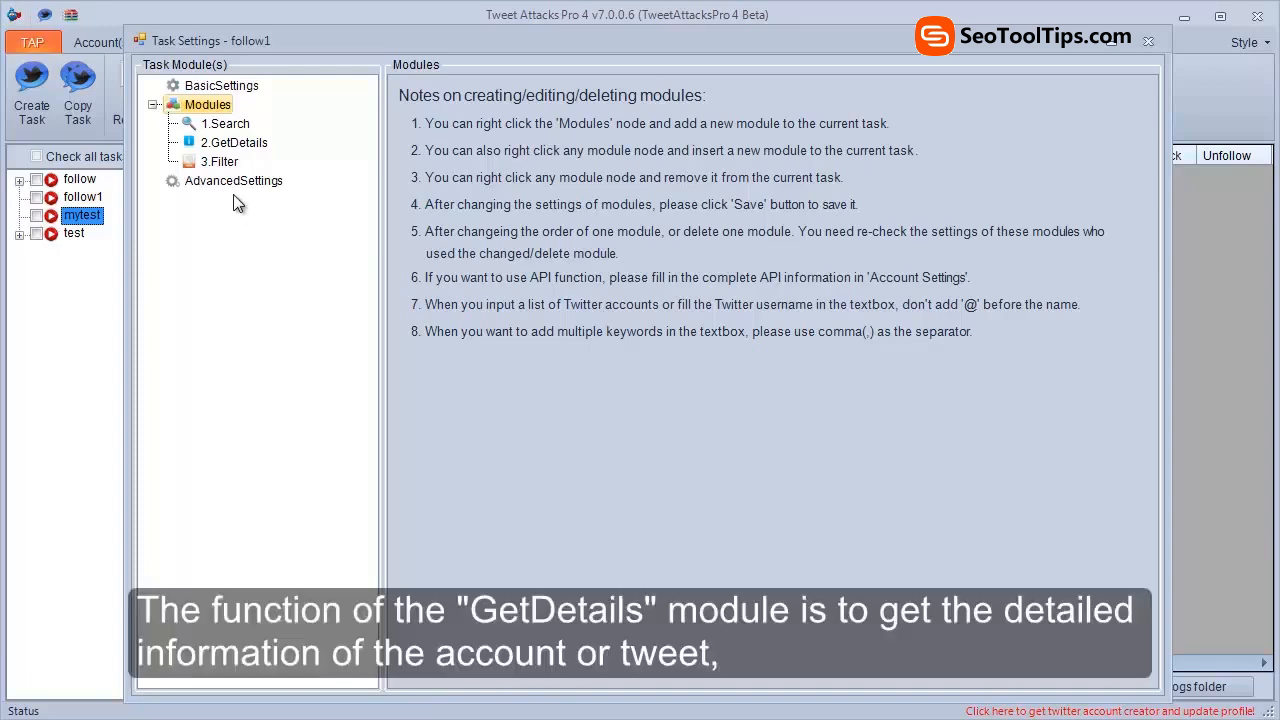
Step: Set the GetDetails module's data source to 1.Search, with used data set to Remove from the data list
click(214, 148)
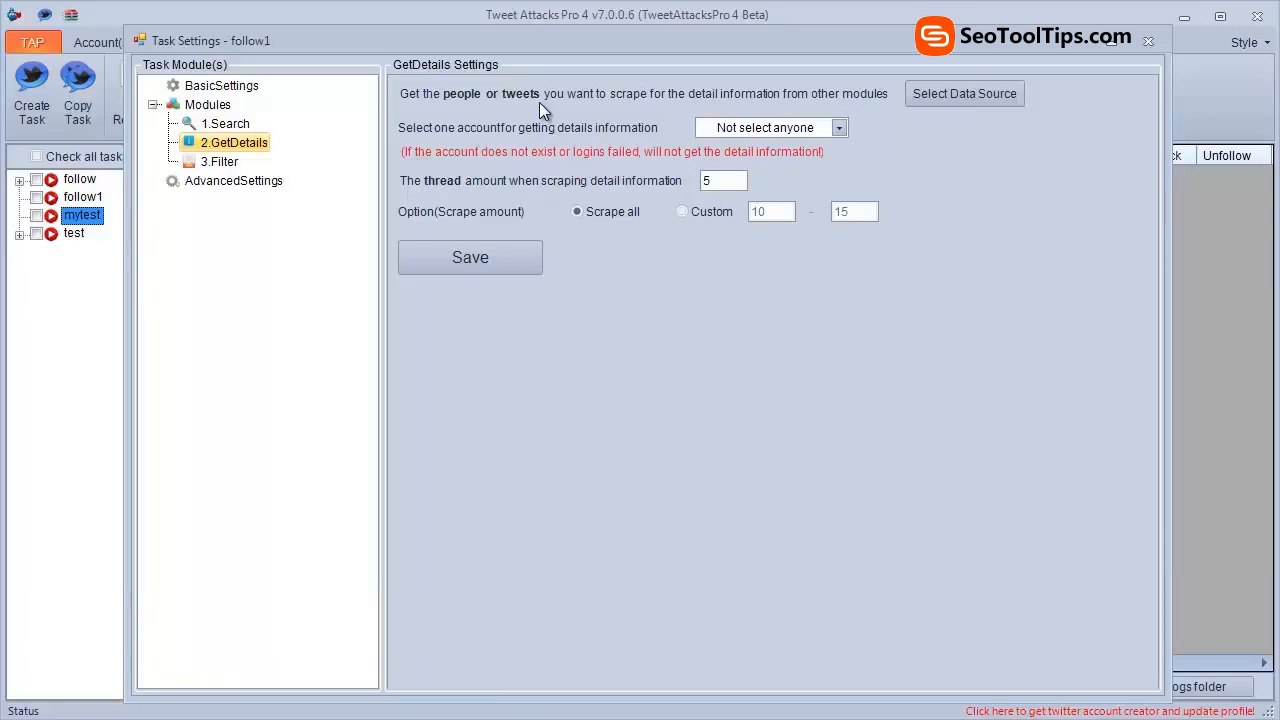
click(964, 102)
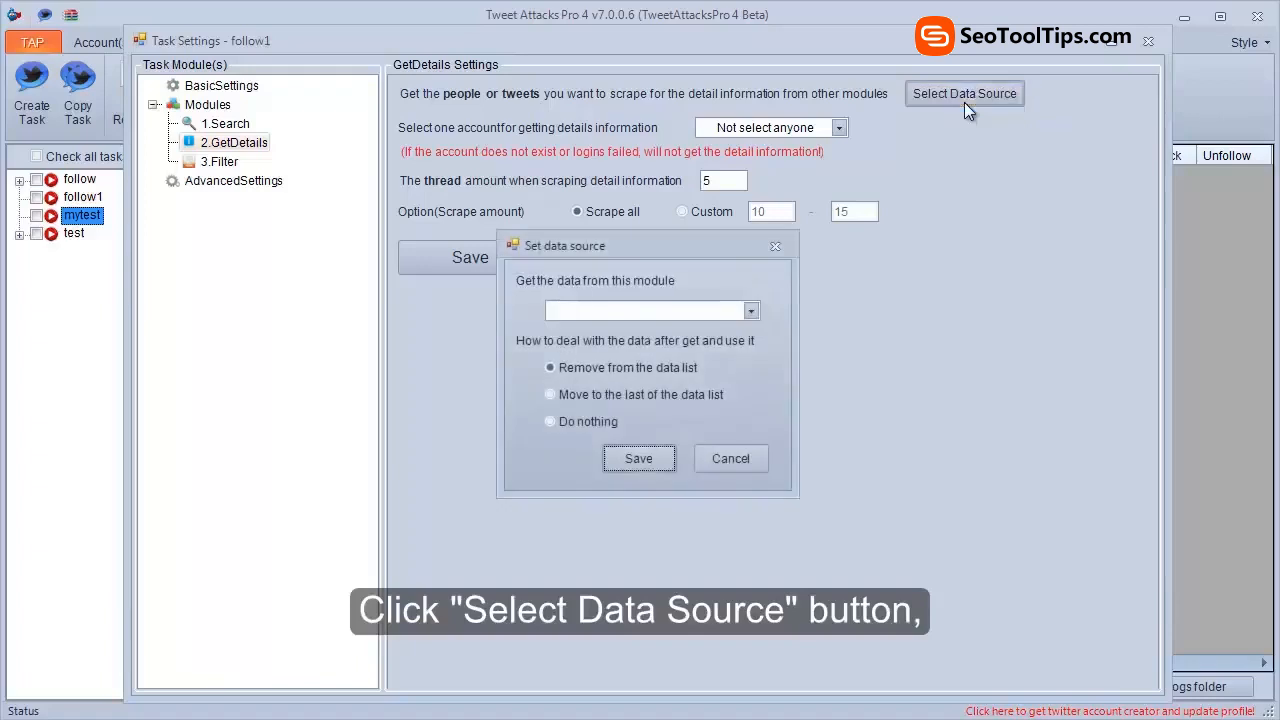
click(757, 315)
click(706, 329)
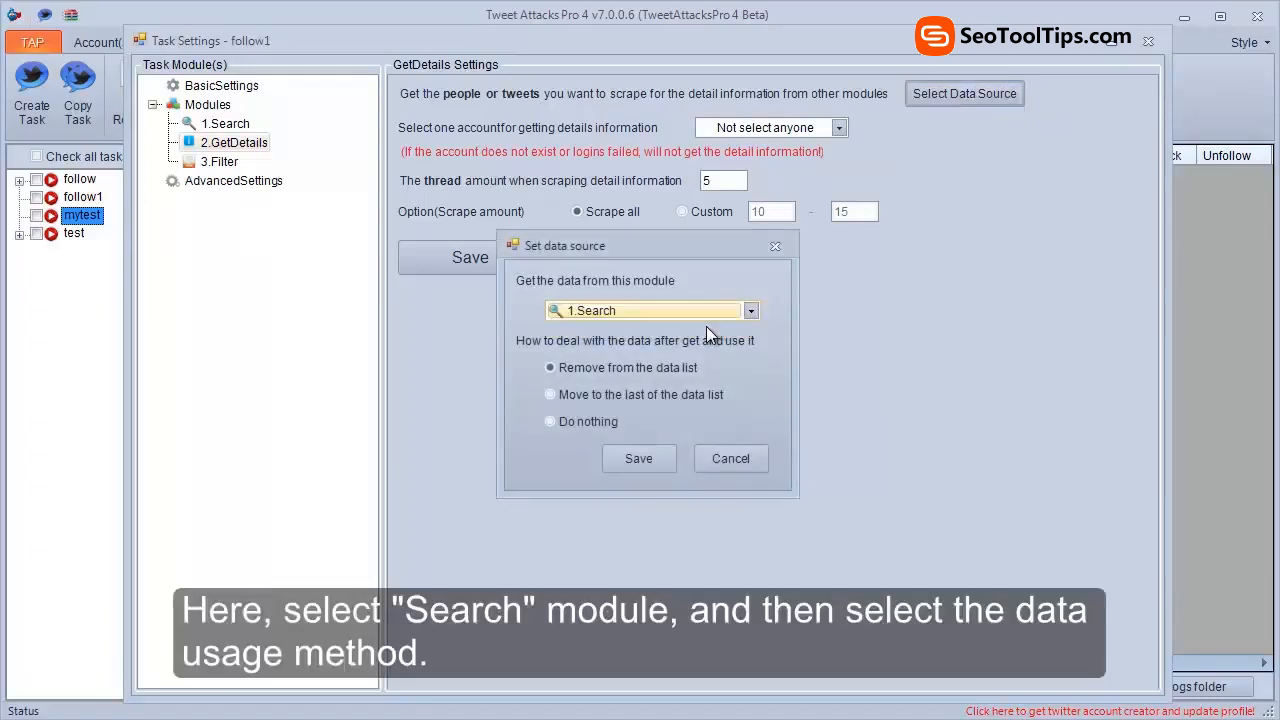
click(638, 395)
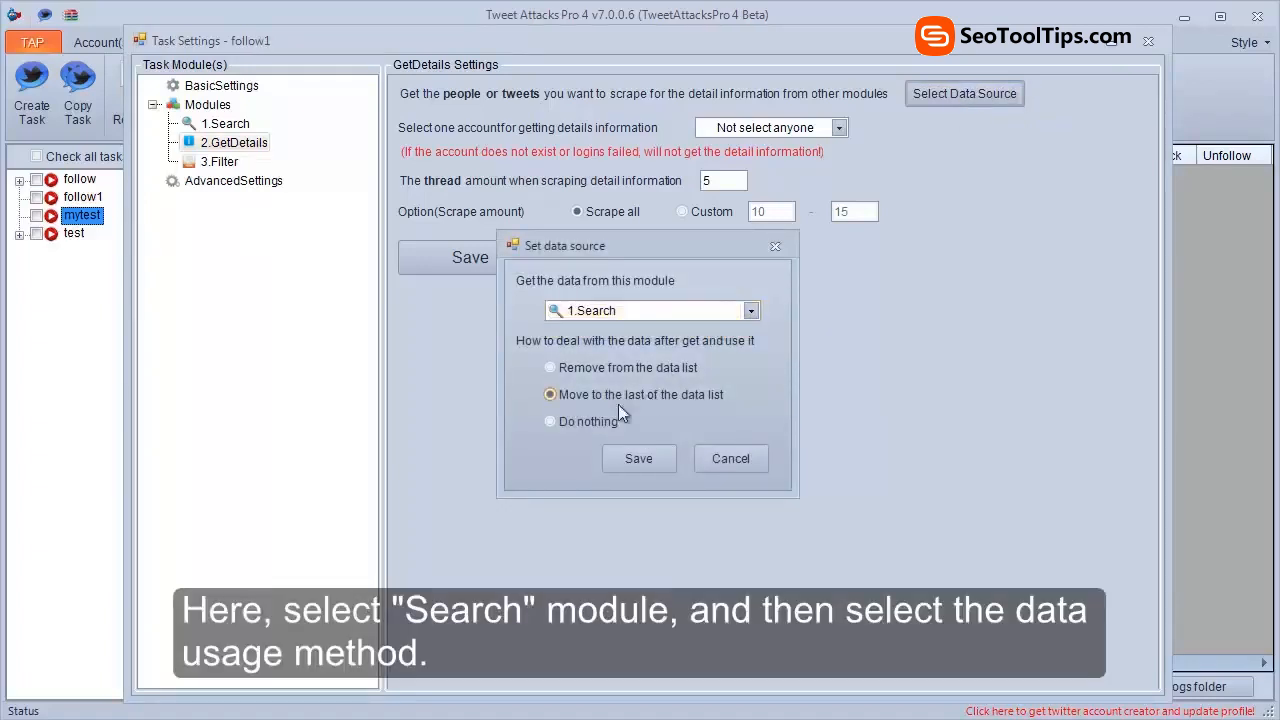
click(589, 418)
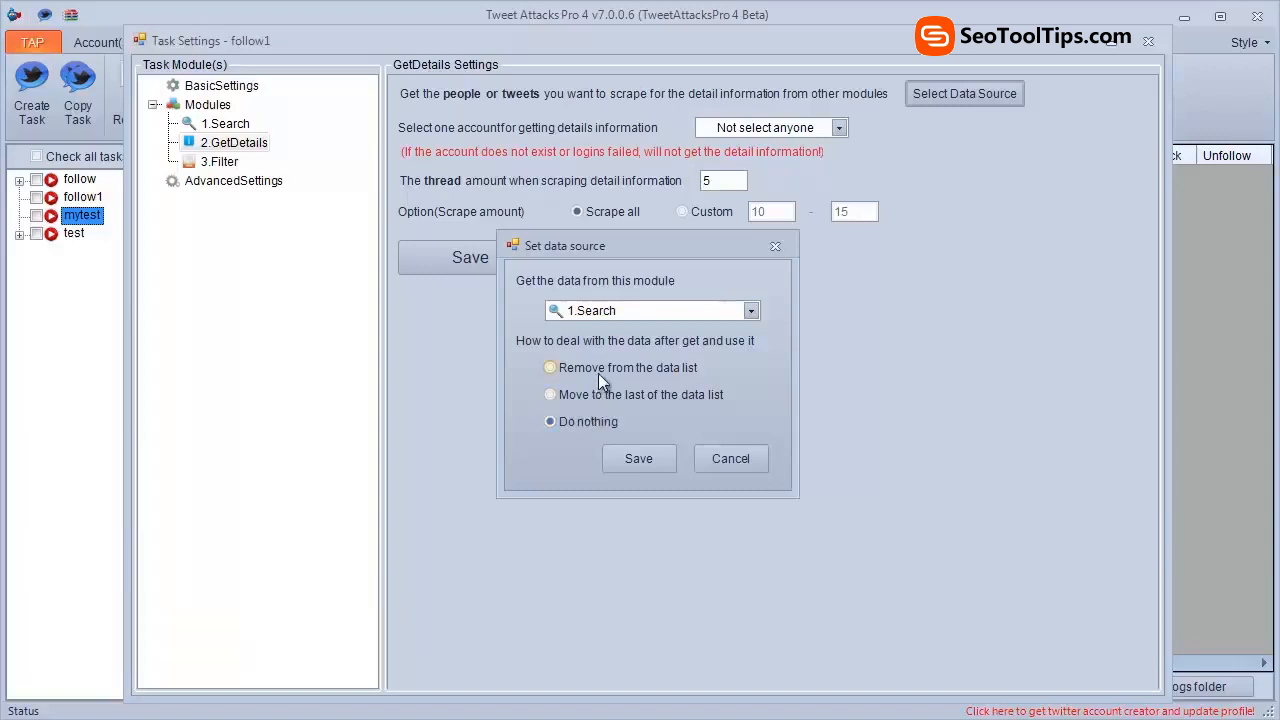
click(598, 370)
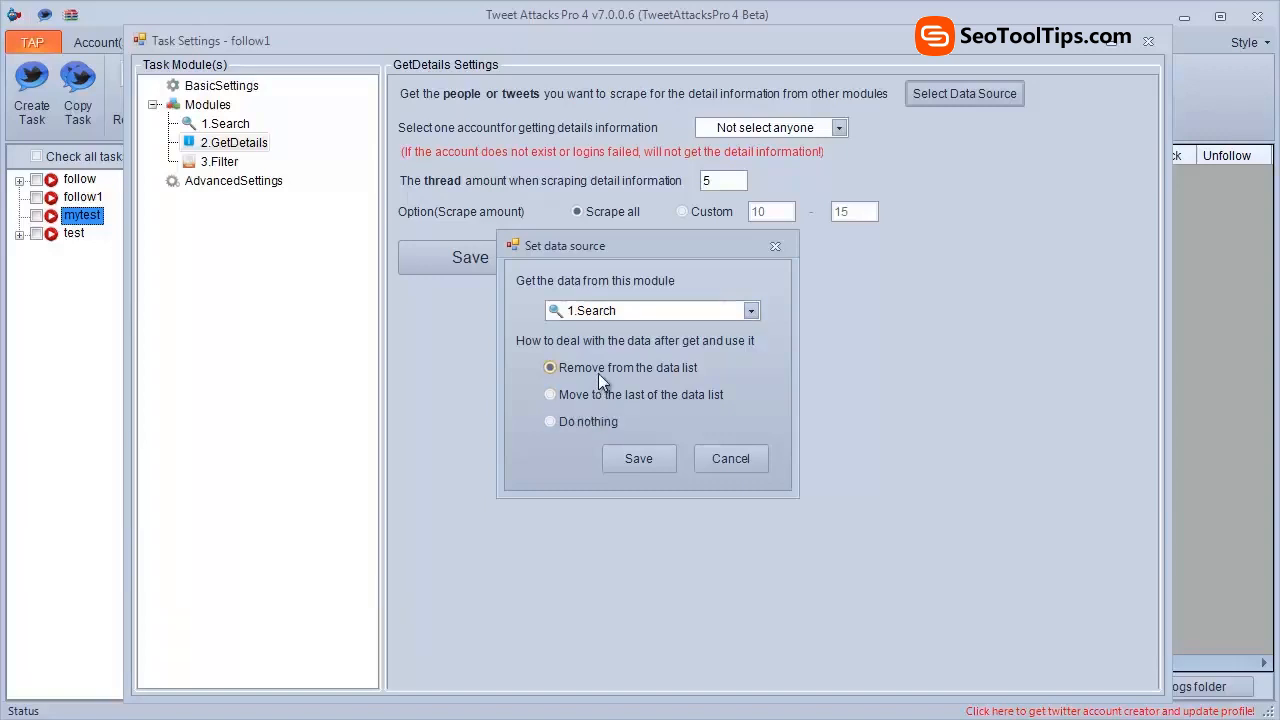
click(638, 459)
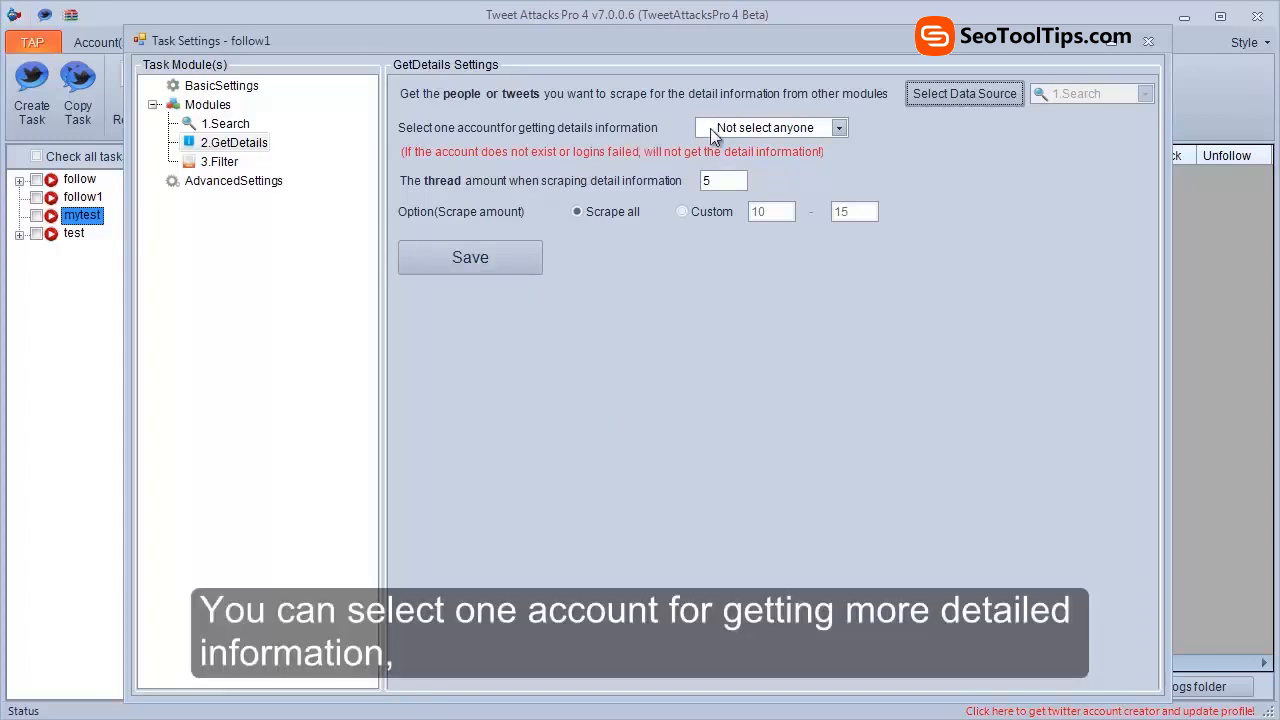
Step: Keep Not select anyone as the GetDetails account, set the thread amount to 3, and save the settings
click(837, 127)
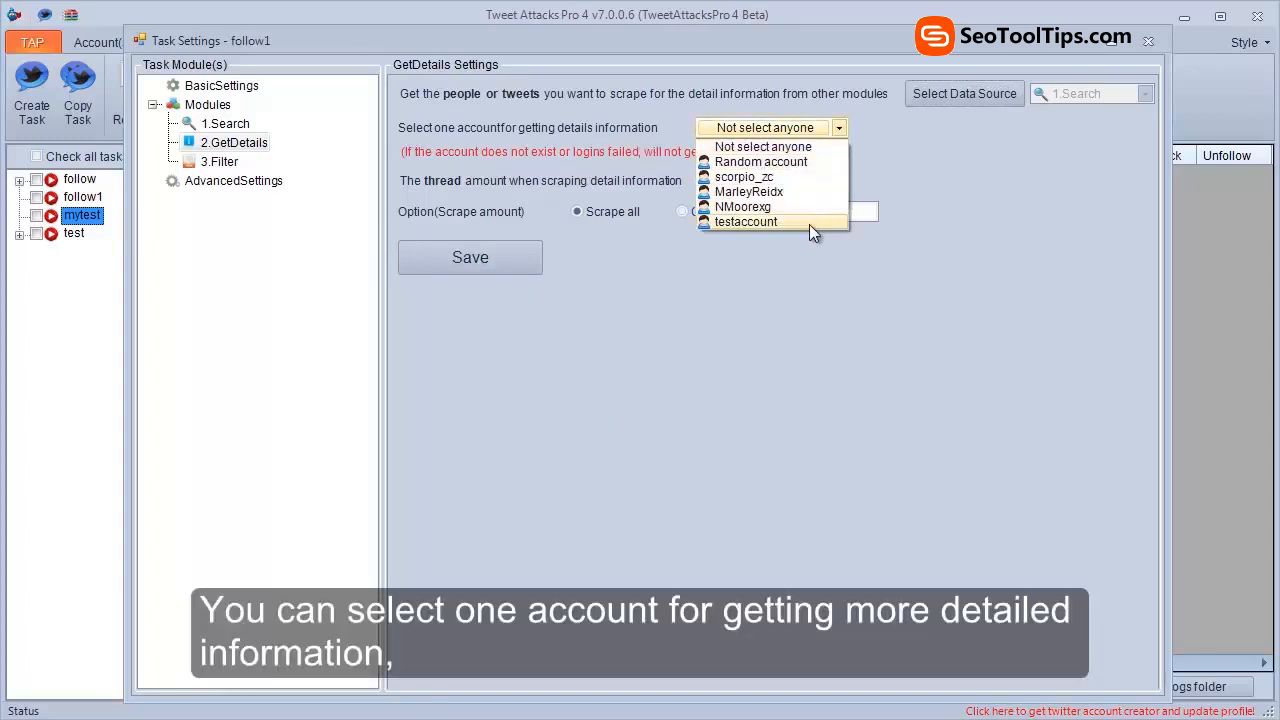
click(834, 147)
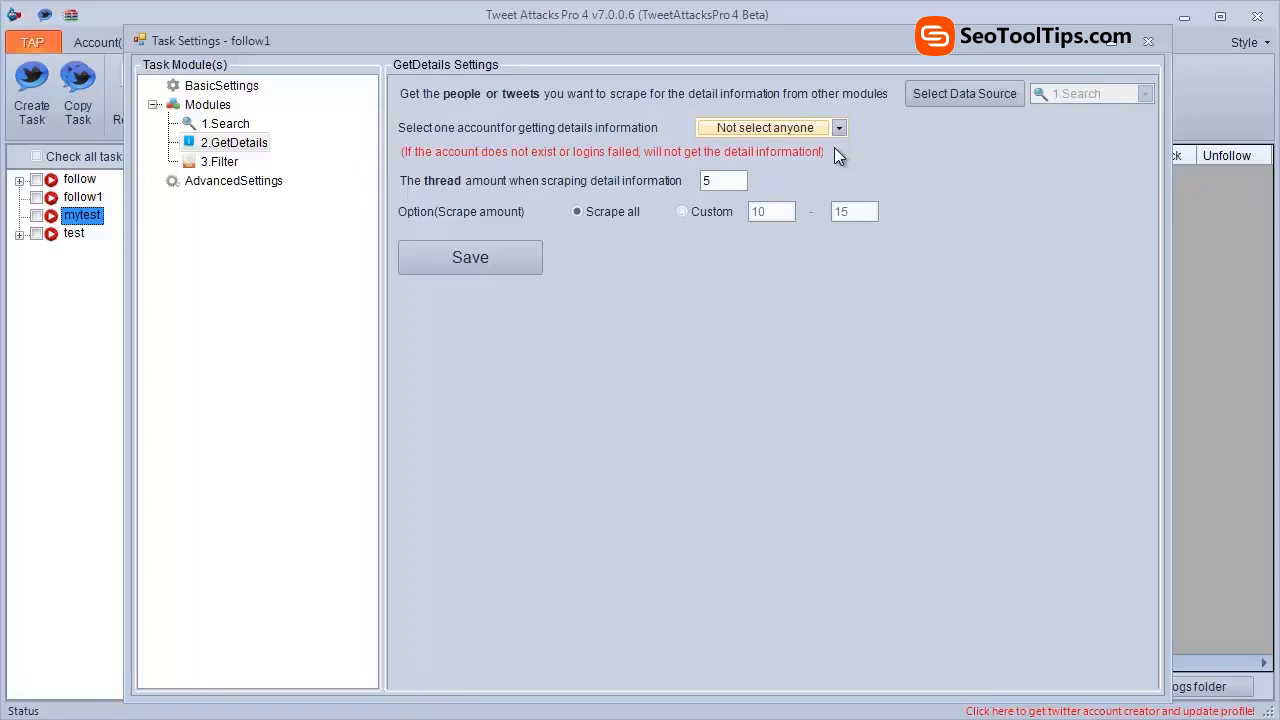
double_click(712, 181)
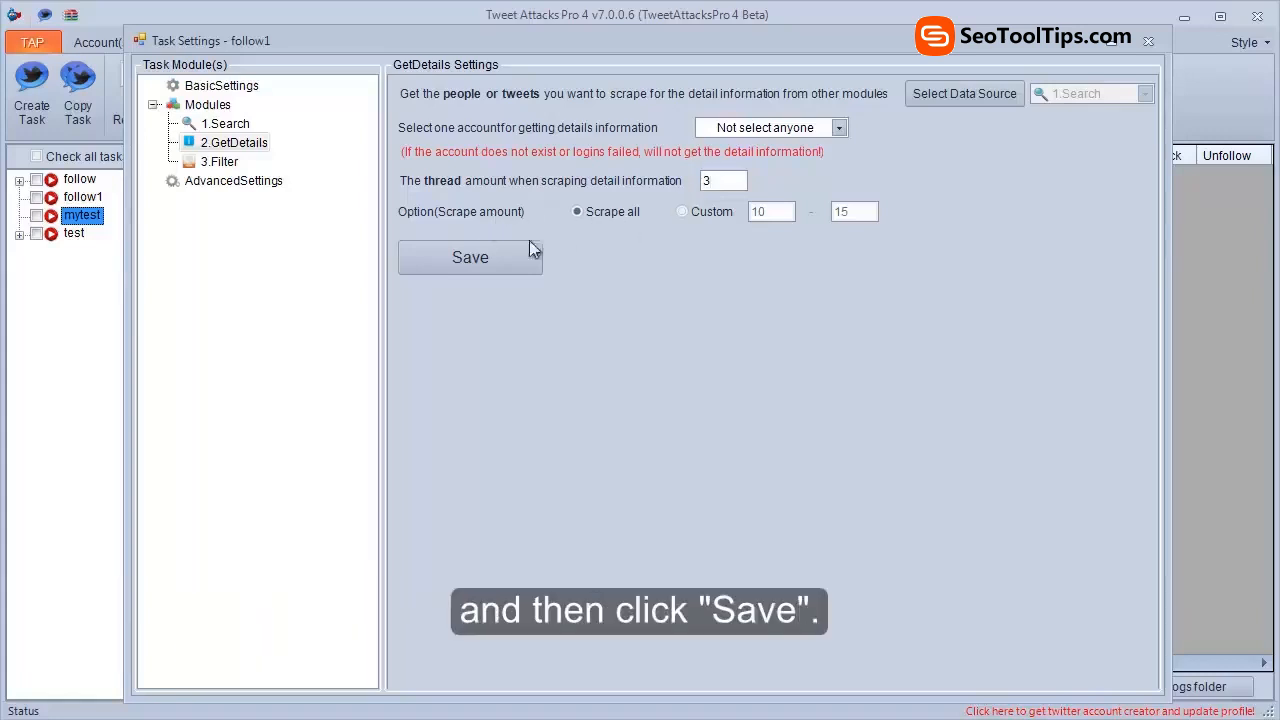
click(508, 255)
click(664, 438)
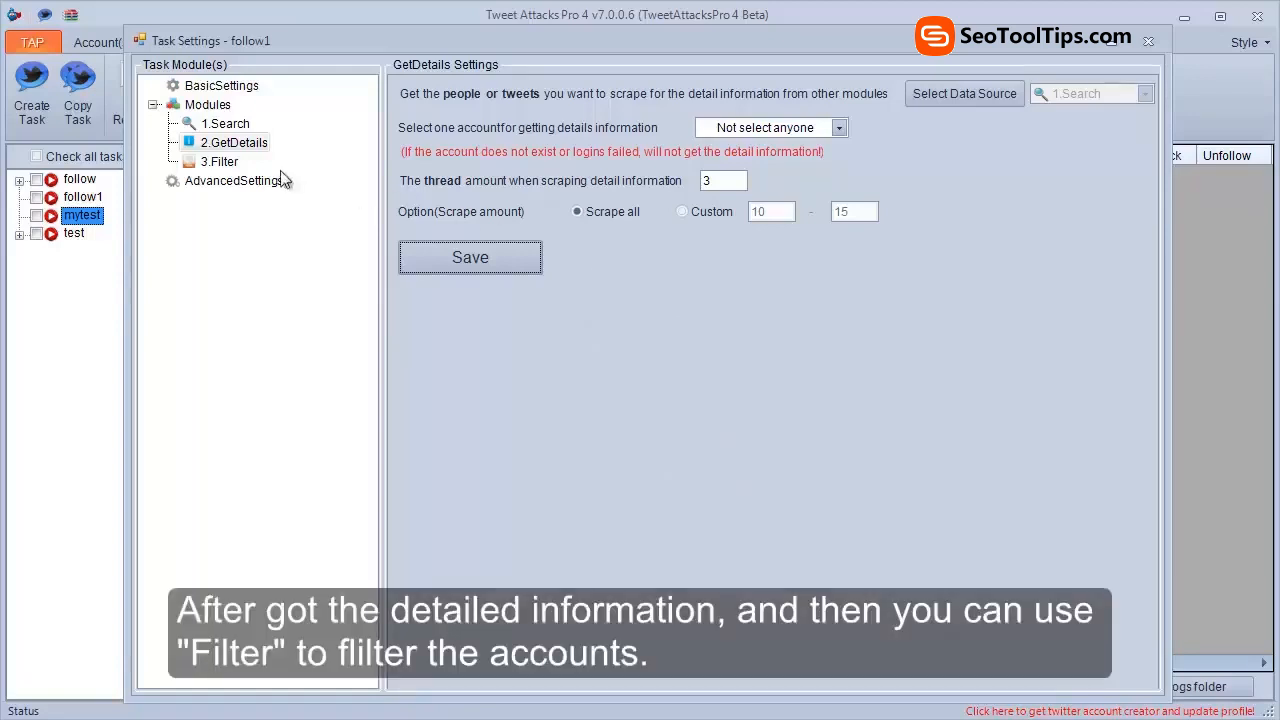
Step: Set the Filter module's data source to 2.GetDetails, with used data set to Remove from the data list
click(228, 164)
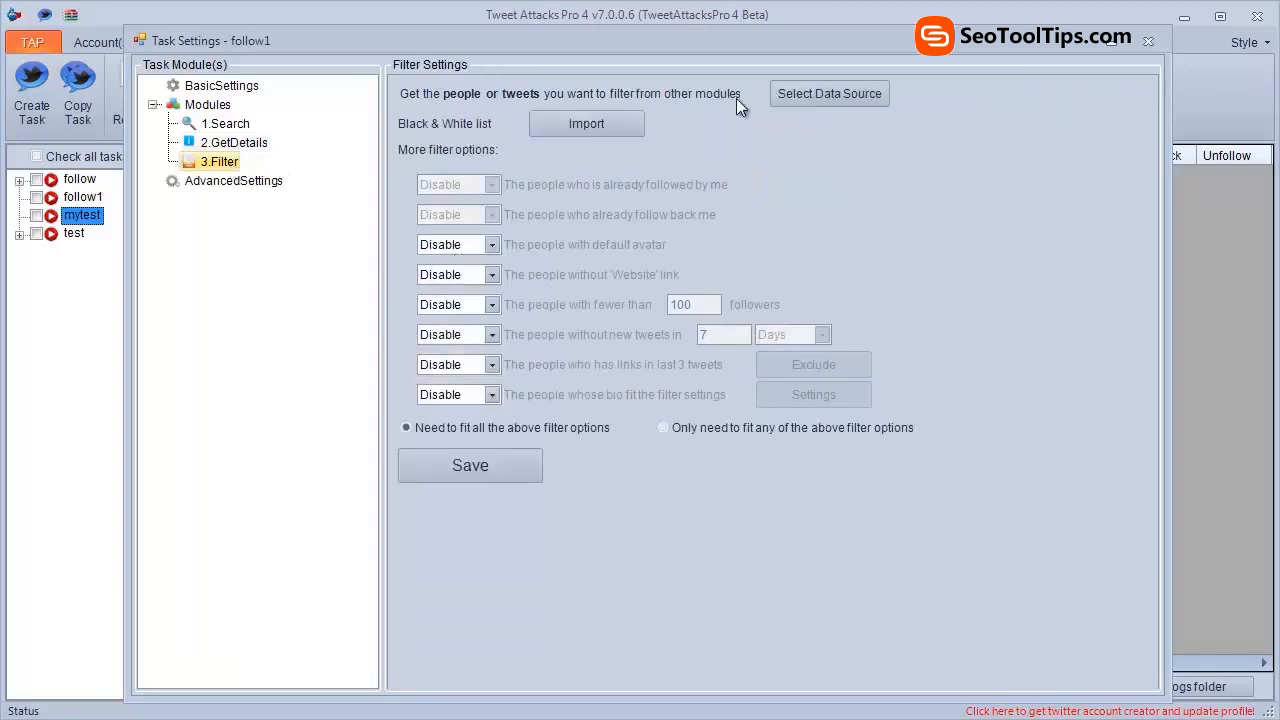
click(798, 90)
click(729, 311)
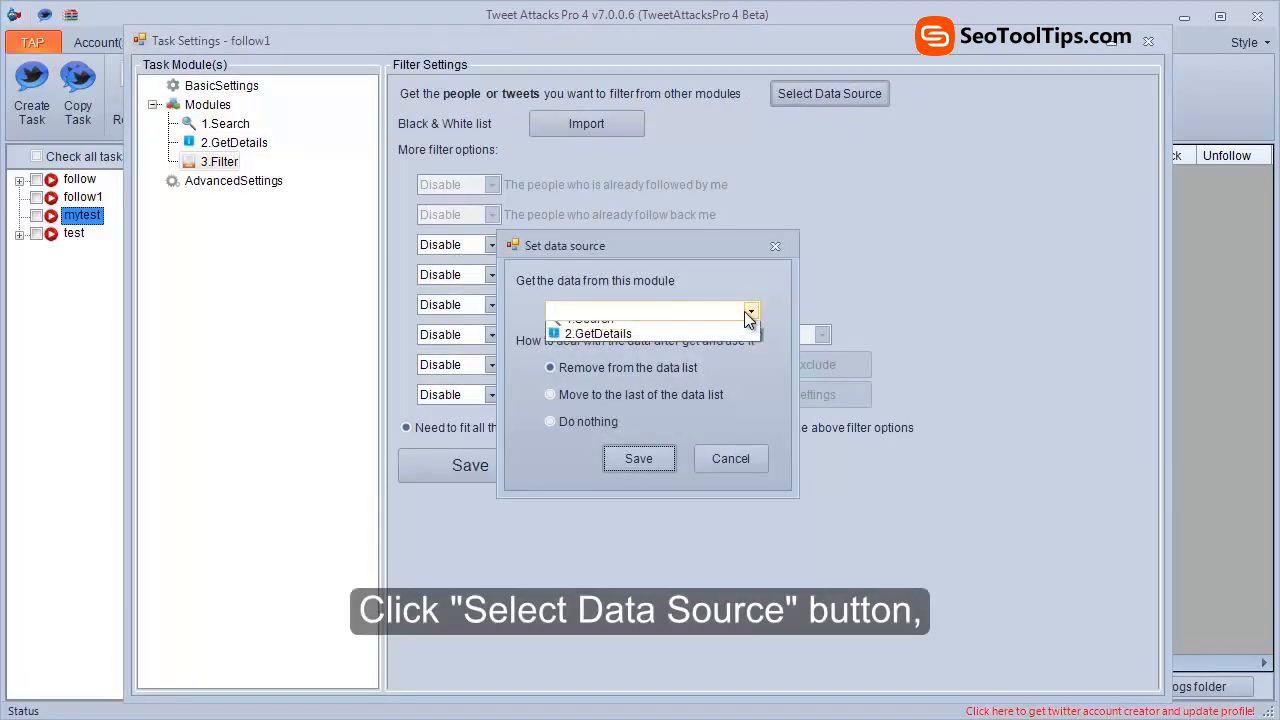
click(694, 345)
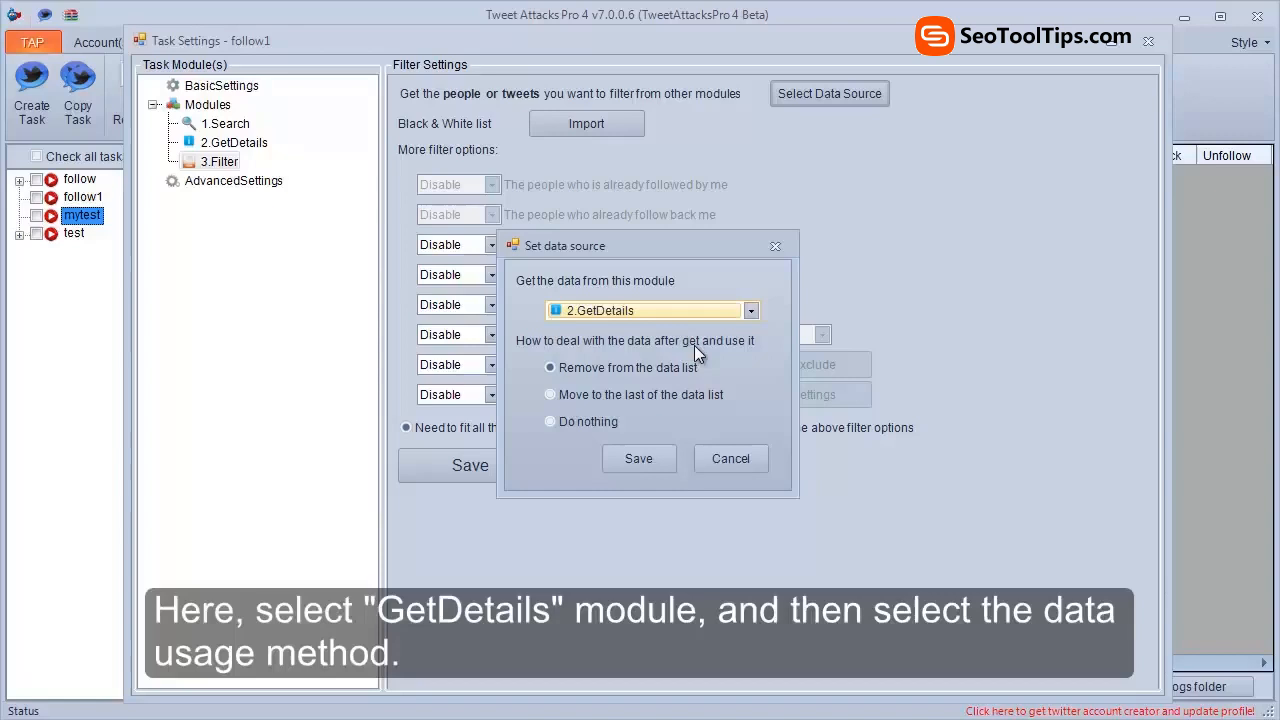
click(647, 455)
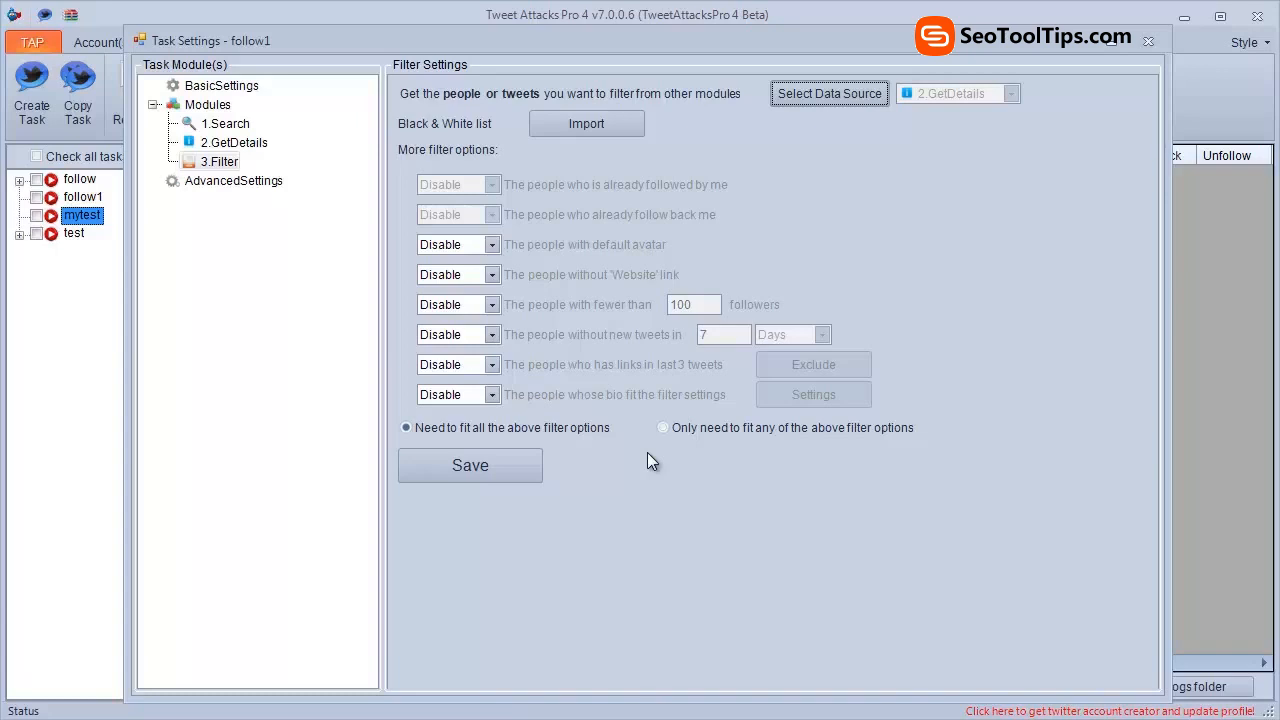
Step: Set the Filter module to exclude people with default avatar and people with fewer than 200 followers
click(497, 246)
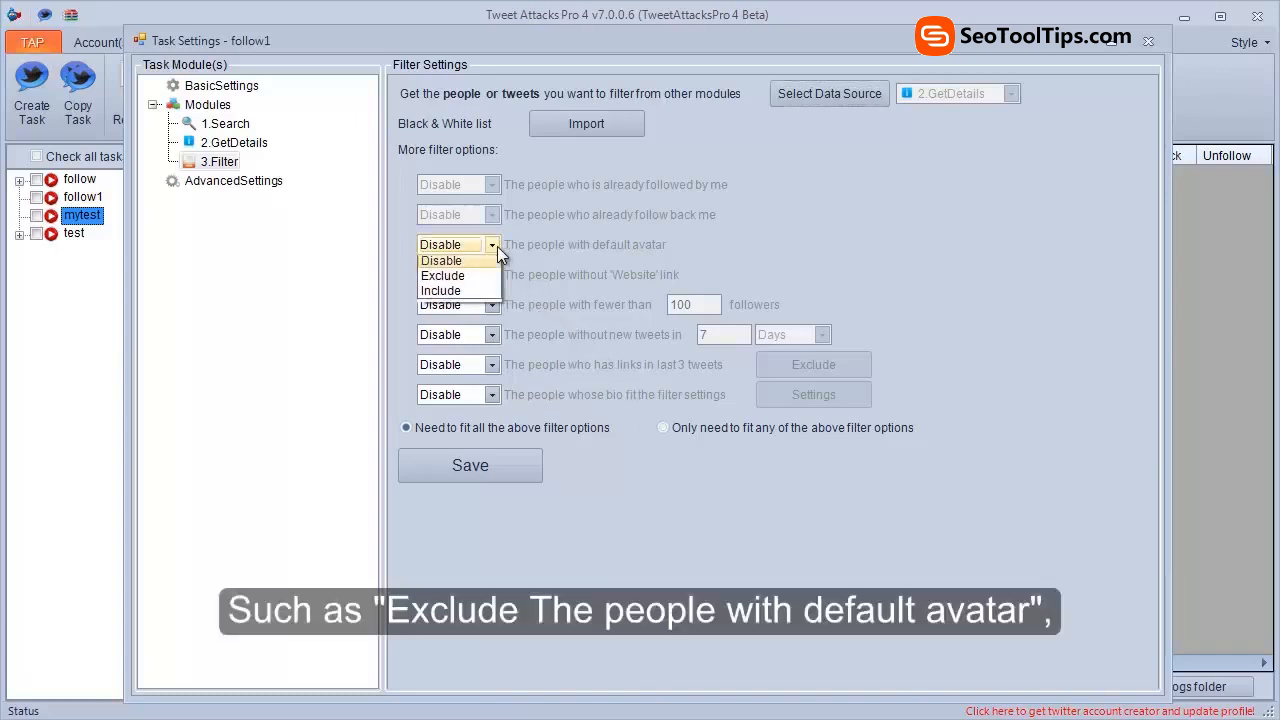
click(479, 276)
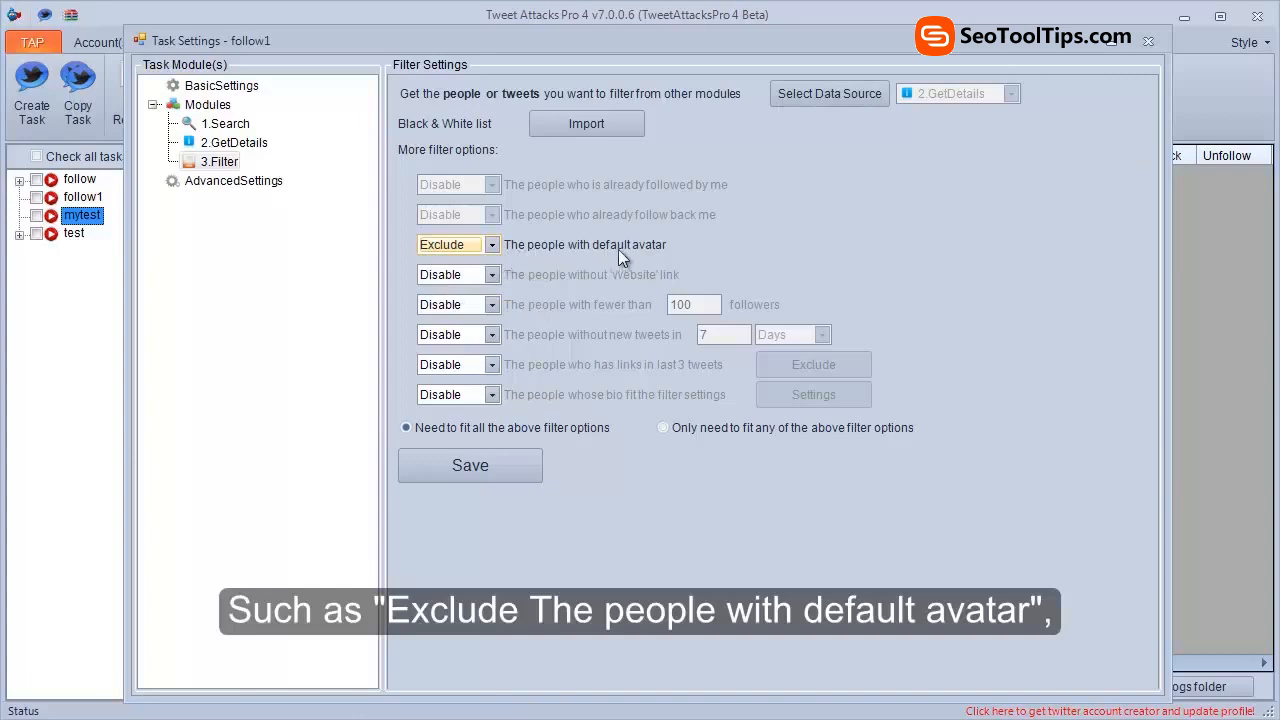
click(492, 305)
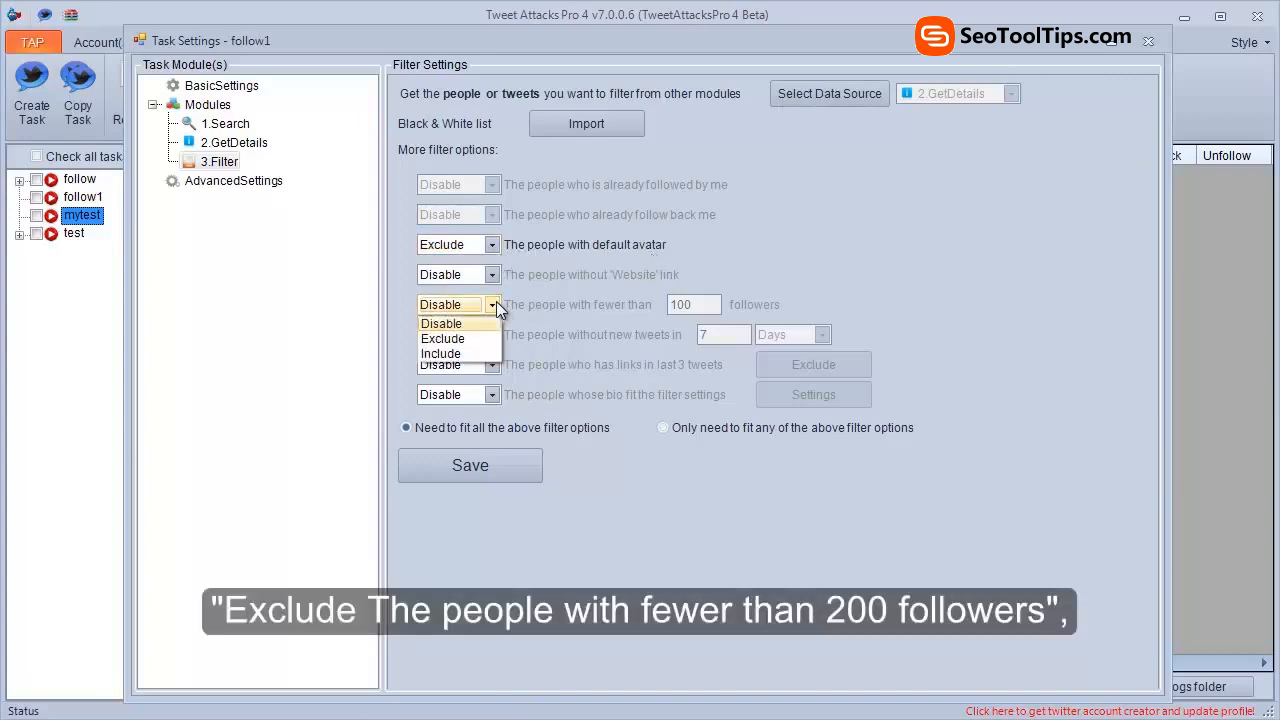
click(487, 337)
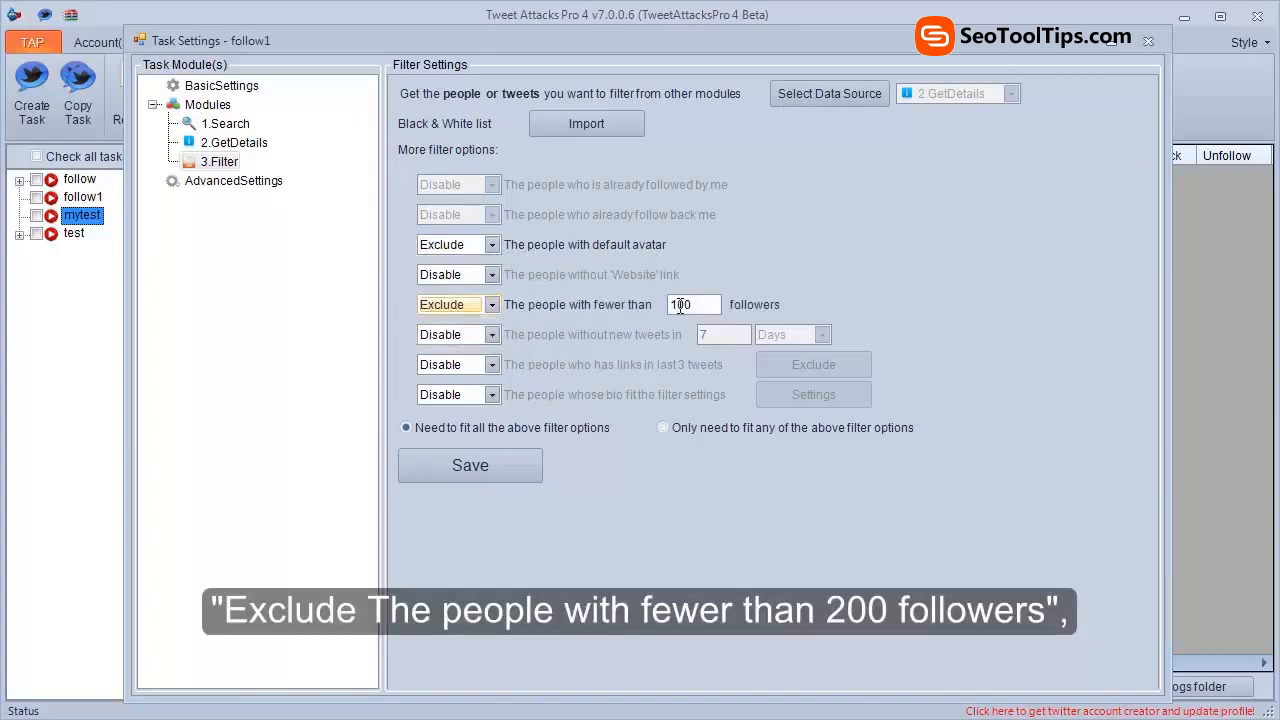
drag(680, 306, 673, 306)
text(2)
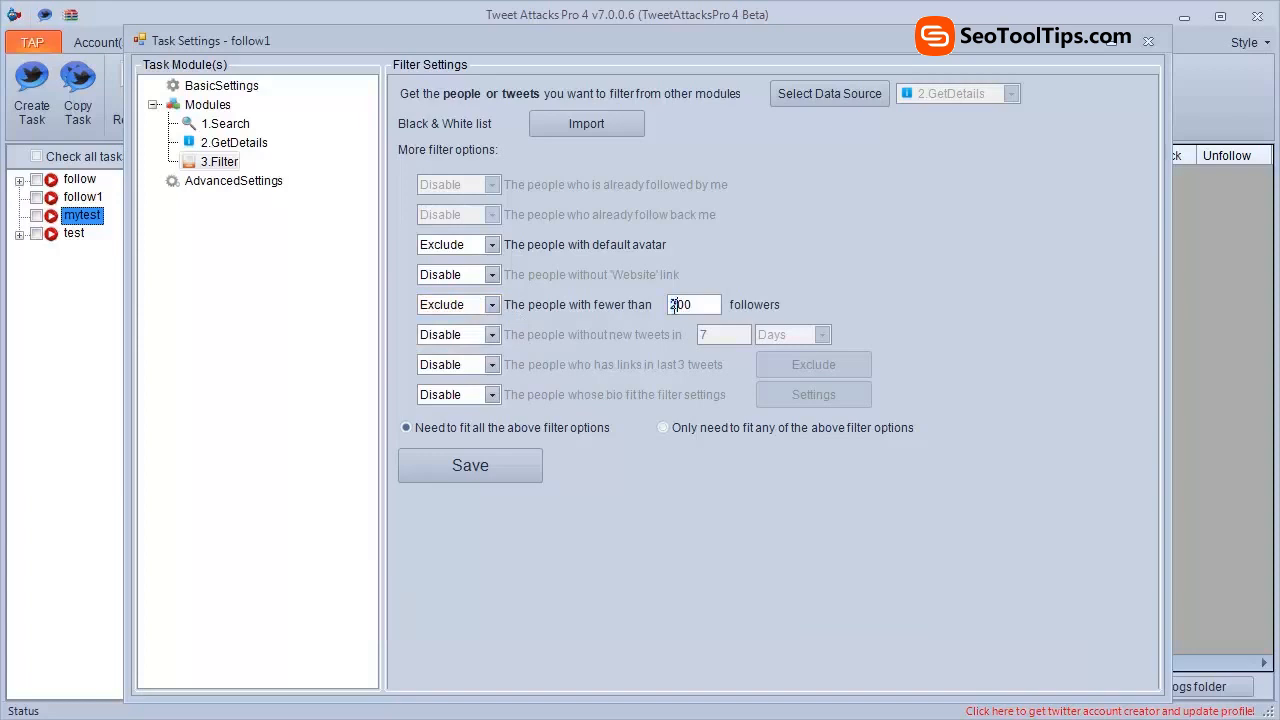
Step: Set the Filter module to exclude people without new tweets in 3 days
click(491, 335)
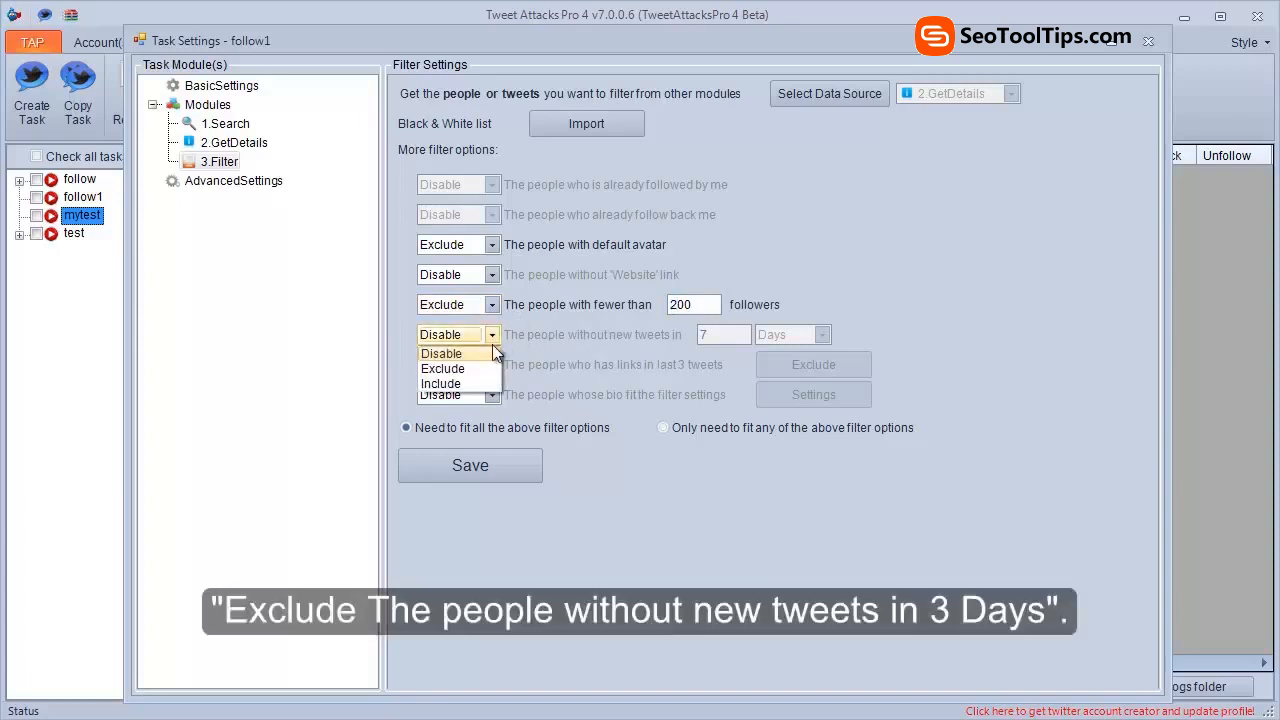
click(489, 369)
double_click(703, 335)
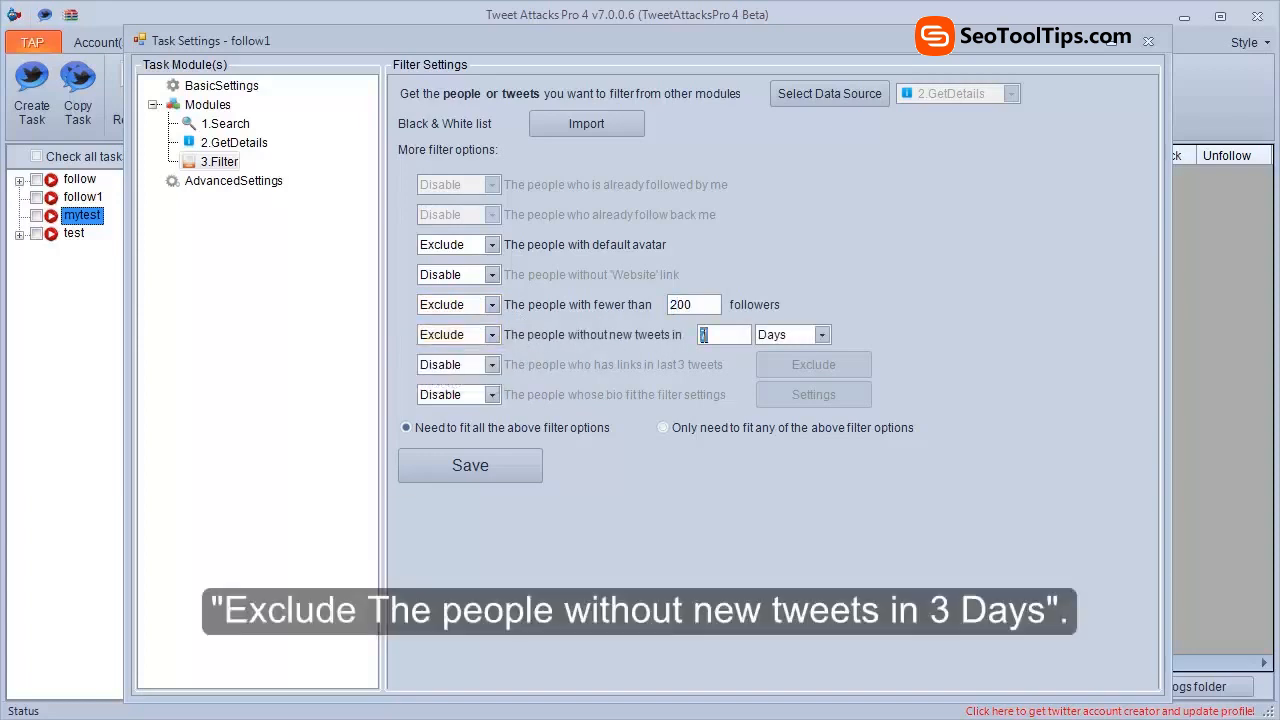
text(3)
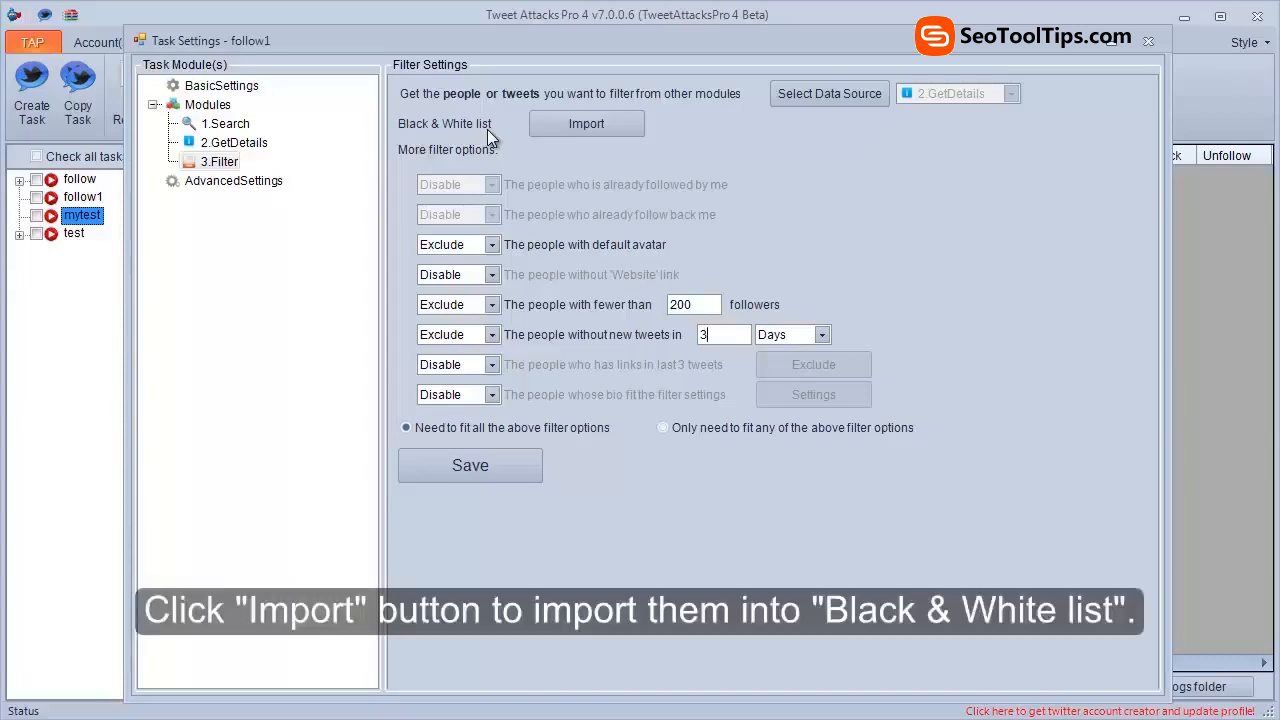
Step: Open the Black & White list import and cancel it without adding anyone, and save the Filter settings
click(586, 128)
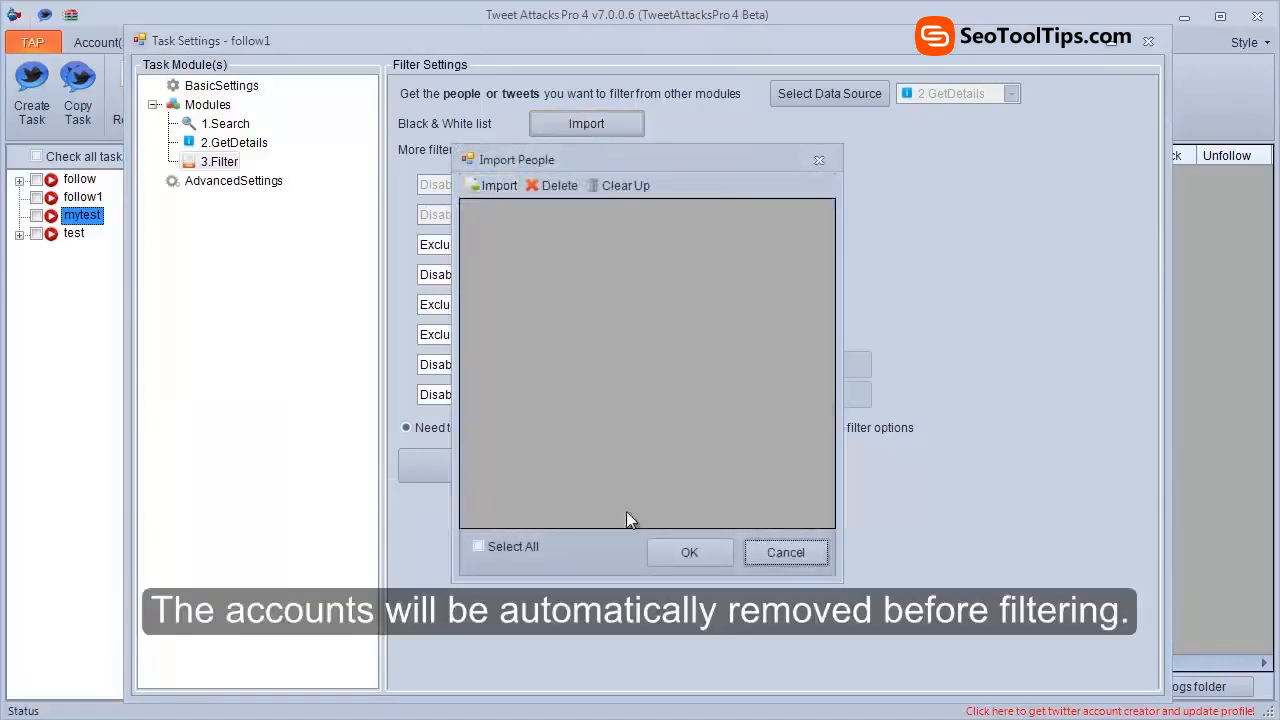
click(771, 555)
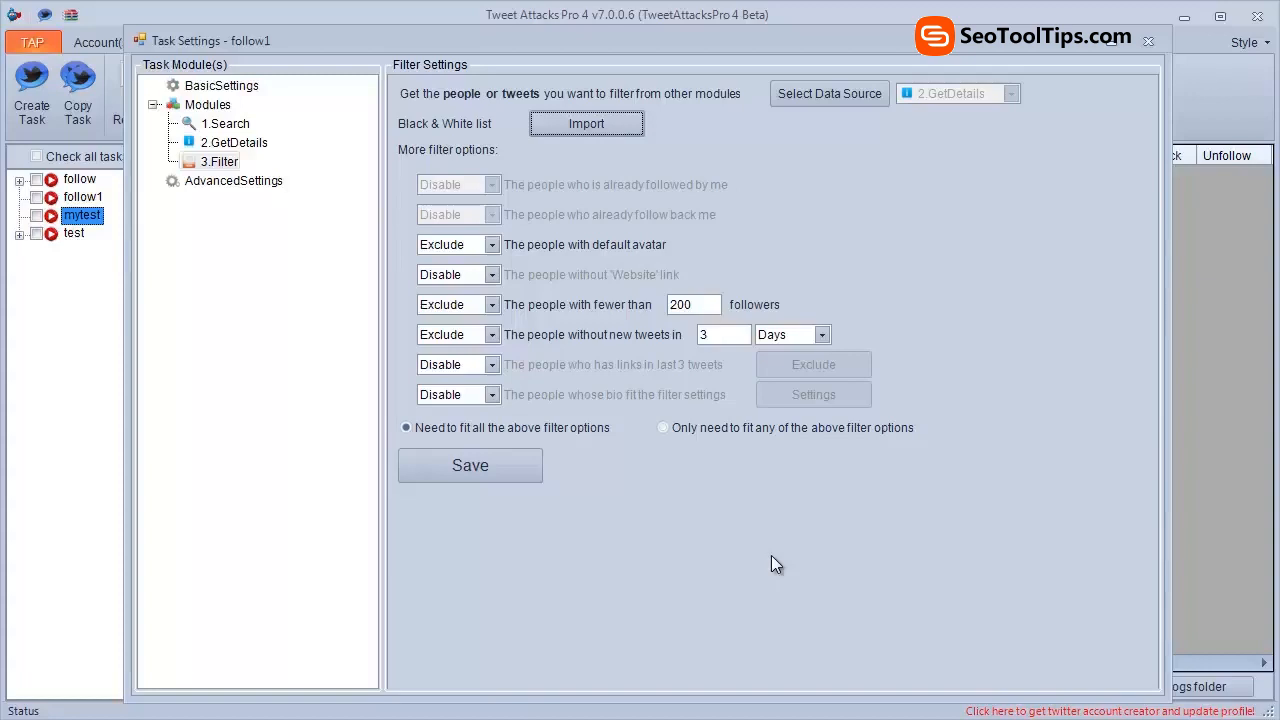
click(502, 468)
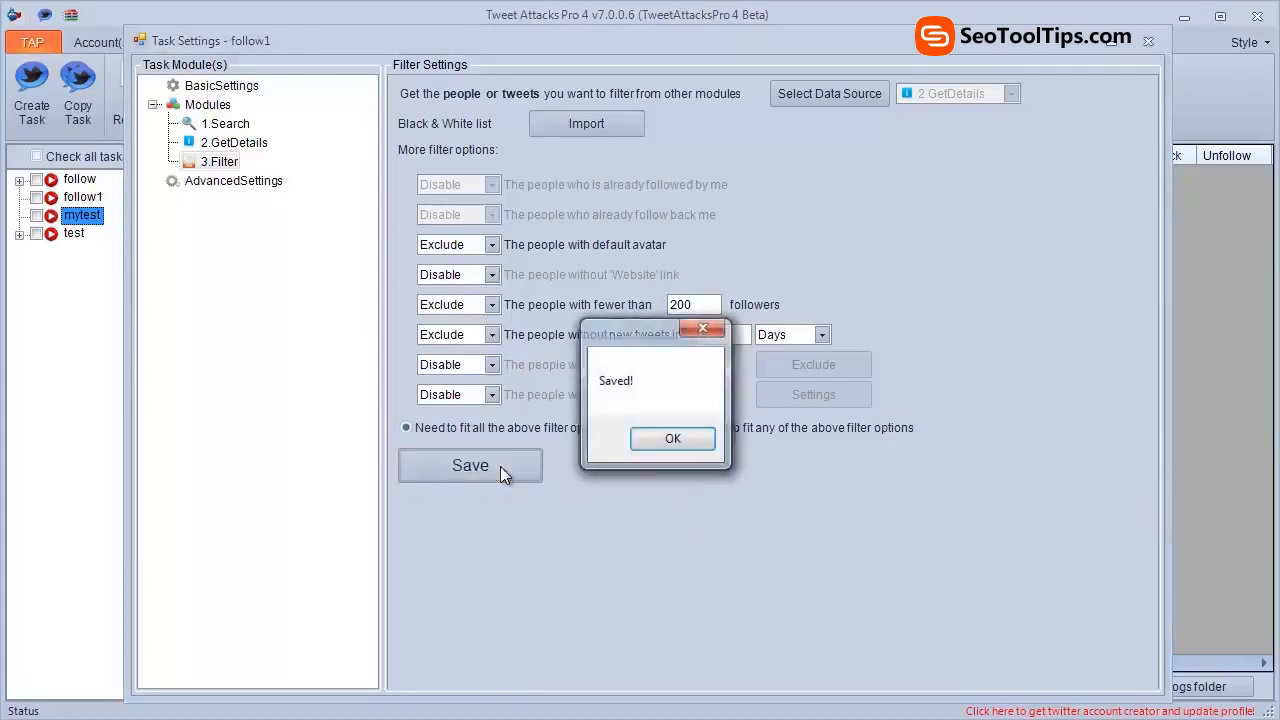
click(675, 442)
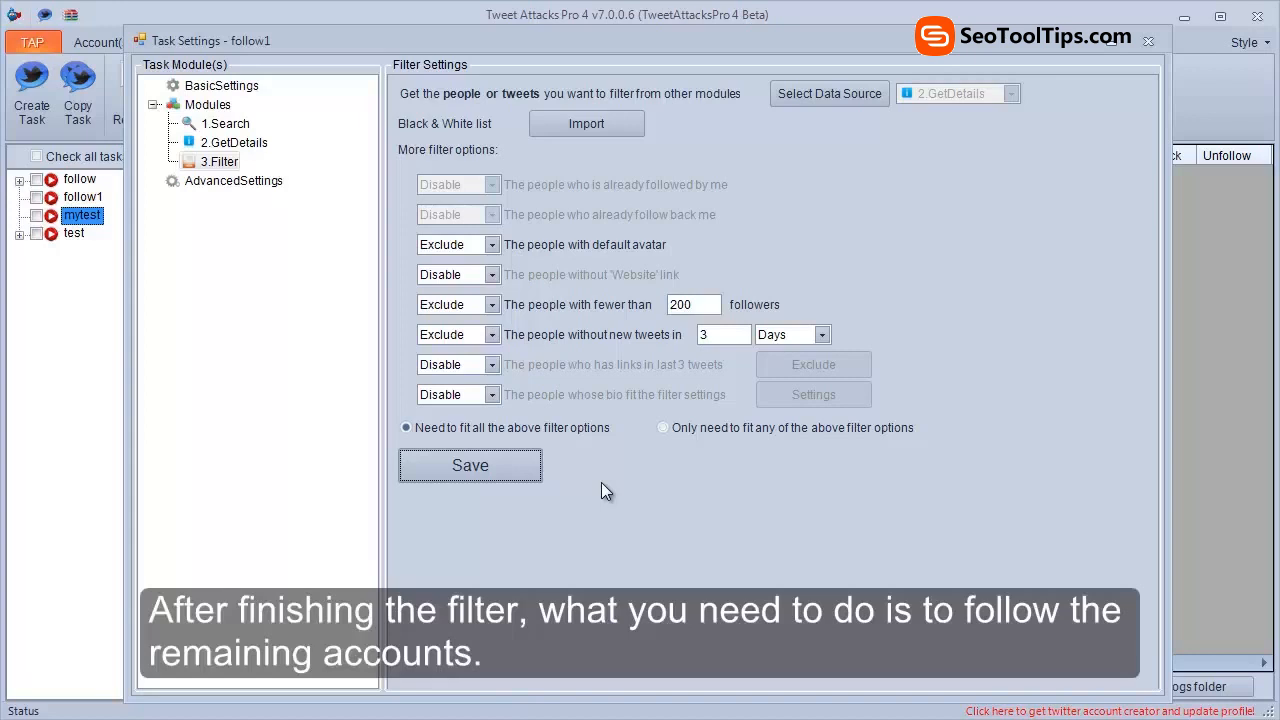
Step: Add an AccountRunThread module to the follow1 task
right_click(222, 108)
mouse_move(312, 121)
click(399, 213)
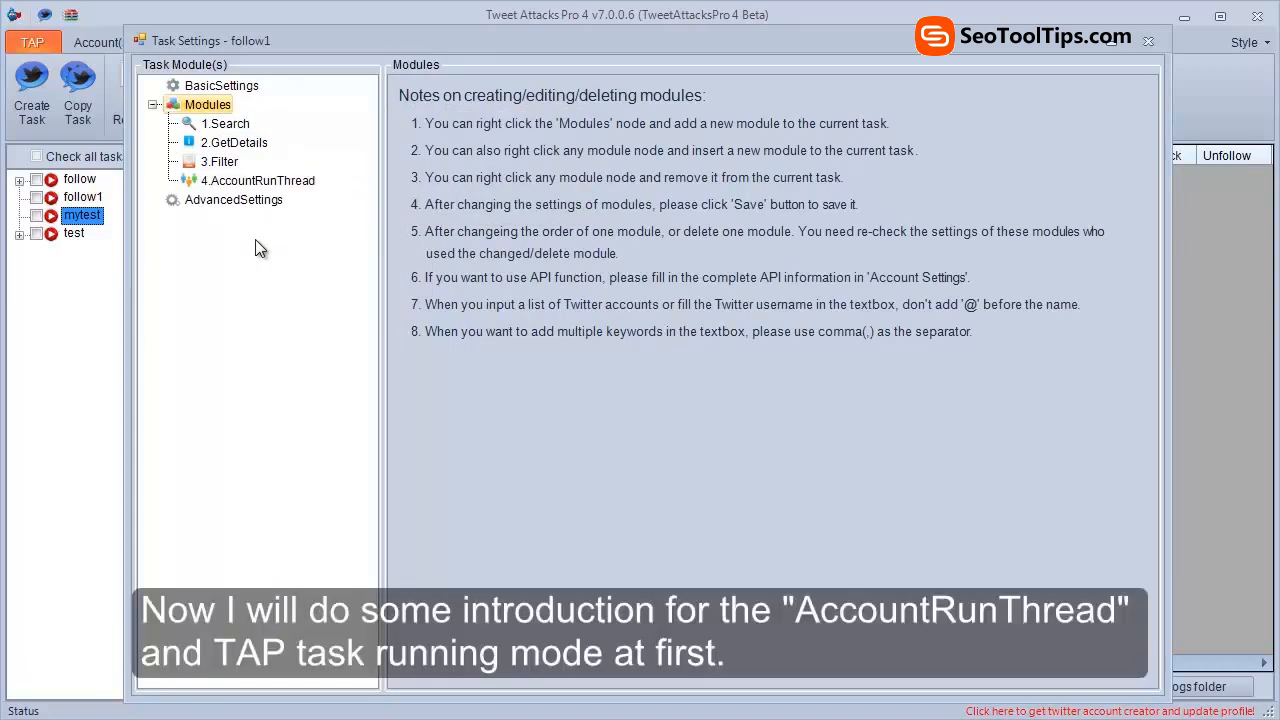
Step: Add a Tweet module inside the AccountRunThread module
click(248, 184)
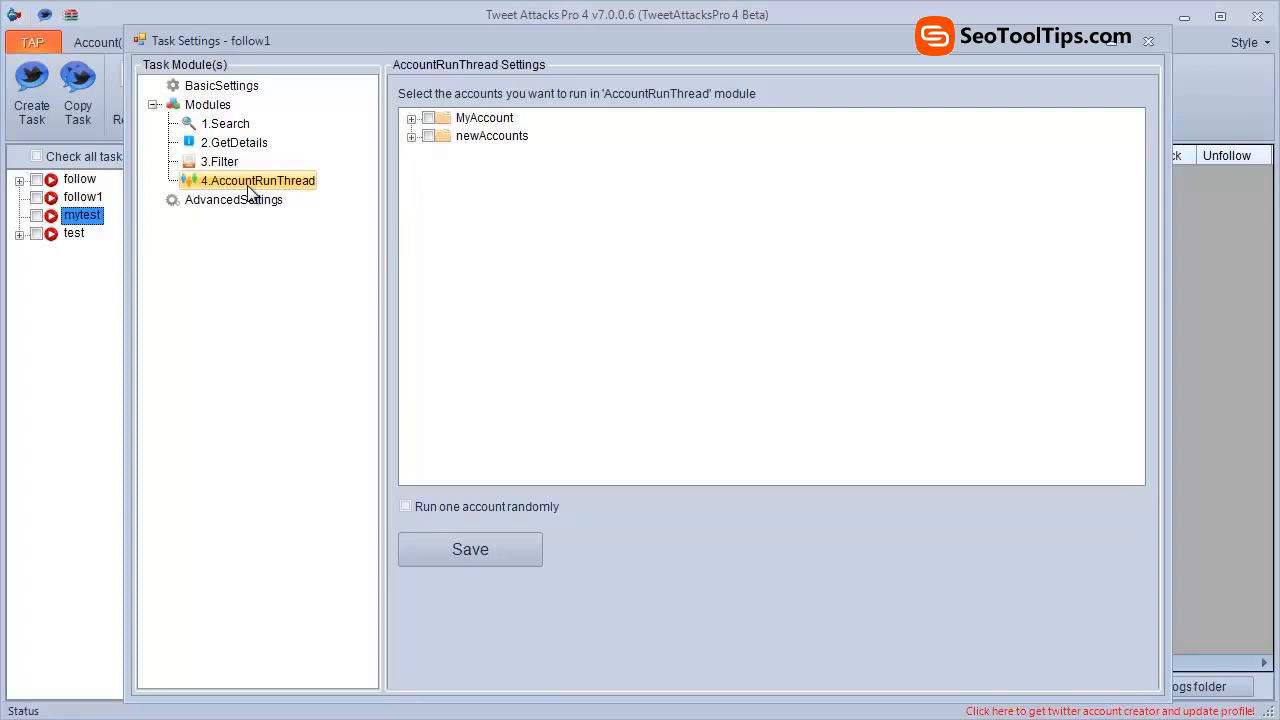
right_click(250, 192)
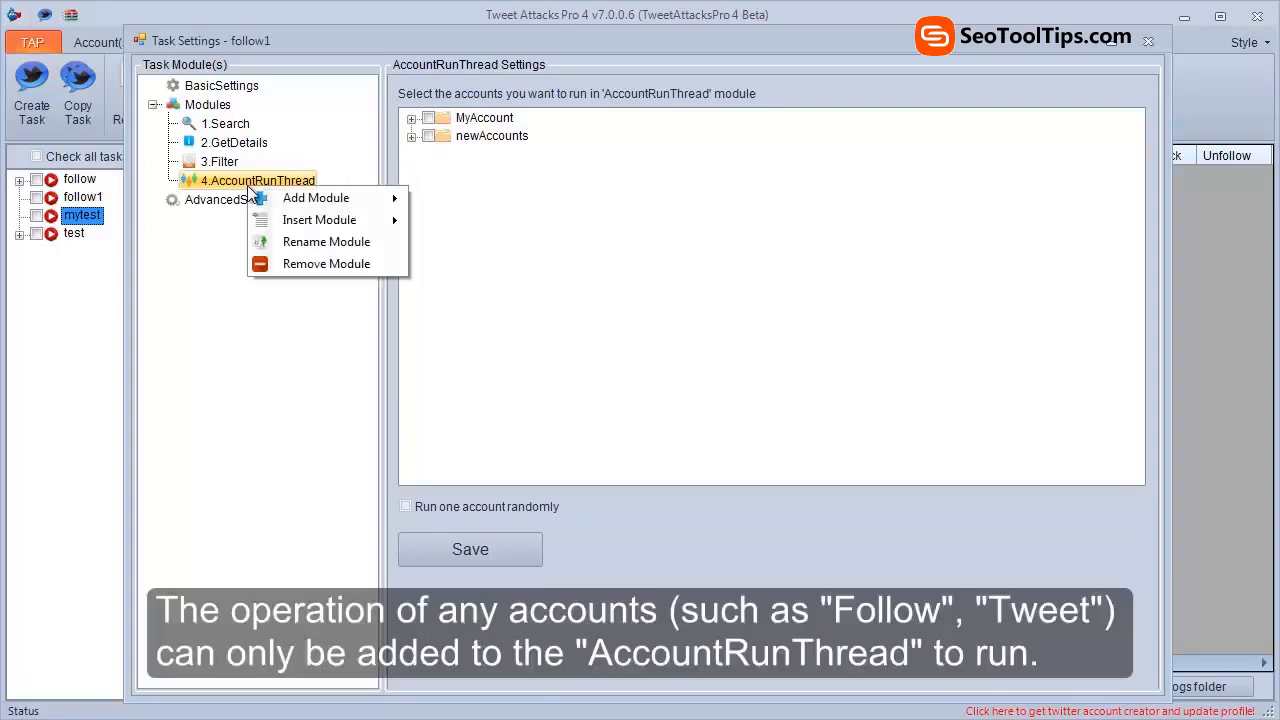
mouse_move(302, 199)
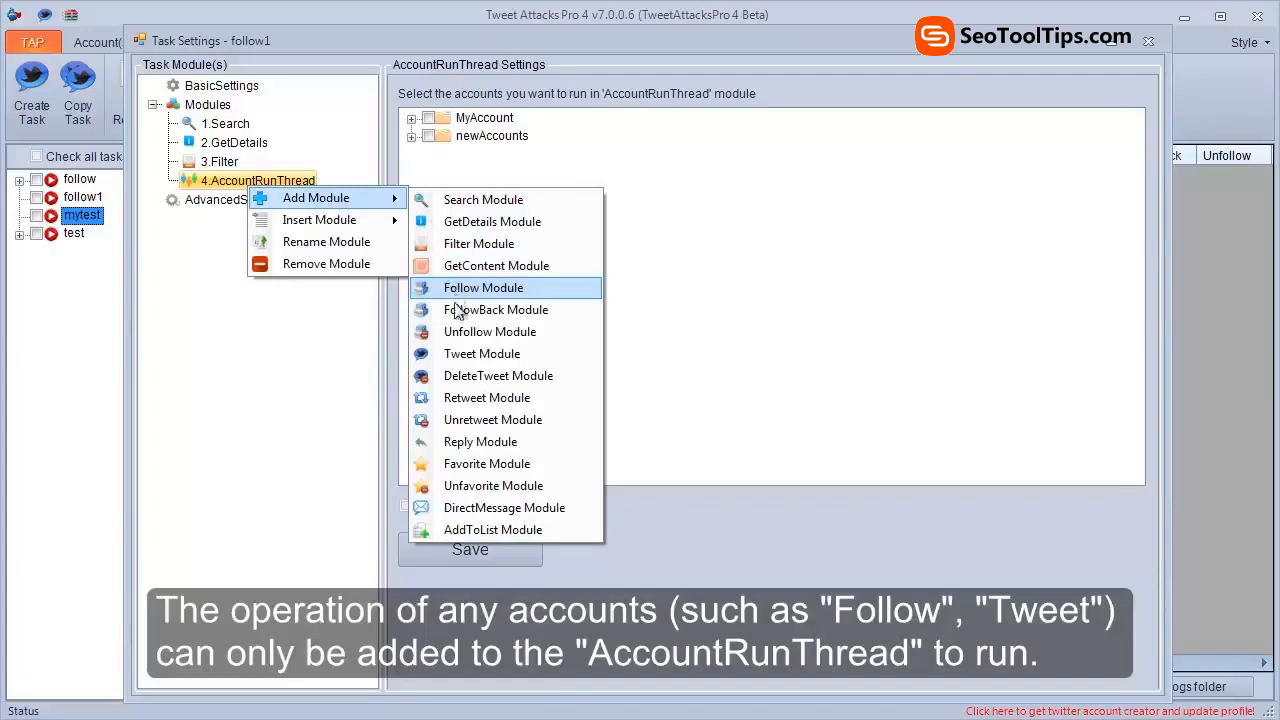
click(455, 353)
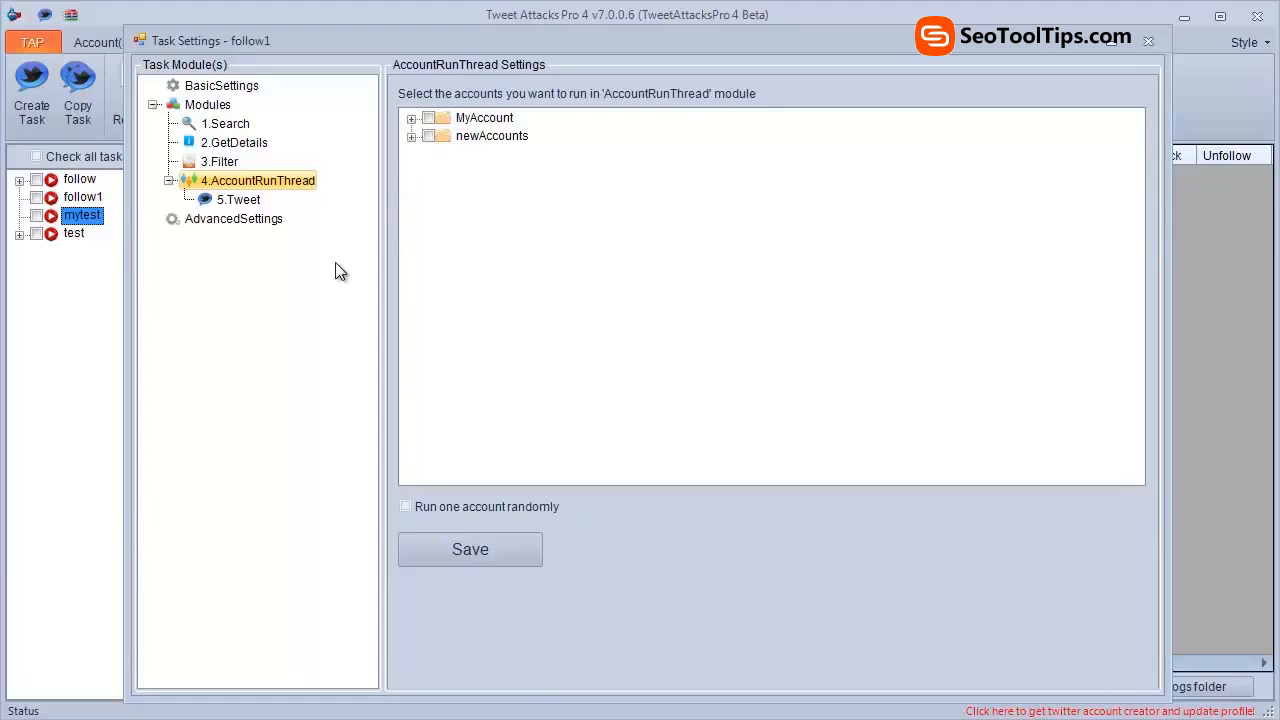
Step: Examine the settings of the Search, GetDetails, Filter, AccountRunThread and Tweet modules and their running order in the task
click(236, 203)
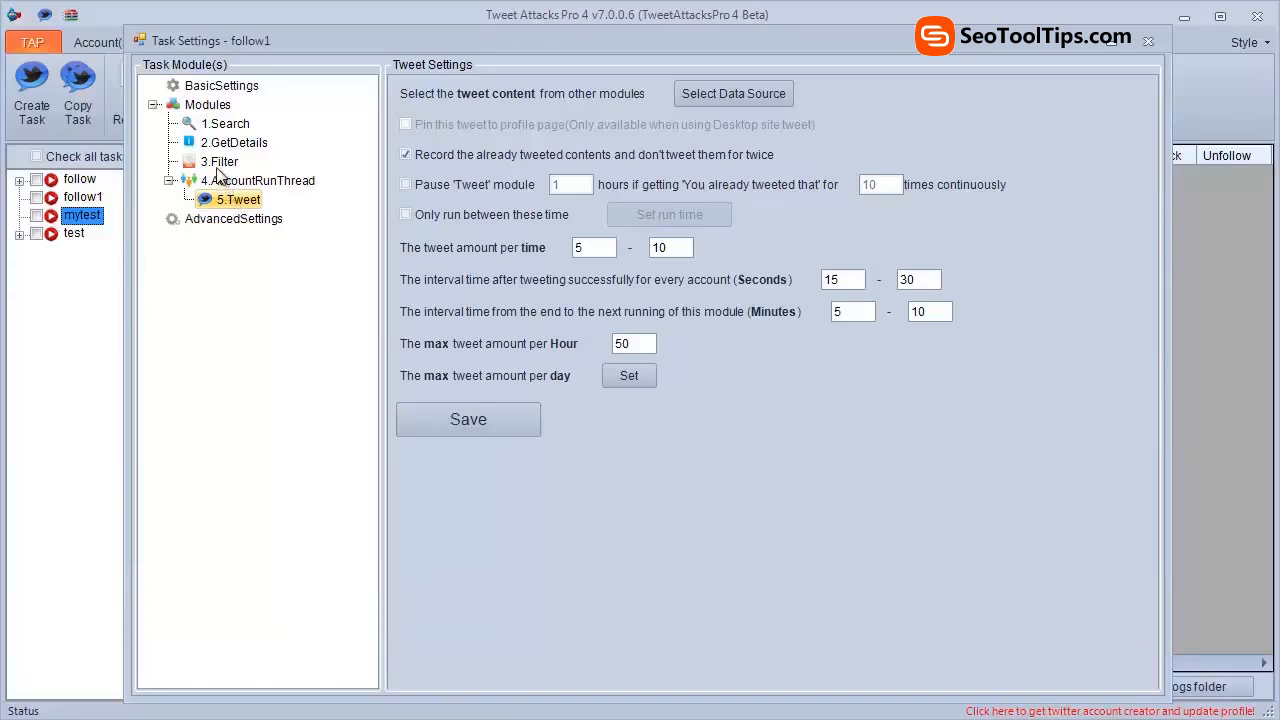
click(219, 165)
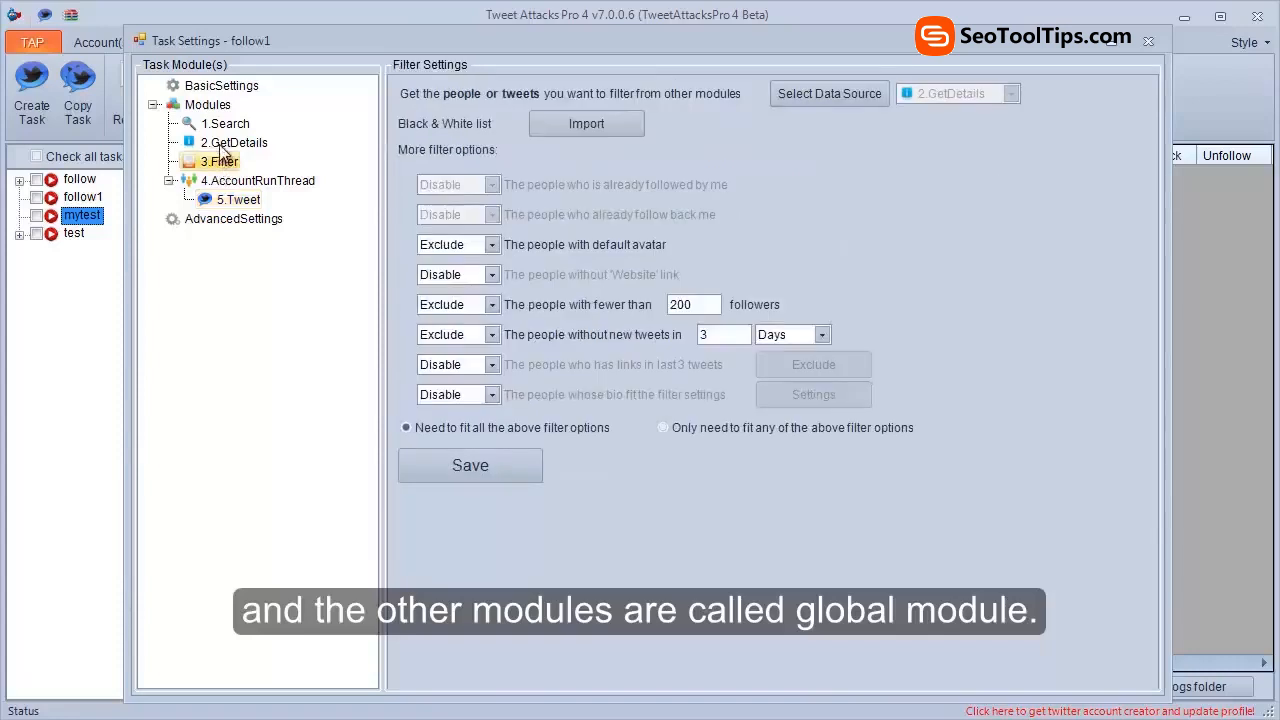
click(222, 146)
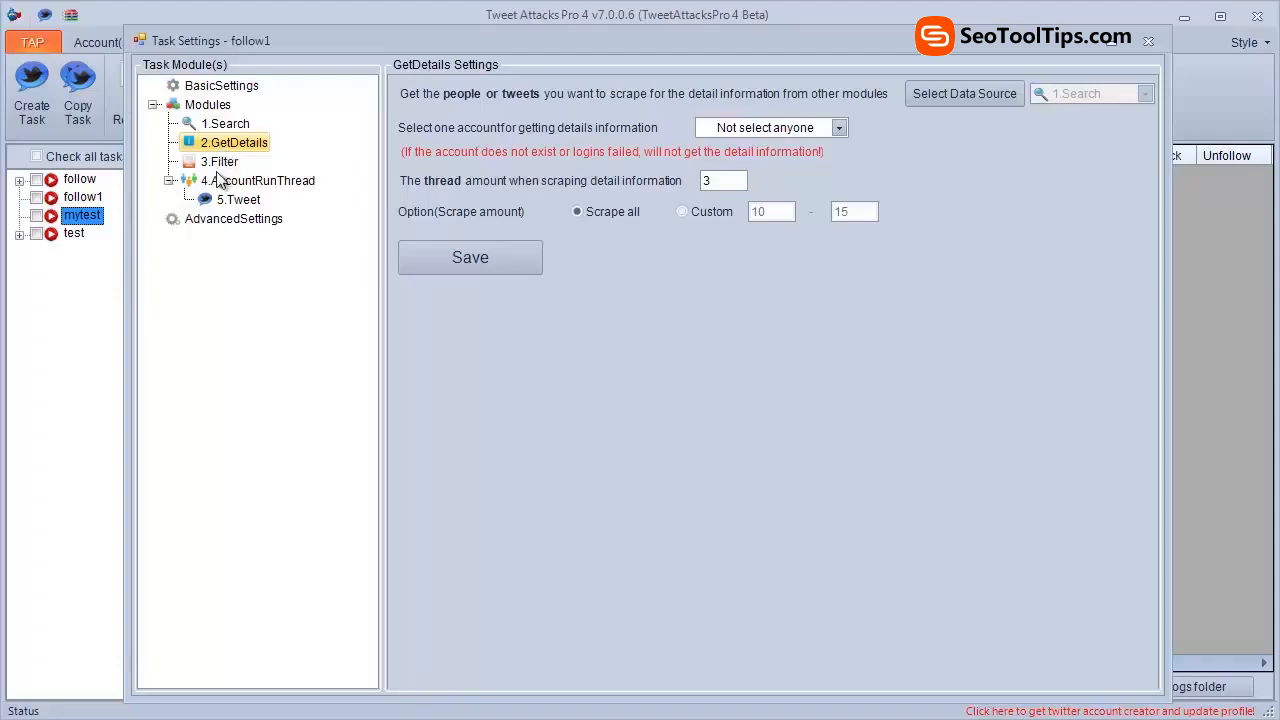
click(221, 186)
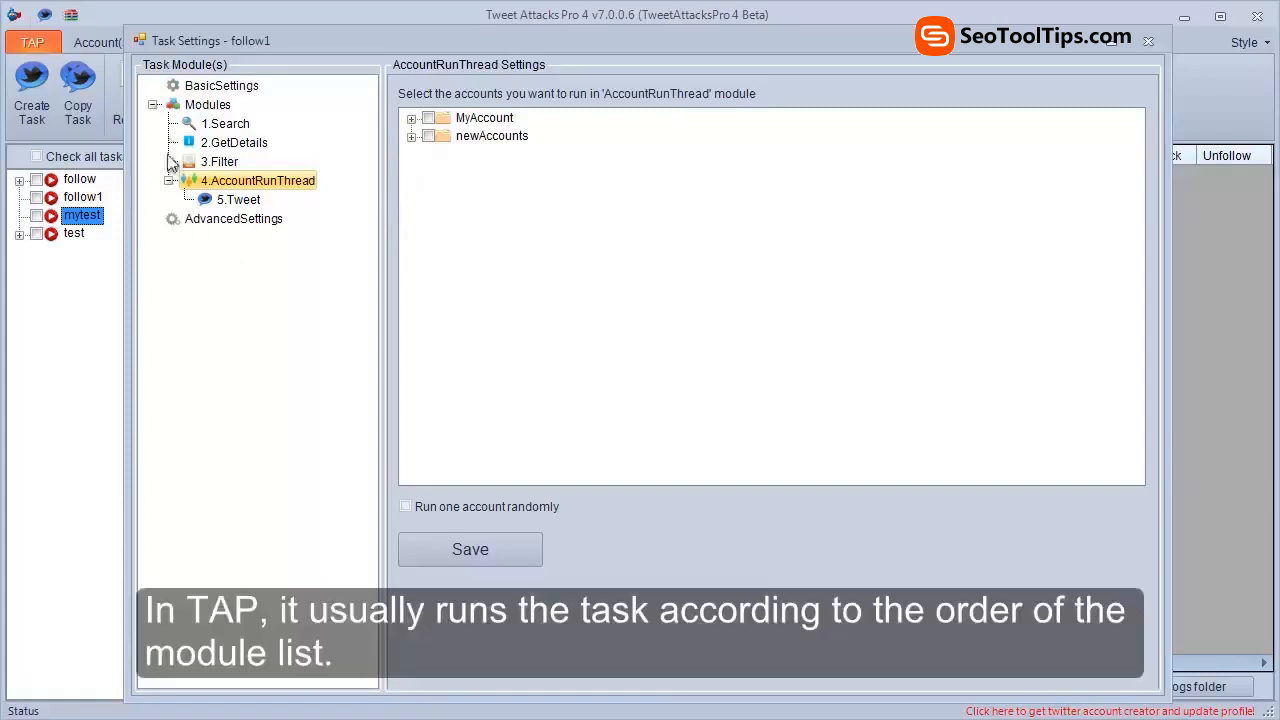
click(222, 132)
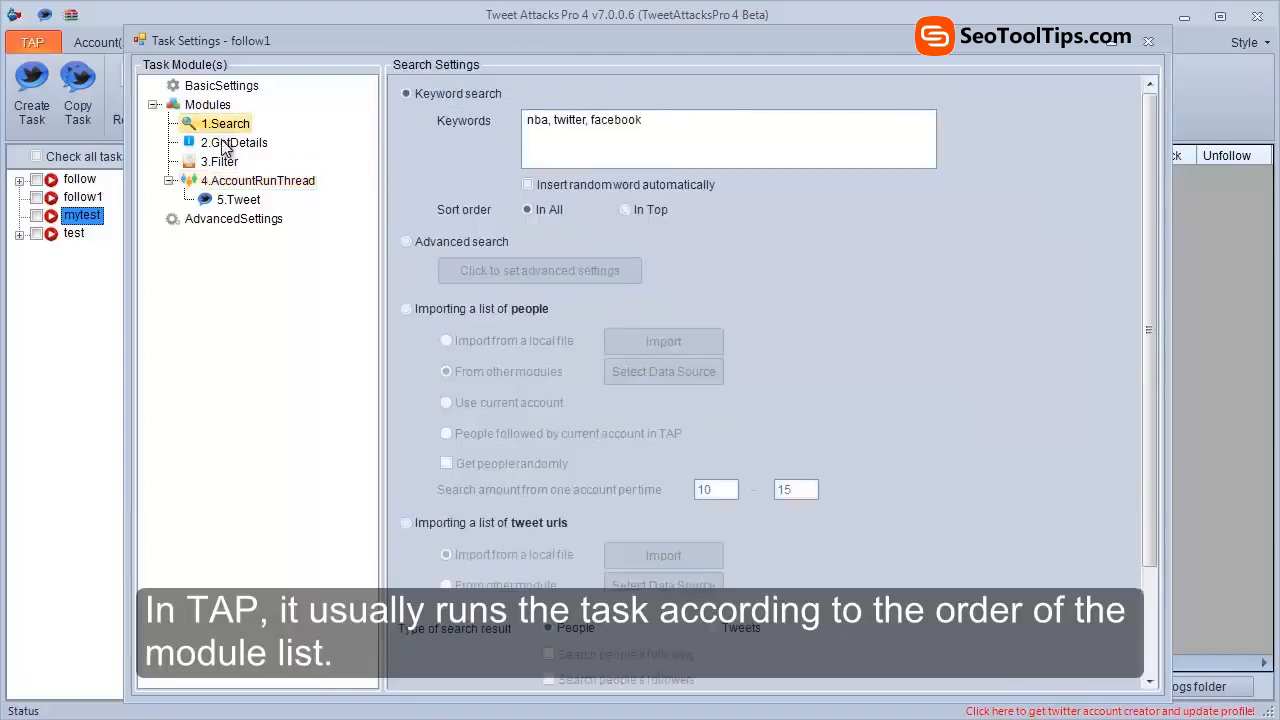
click(223, 145)
click(224, 163)
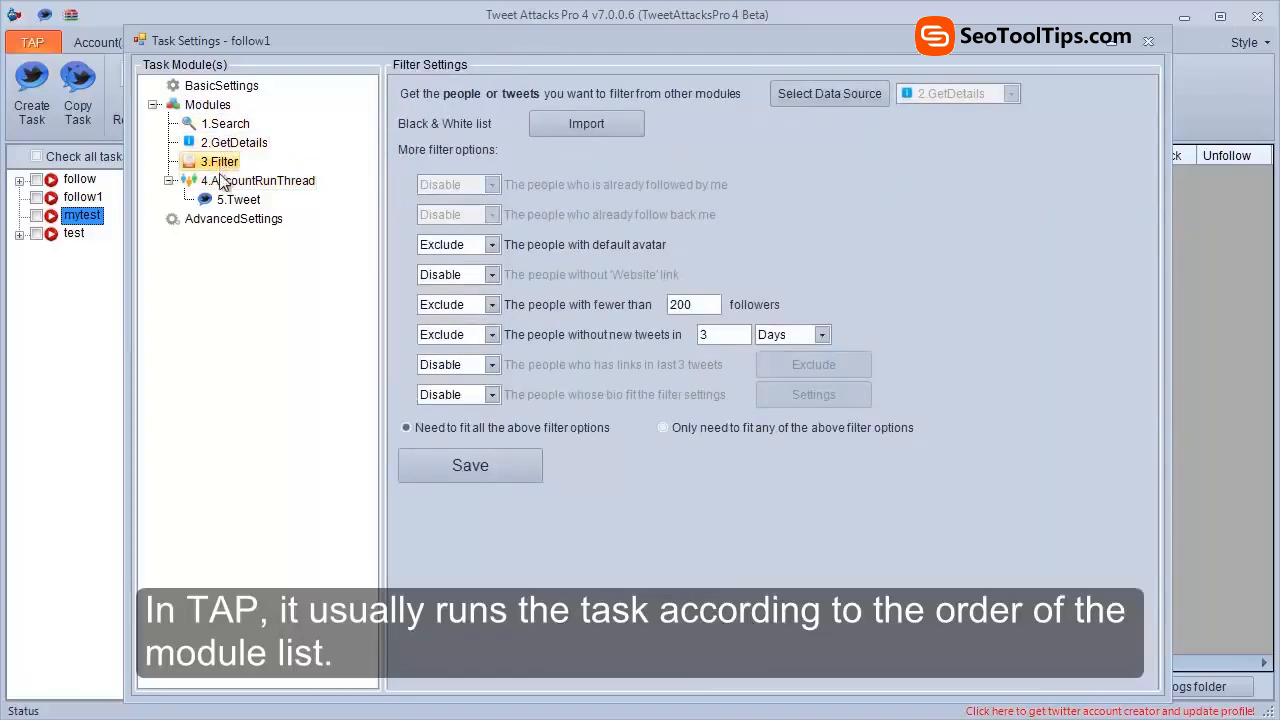
click(222, 183)
click(237, 201)
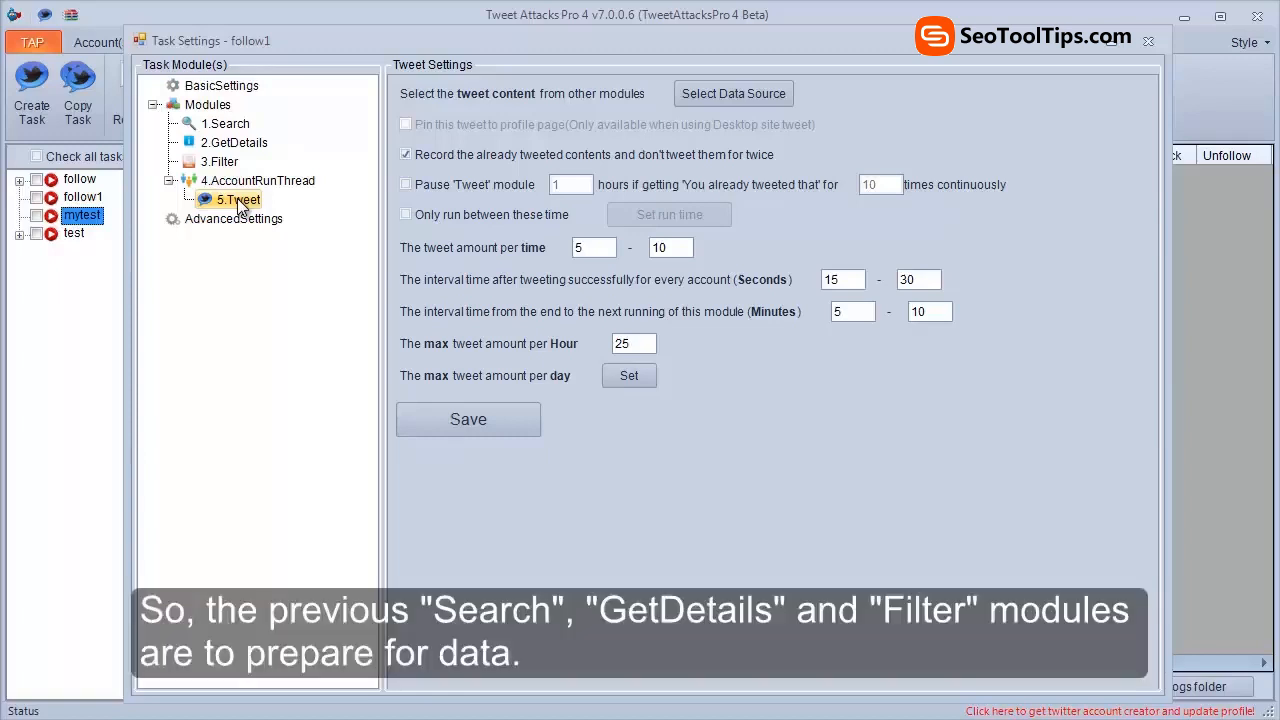
click(228, 125)
click(230, 146)
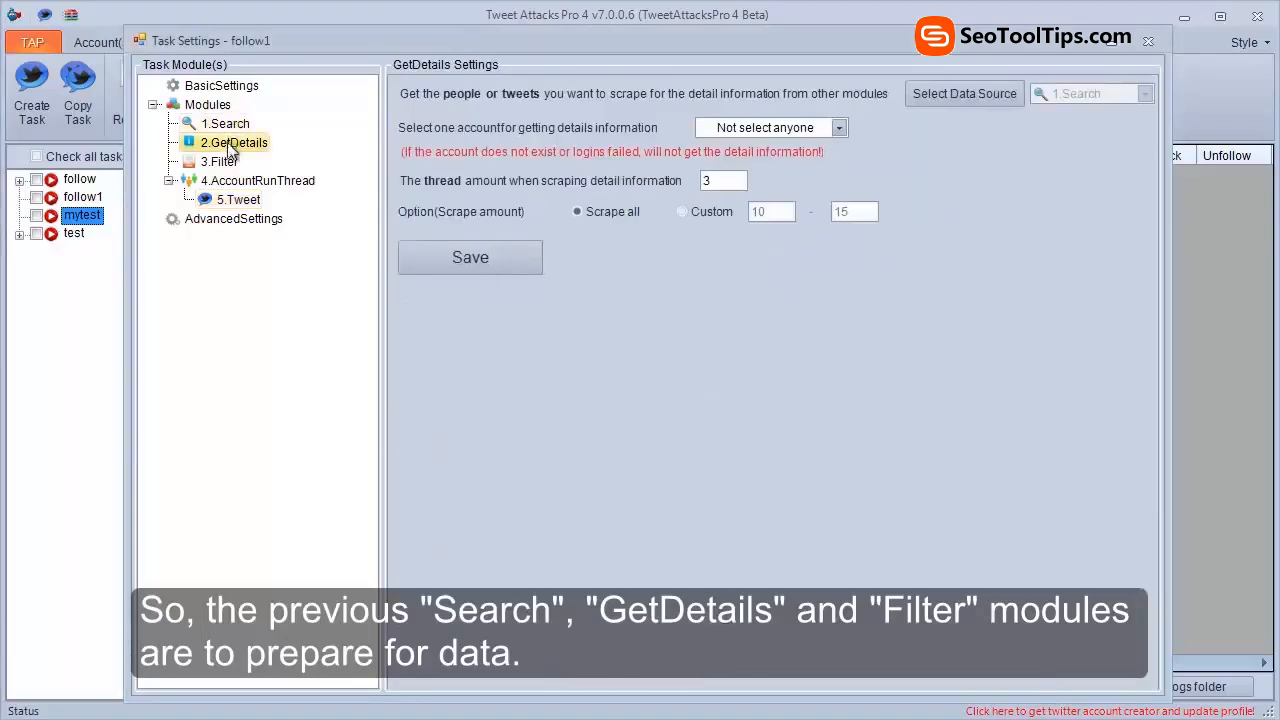
click(228, 164)
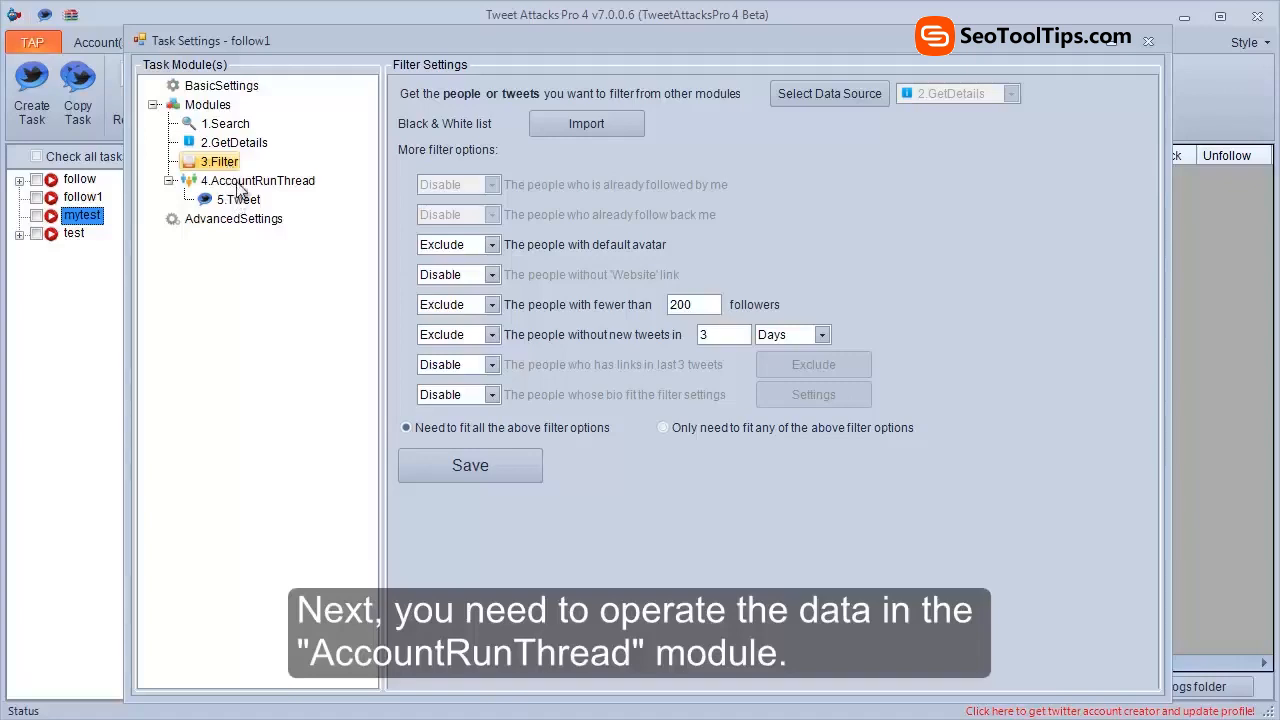
Step: Select the first two accounts in the newAccounts group for the AccountRunThread module and save its settings
click(239, 184)
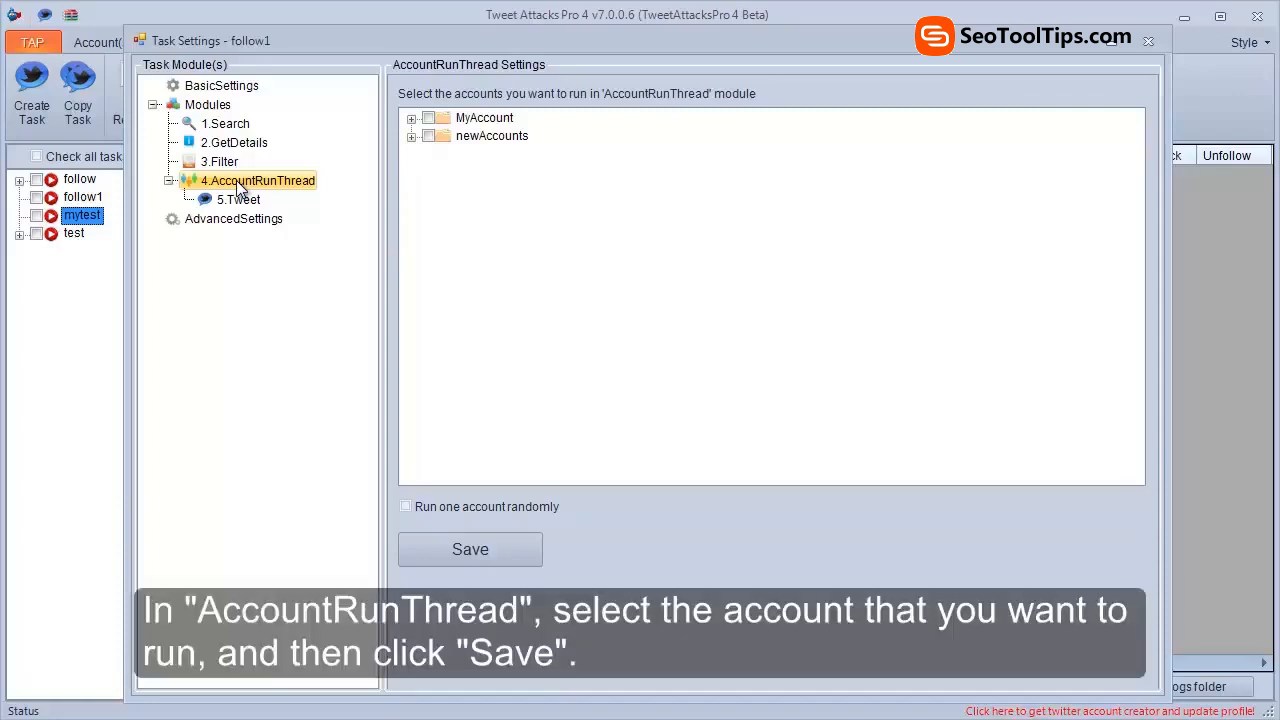
click(411, 136)
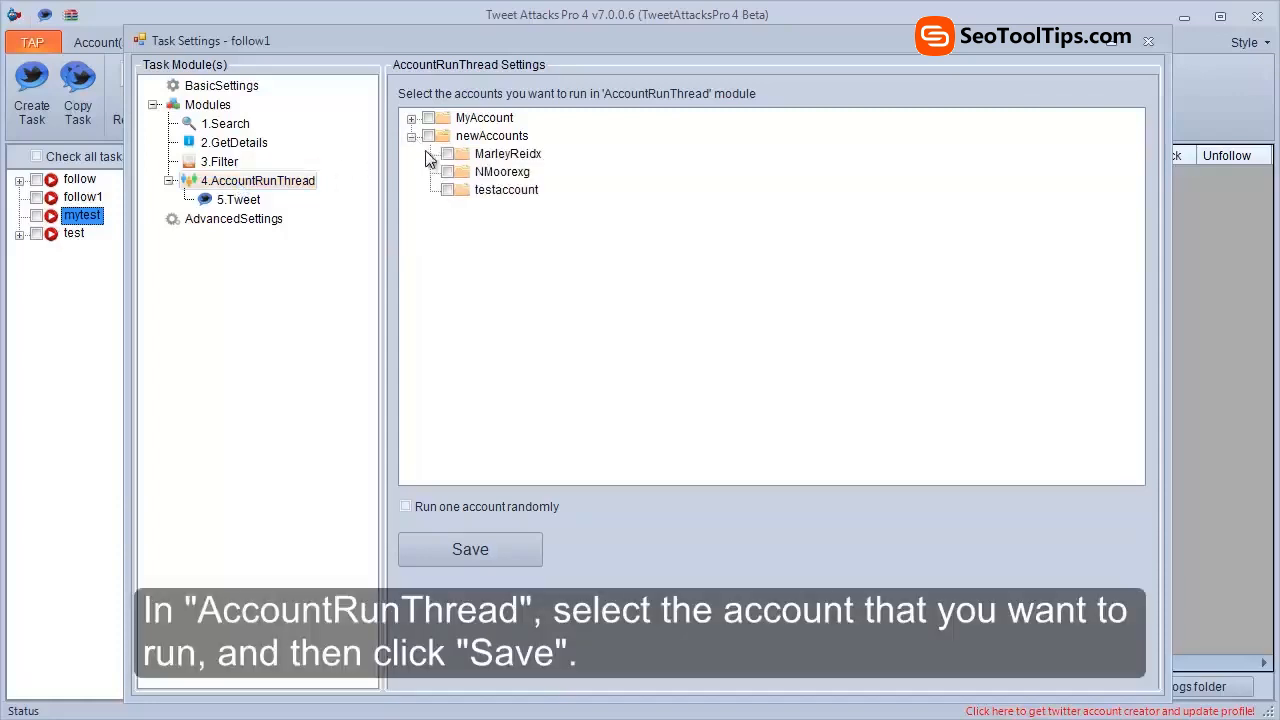
click(447, 153)
click(447, 171)
click(485, 542)
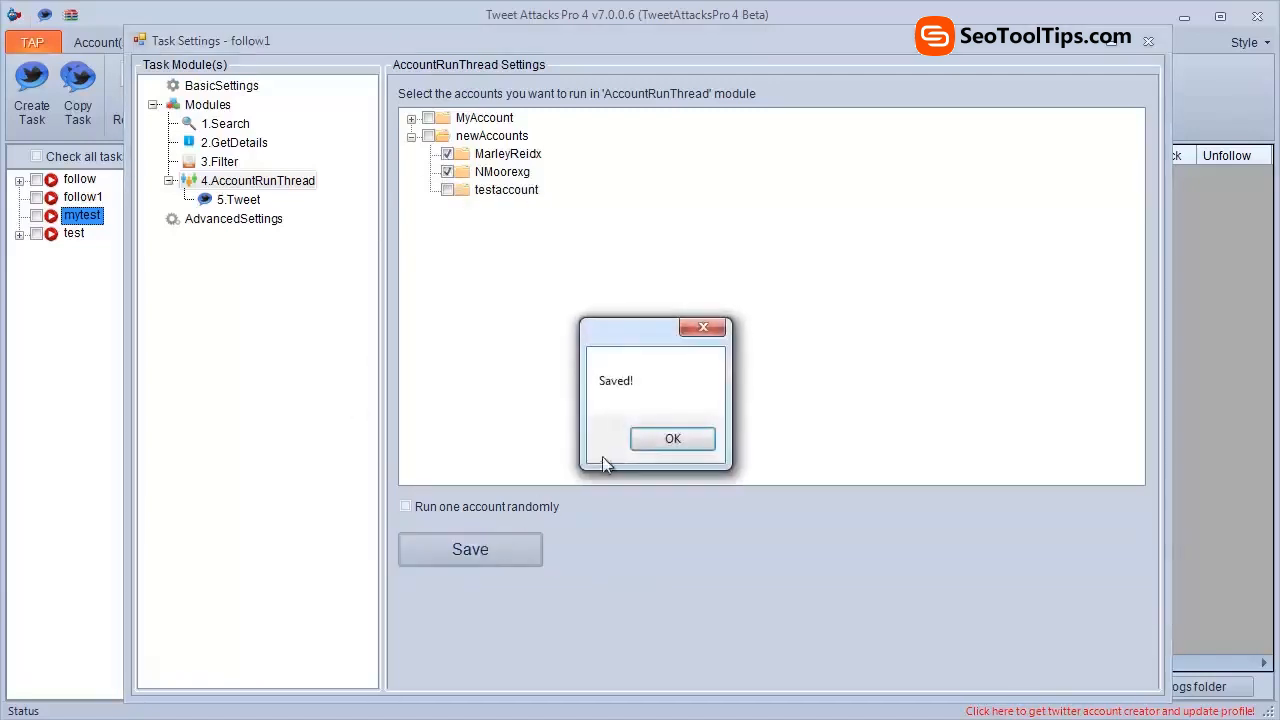
click(648, 443)
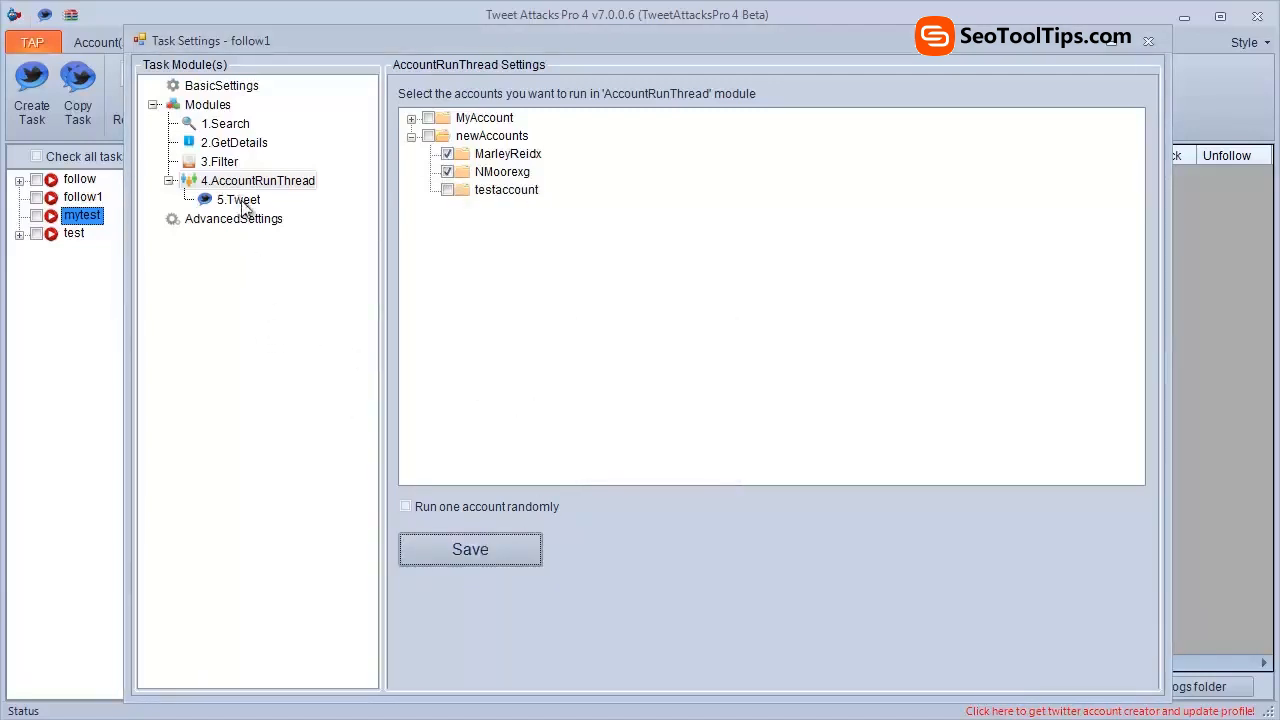
Step: Remove the Tweet module from inside the AccountRunThread module
click(244, 205)
right_click(244, 203)
click(280, 256)
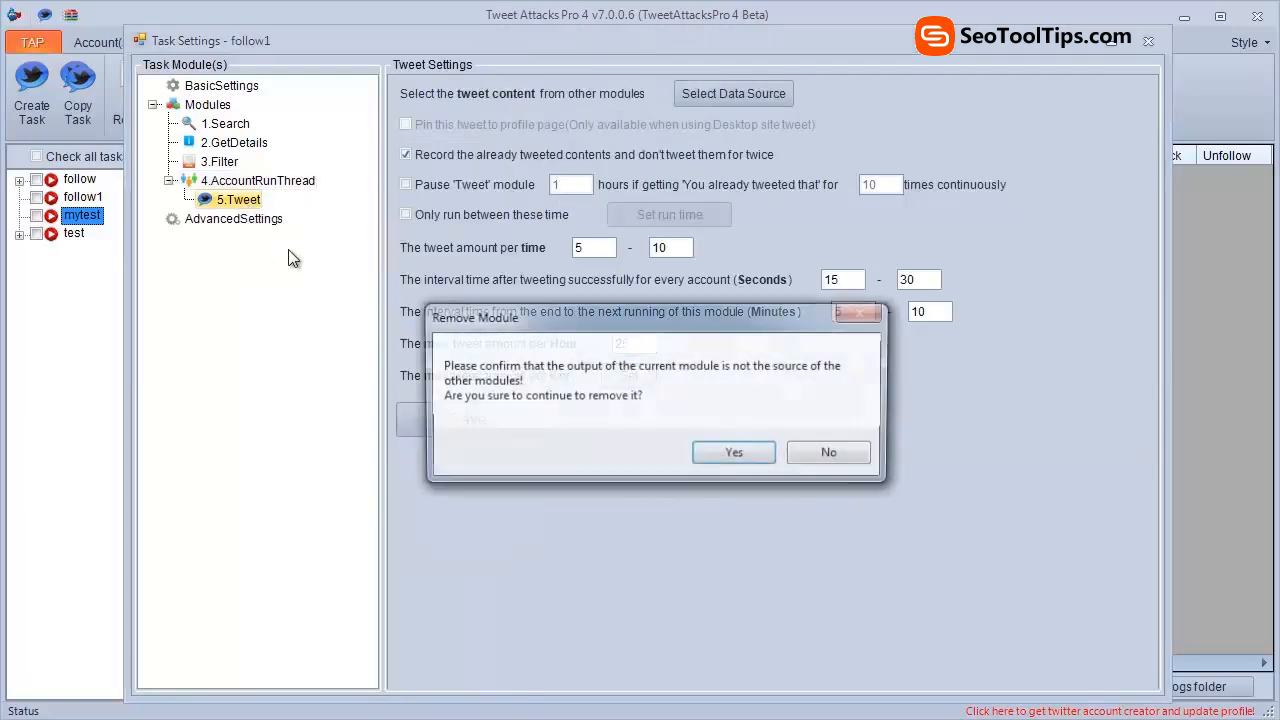
click(733, 455)
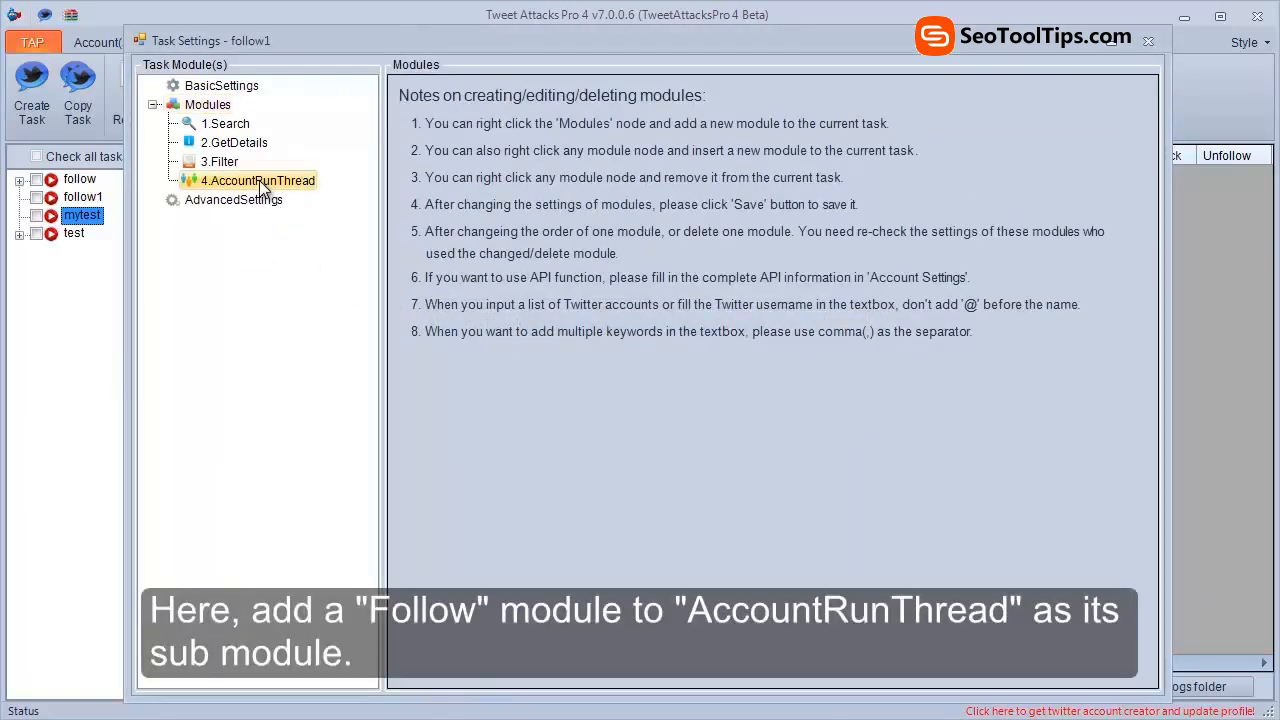
Step: Add a Follow module inside the AccountRunThread module
click(263, 188)
right_click(263, 188)
mouse_move(380, 194)
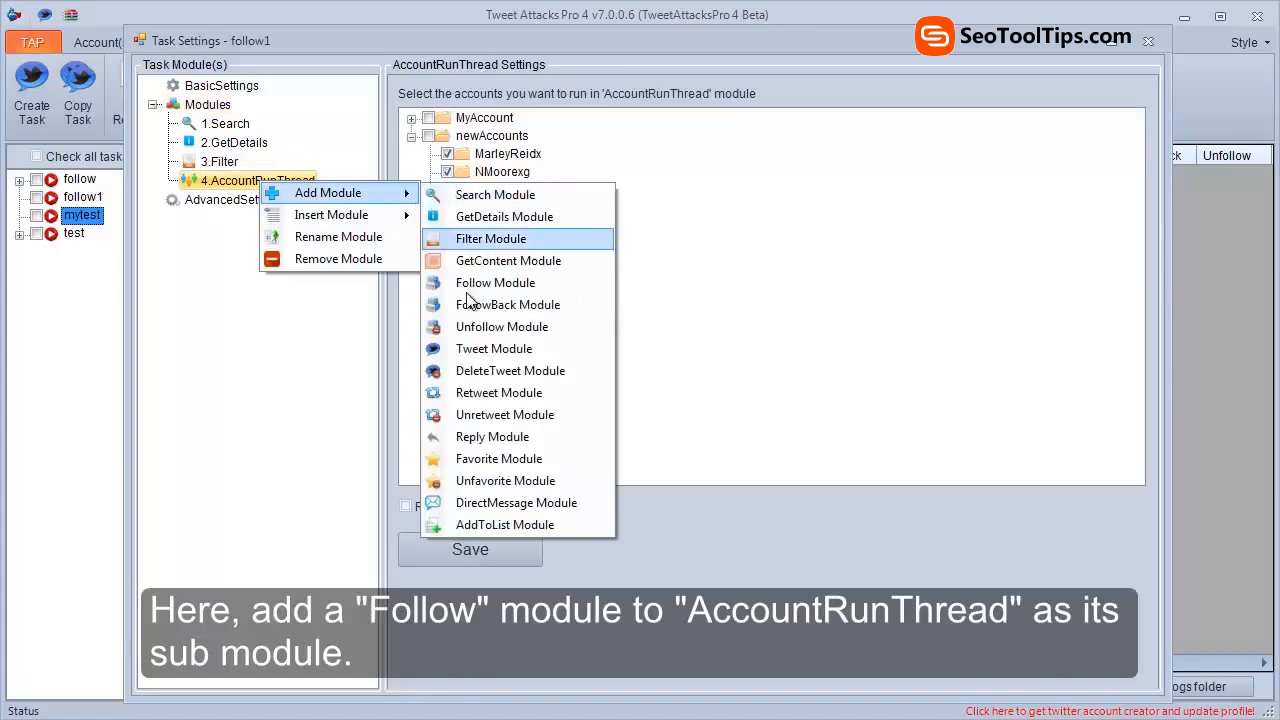
click(491, 287)
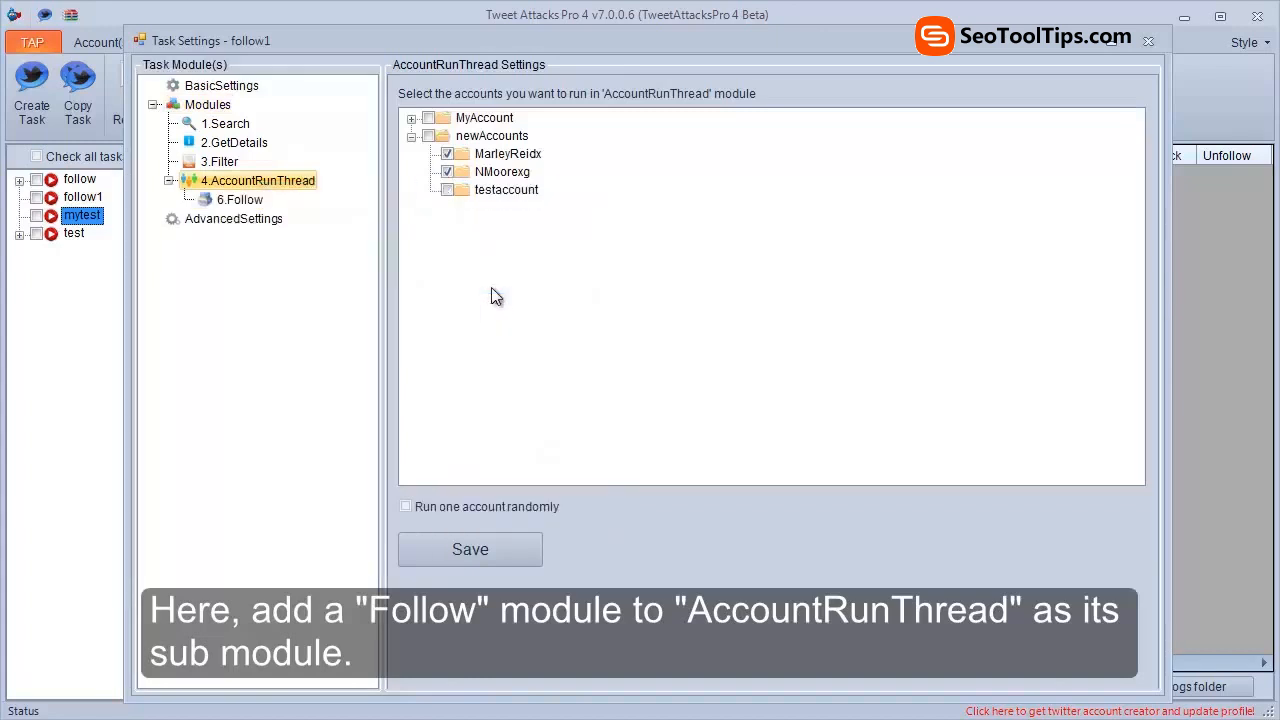
Step: Set the Filter module as the Follow module's data source, with used data removed from the data list
click(243, 203)
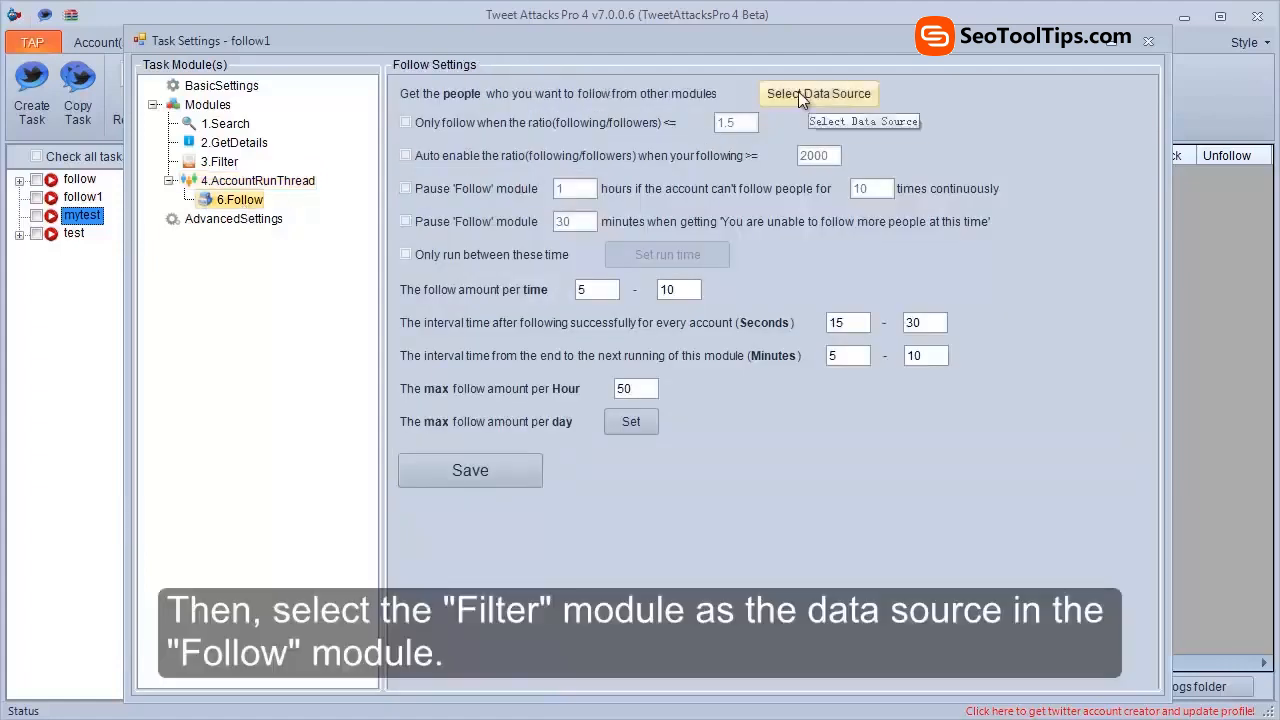
click(798, 93)
click(751, 311)
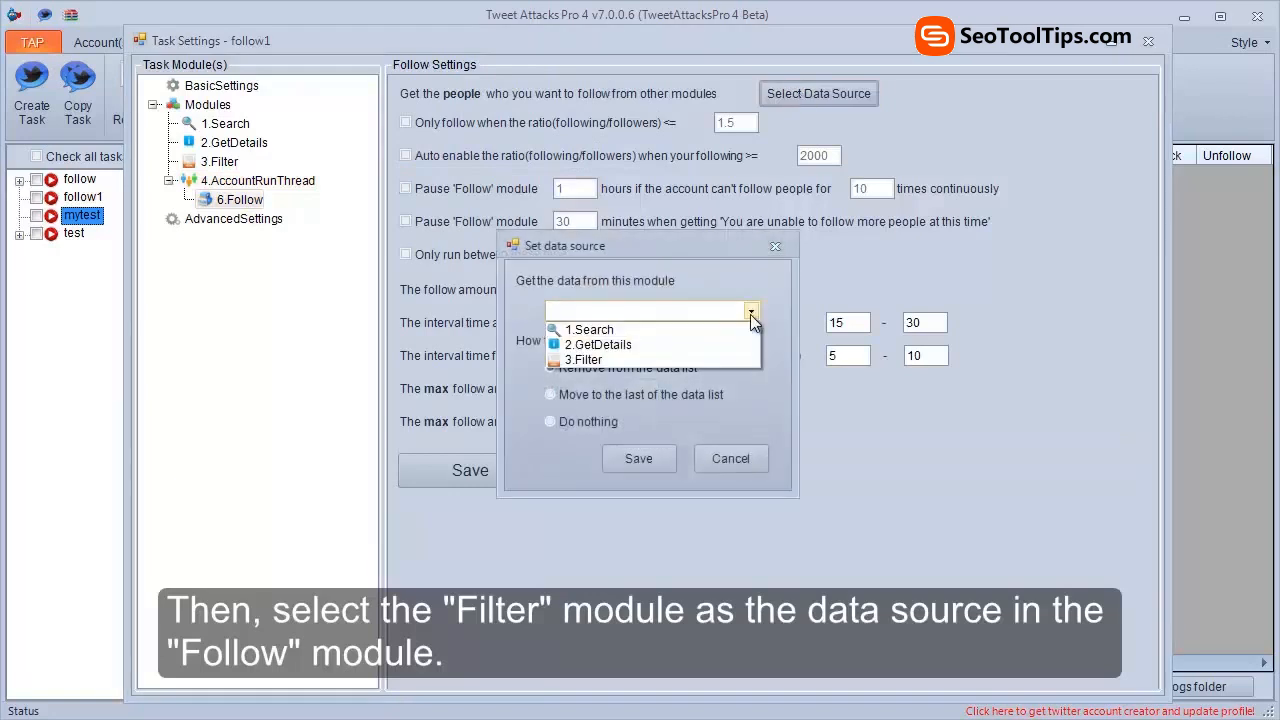
click(700, 358)
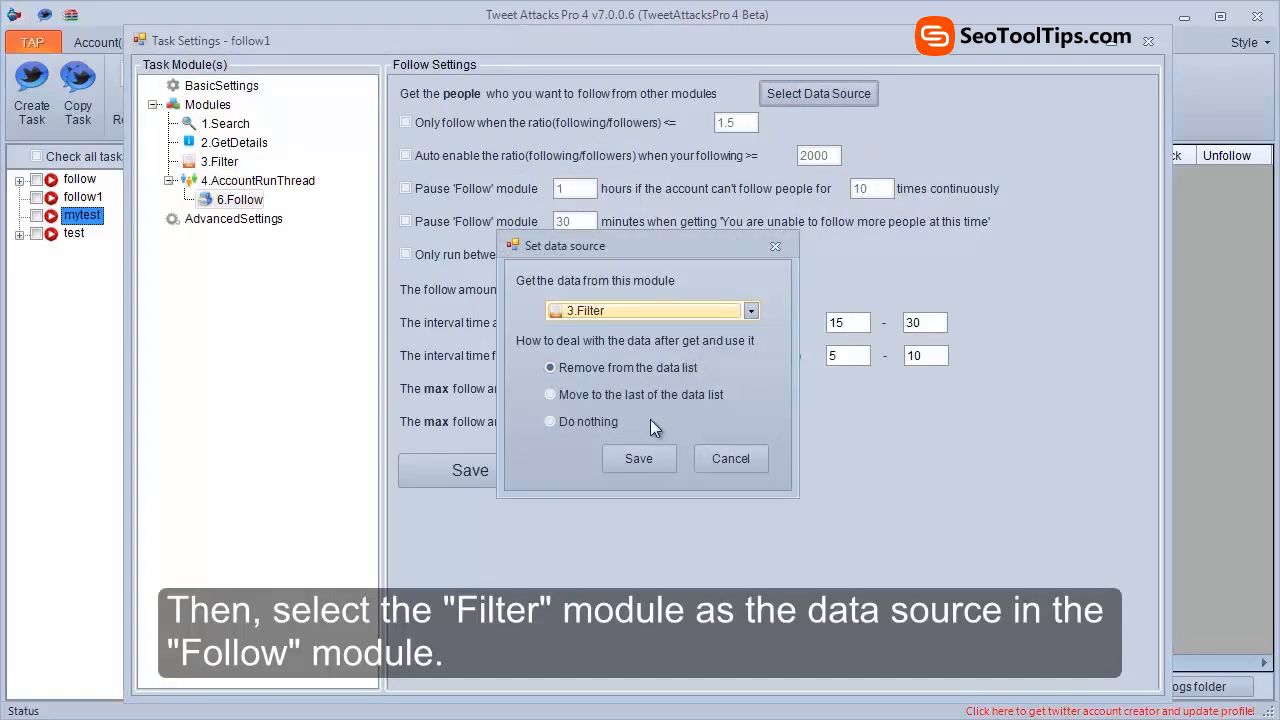
click(645, 460)
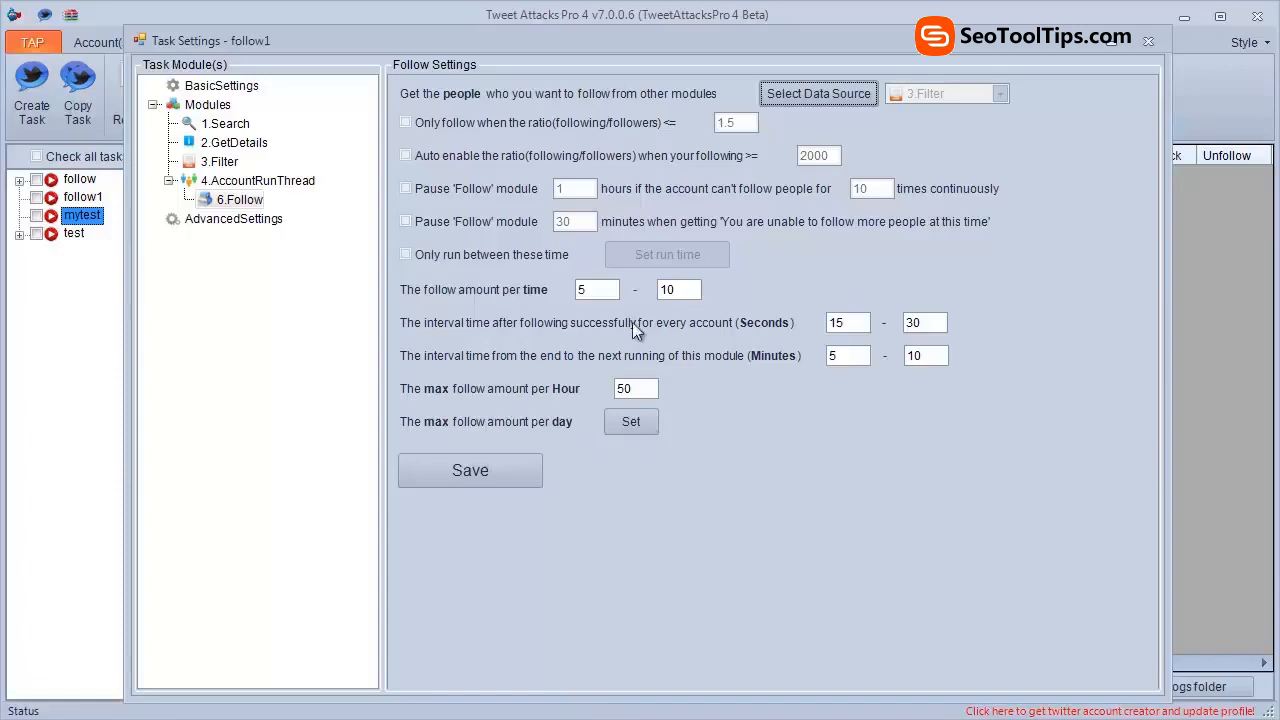
Step: Set the Follow module's follow amount per time to 3 - 5
double_click(581, 290)
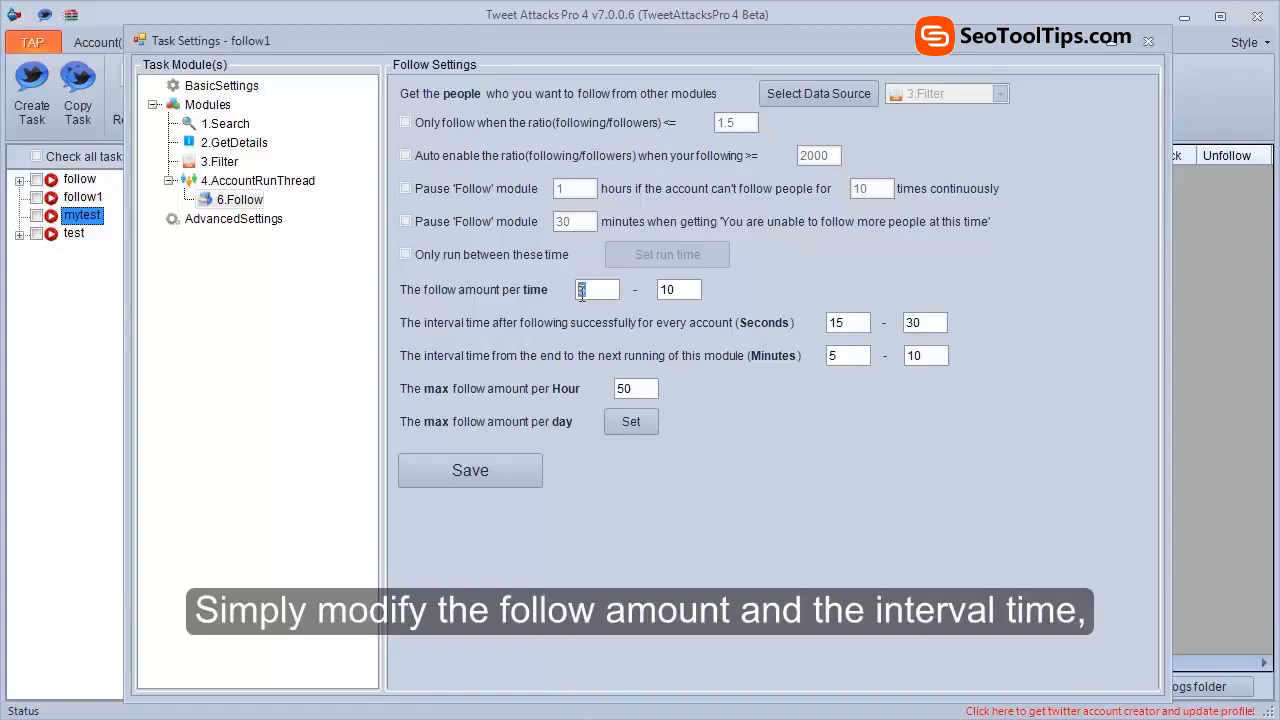
text(3)
double_click(664, 290)
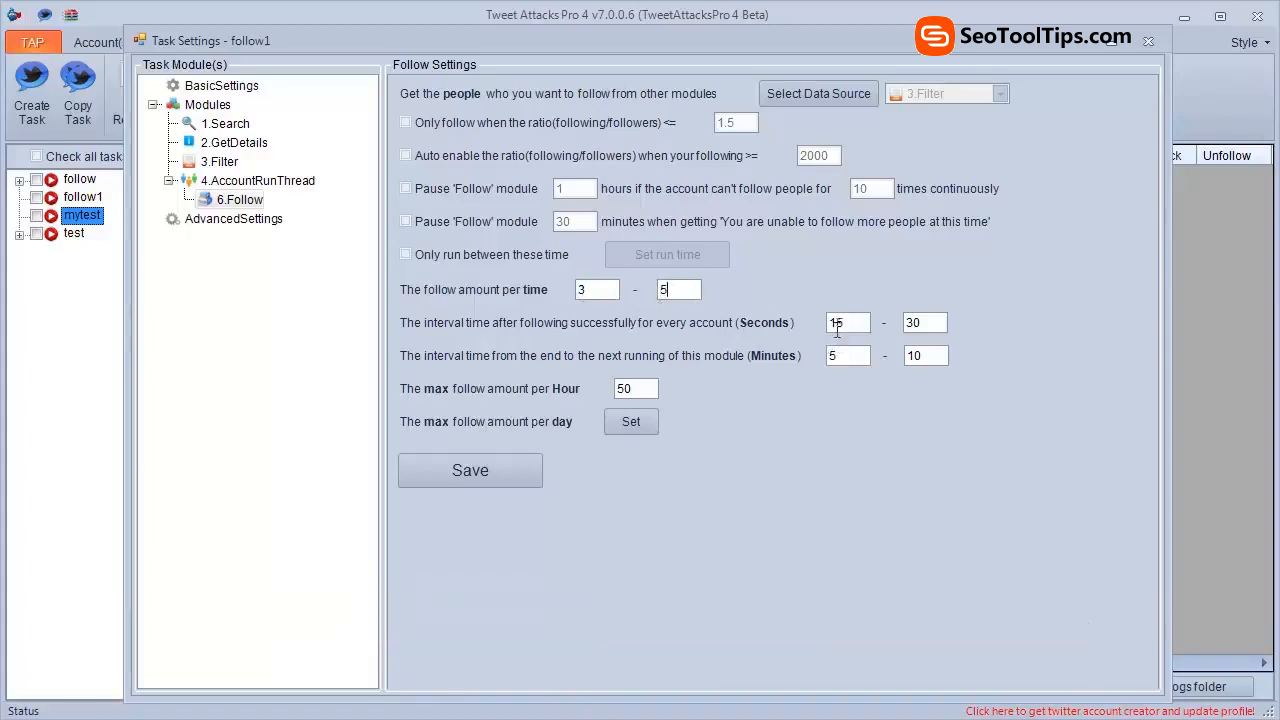
text(5)
Step: Set the interval after each successful follow to 20 - 25 seconds and the interval between module runs to 8 - 10 minutes
drag(837, 328, 814, 326)
text(20)
drag(922, 324, 897, 324)
click(836, 355)
drag(834, 356, 829, 355)
Step: Set the maximum follow amount per hour to 75, save the Follow settings and close the task settings
double_click(623, 388)
text(75)
click(498, 464)
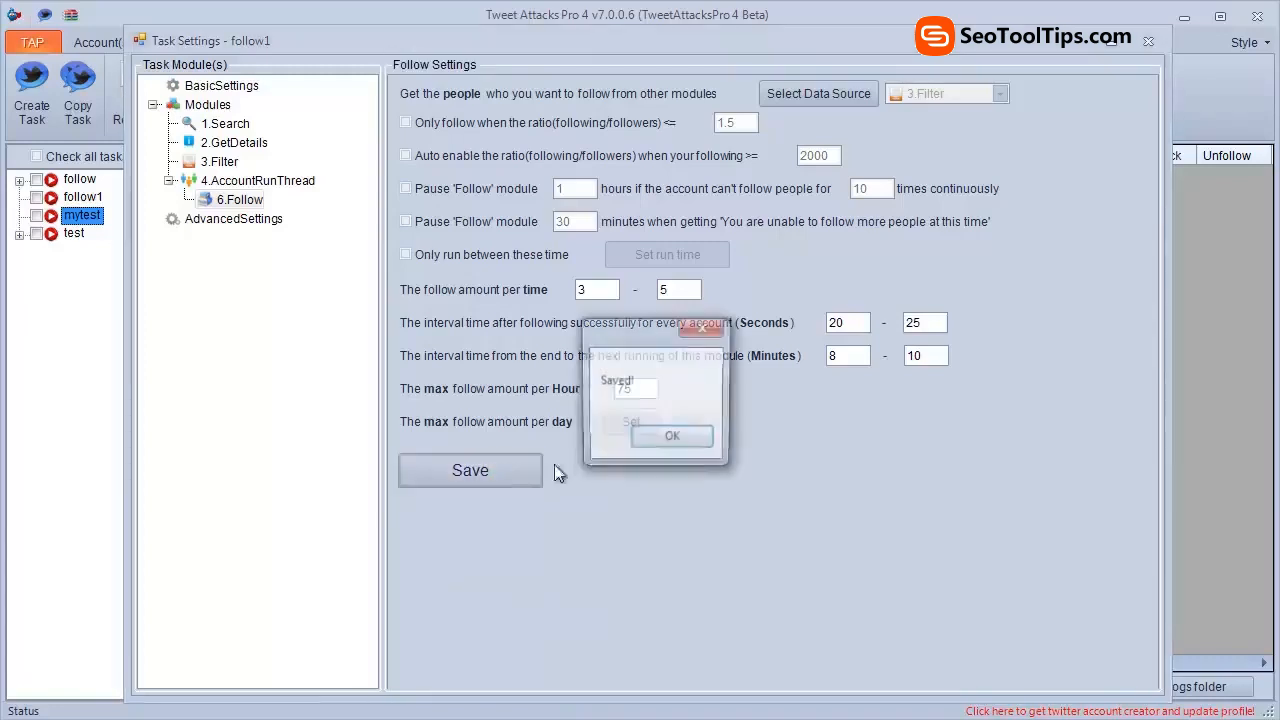
click(692, 445)
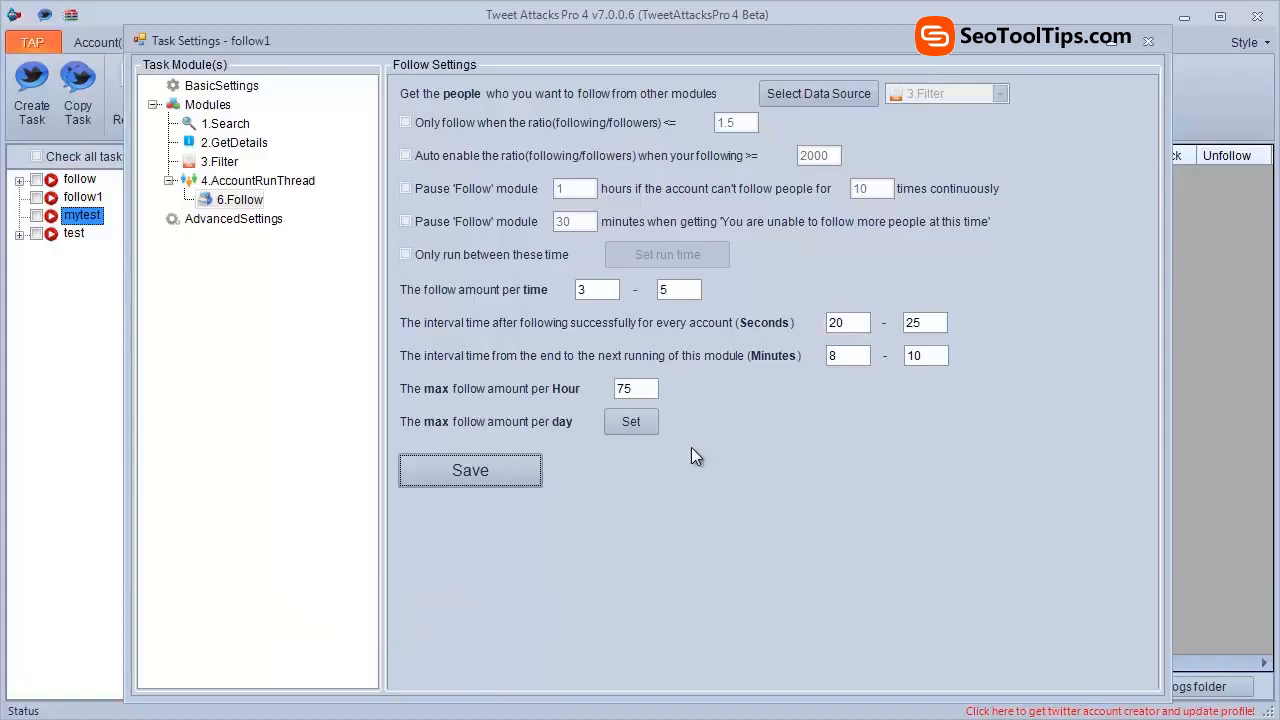
click(1166, 46)
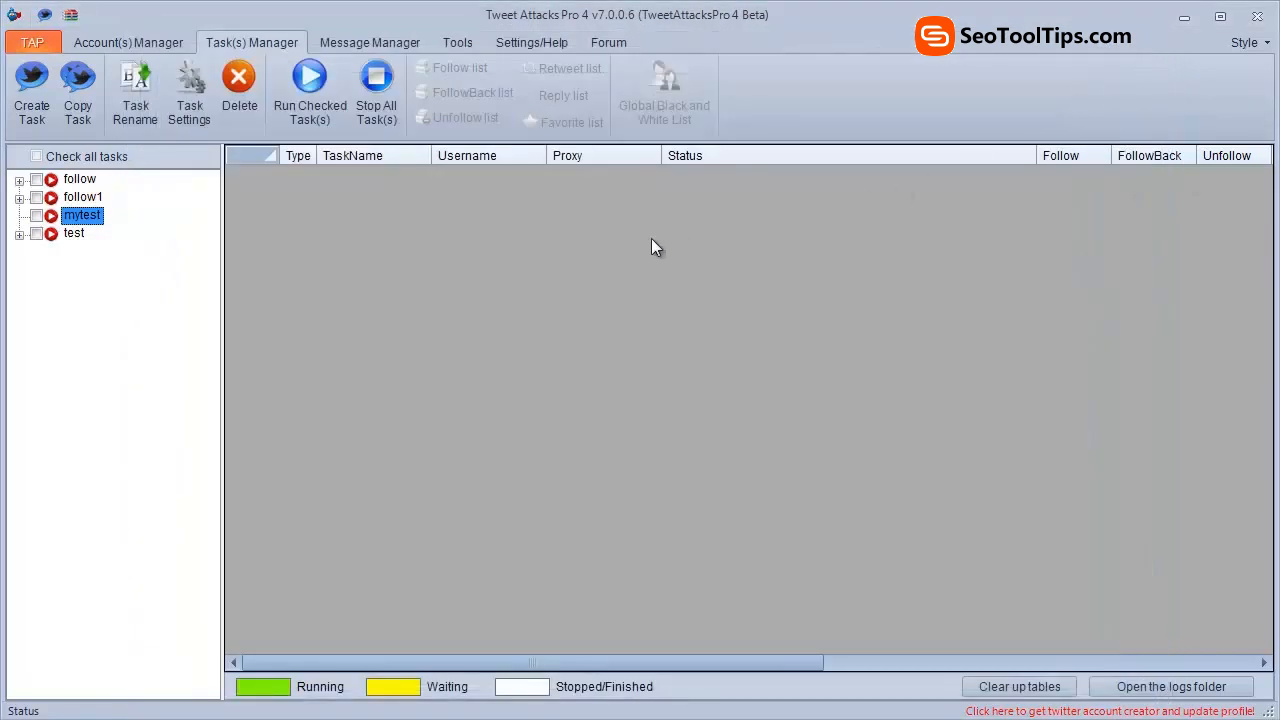
Step: Check the follow1 task and open its task settings
click(37, 197)
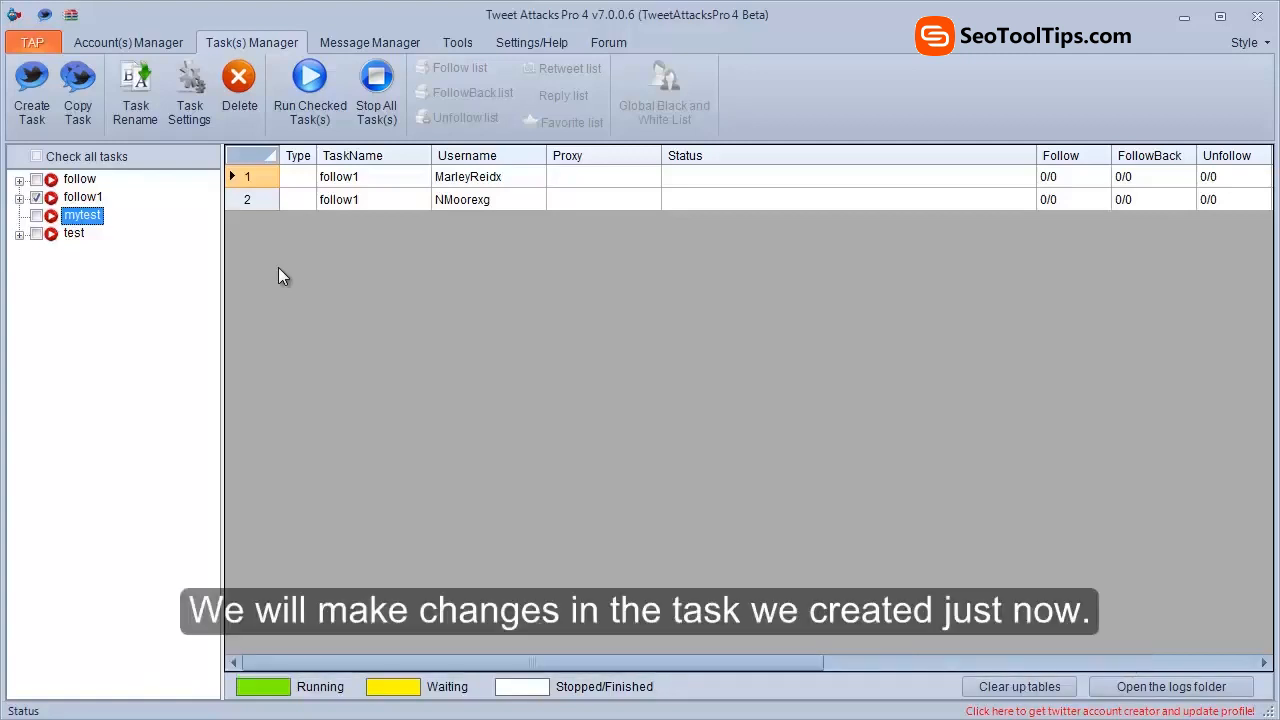
click(76, 199)
click(190, 100)
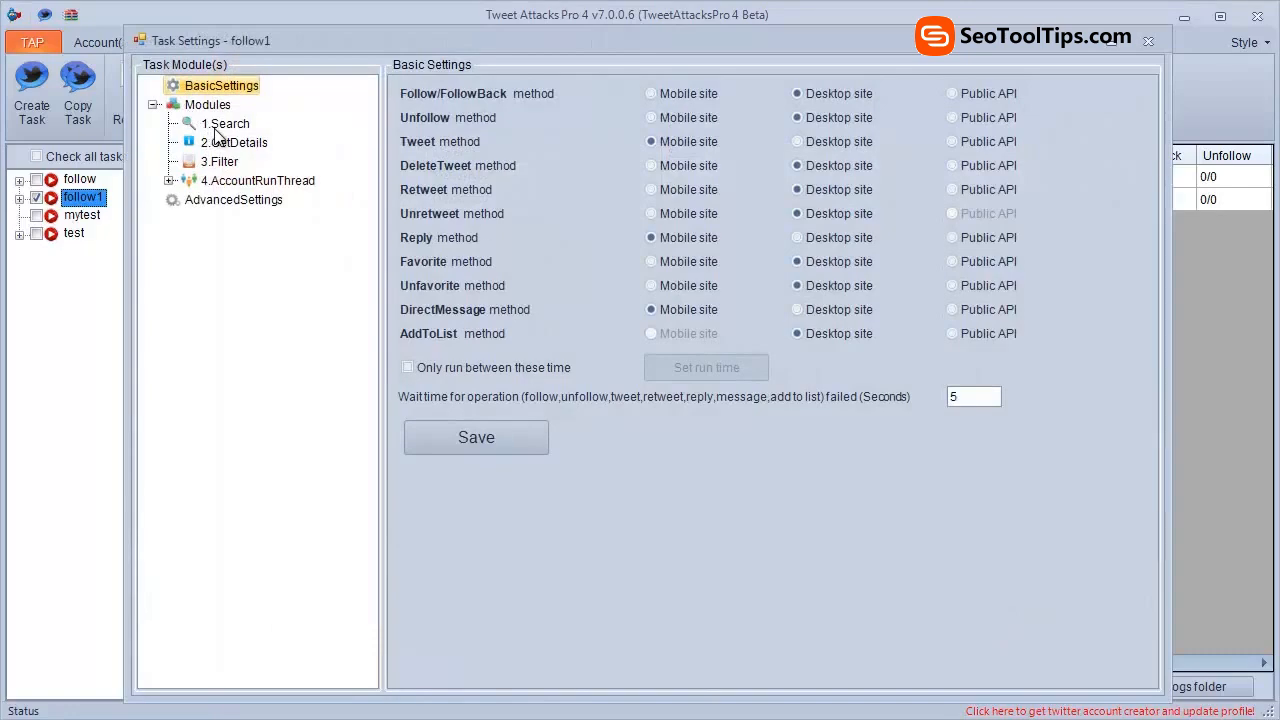
Step: Switch the Search module to advanced search for all of the words "nba, twitter, facebook" written in French, and save the advanced settings
click(222, 131)
click(405, 242)
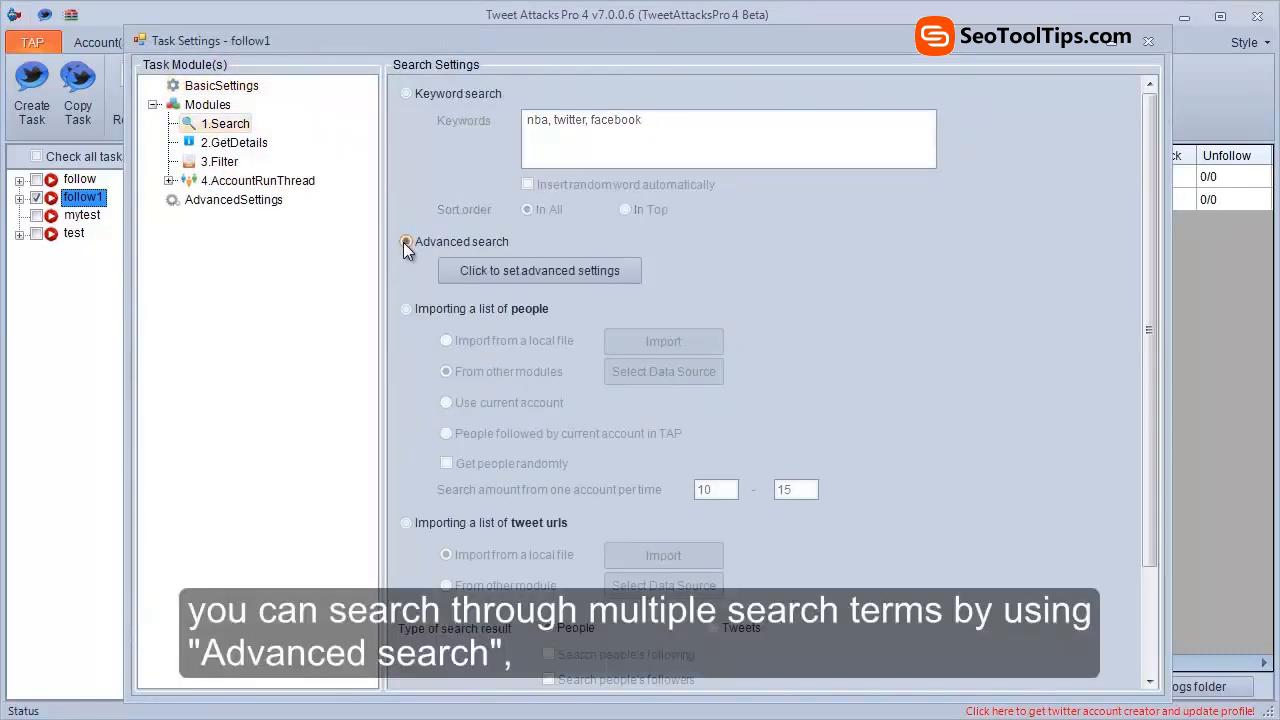
click(533, 268)
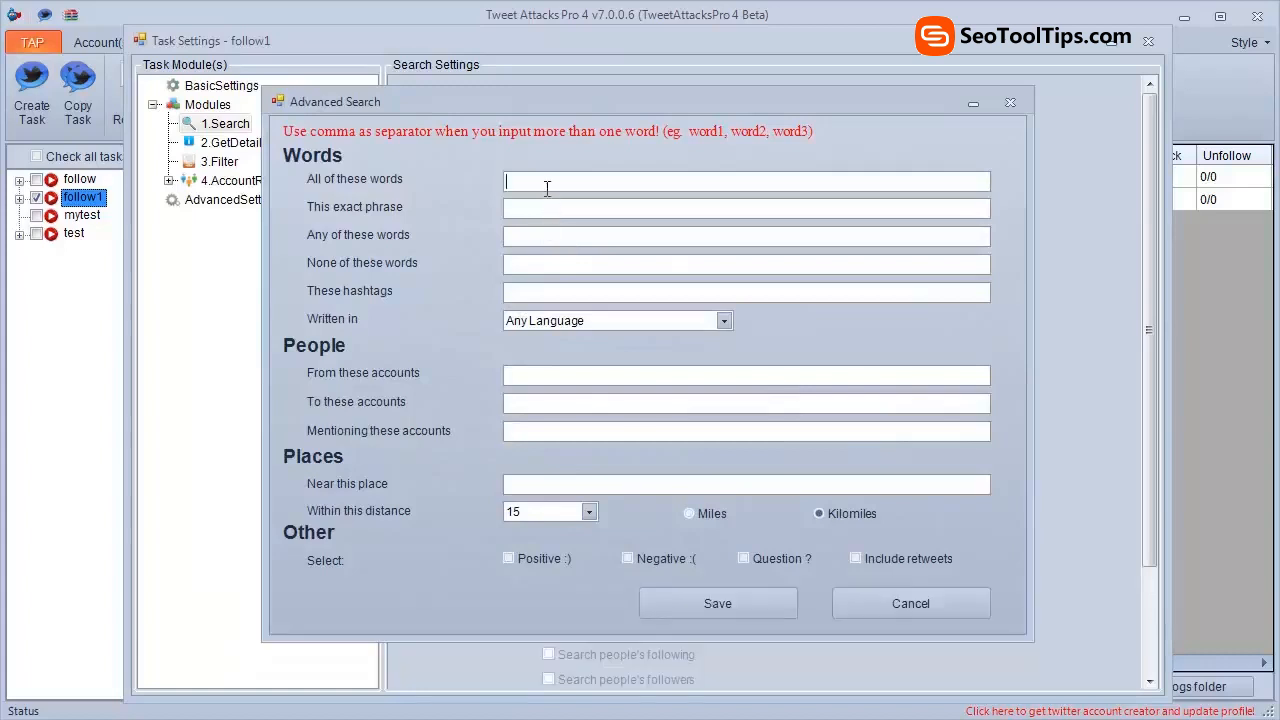
text(nba, twitter, facebook)
click(568, 320)
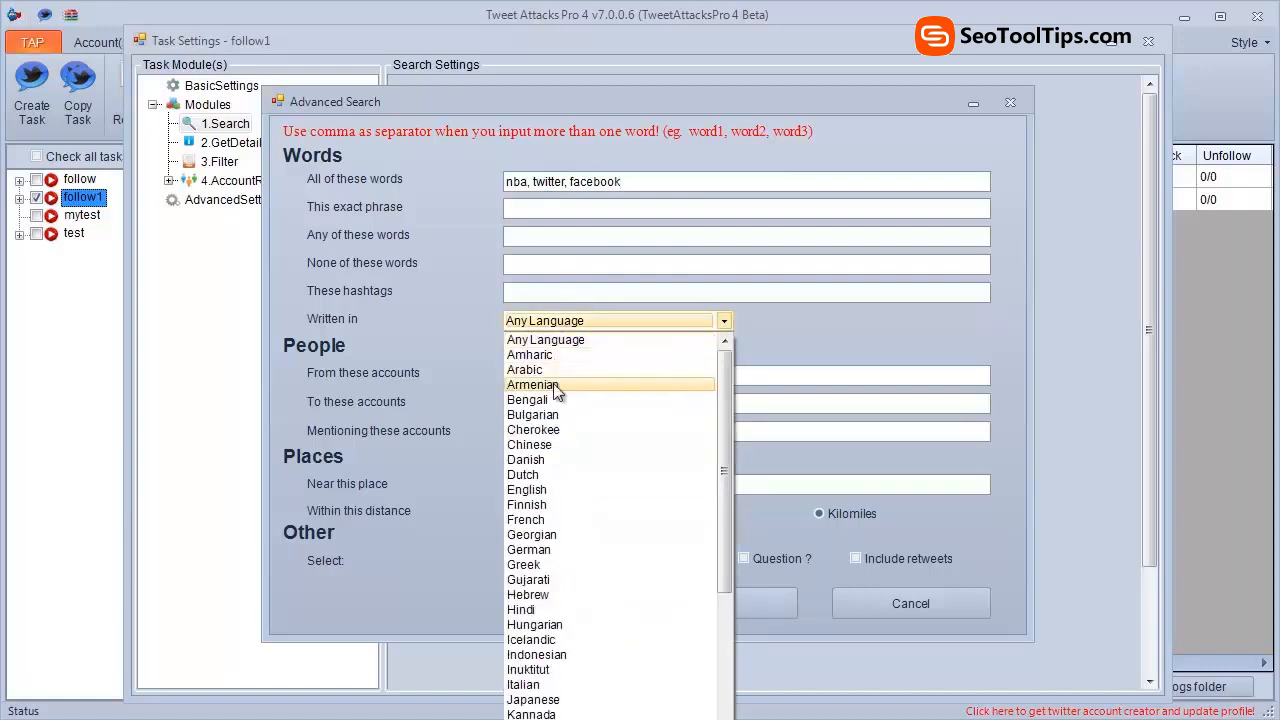
click(537, 520)
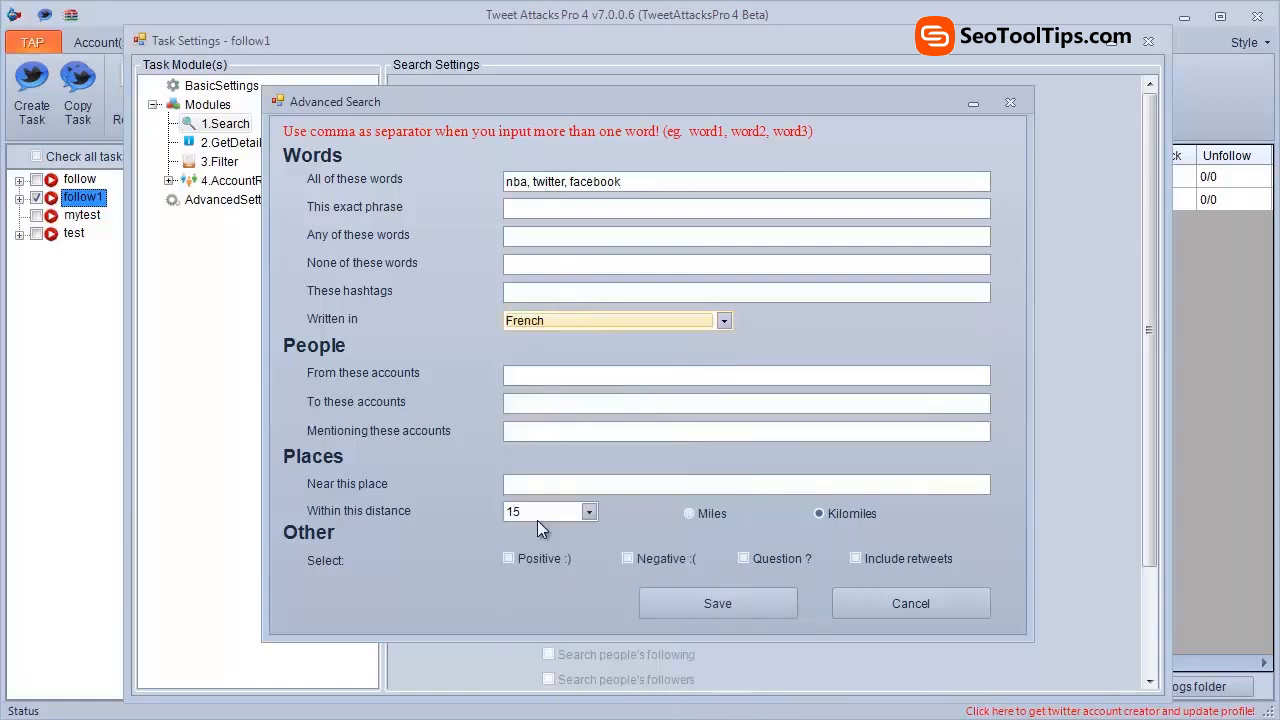
click(726, 600)
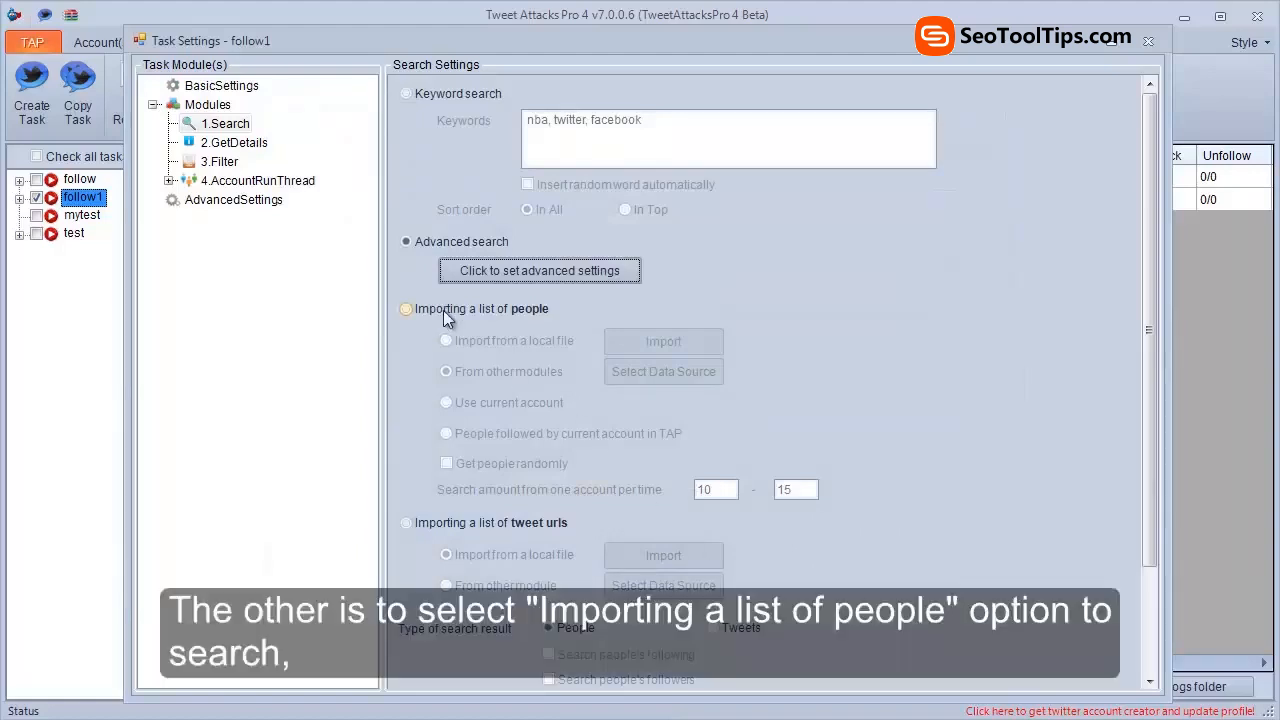
Step: Set the Search module to import a list of people from a local file and search people's followers
click(443, 310)
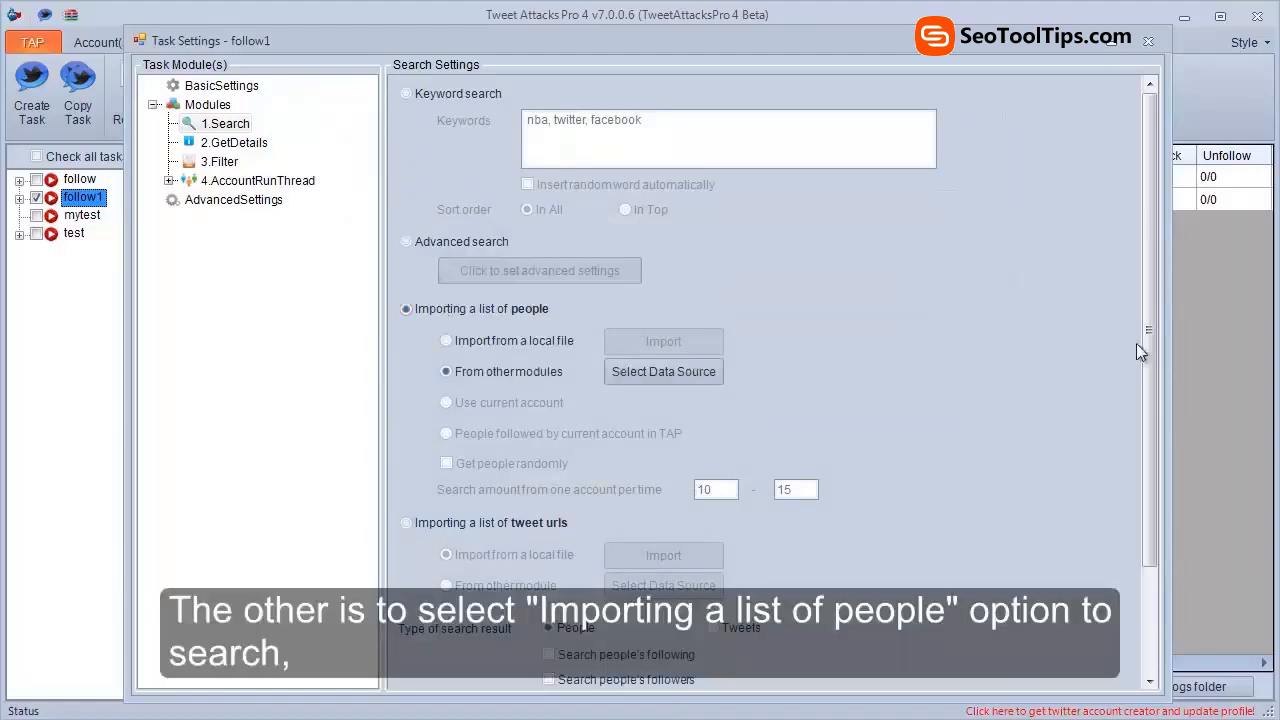
drag(1147, 344, 1148, 466)
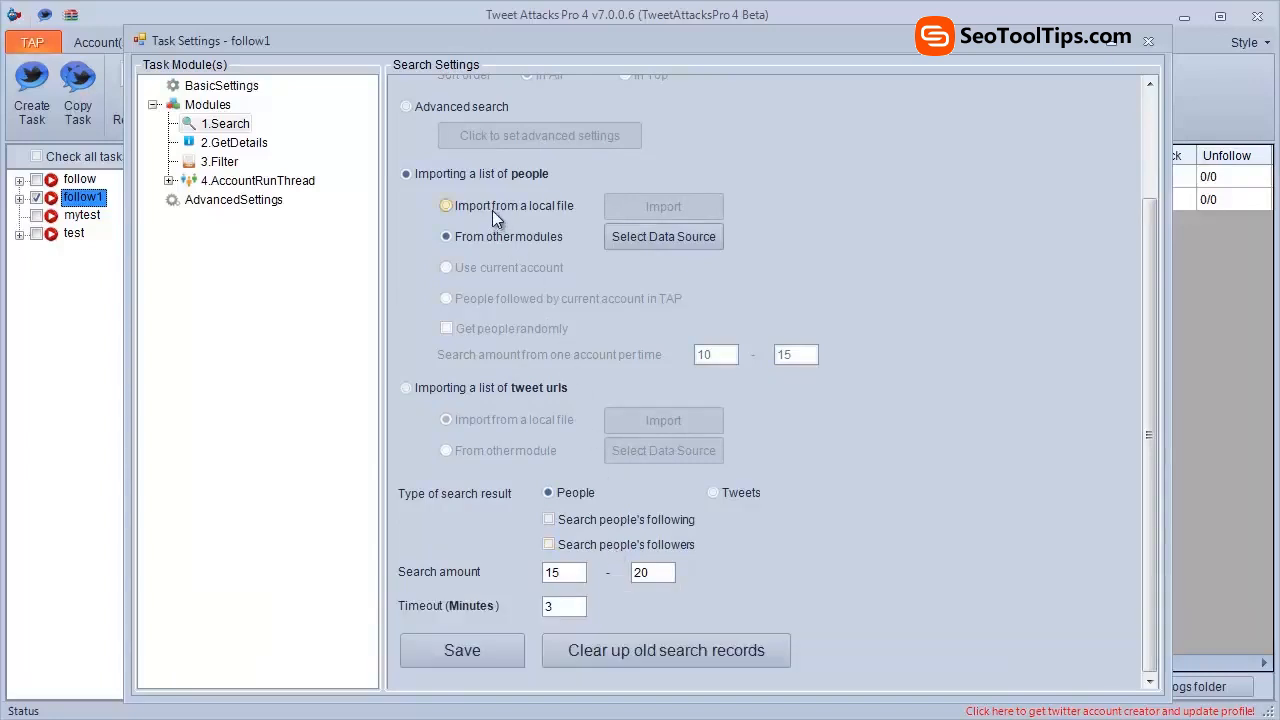
click(492, 210)
click(587, 552)
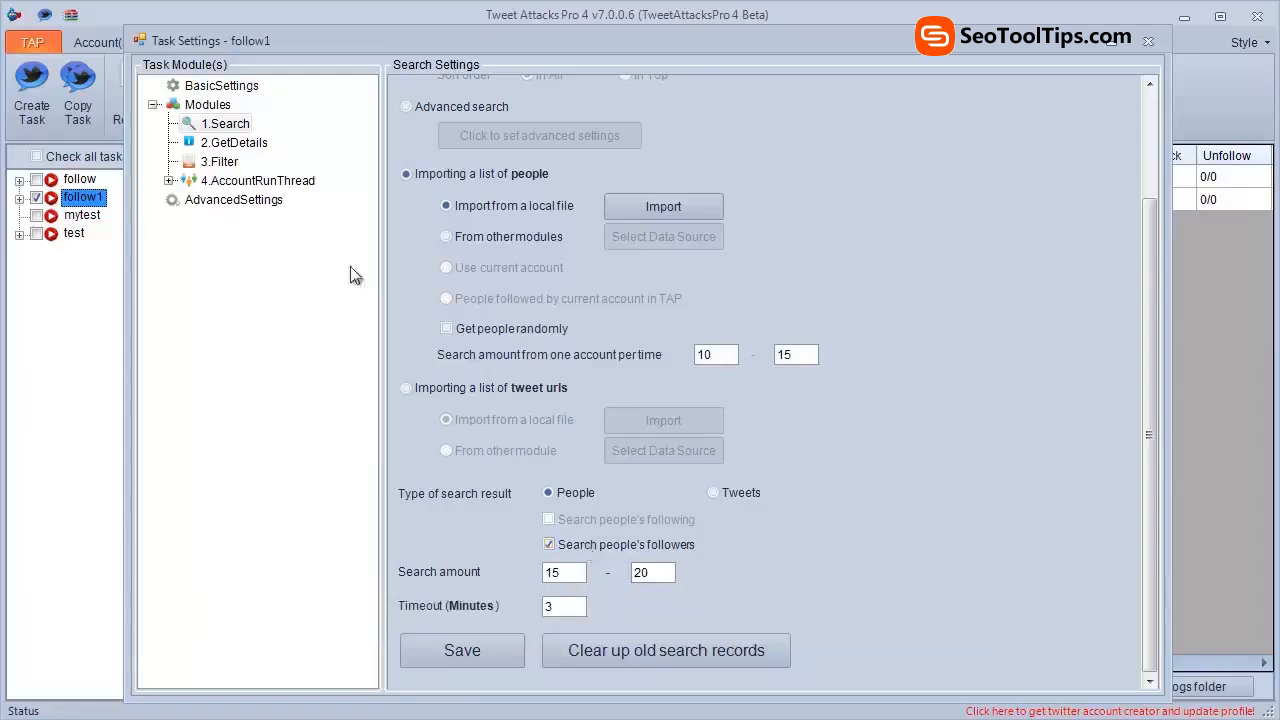
Step: Insert a second Search module into the task and move it ahead of the original Search module
right_click(224, 128)
mouse_move(286, 133)
click(422, 135)
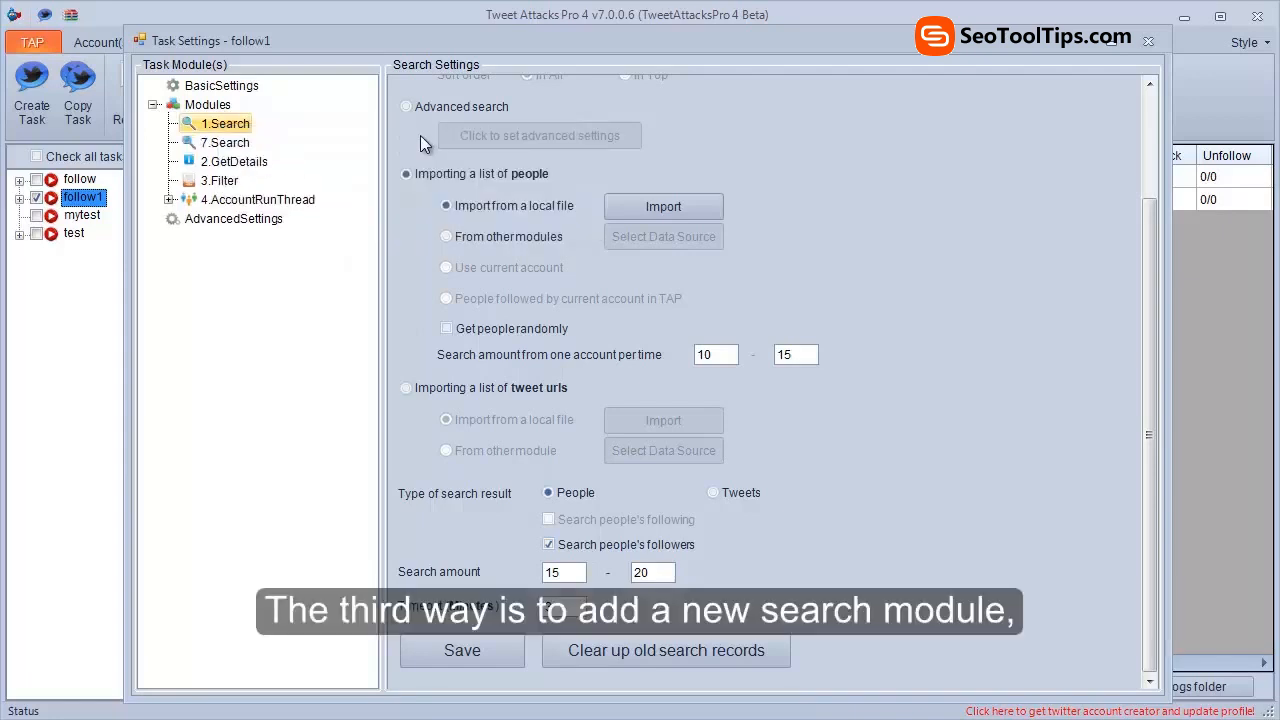
click(210, 142)
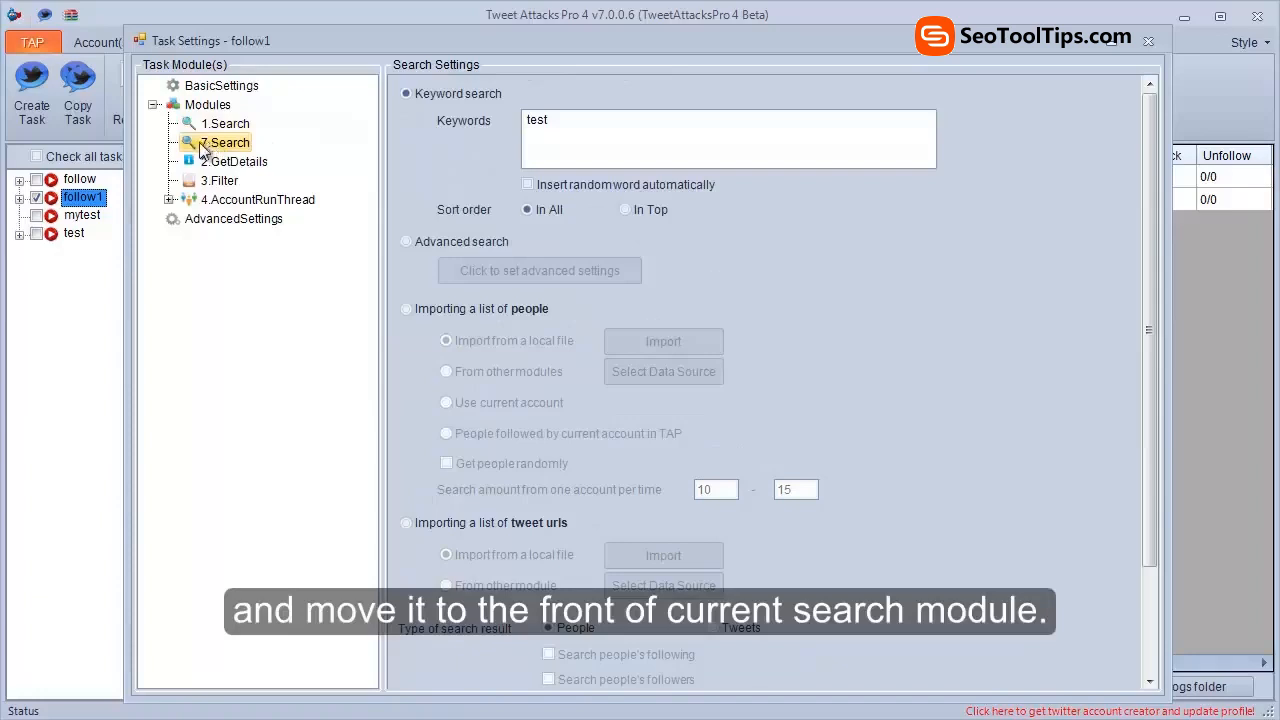
drag(207, 141, 195, 115)
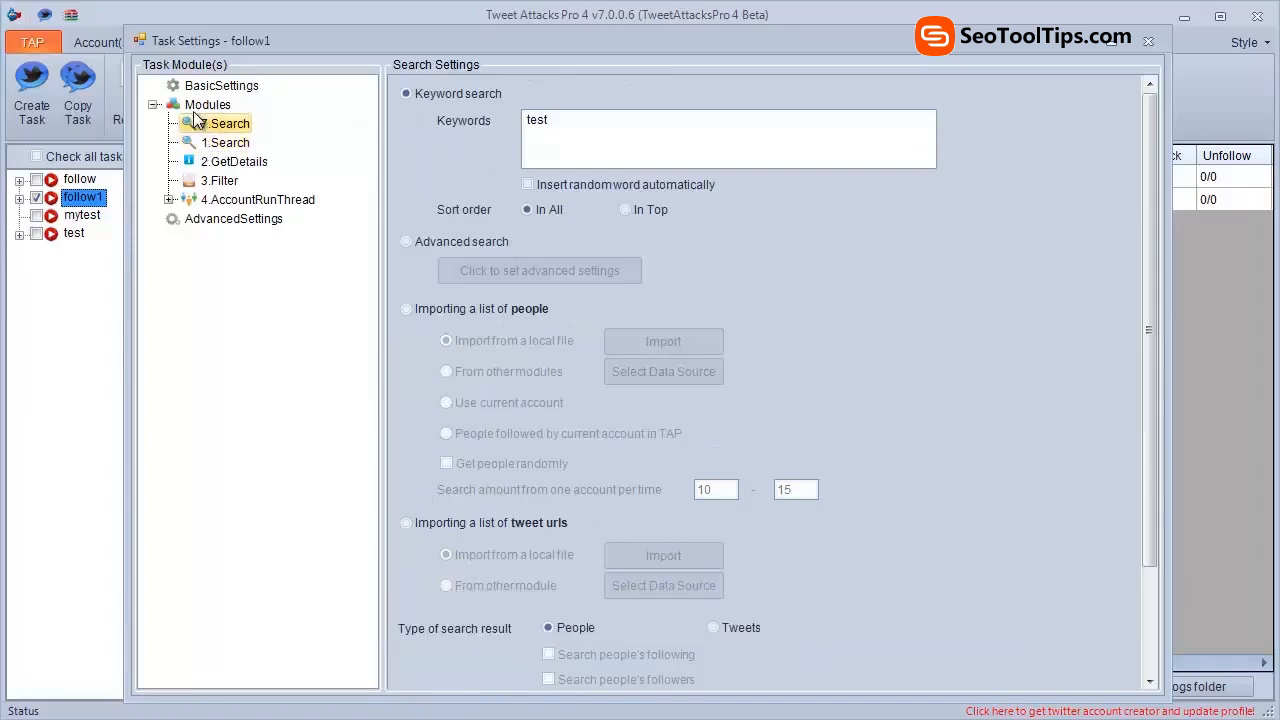
Step: Set the new Search module's keywords to "nba, twitter, facebook"
double_click(560, 118)
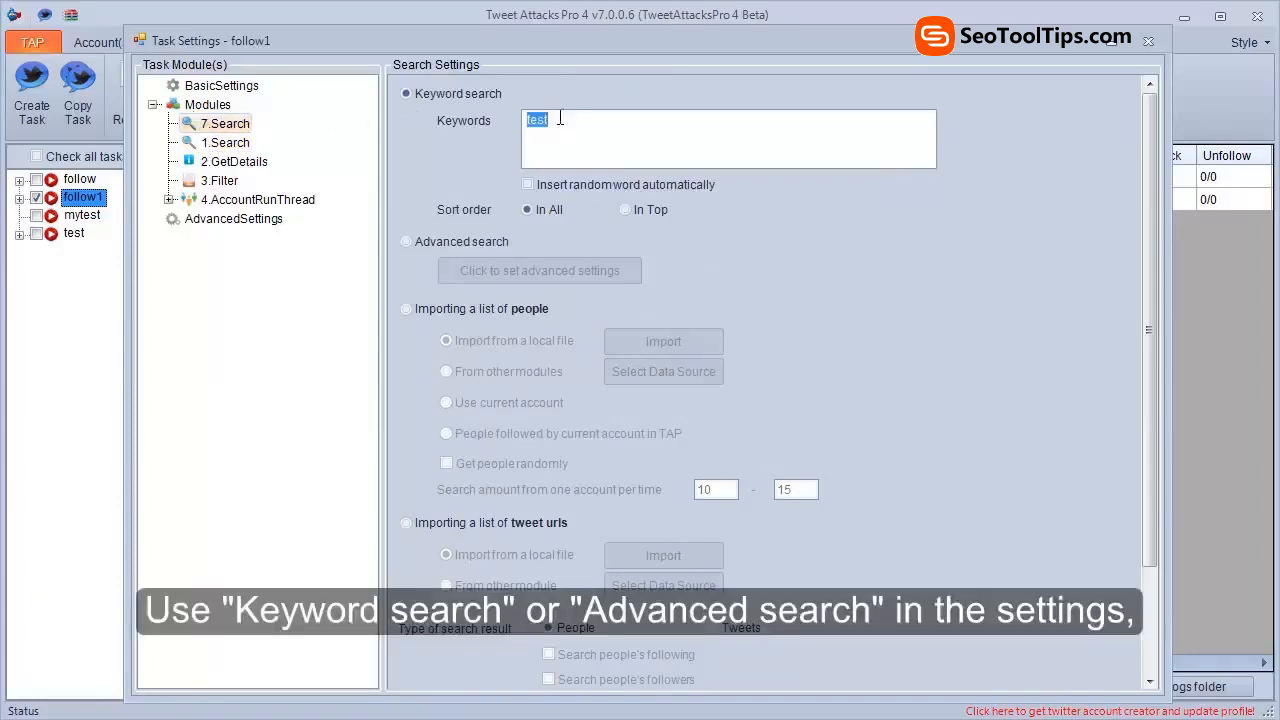
text(nba,)
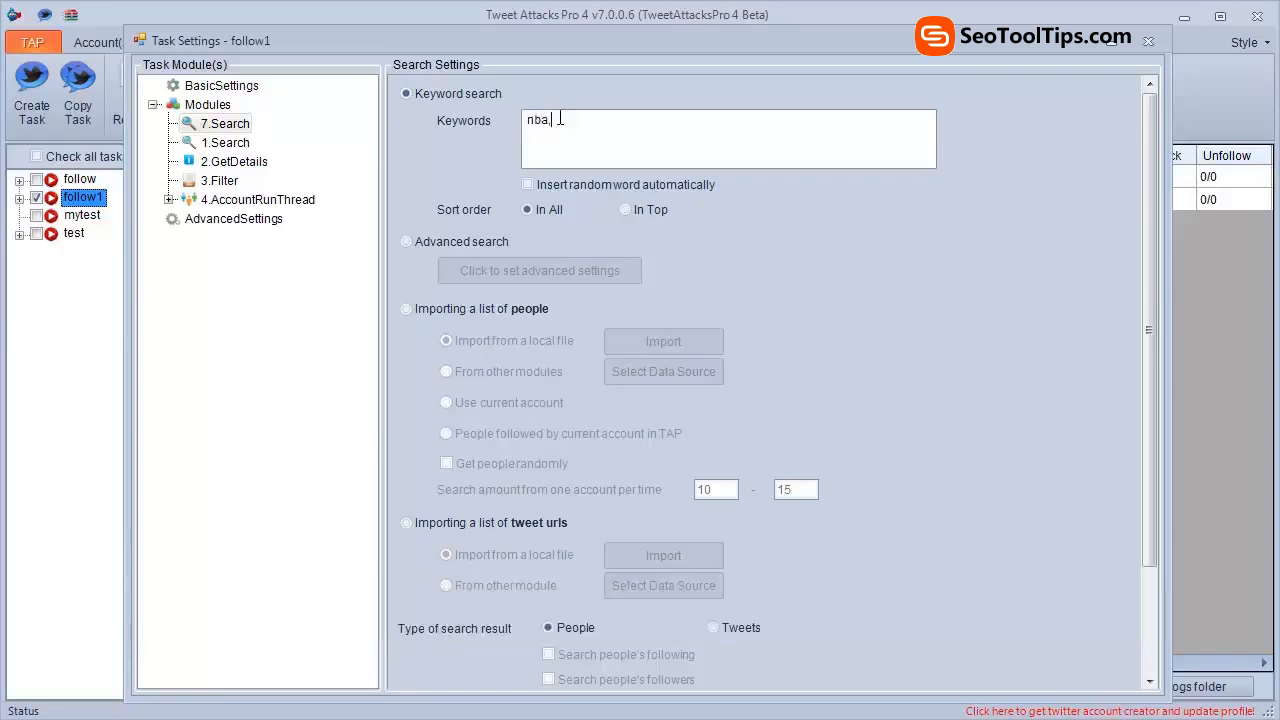
text( twitter, facebook)
Step: Set the new Search module's search amount to 15 - 20 and timeout to 3 minutes, and save its settings
scroll(1154, 359, down, 3)
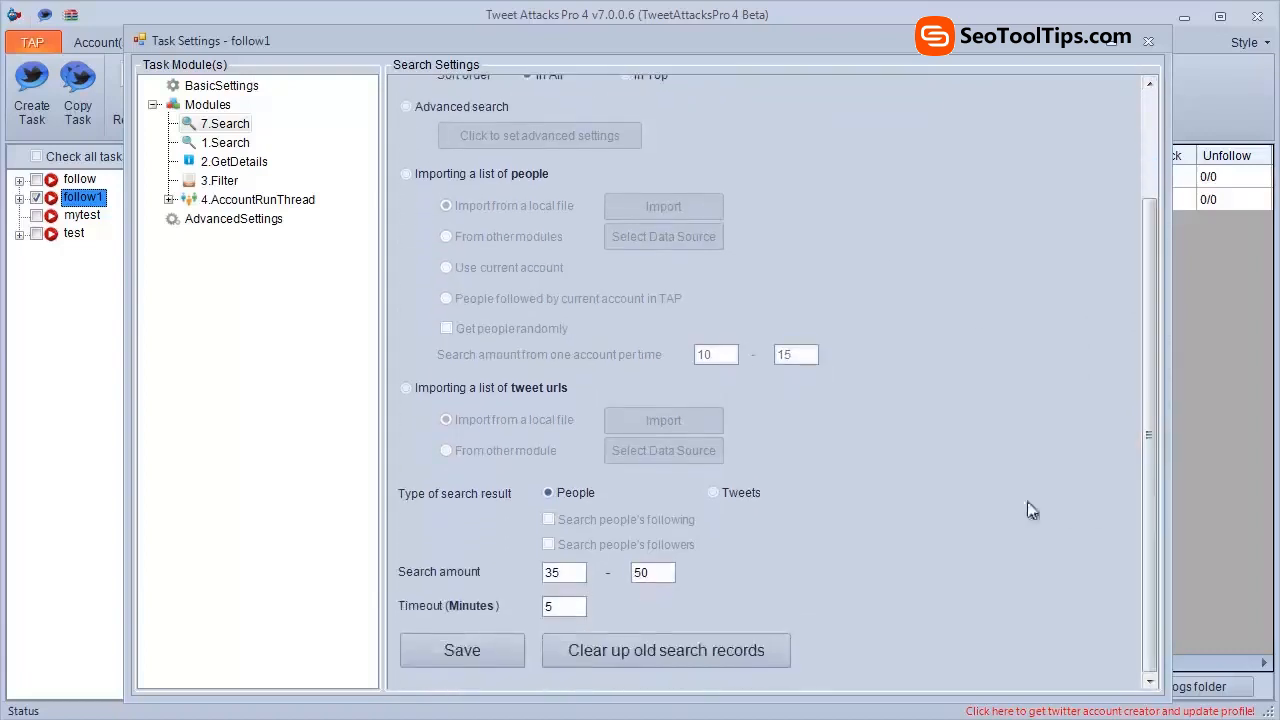
double_click(548, 572)
text(15)
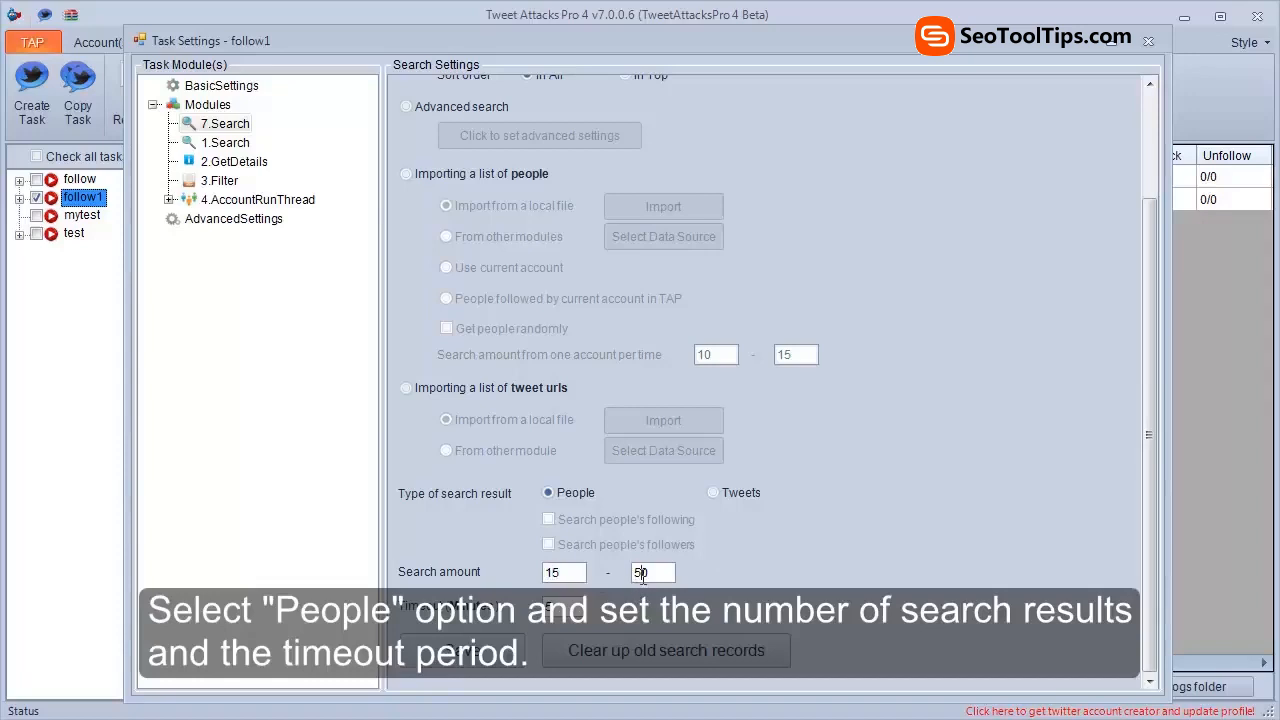
text(20)
double_click(546, 607)
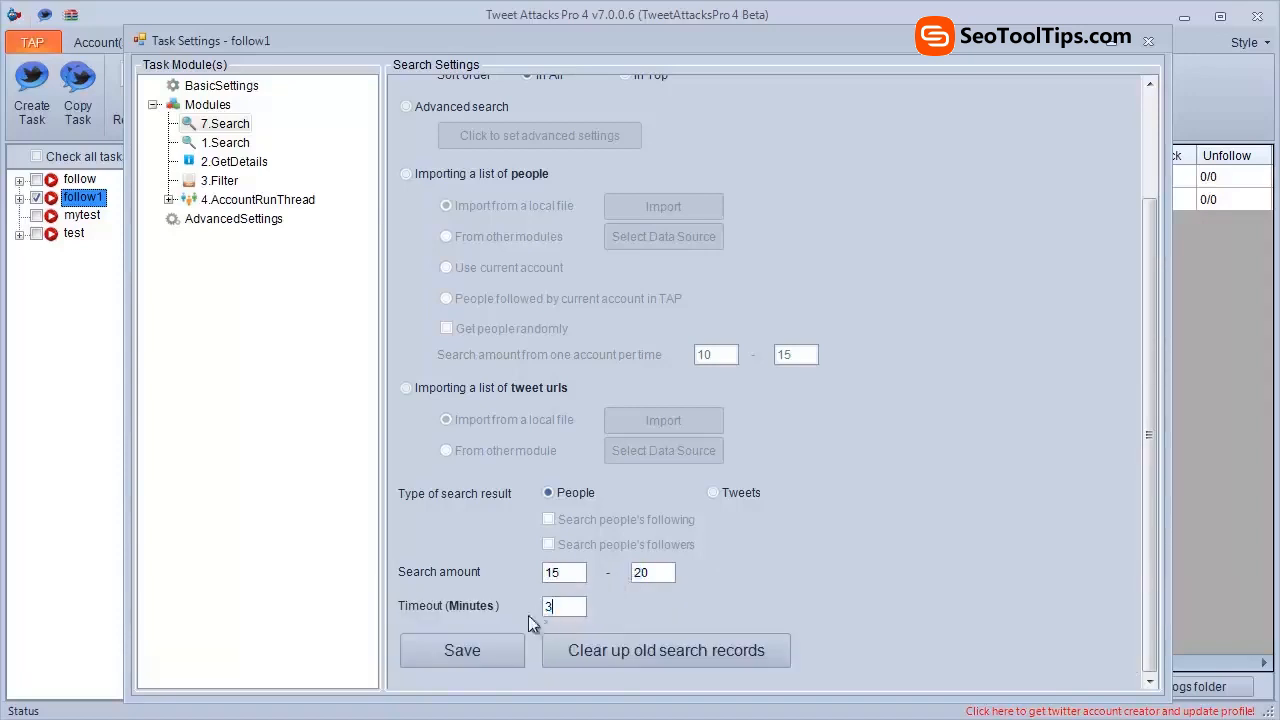
click(459, 652)
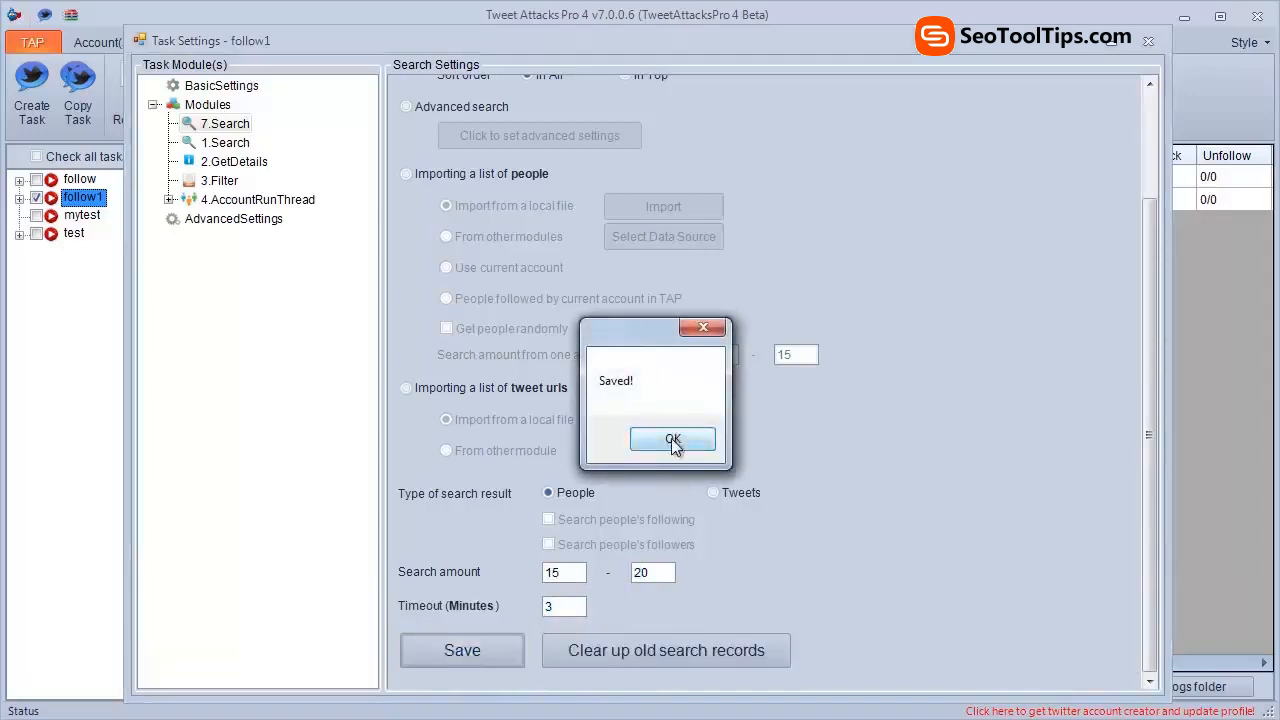
click(673, 441)
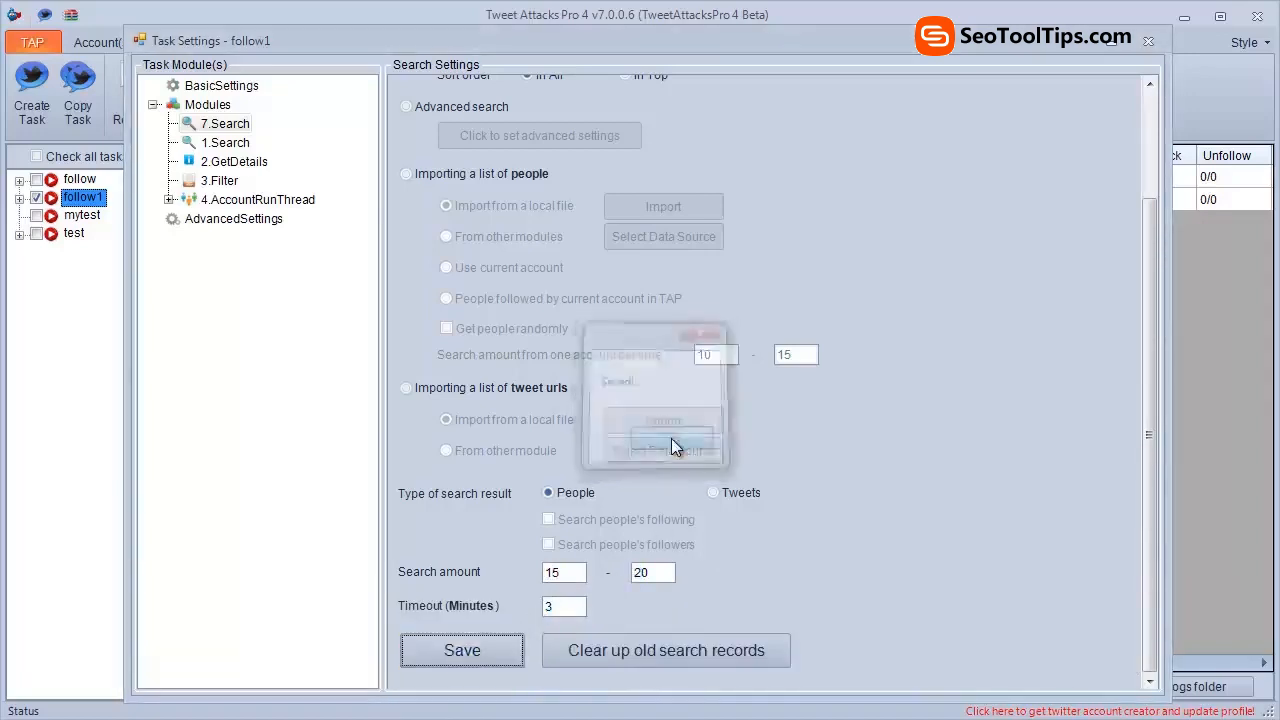
Step: Set the original Search module to import a list of people from 7.Search, removing used data from the data list
click(215, 147)
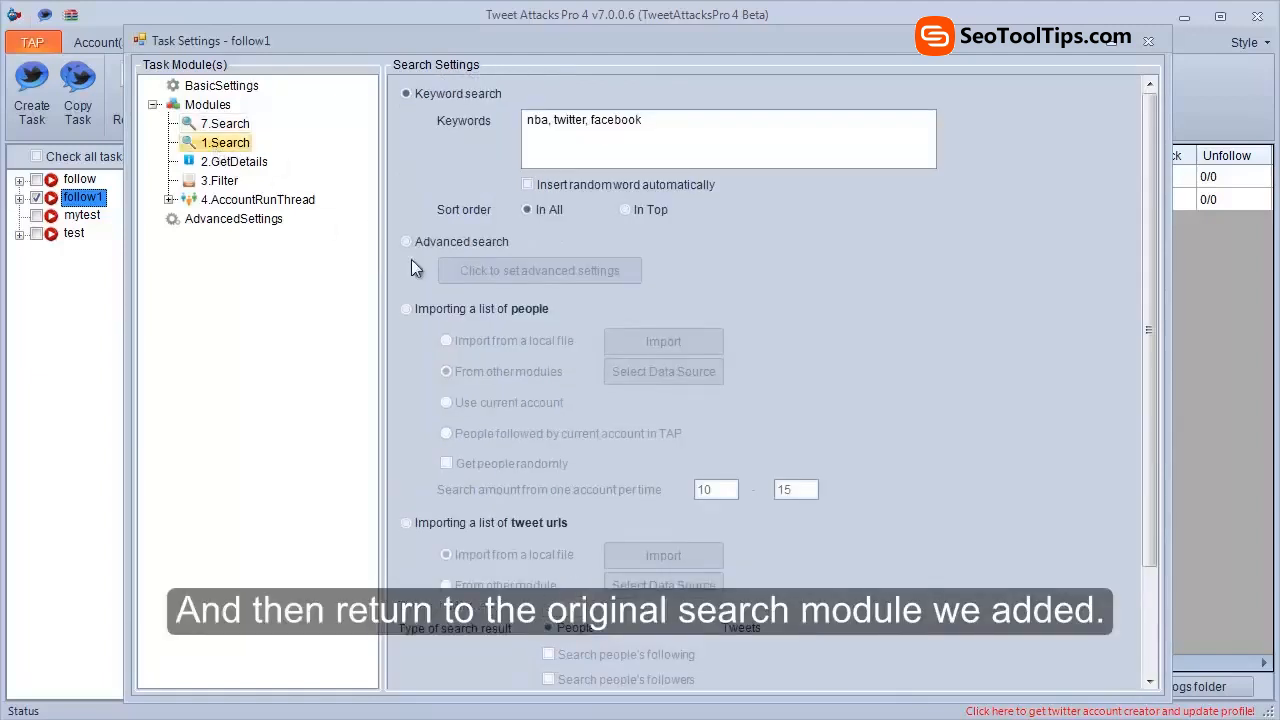
click(427, 311)
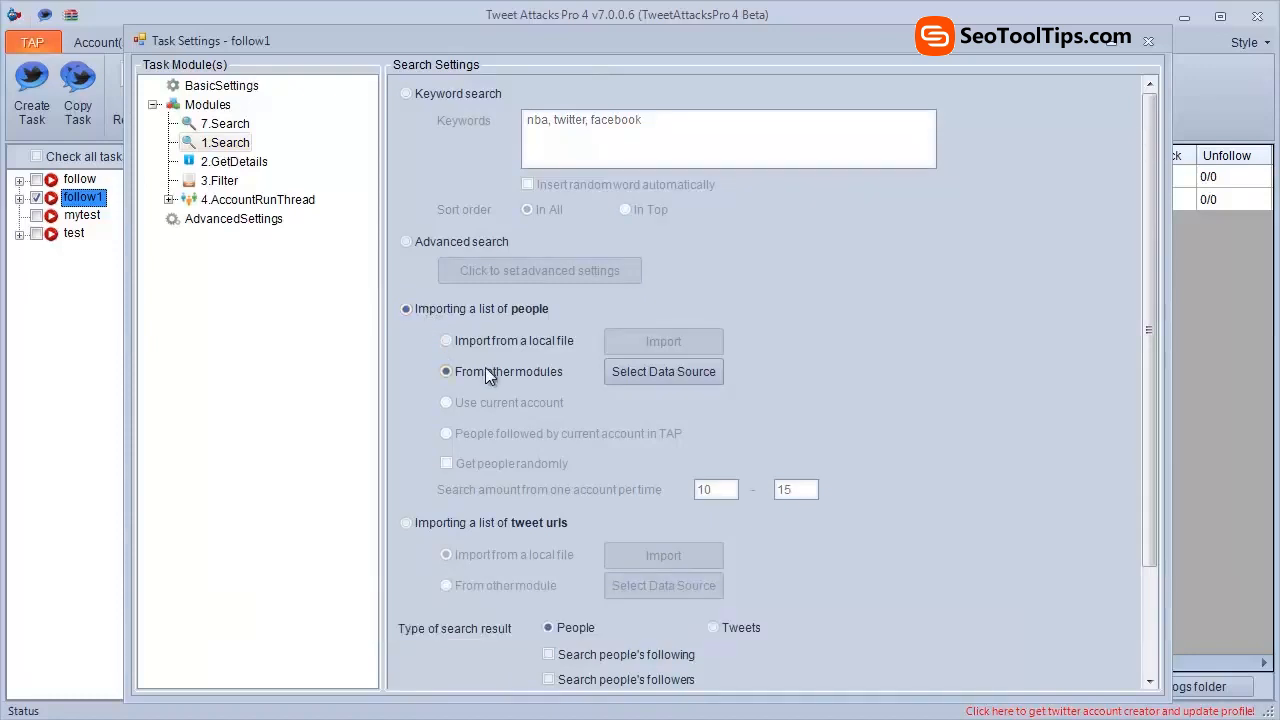
click(634, 374)
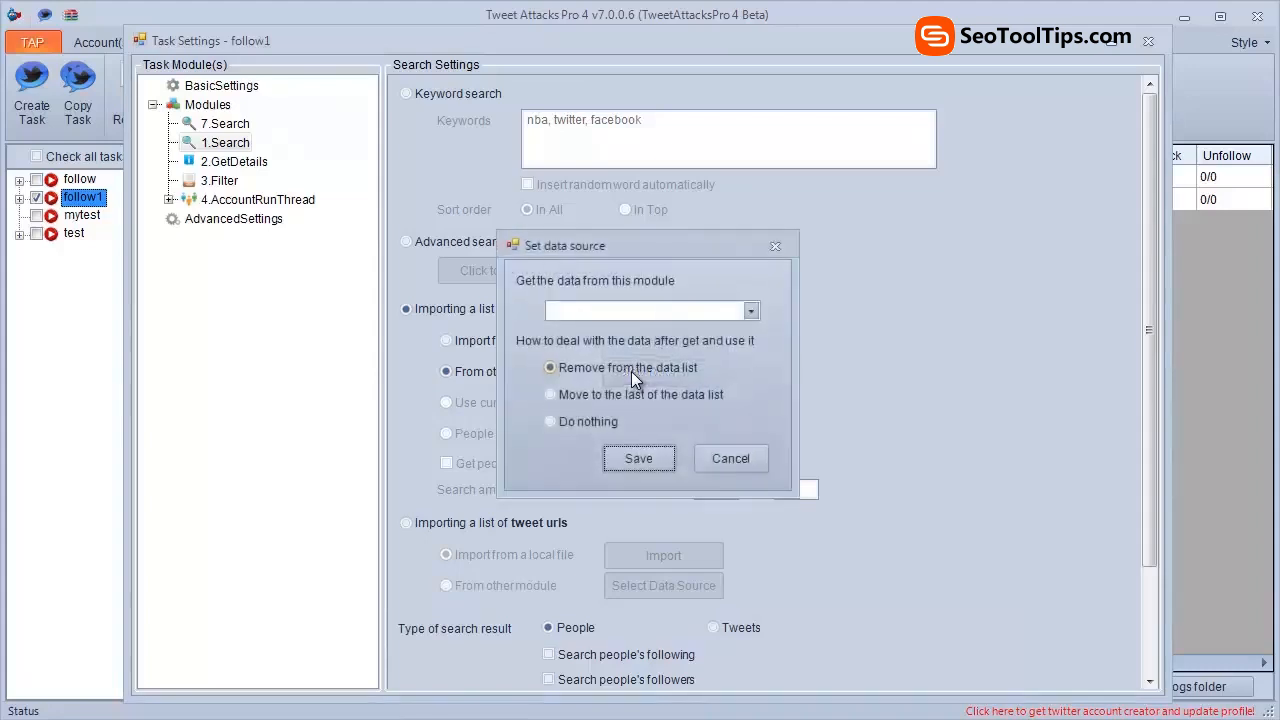
click(748, 310)
click(716, 330)
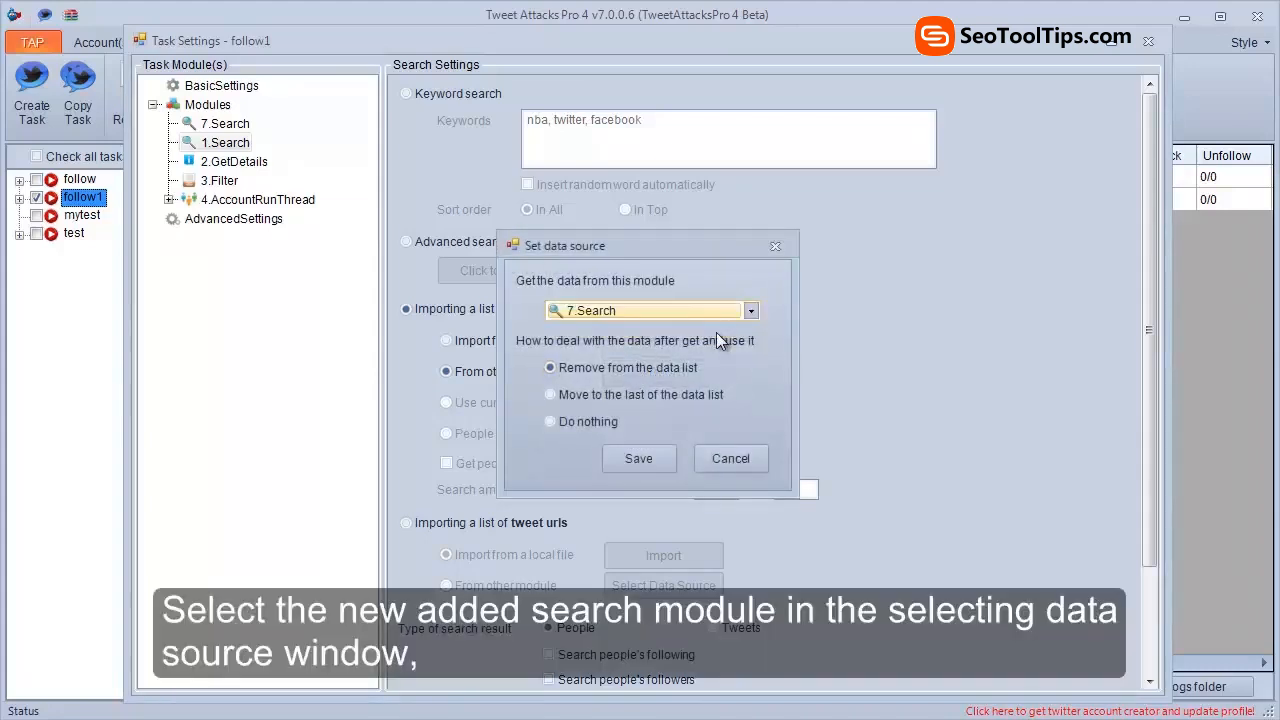
click(651, 455)
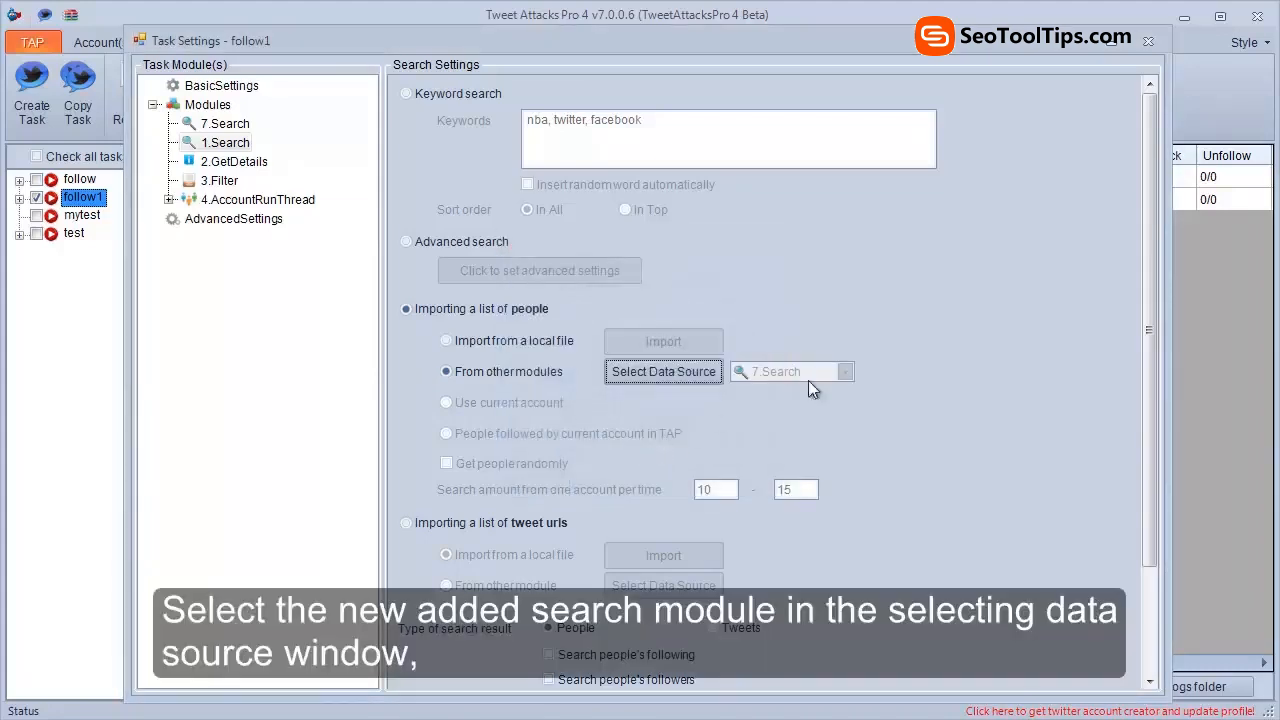
Step: Make the original Search module search people's followers and get people randomly, with 8 - 10 results from one account per time
drag(1141, 335, 1135, 456)
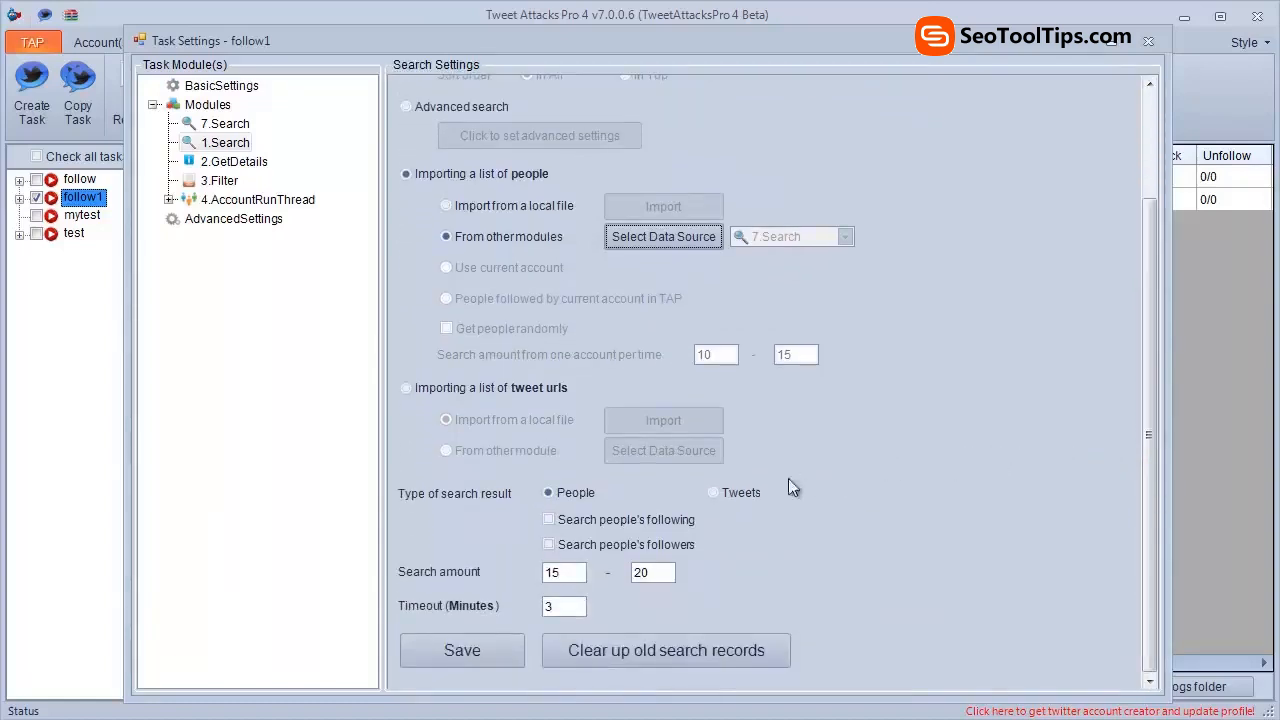
click(585, 553)
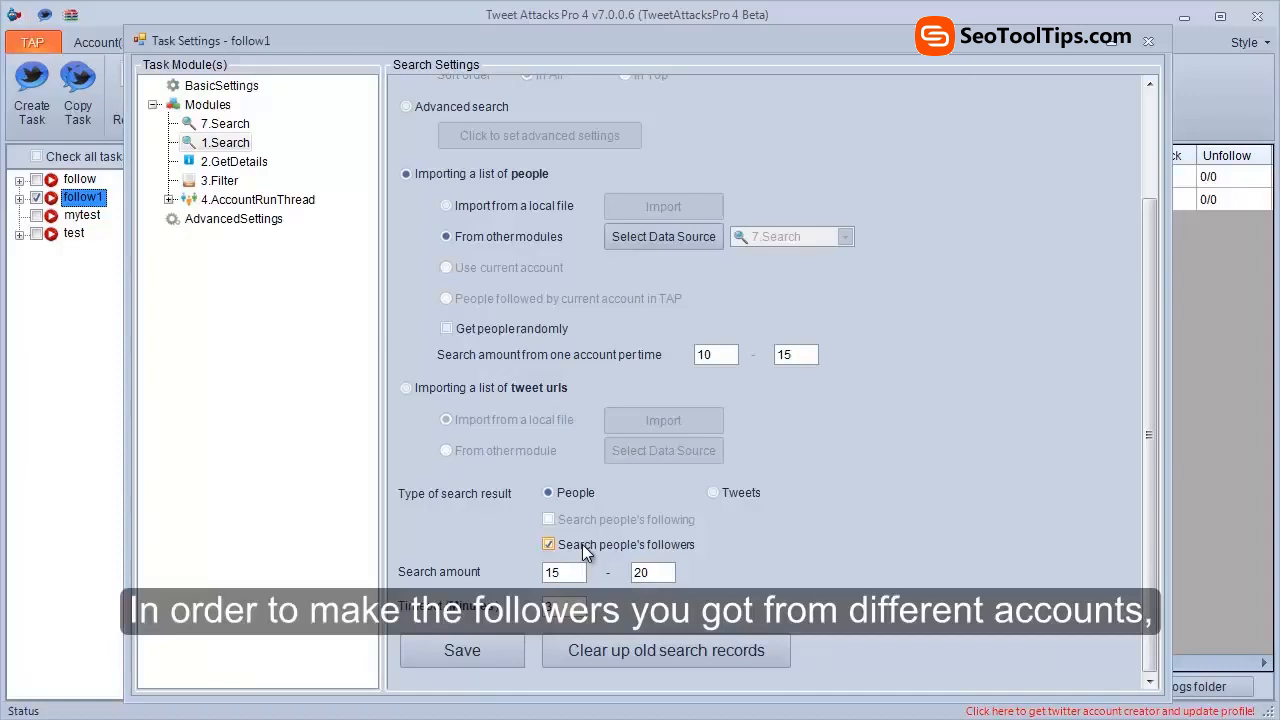
click(507, 338)
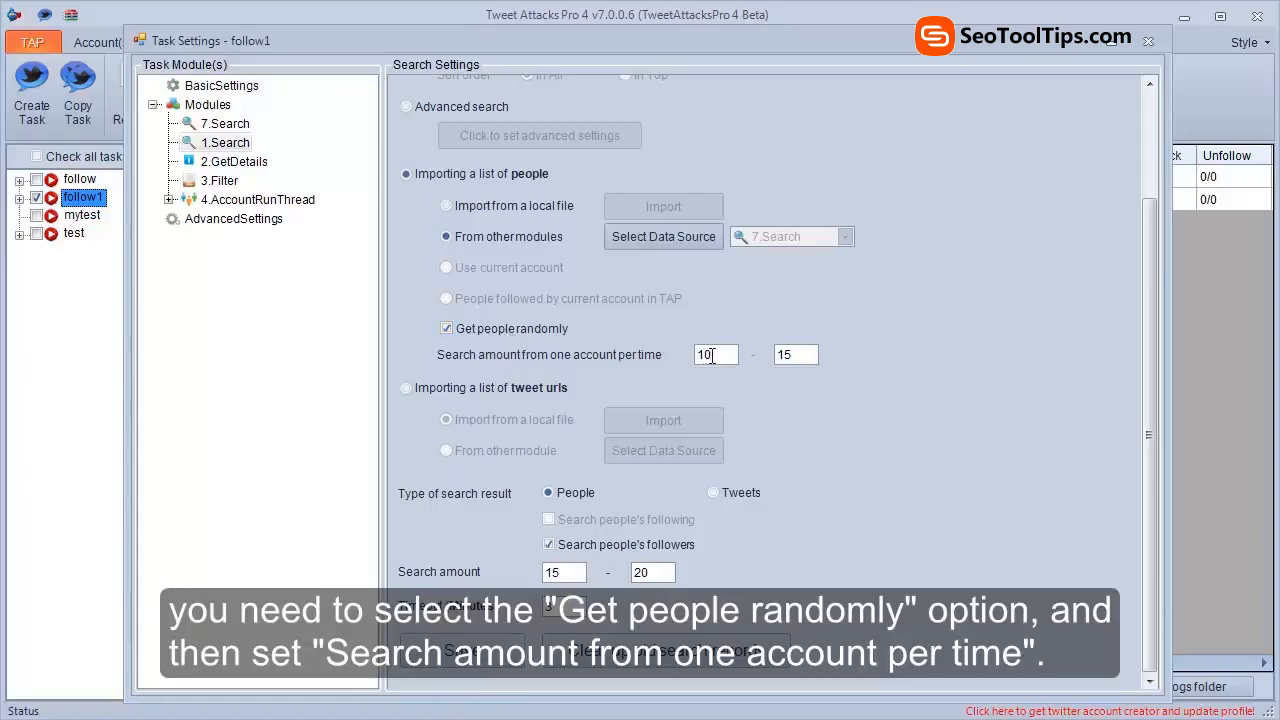
drag(713, 356, 700, 360)
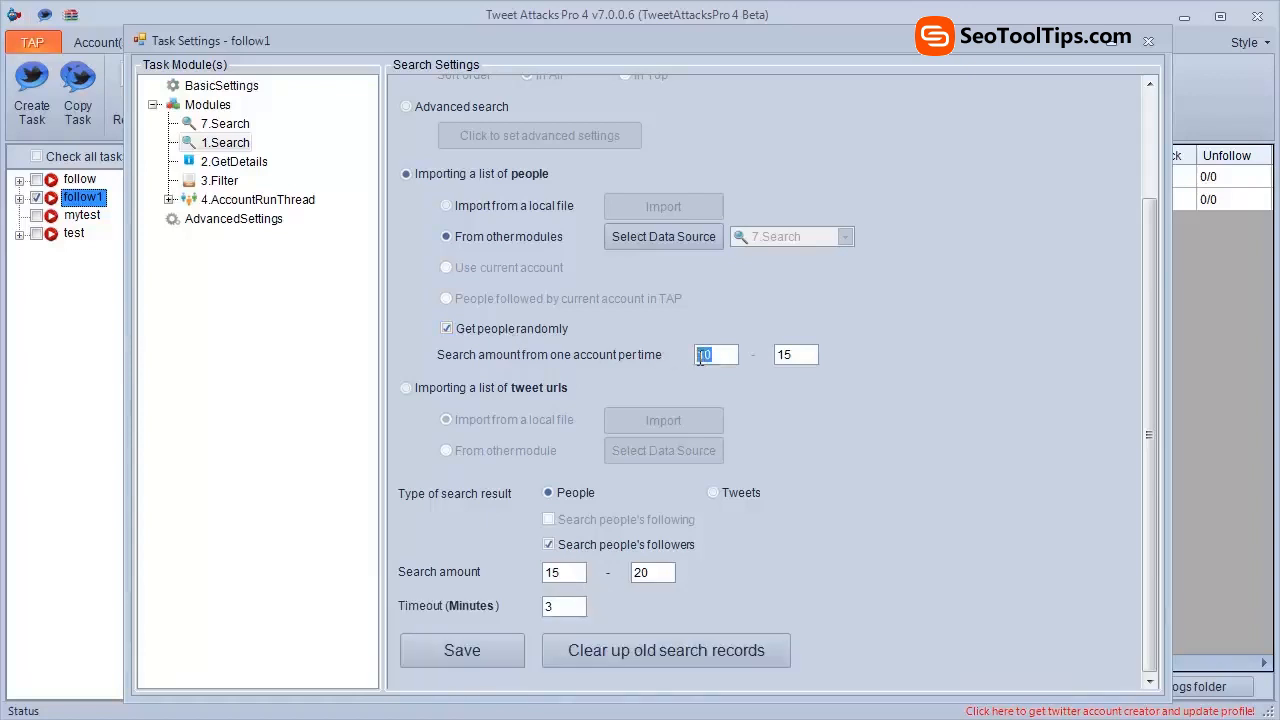
text(8)
drag(806, 356, 779, 360)
Step: Set the original Search module's search amount to 45 - 50 and save its settings
drag(567, 583, 547, 582)
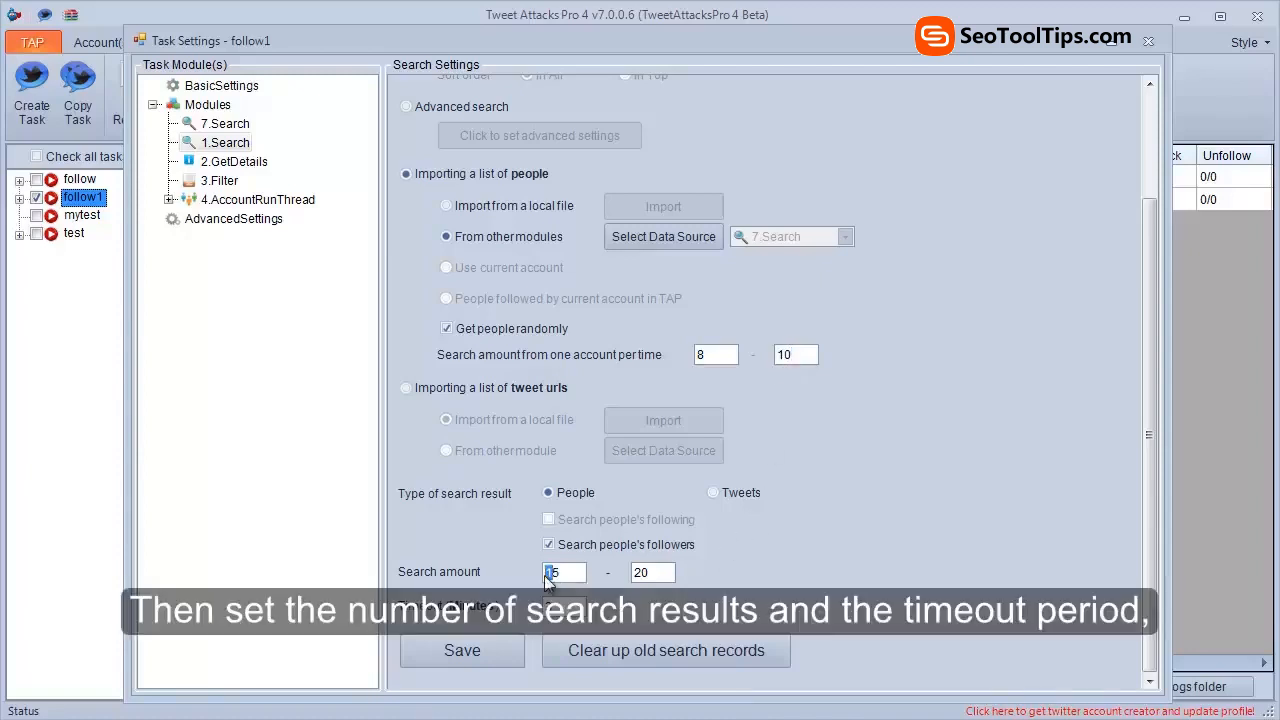
text(4)
drag(641, 575, 626, 574)
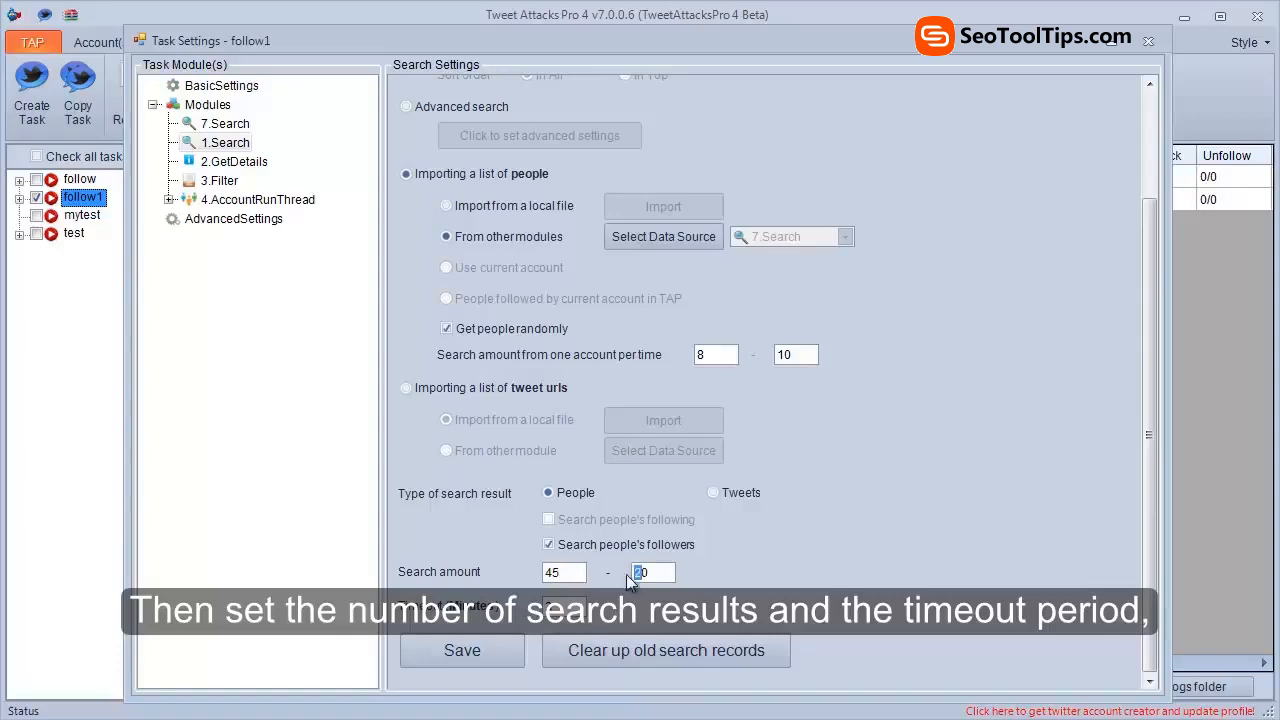
click(487, 645)
click(672, 438)
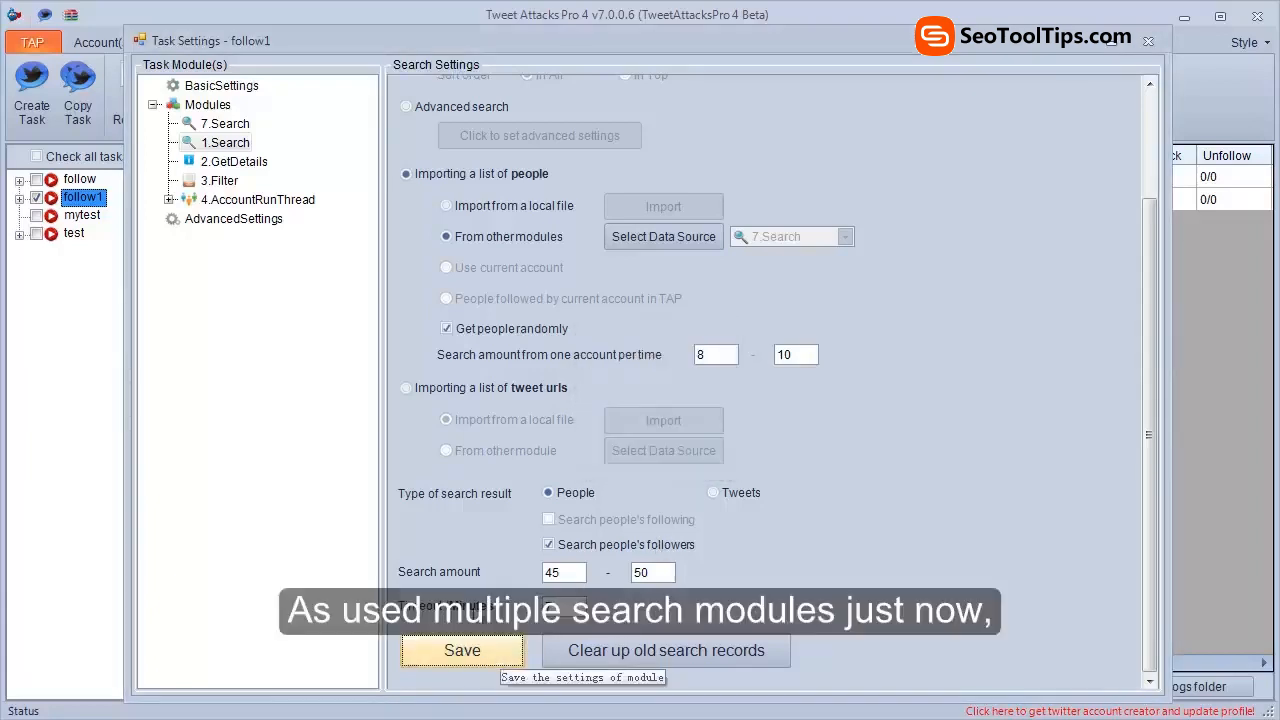
Step: Insert a second Filter module after the existing Filter in follow1 and close the task settings
click(219, 183)
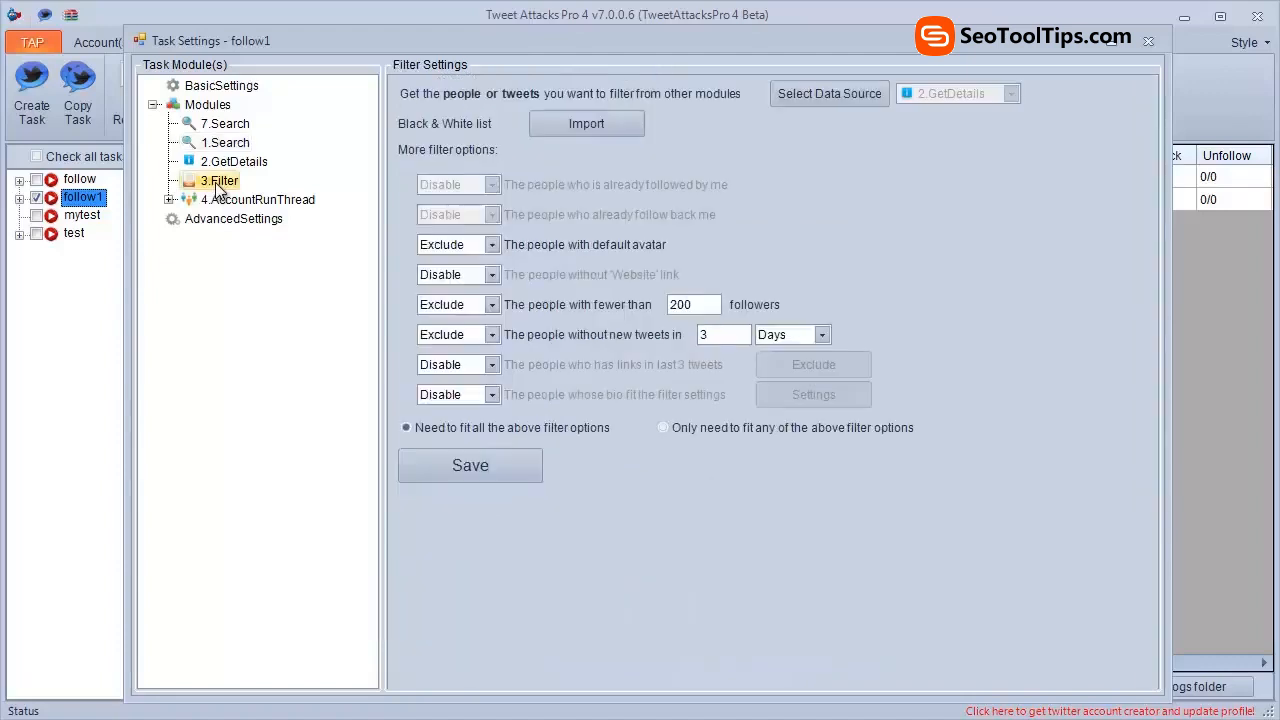
right_click(222, 182)
click(409, 248)
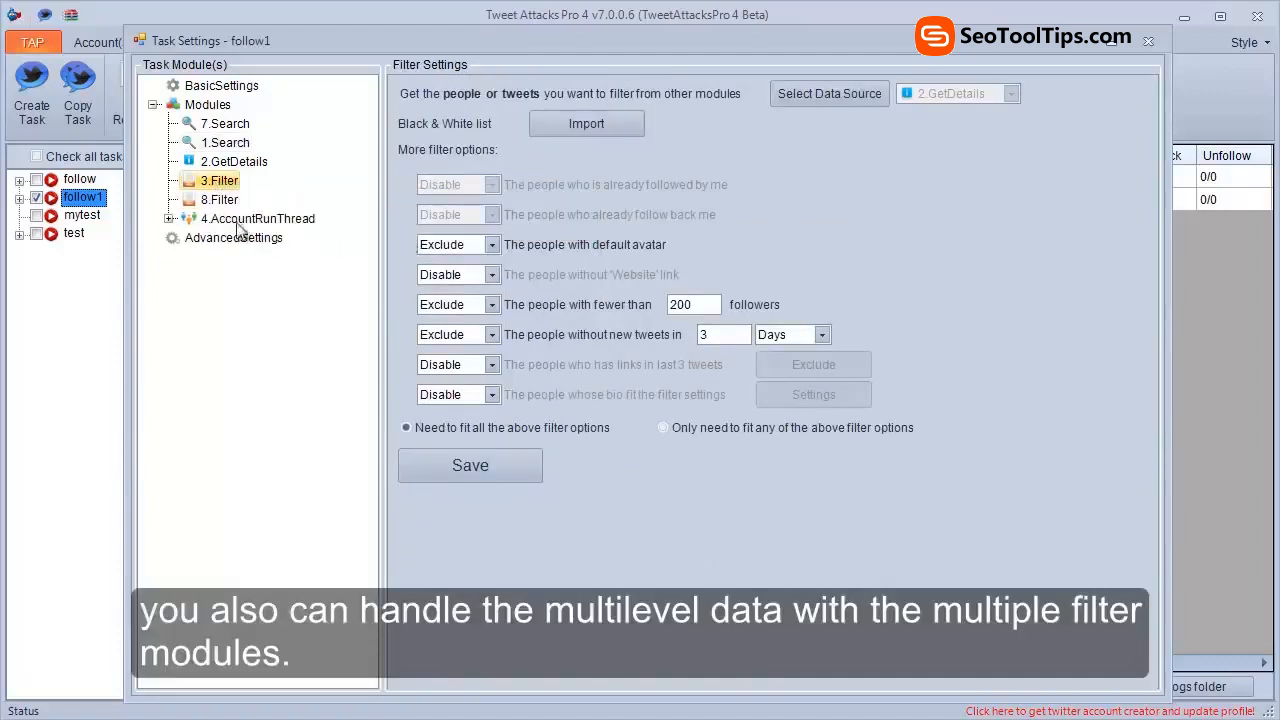
click(214, 203)
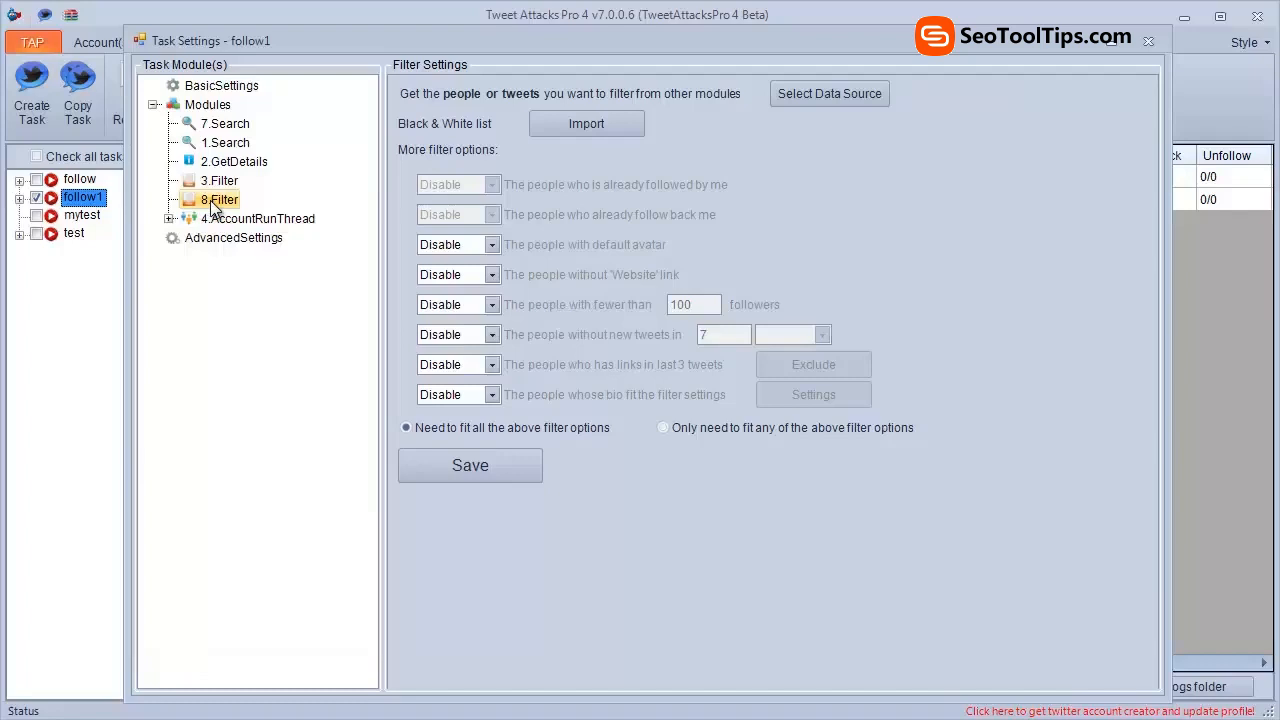
click(1148, 41)
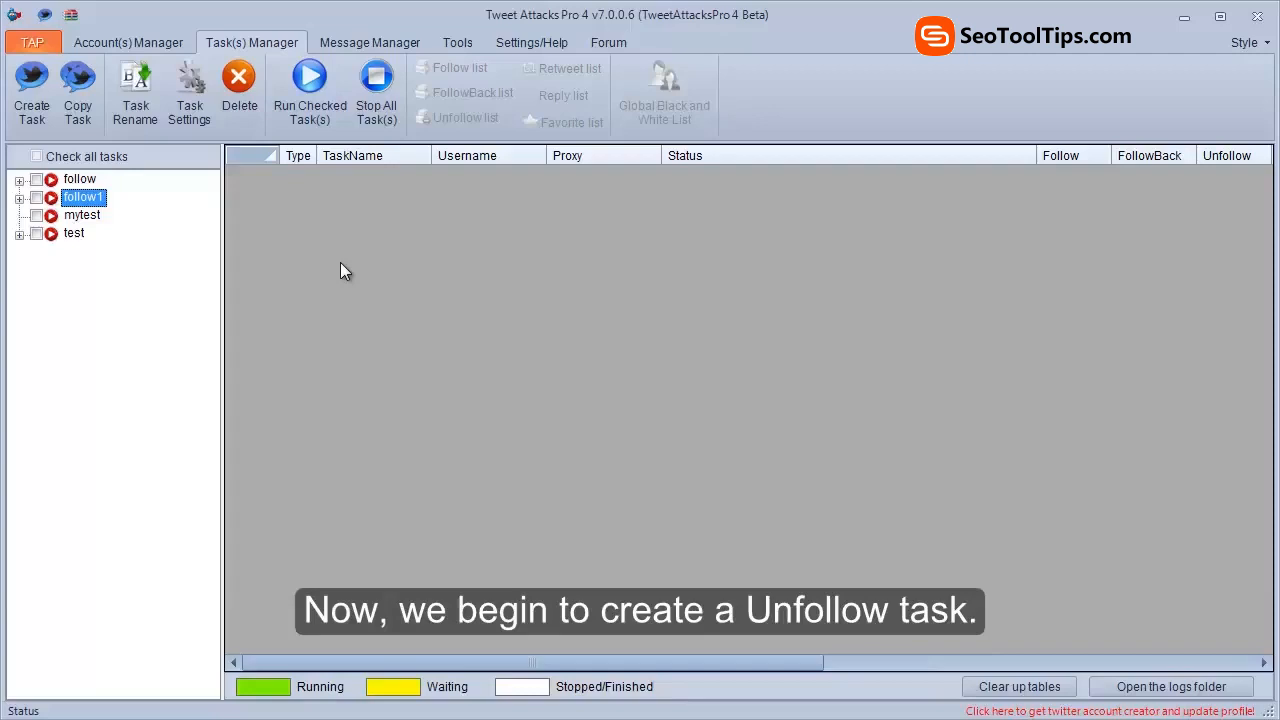
Step: Create a new task named "unfollow1"
click(42, 126)
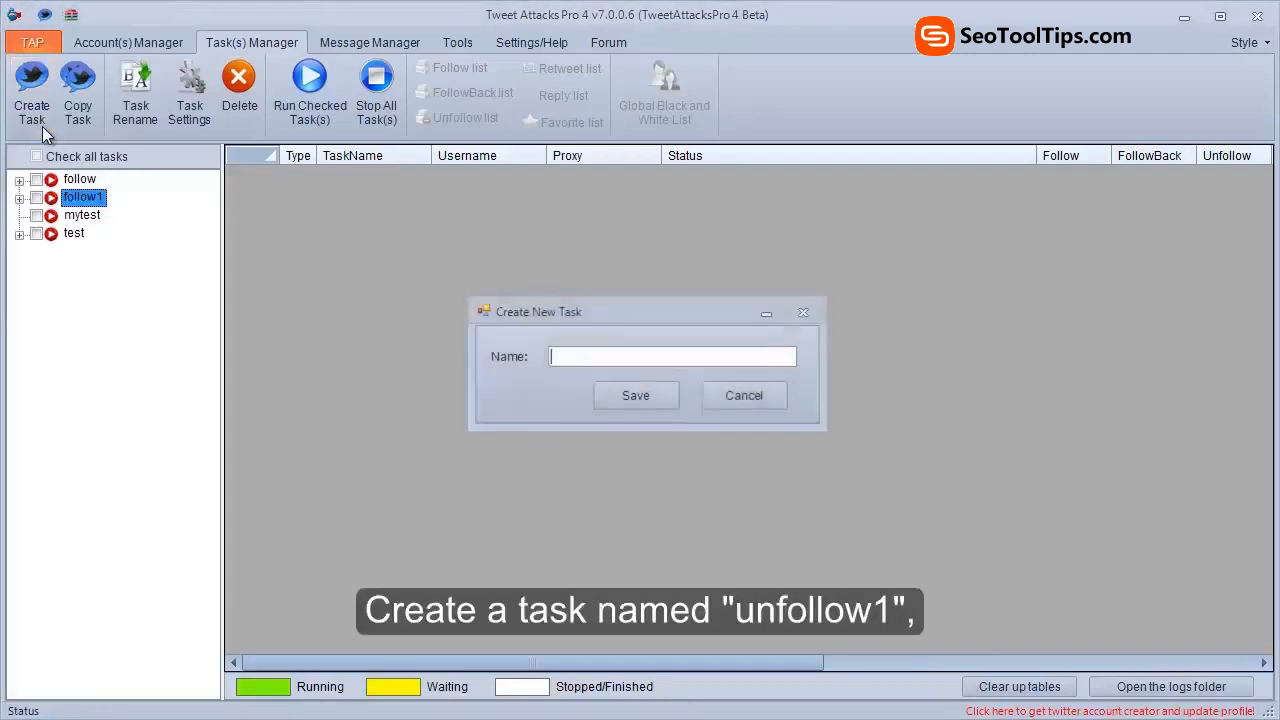
text(unfo)
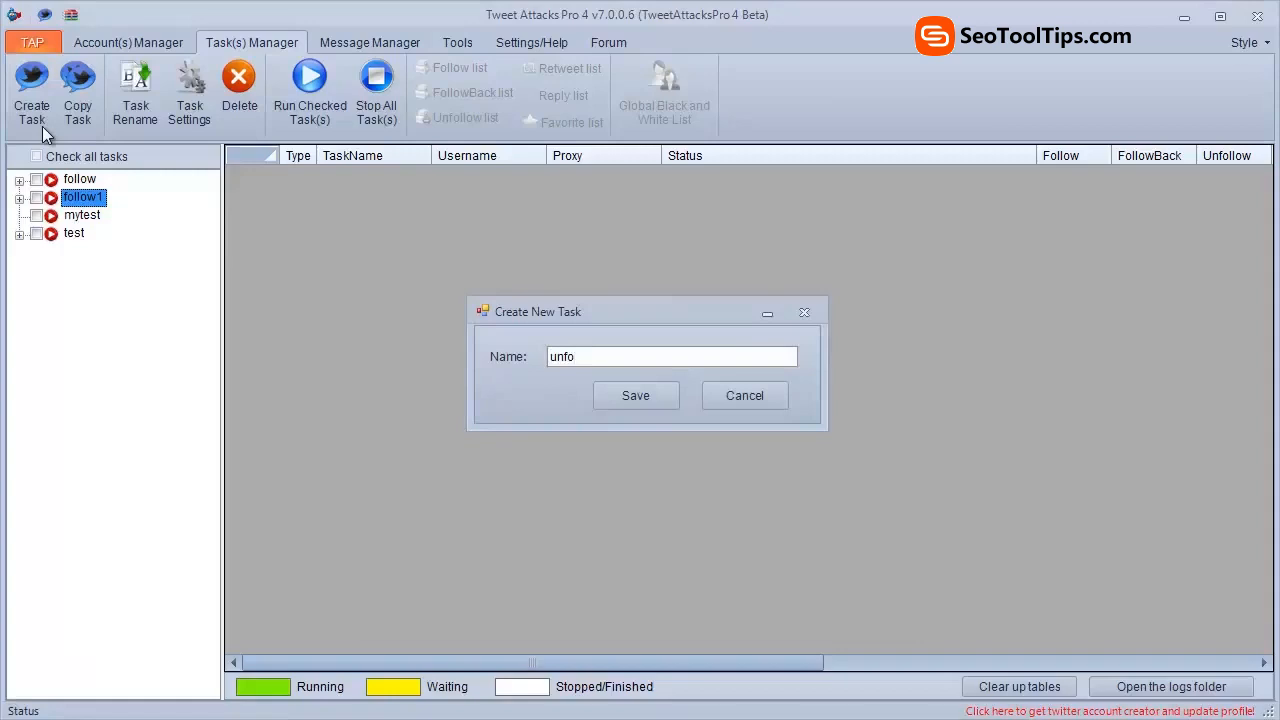
text(llow1)
click(595, 393)
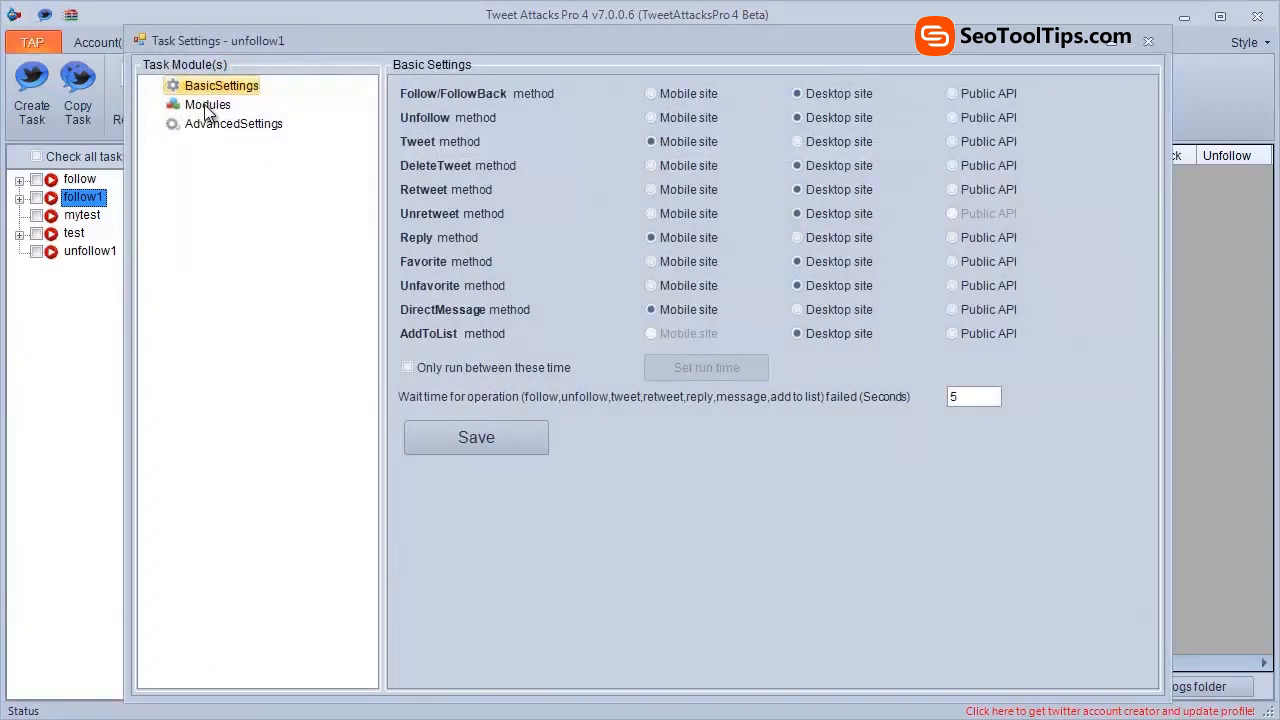
Step: Add an AccountRunThread module to the unfollow1 task
click(207, 106)
right_click(207, 108)
mouse_move(215, 117)
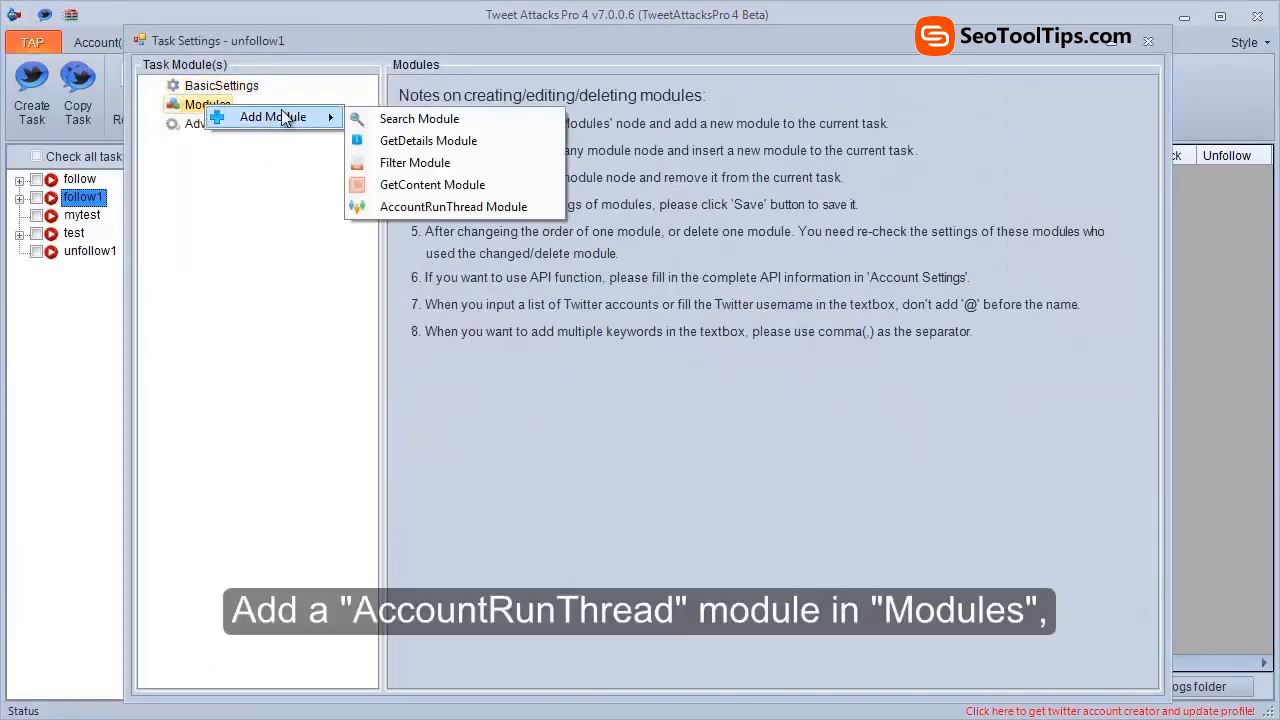
click(376, 206)
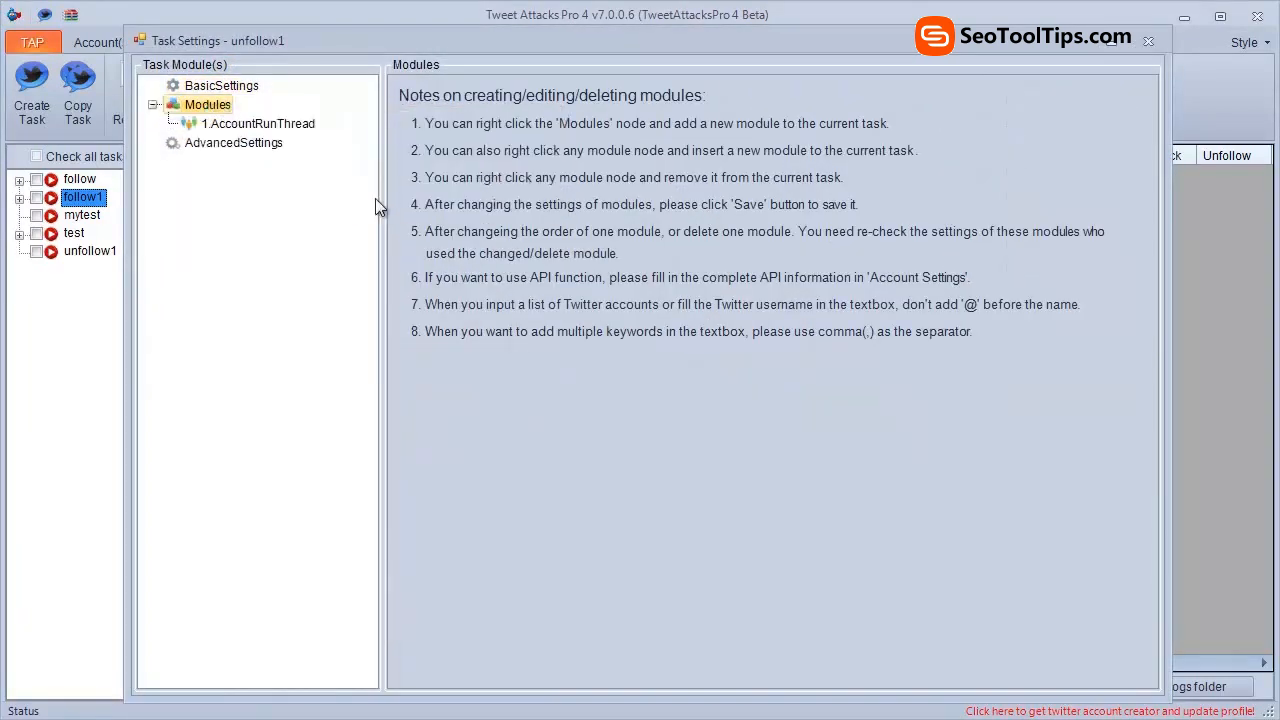
Step: Select the first two accounts of the newAccounts group to run in the AccountRunThread module and save its settings
click(262, 125)
click(411, 137)
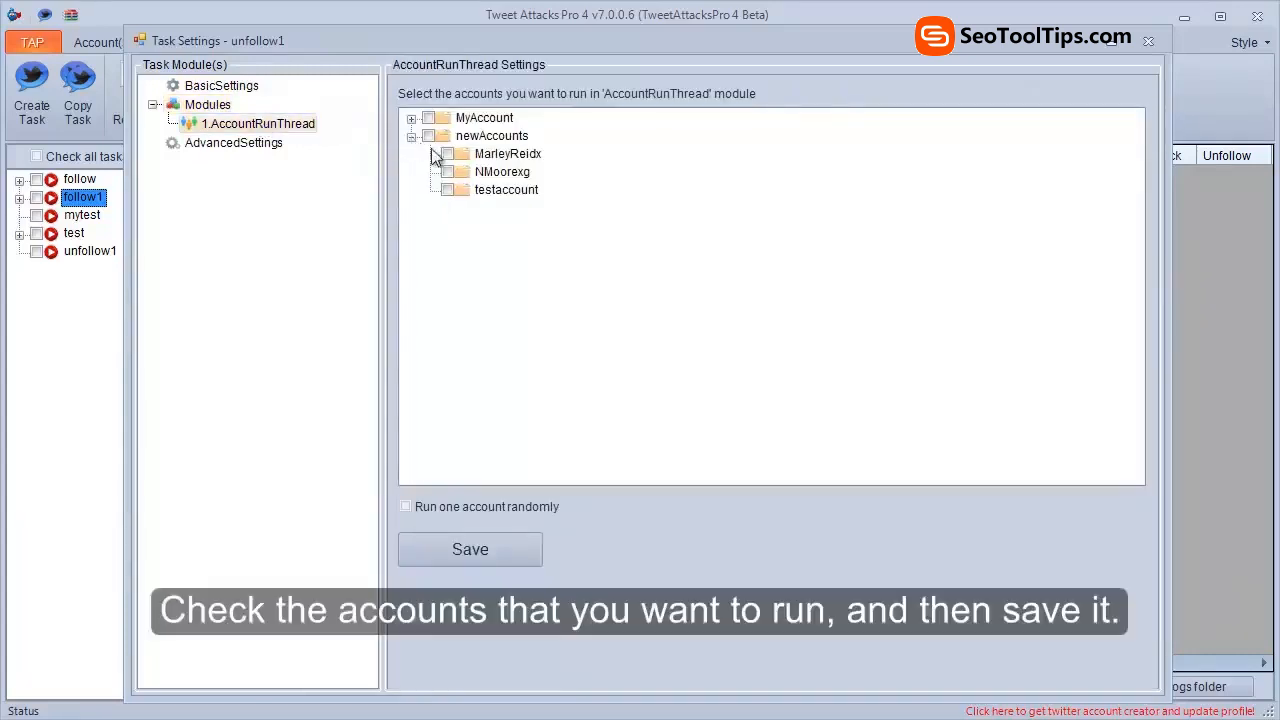
click(447, 156)
click(460, 545)
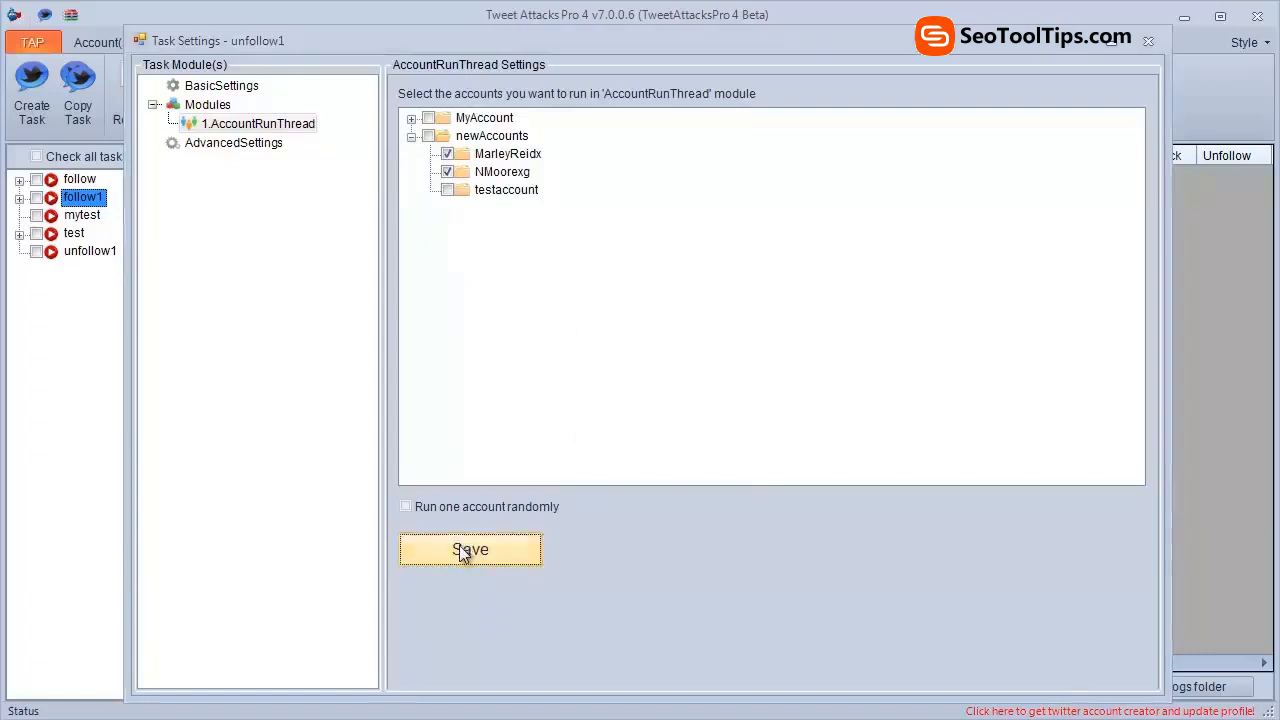
click(652, 440)
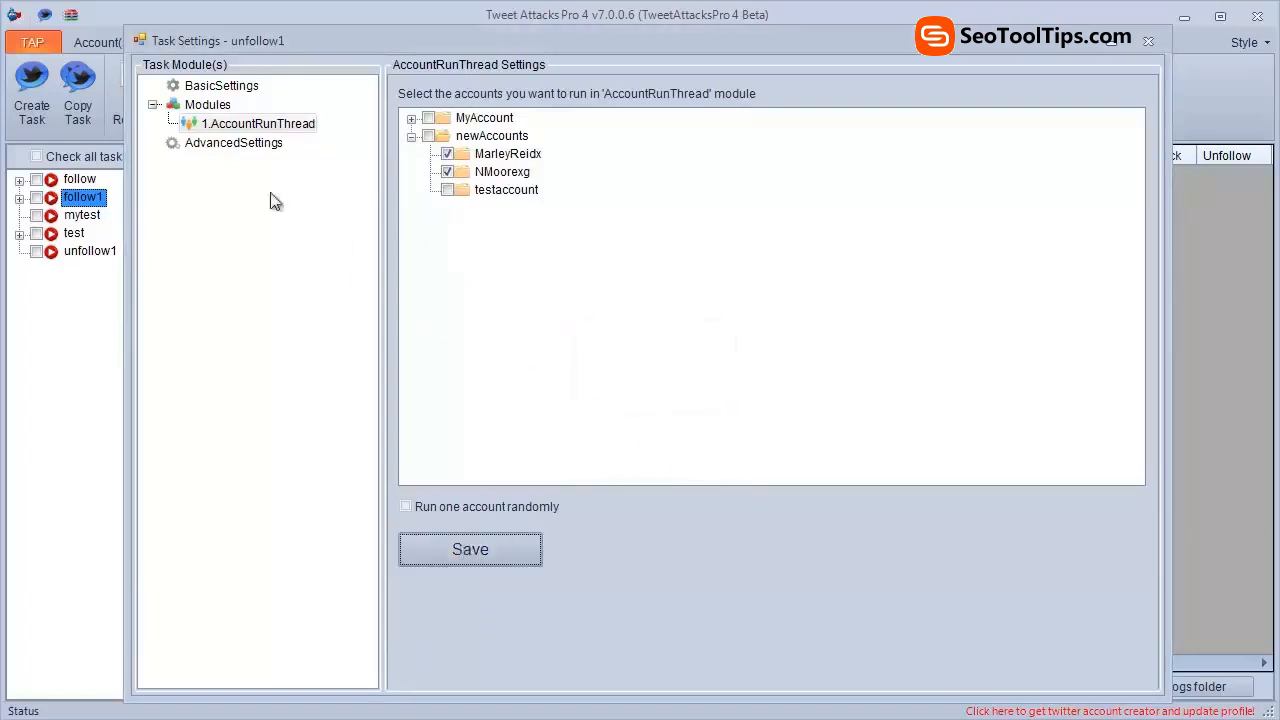
Step: Add a Search module inside the AccountRunThread module
right_click(213, 131)
mouse_move(229, 137)
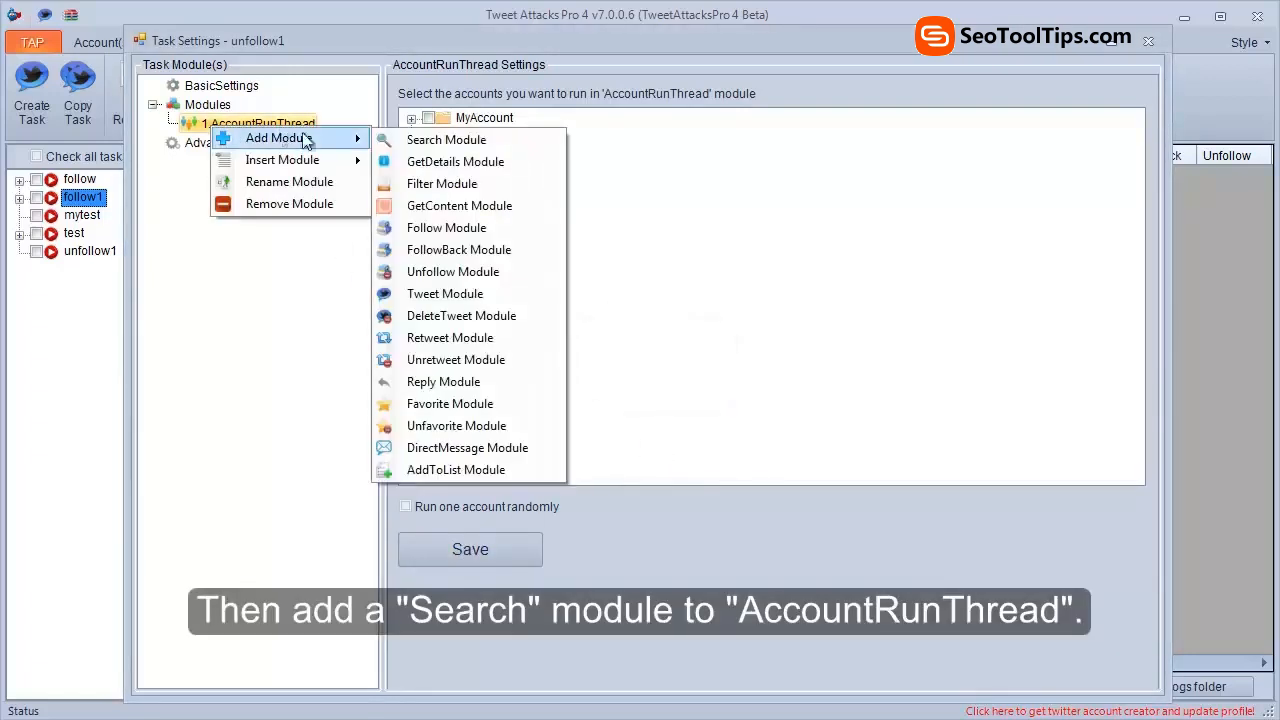
click(390, 140)
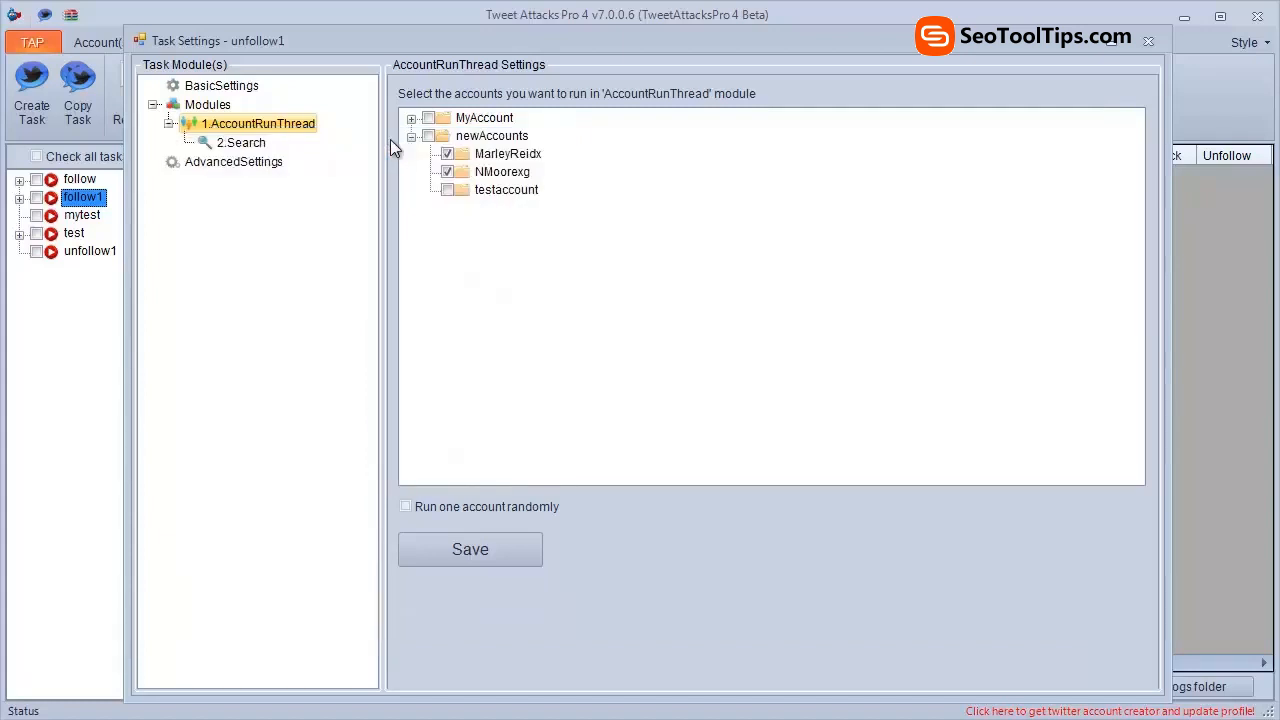
Step: Set the nested Search module to import people using the current account and search my following through the API
click(258, 144)
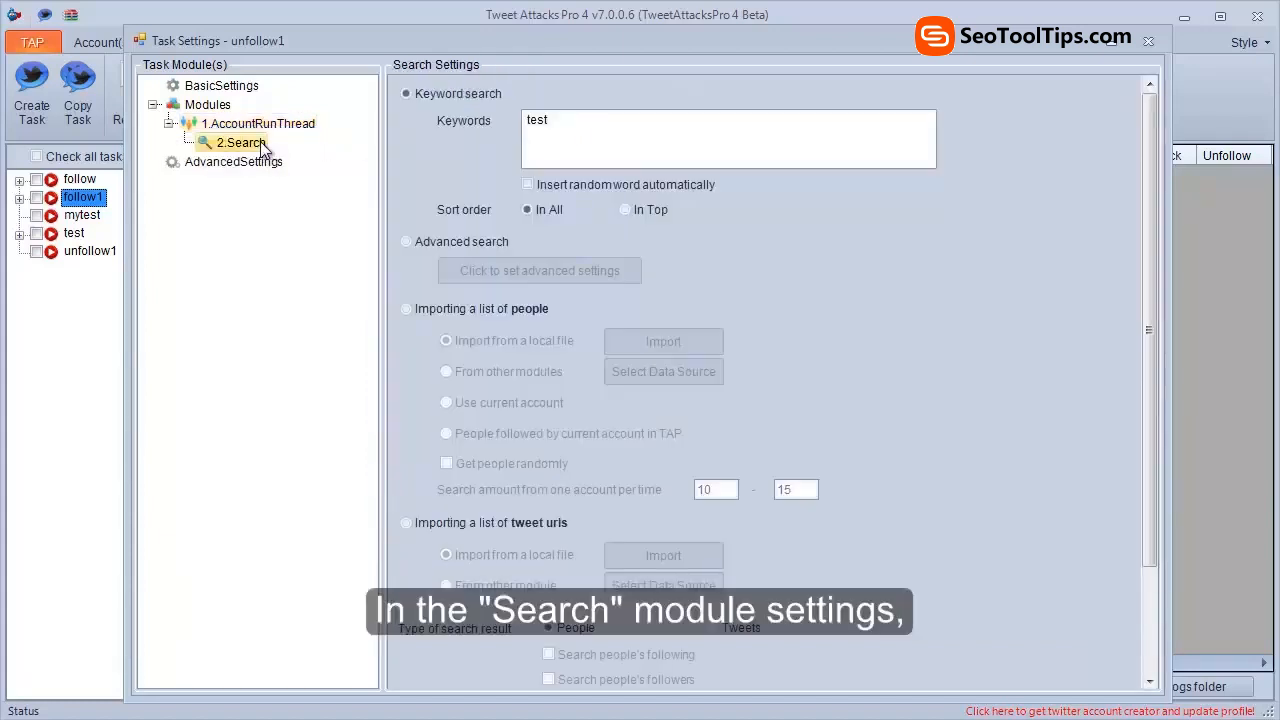
click(444, 314)
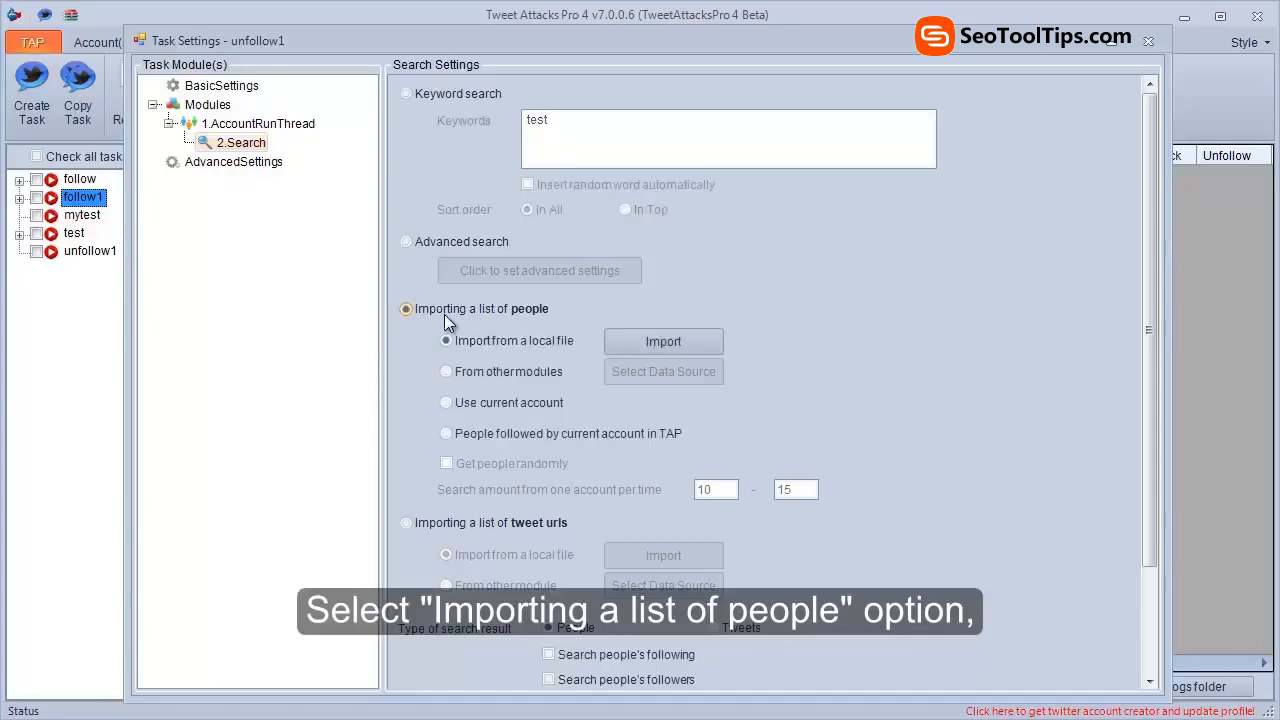
click(459, 405)
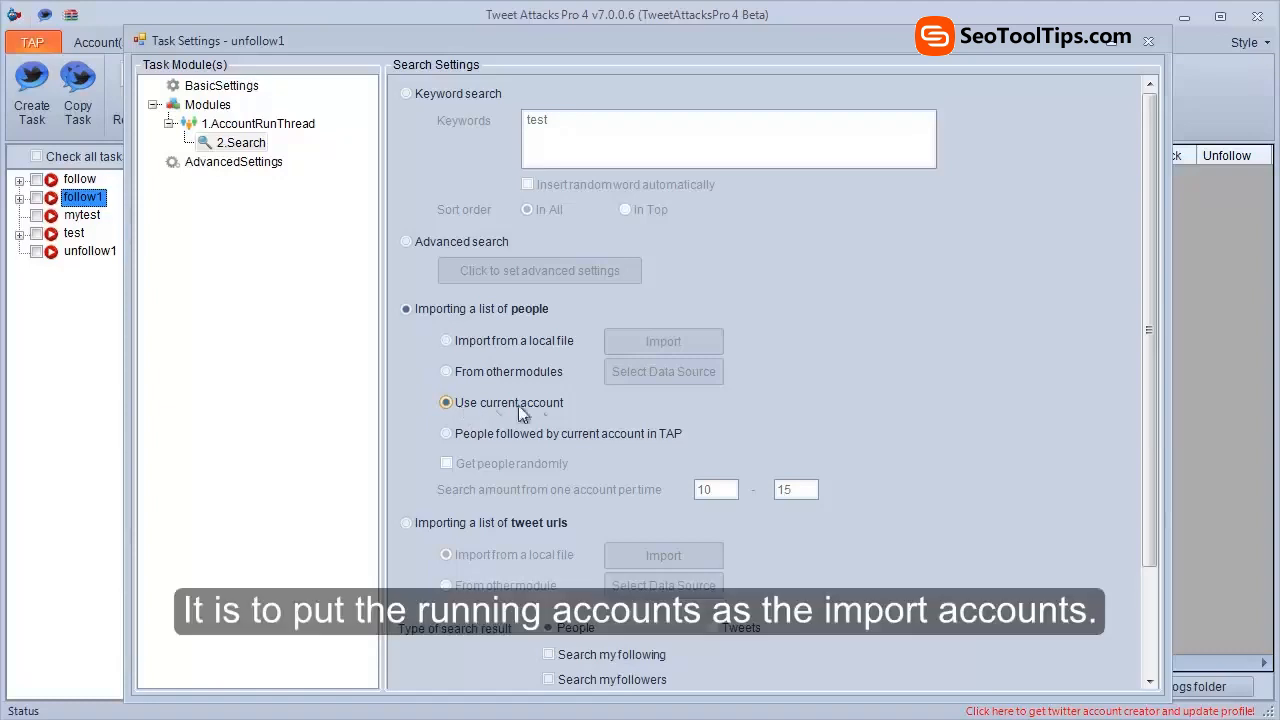
drag(1154, 432, 1156, 557)
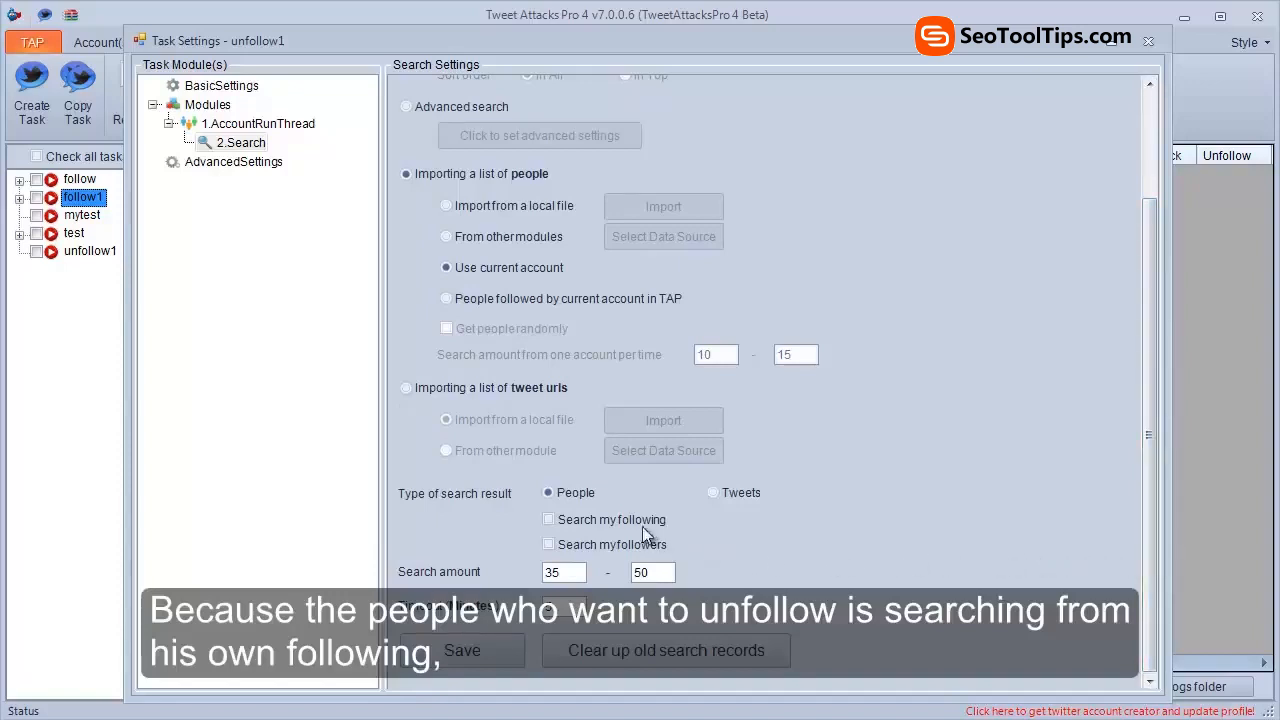
click(591, 519)
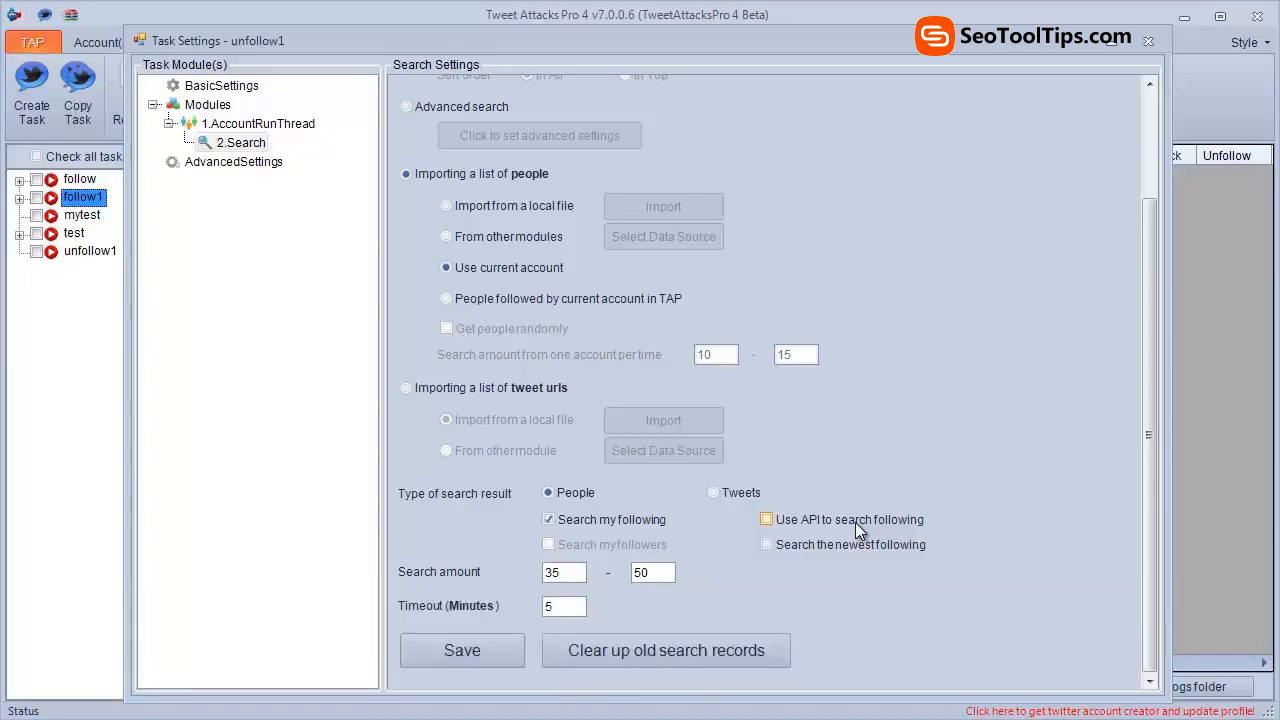
click(785, 527)
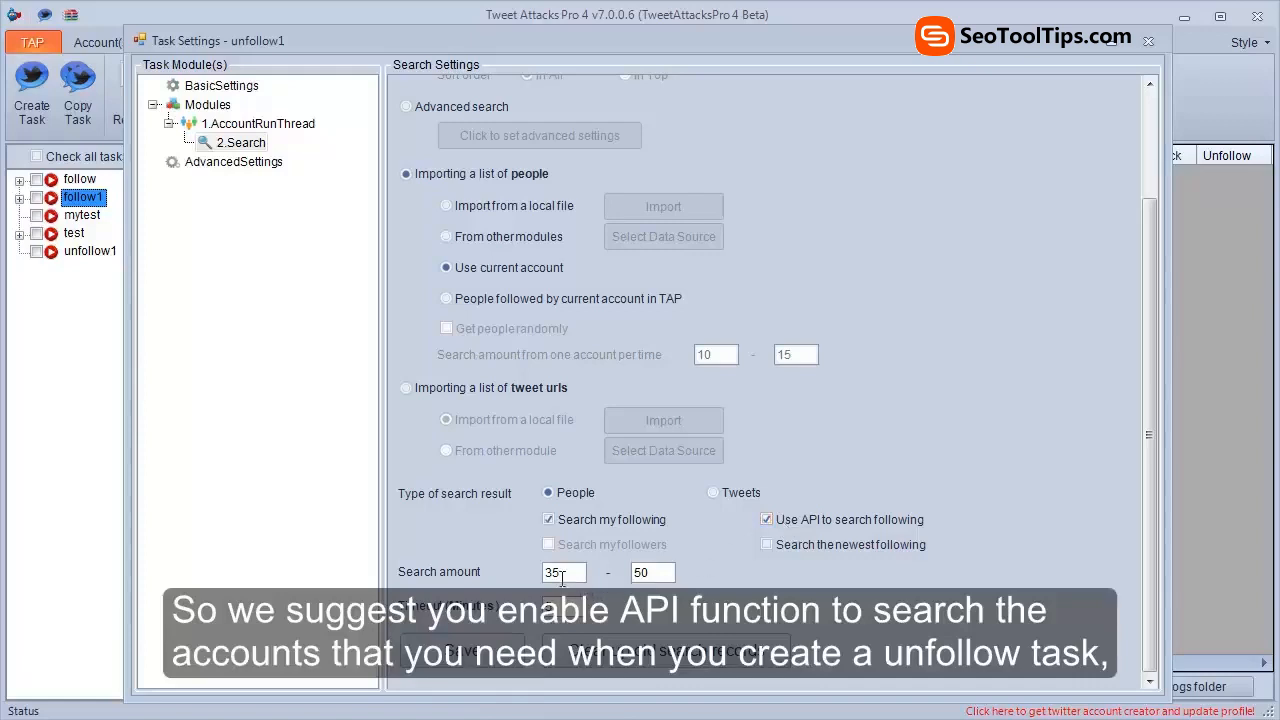
Step: Set the nested Search module's search amount to 25 - 30 and save its settings
drag(554, 574, 544, 576)
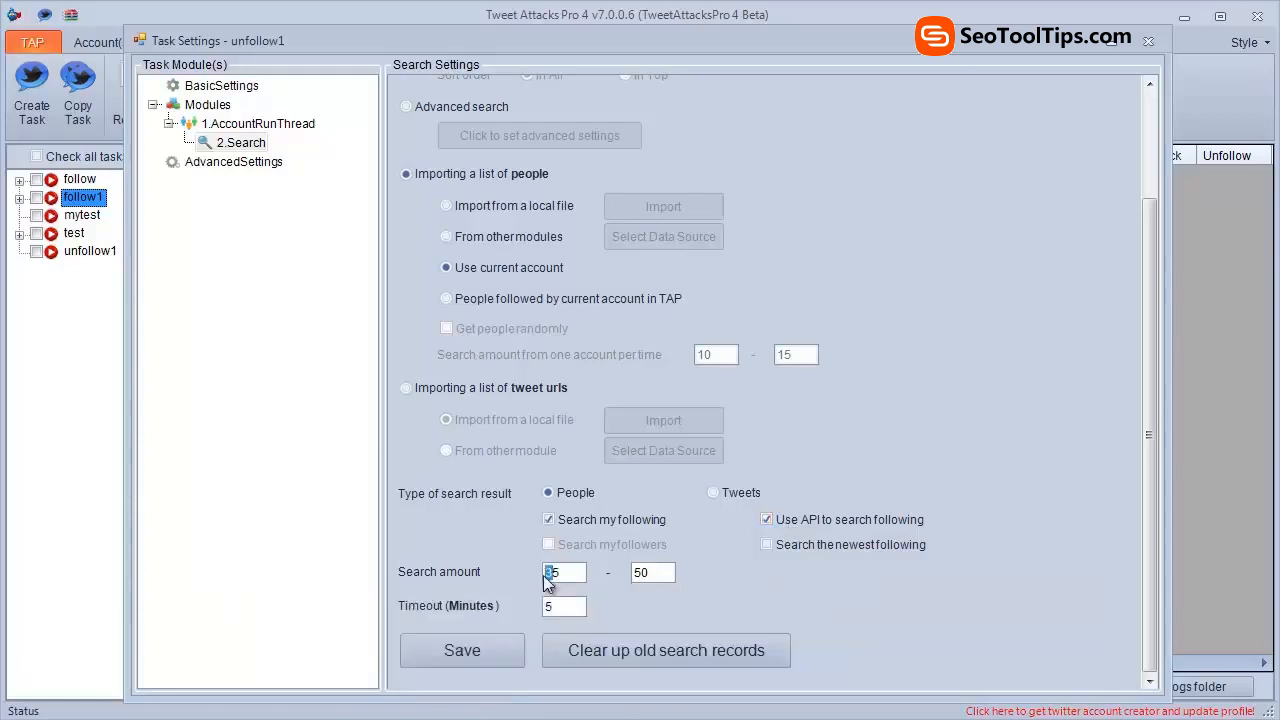
text(2)
drag(643, 574, 633, 574)
text(3)
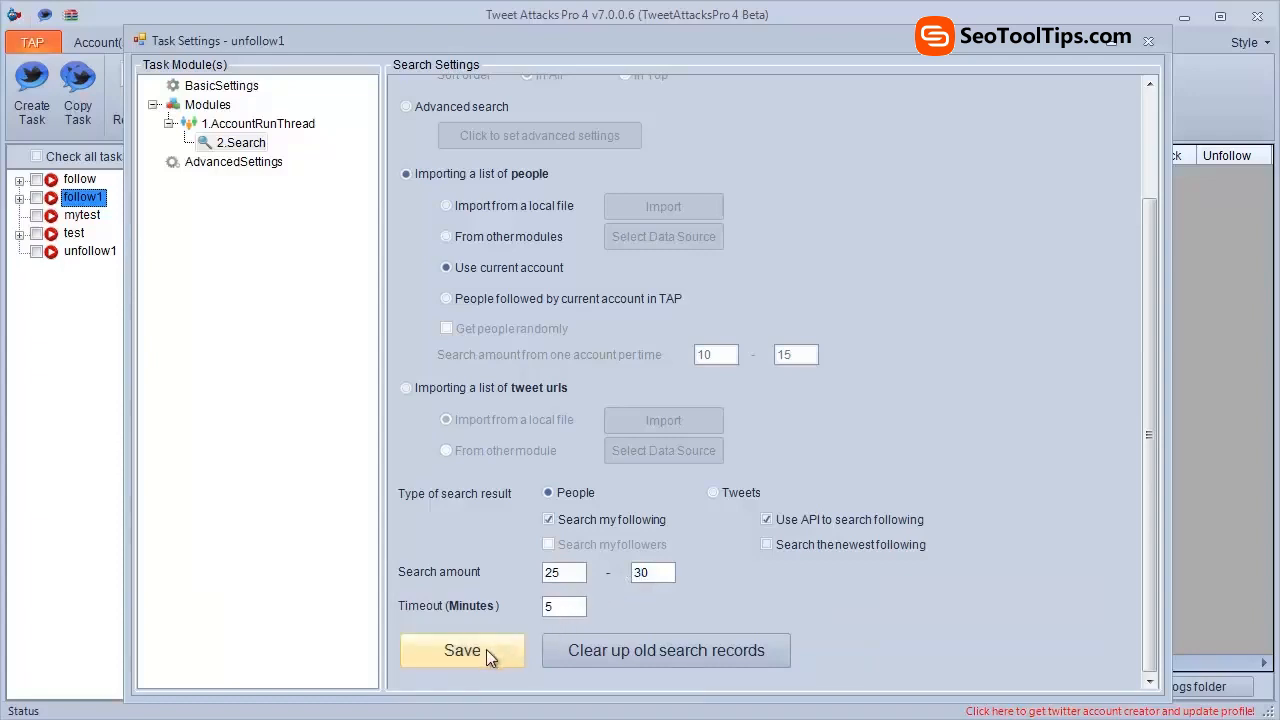
click(486, 650)
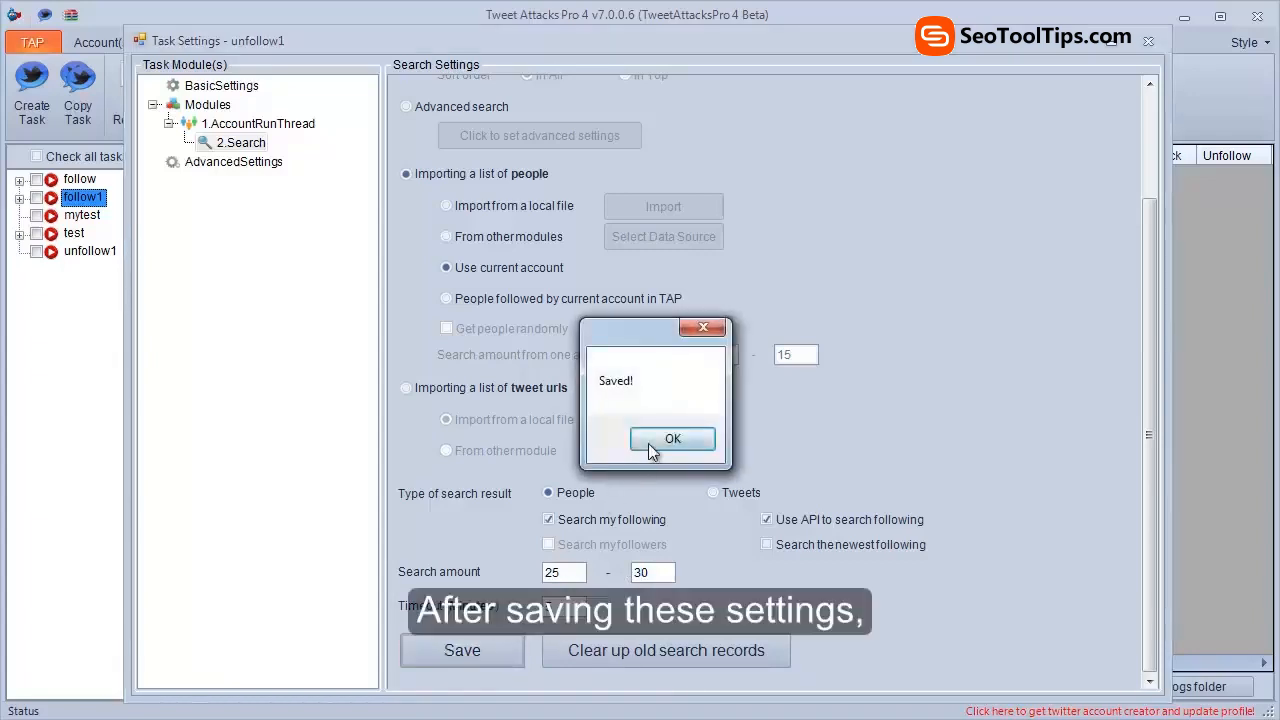
Step: Add a Filter module inside the AccountRunThread module of the unfollow1 task
click(648, 443)
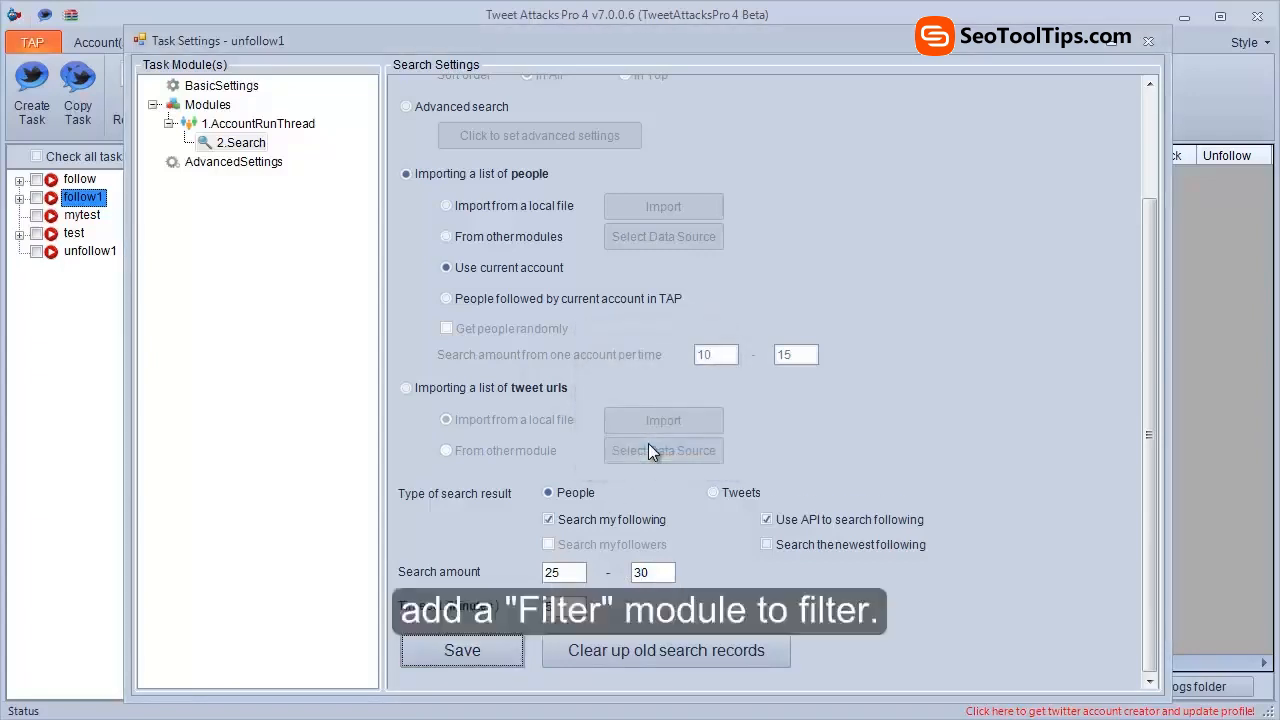
right_click(275, 127)
mouse_move(344, 143)
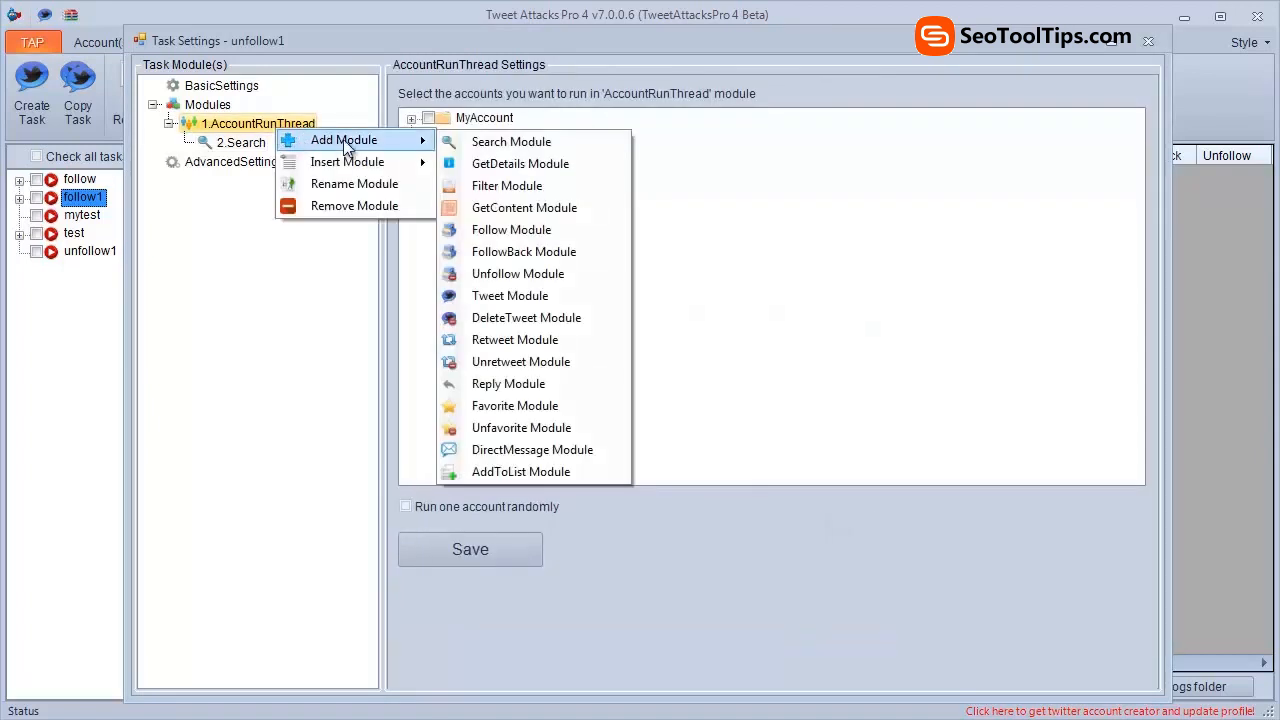
click(489, 186)
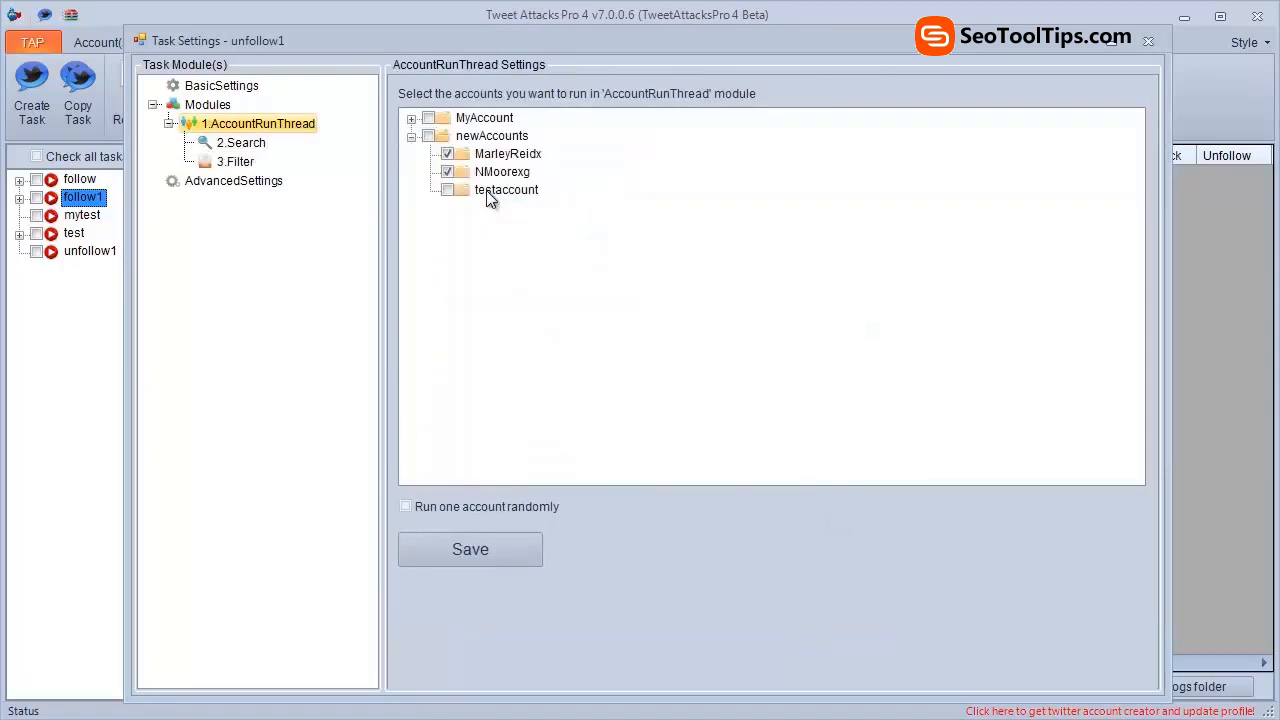
Step: Set the new Filter module's data source to the 2.Search module
click(238, 163)
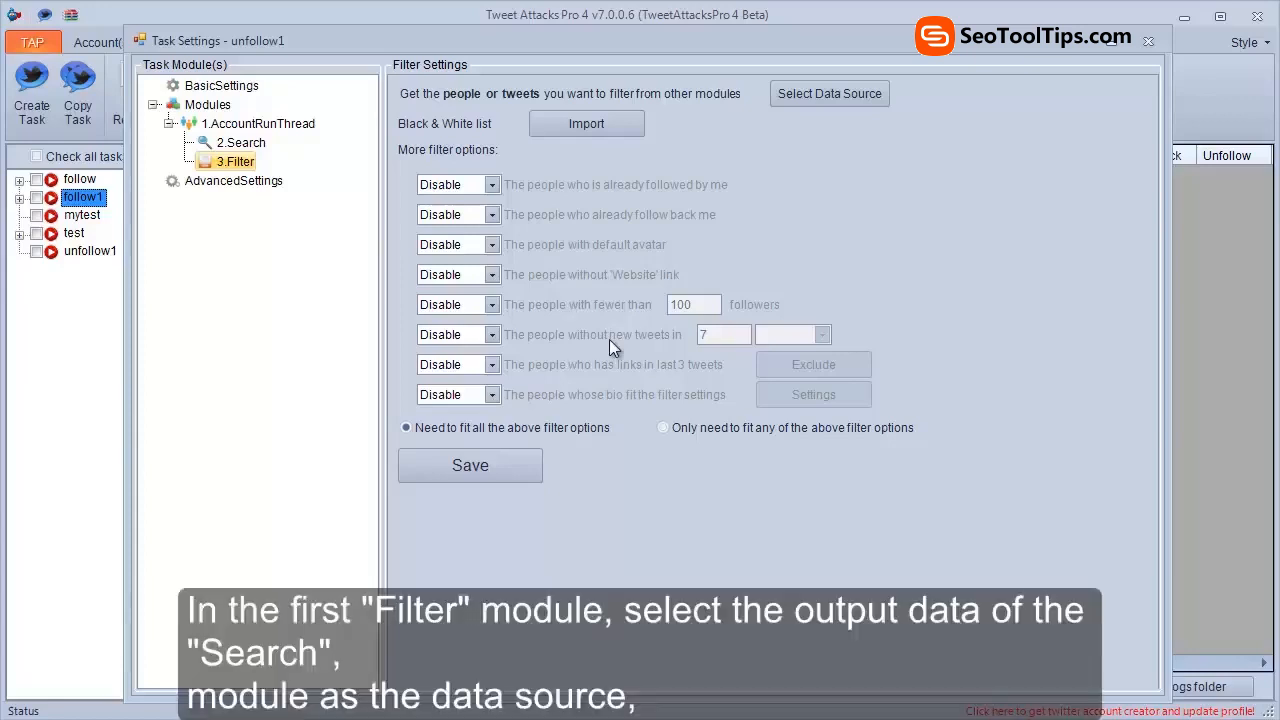
click(812, 100)
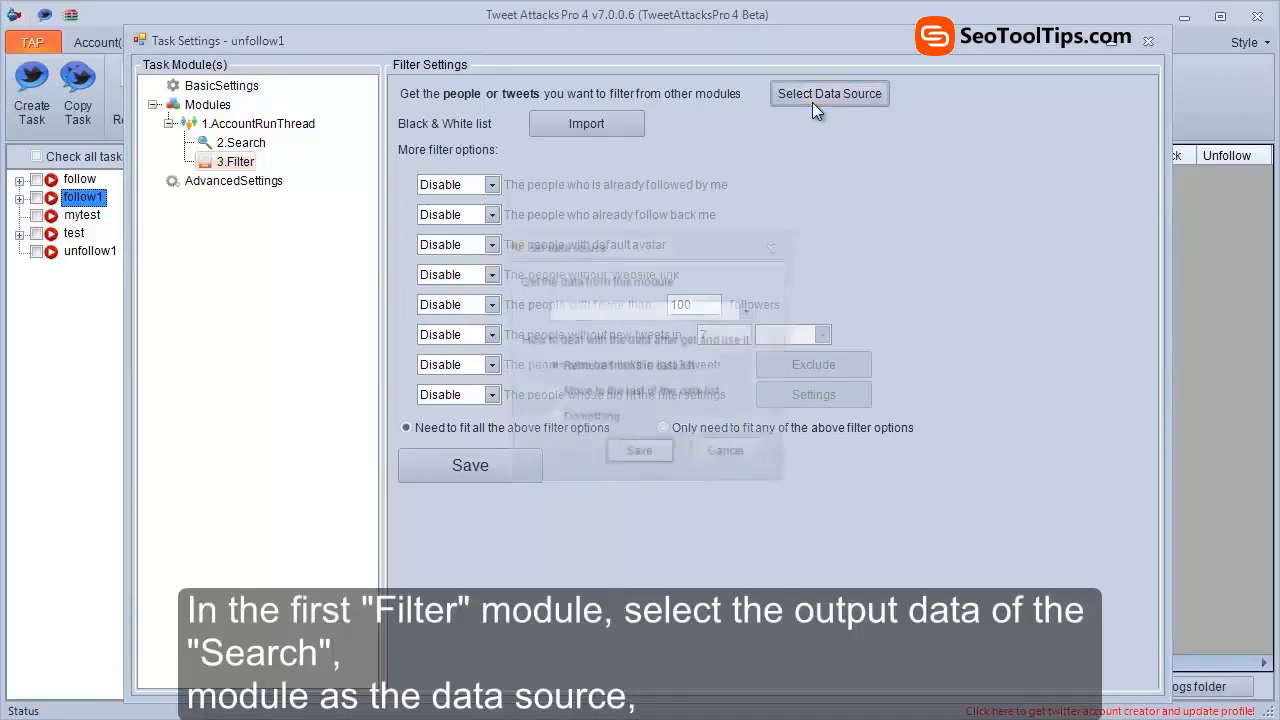
click(750, 311)
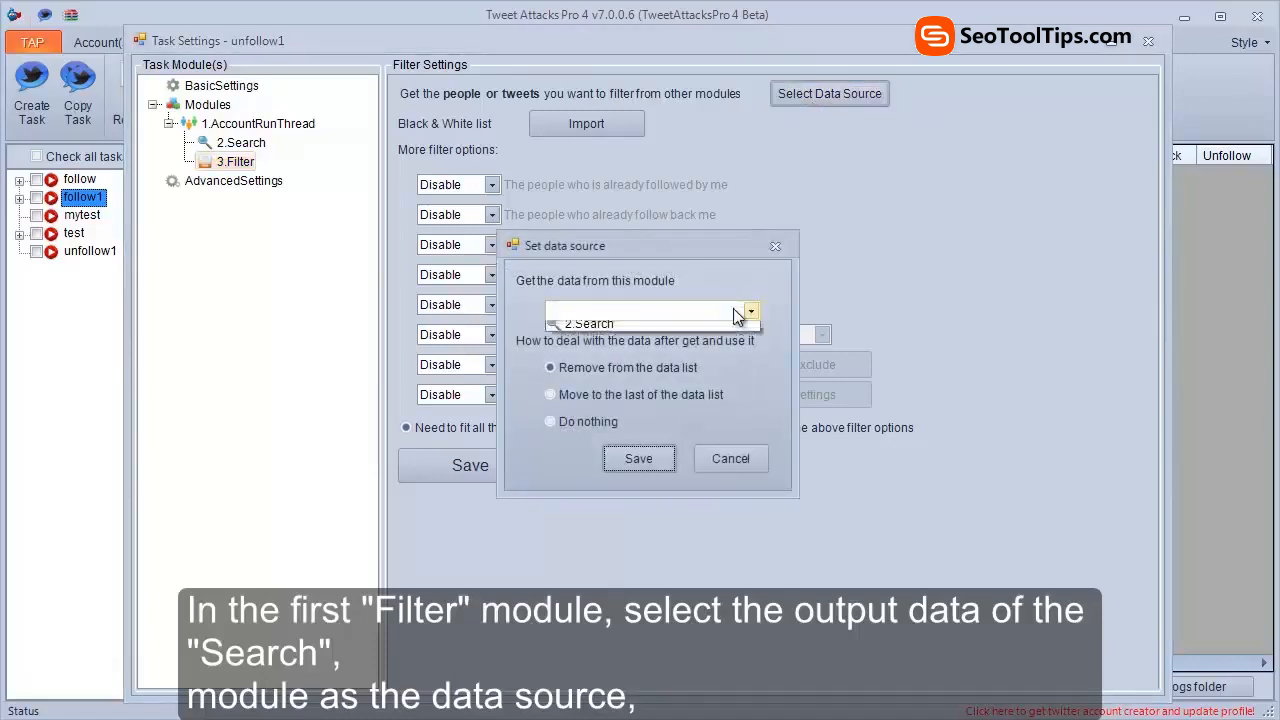
click(713, 329)
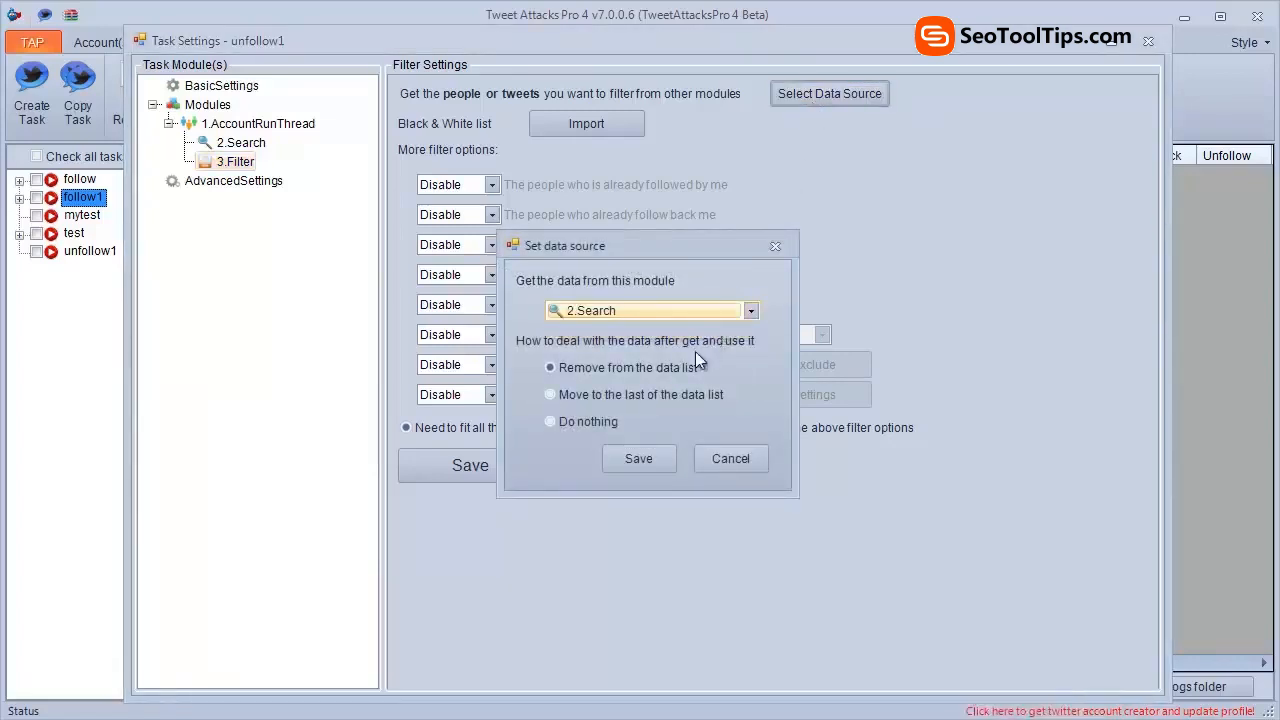
click(638, 458)
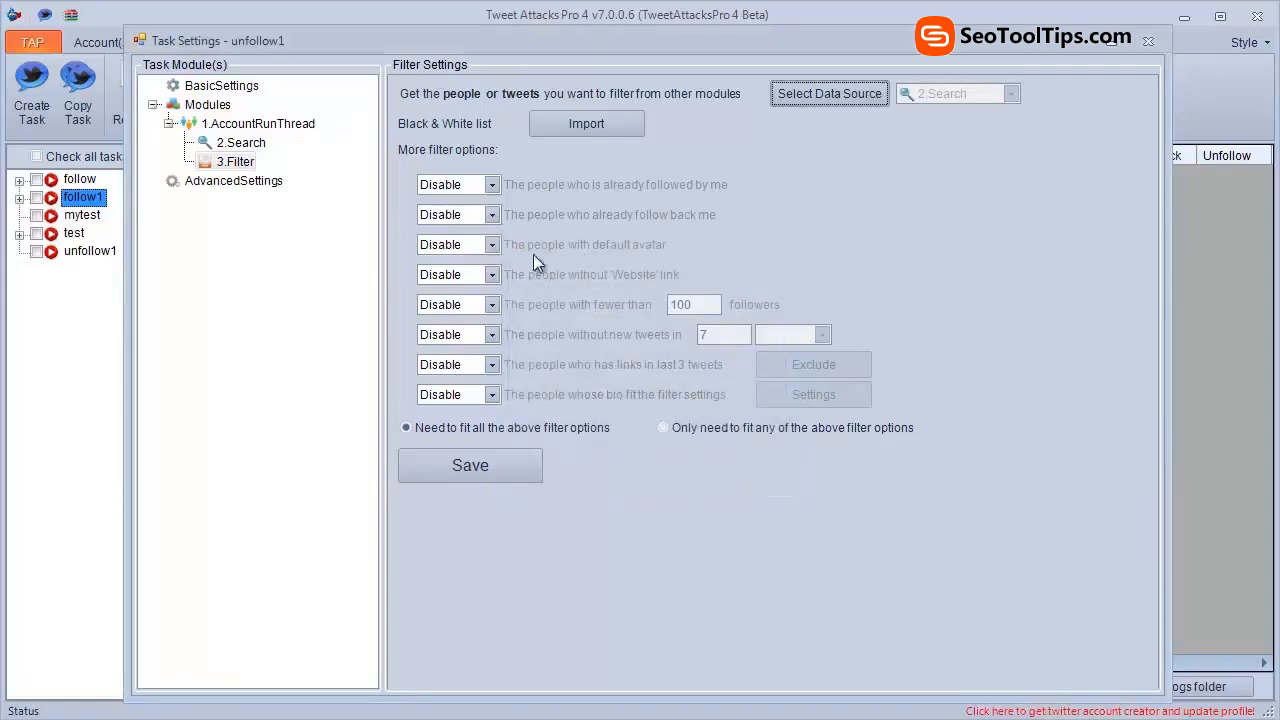
Step: Exclude the people who already follow back in the first Filter module and save its settings
click(491, 214)
click(485, 248)
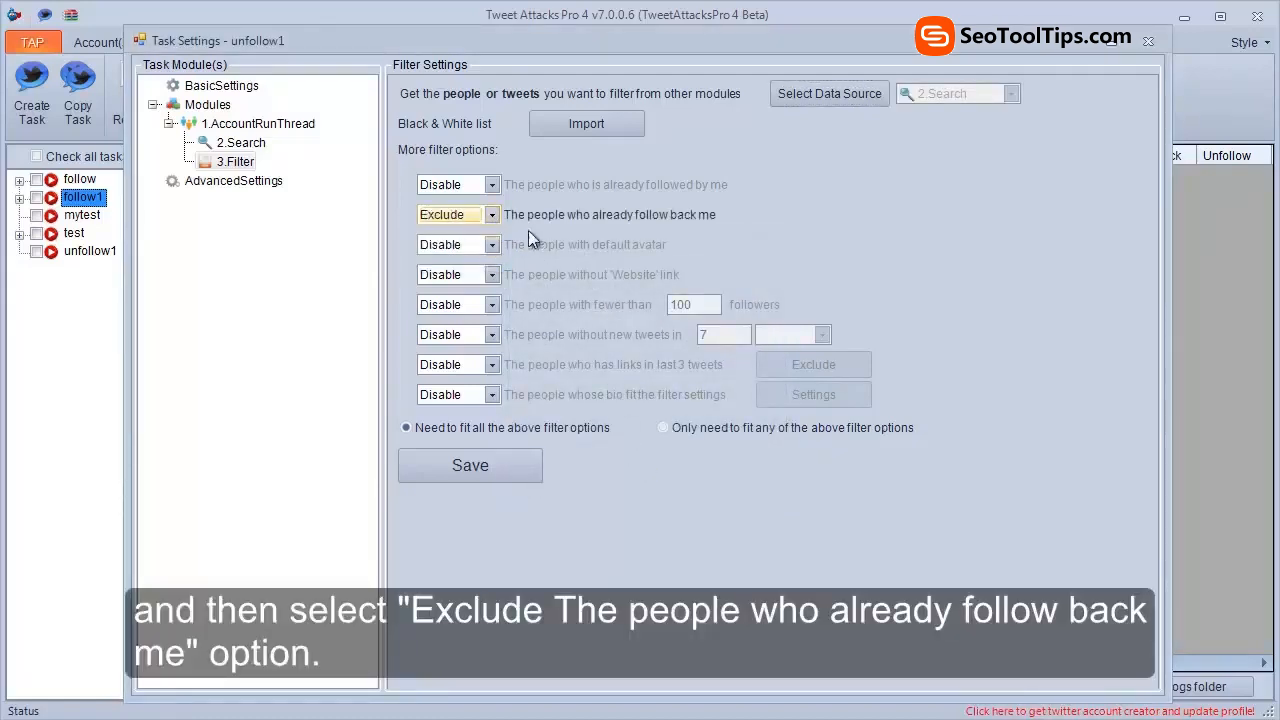
click(469, 464)
click(672, 441)
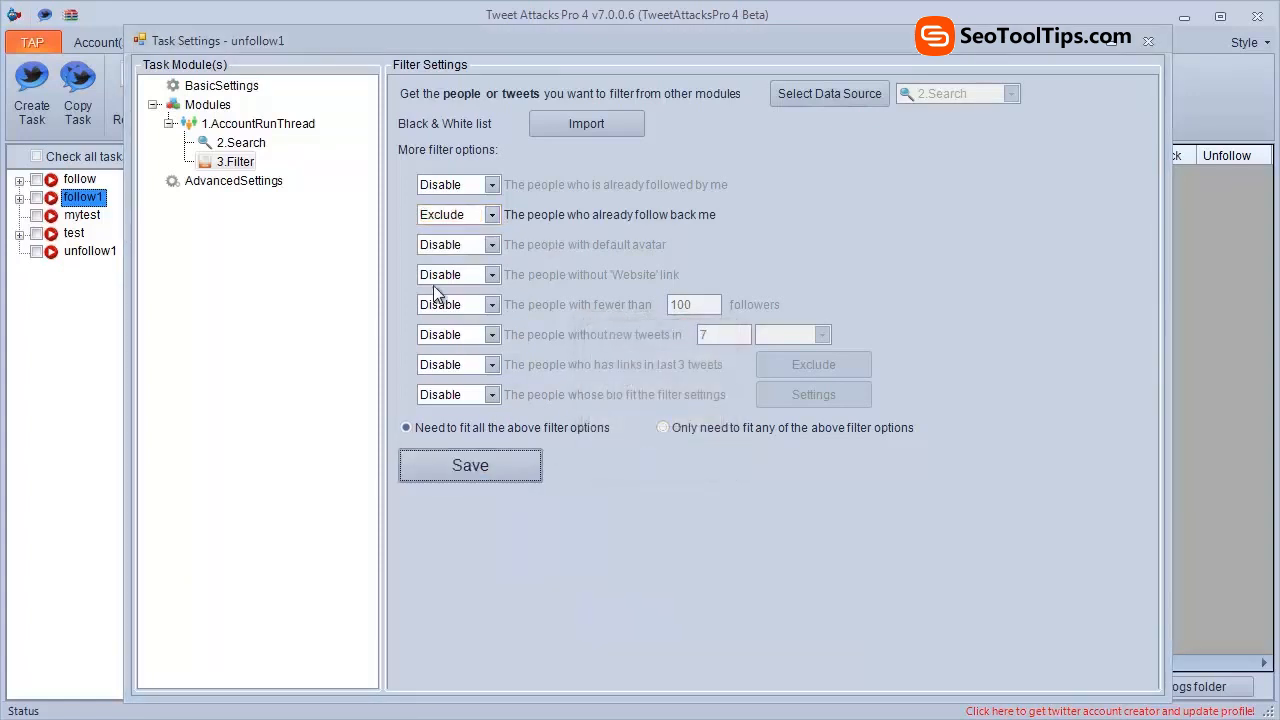
Step: Add a second Filter module inside the AccountRunThread module
click(264, 123)
right_click(268, 122)
mouse_move(330, 131)
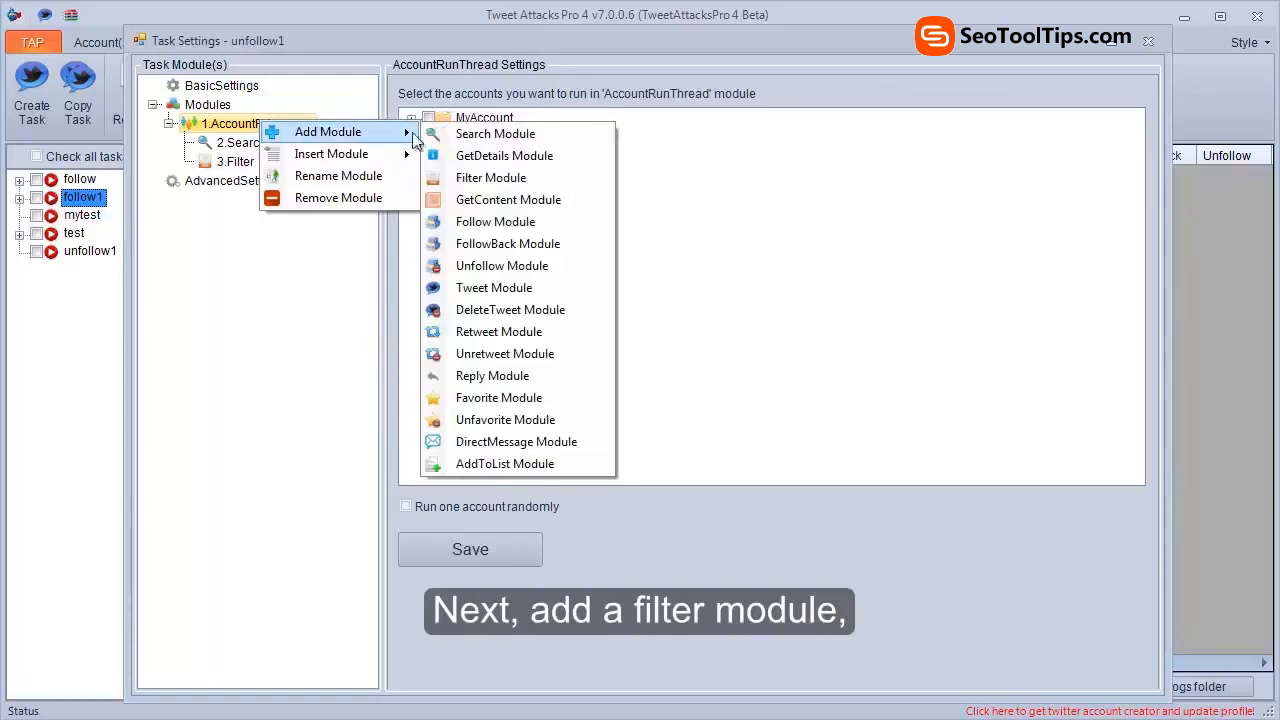
click(490, 174)
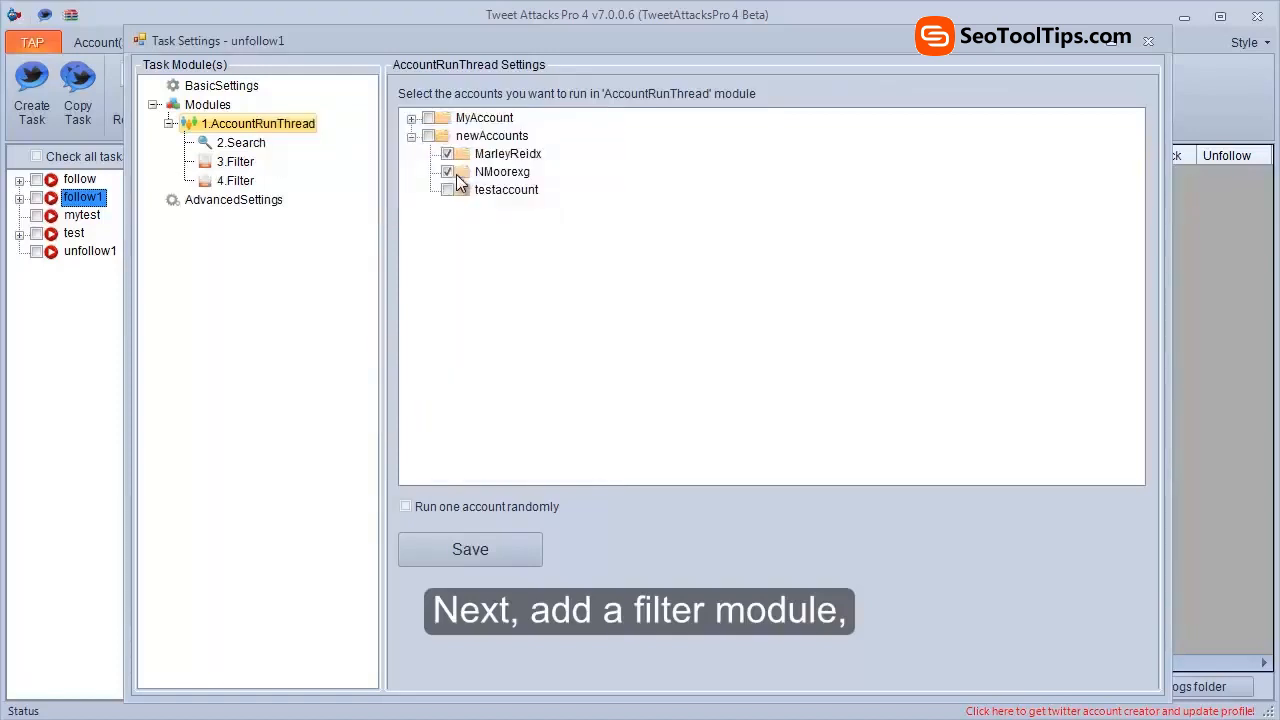
Step: Set the second Filter module's data source to the 3.Filter module
click(240, 180)
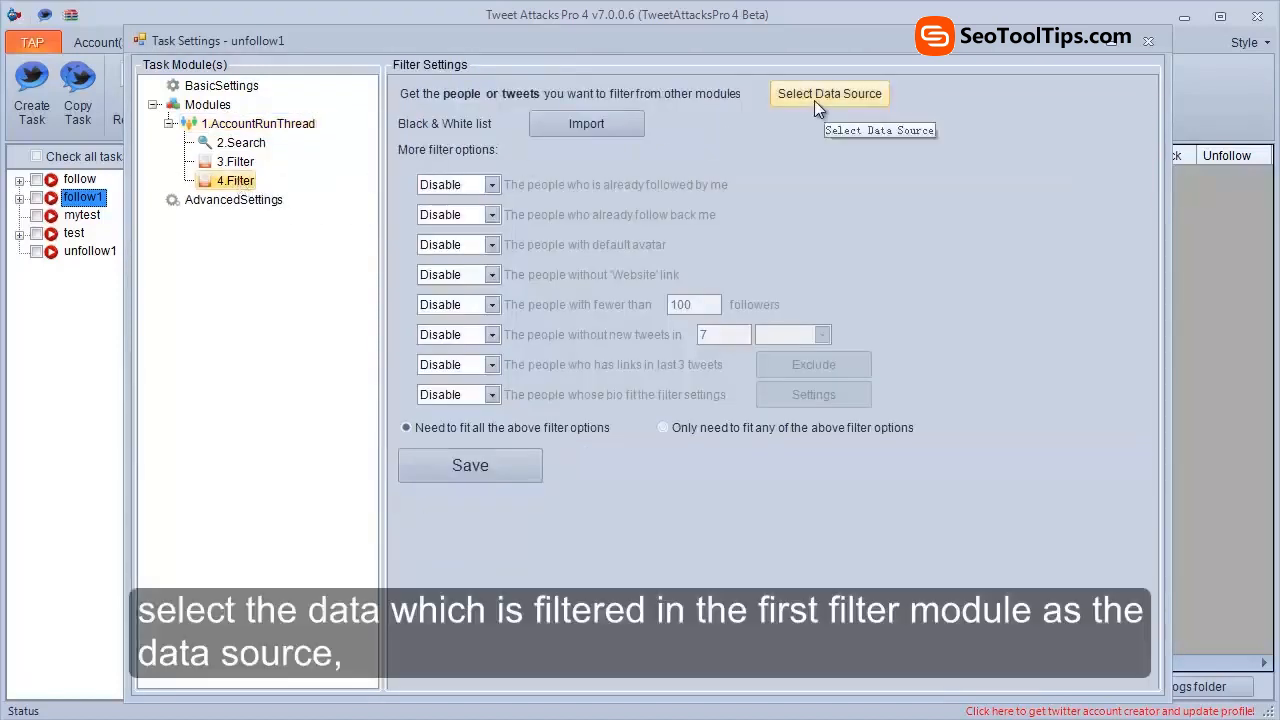
click(814, 100)
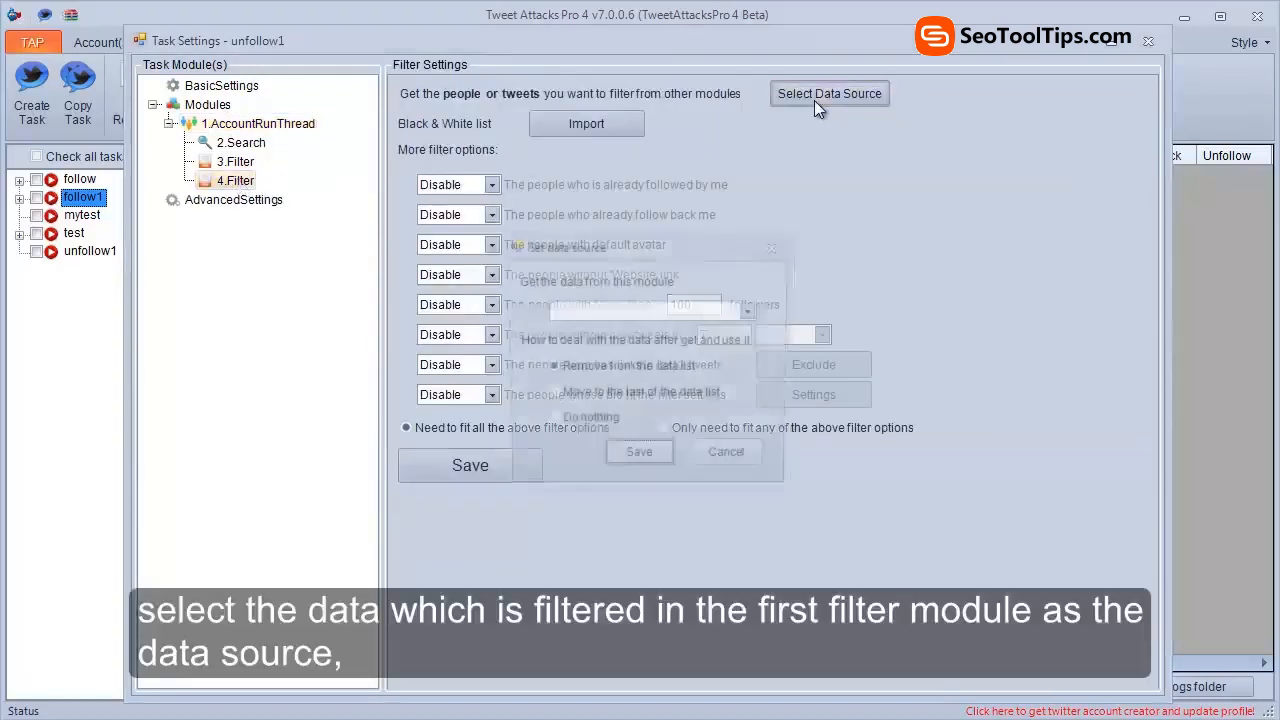
click(735, 309)
click(699, 345)
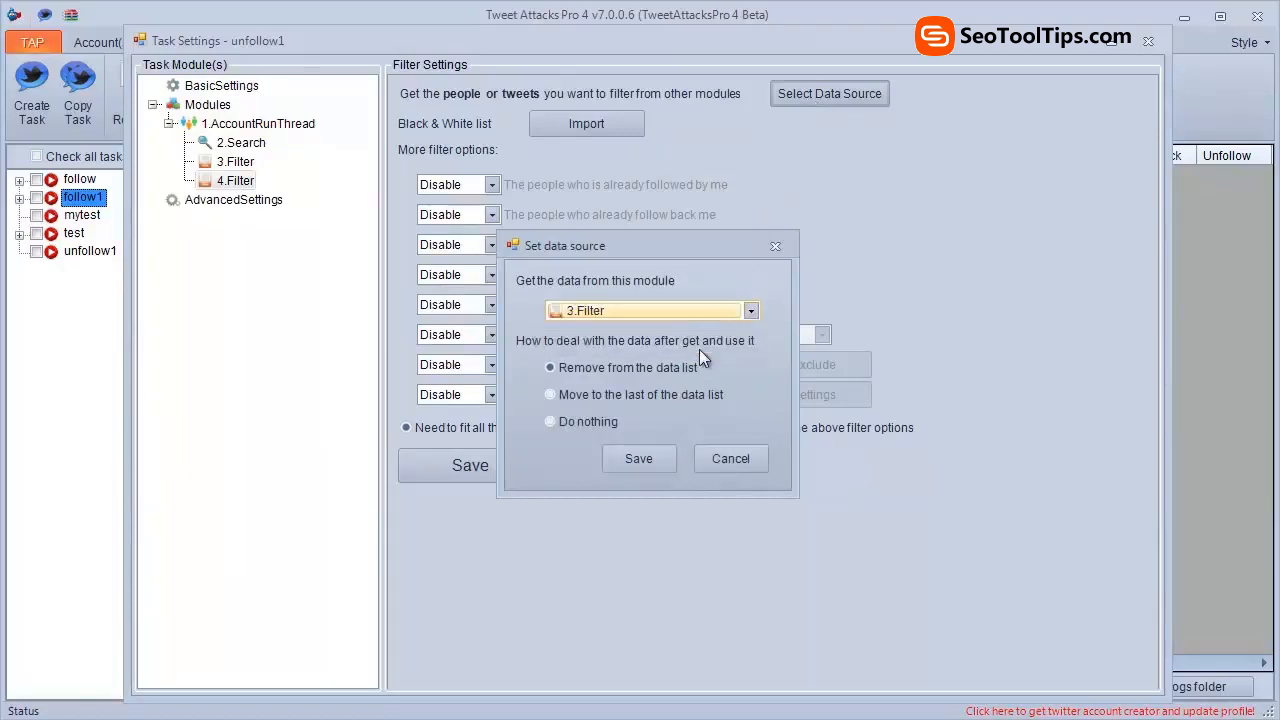
click(636, 458)
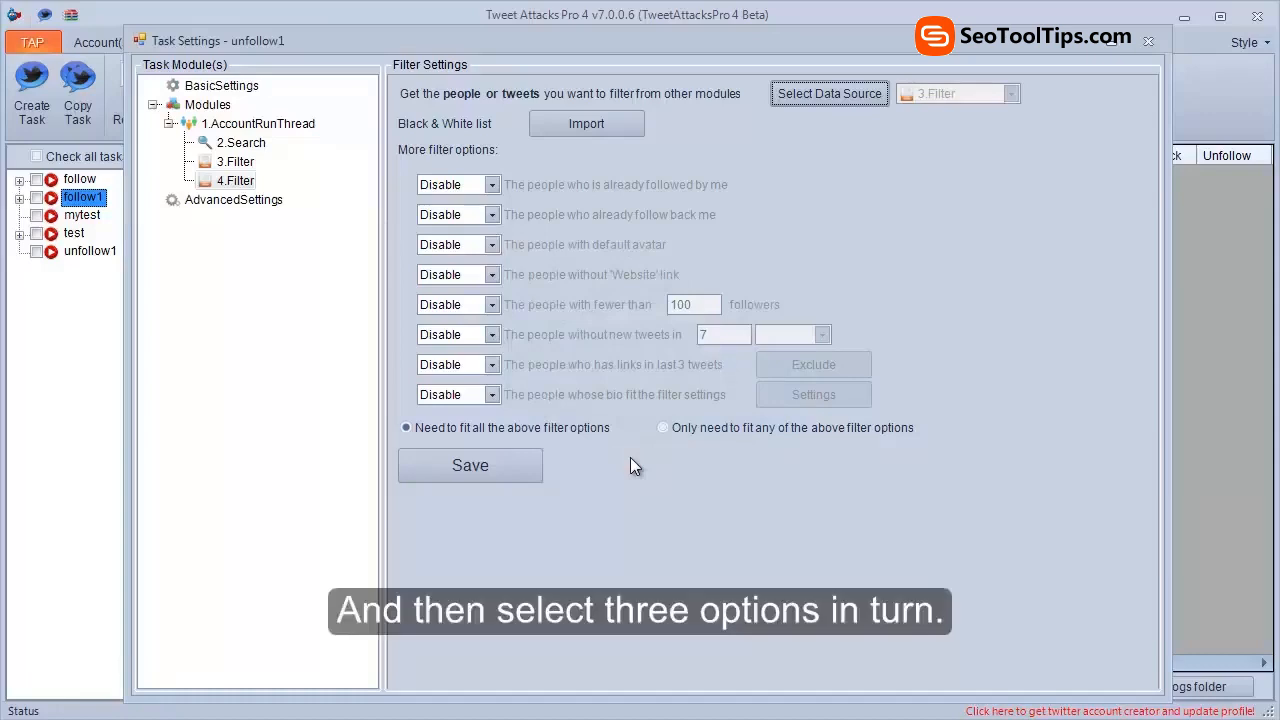
Step: Include people with a default avatar and people with fewer than 200 followers in the second Filter module
click(496, 247)
click(478, 292)
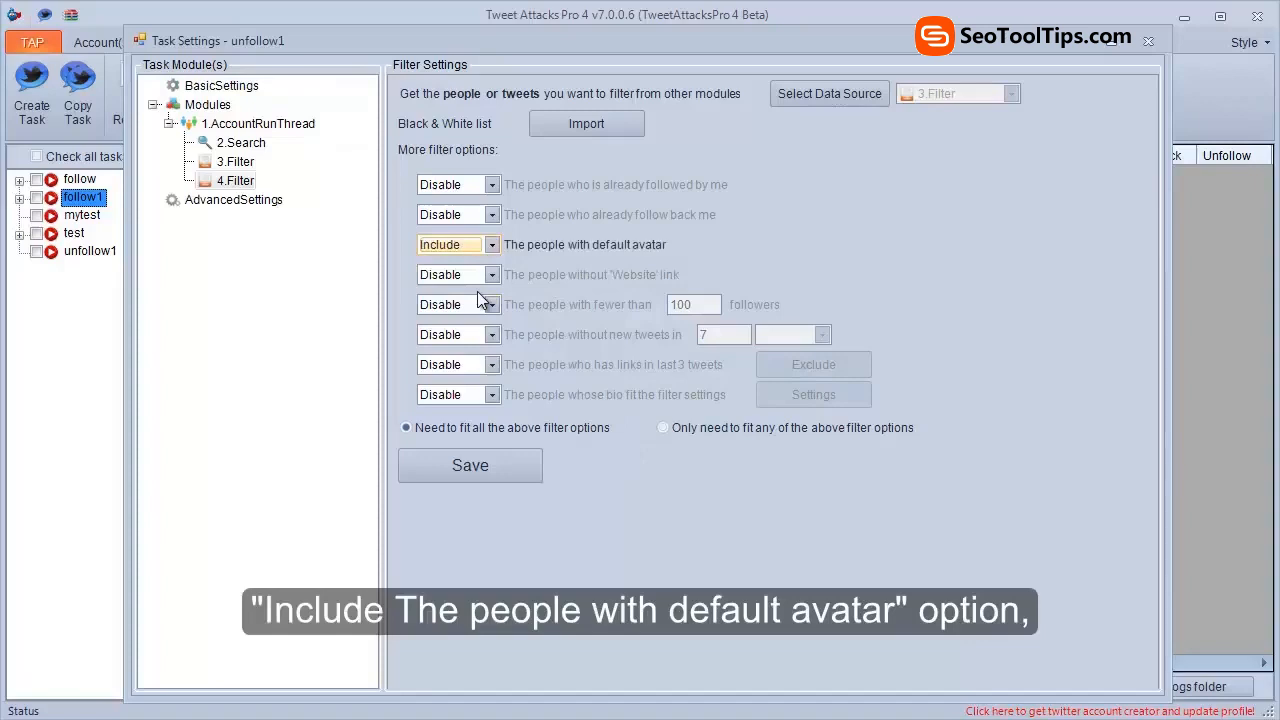
click(492, 304)
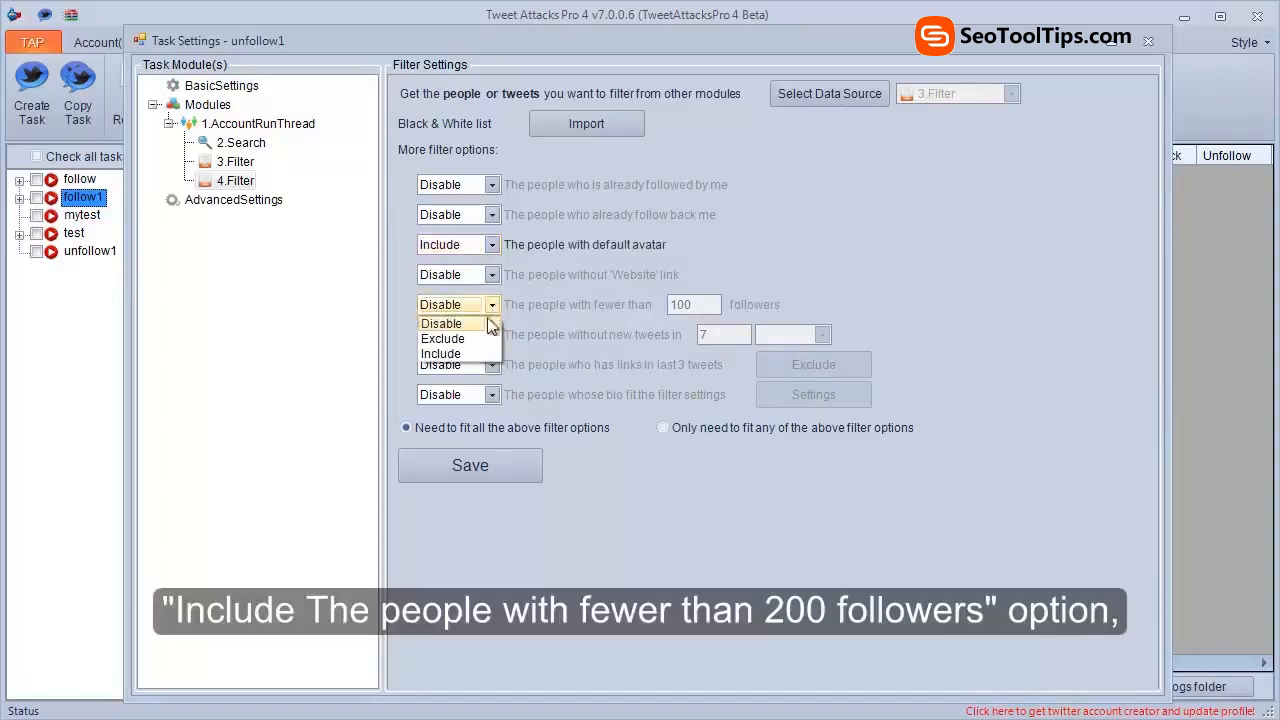
click(473, 349)
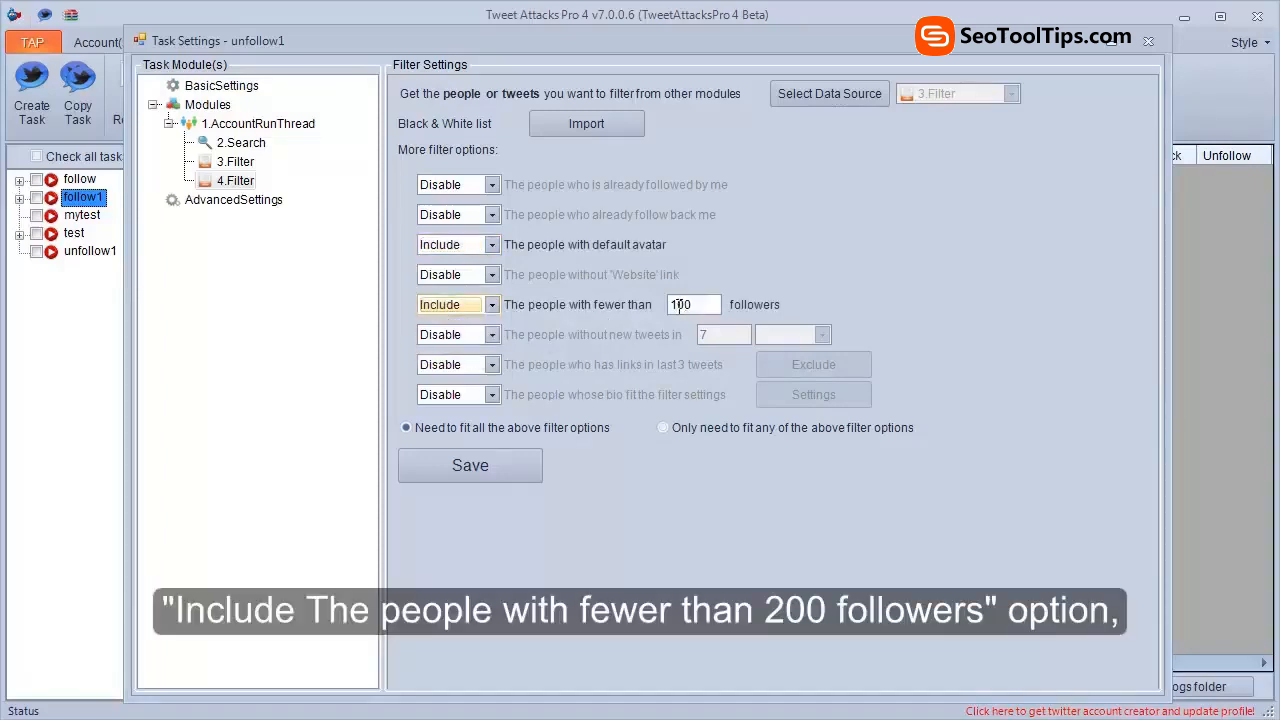
drag(680, 306, 668, 308)
text(2)
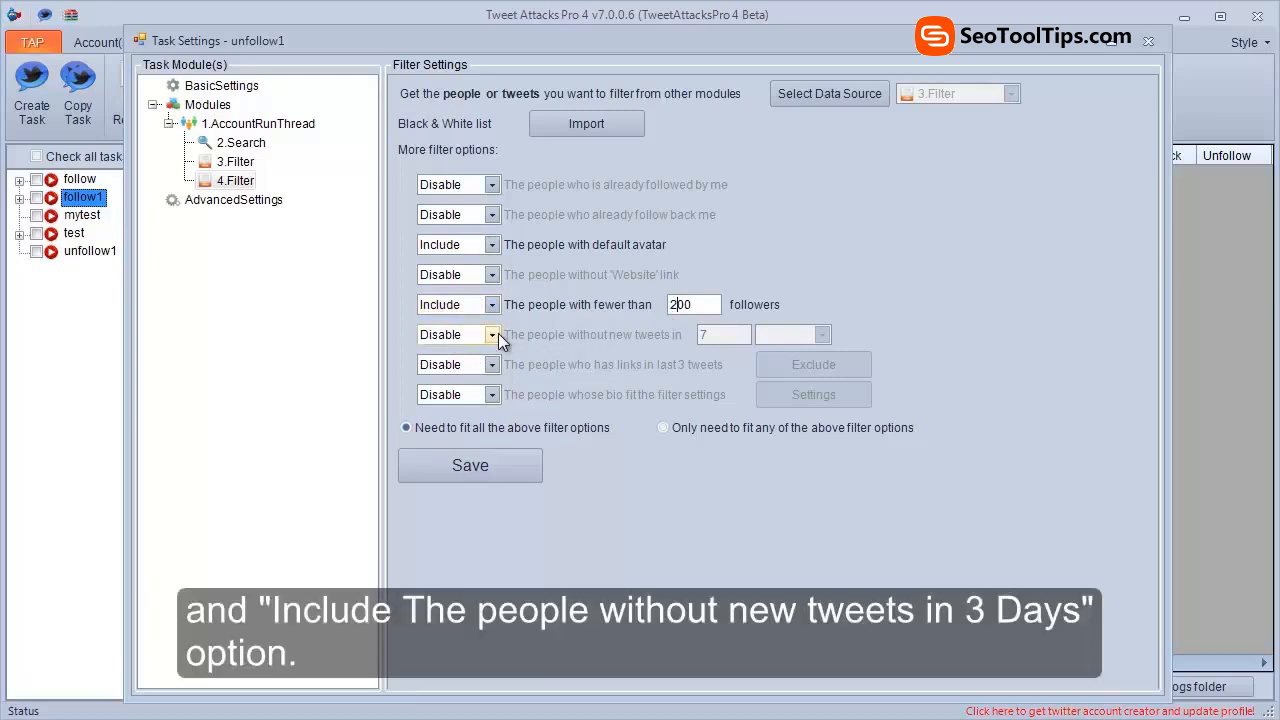
Step: Include people without new tweets in 3 Days in the second Filter module
click(492, 334)
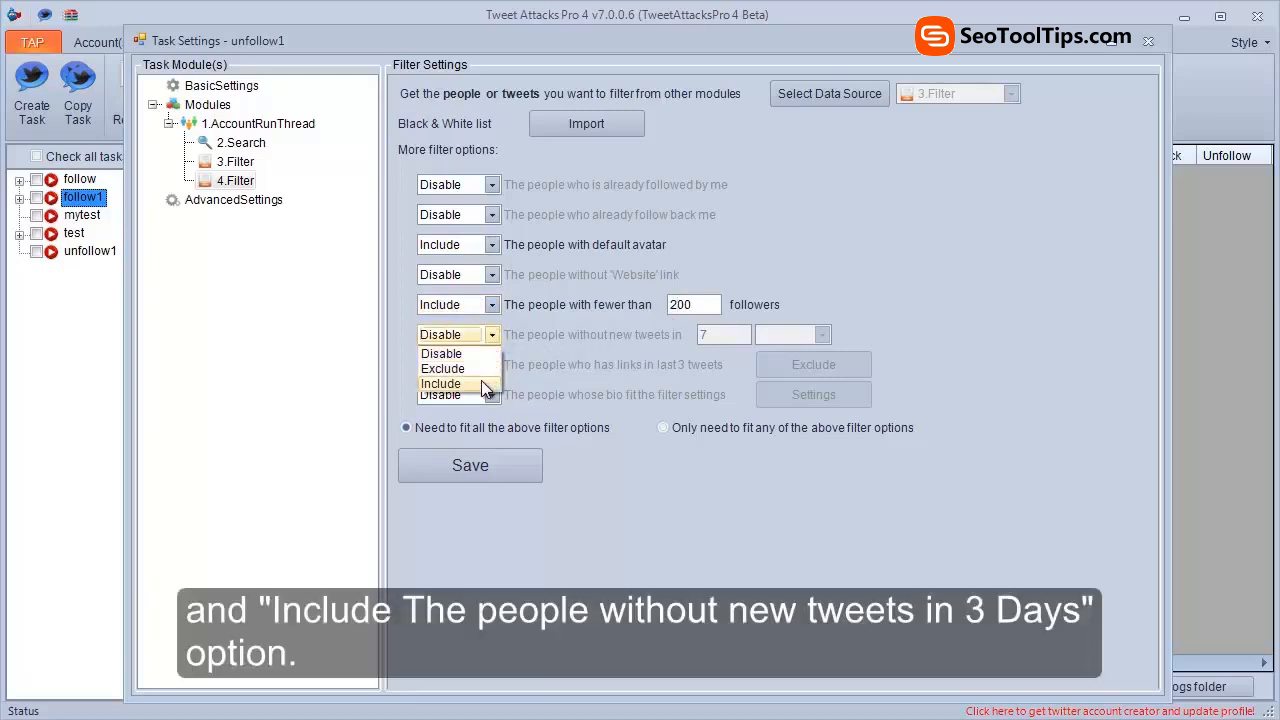
click(481, 380)
drag(718, 338, 702, 343)
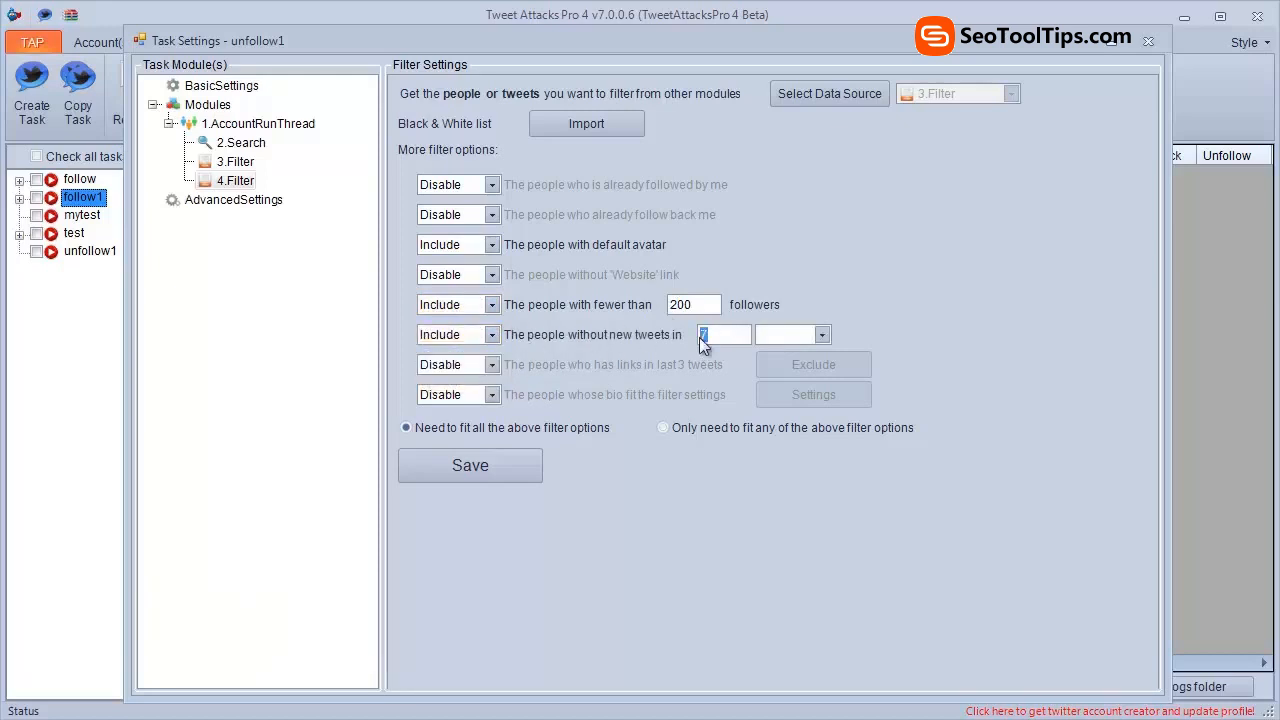
text(3)
click(800, 337)
click(784, 355)
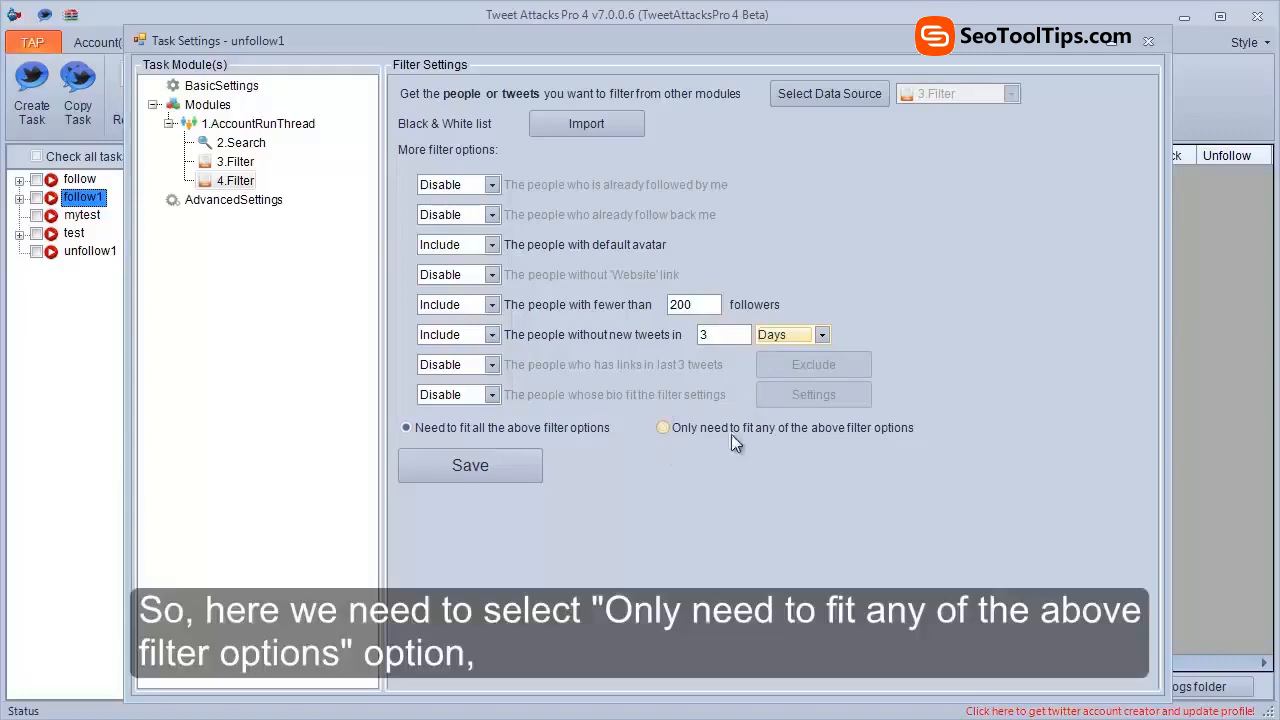
Step: Make the second Filter module only need to fit any of its filter options and save its settings
click(664, 428)
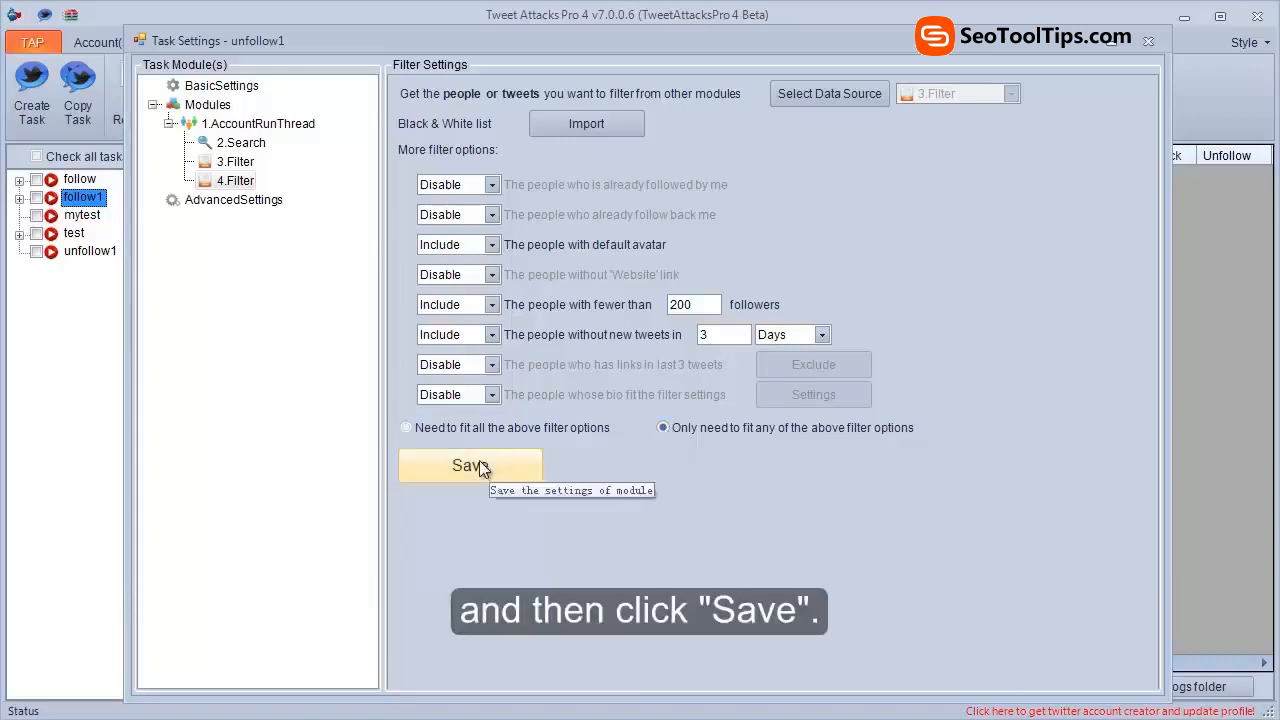
click(480, 462)
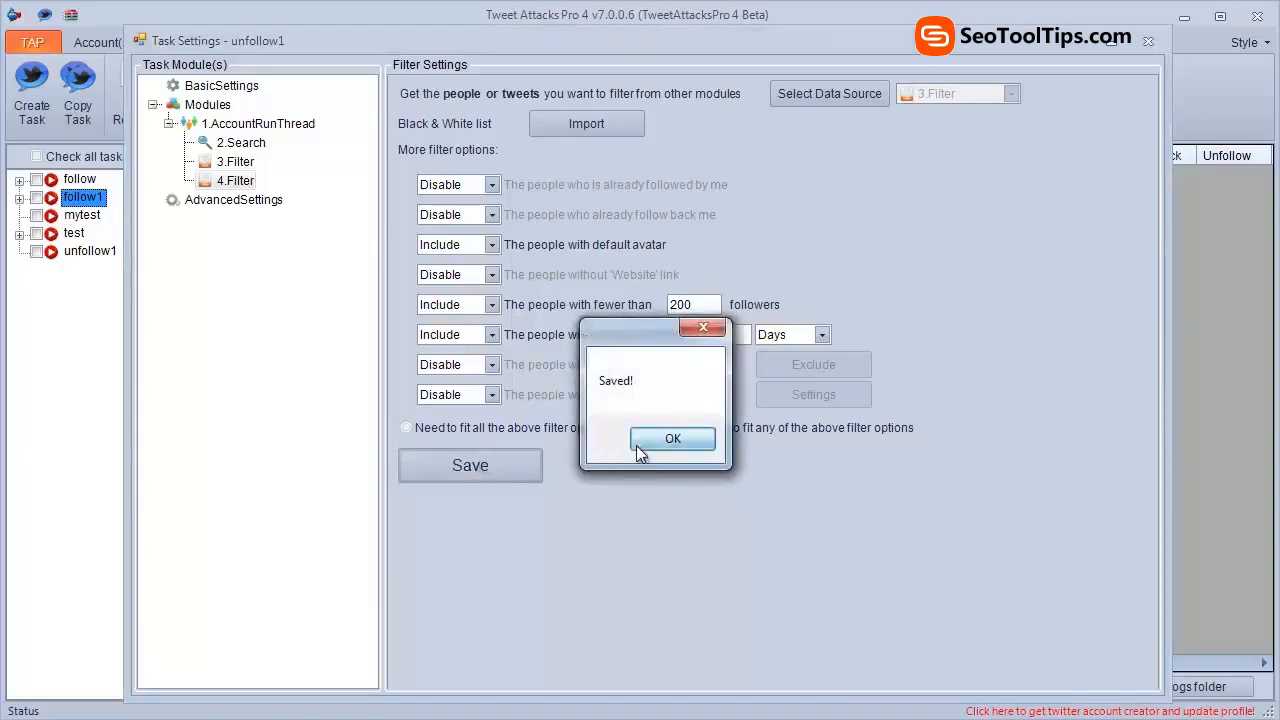
click(640, 448)
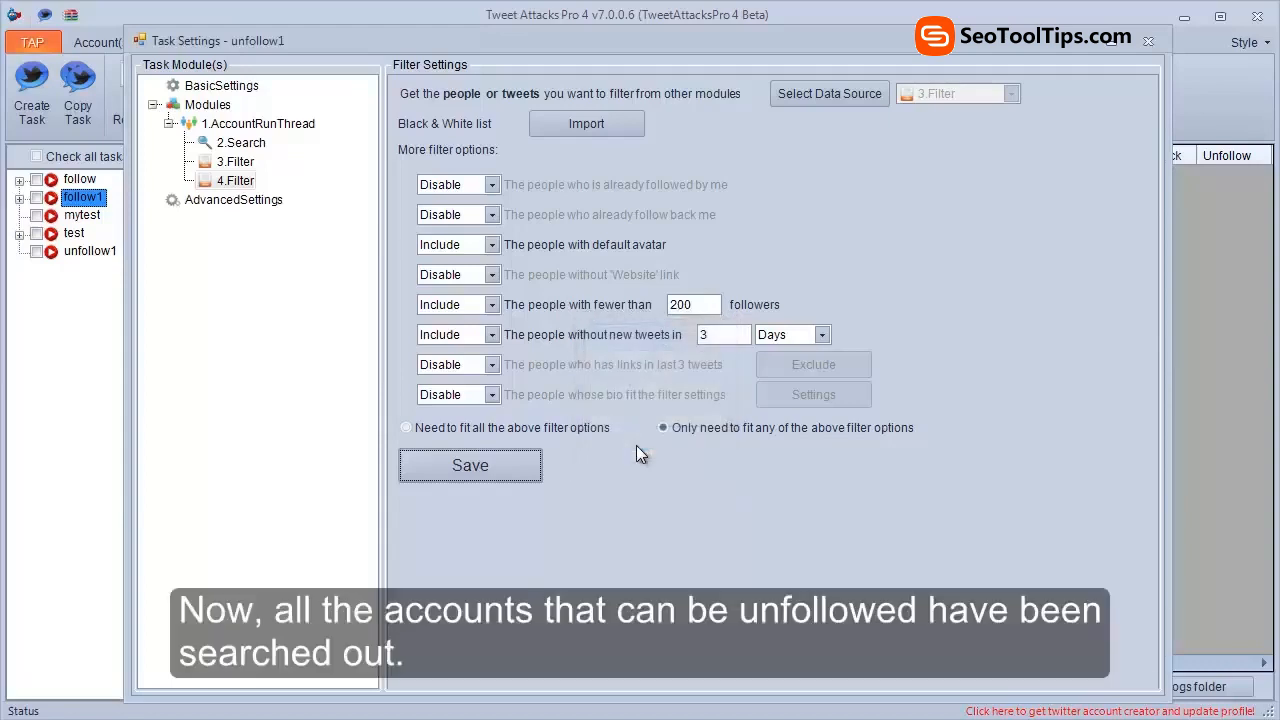
Step: Add an Unfollow module inside the AccountRunThread module
right_click(268, 127)
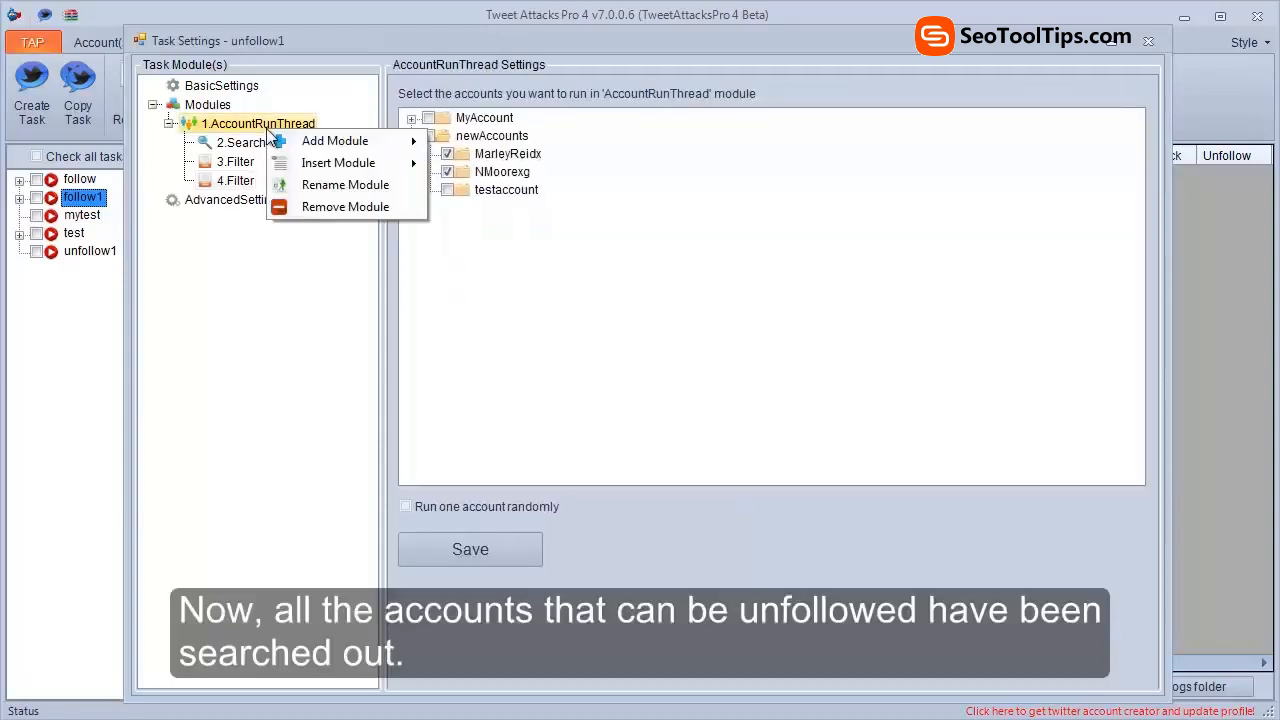
mouse_move(372, 143)
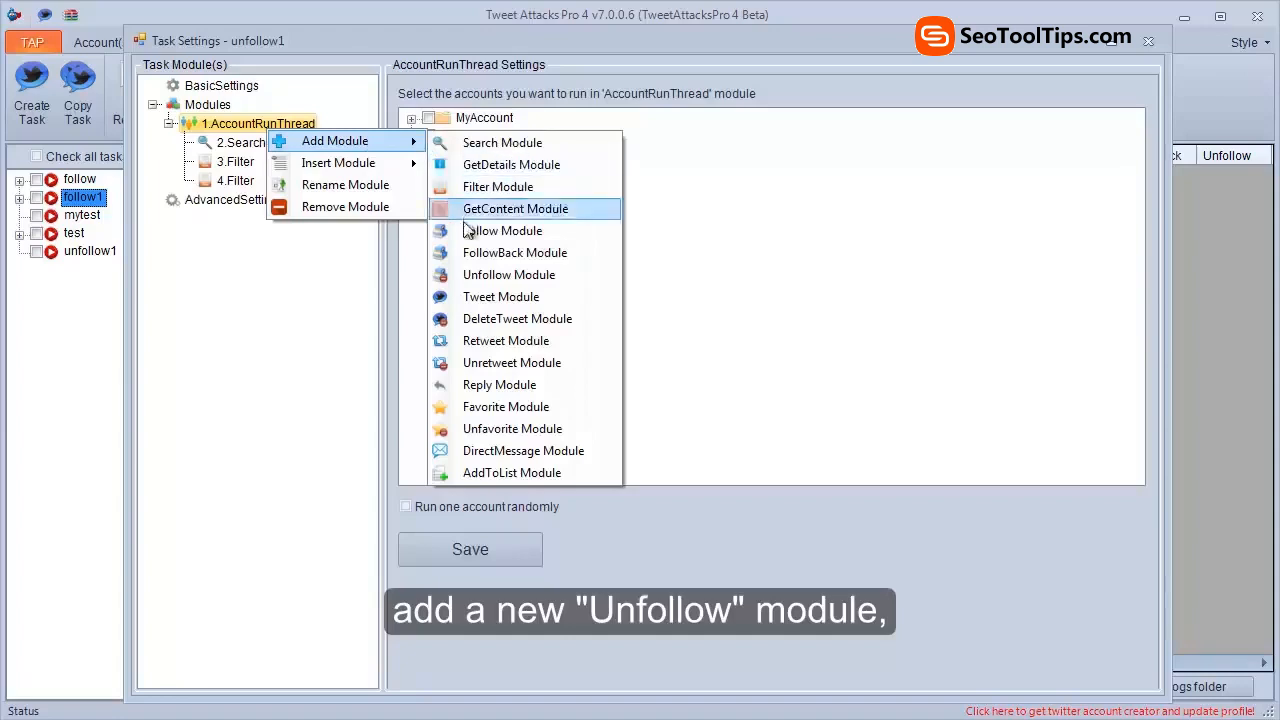
click(470, 275)
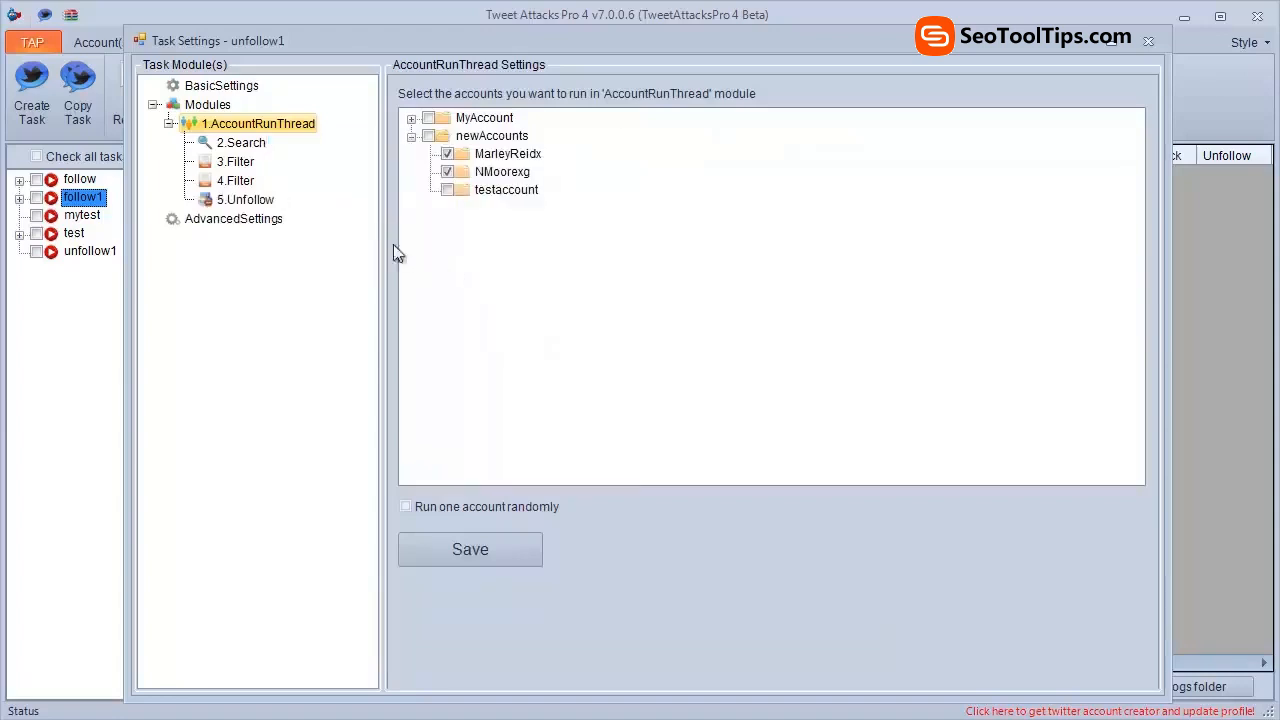
Step: Set the Unfollow module's data source to the 4.Filter module
click(254, 204)
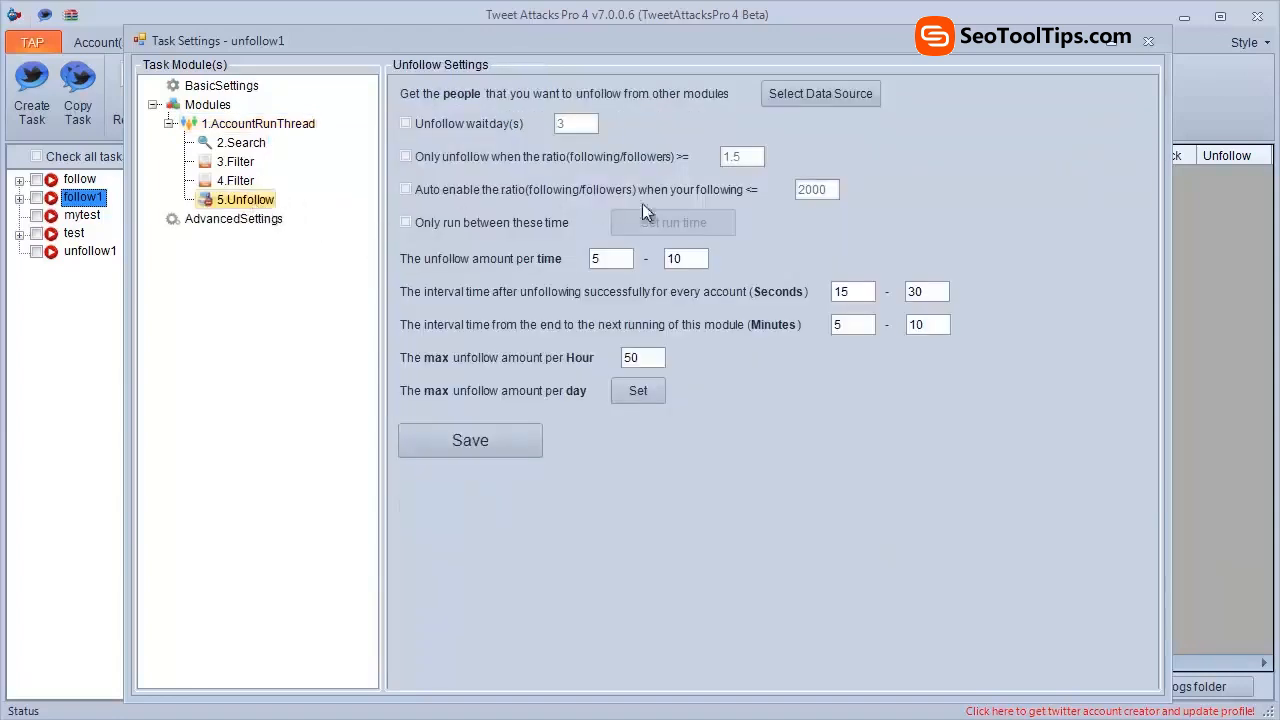
click(814, 92)
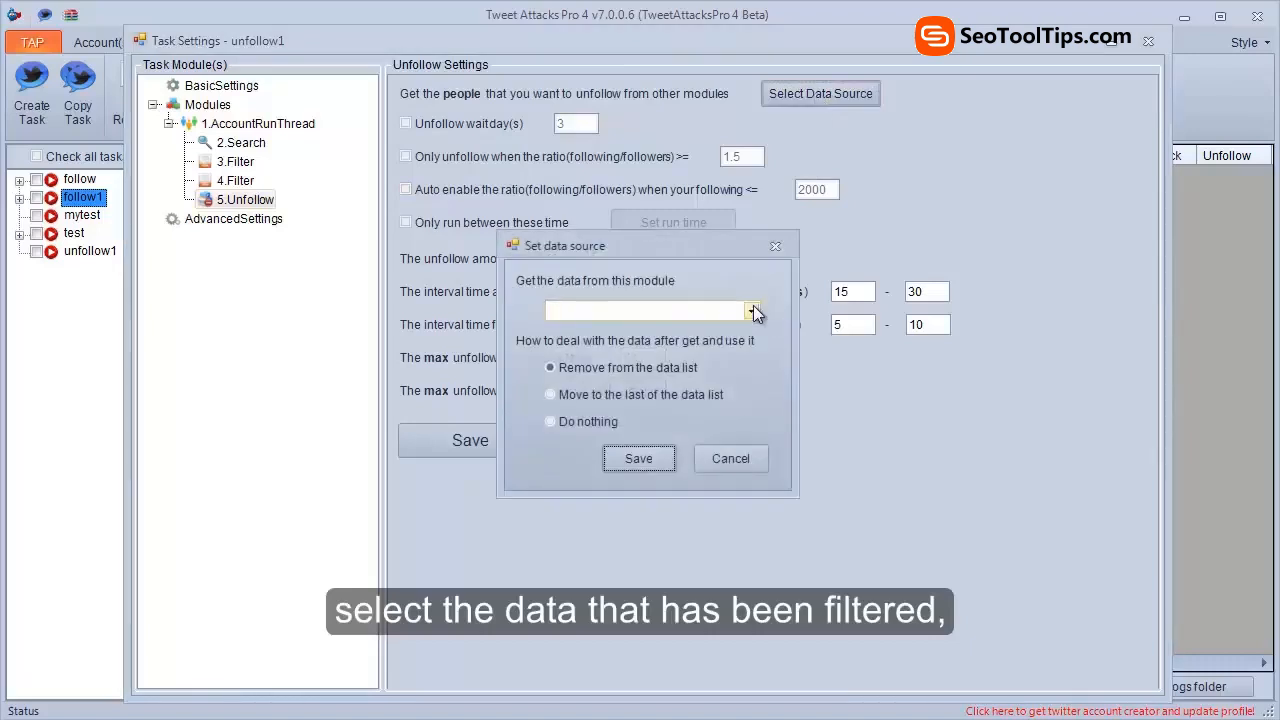
click(751, 310)
click(706, 358)
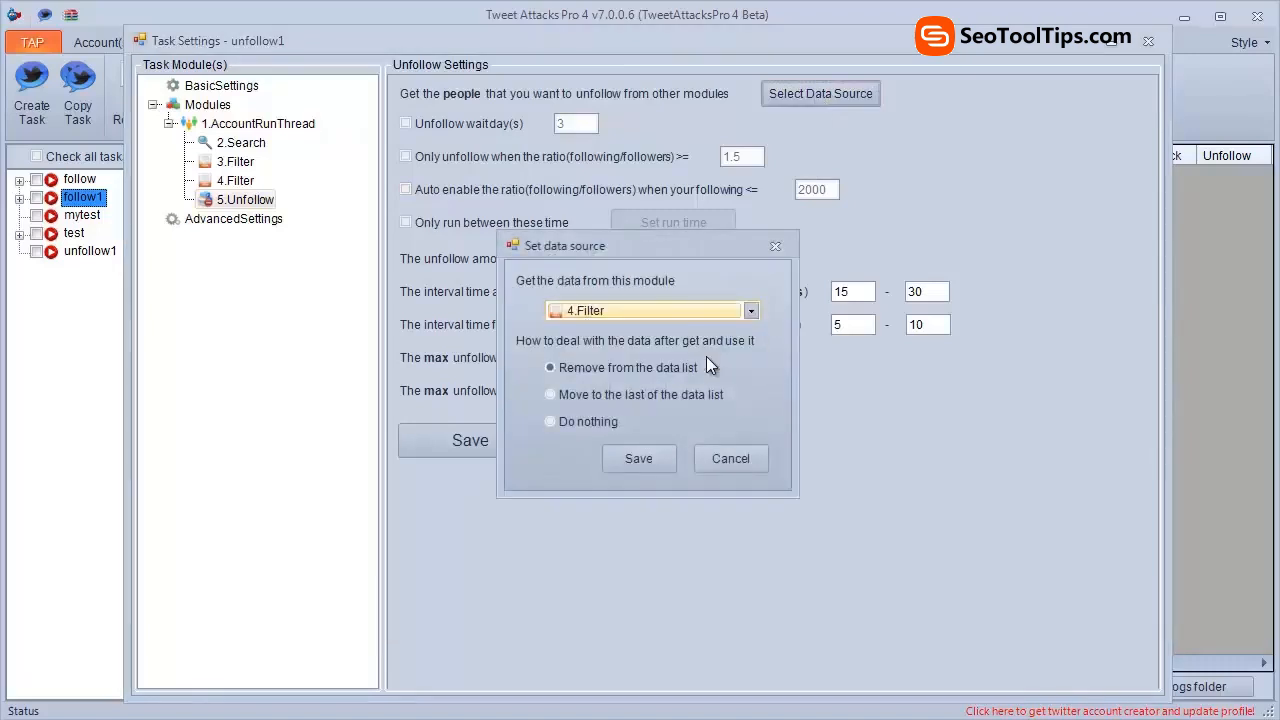
click(653, 456)
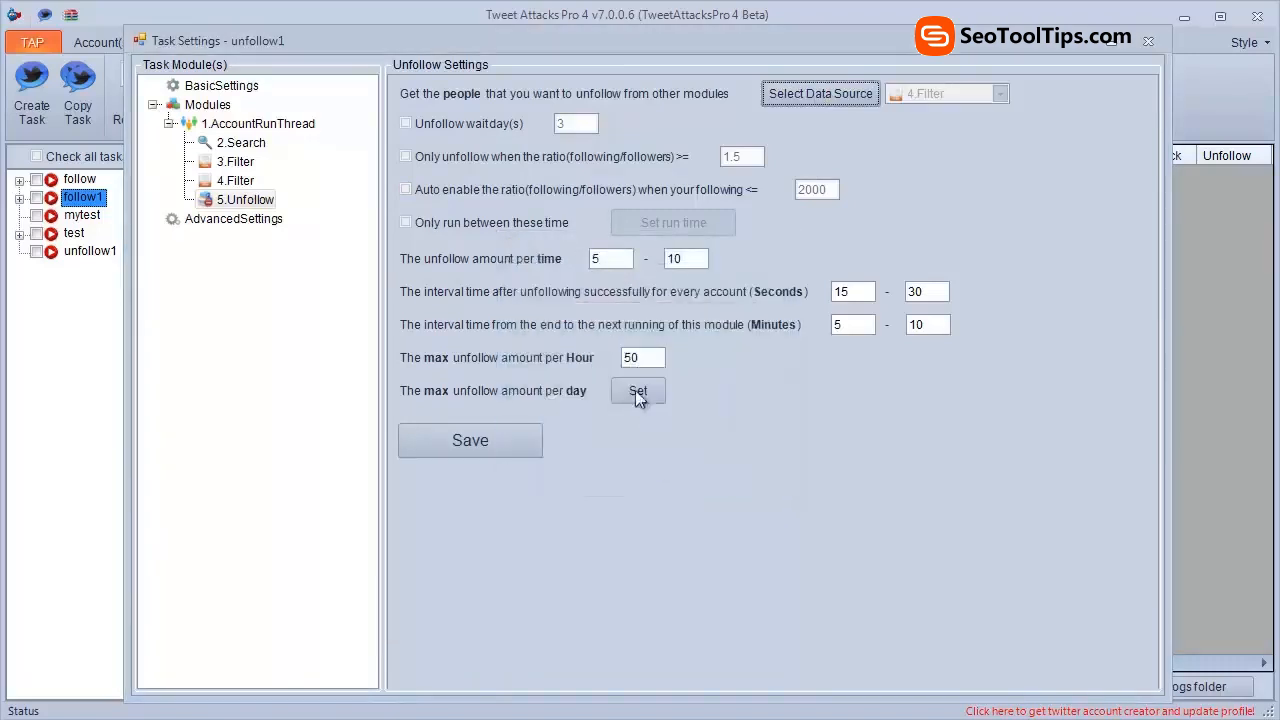
Step: Set the Unfollow module's unfollow amount per time to 2 - 3
double_click(597, 258)
text(2)
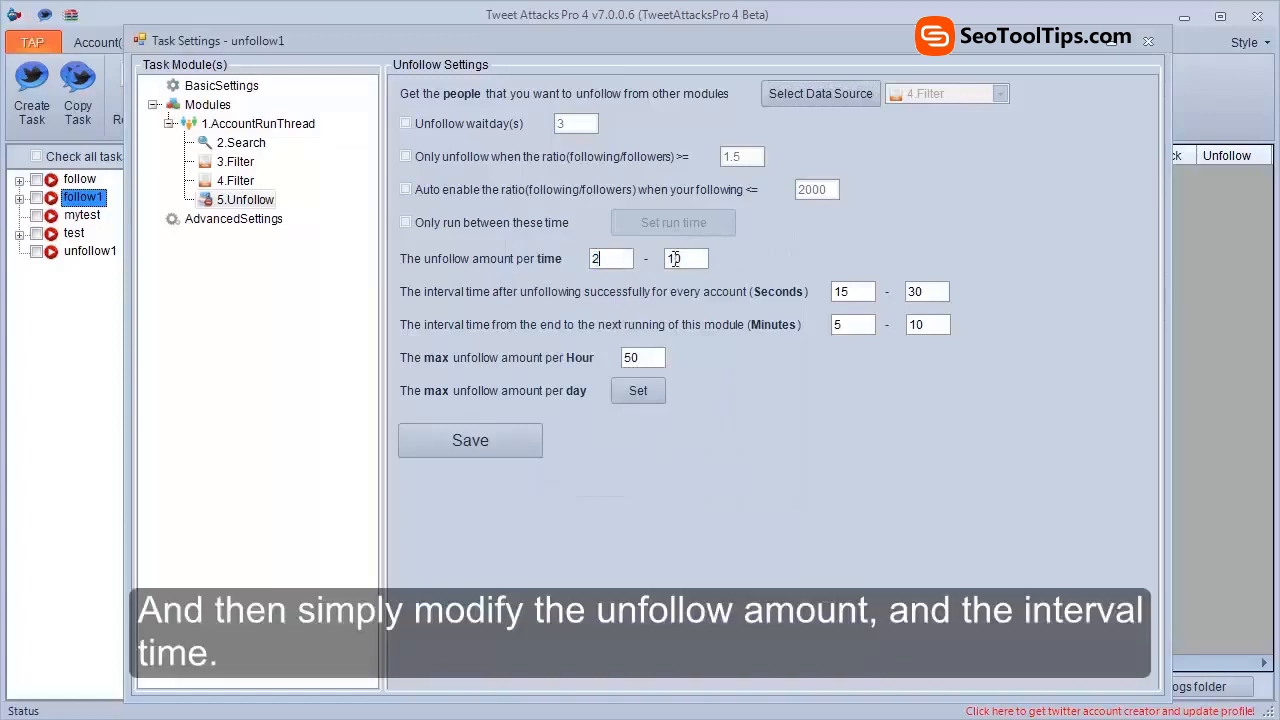
double_click(680, 258)
text(3)
Step: Set the interval after each successful unfollow to 45 - 50 seconds for every account
double_click(840, 291)
text(25)
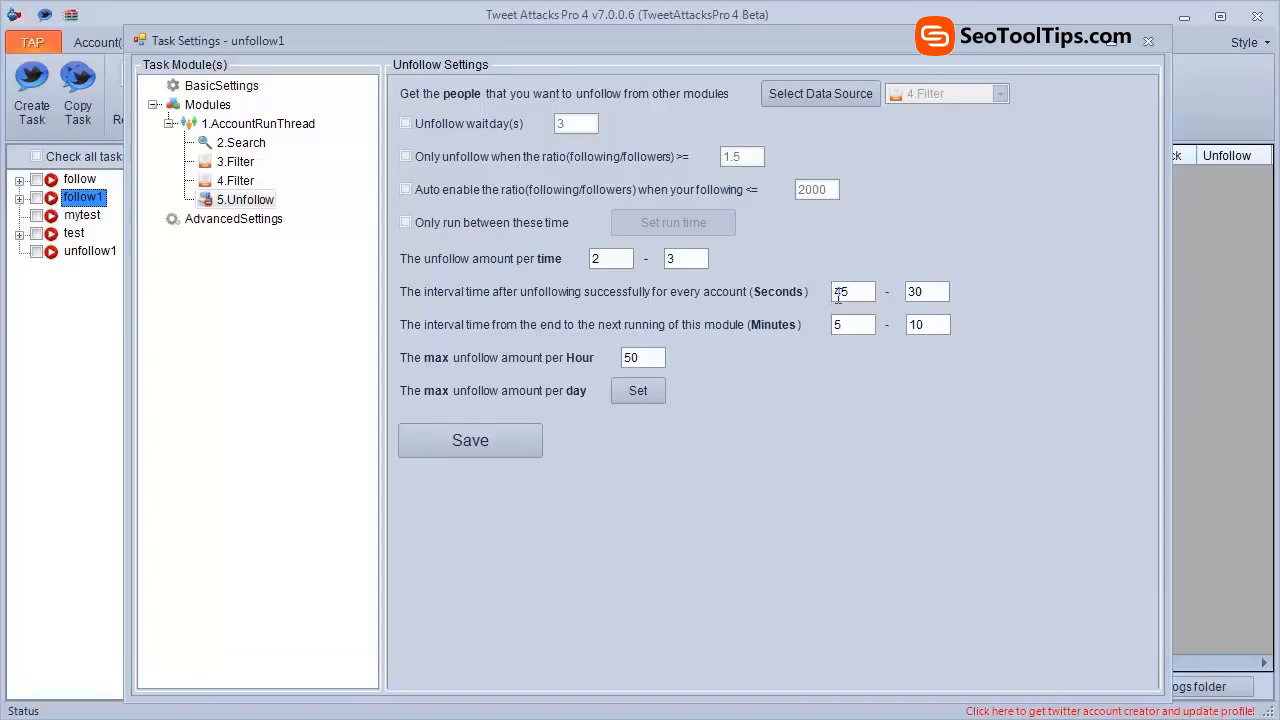
double_click(840, 291)
text(45)
double_click(912, 291)
text(60)
Step: Set the upper limit of the Unfollow module's rerun interval to 7 minutes, then save the module and close the unfollow1 task settings
double_click(914, 325)
text(7)
click(446, 442)
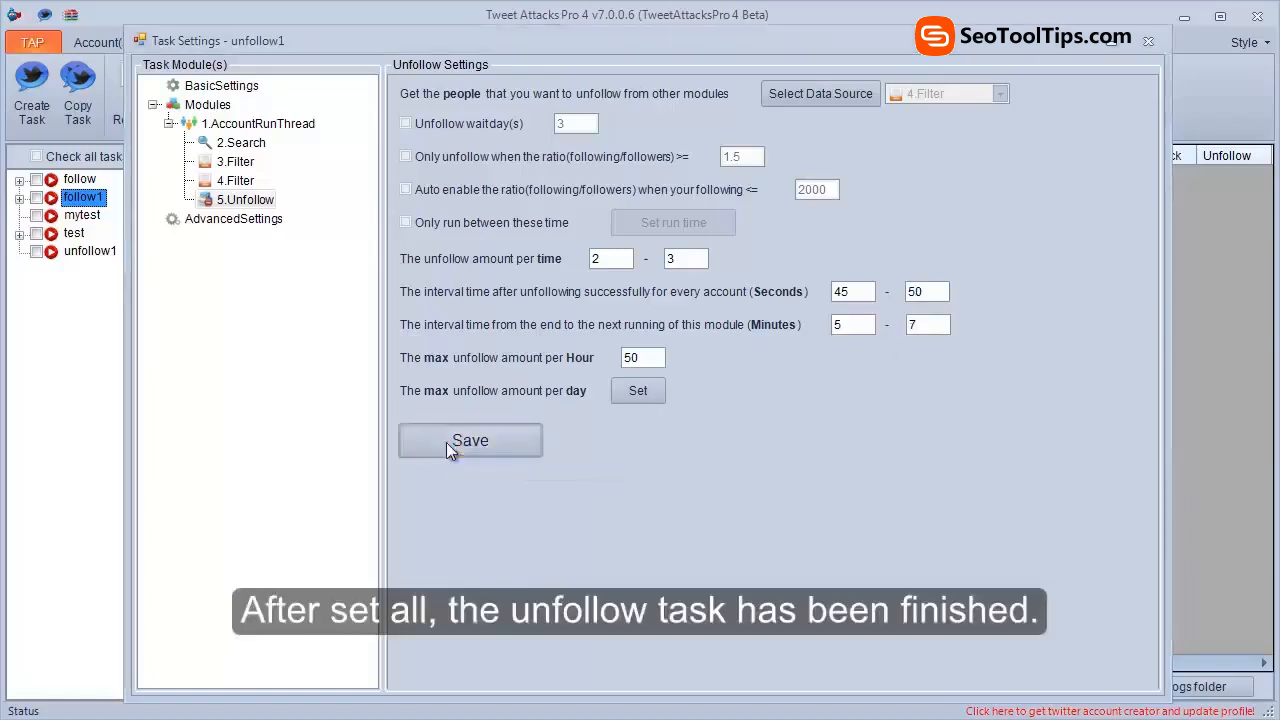
click(648, 442)
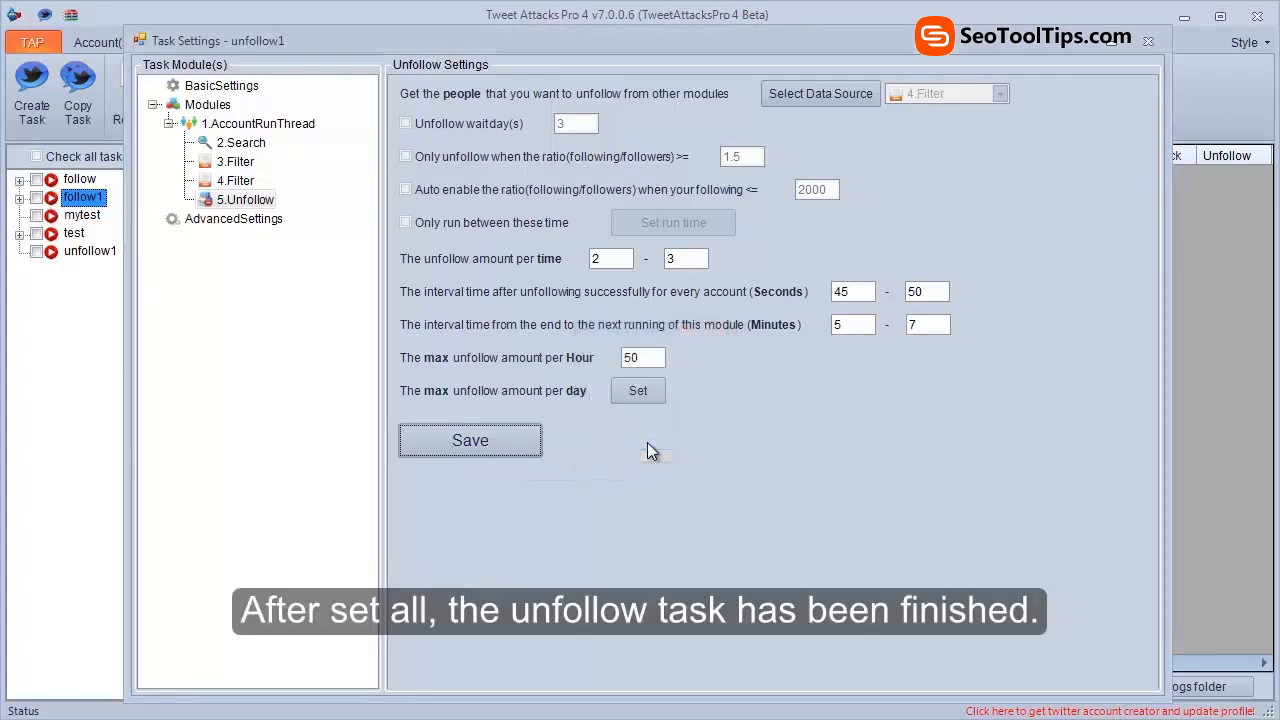
click(1149, 42)
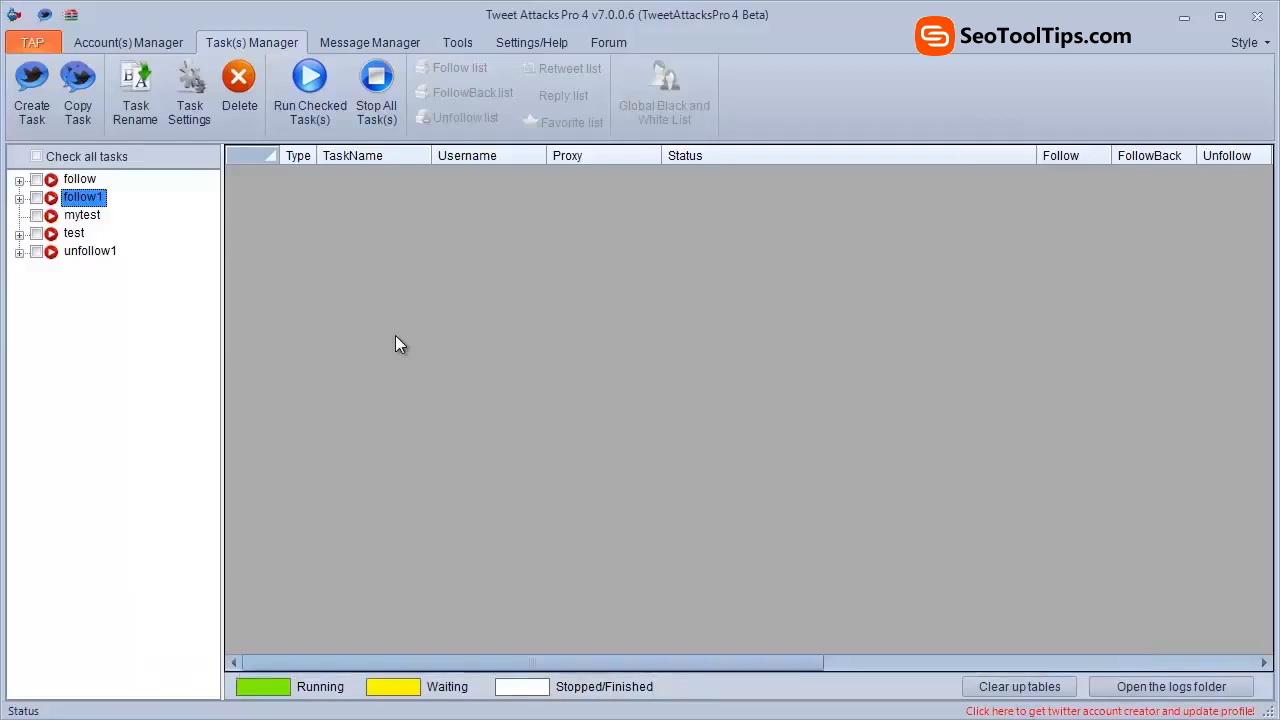
Step: Copy the unfollow1 task as a new task named followback1
click(111, 252)
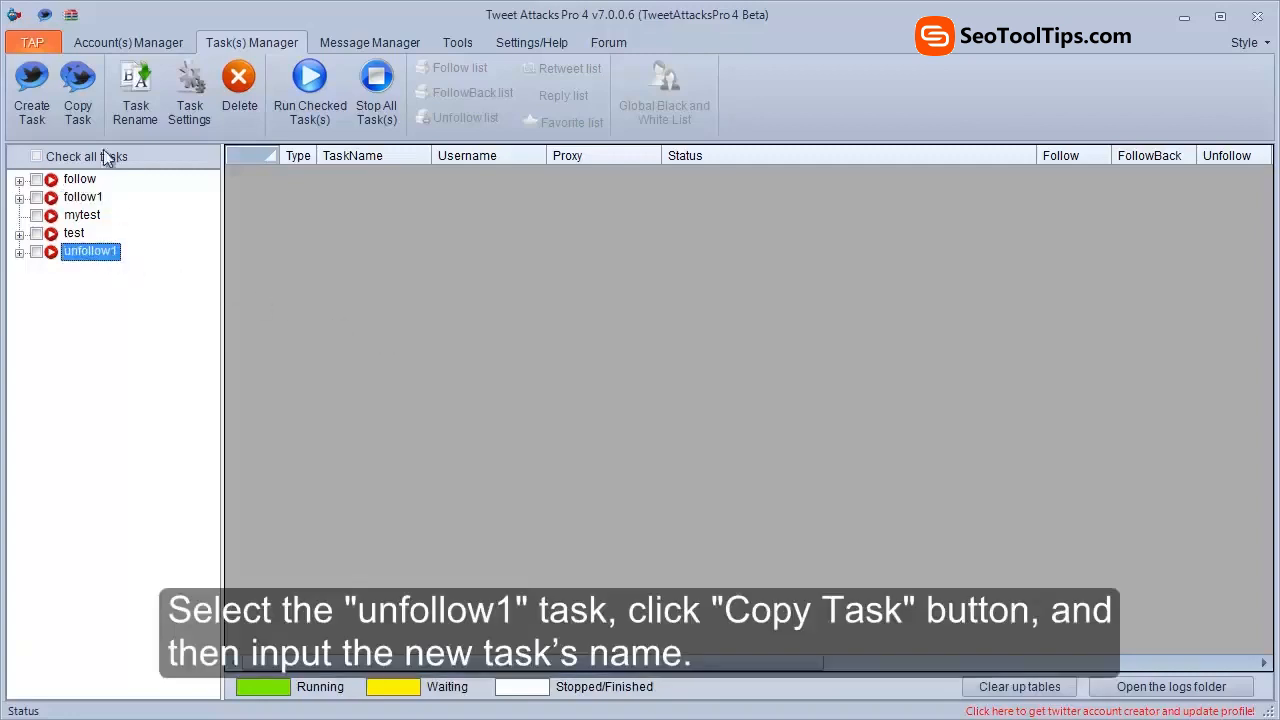
click(92, 109)
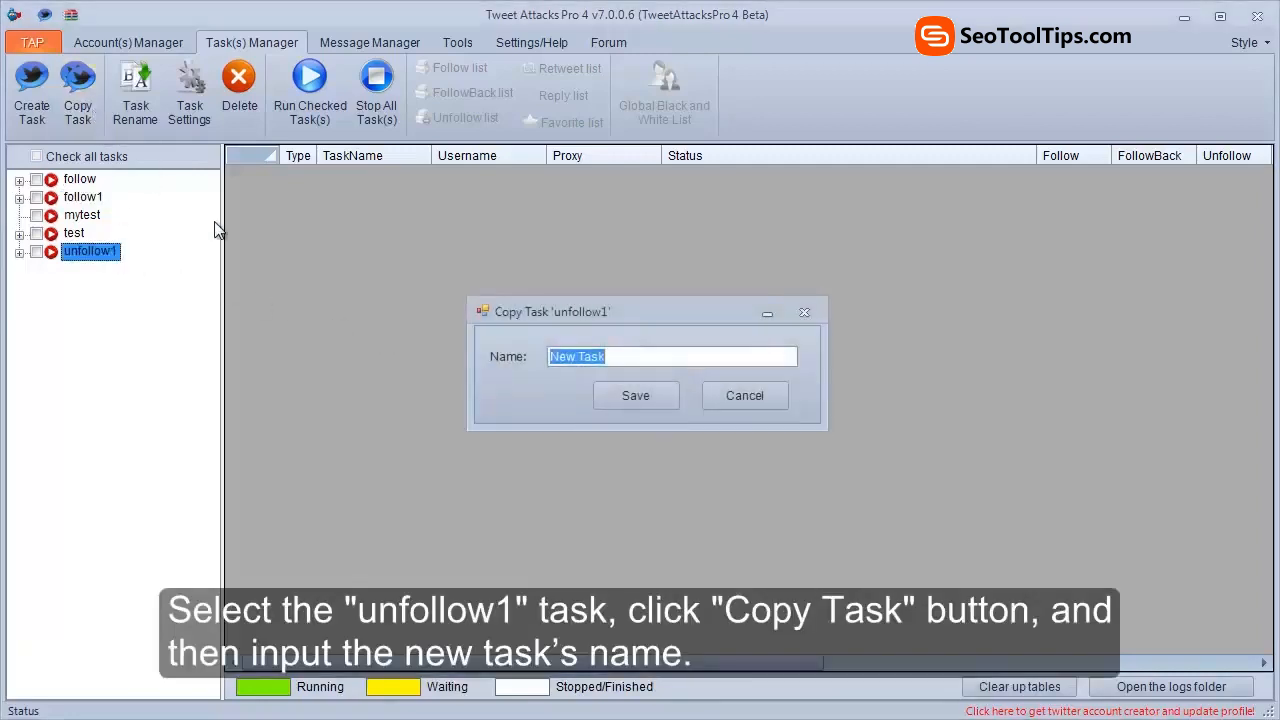
text(followback)
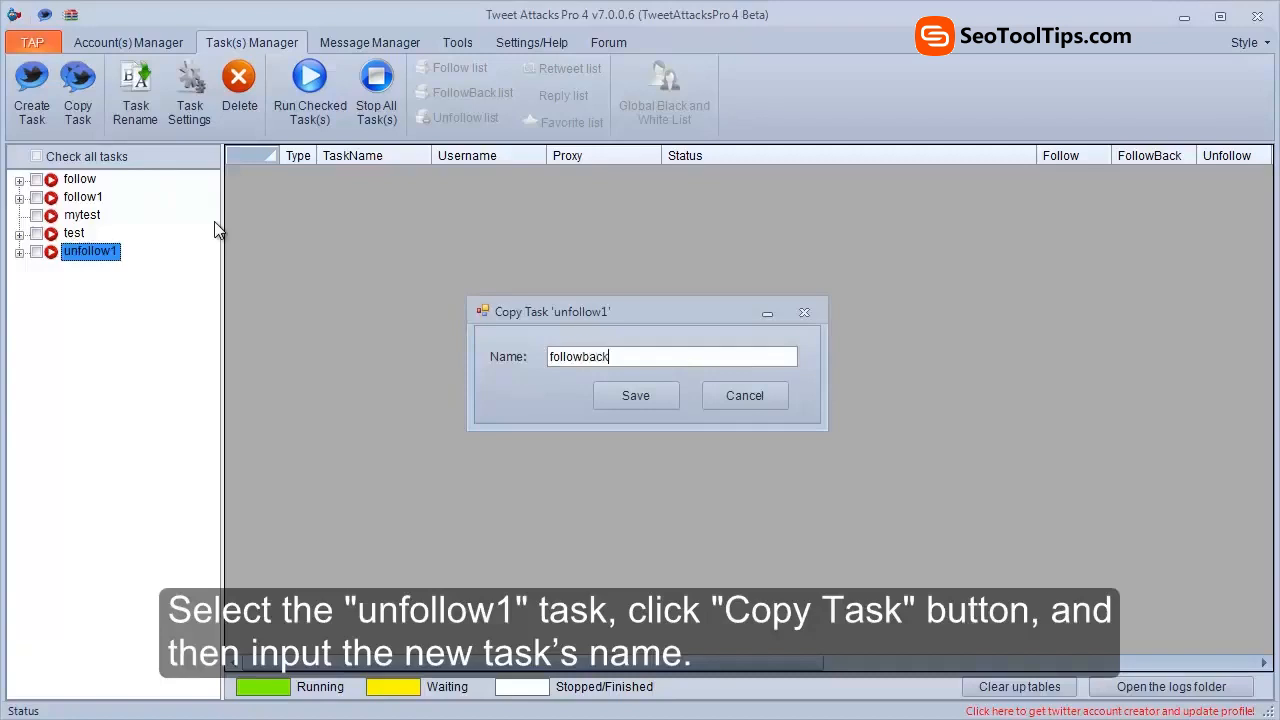
text(1)
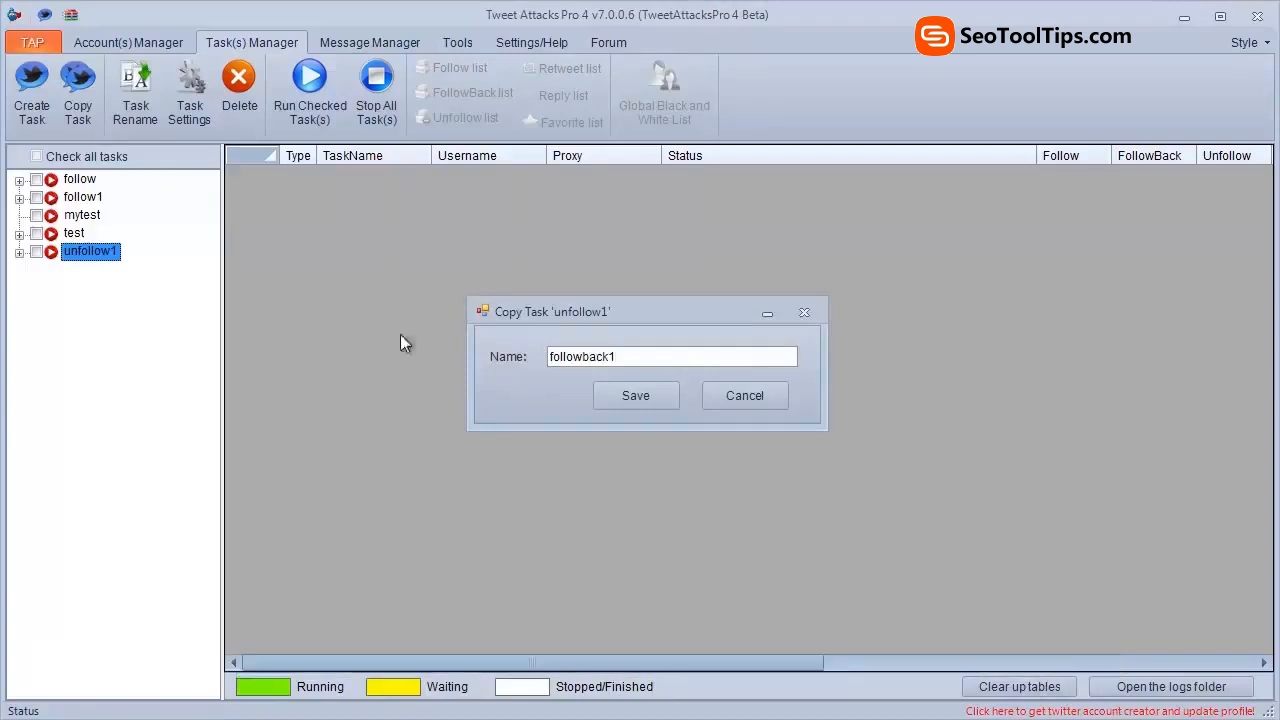
click(618, 404)
Step: In the followback1 task's Search module, replace the Search my following option with Search my followers
click(120, 215)
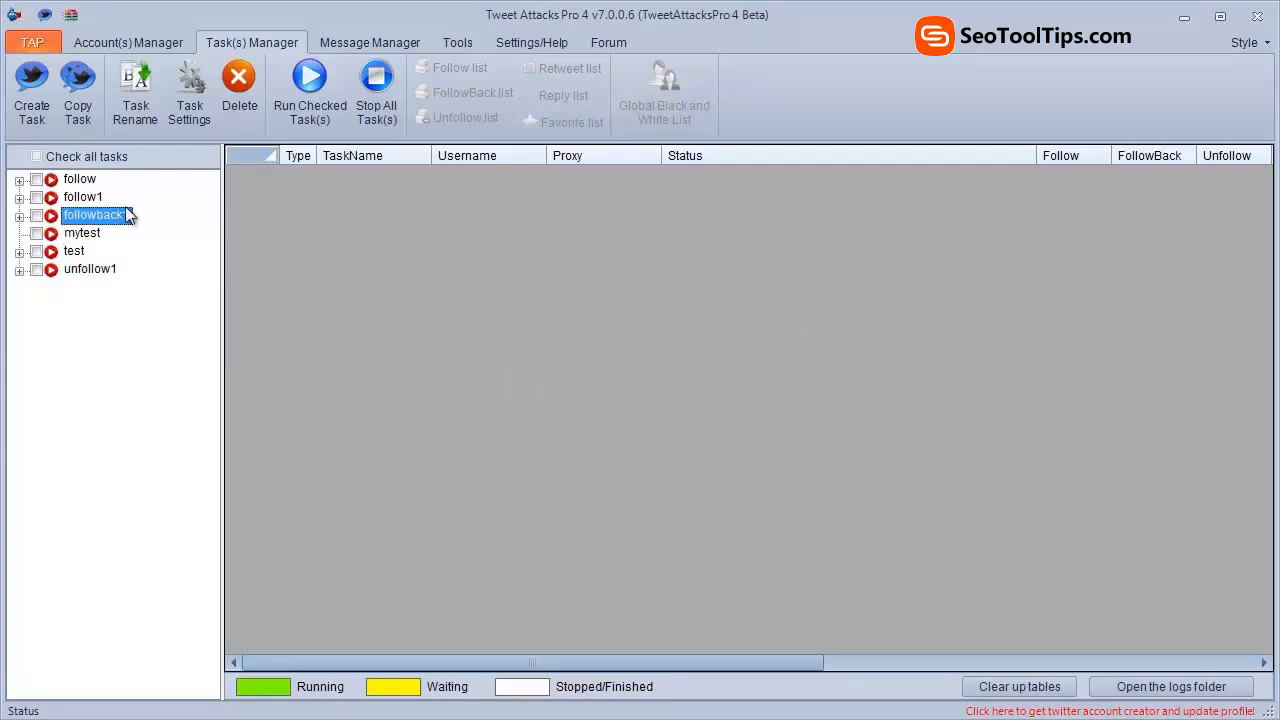
click(191, 95)
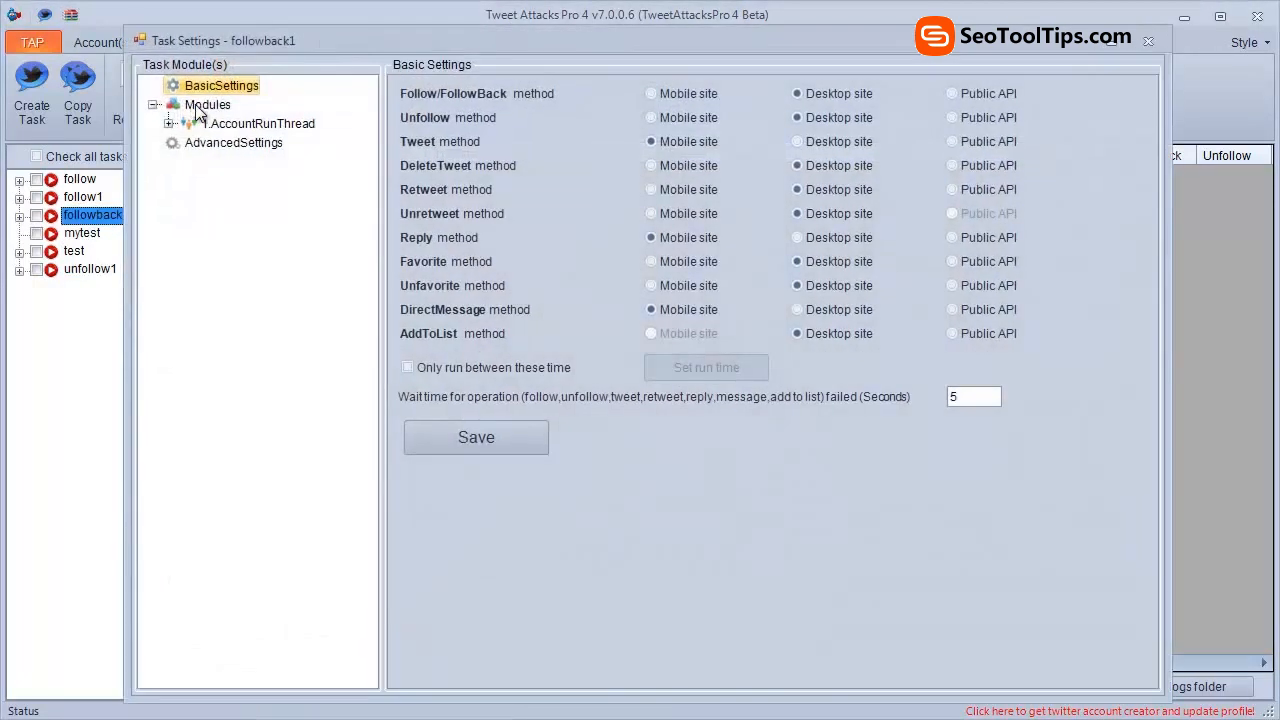
click(168, 123)
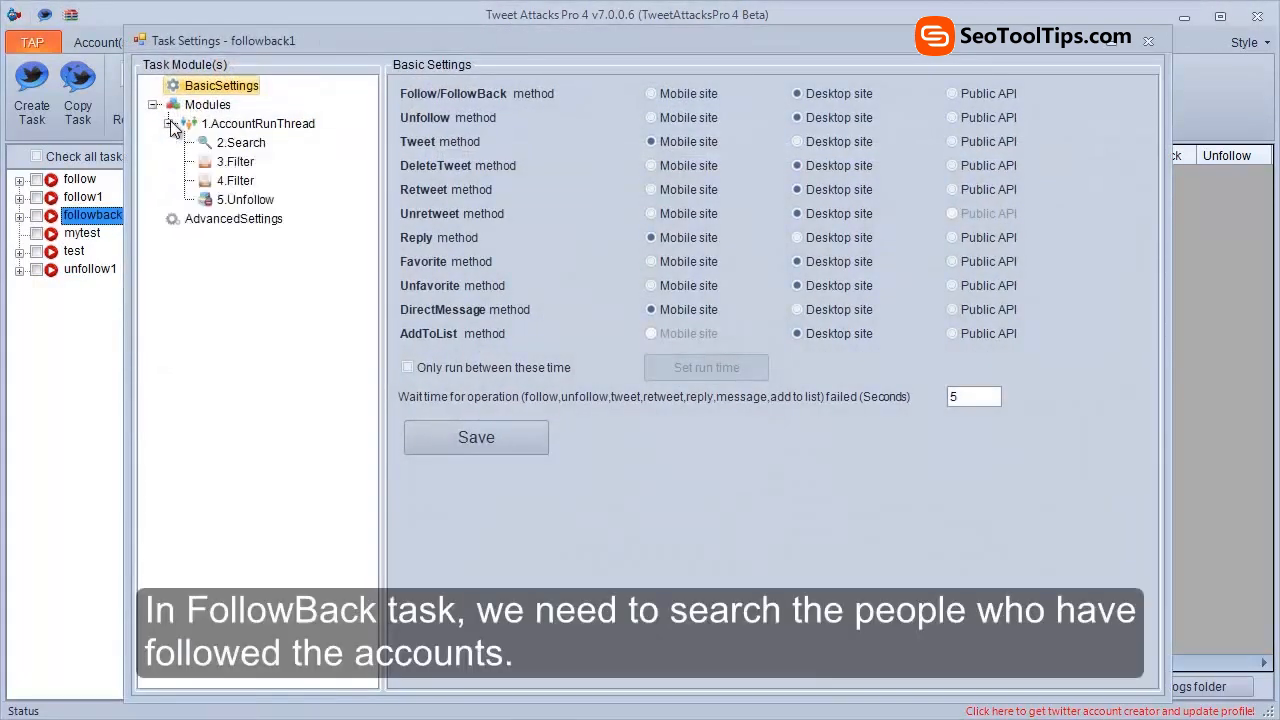
click(240, 145)
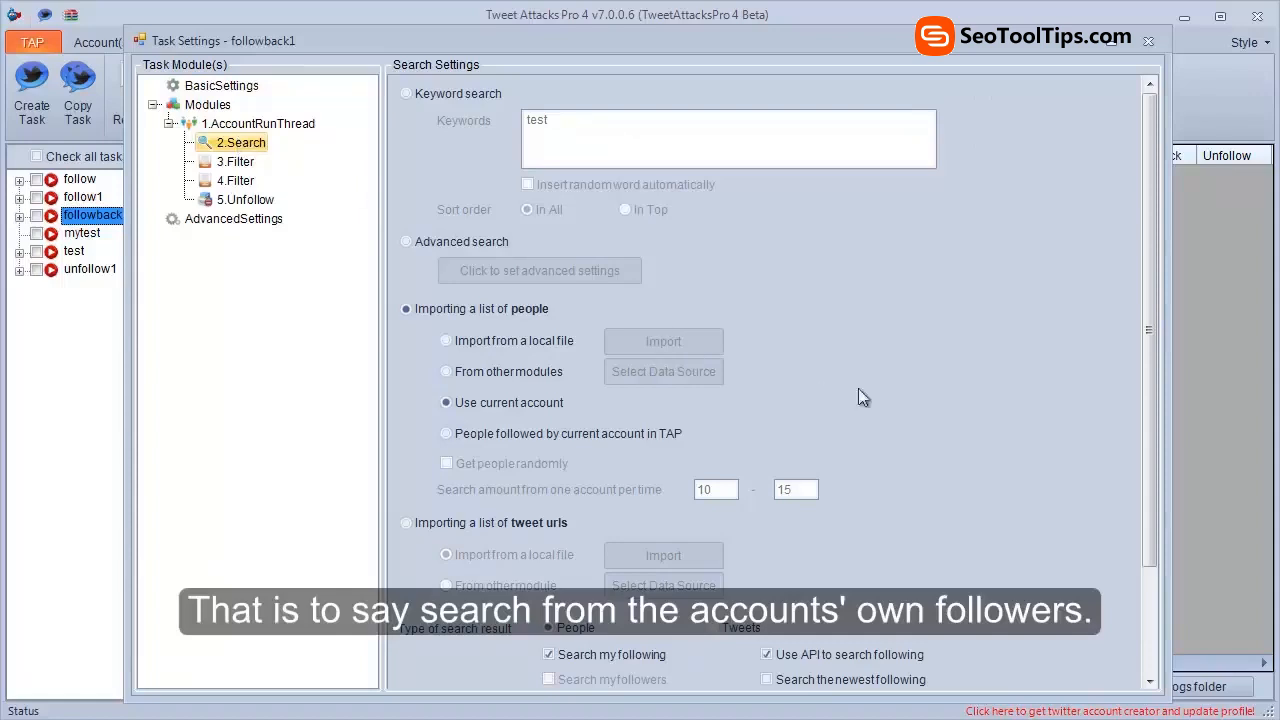
drag(1146, 363, 1149, 492)
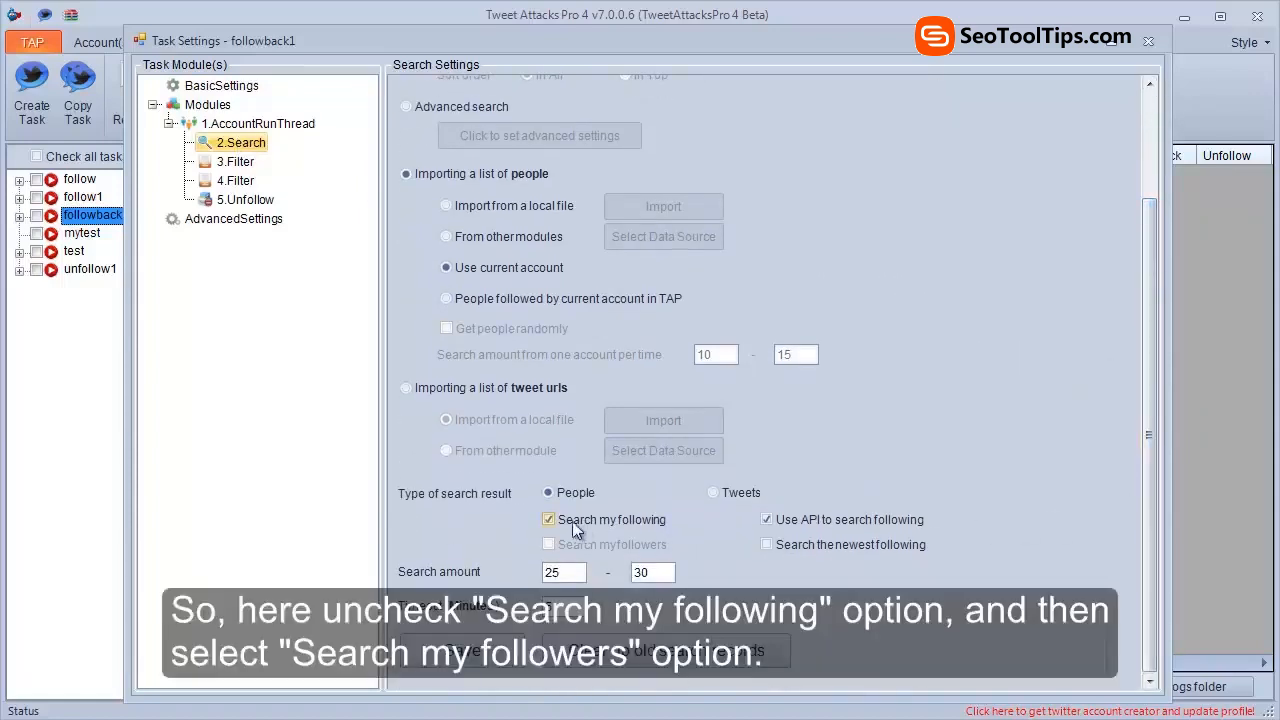
click(569, 520)
click(557, 542)
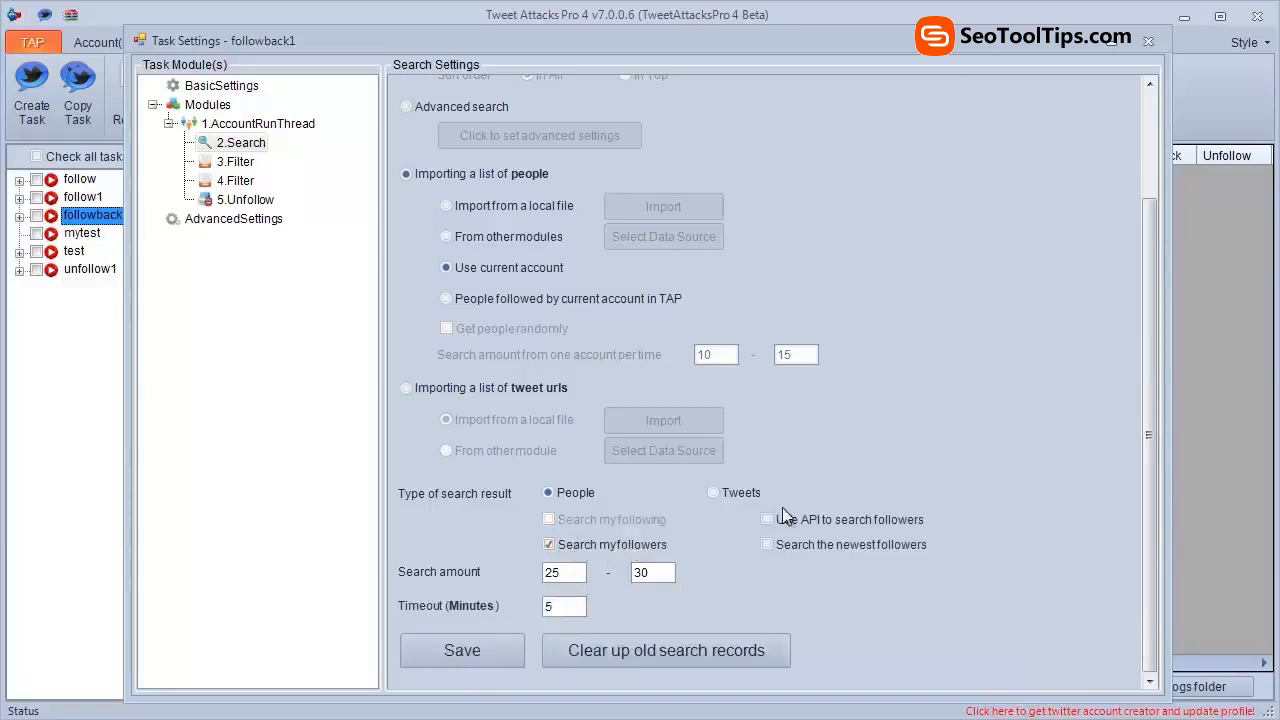
Step: Make the Search module use the API and search the newest followers, and save its settings
click(792, 527)
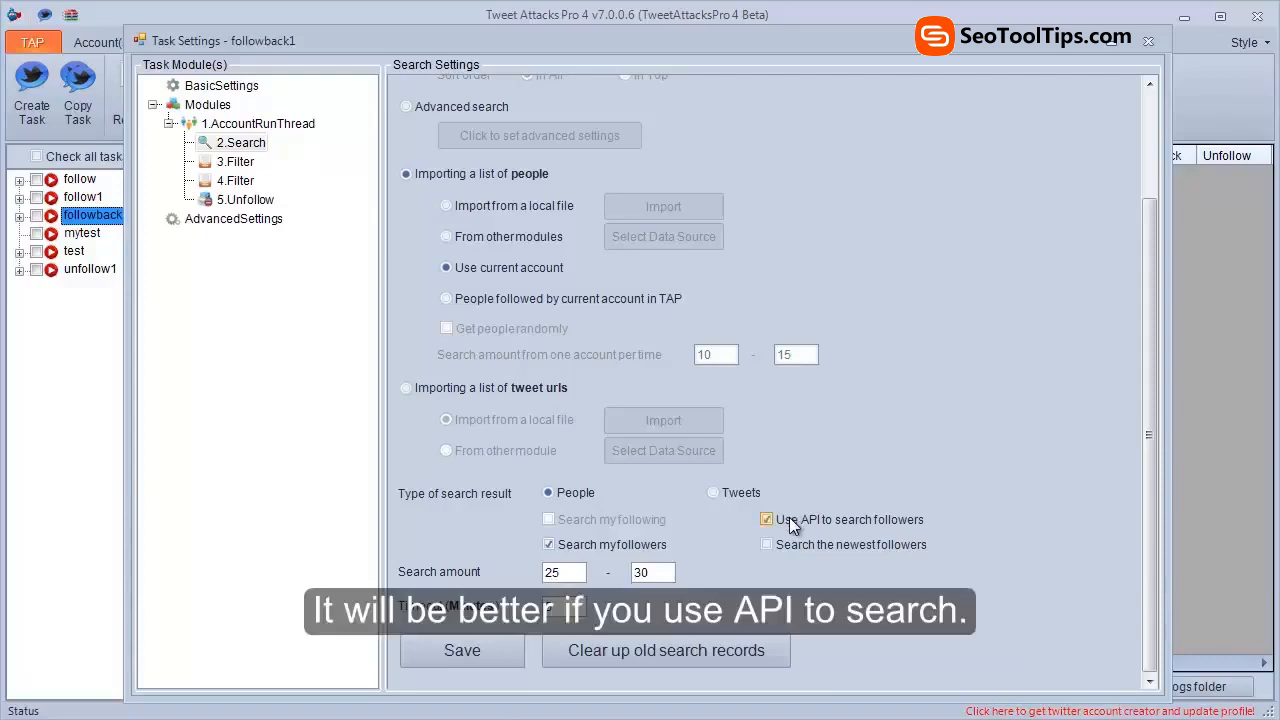
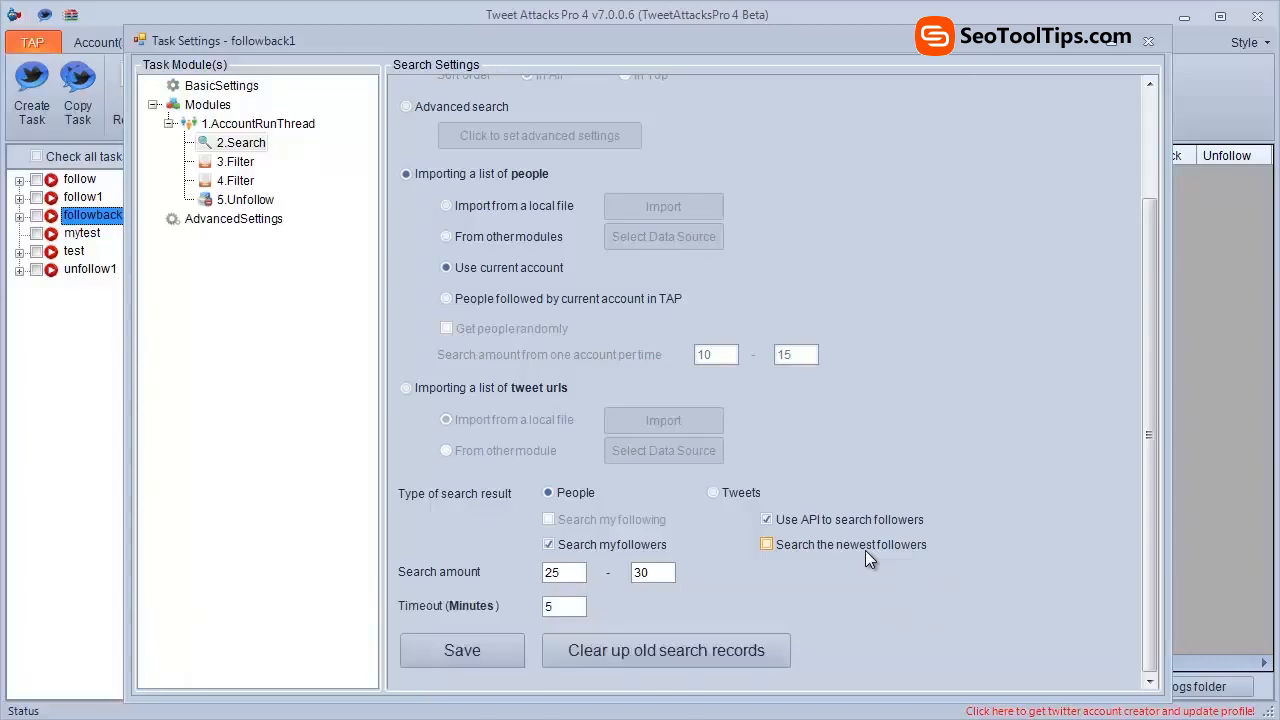
click(782, 545)
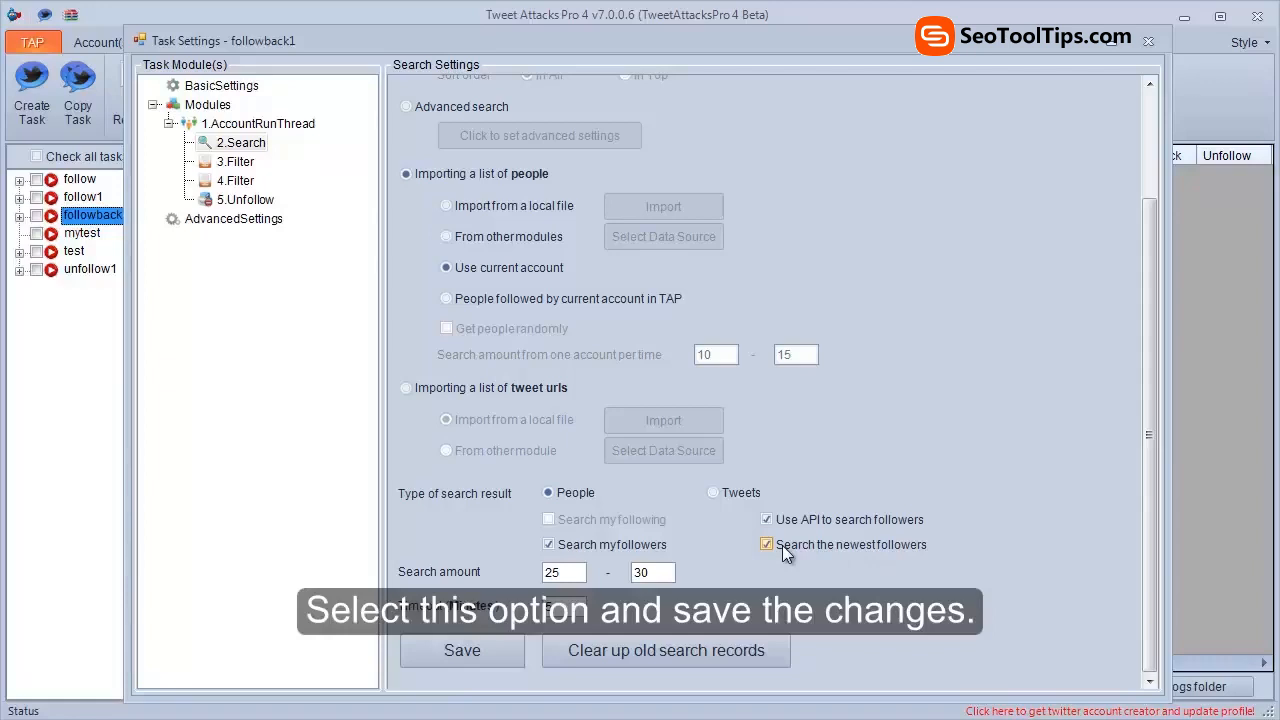
click(447, 652)
click(657, 440)
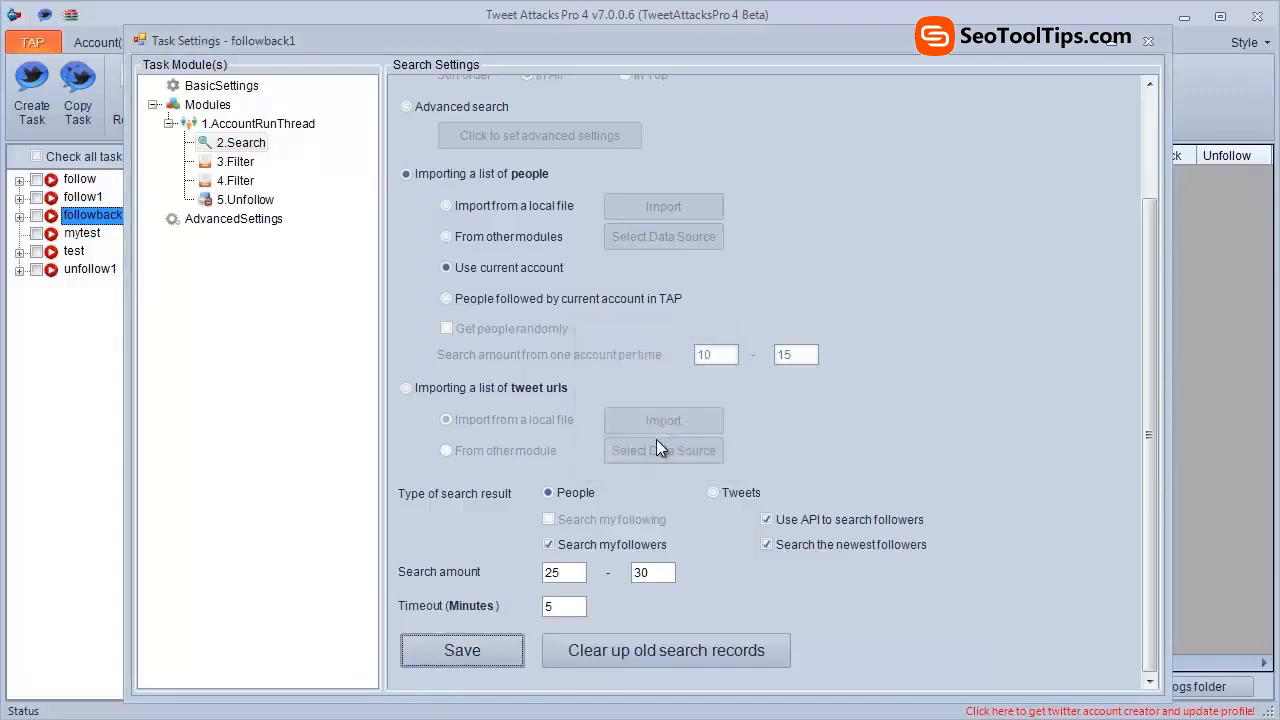
Step: In the 3.Filter module, exclude people already followed by me, disable the already-follow-back filter, and save
click(236, 162)
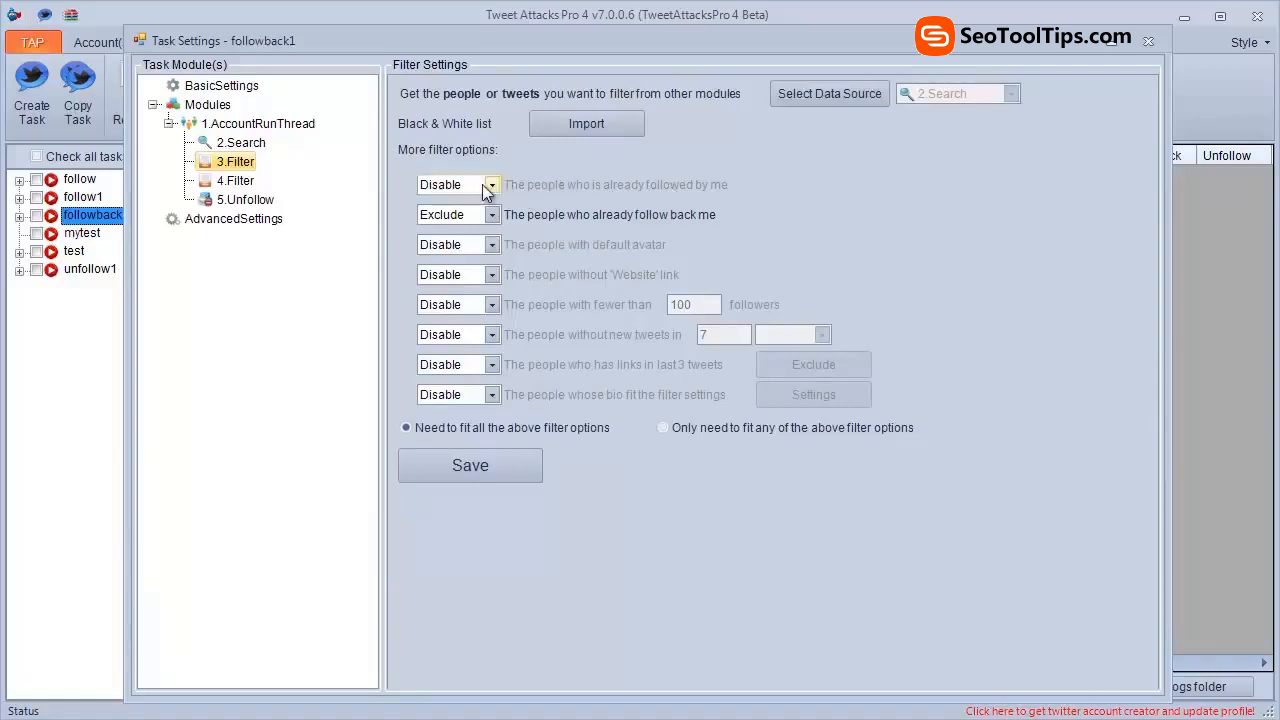
click(492, 190)
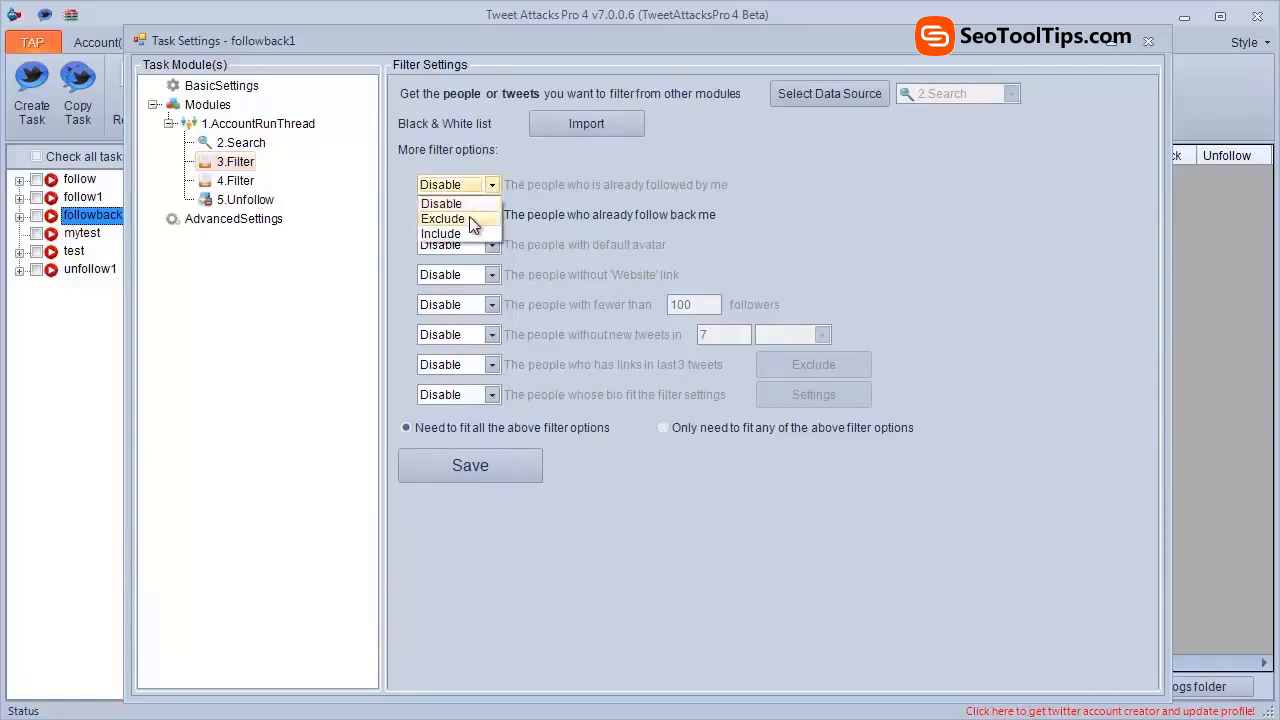
click(469, 216)
click(493, 212)
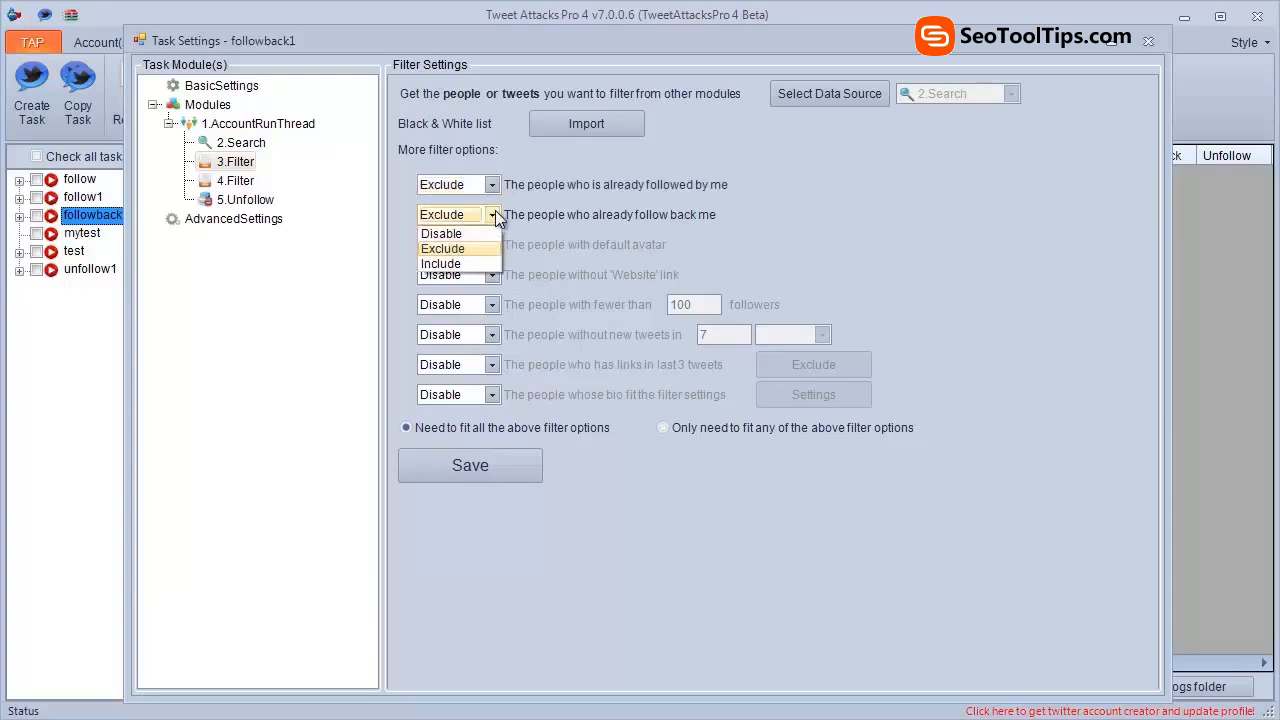
click(473, 233)
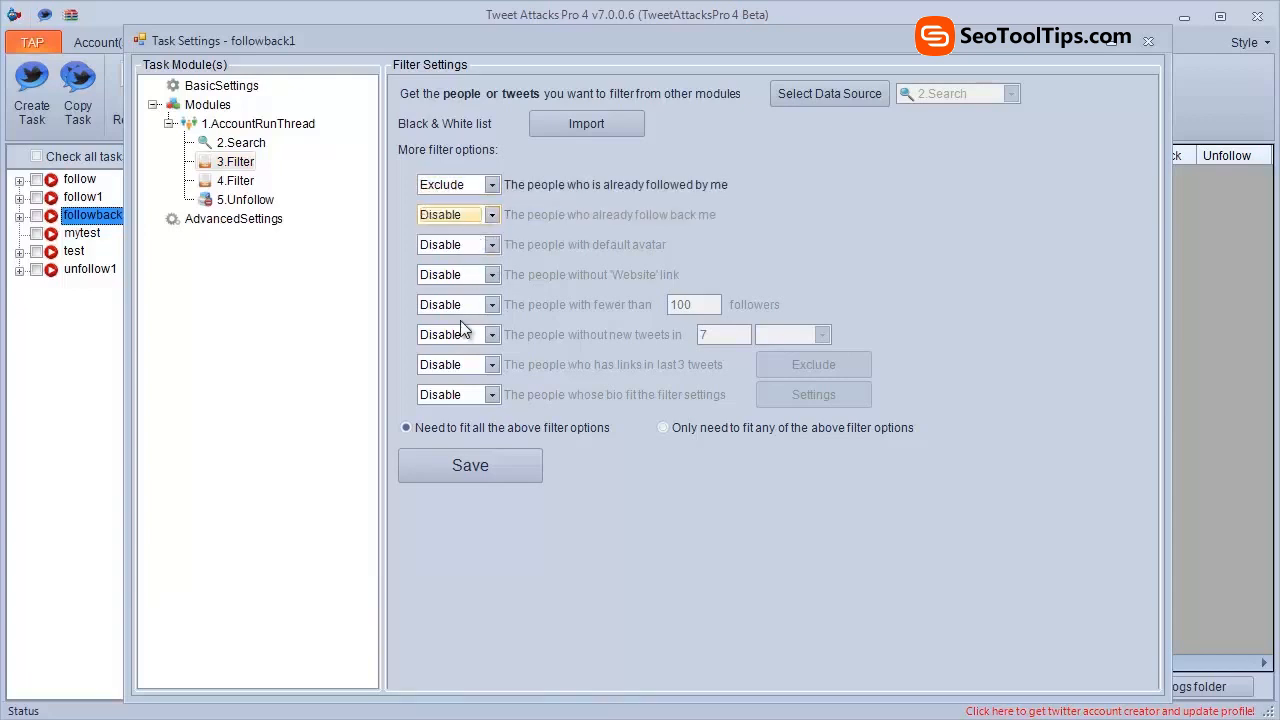
click(447, 465)
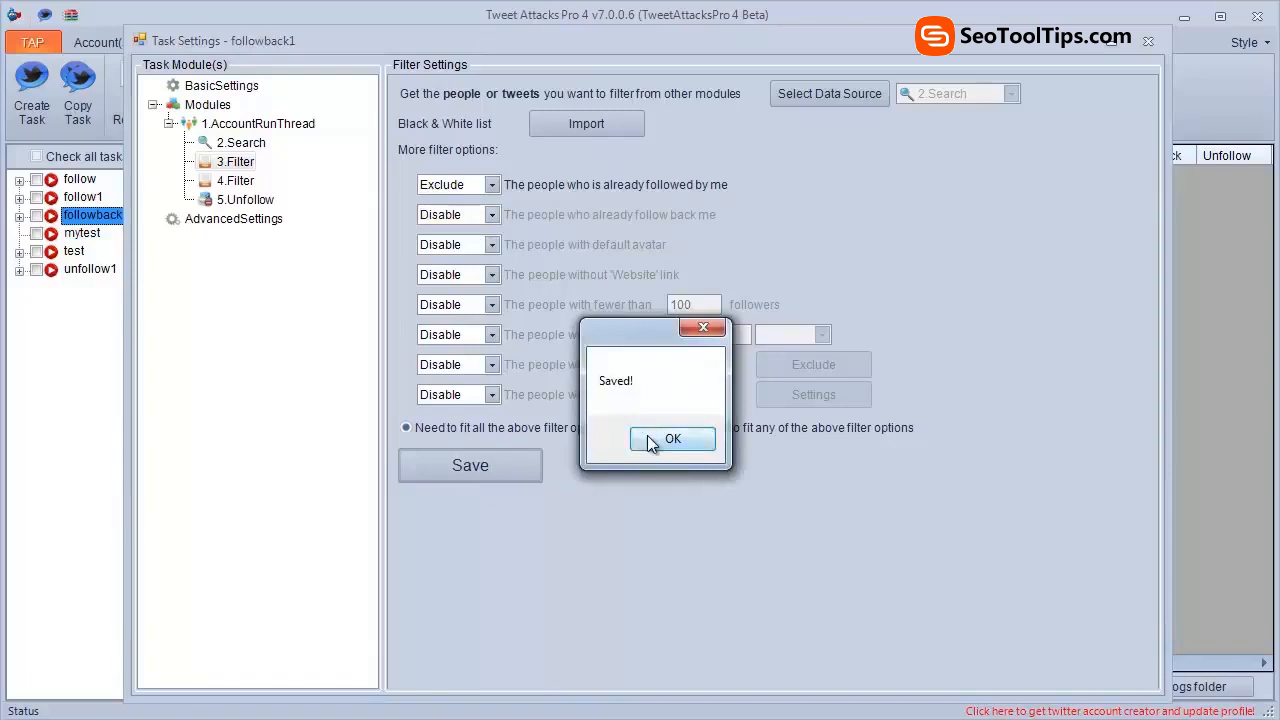
click(647, 437)
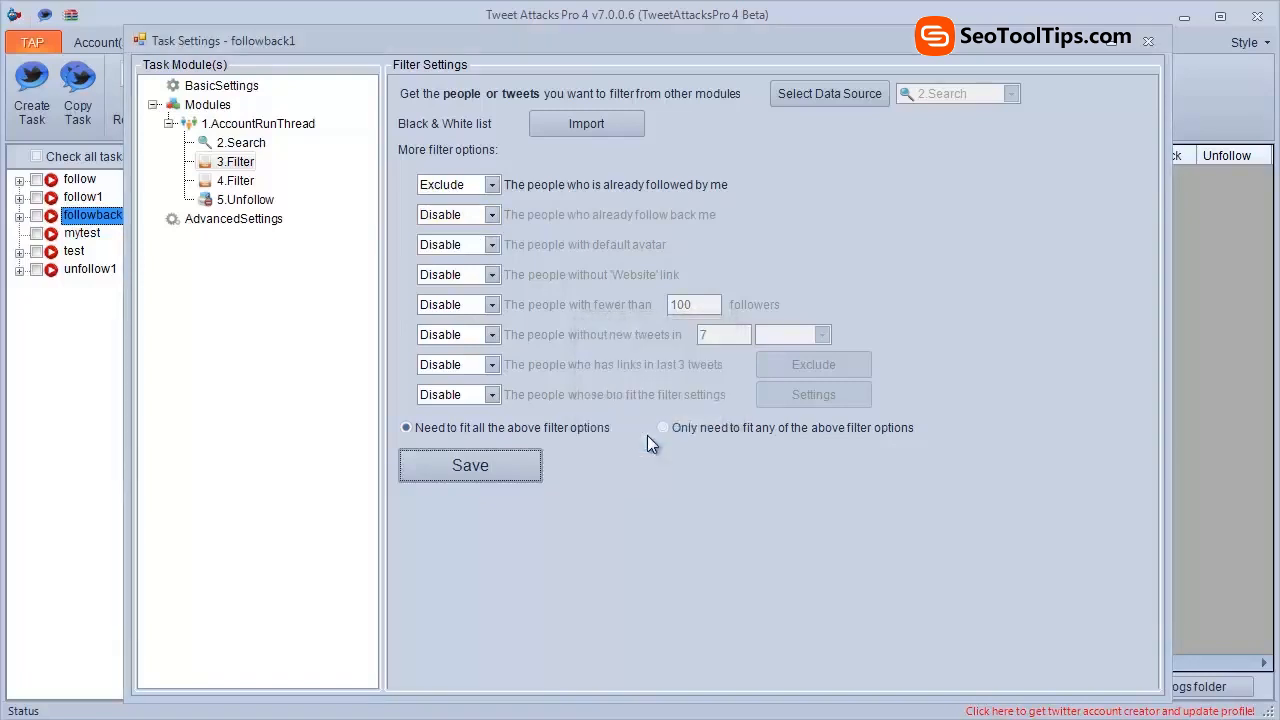
Step: Switch the 4.Filter module's default avatar, fewer followers and no-new-tweets filters to Exclude
click(238, 182)
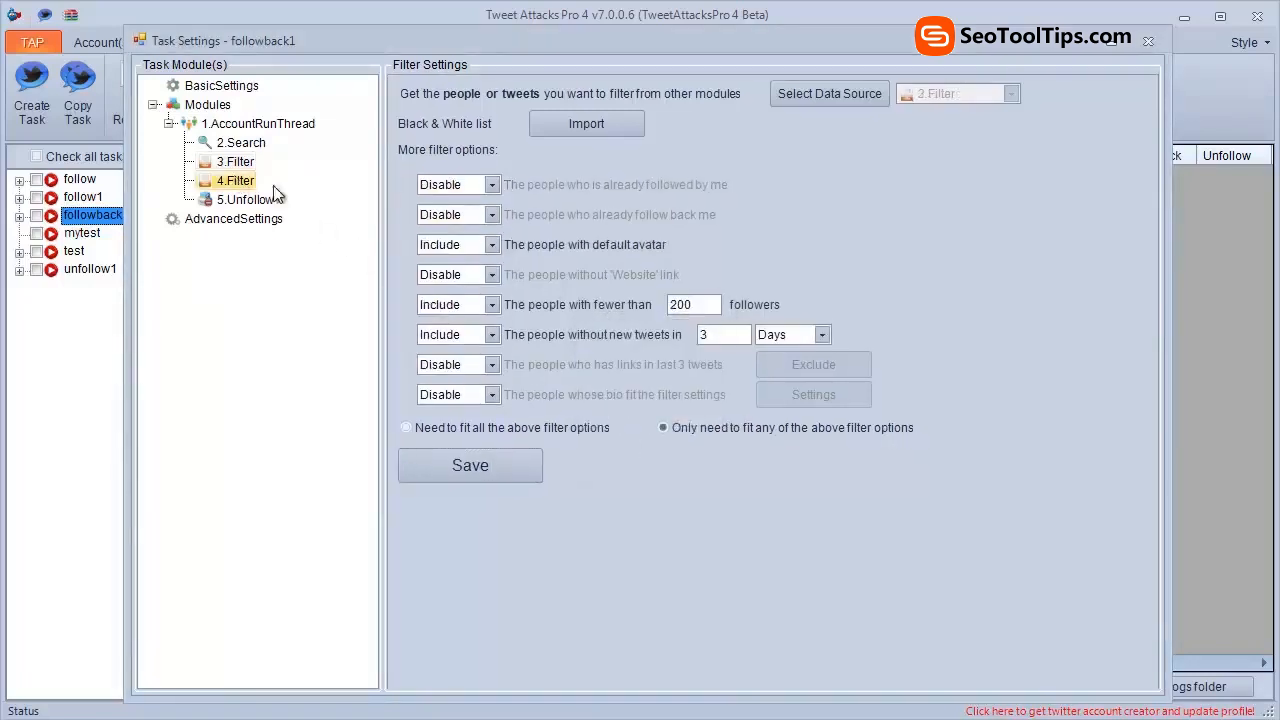
click(491, 245)
click(473, 277)
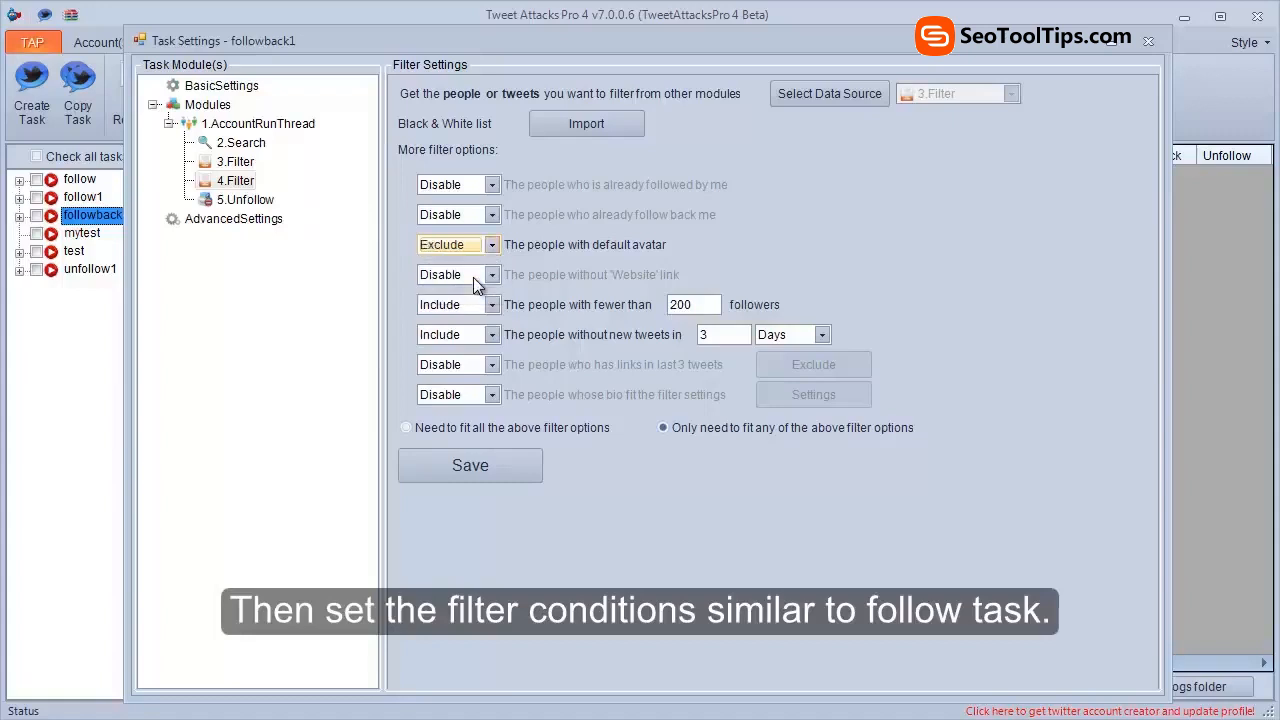
click(491, 305)
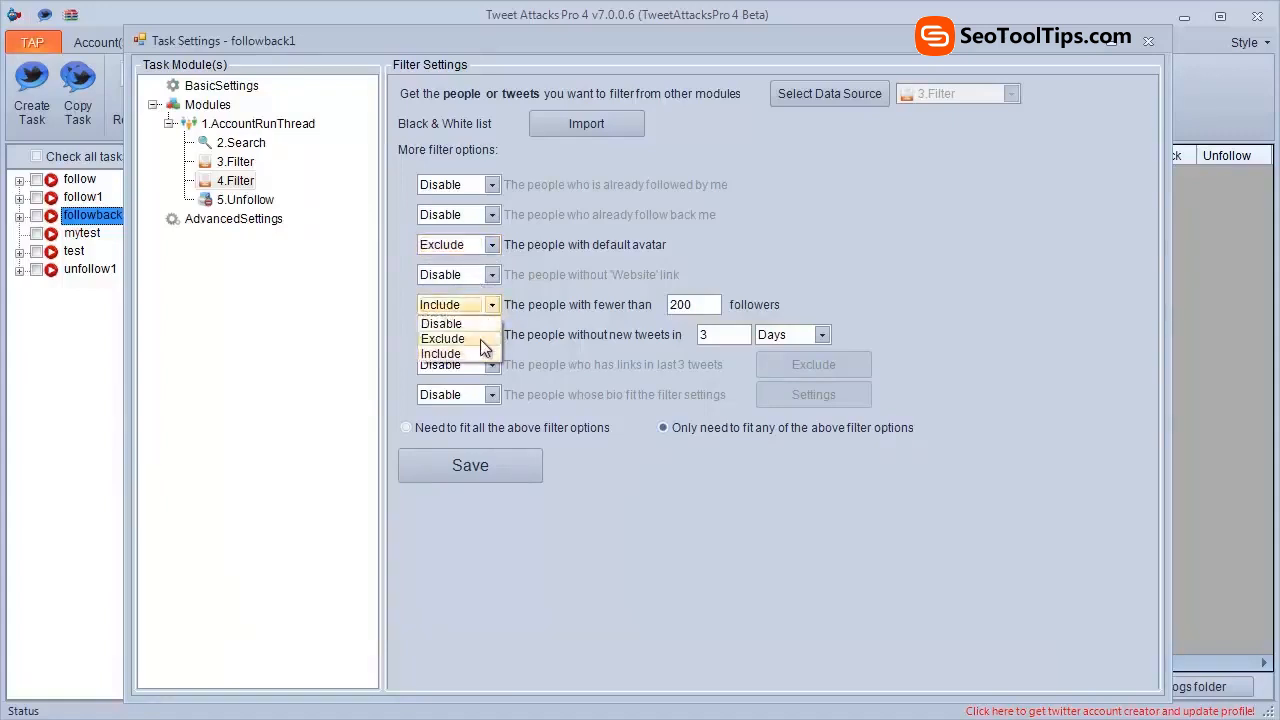
click(479, 341)
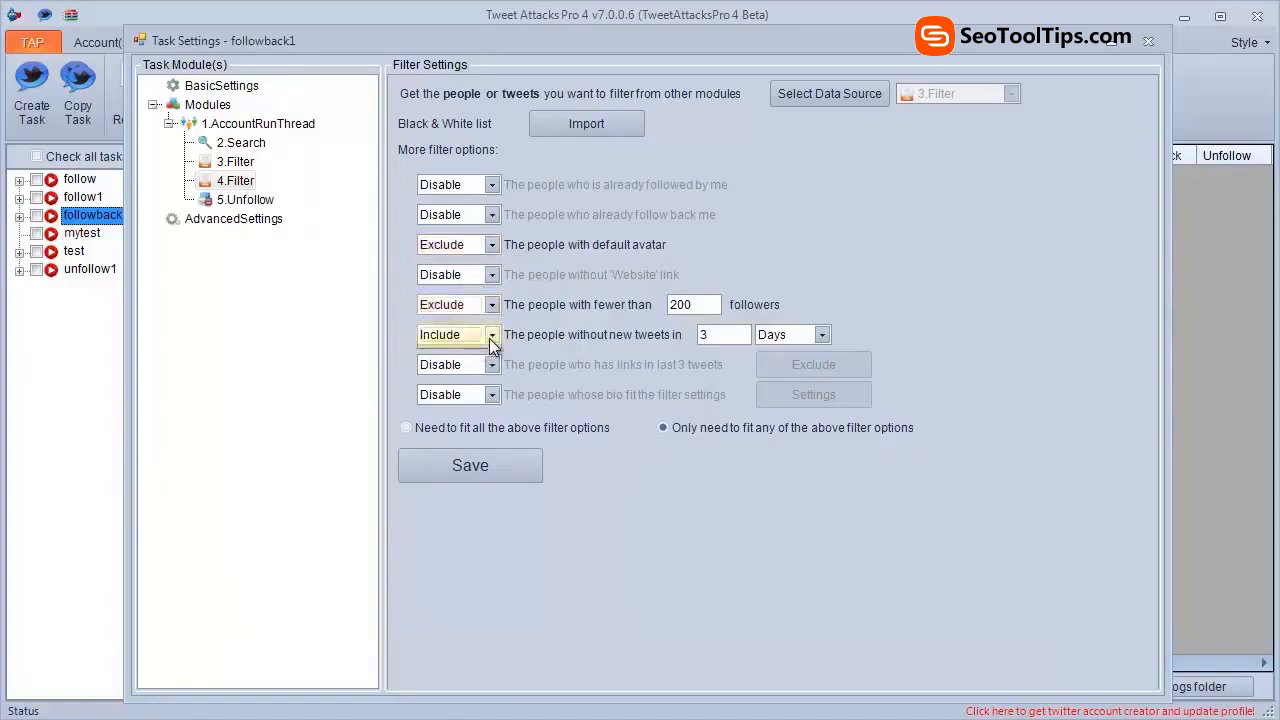
click(480, 340)
click(474, 368)
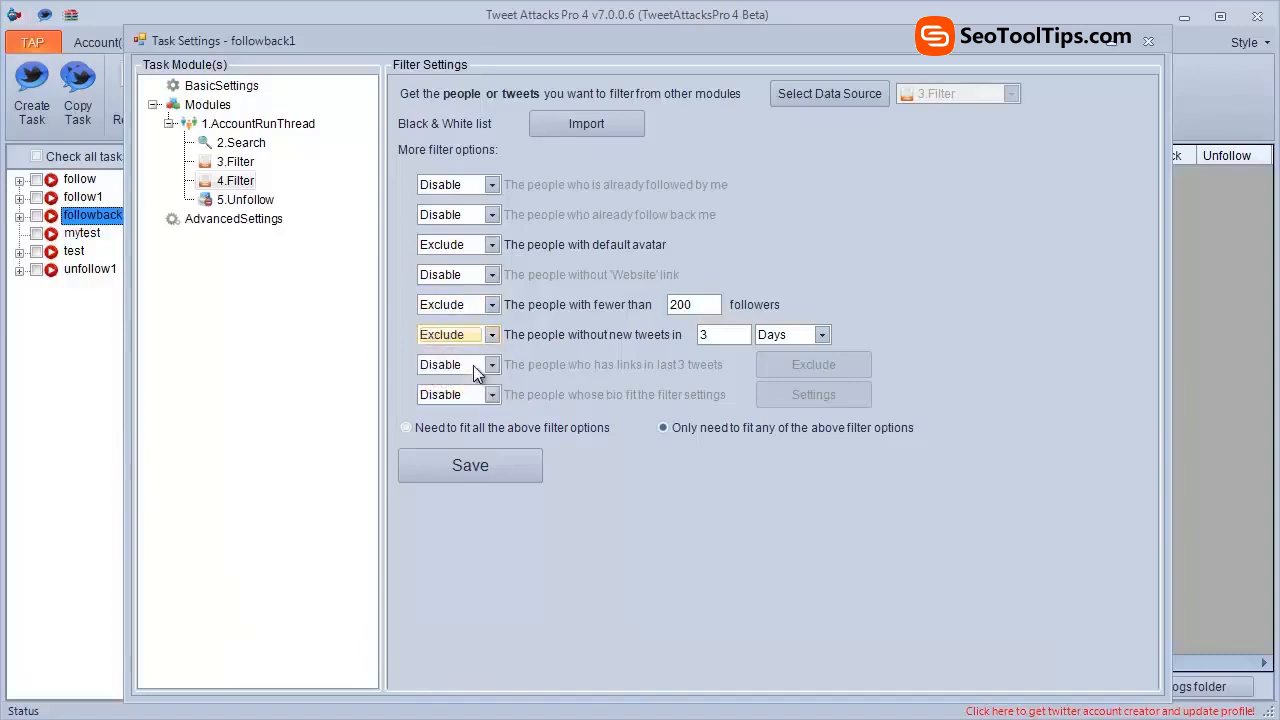
Step: Make the 4.Filter module need to fit all of its filter options and save its settings
click(455, 431)
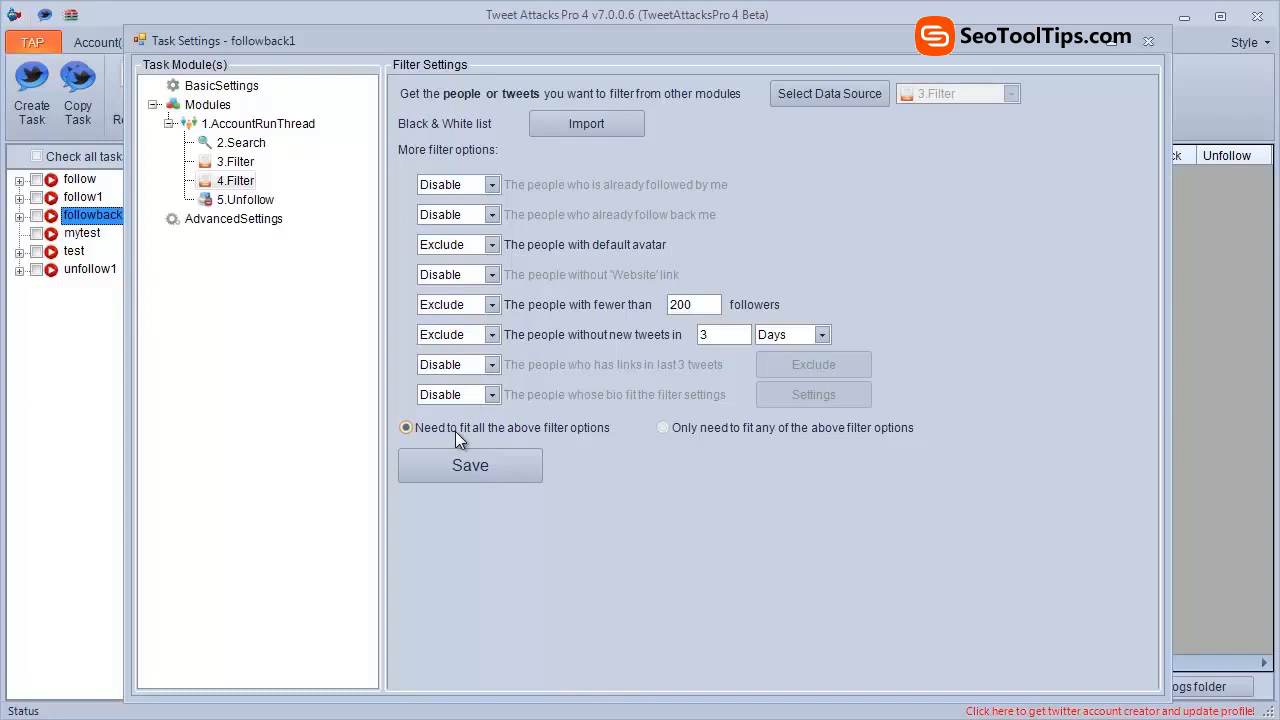
click(452, 464)
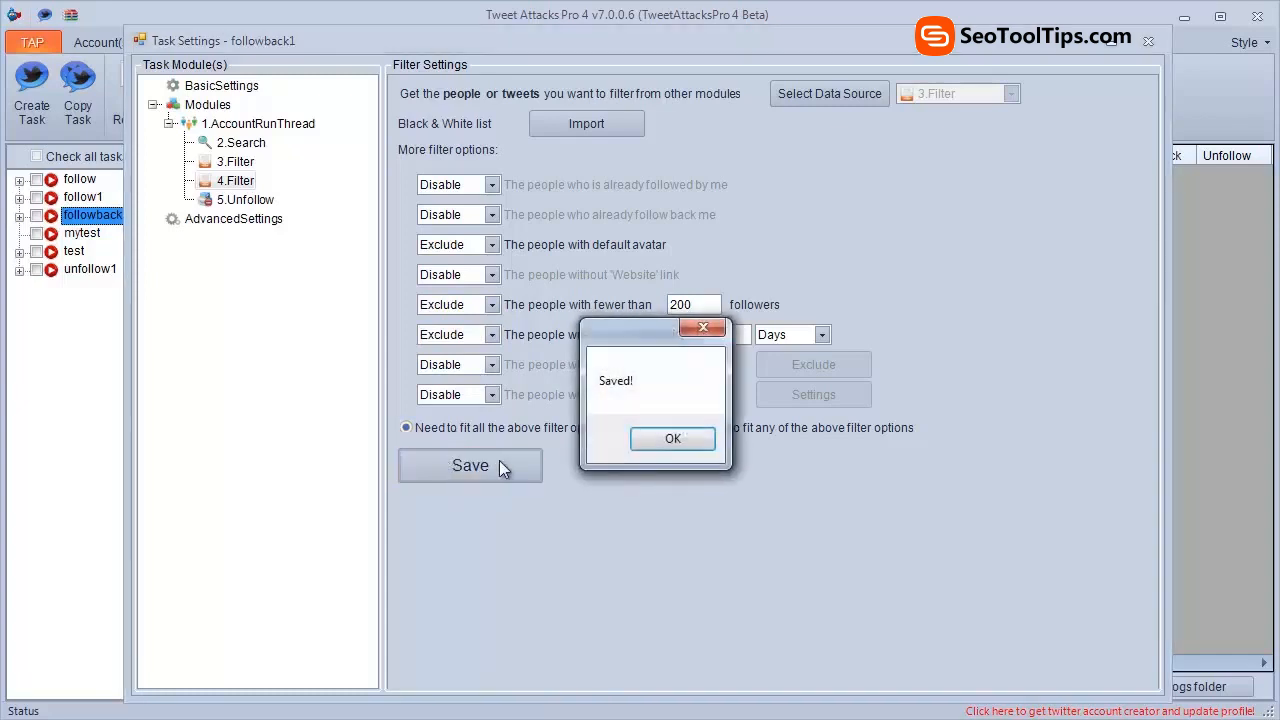
click(652, 441)
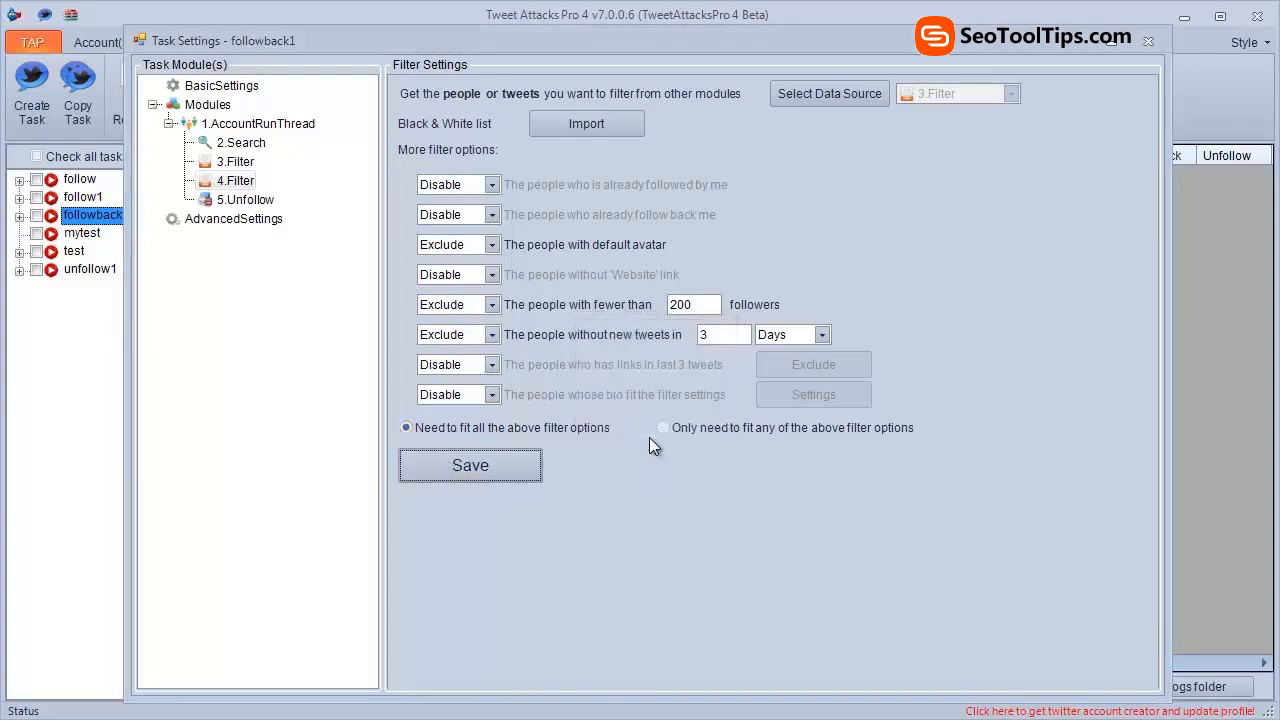
Step: Remove the 5.Unfollow module from the followback1 task
click(232, 199)
right_click(232, 199)
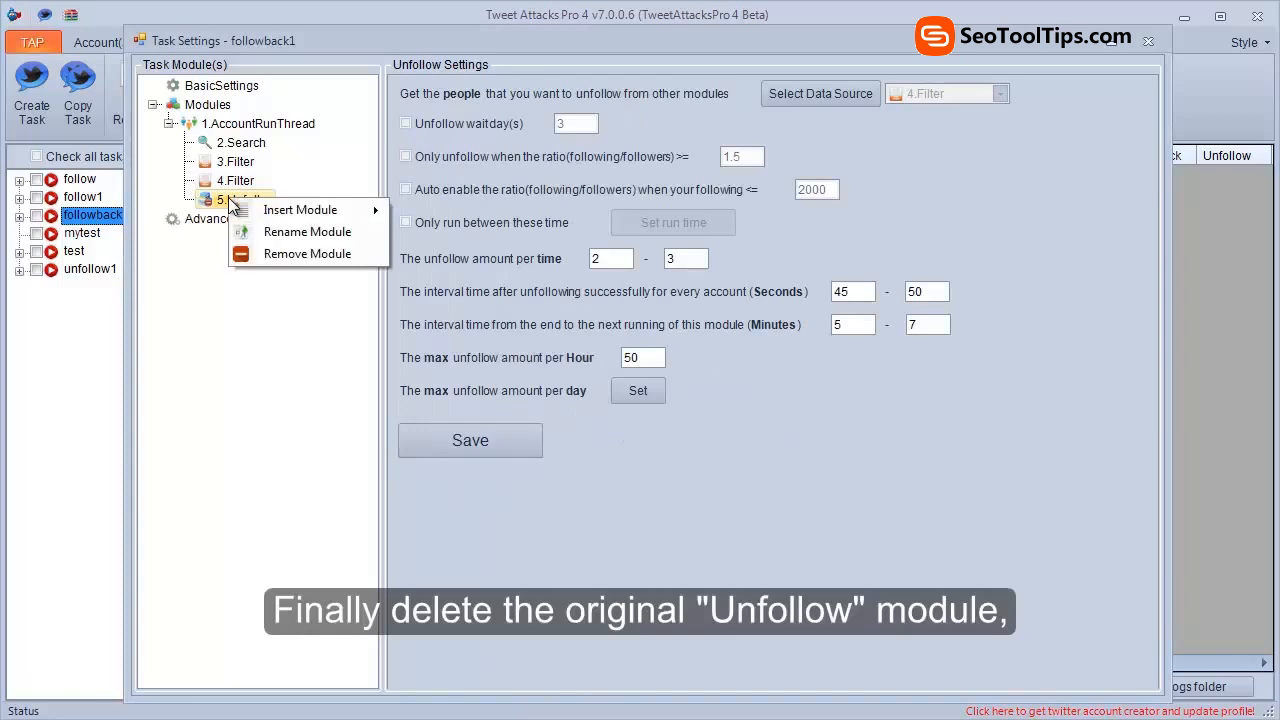
click(278, 254)
click(708, 455)
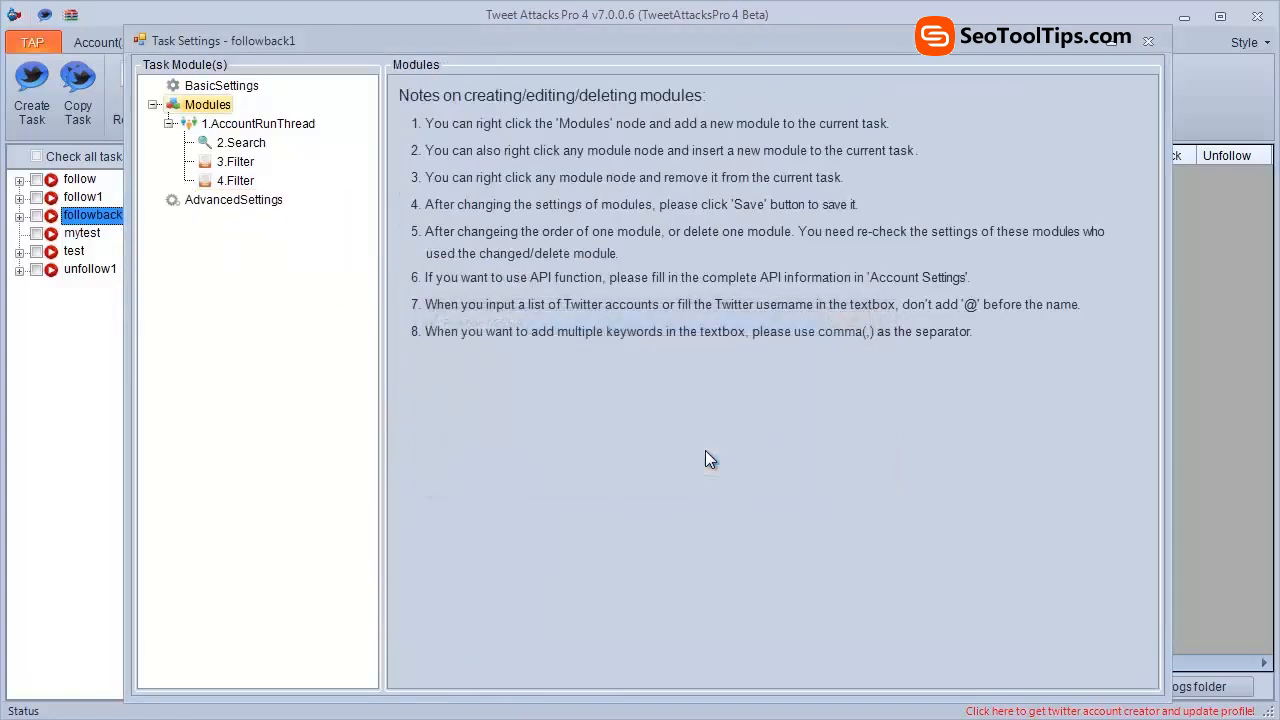
Step: Add a FollowBack module under the AccountRunThread module of the followback1 task
click(246, 122)
right_click(246, 122)
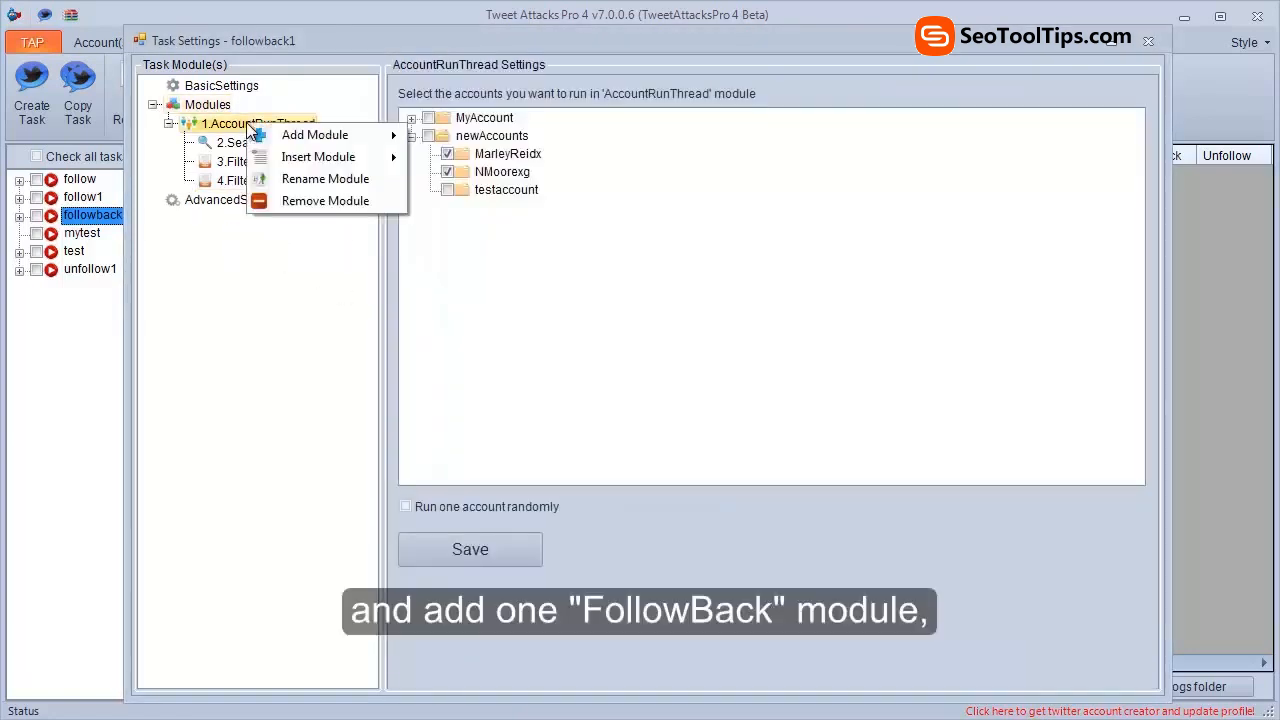
mouse_move(330, 135)
click(458, 247)
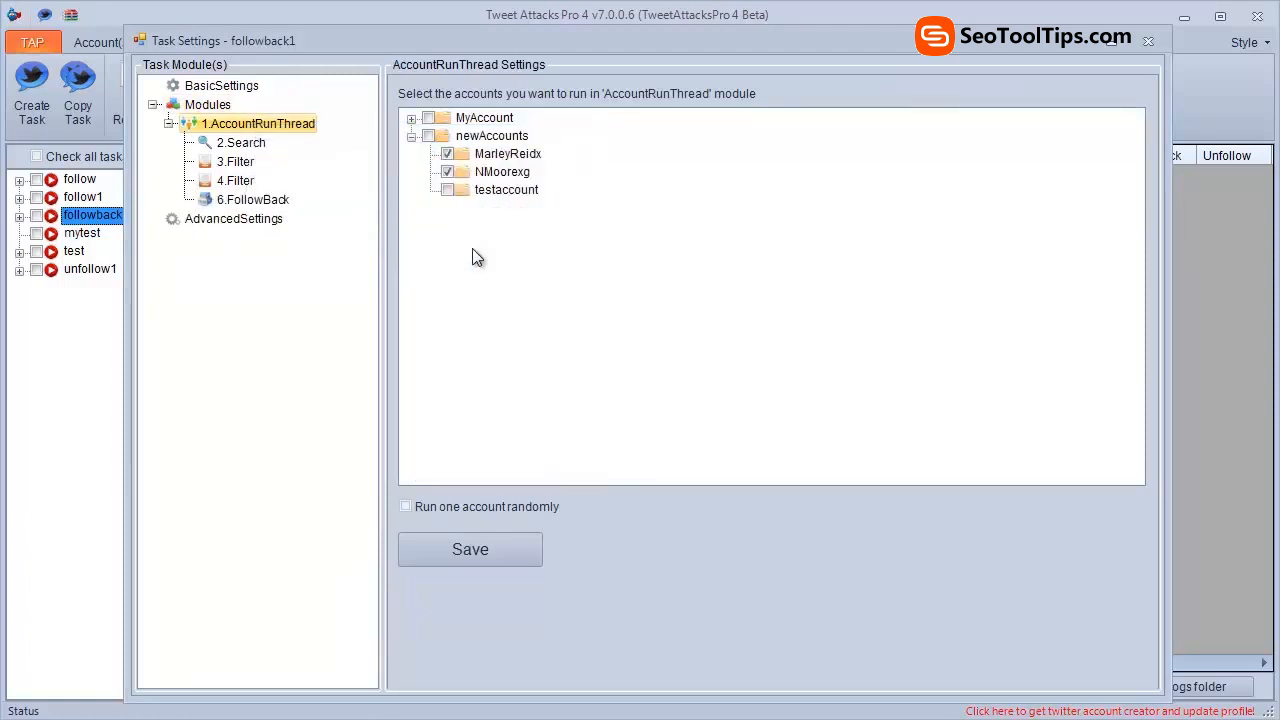
Step: Set the FollowBack module's data source to the 4.Filter module and save the data source
click(261, 206)
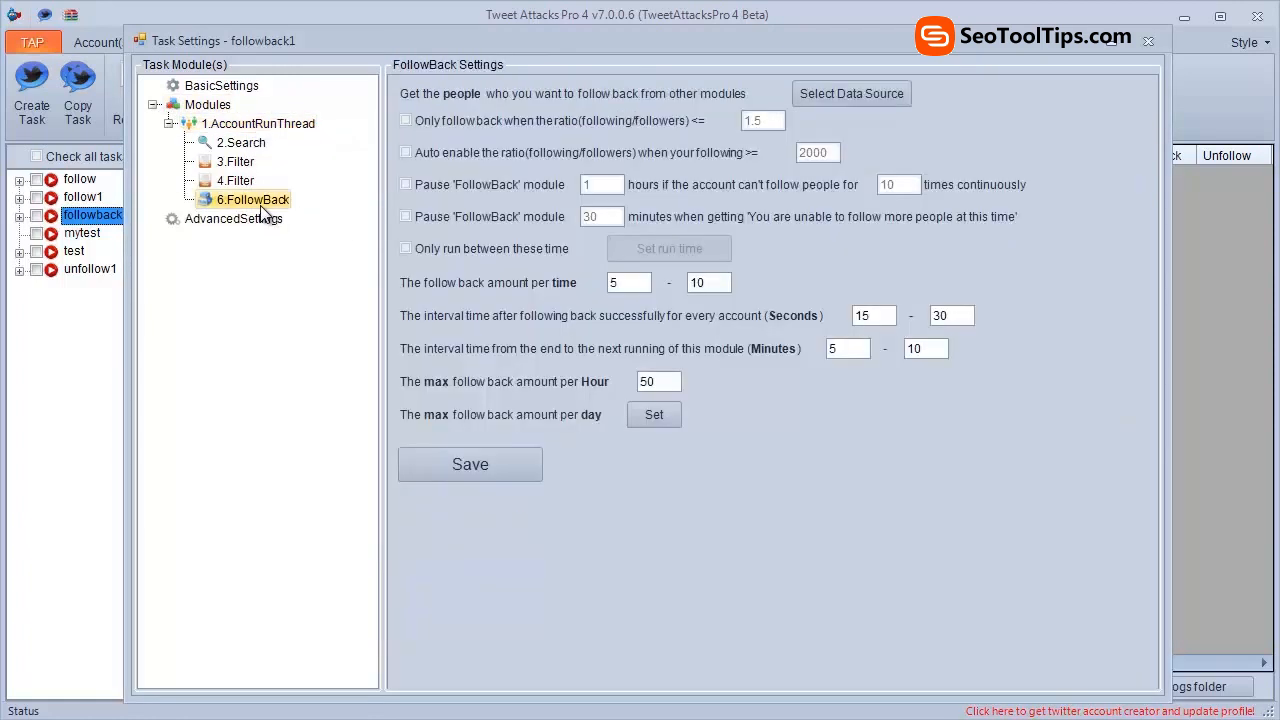
click(826, 97)
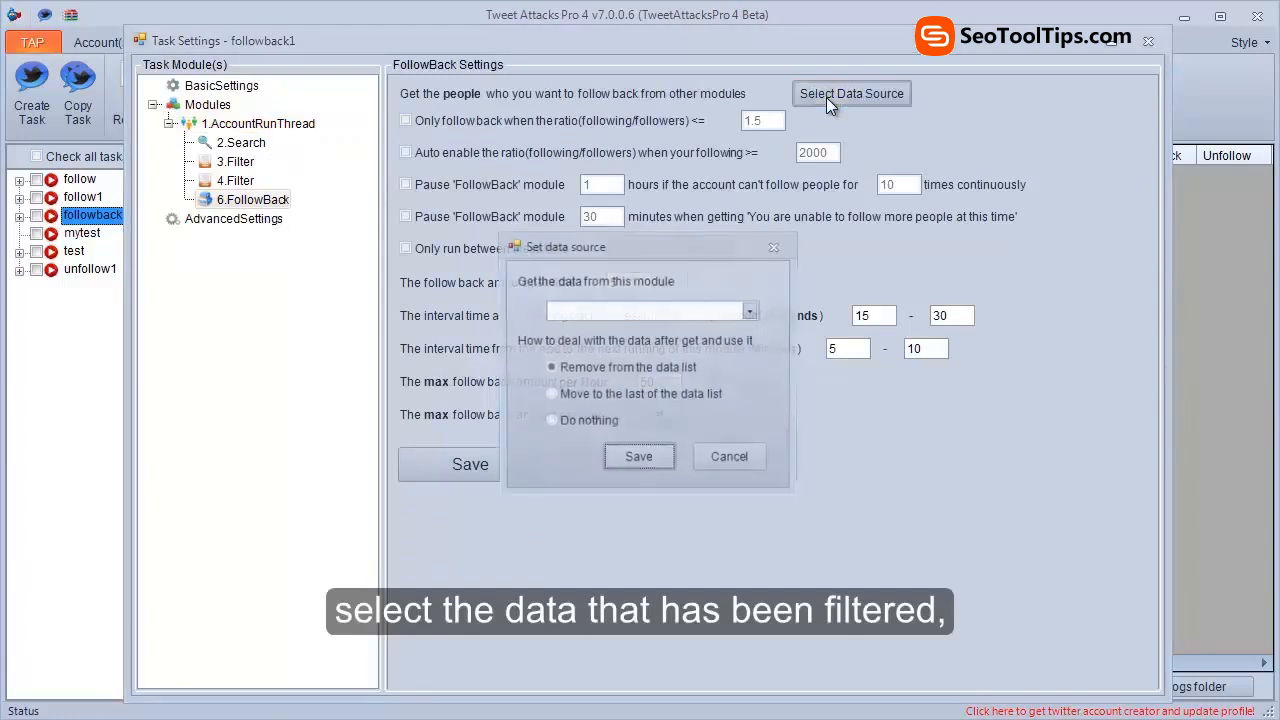
click(751, 311)
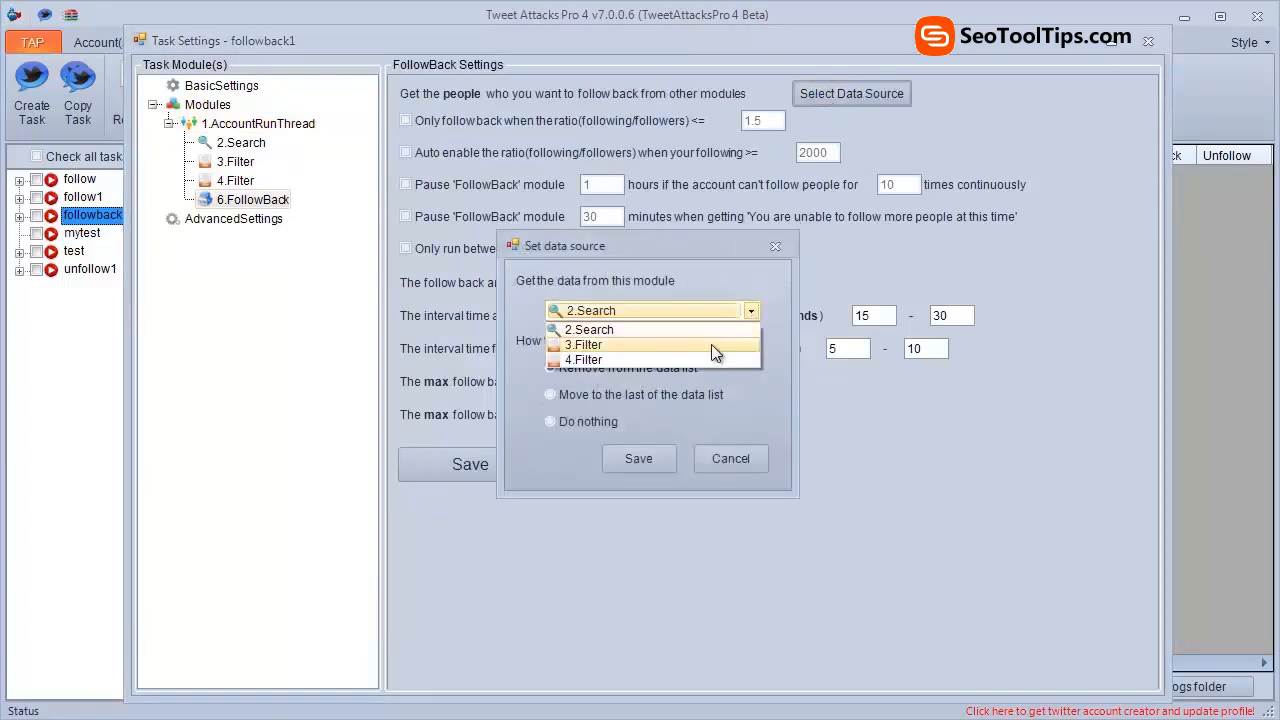
click(701, 358)
click(655, 456)
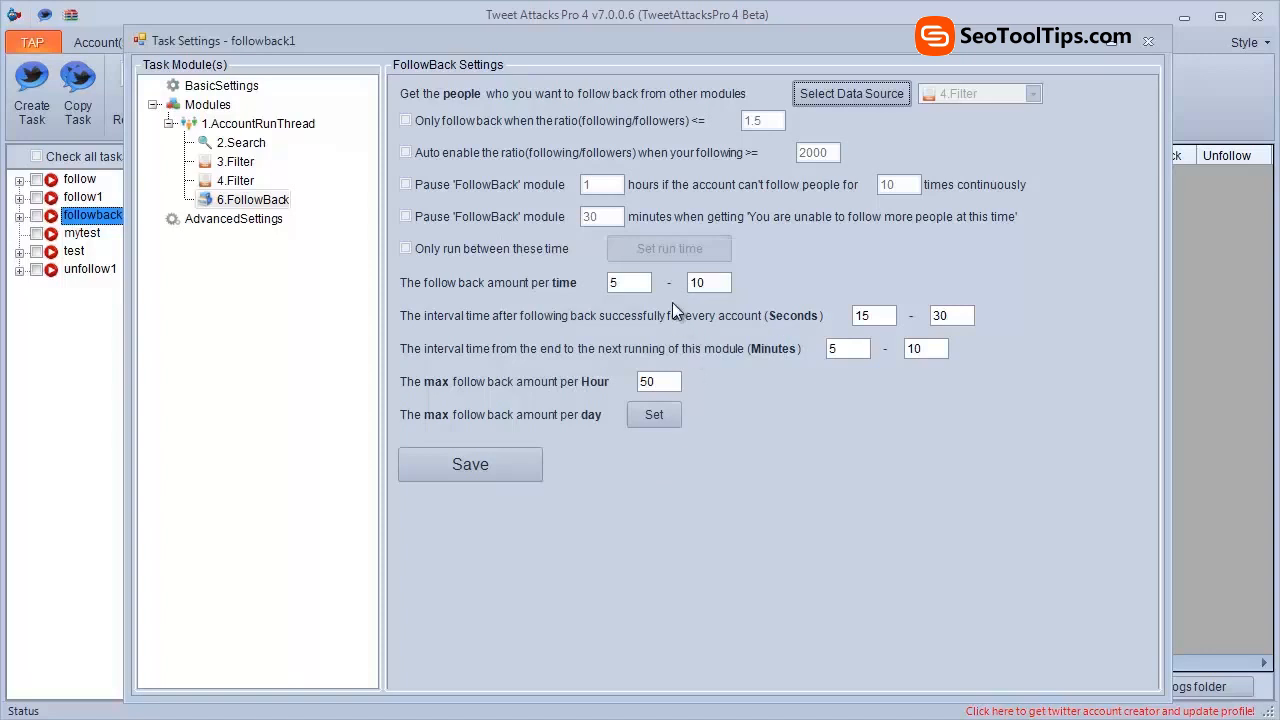
Step: Set the FollowBack module's follow back amount per time to 3 - 5
double_click(613, 283)
text(3)
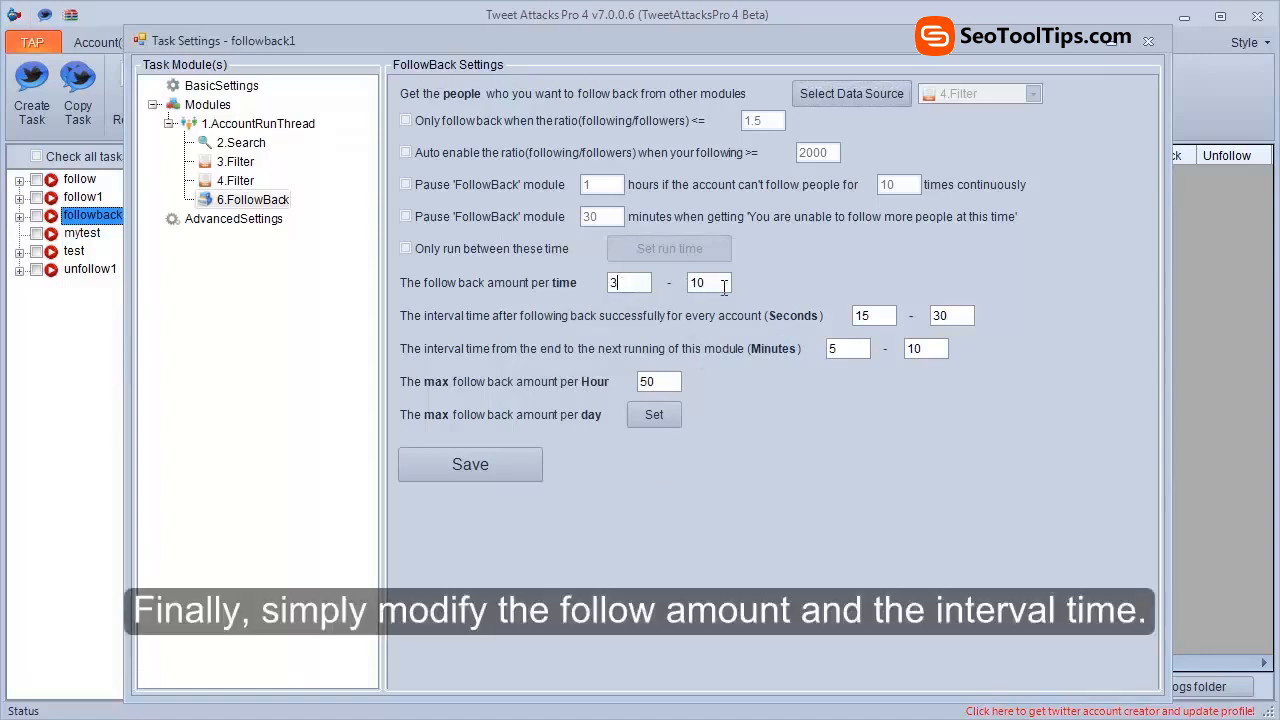
double_click(697, 283)
text(5)
Step: Set the minimum intervals to 25 seconds per follow back and 8 minutes between runs, then save the module and close the task settings
double_click(866, 317)
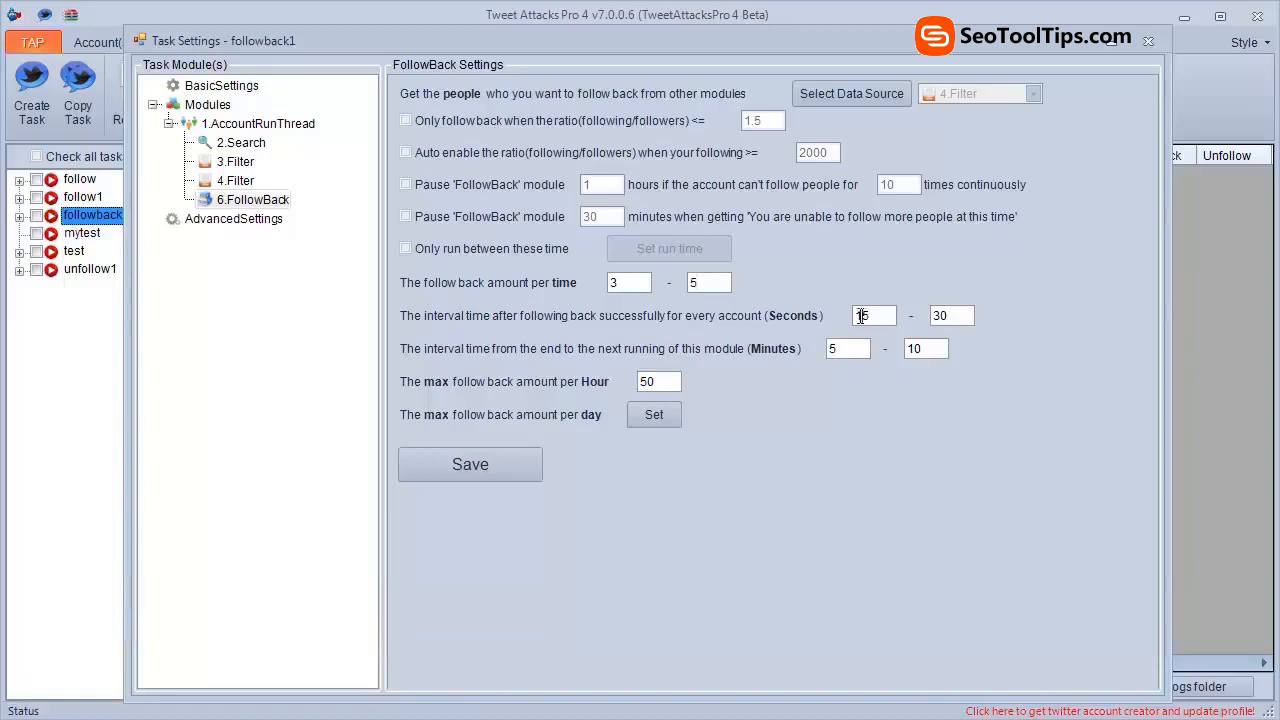
text(25)
double_click(831, 349)
click(473, 460)
click(681, 442)
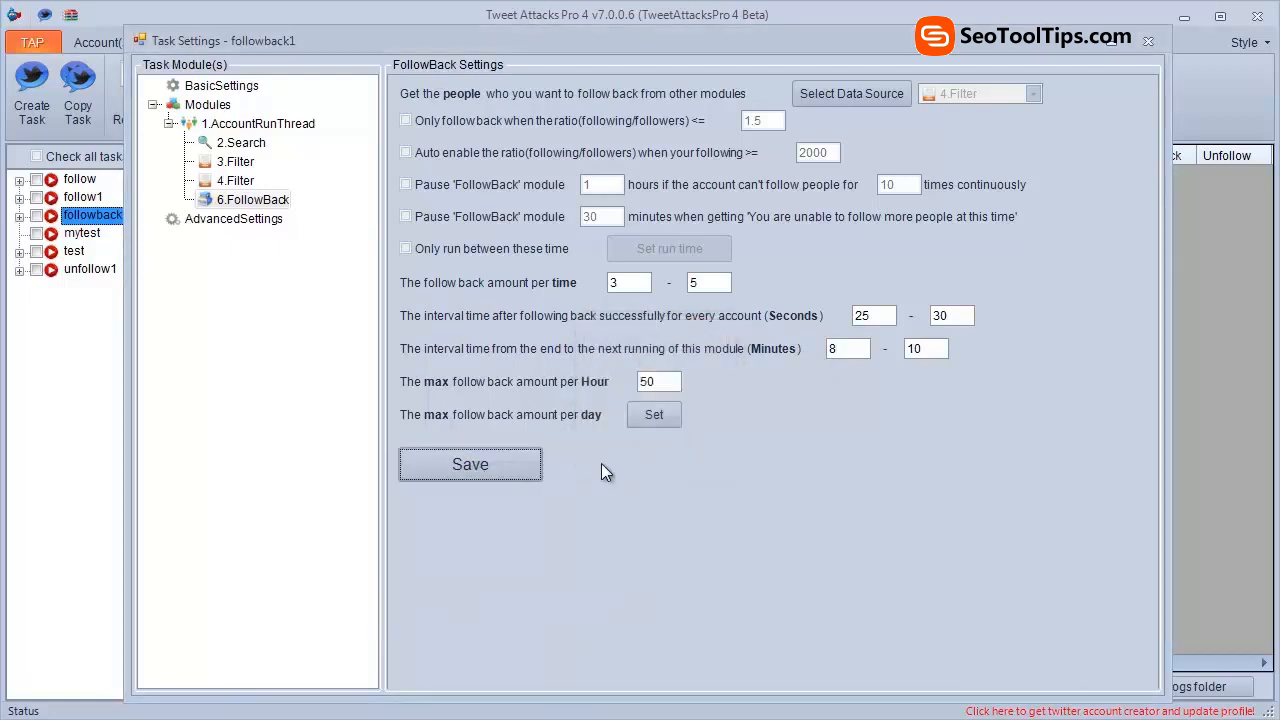
click(1140, 46)
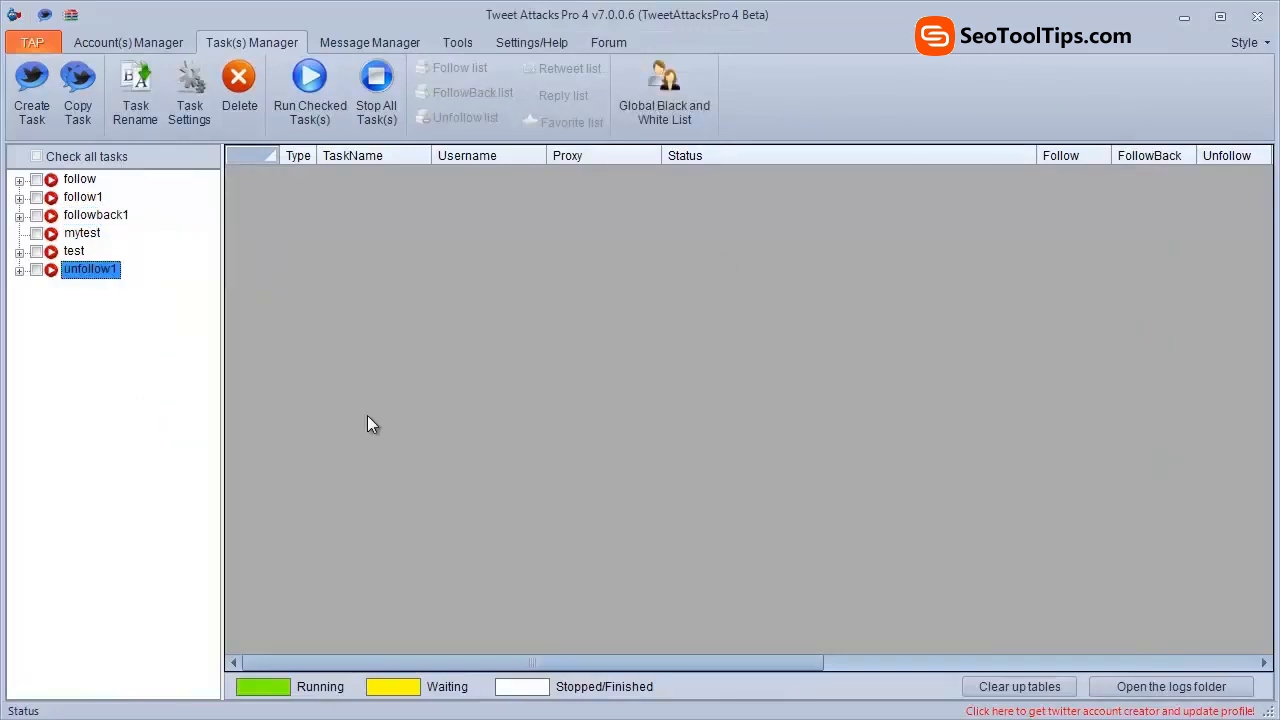
Step: Create a new task named tweet1
click(53, 124)
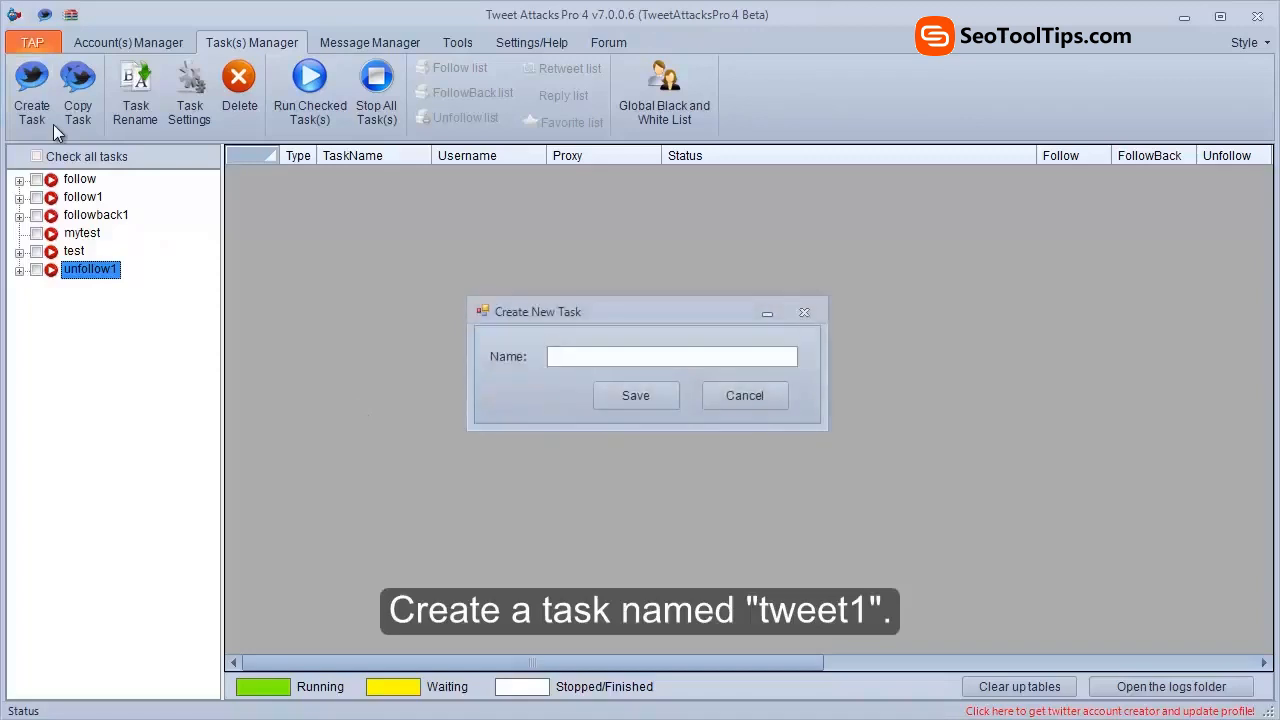
text(tweet1)
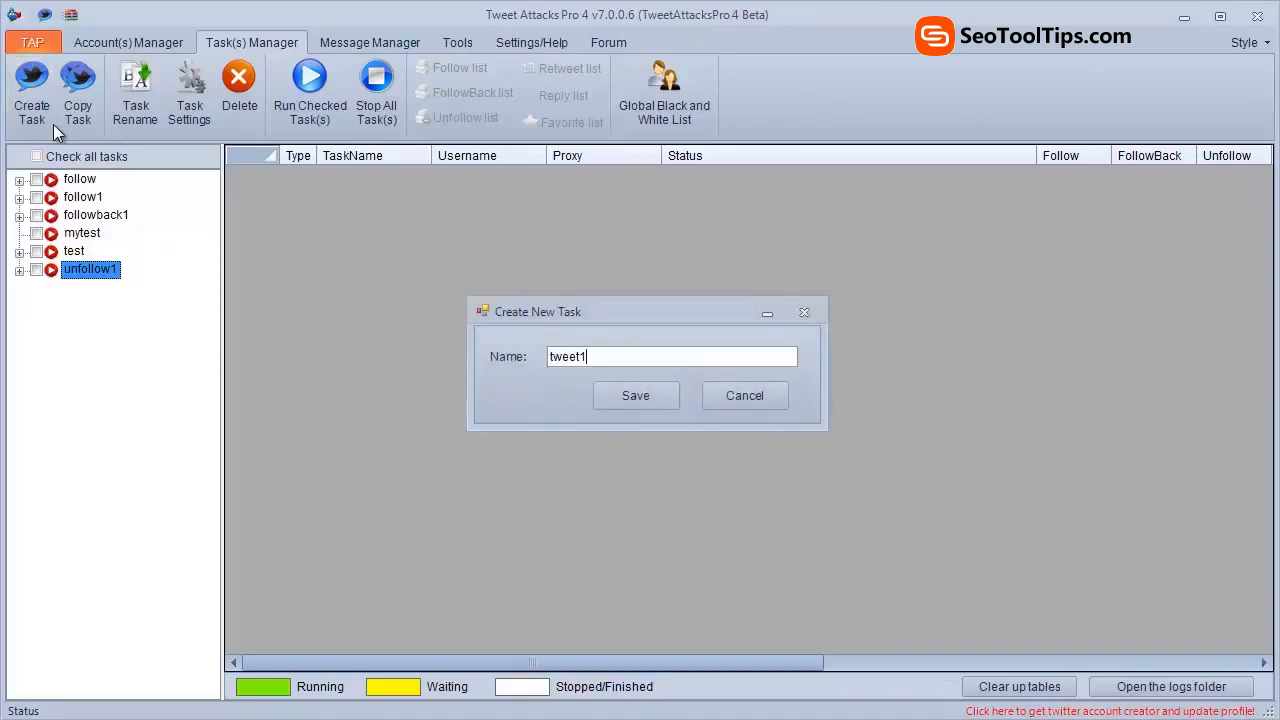
click(609, 401)
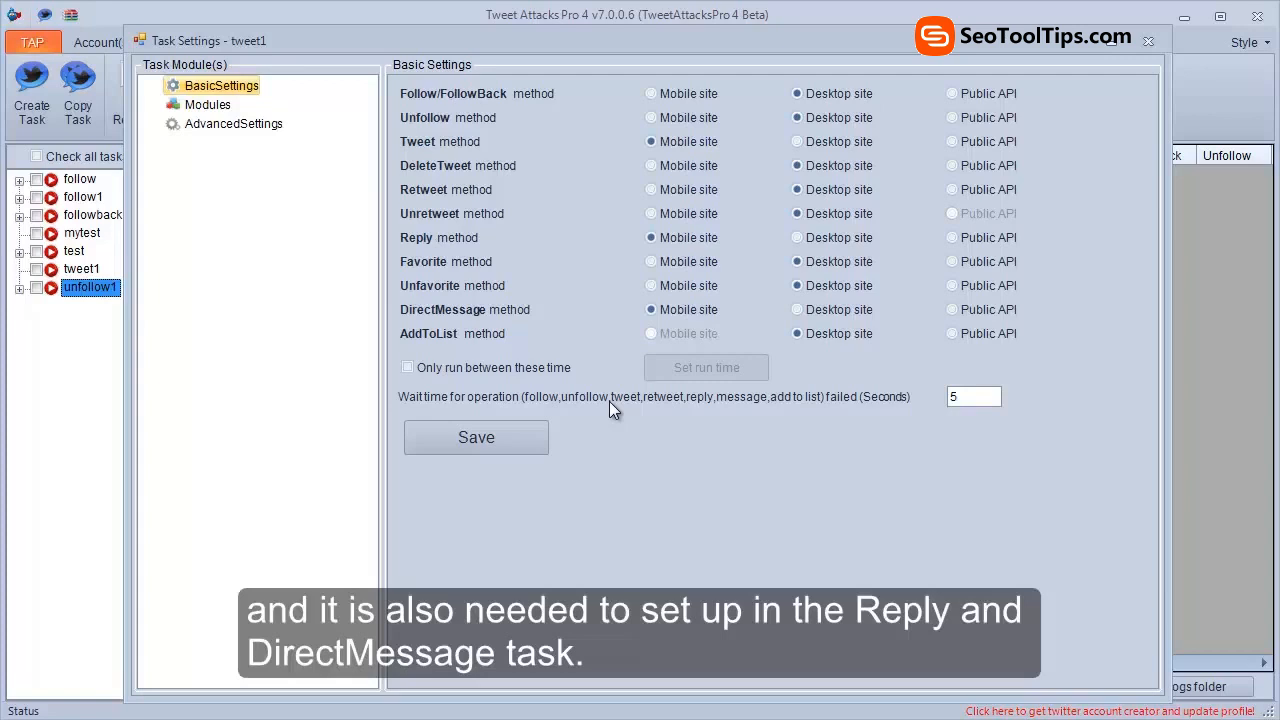
Step: Add a GetContent module to the tweet1 task
click(213, 106)
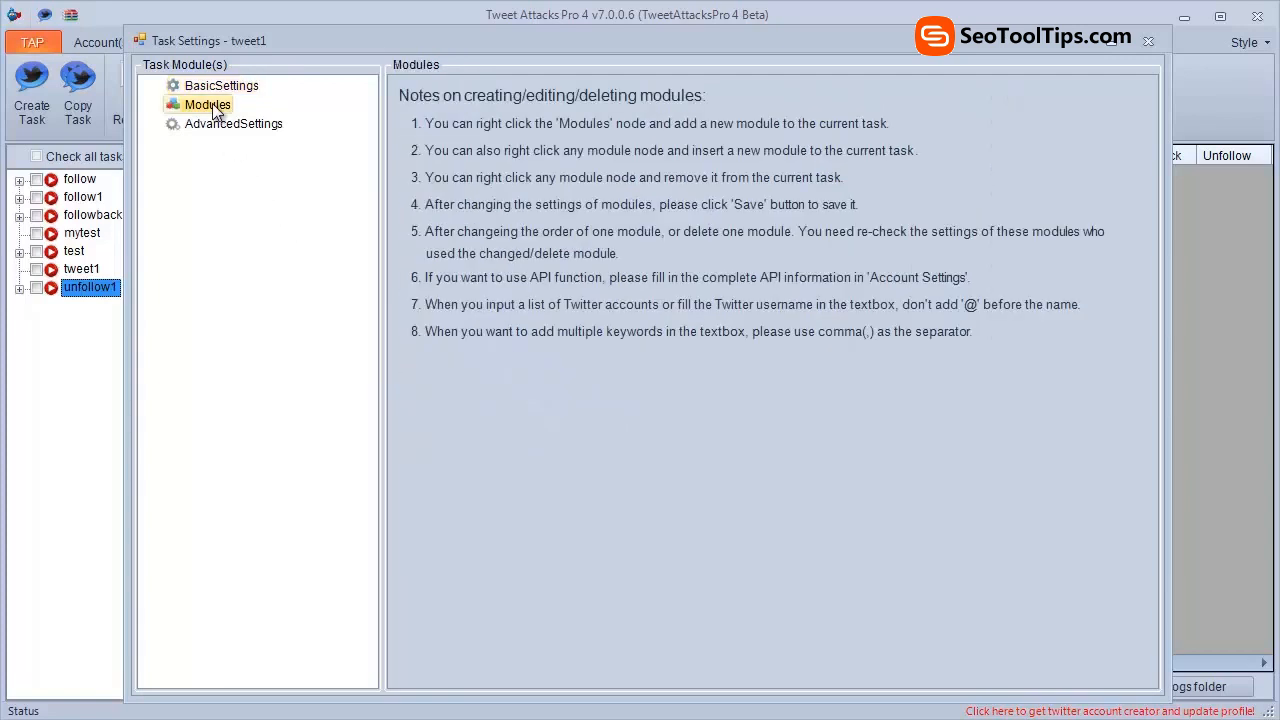
right_click(212, 105)
mouse_move(316, 117)
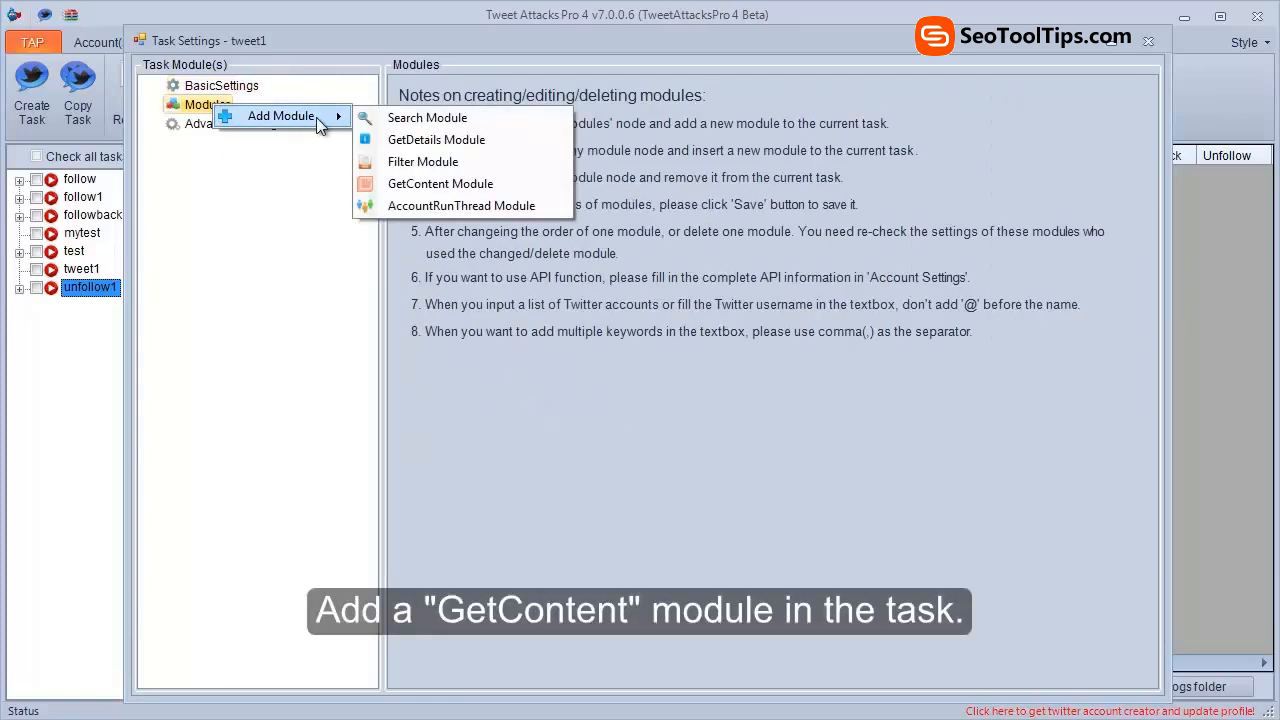
click(380, 183)
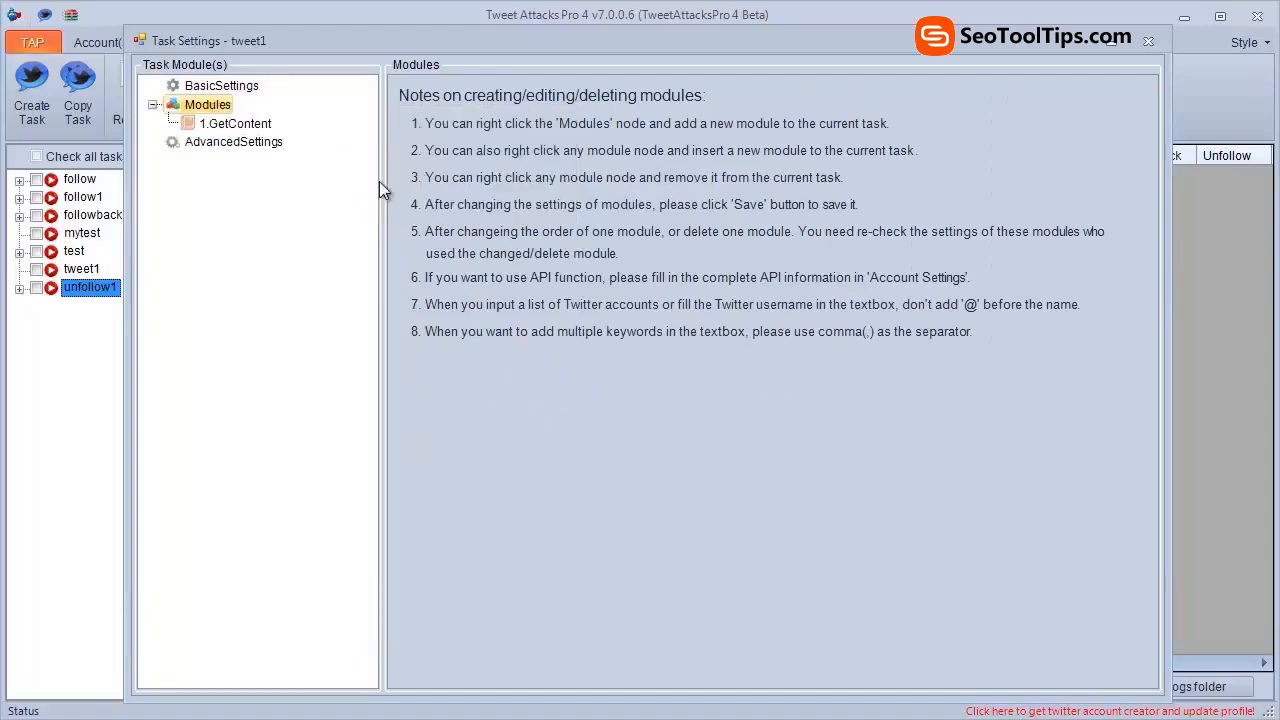
Step: Enter "The first wealth is health." as the GetContent module's basic content
click(240, 125)
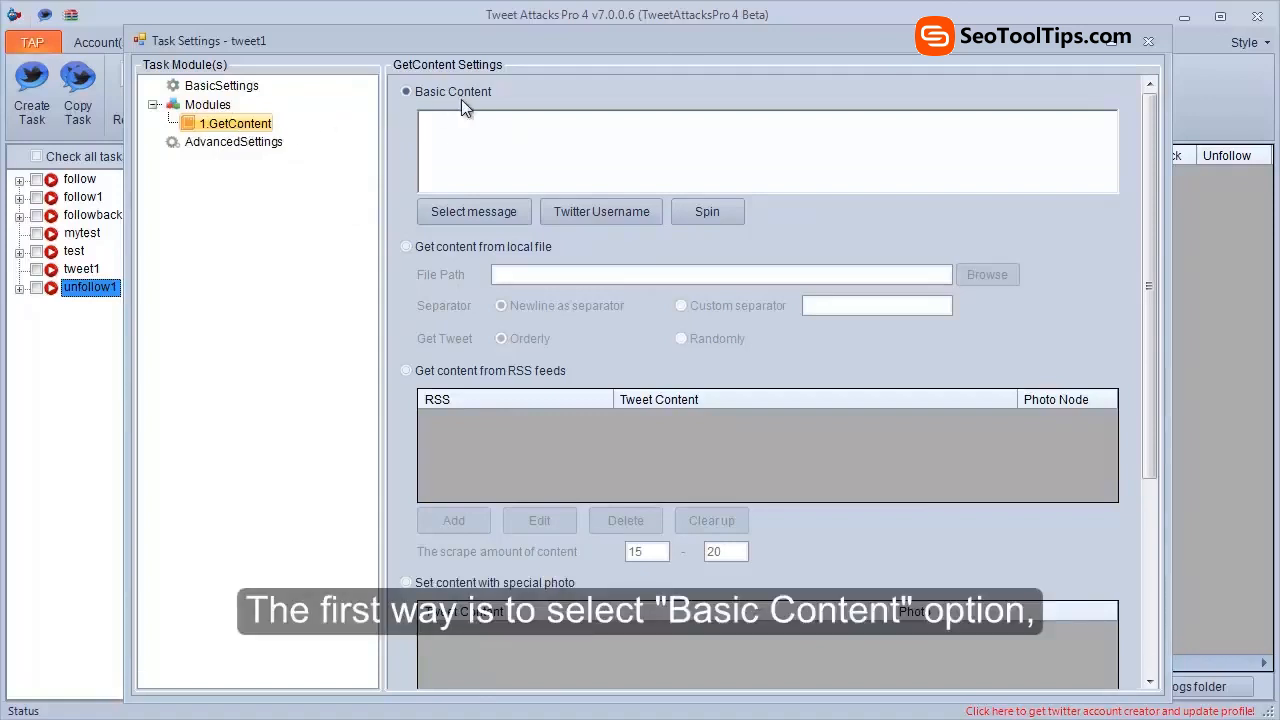
click(440, 142)
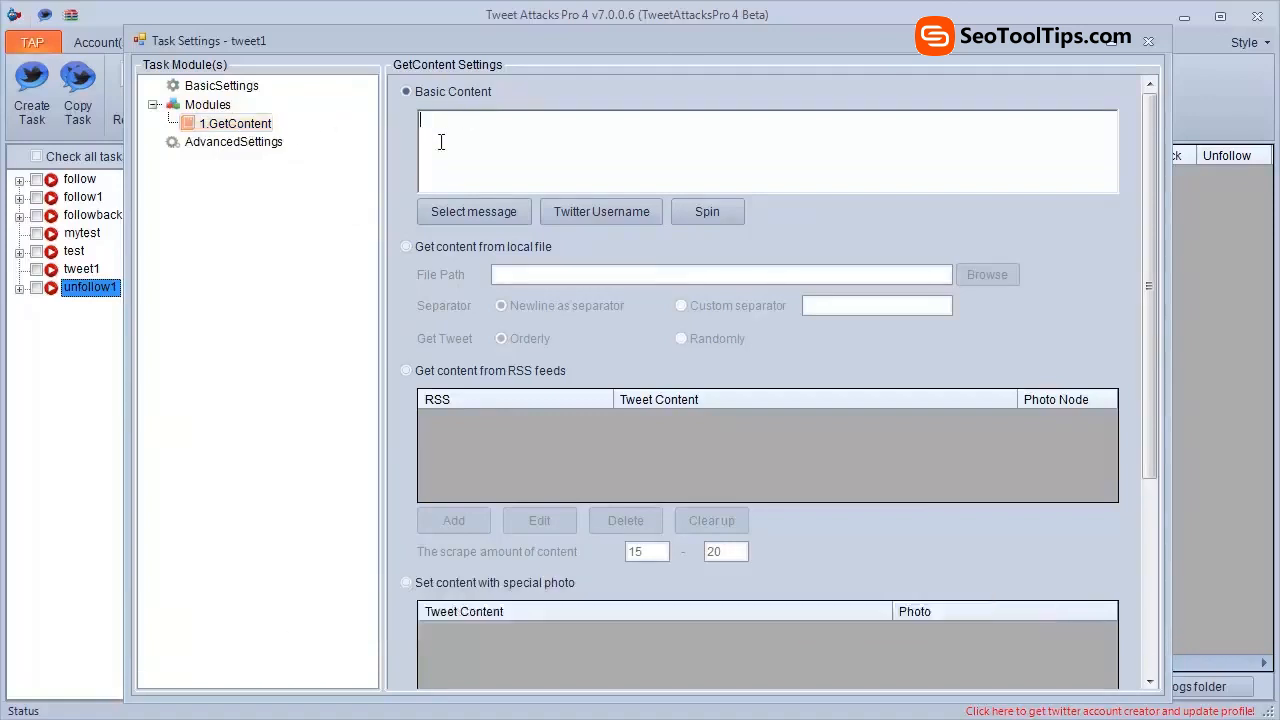
text(The firsth)
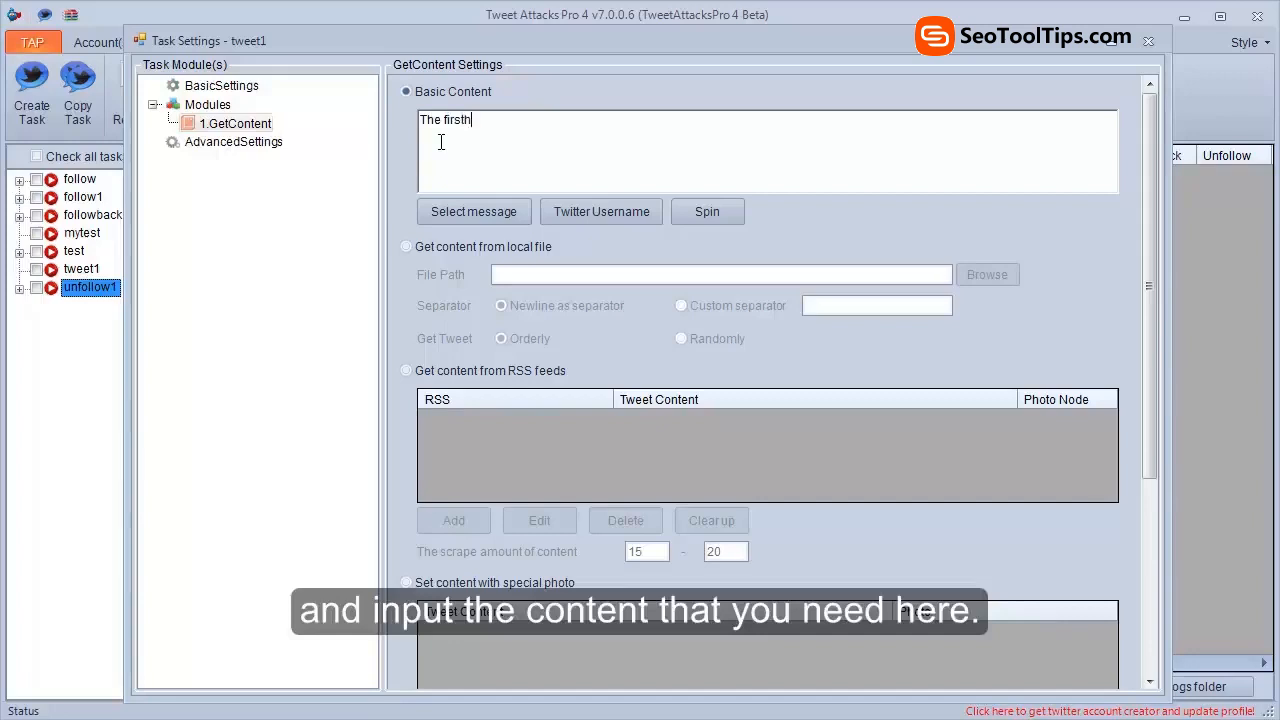
key(BackSpace)
key(BackSpace)
text(t )
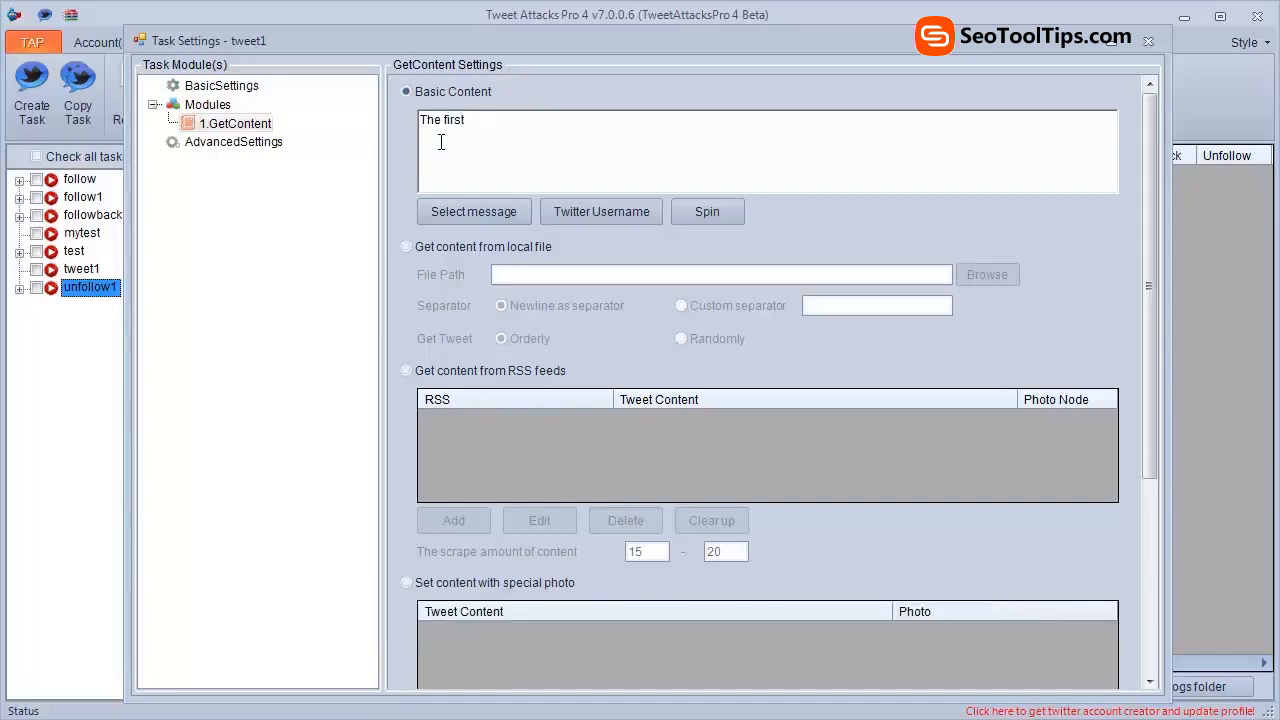
text(wealth is health.)
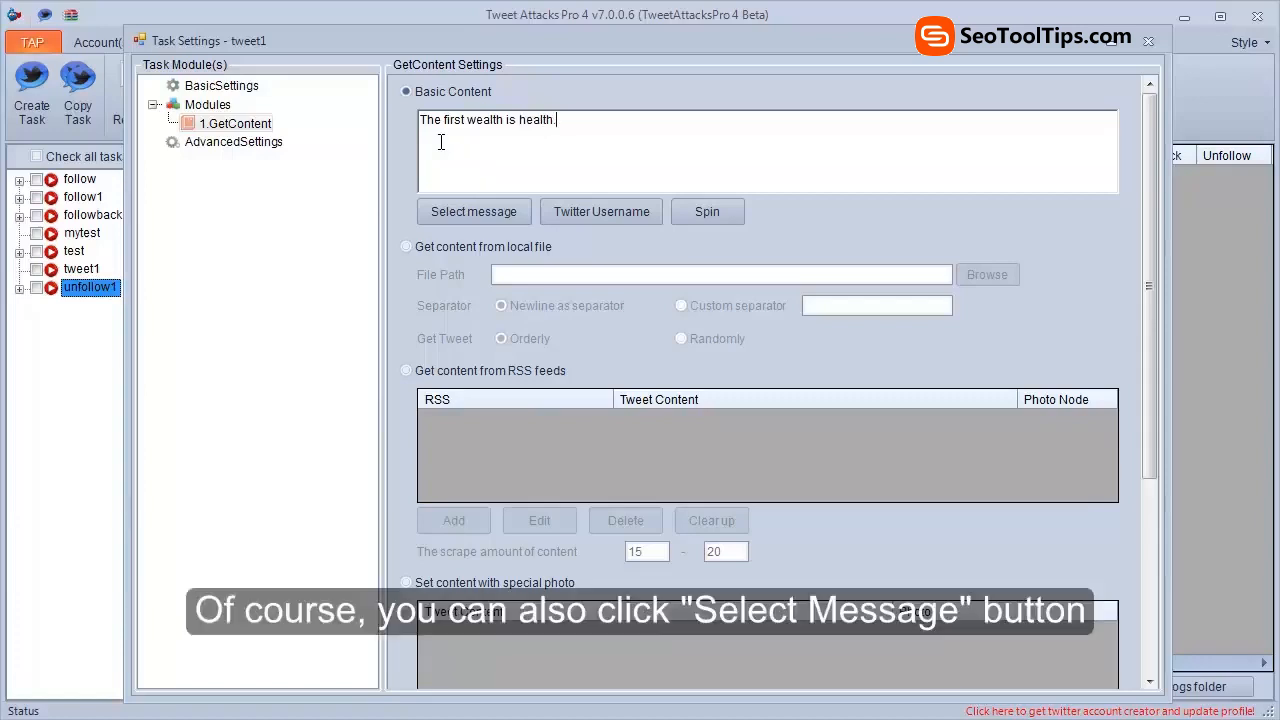
Step: Insert the saved message message1 from MyMessage at the end of the basic content
click(453, 207)
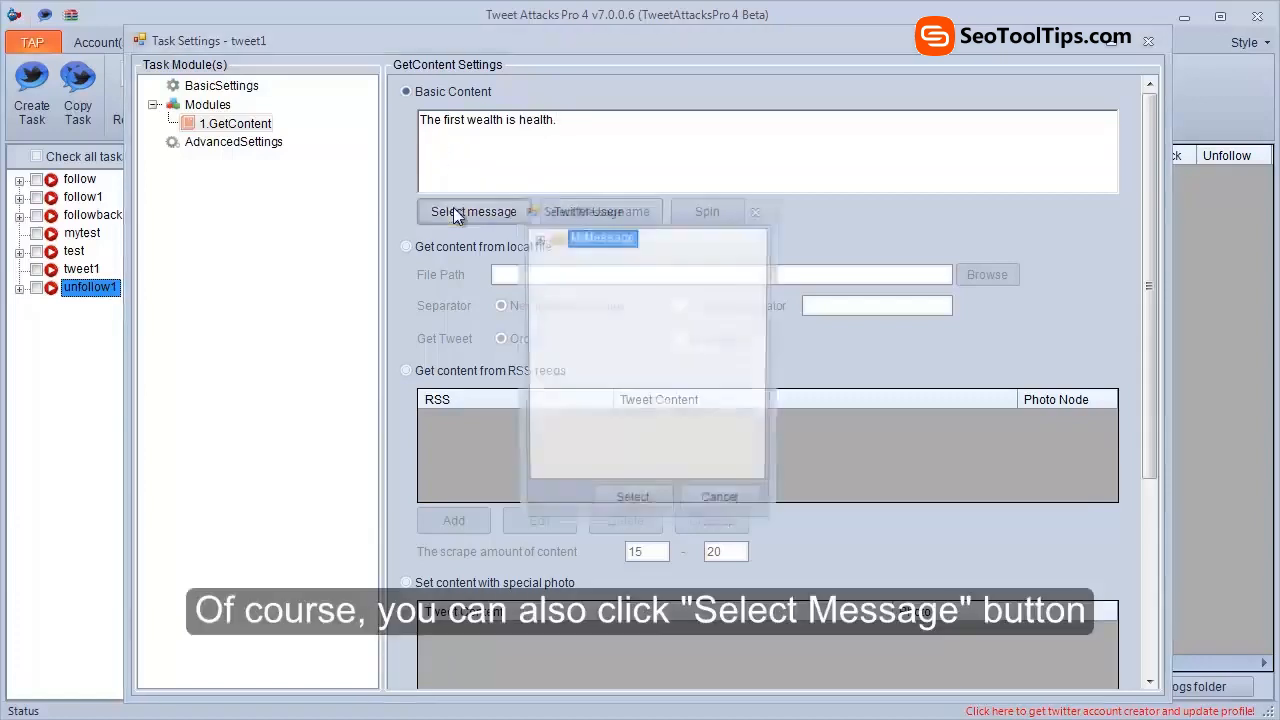
click(537, 239)
click(605, 256)
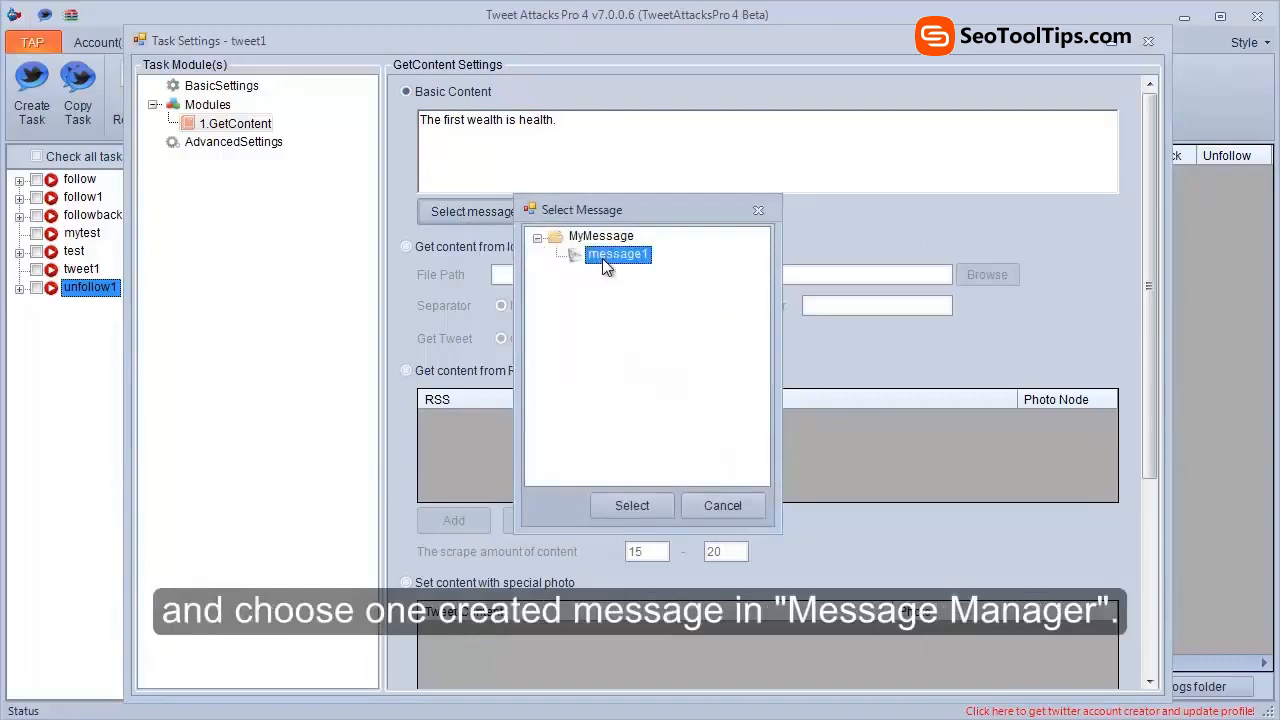
click(632, 506)
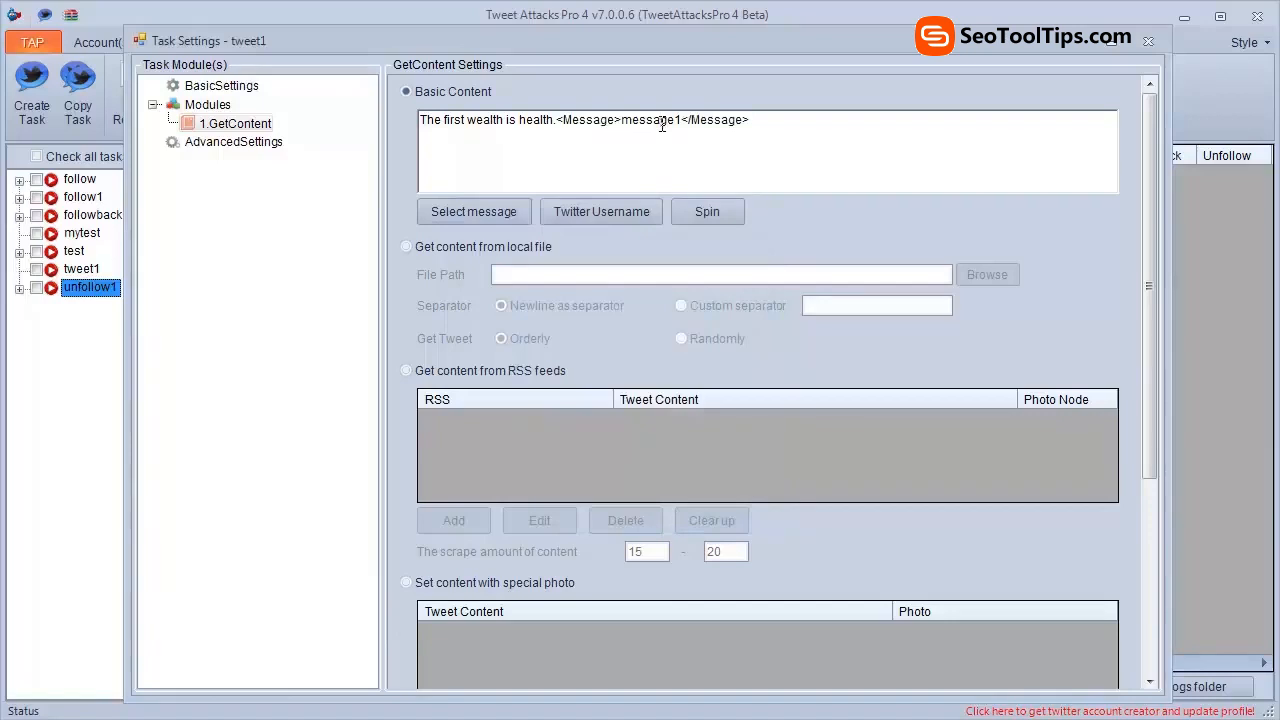
drag(690, 121, 623, 116)
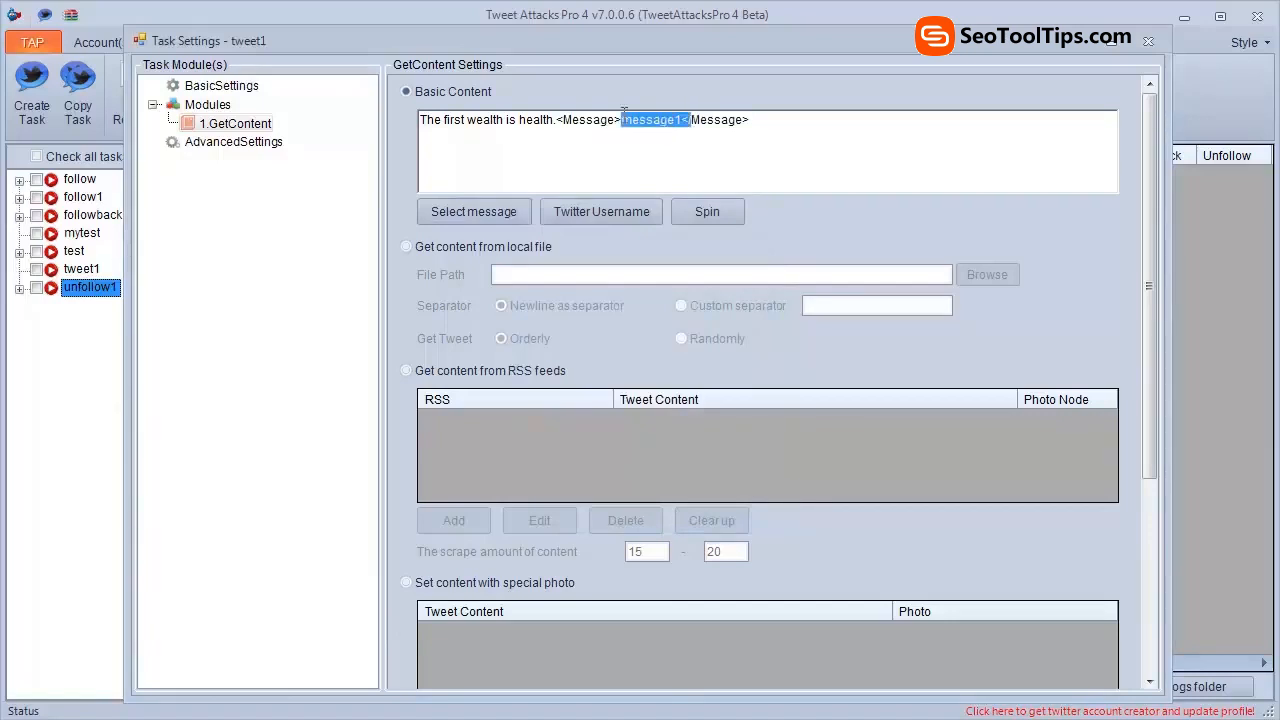
click(559, 121)
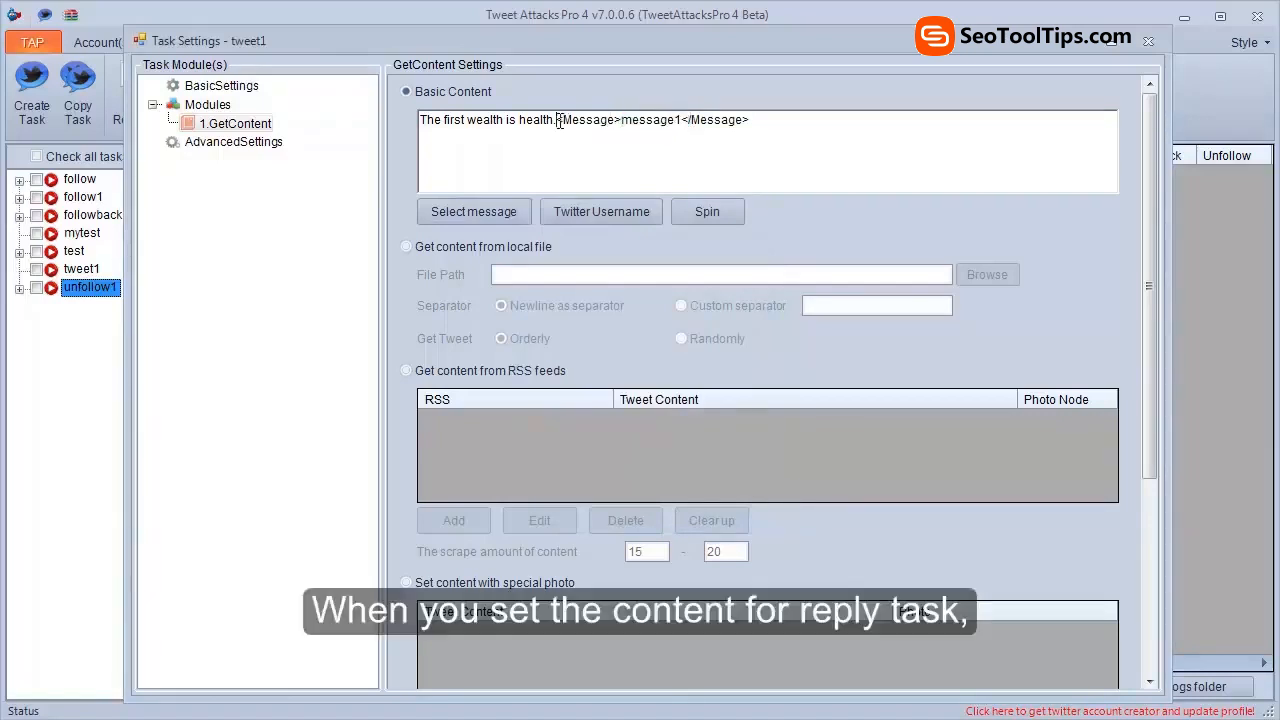
Step: Insert the Twitter username placeholder before "wealth" in the basic content
click(469, 119)
click(598, 209)
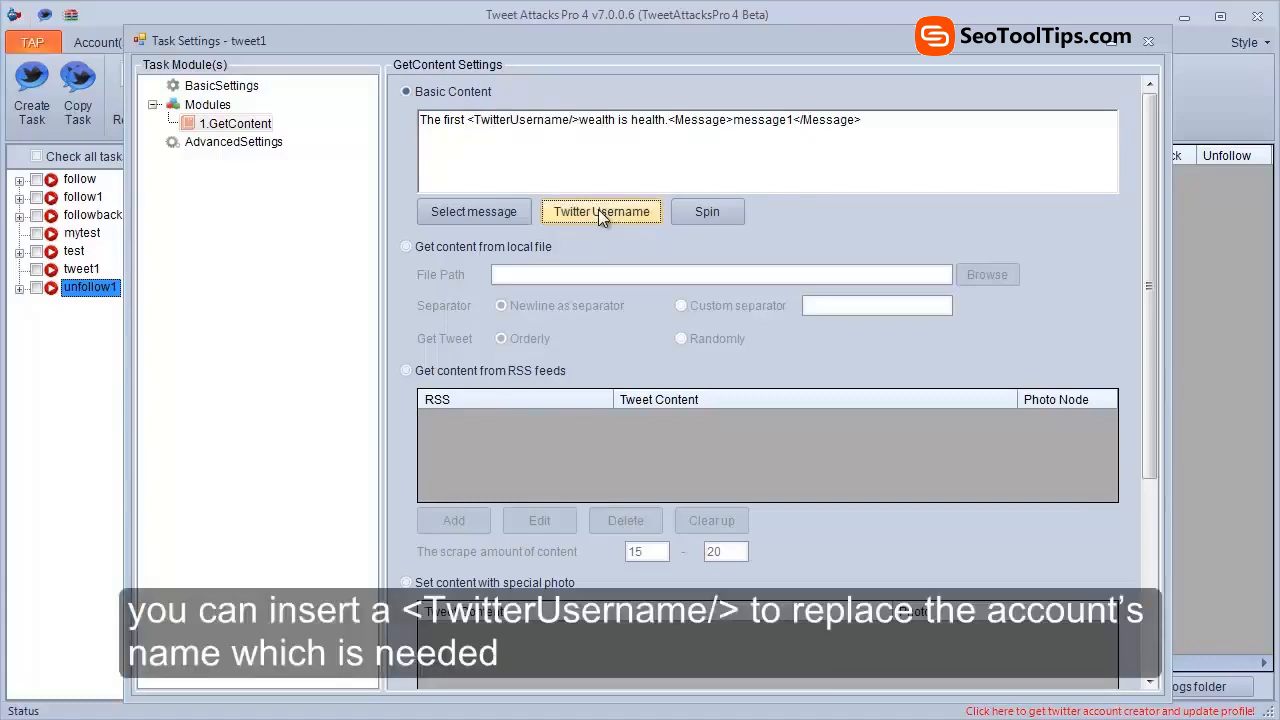
drag(580, 120, 475, 121)
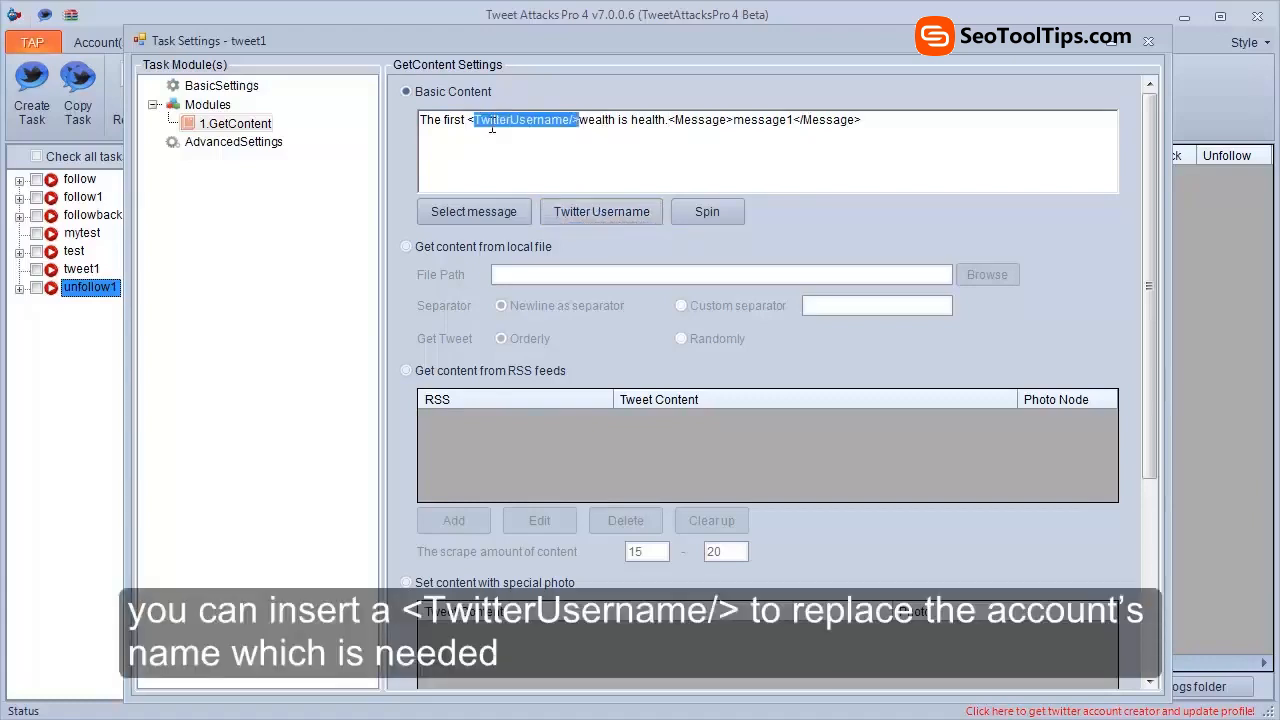
click(593, 150)
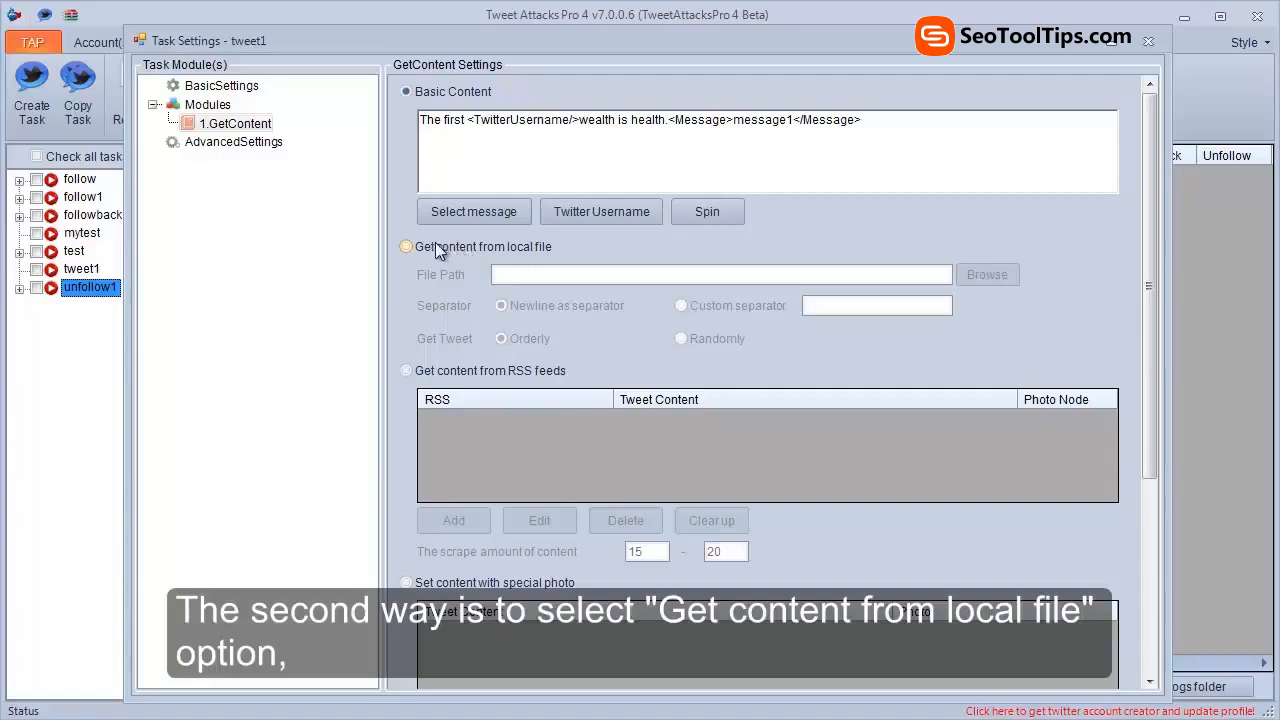
Step: Switch the content source to the local file TweetContent.txt in the desktop's Common folder, with tweets picked randomly
click(431, 245)
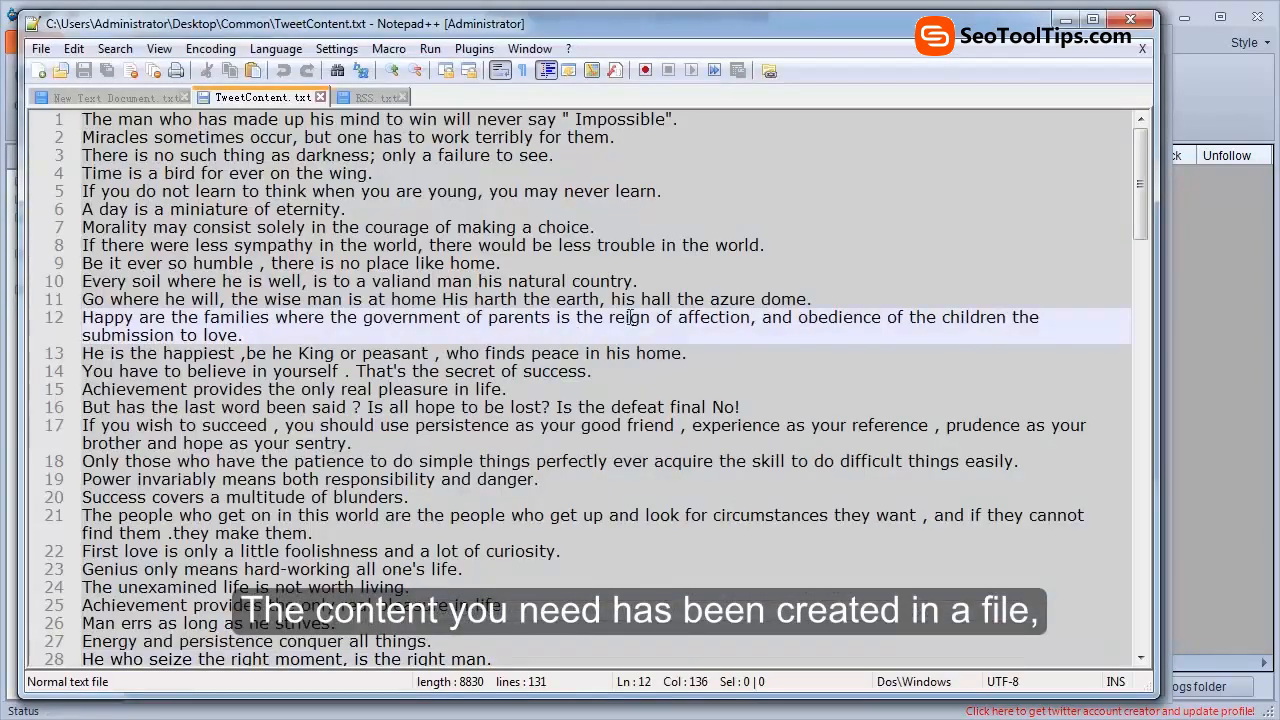
scroll(713, 298, down, 4)
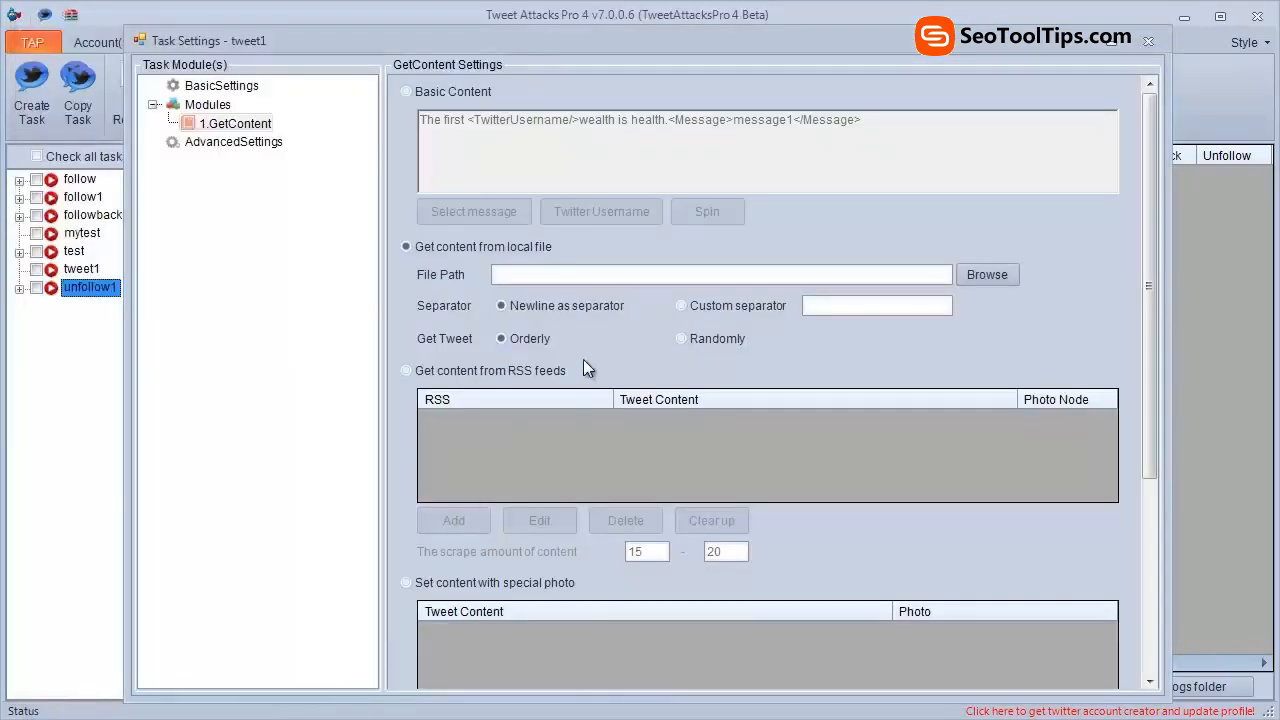
click(979, 274)
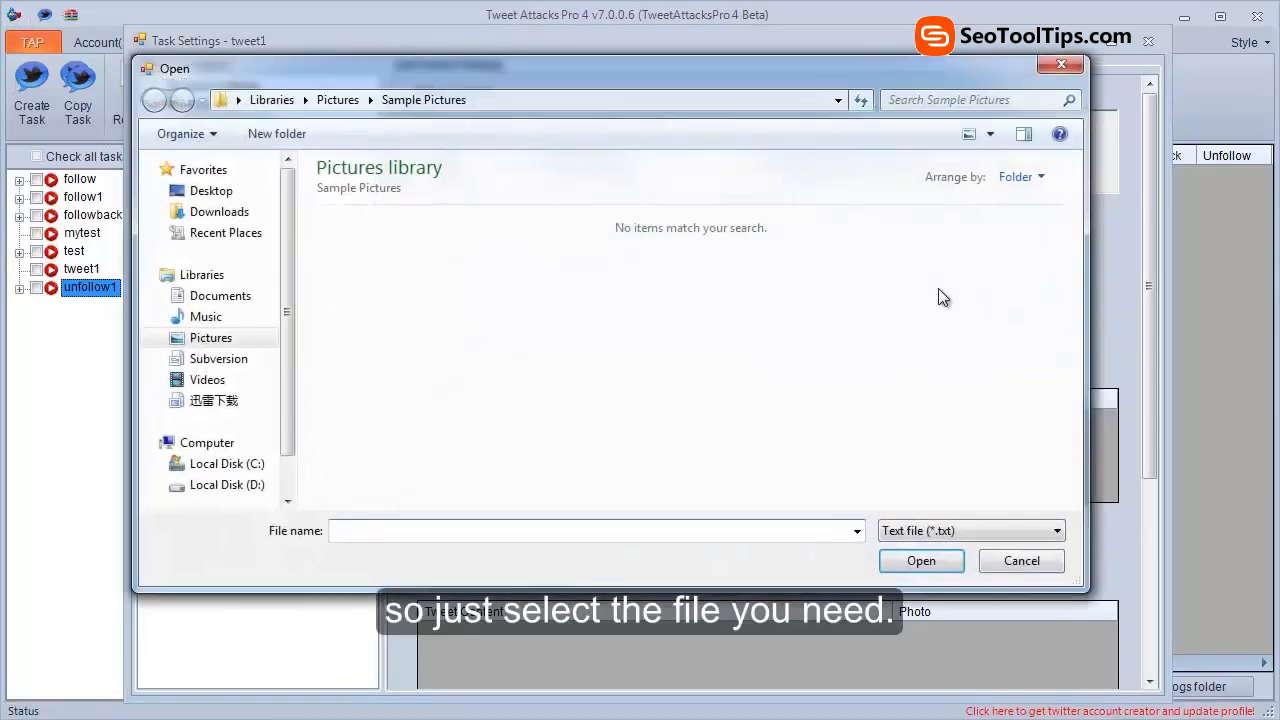
click(213, 191)
double_click(614, 332)
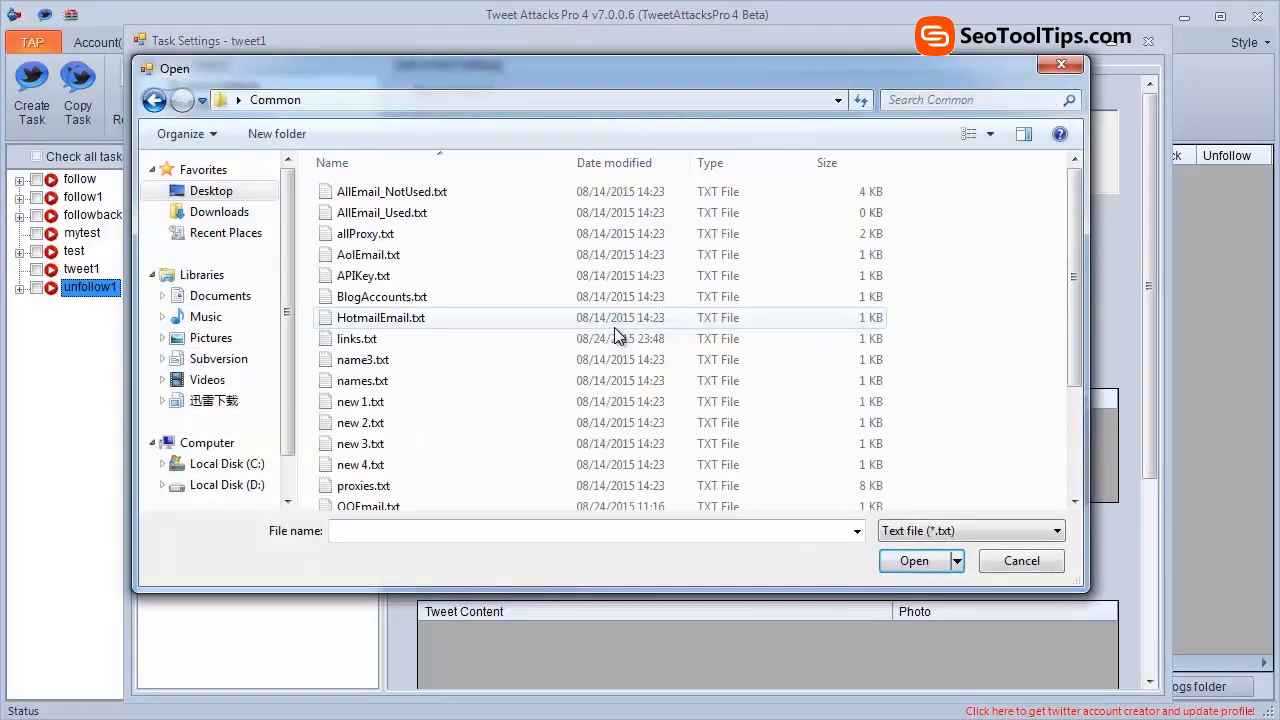
click(495, 449)
scroll(450, 443, down, 3)
double_click(418, 441)
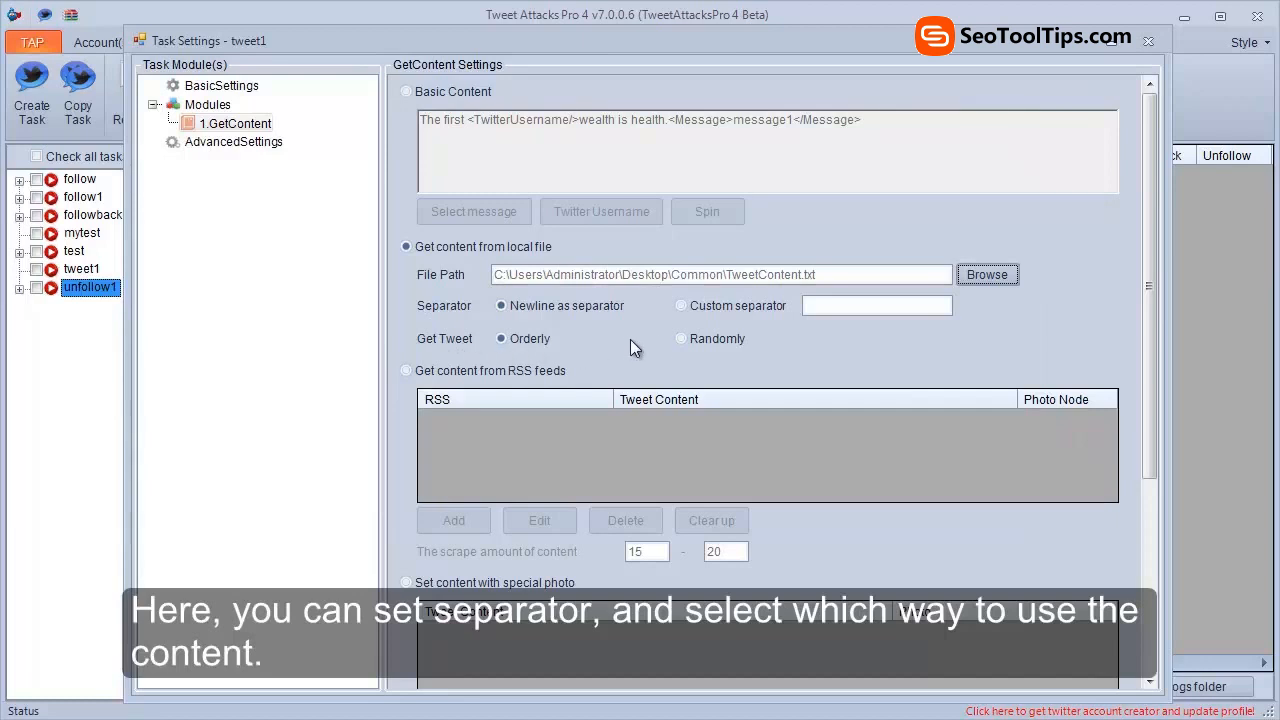
click(682, 339)
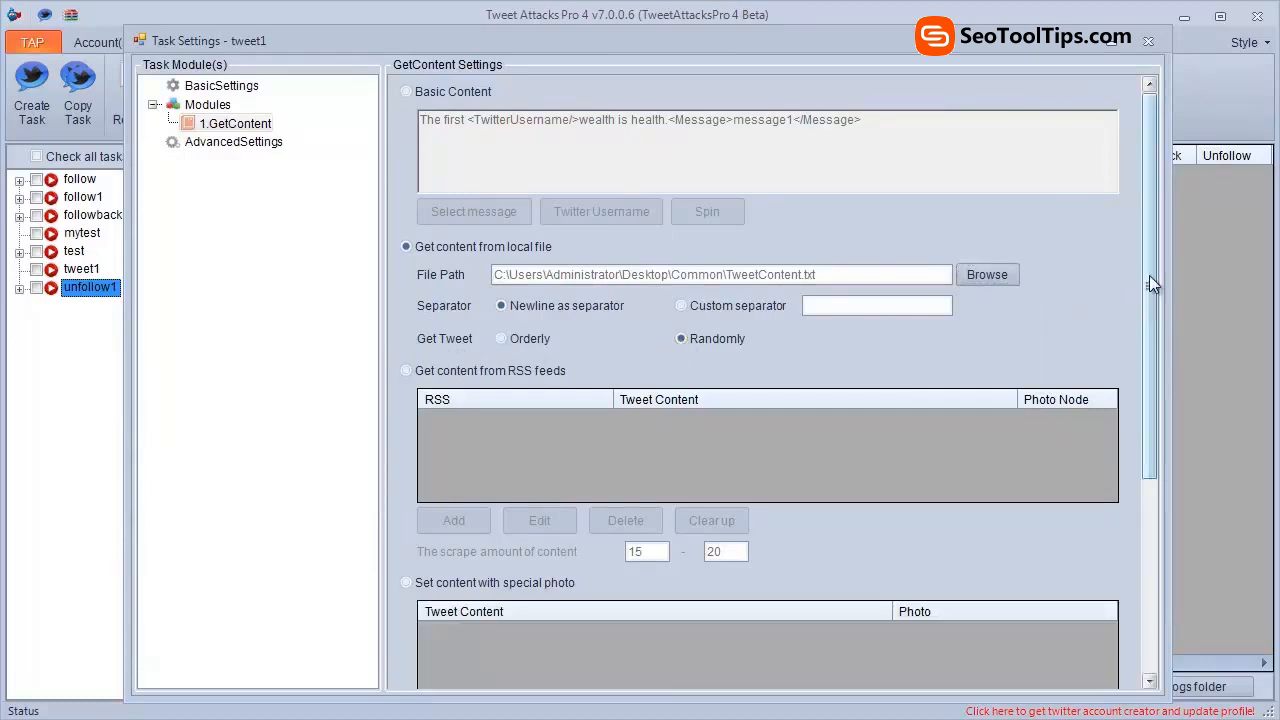
drag(1149, 287, 1121, 443)
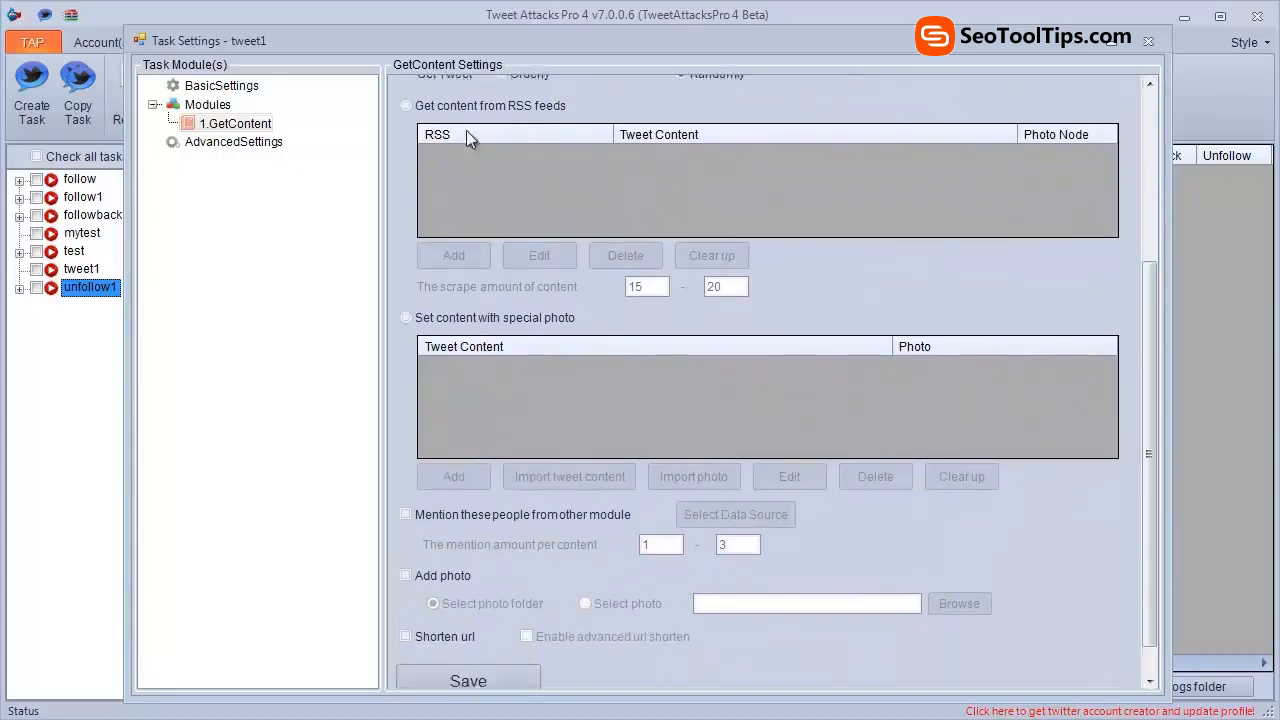
click(459, 106)
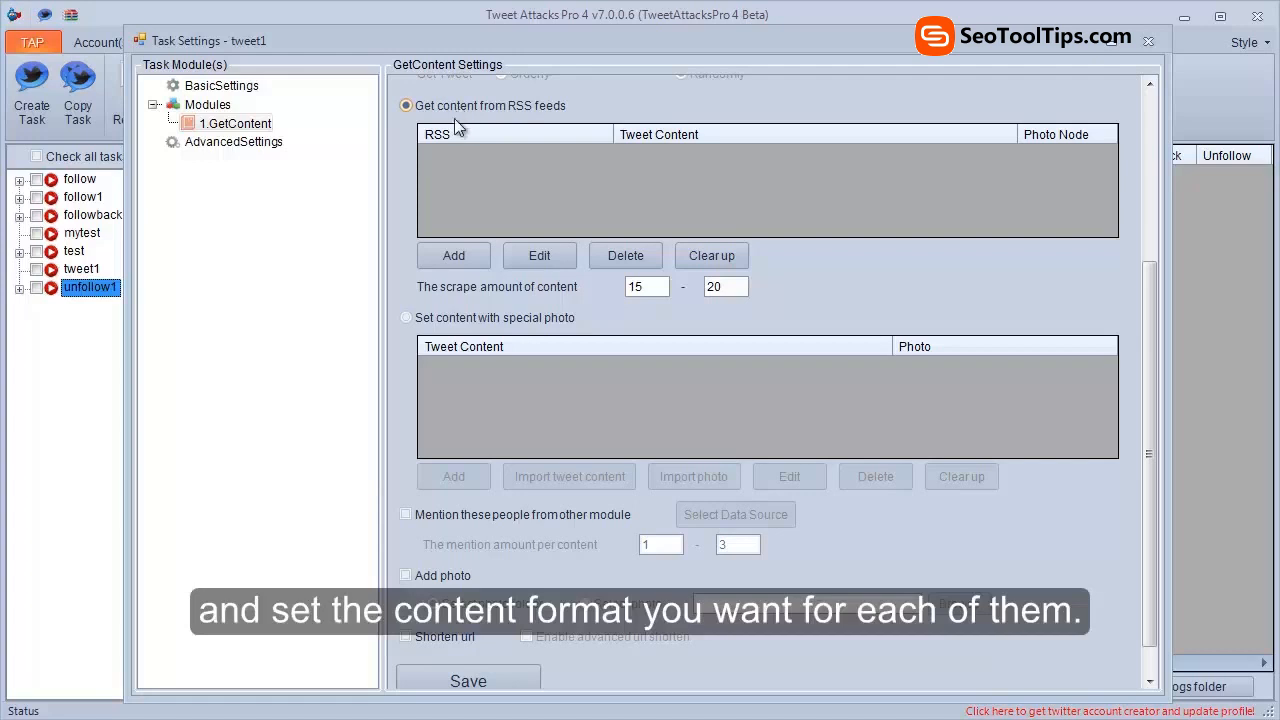
click(449, 255)
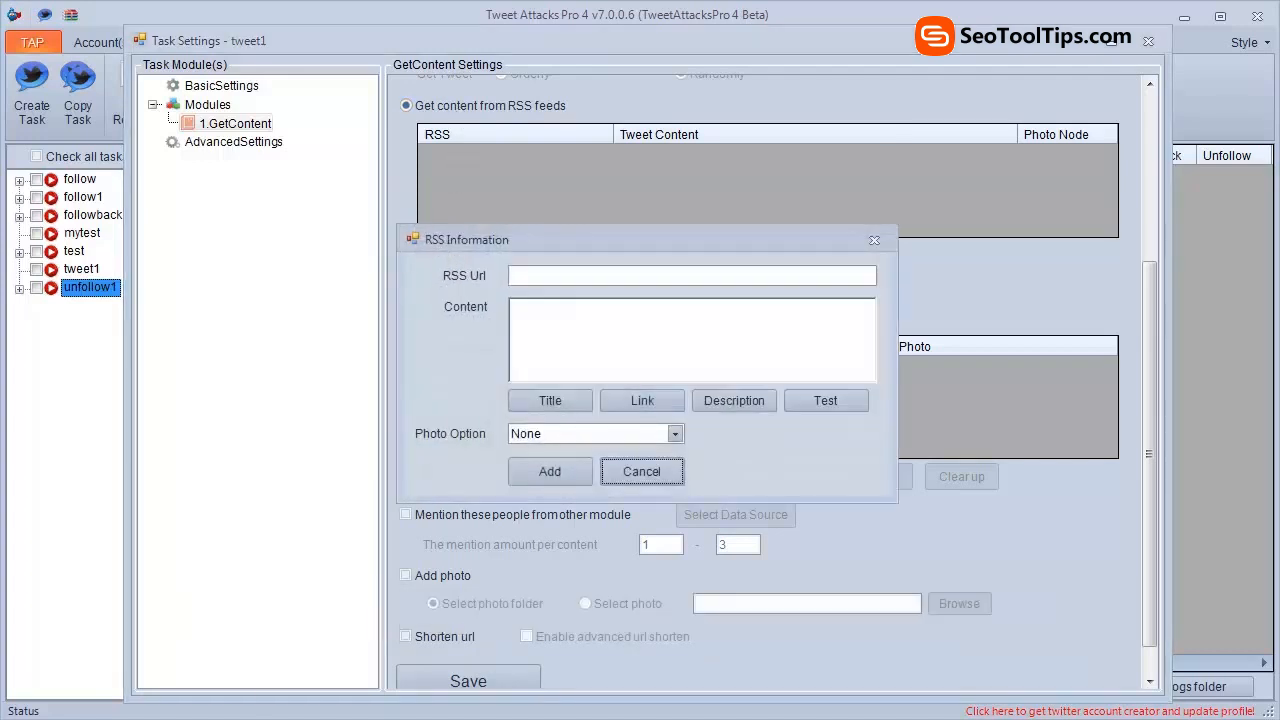
click(215, 719)
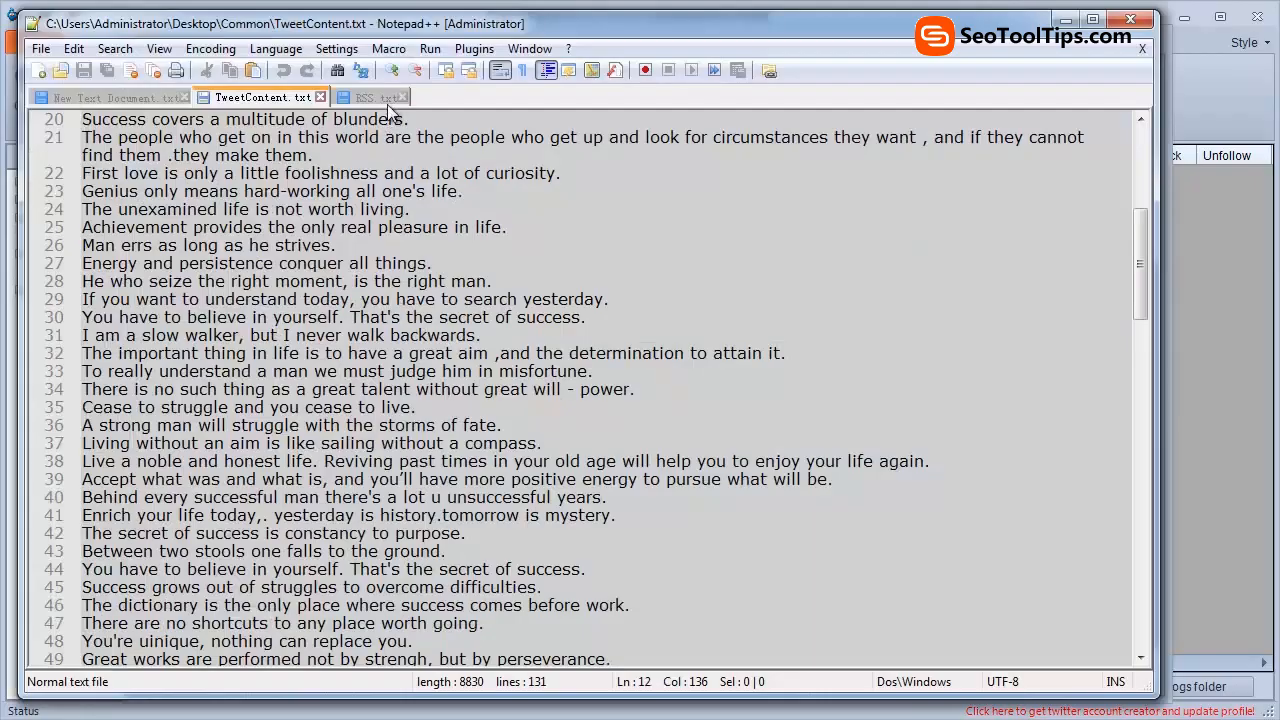
click(385, 100)
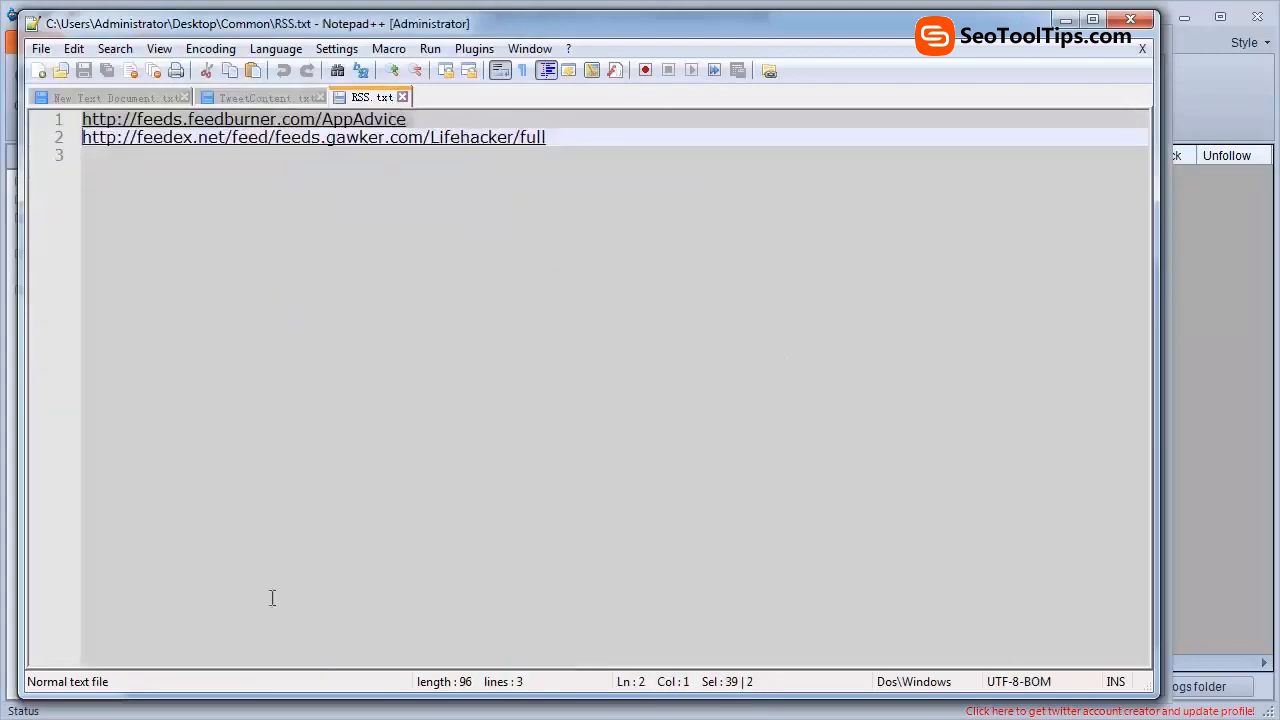
click(205, 719)
click(593, 275)
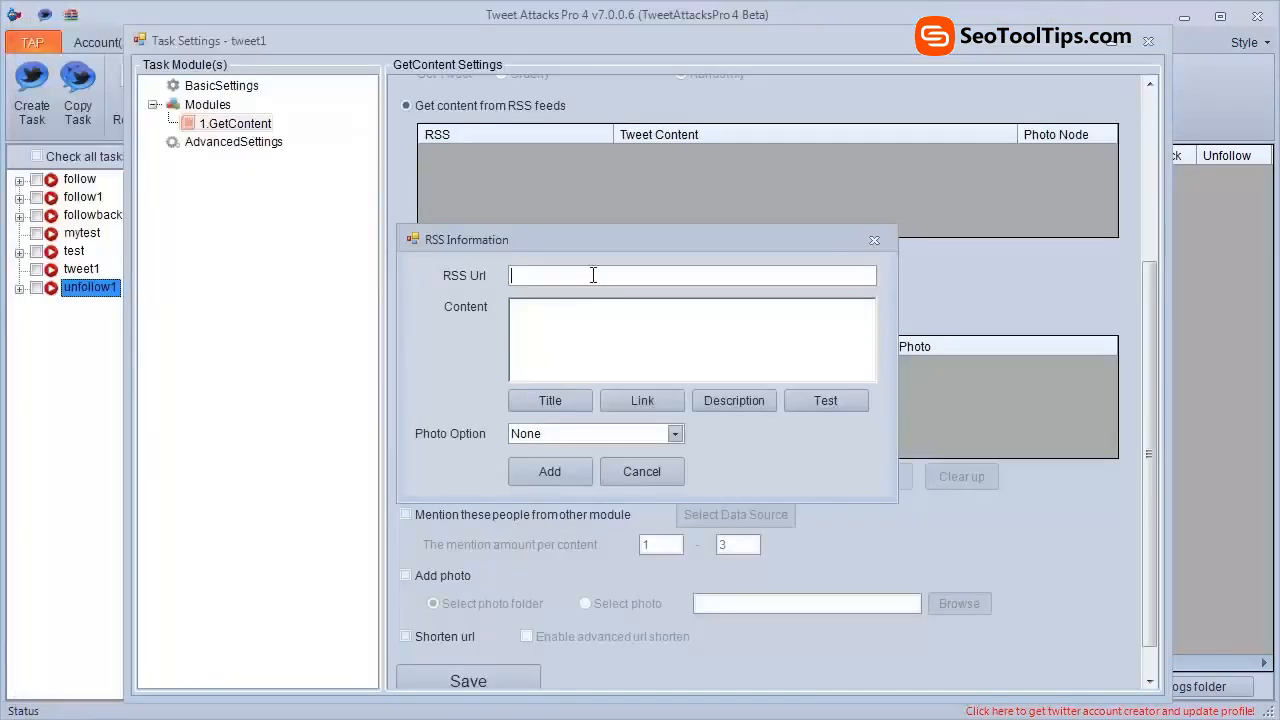
text(http://feeds.feedburner.com/AppAdvice)
Step: Set the feed entry's content to "Look here: " followed by the RSS title and RSS link placeholders
click(580, 328)
text(Look here)
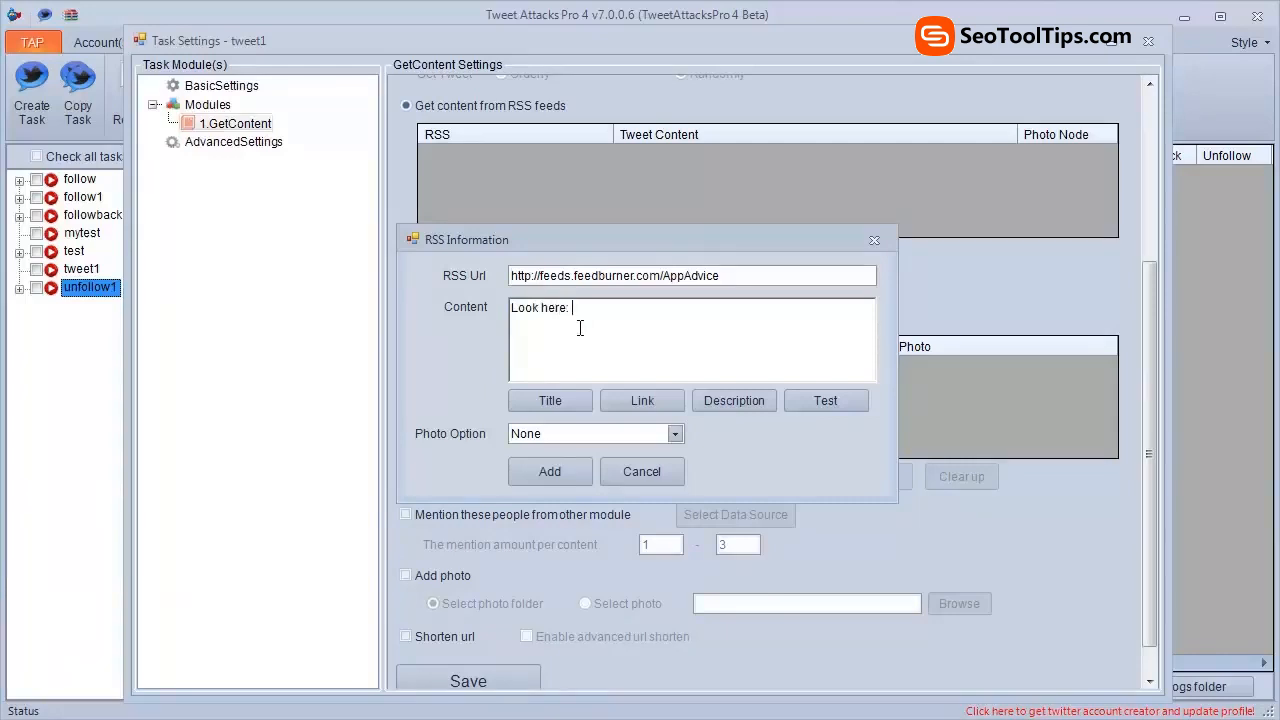
text(:)
click(561, 399)
click(645, 400)
click(718, 315)
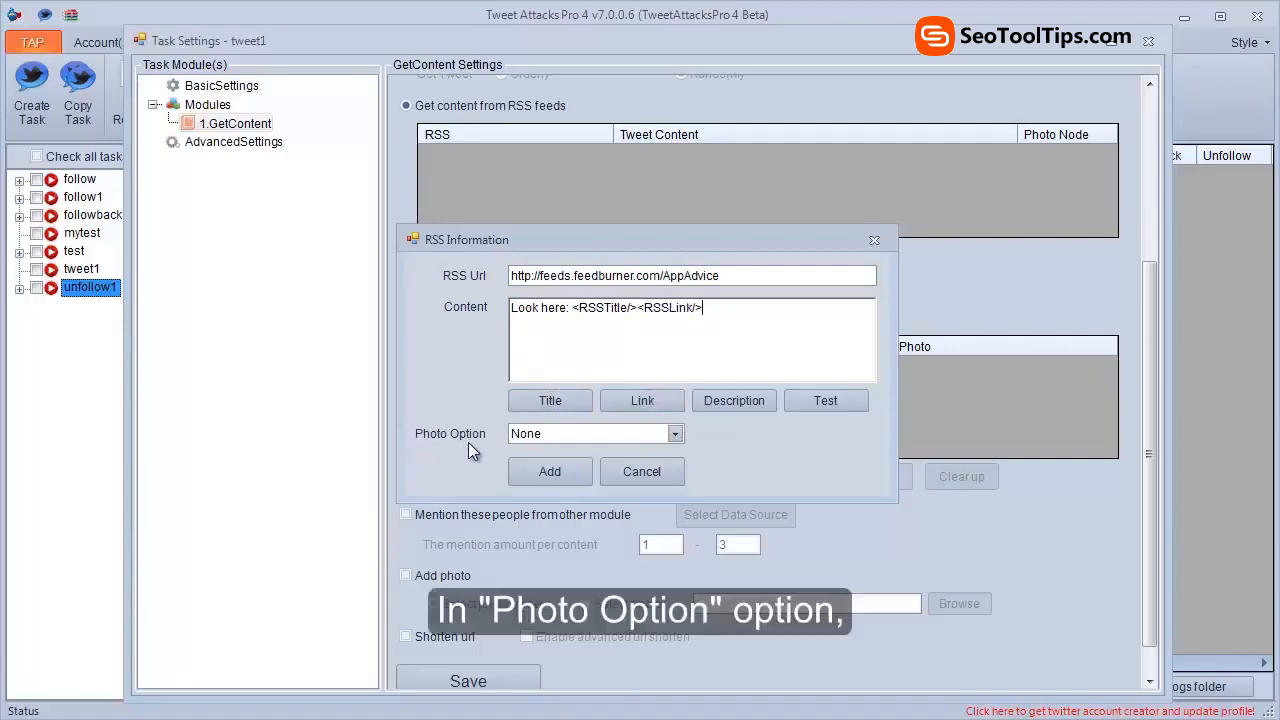
click(672, 434)
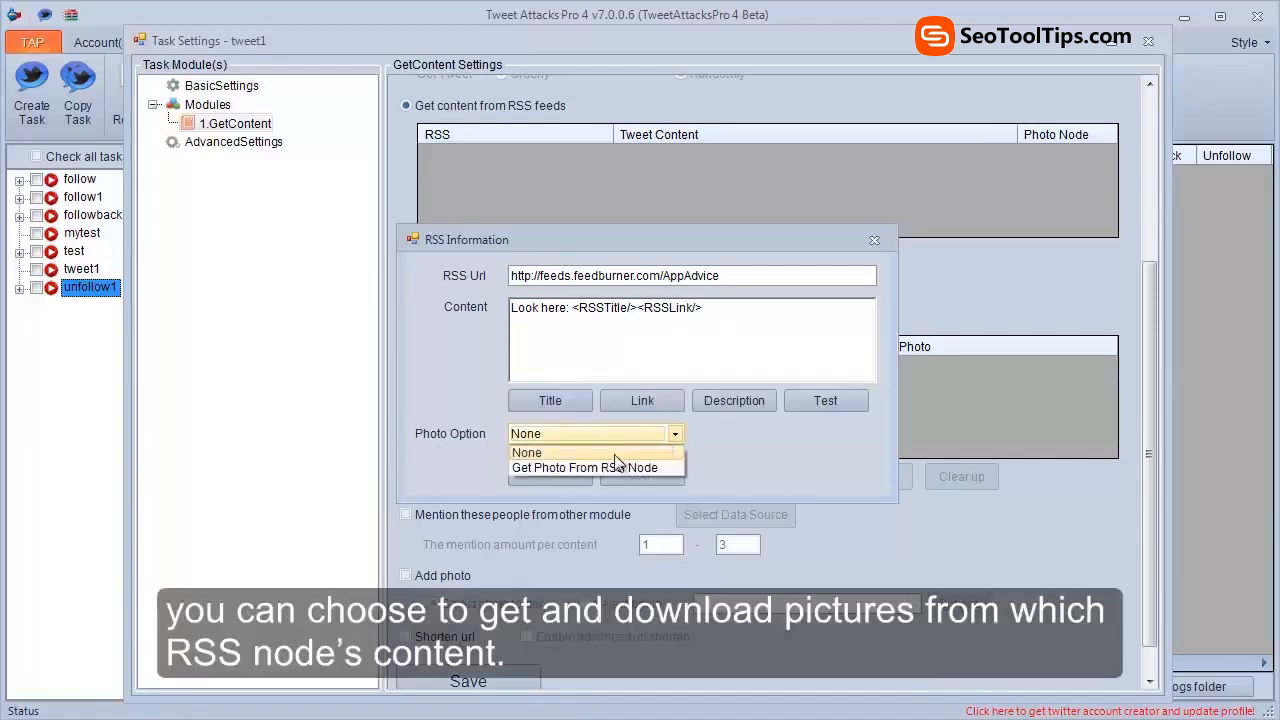
click(541, 470)
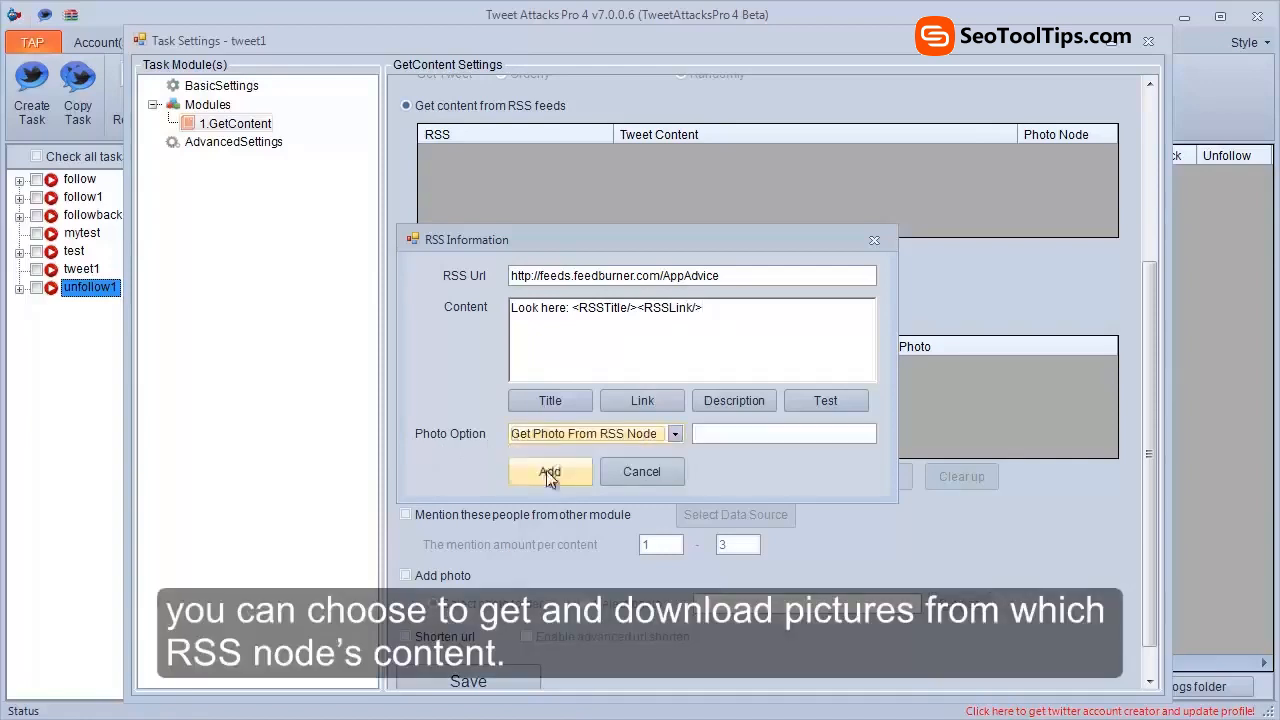
click(701, 436)
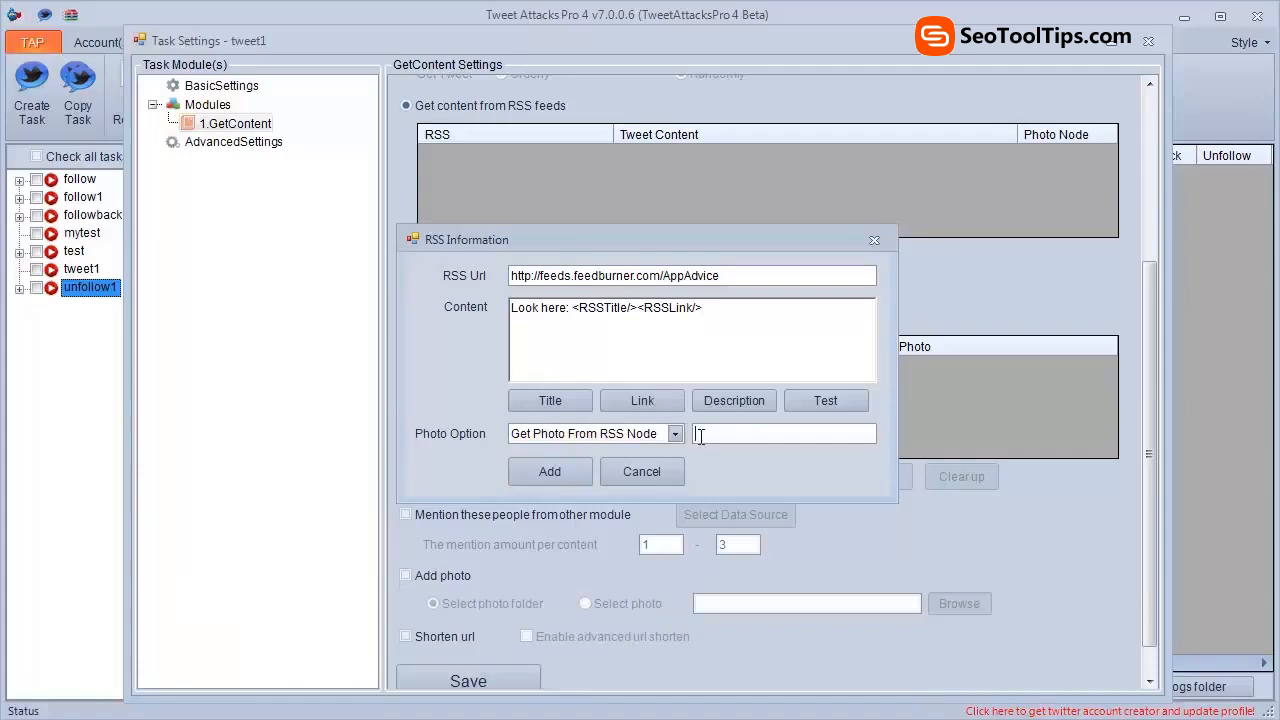
text(image)
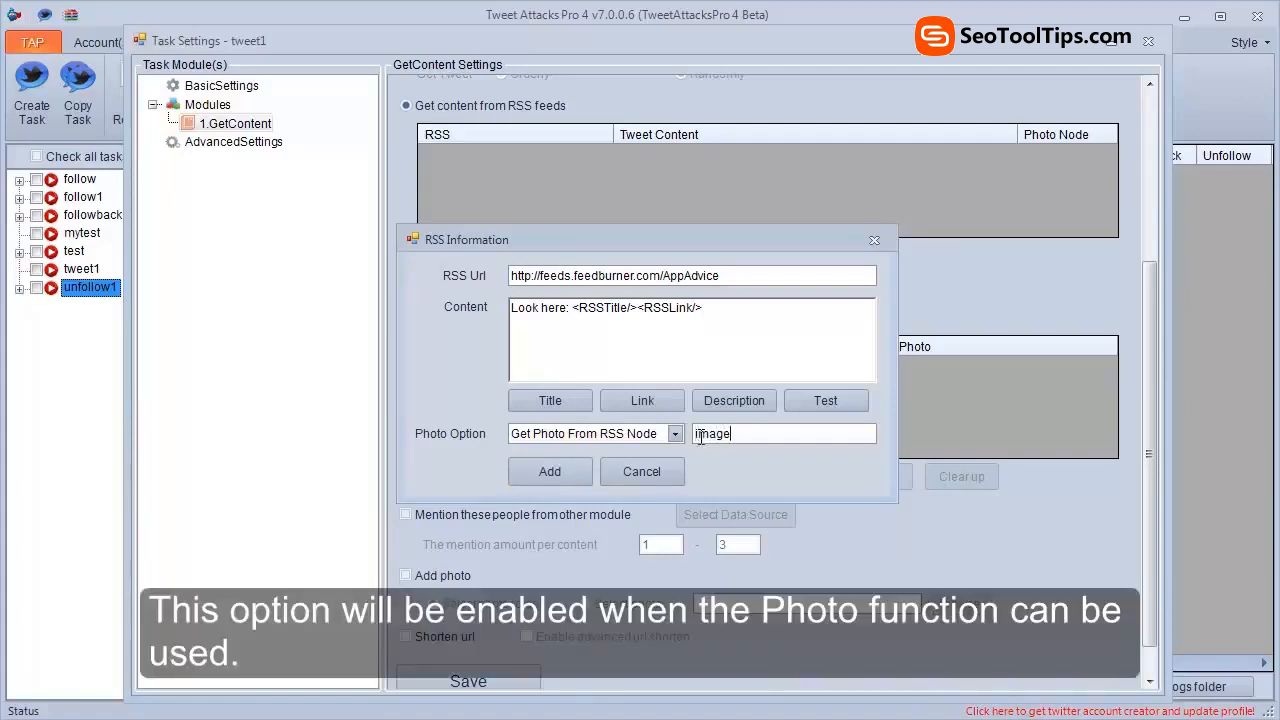
click(678, 434)
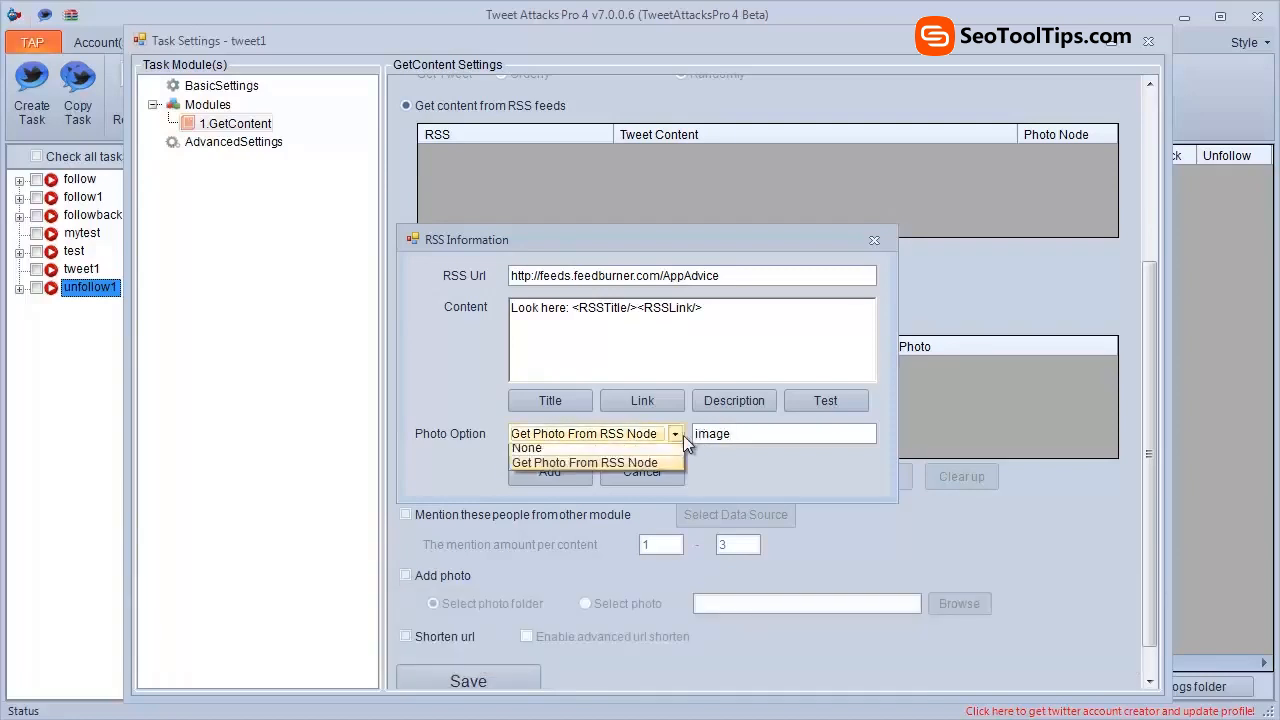
click(671, 452)
Step: Add the feed entry to the RSS list and switch the content source to Set content with special photo
click(530, 476)
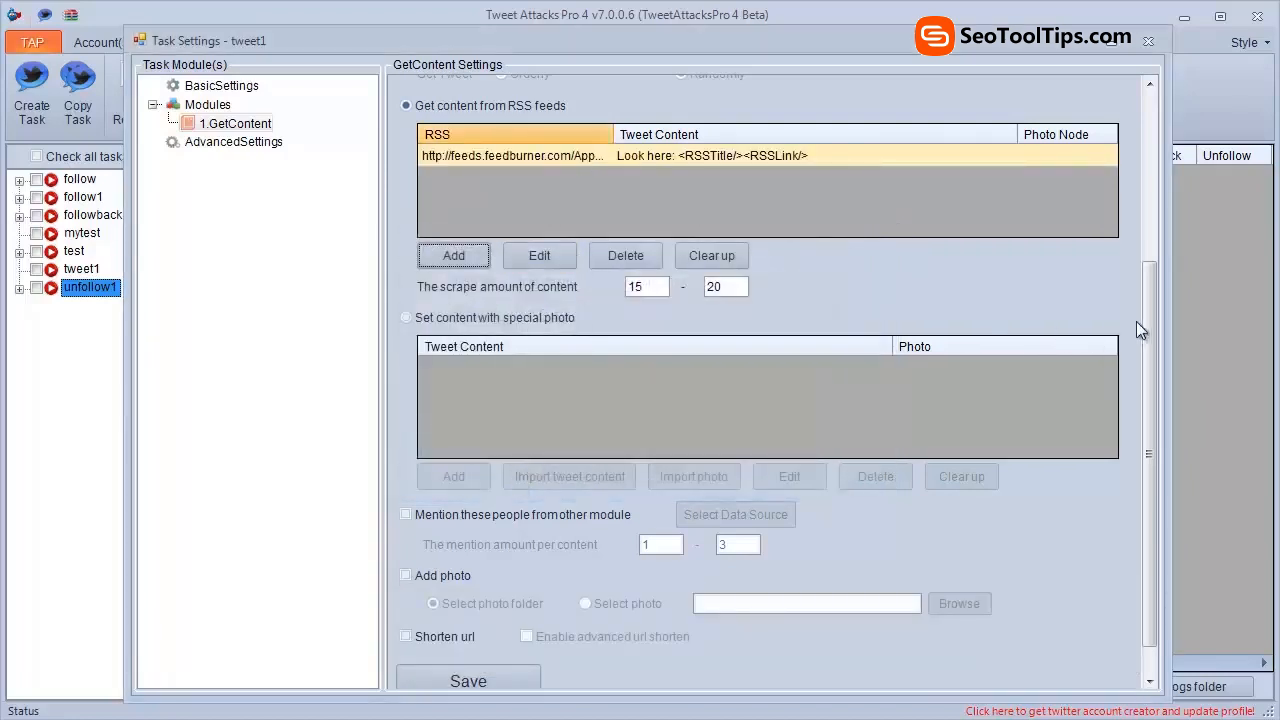
drag(1146, 320, 1150, 387)
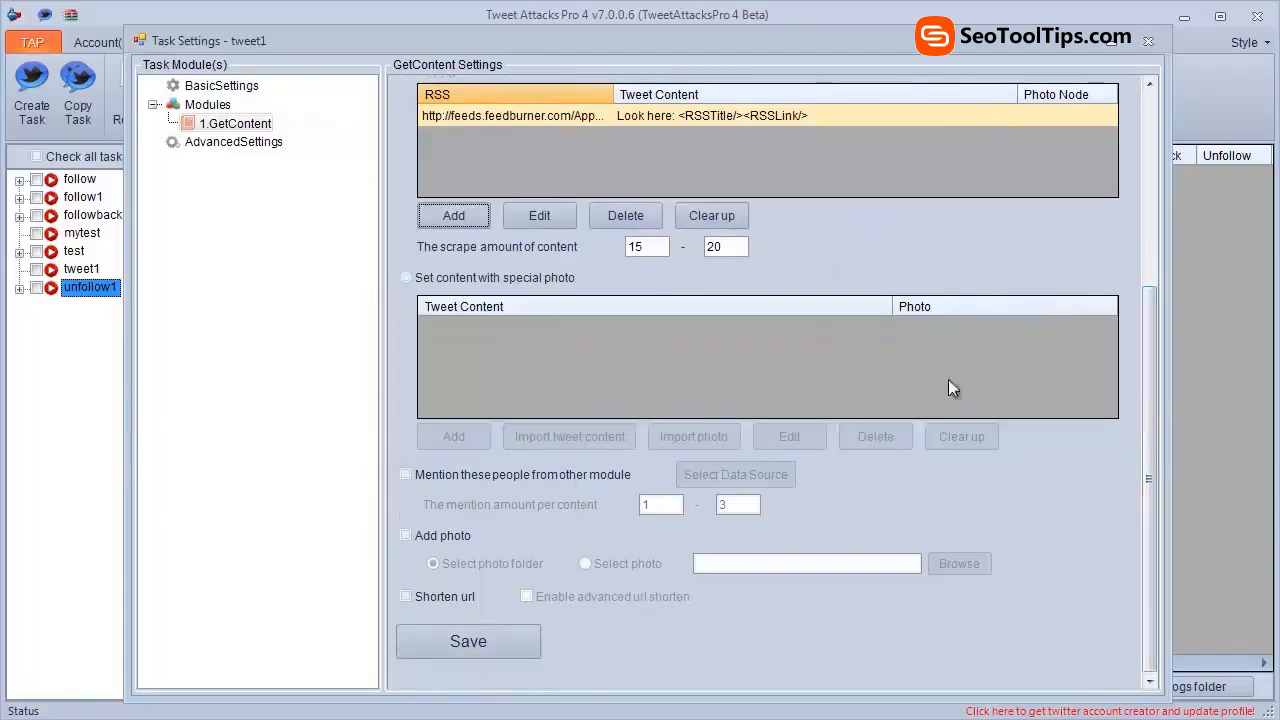
click(407, 278)
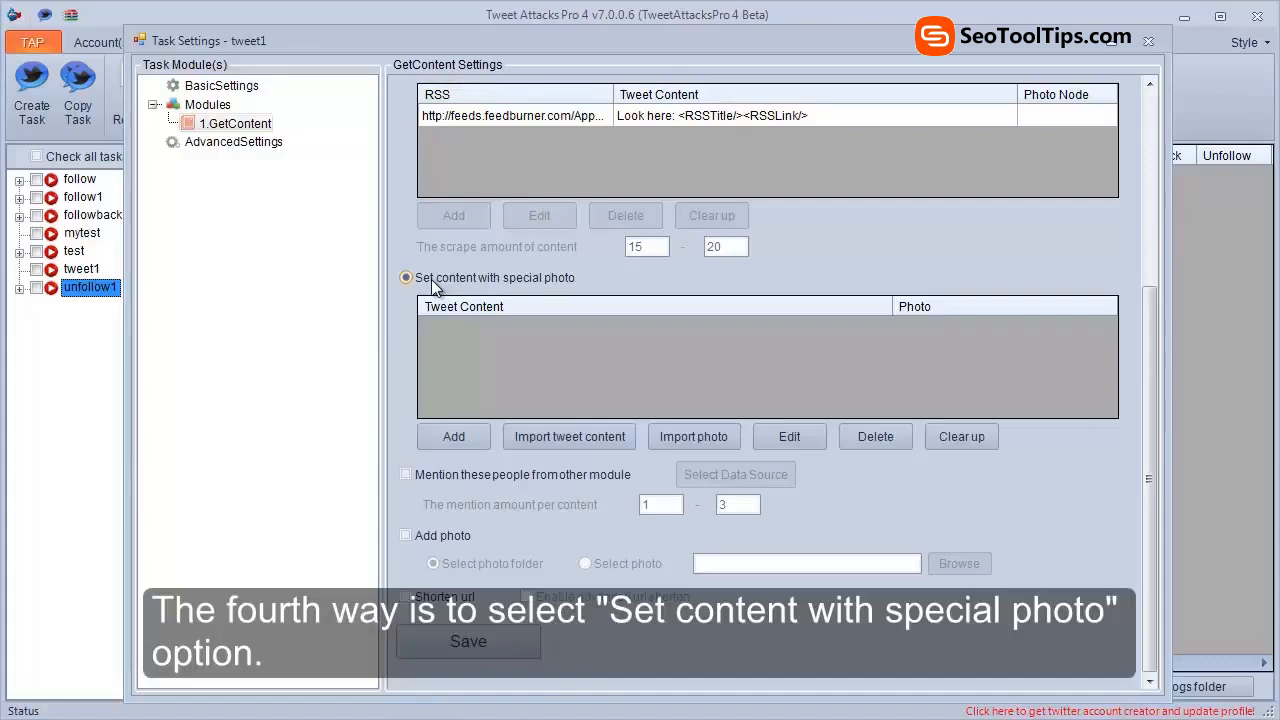
Step: Start a content-with-photo entry with the text "The first wealth is health."
click(440, 436)
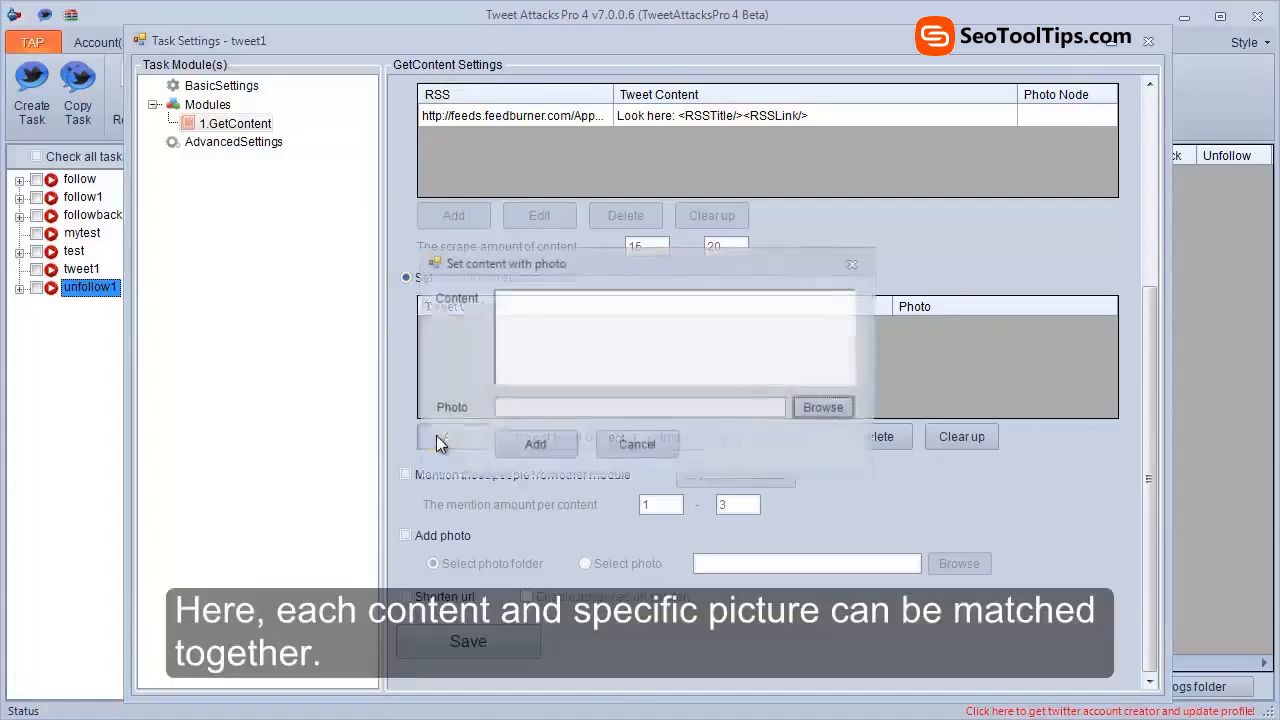
text(The )
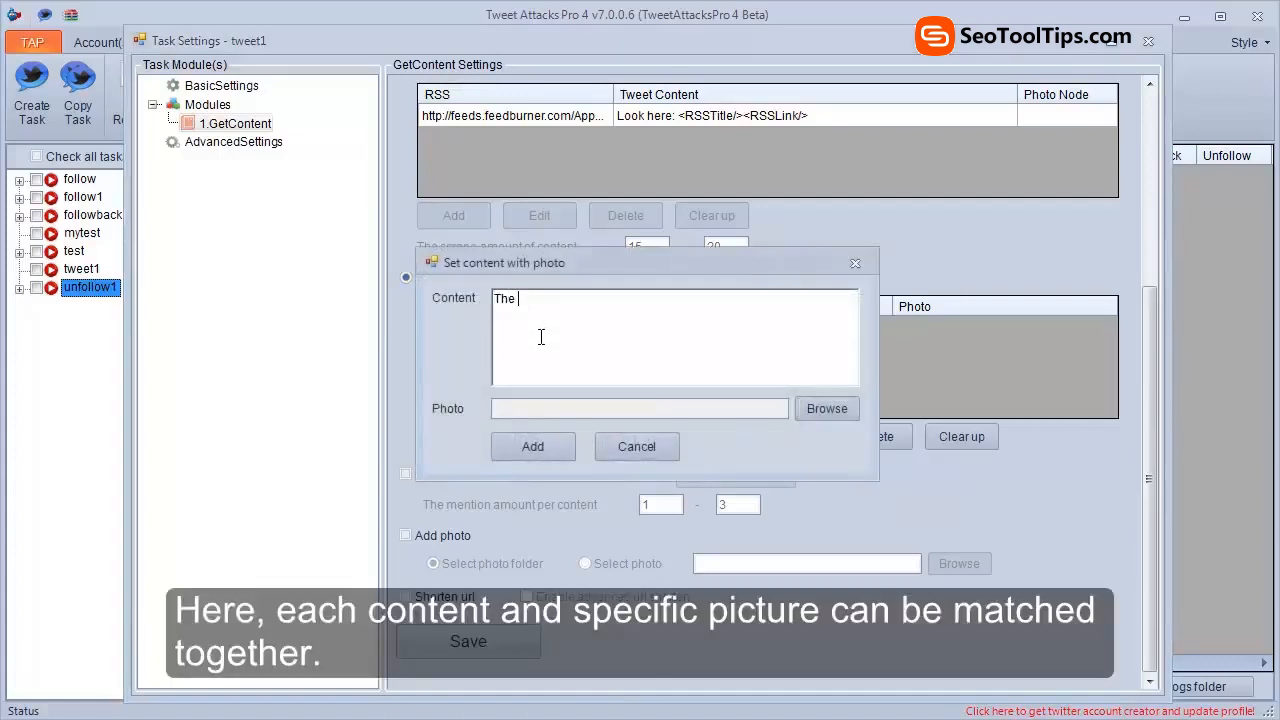
text(first)
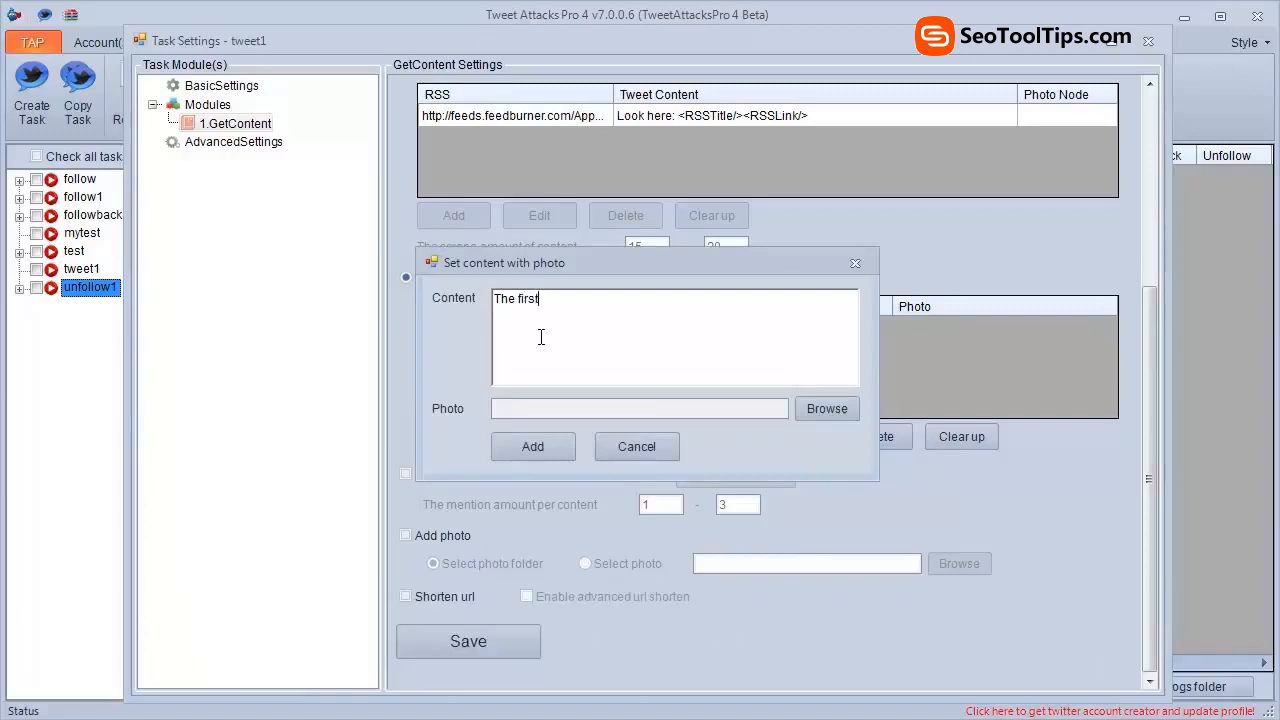
text( wealth is health.)
Step: Attach Desert.jpg from the Sample Pictures folder to the tweet text and add the entry to the special photo list
click(801, 404)
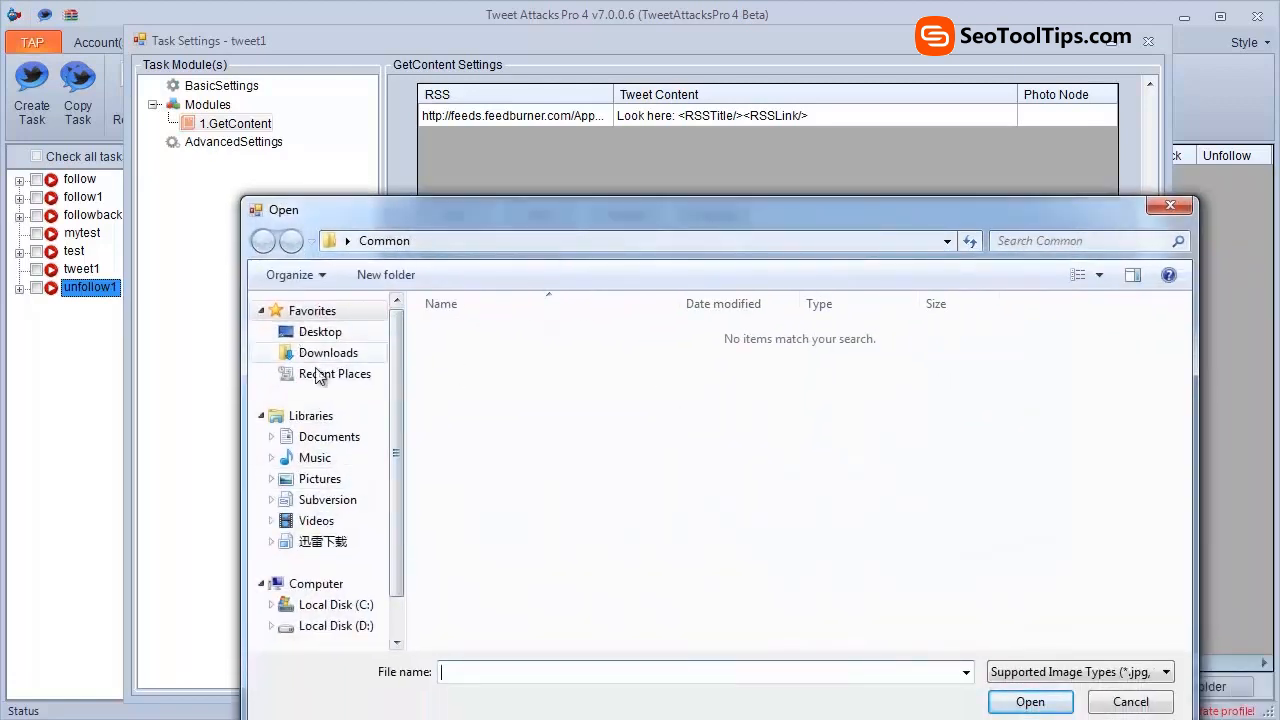
click(328, 485)
double_click(446, 405)
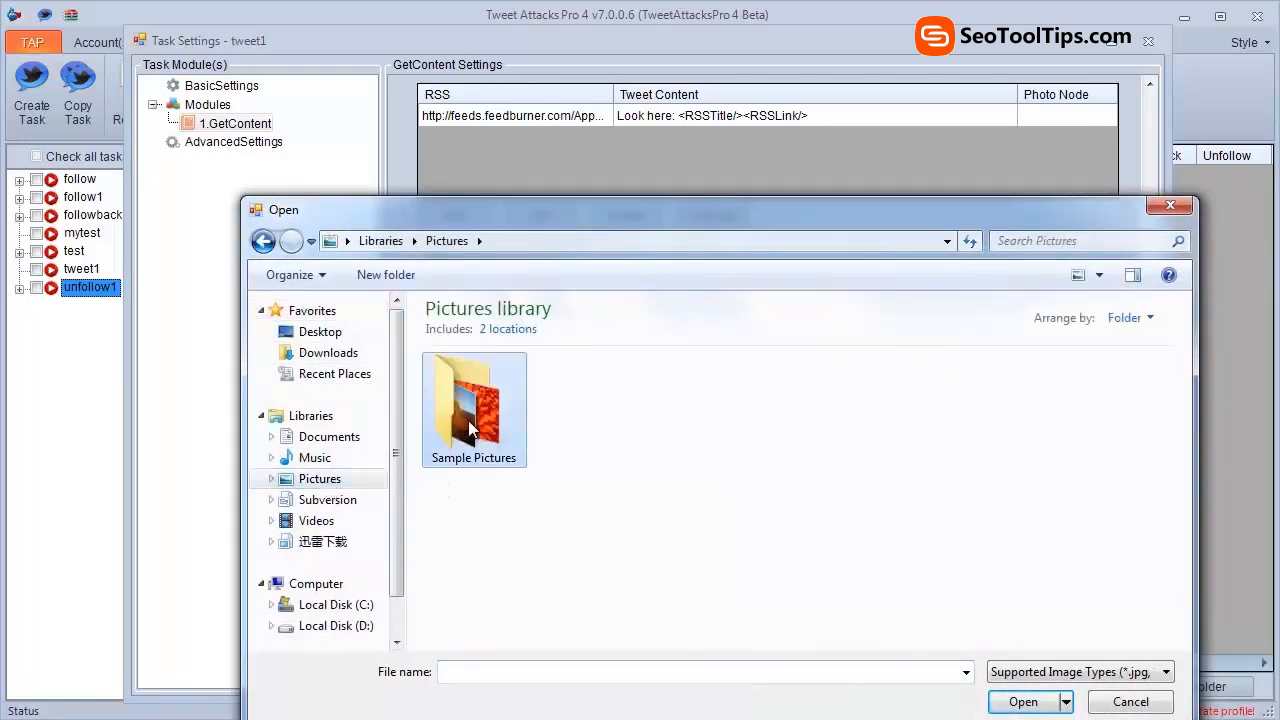
click(569, 432)
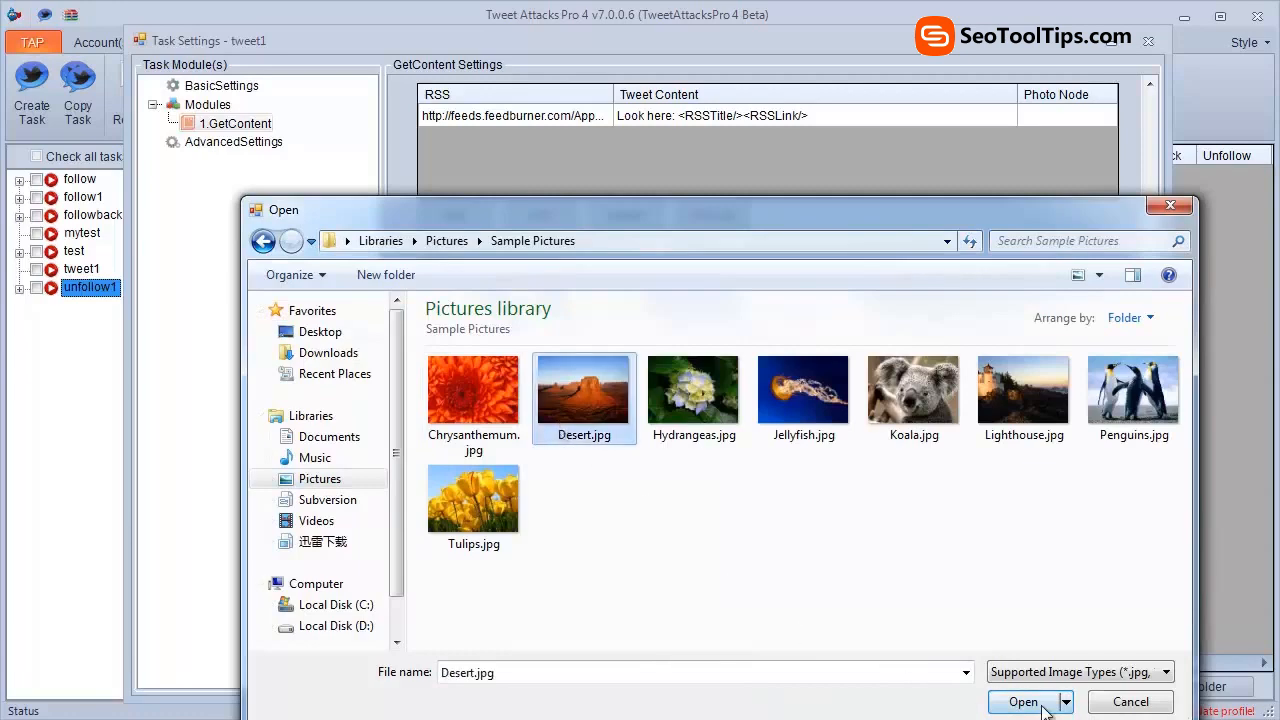
click(1045, 705)
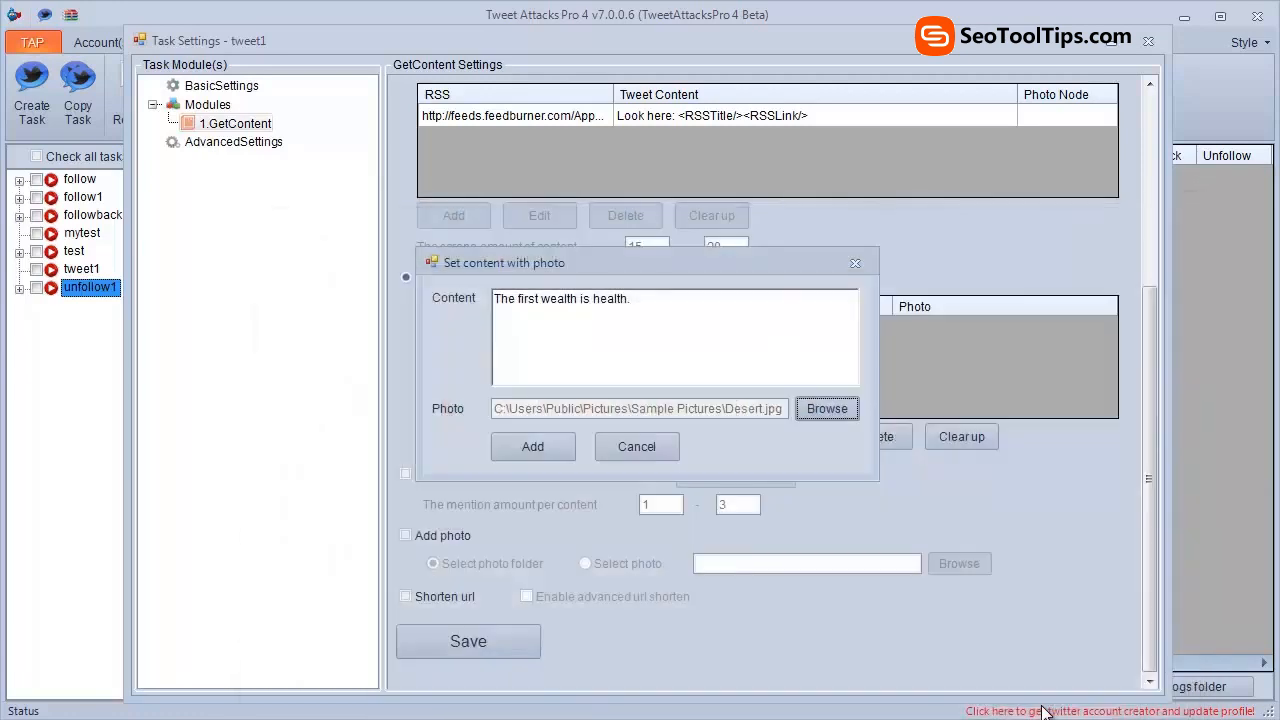
click(549, 455)
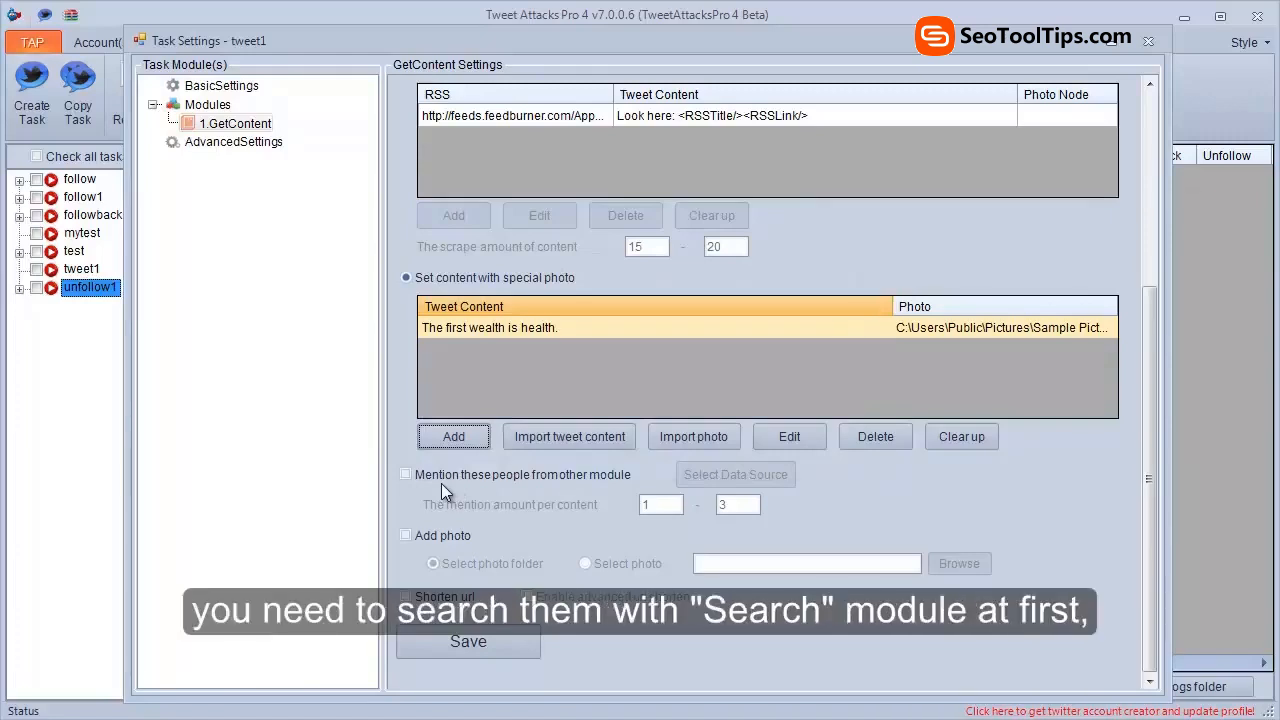
click(441, 476)
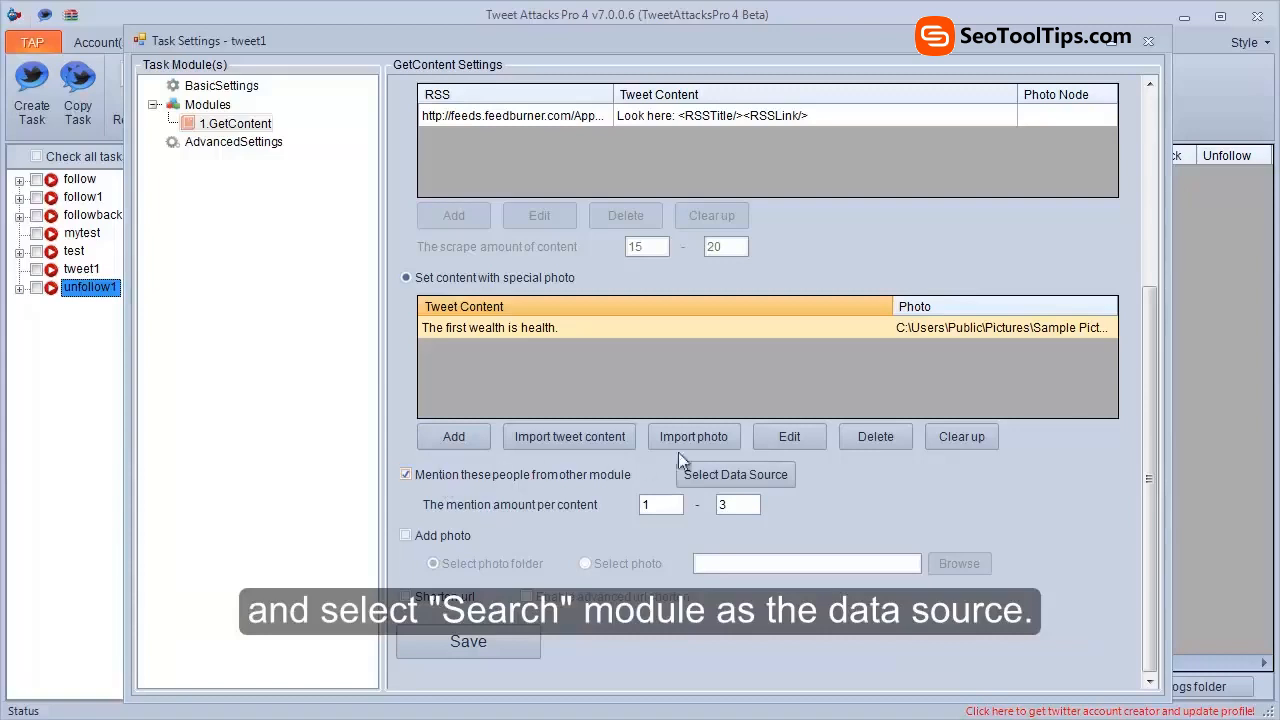
click(740, 474)
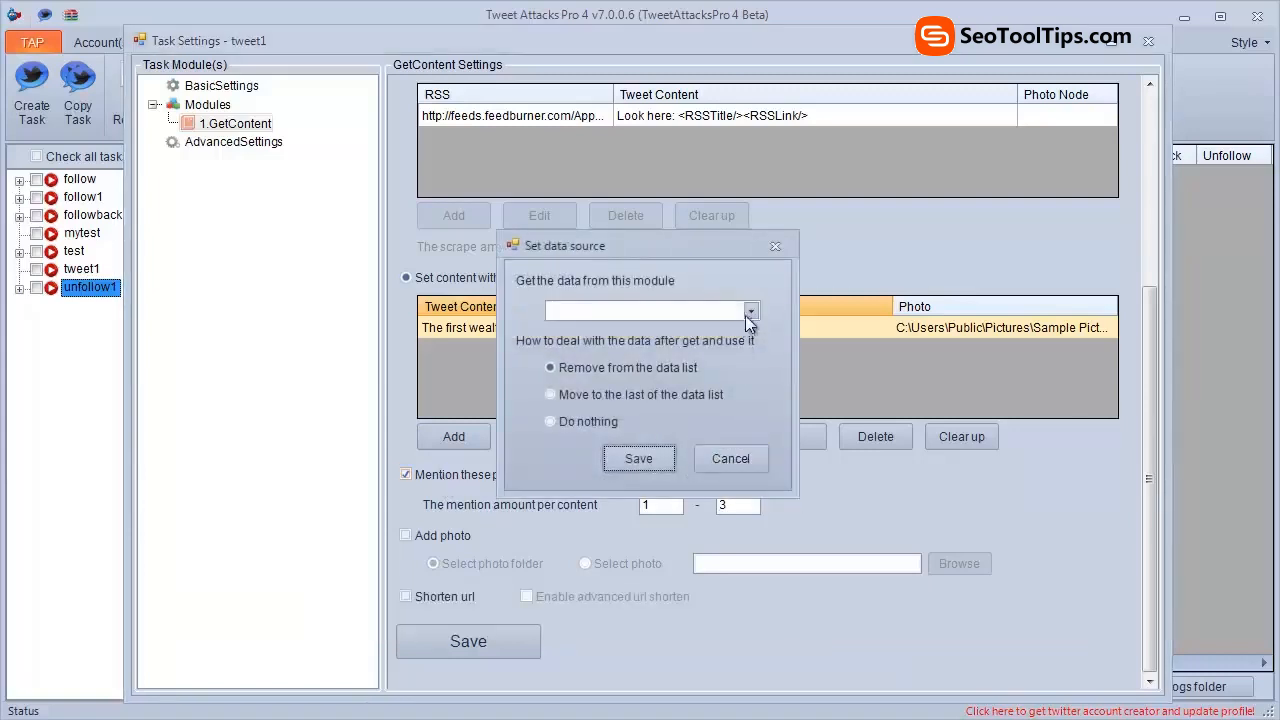
click(748, 452)
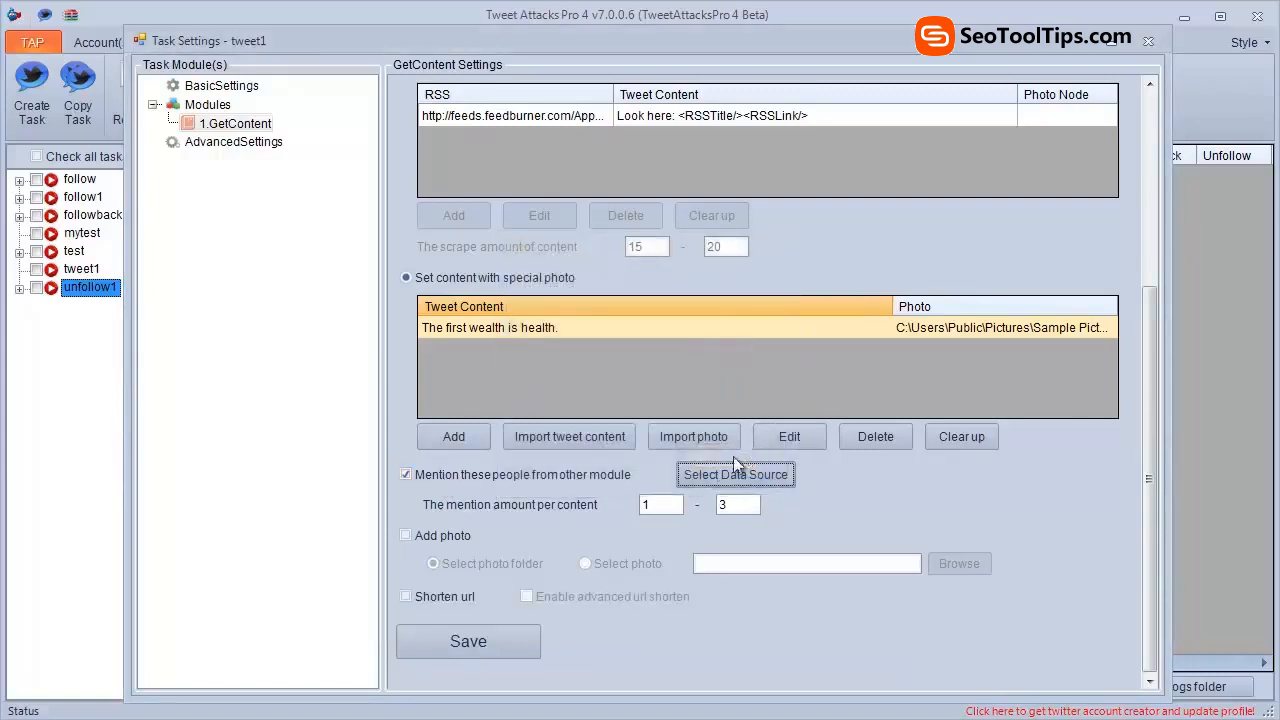
click(521, 475)
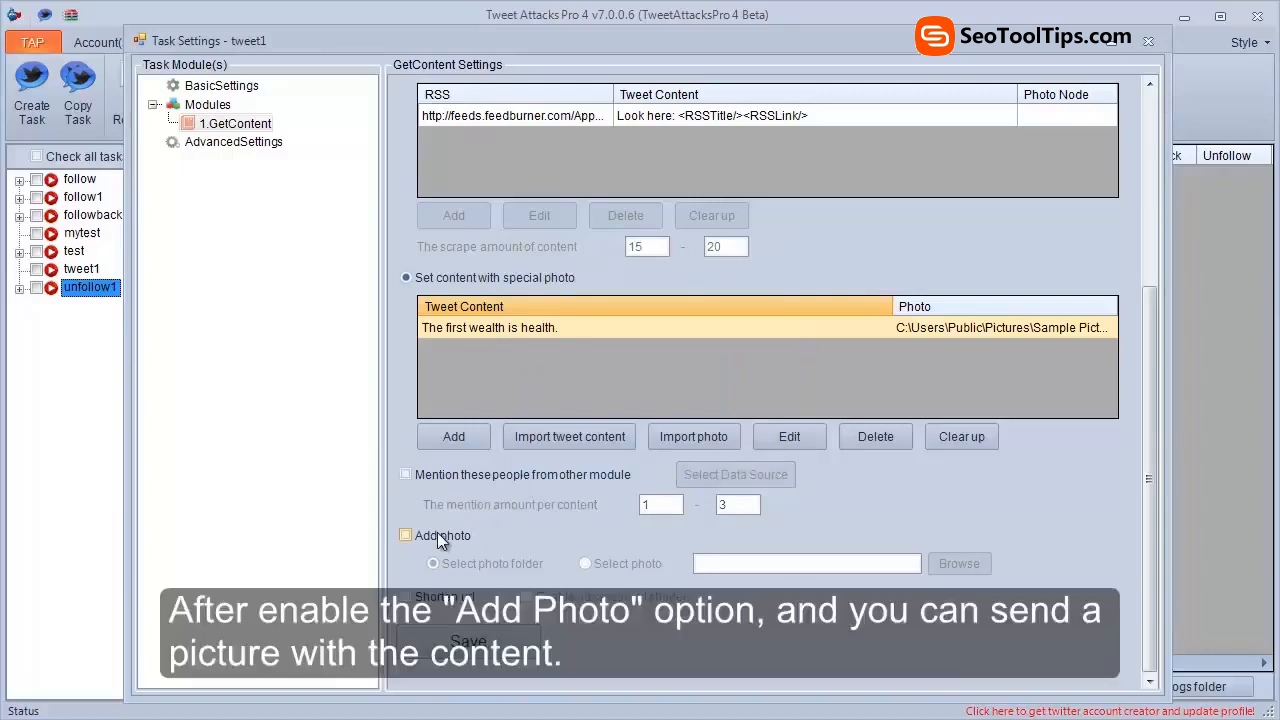
Step: Enable adding photos to the content, using My Pictures in the Pictures library as the photo folder
click(437, 532)
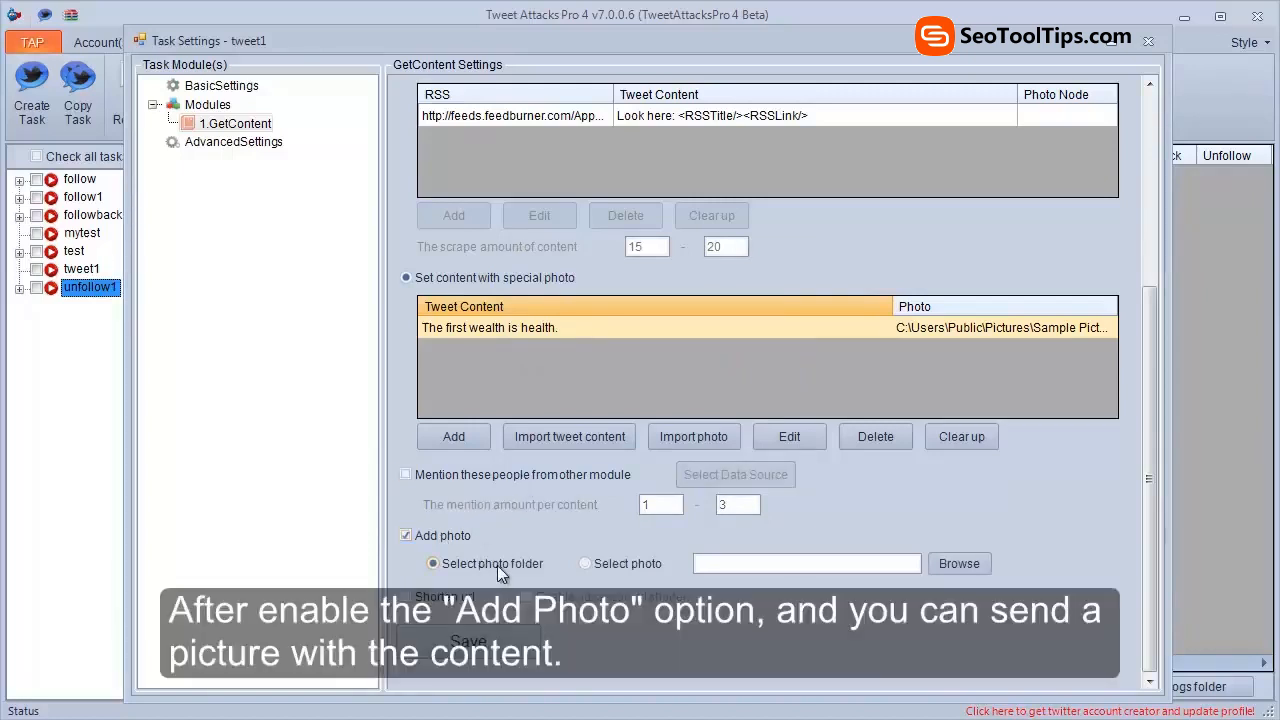
click(607, 563)
click(479, 564)
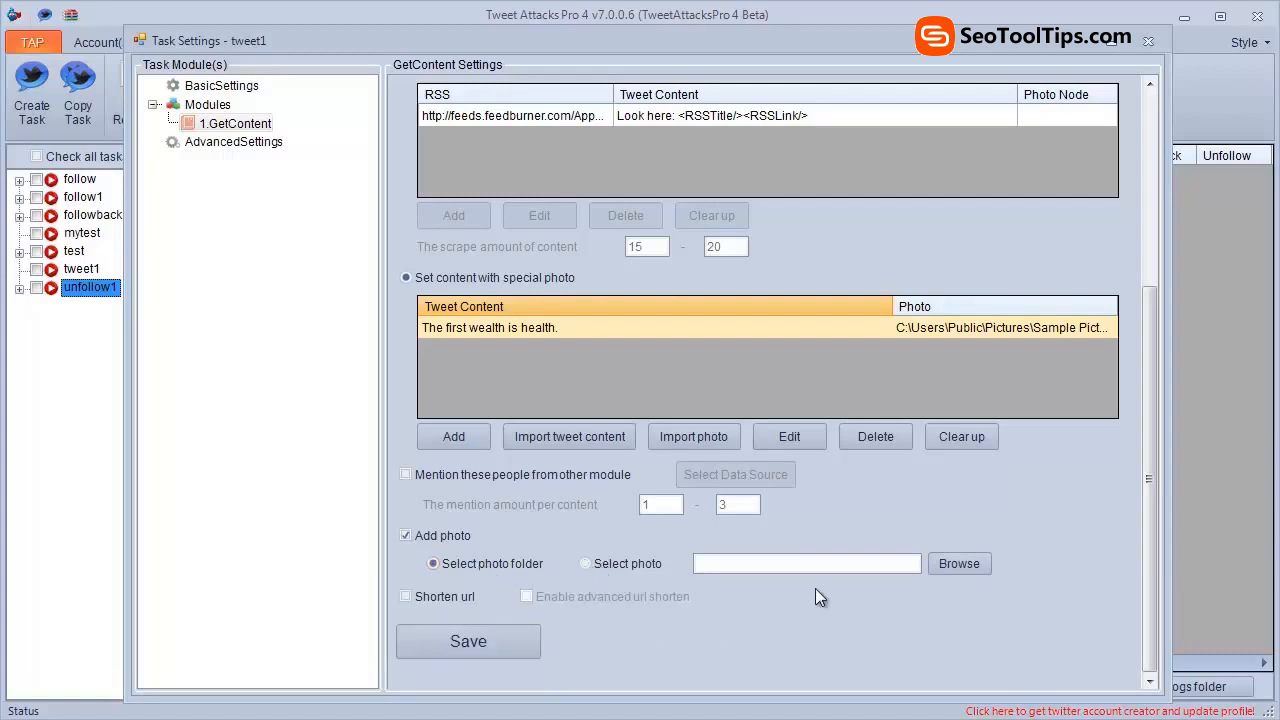
click(946, 569)
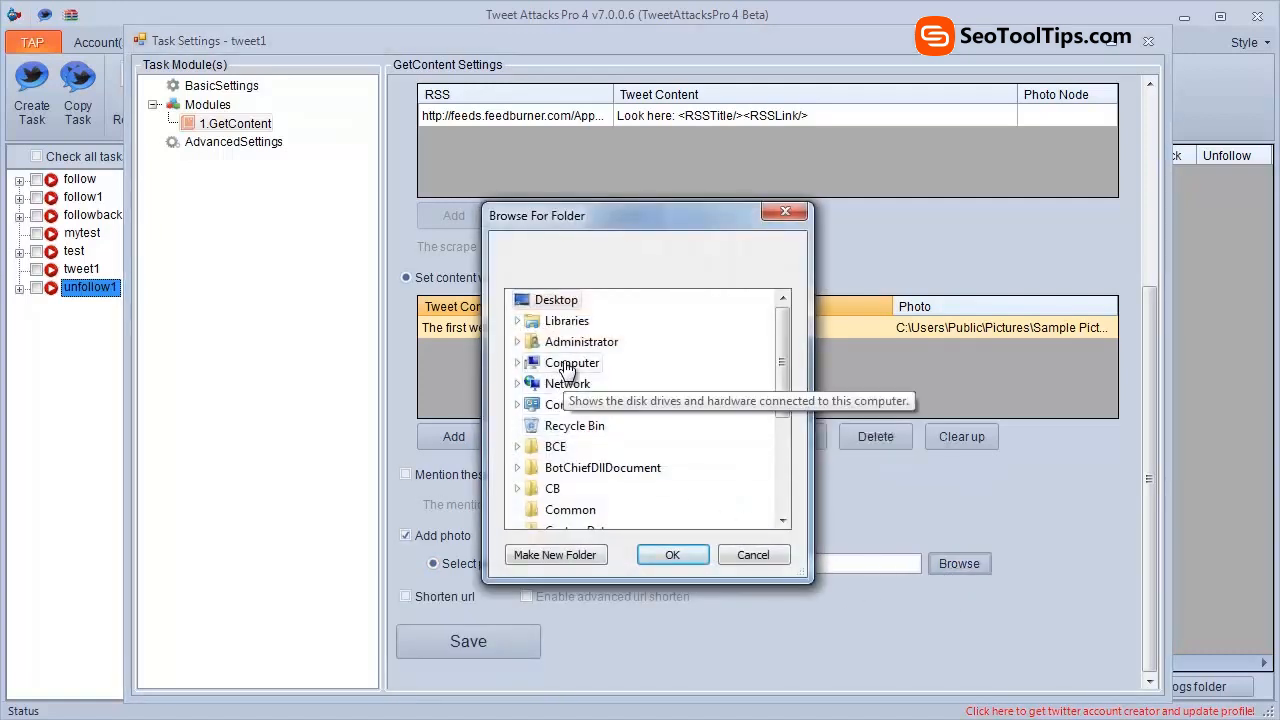
double_click(566, 321)
scroll(567, 335, down, 1)
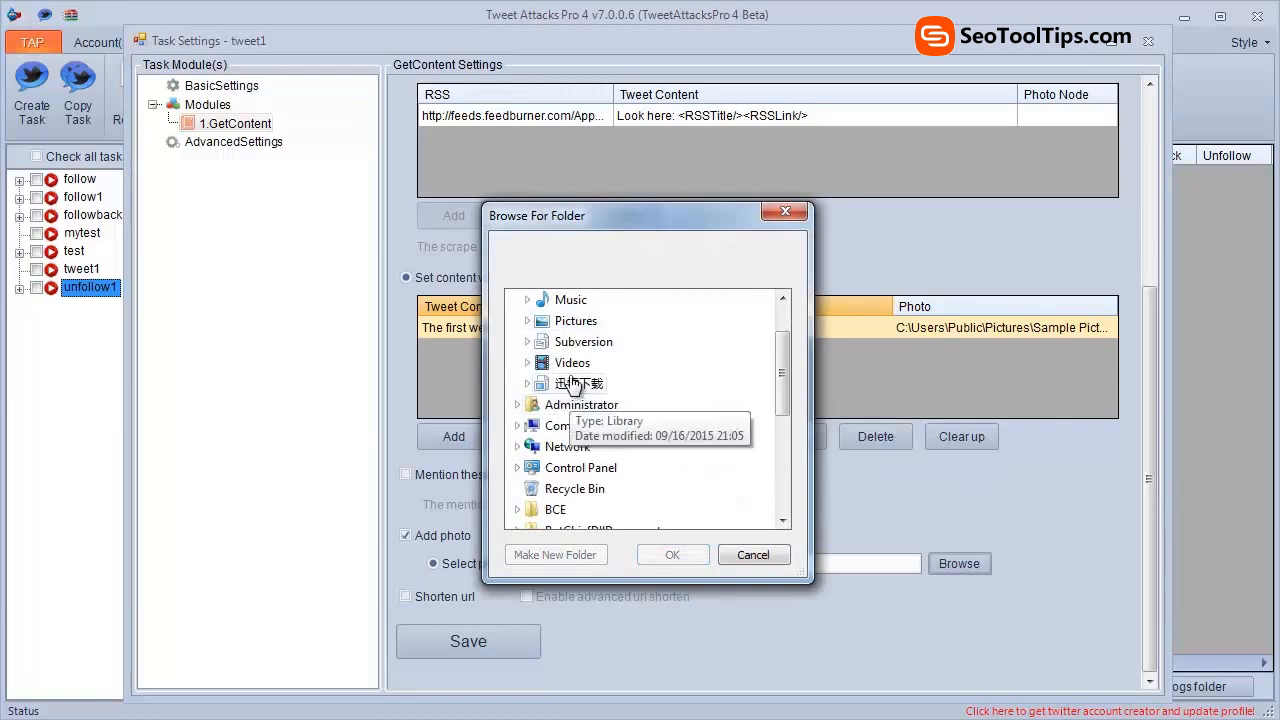
double_click(576, 321)
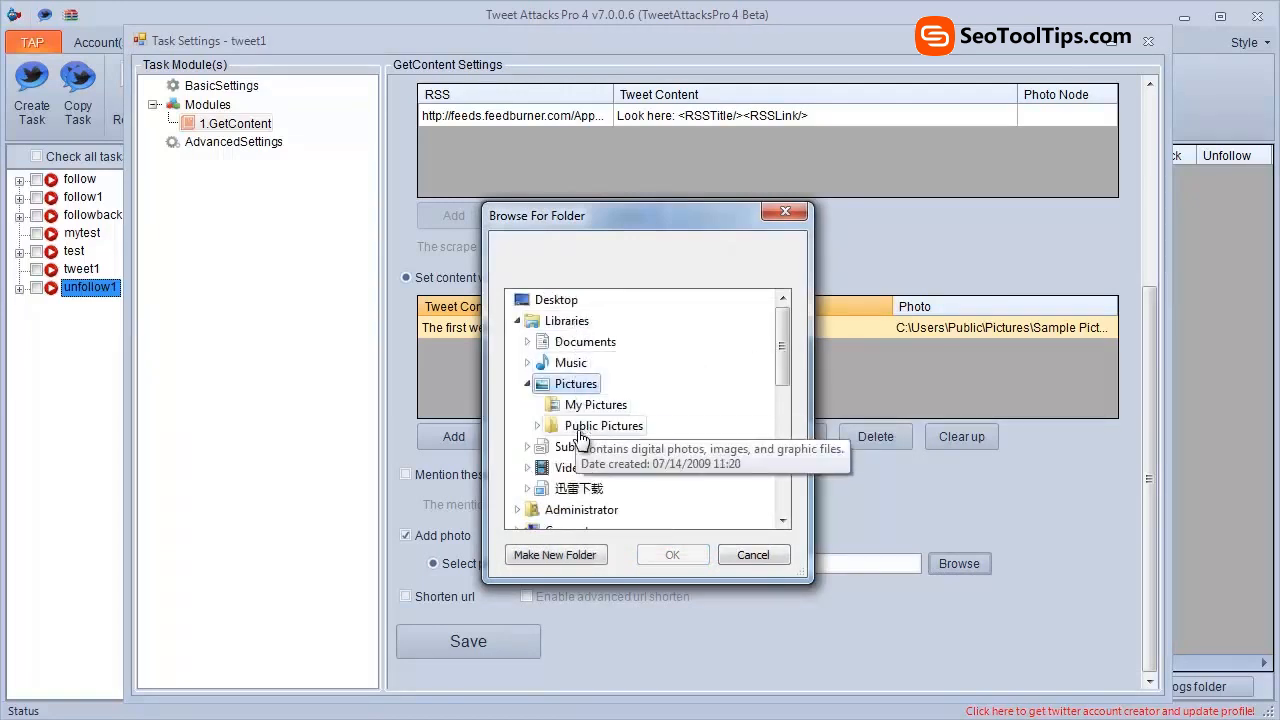
click(595, 404)
click(684, 563)
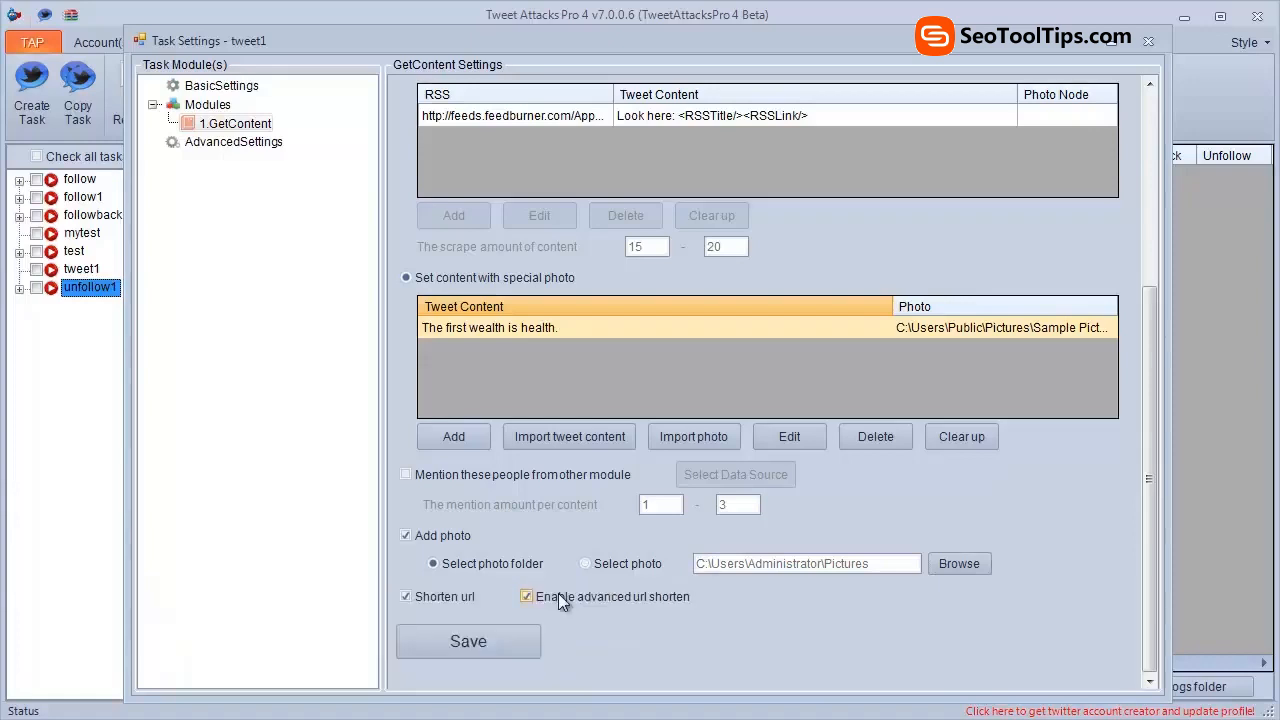
Step: Enable URL shortening with the advanced url shorten option and save the GetContent settings
click(467, 639)
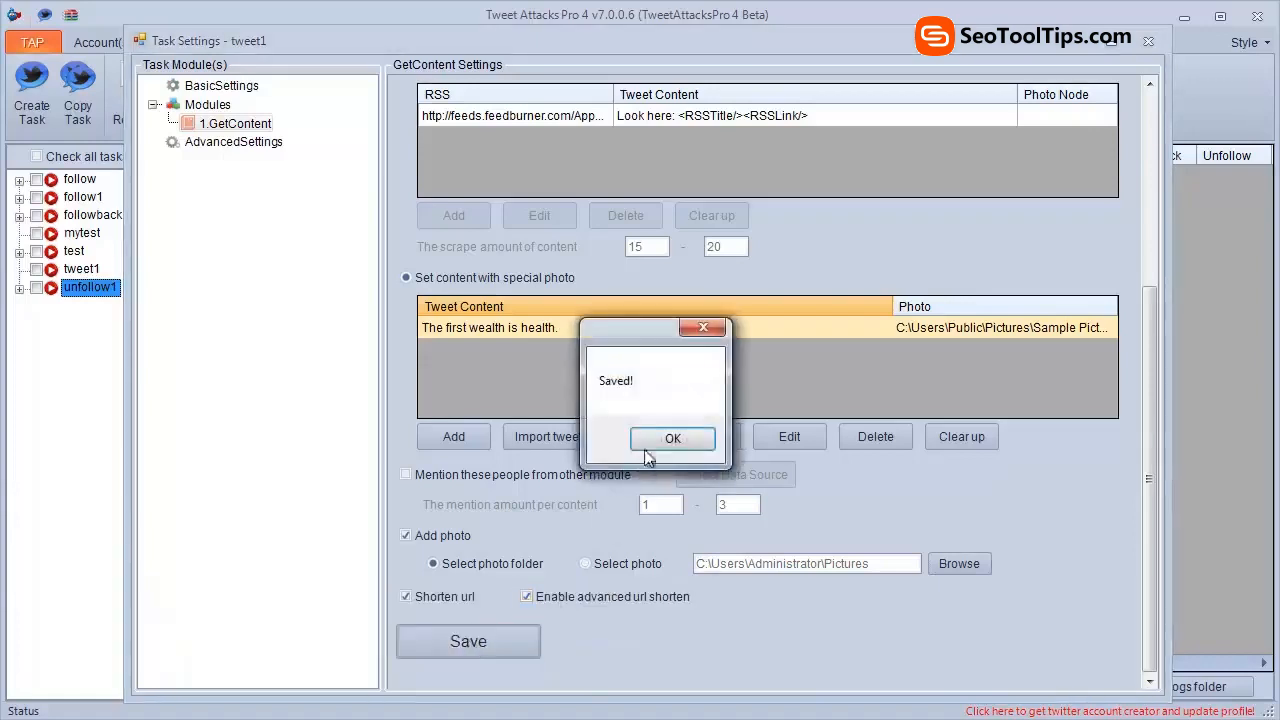
Step: Close the GetContent save confirmation and add an AccountRunThread module to the tweet1 task
click(650, 437)
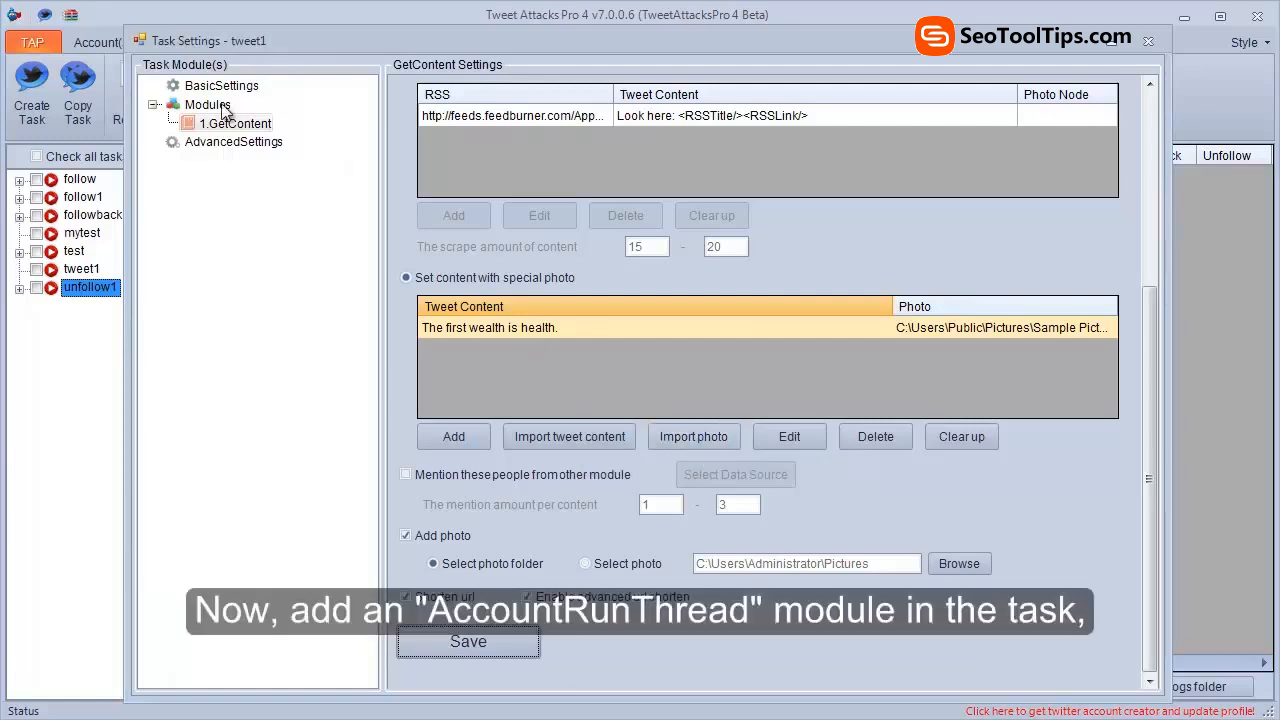
right_click(222, 105)
mouse_move(340, 116)
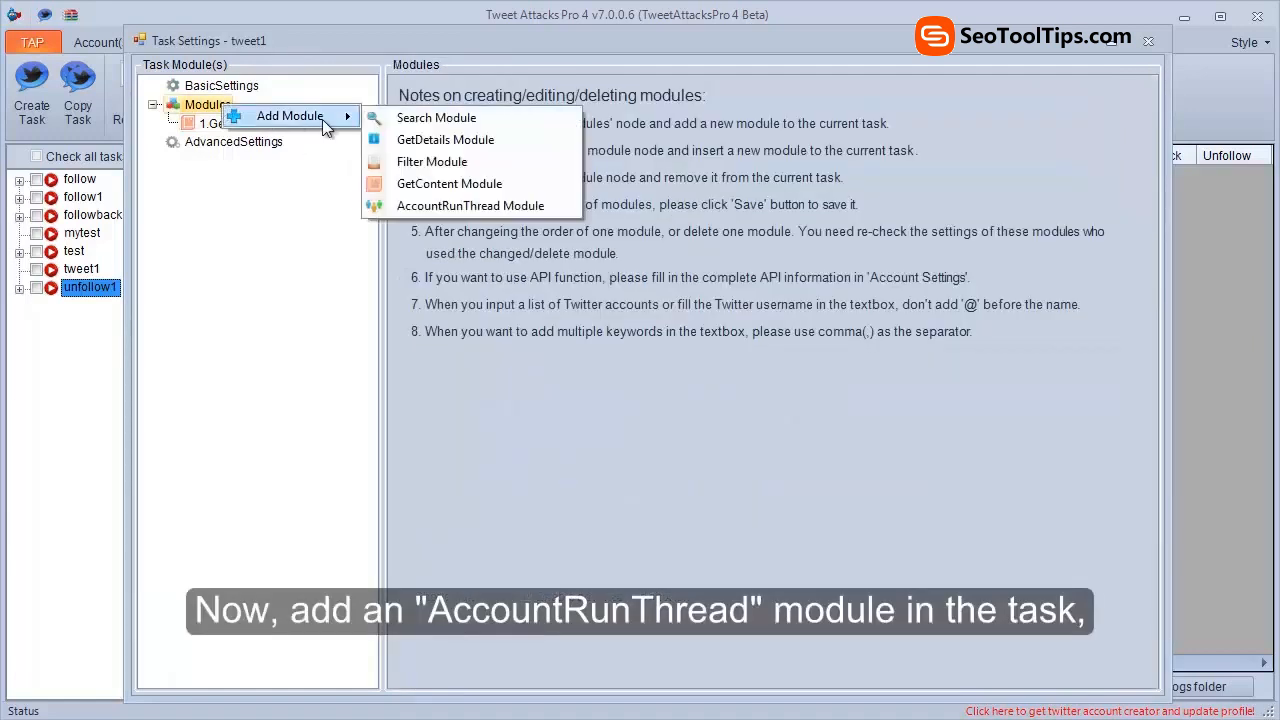
click(391, 203)
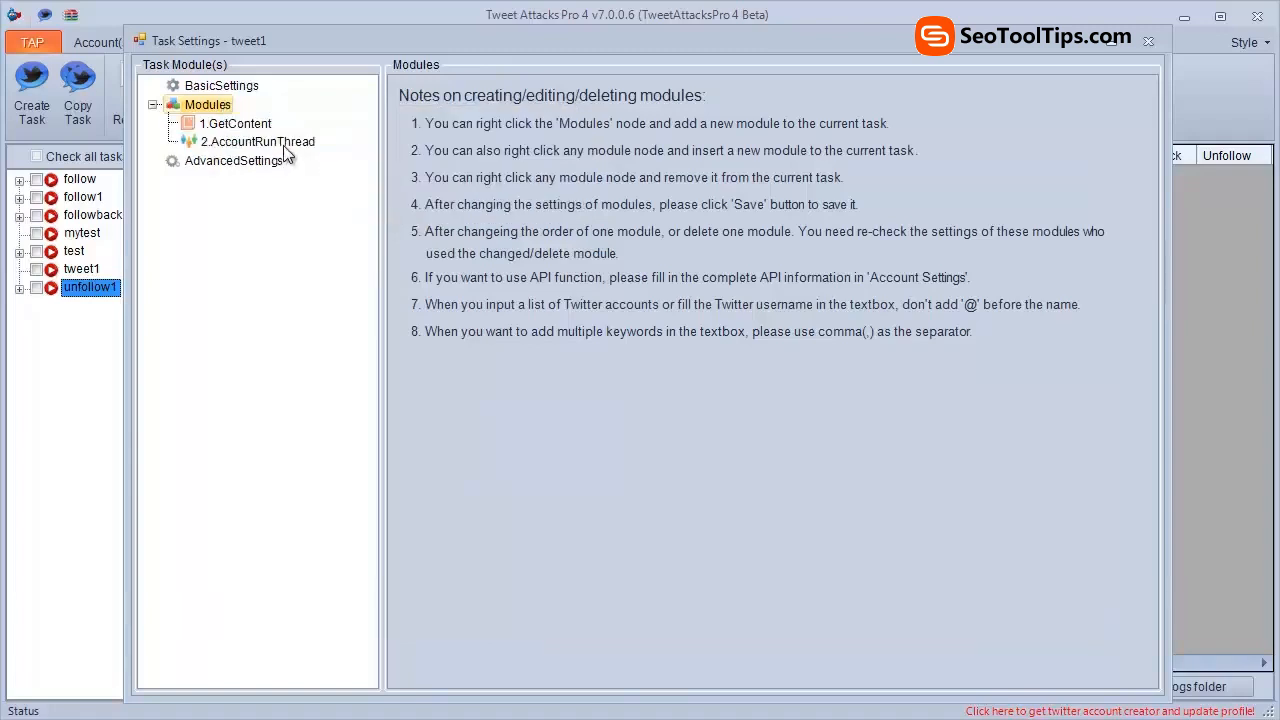
Step: Select the first two accounts in the newAccounts group for the AccountRunThread module and save its settings
click(283, 145)
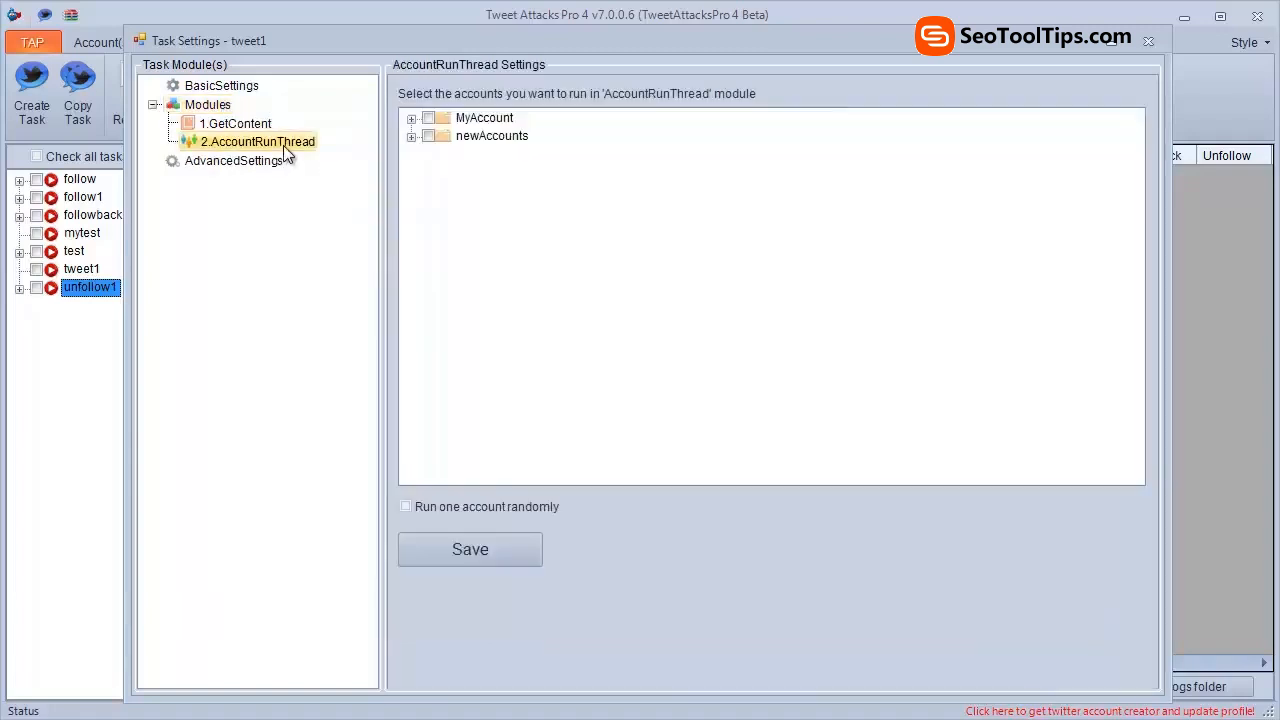
click(411, 137)
click(447, 154)
click(447, 171)
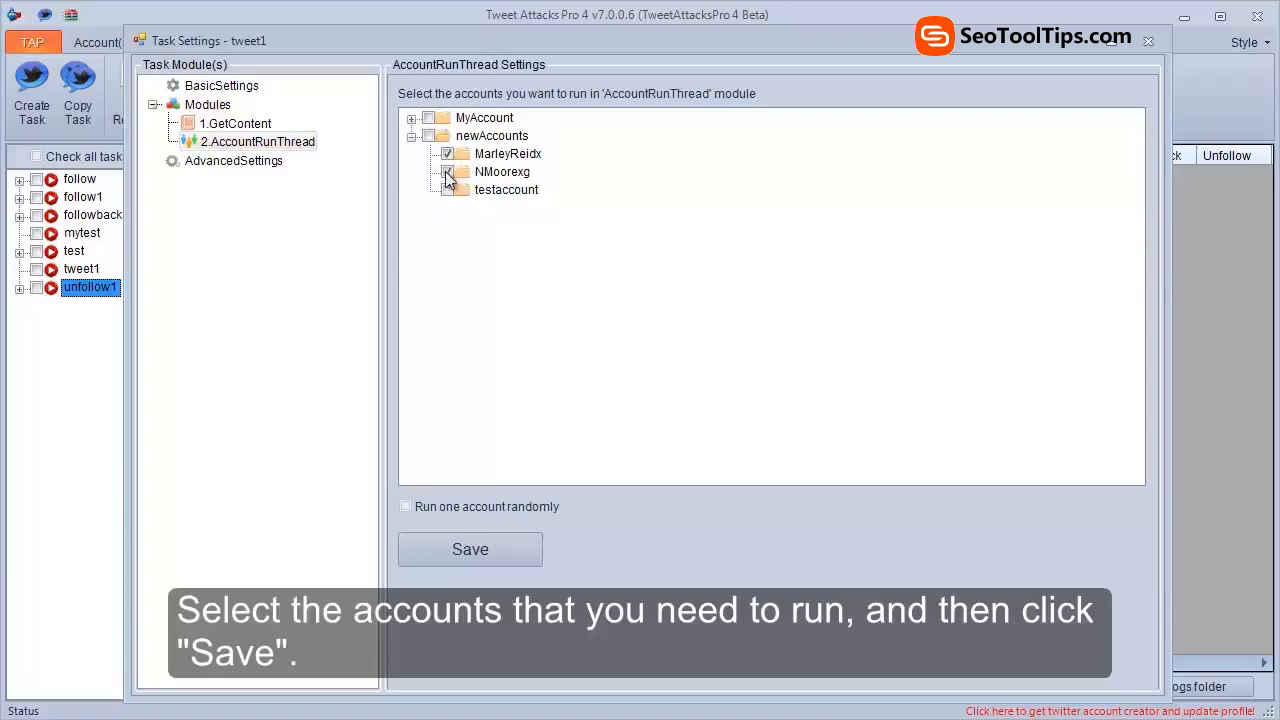
click(458, 540)
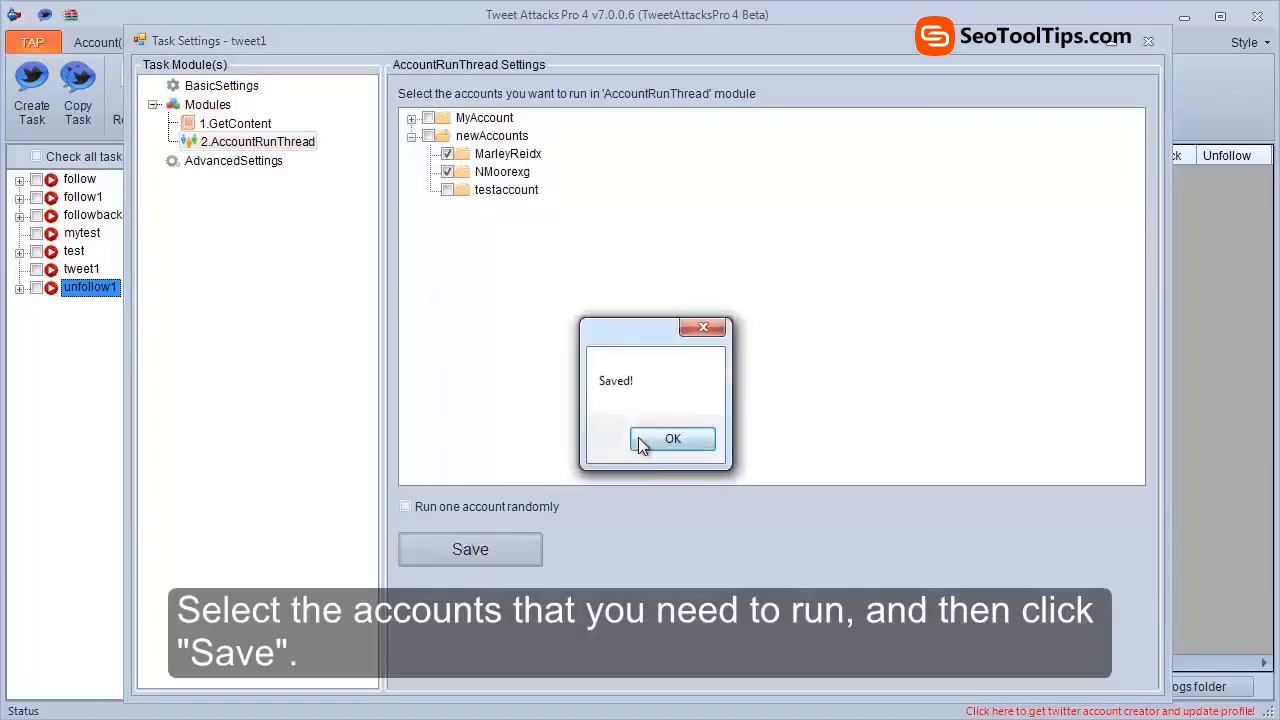
click(668, 440)
Step: Add a Tweet module inside the AccountRunThread module
click(266, 145)
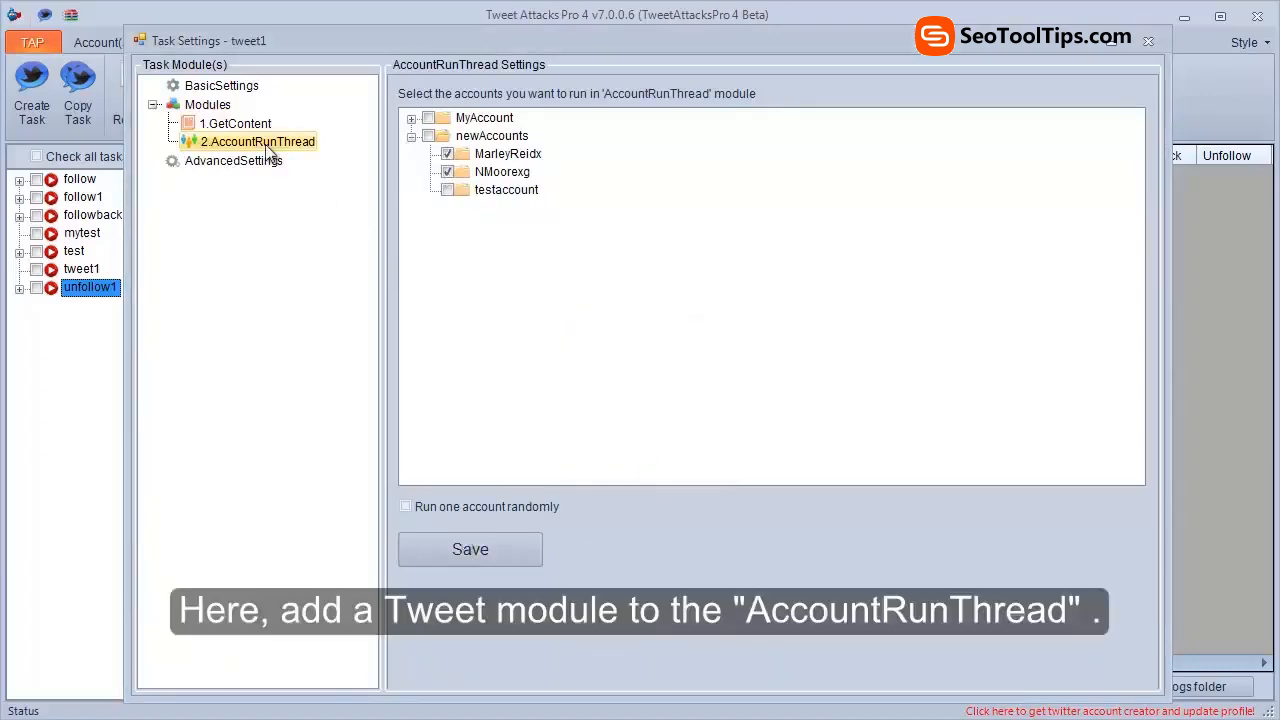
right_click(265, 144)
mouse_move(310, 157)
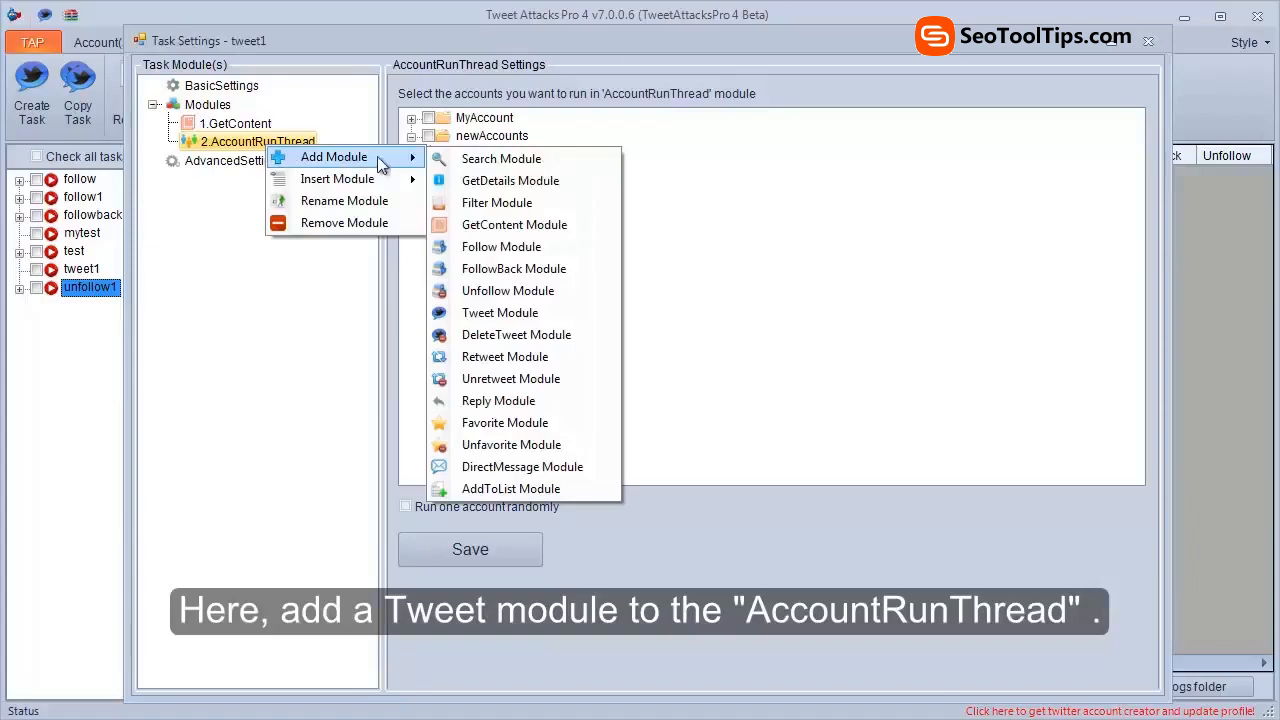
click(465, 313)
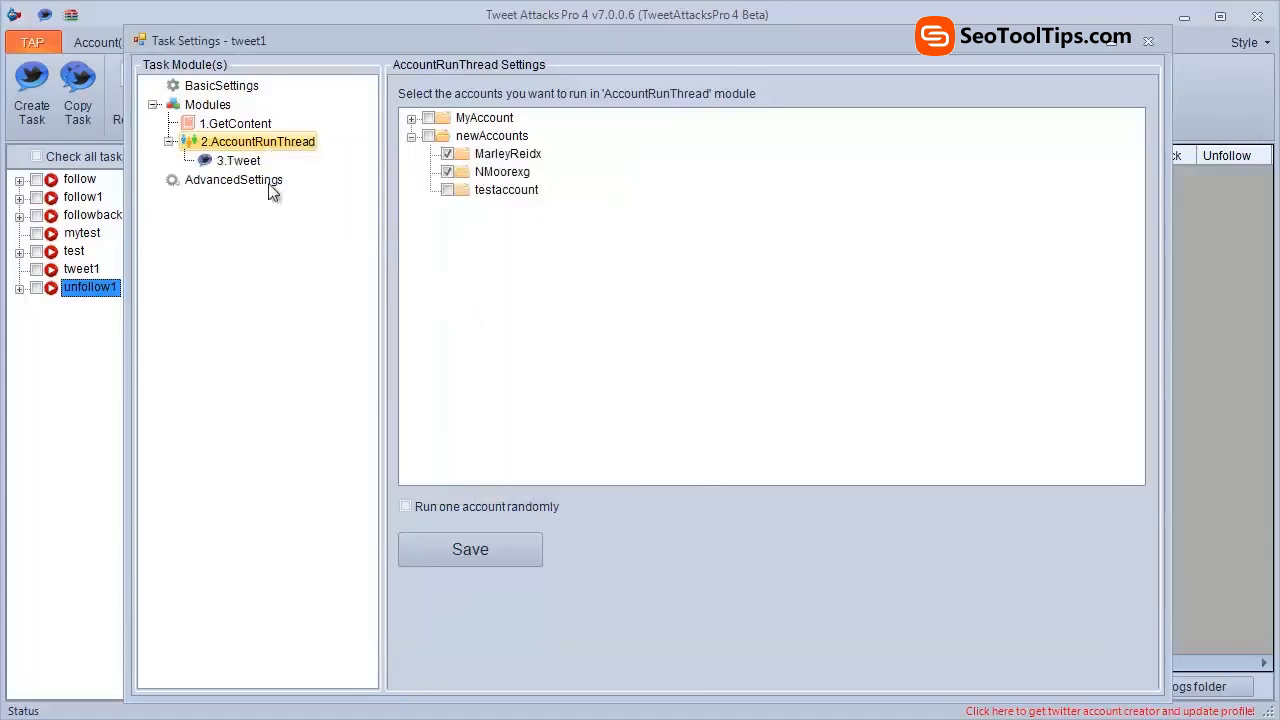
Step: Set the GetContent module as the Tweet module's data source for the tweet content
click(234, 160)
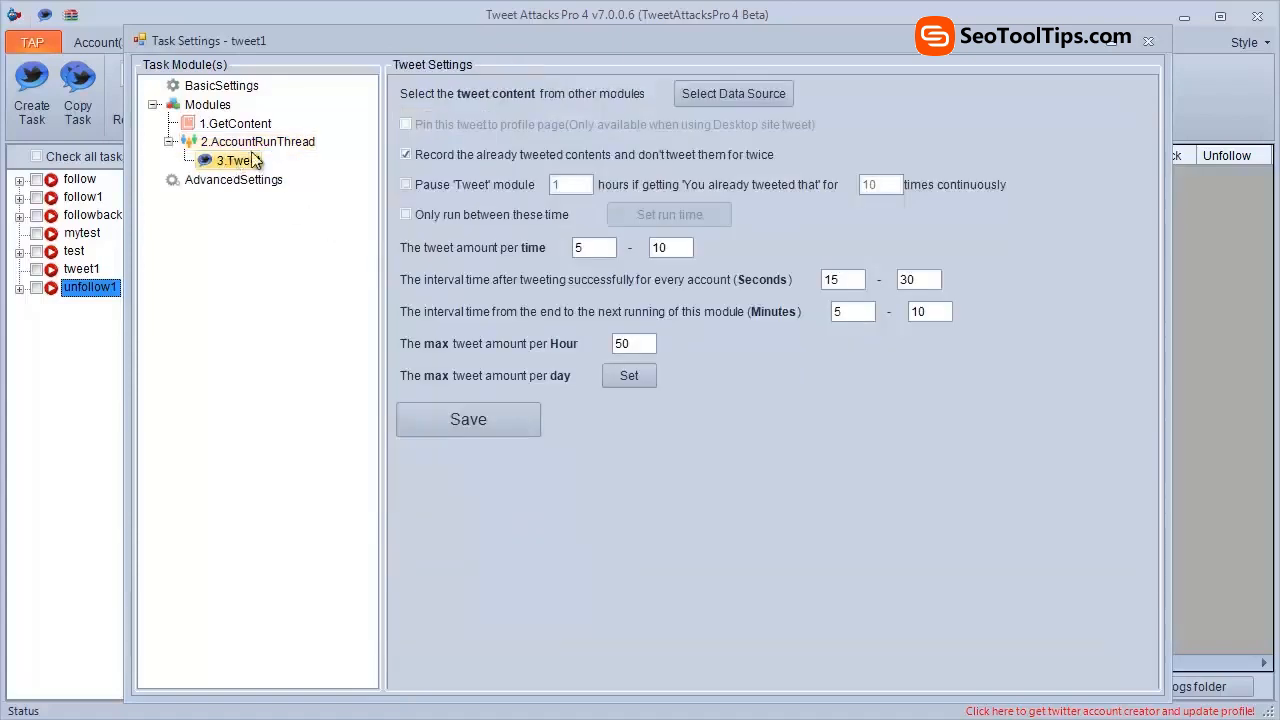
click(759, 97)
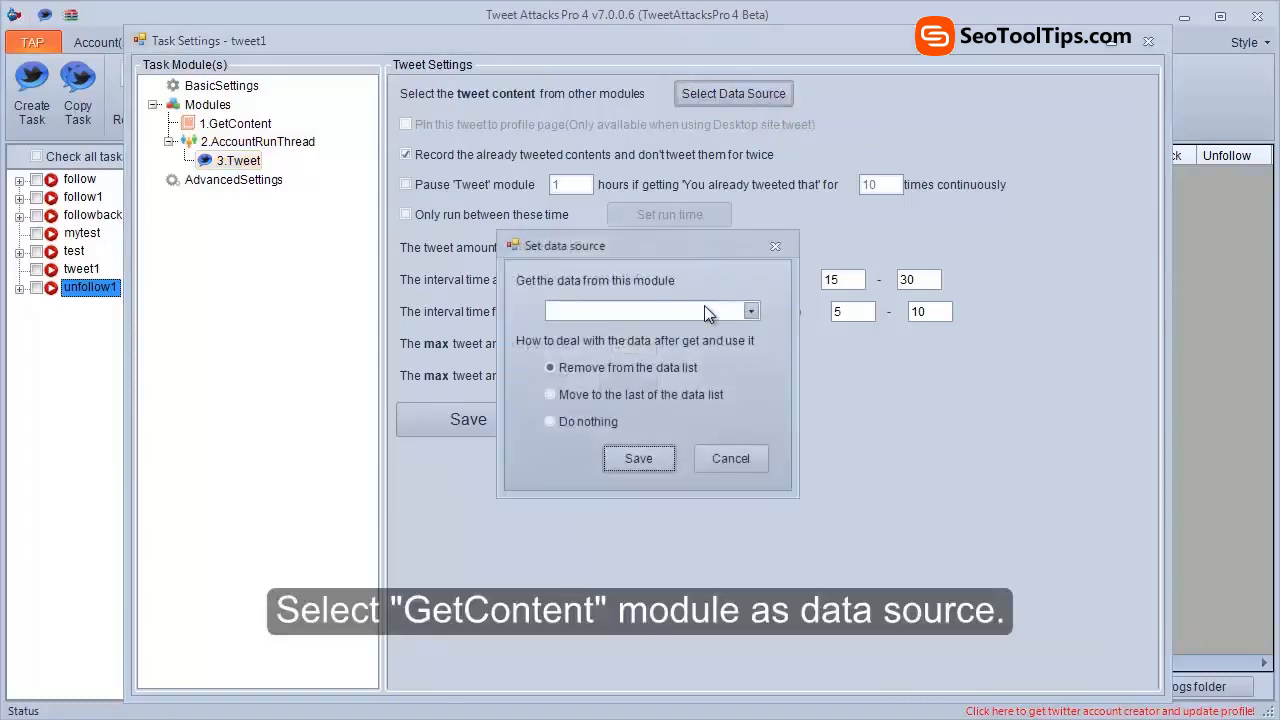
click(704, 313)
click(694, 329)
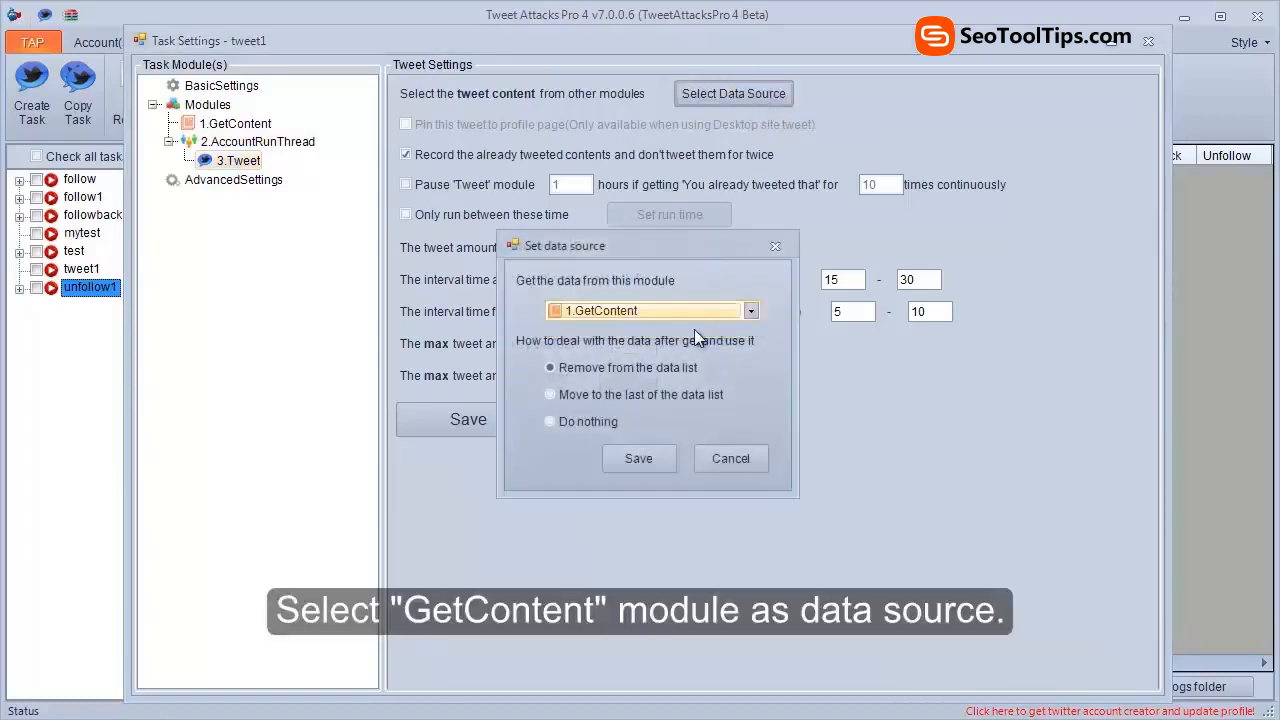
click(647, 455)
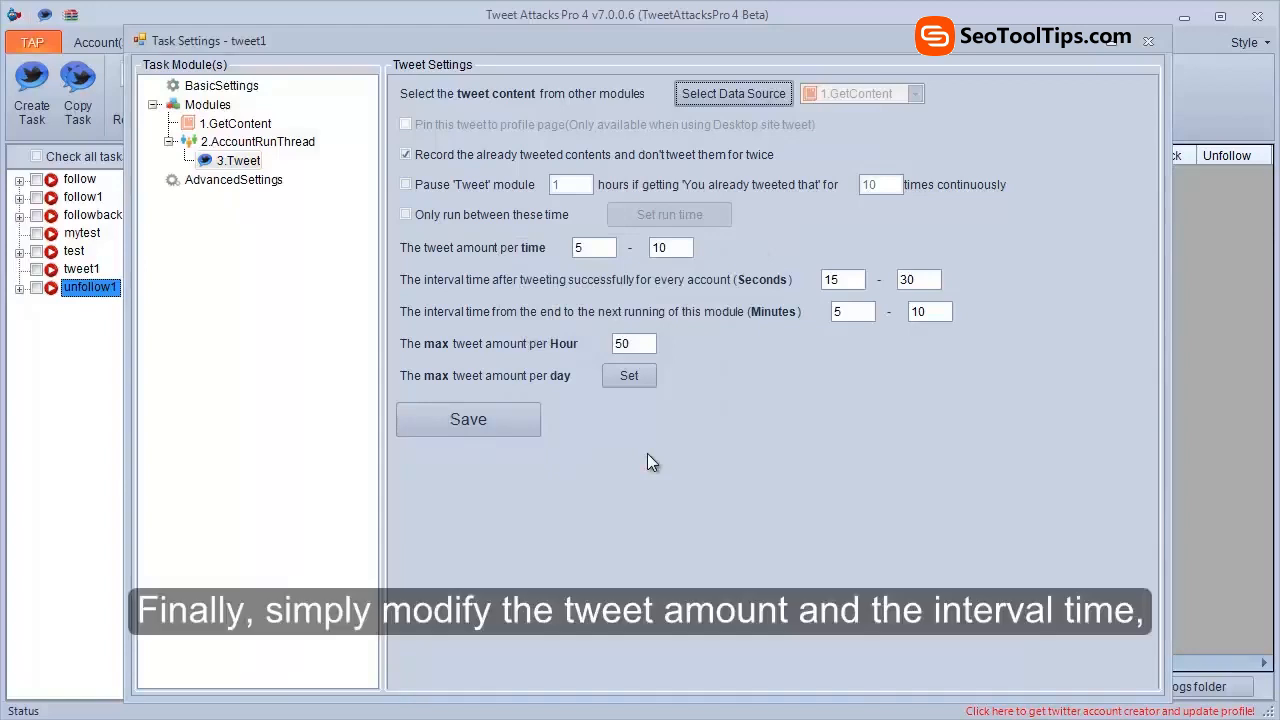
Step: Set the Tweet module's tweet amount per time to 3 - 5
double_click(580, 248)
text(3)
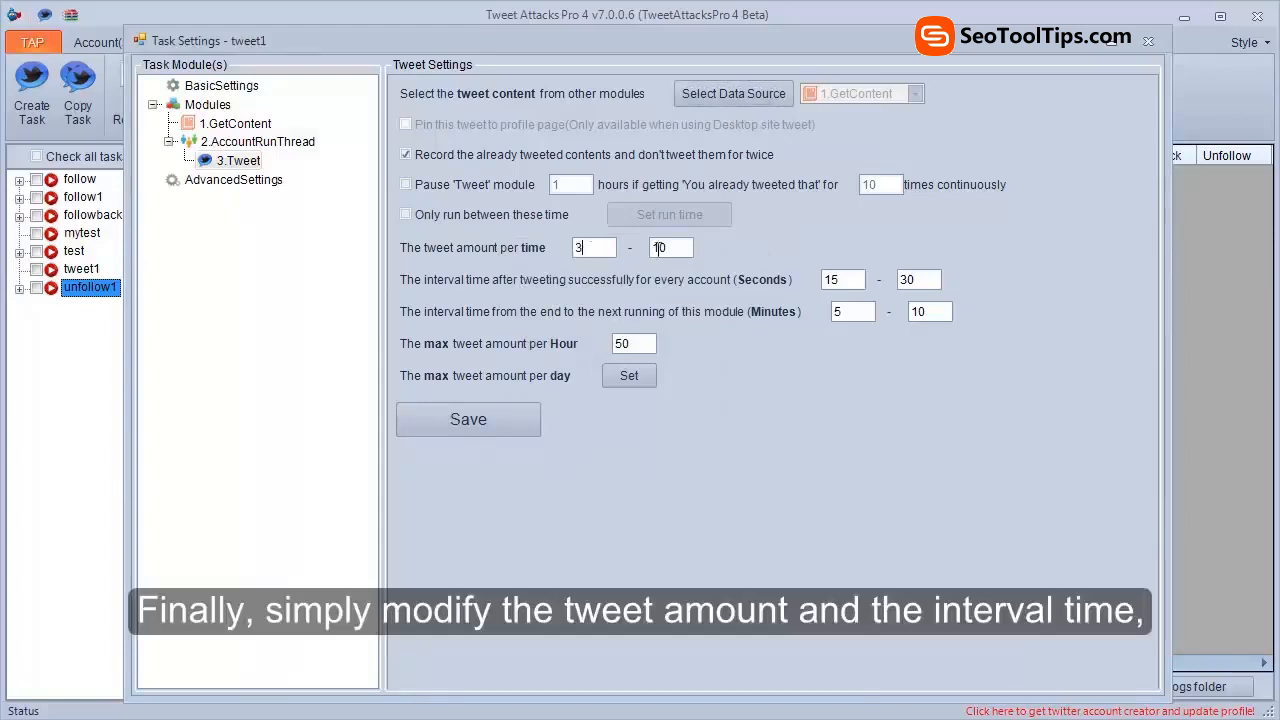
click(681, 251)
drag(681, 251, 636, 250)
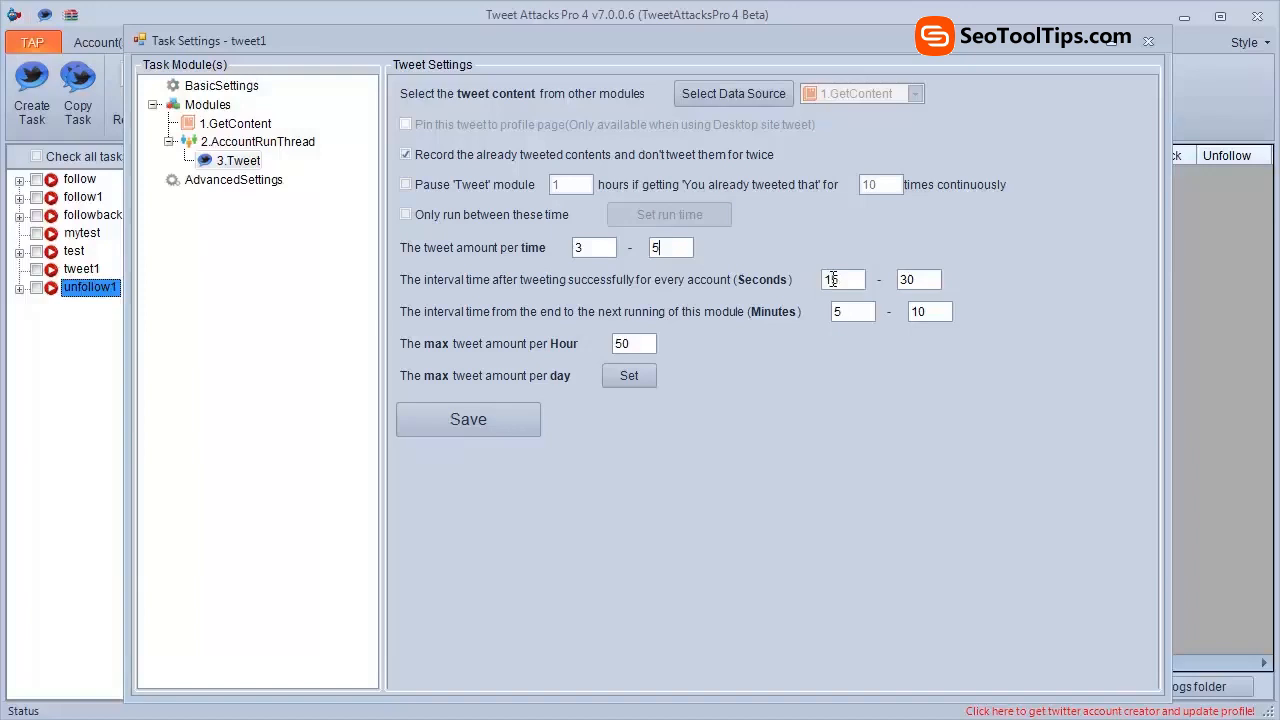
Step: Set the interval after each tweet to 55 - 70 seconds and the minimum rerun interval to 7 minutes, then save and close the task settings
drag(832, 280, 822, 287)
text(5)
drag(911, 280, 836, 312)
text(7)
click(483, 417)
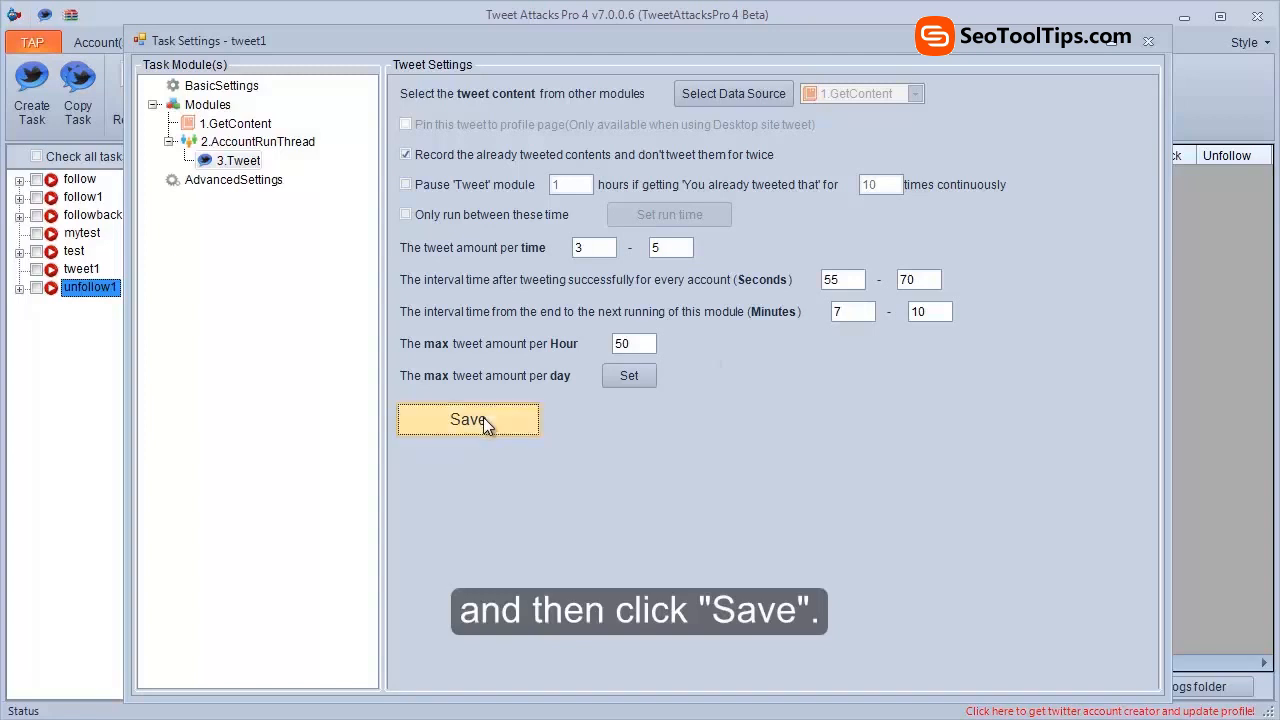
click(675, 433)
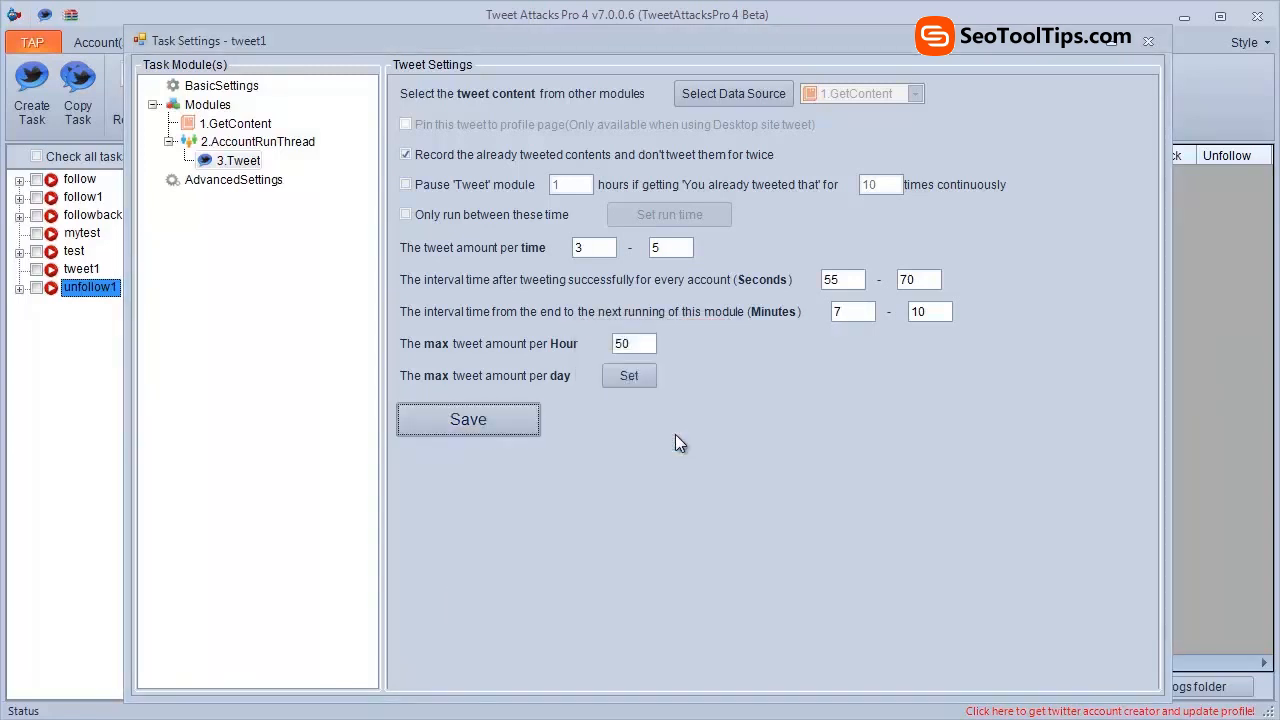
click(1148, 42)
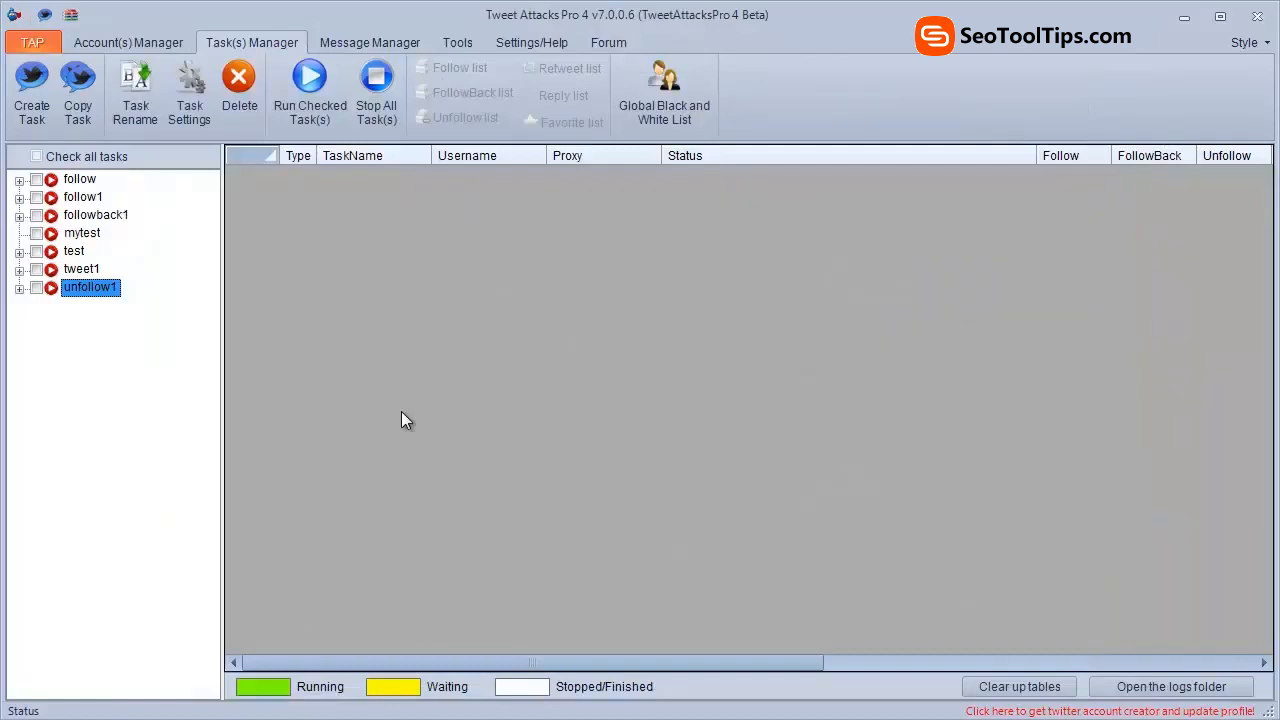
Step: Create a new task named retweet1
click(22, 114)
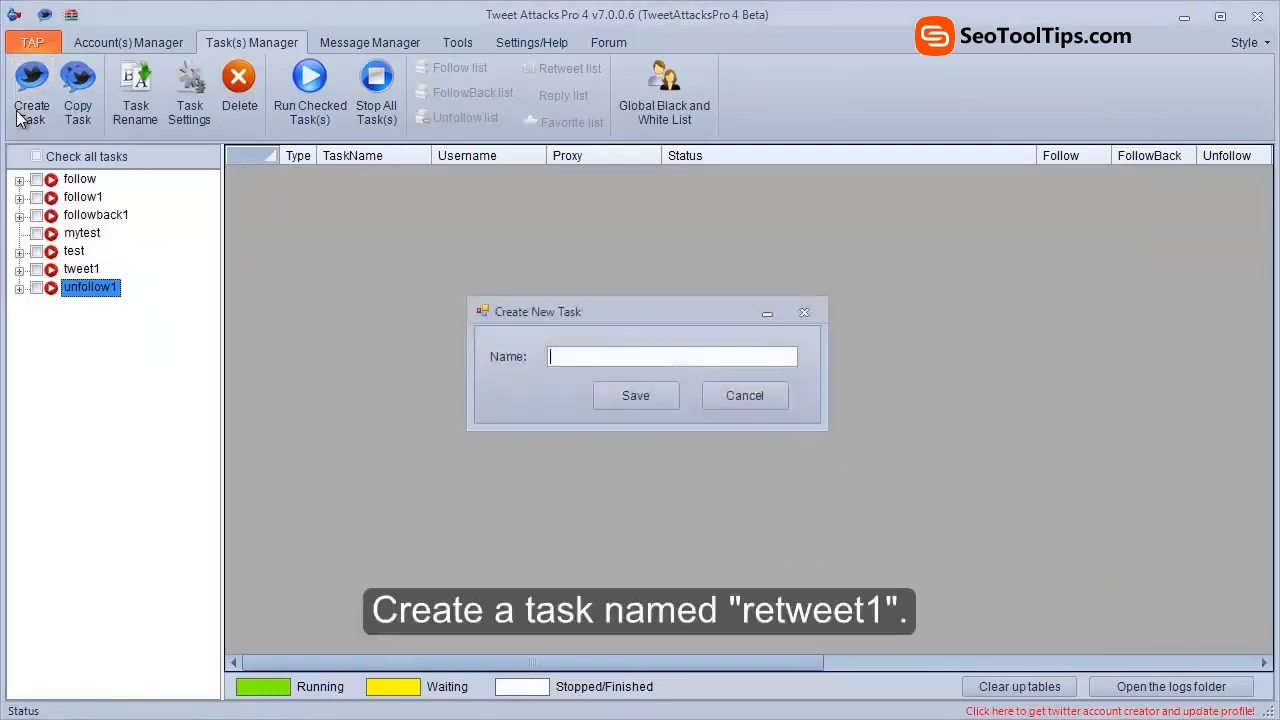
text(retweet)
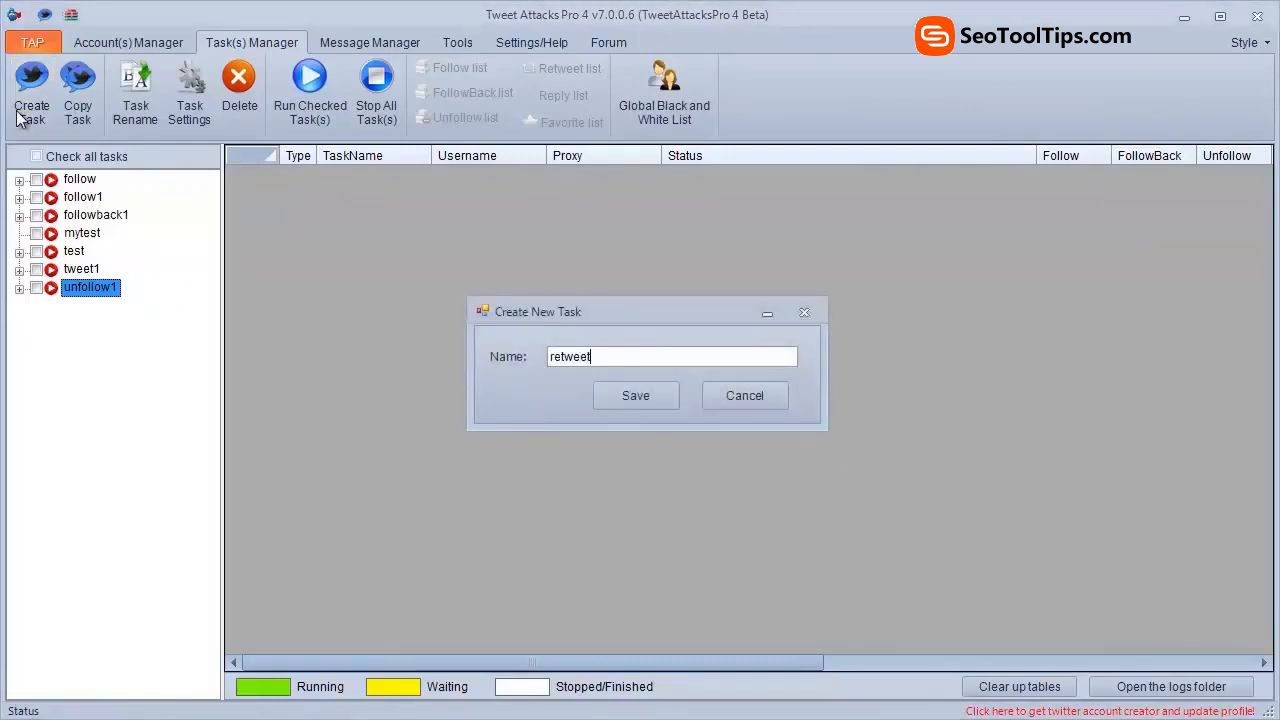
text(1)
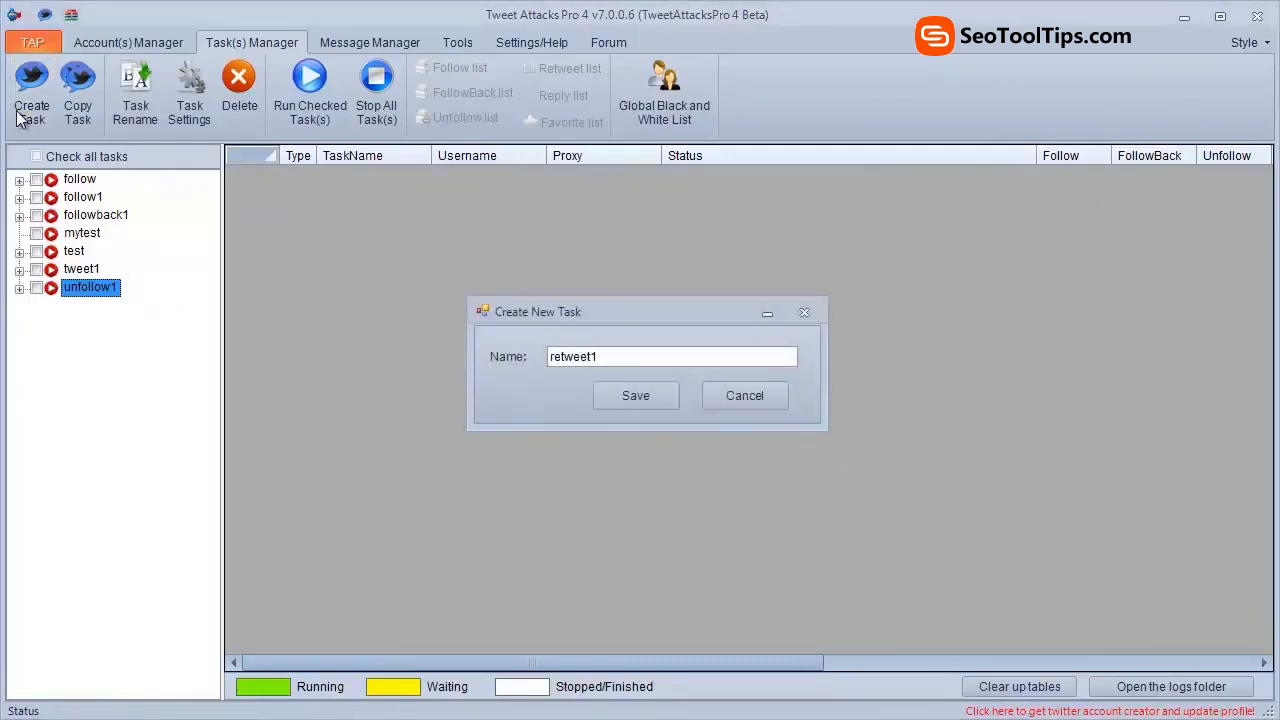
click(602, 391)
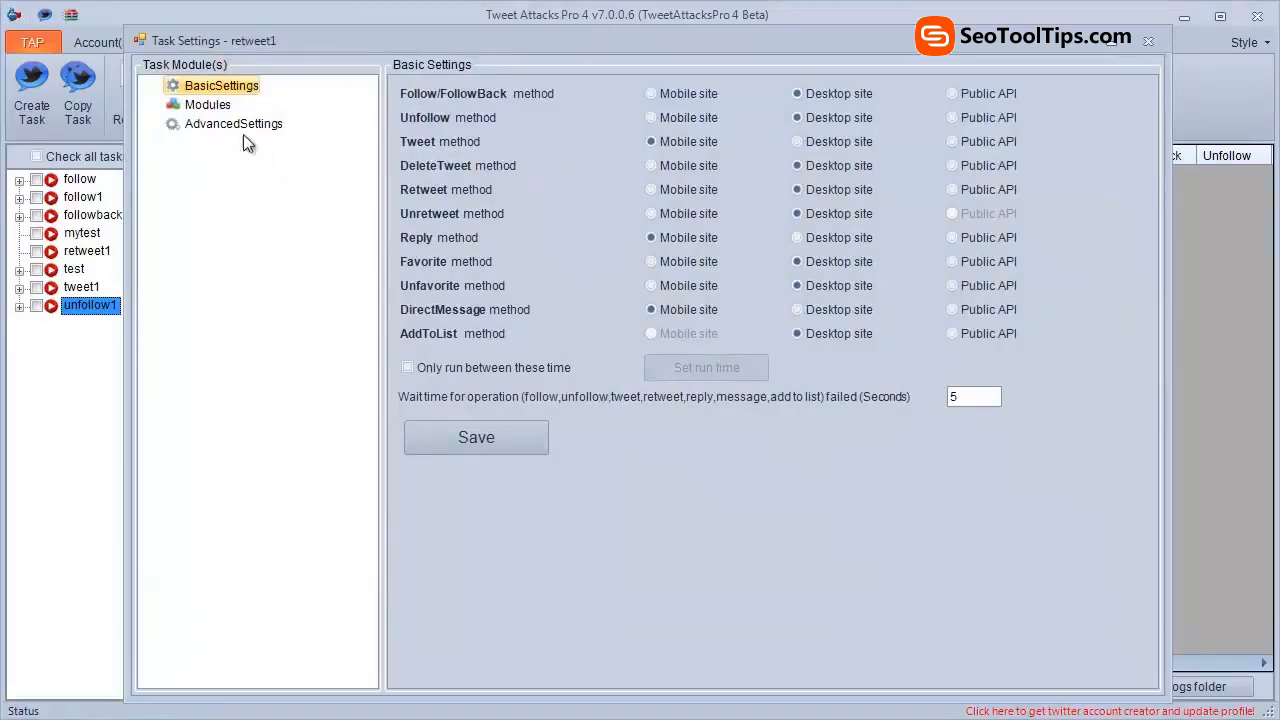
Step: Add a Search module to the retweet1 task
click(215, 106)
right_click(225, 112)
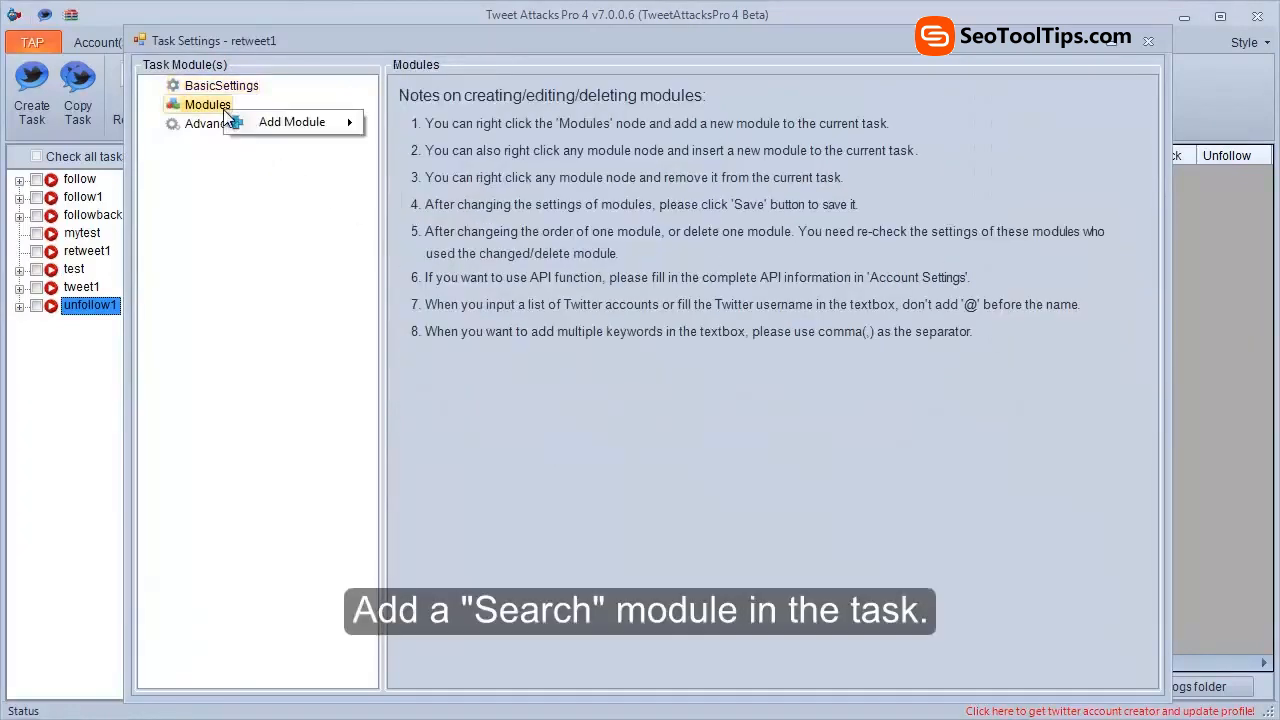
mouse_move(320, 122)
click(410, 123)
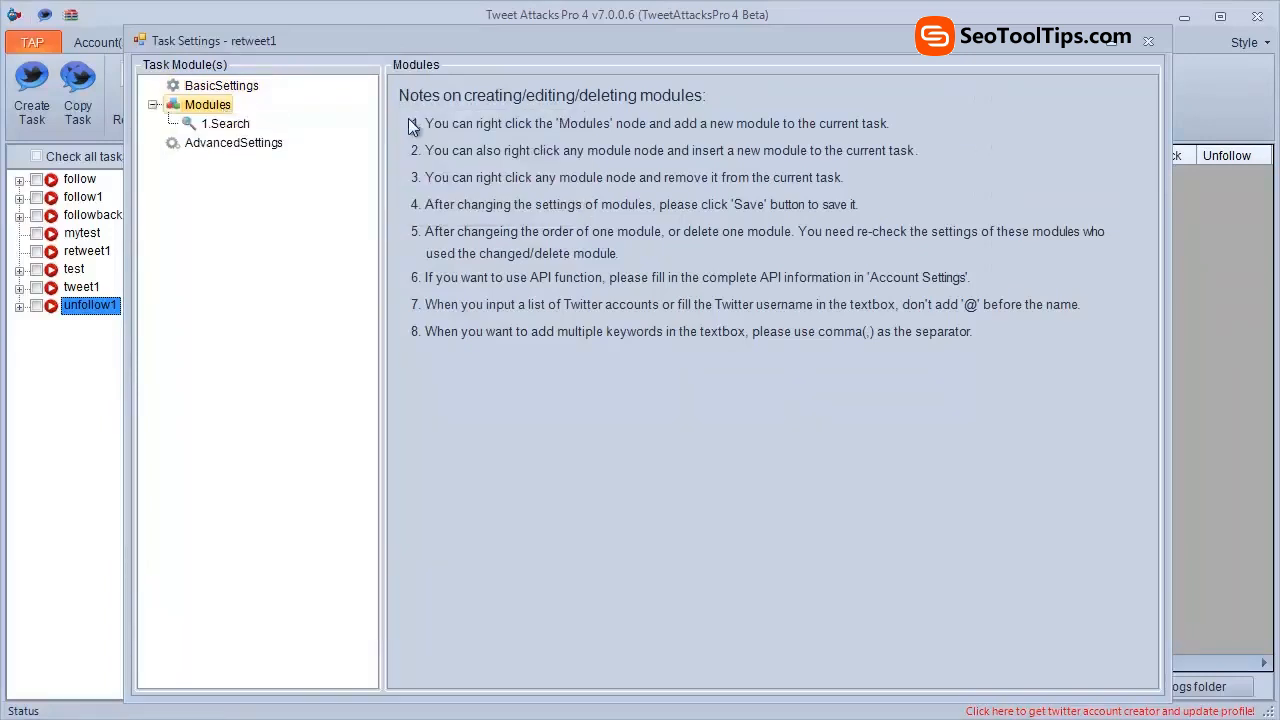
Step: Set the Search module's type of search result to Tweets
click(240, 124)
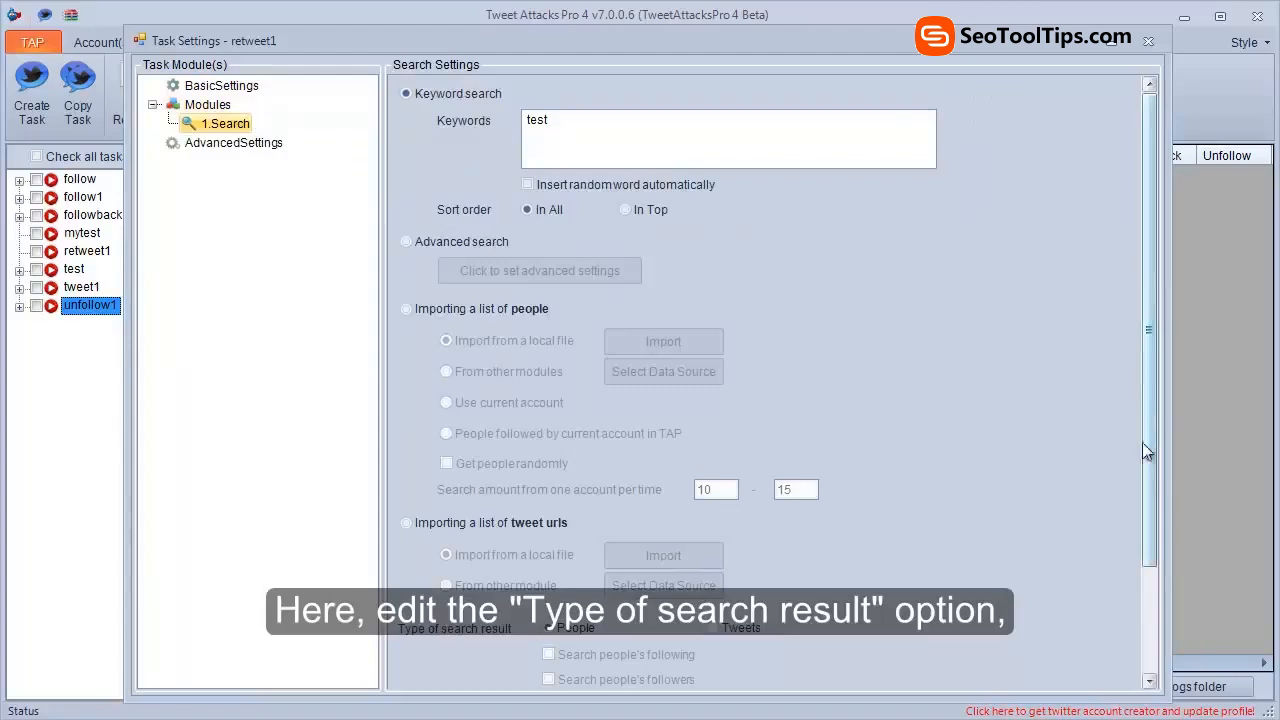
drag(1142, 442, 1138, 540)
click(731, 502)
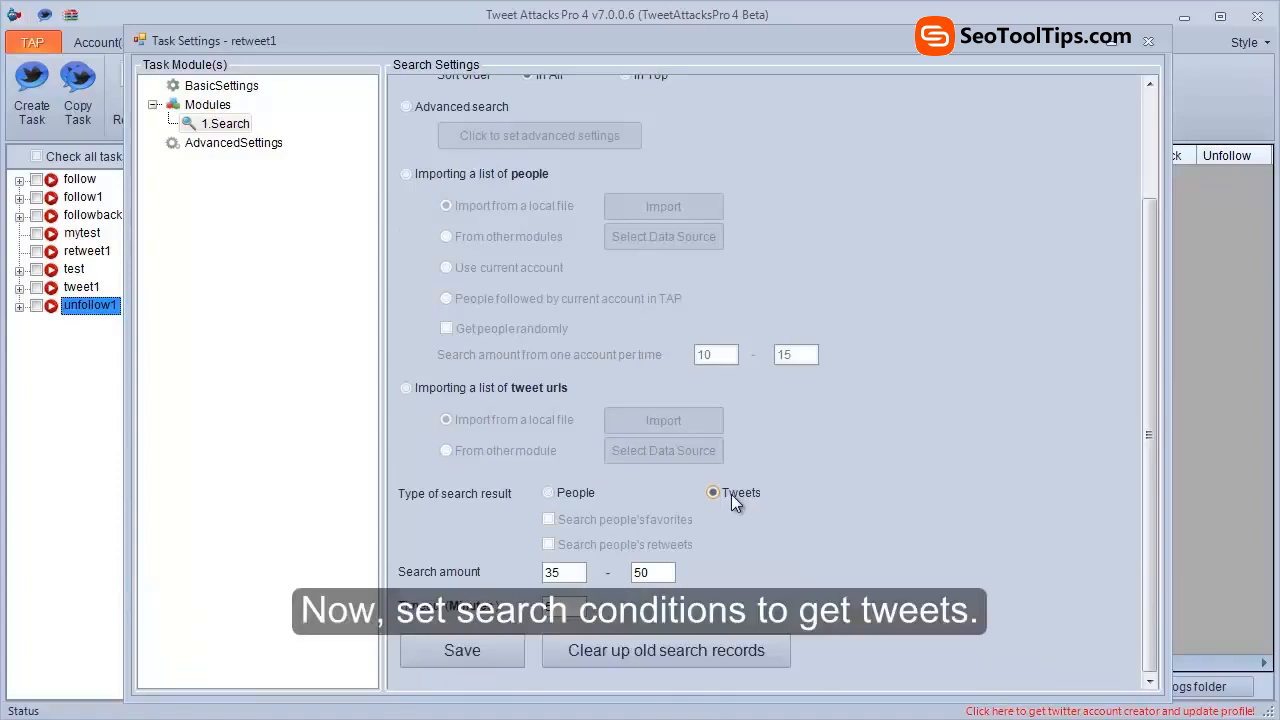
Step: Try advanced search and importing tweet urls as the search source, settling on importing a list of people
drag(1144, 407, 1150, 272)
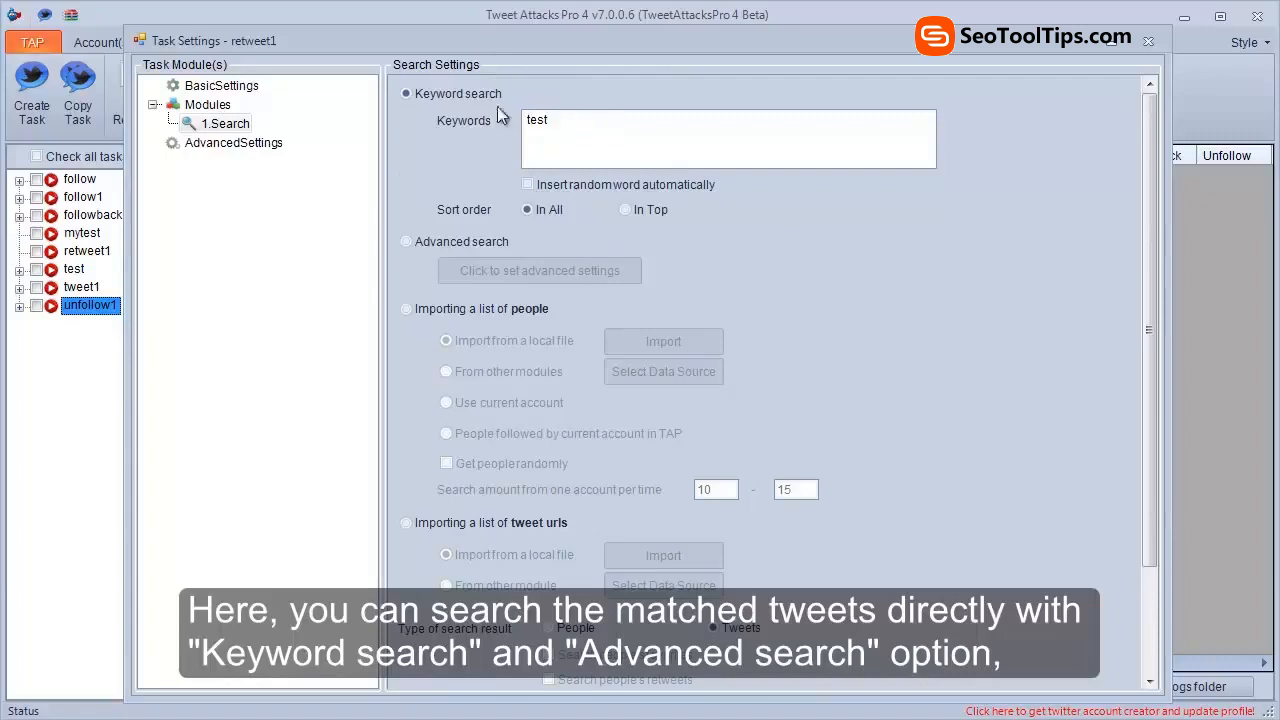
click(451, 241)
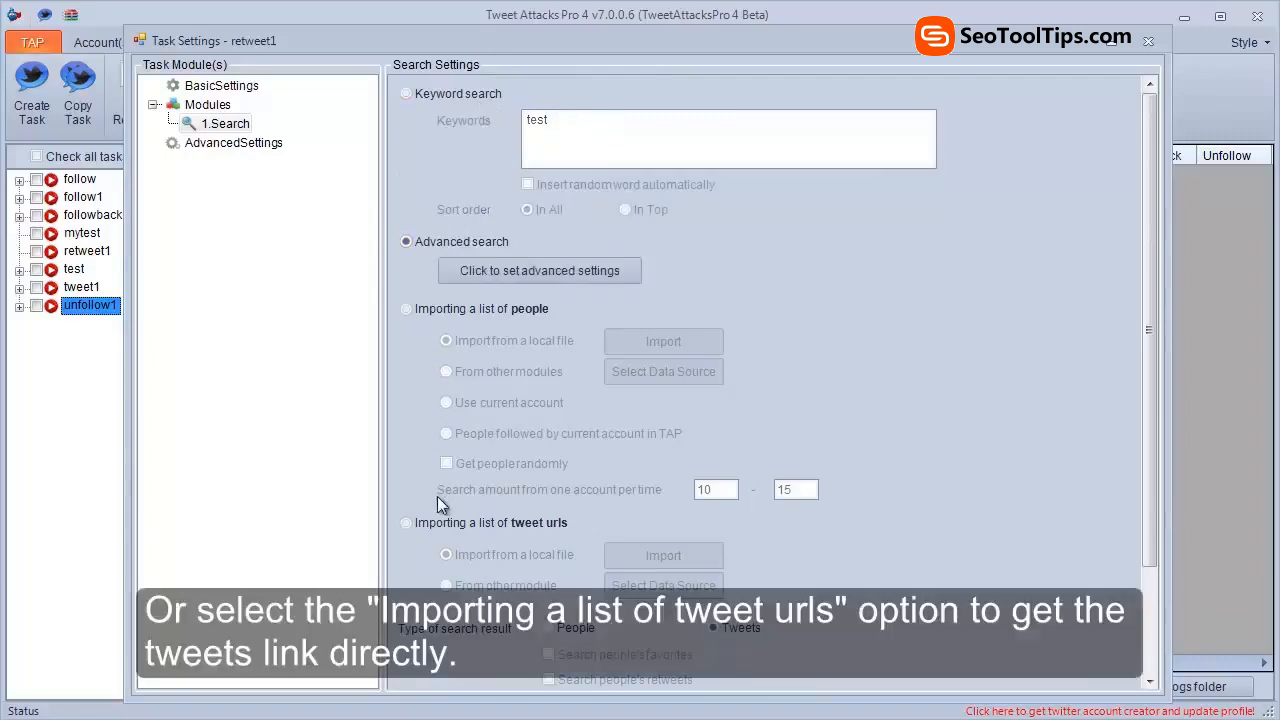
click(446, 528)
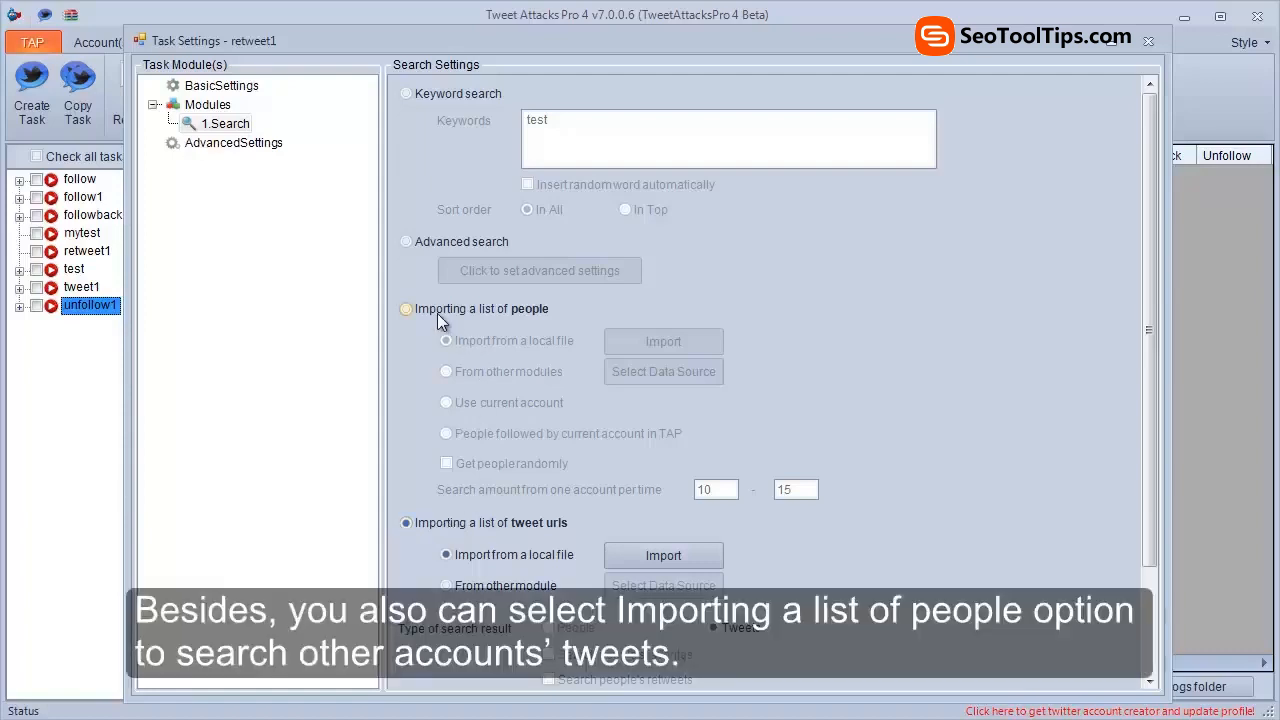
click(437, 313)
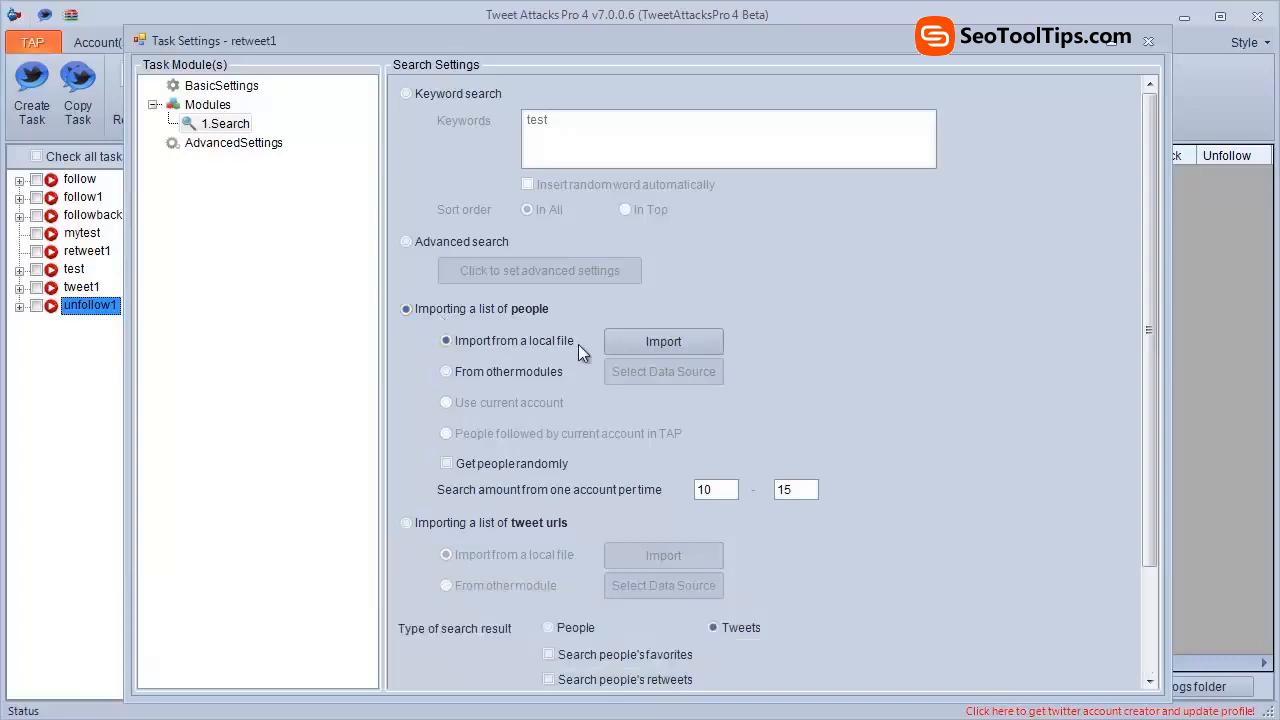
Step: Try the options to search people's favorites and people's retweets, leaving both disabled
drag(1142, 453, 1146, 557)
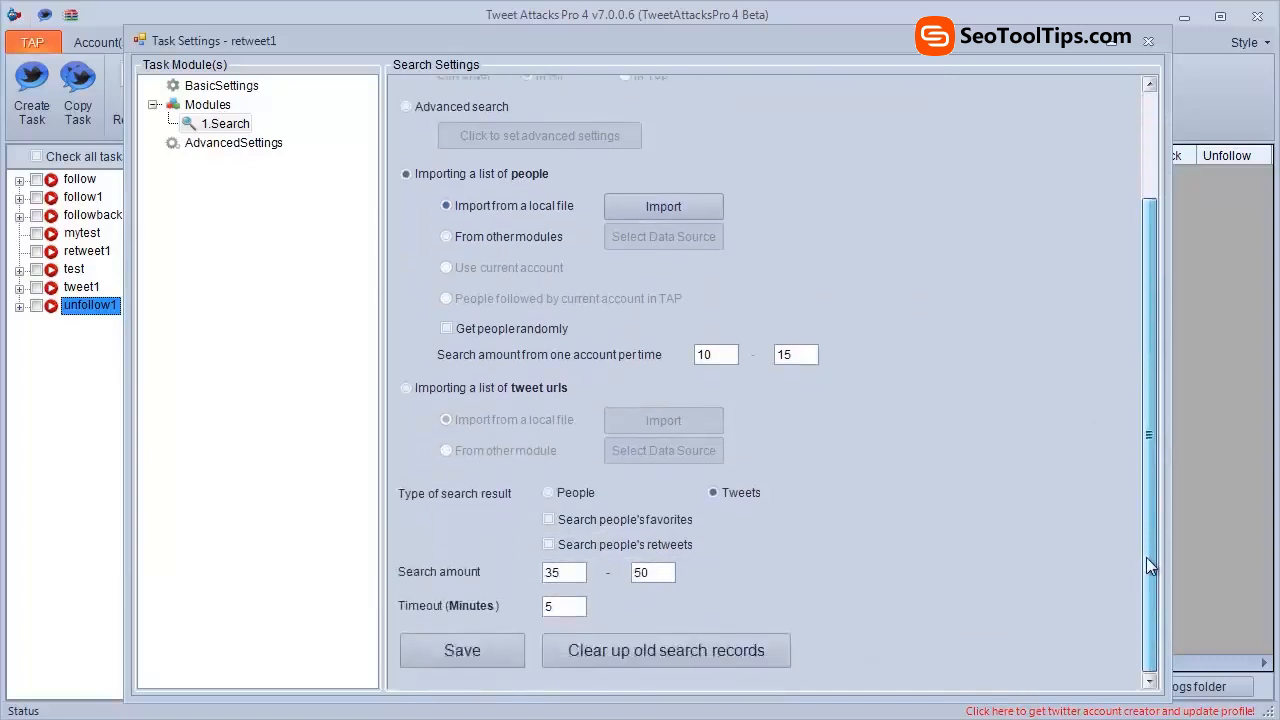
click(631, 526)
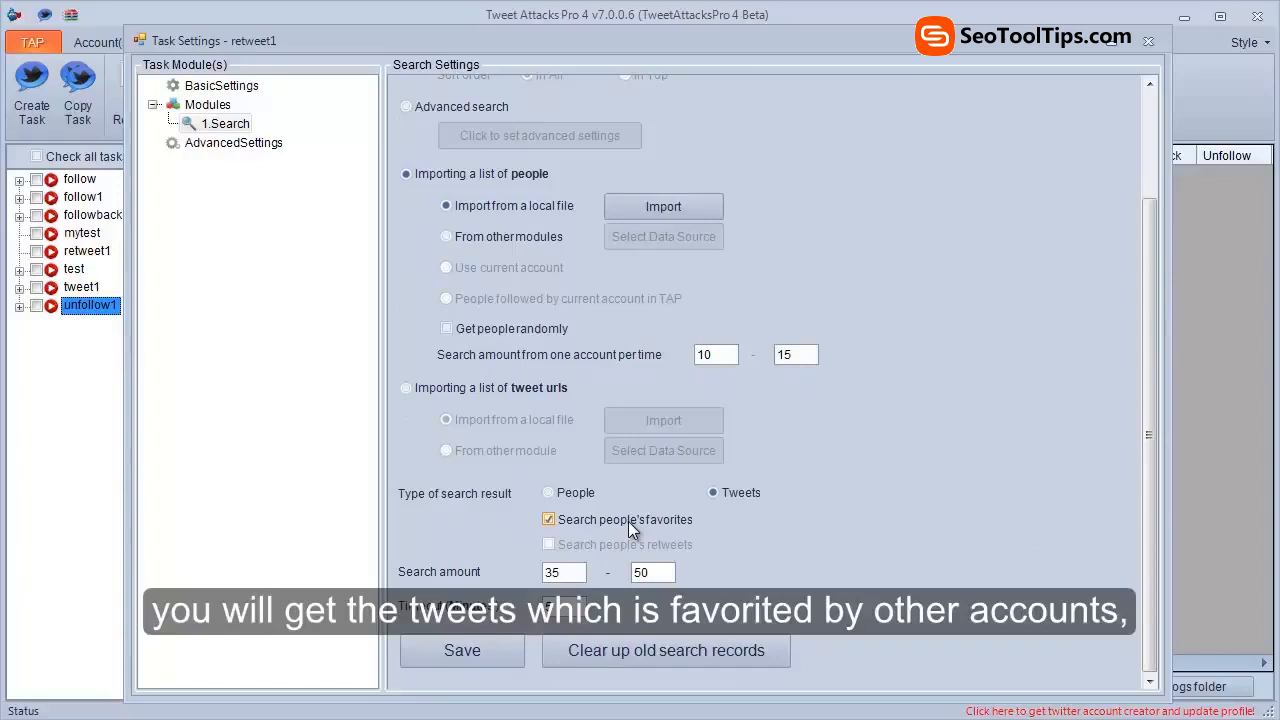
click(628, 521)
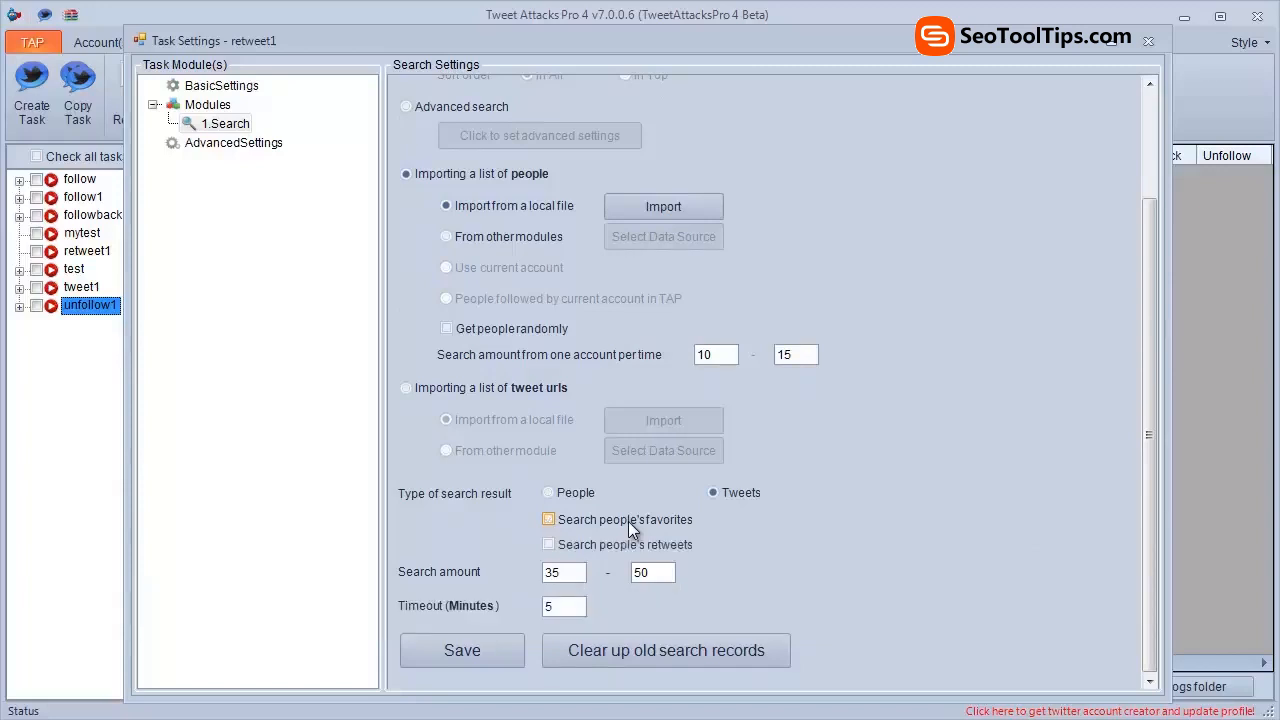
click(603, 548)
click(603, 548)
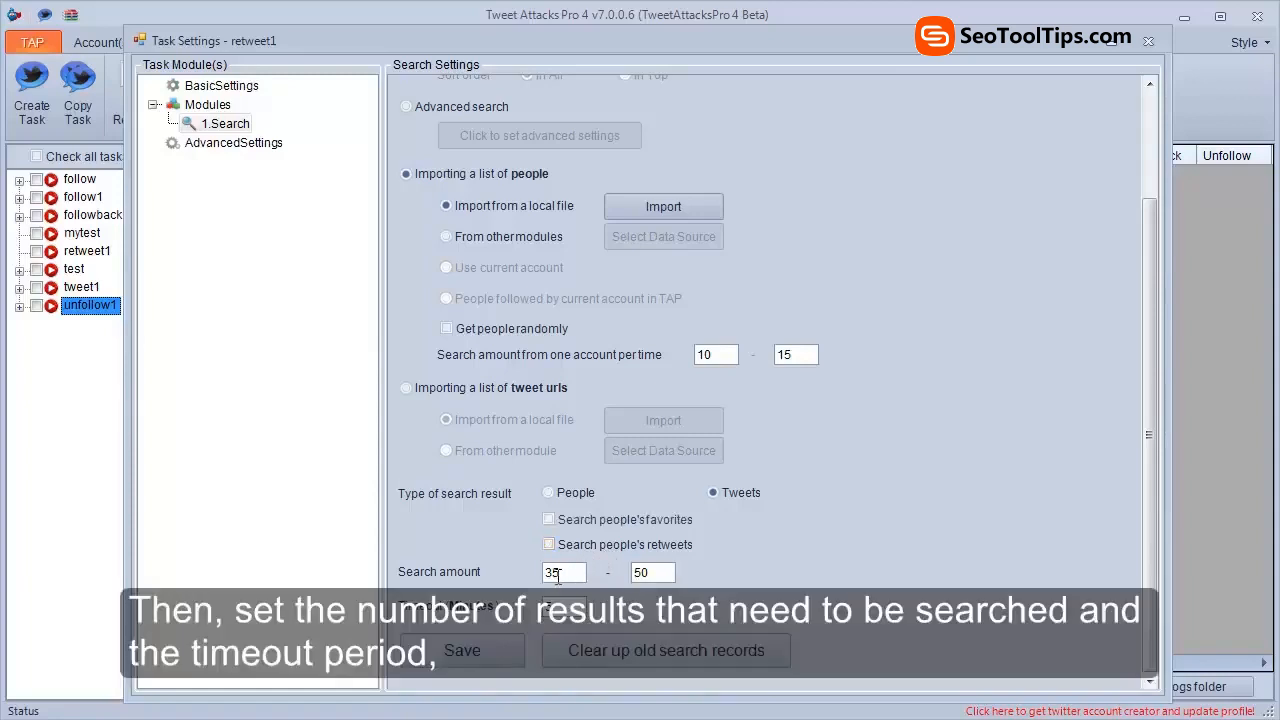
Step: Set the Search module's minimum search amount to 45 and switch it to keyword search for "nba, lakers", saving the settings
drag(554, 576, 549, 576)
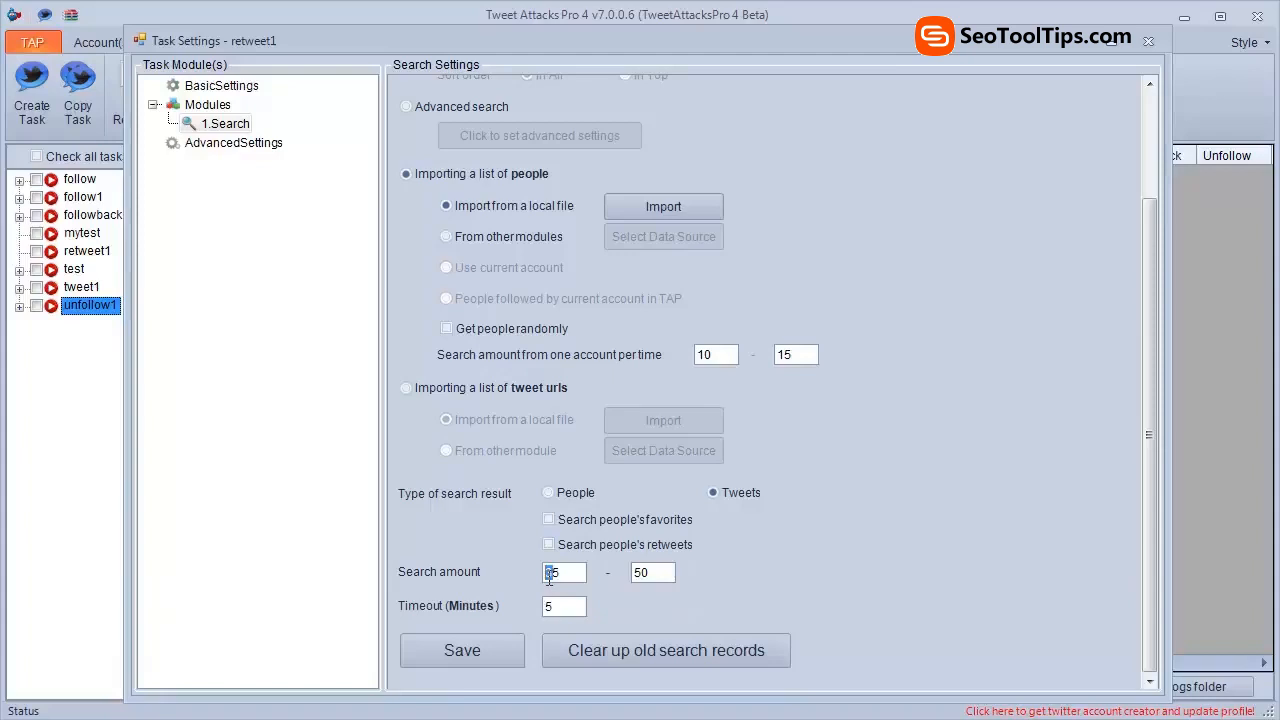
text(4)
drag(1154, 458, 1158, 330)
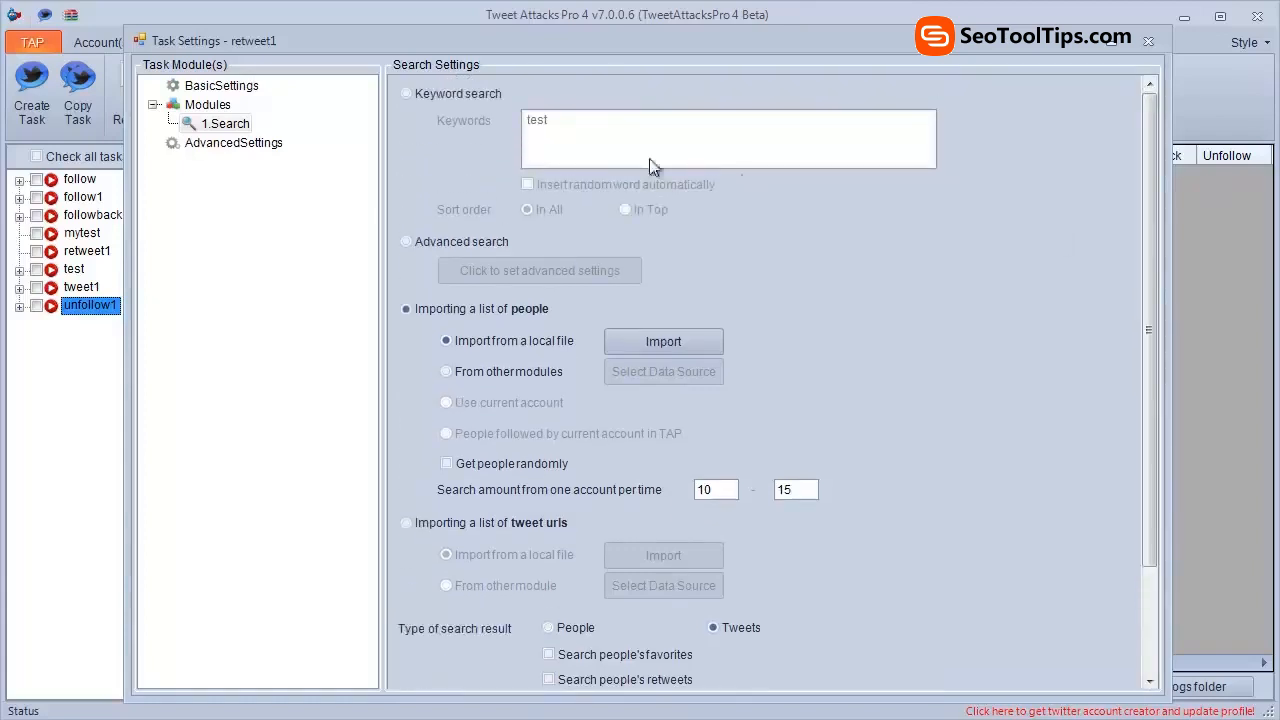
click(450, 94)
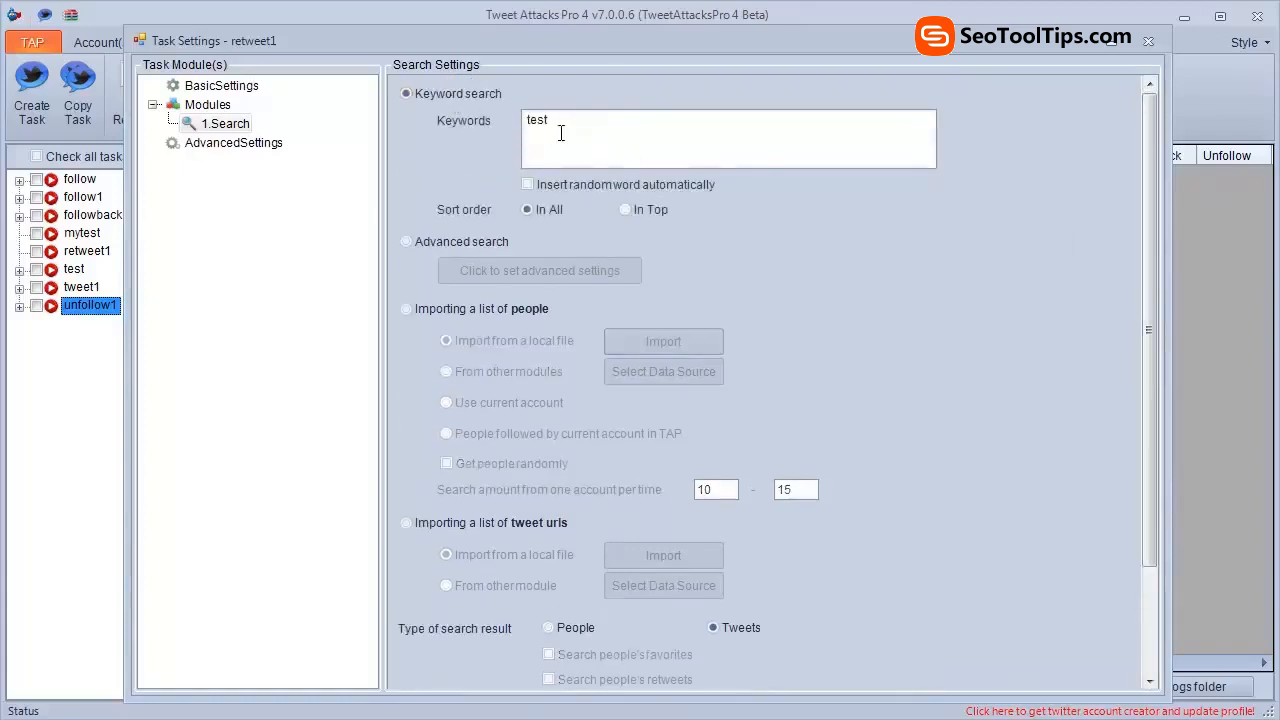
double_click(567, 133)
text(nba, lakers)
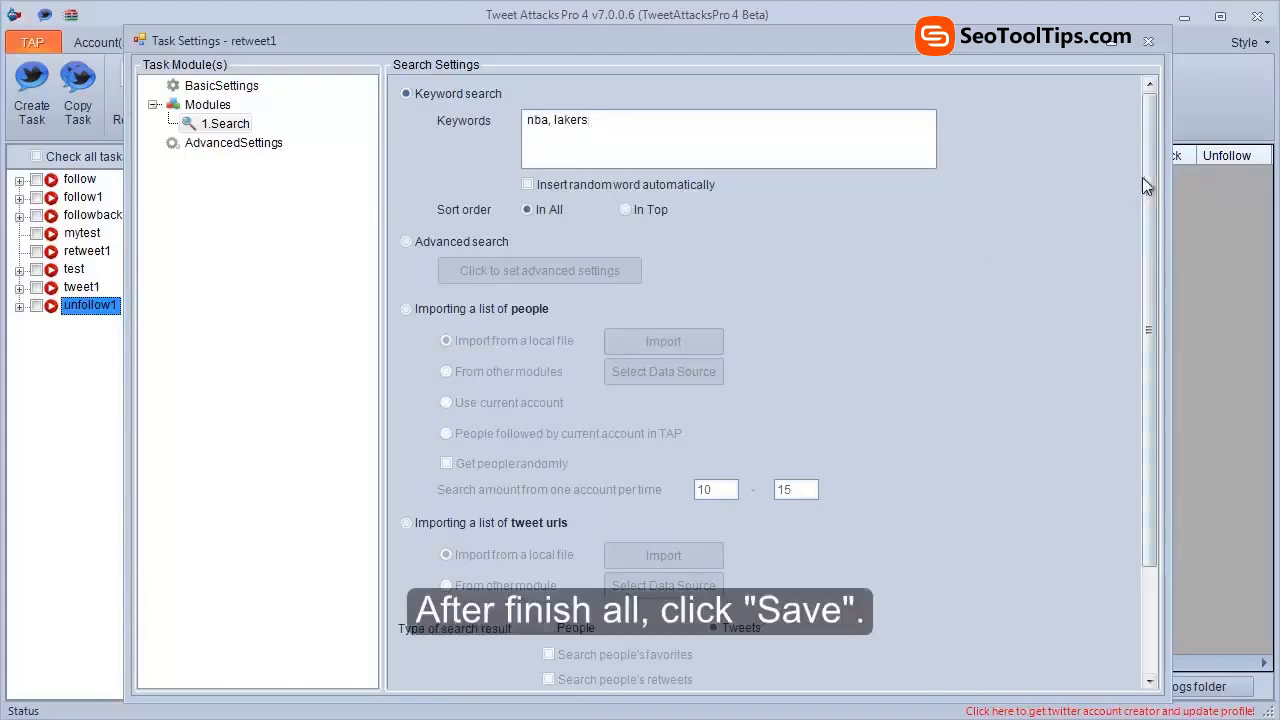
drag(1145, 186, 1146, 291)
click(450, 646)
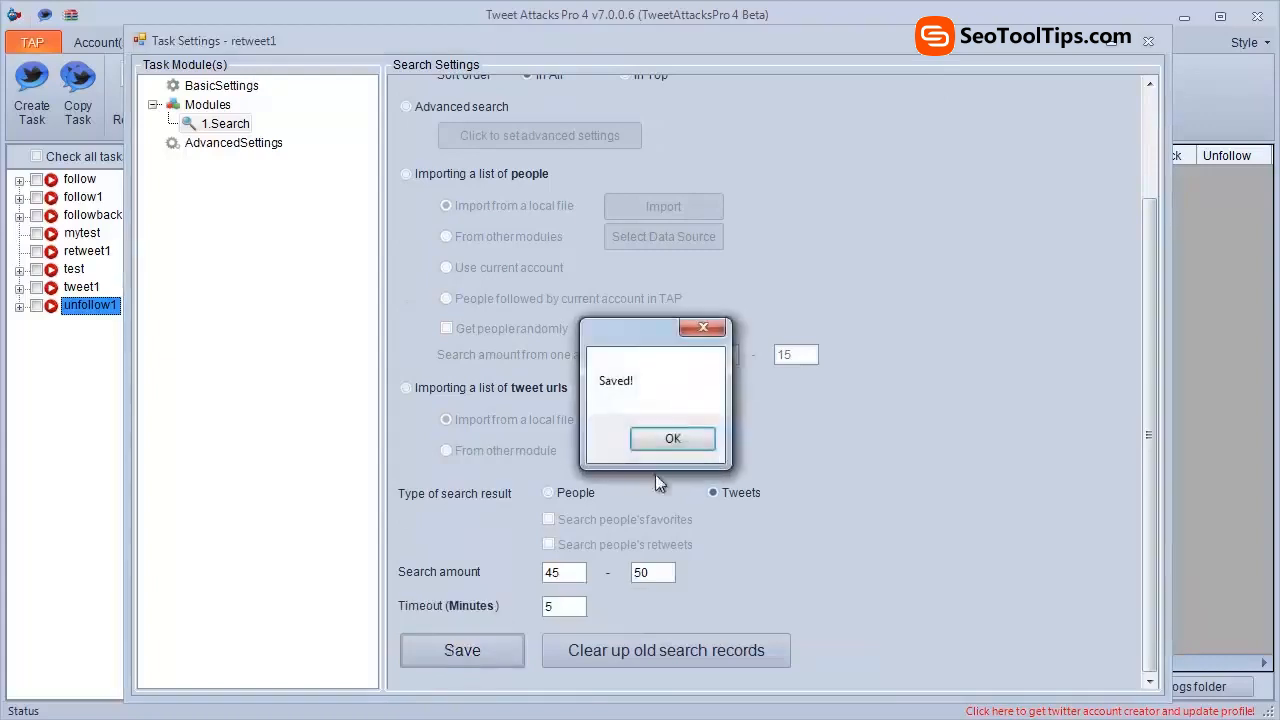
click(686, 438)
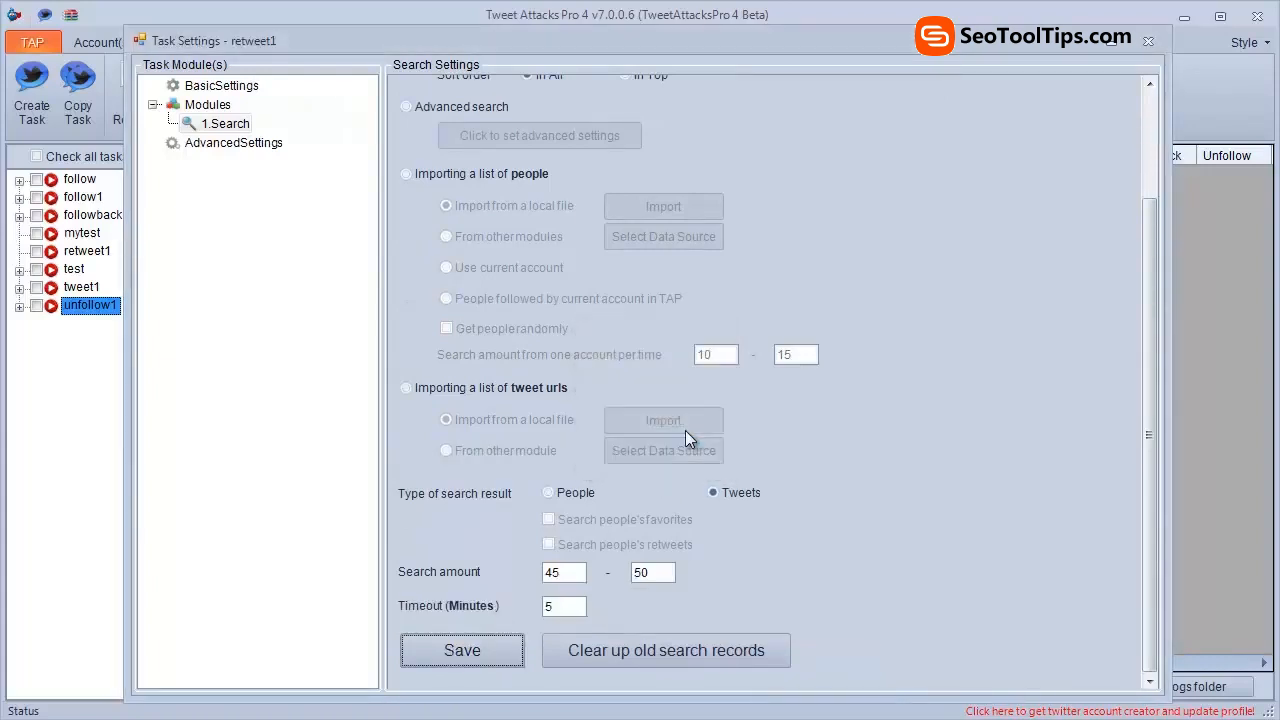
Step: Add a GetDetails module to the retweet1 task
right_click(205, 104)
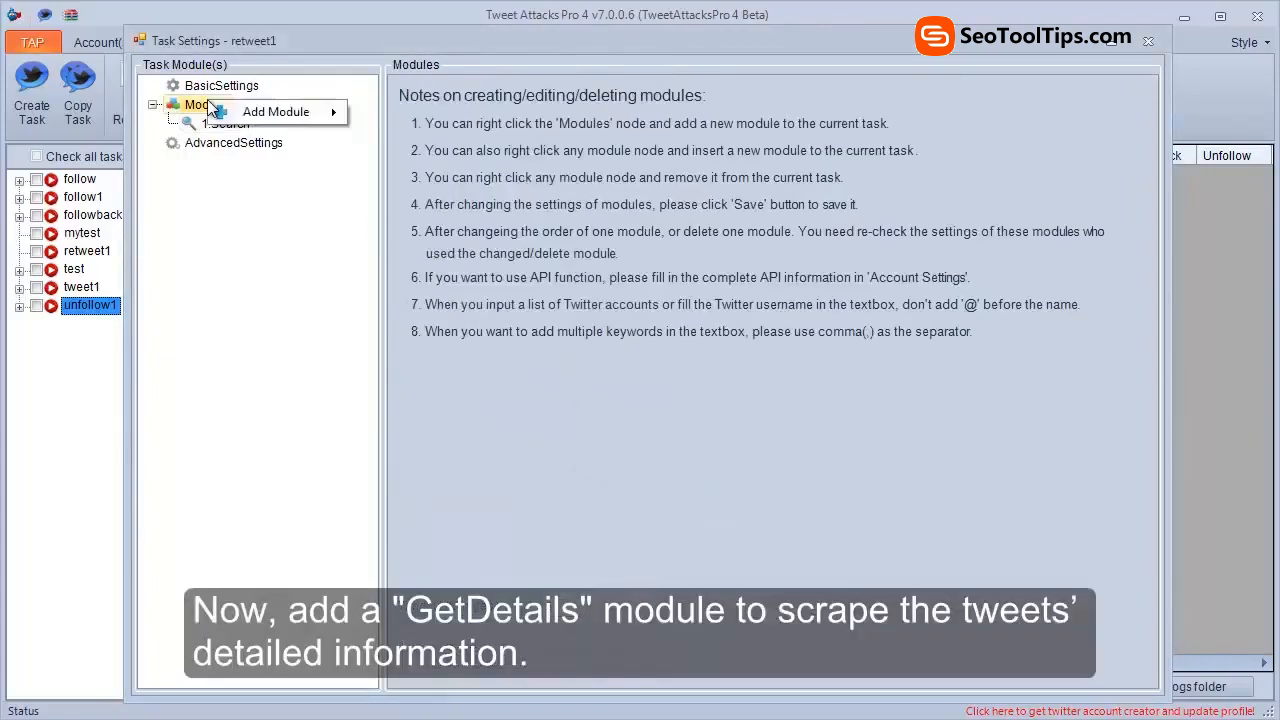
mouse_move(330, 116)
click(400, 136)
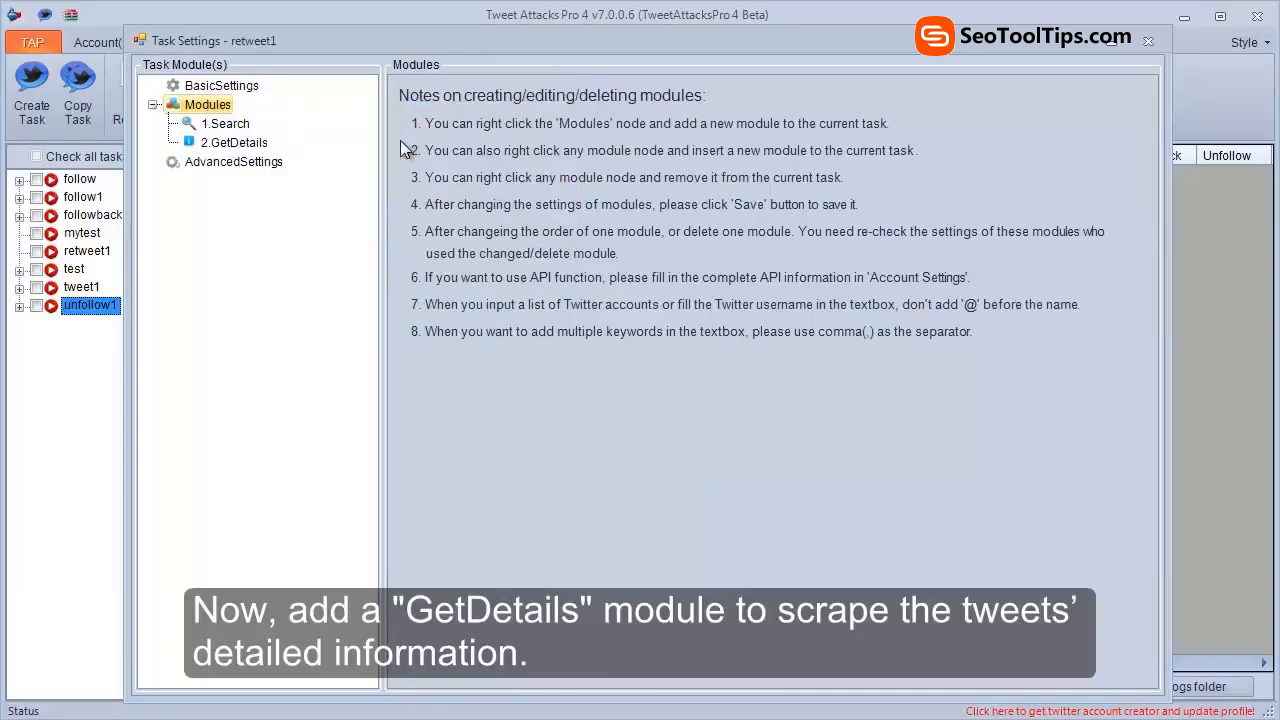
Step: Set the GetDetails module's data source to 1.Search and save the module's settings
click(252, 145)
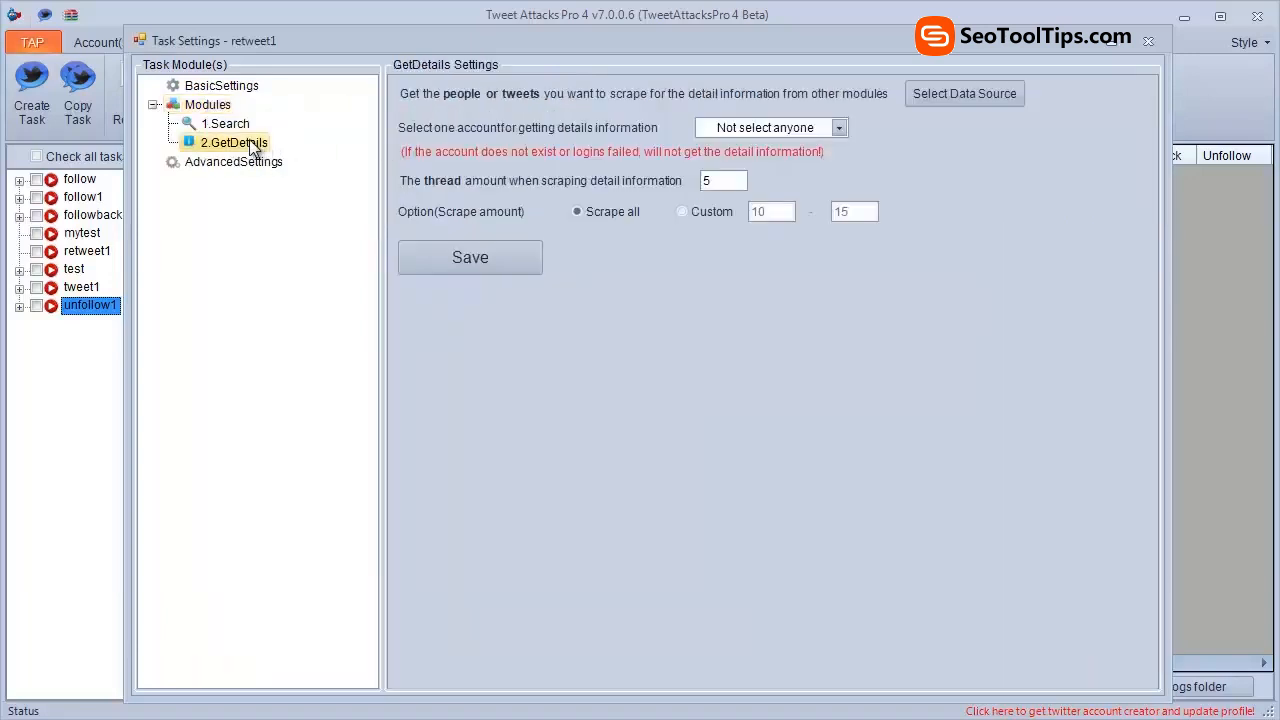
click(946, 93)
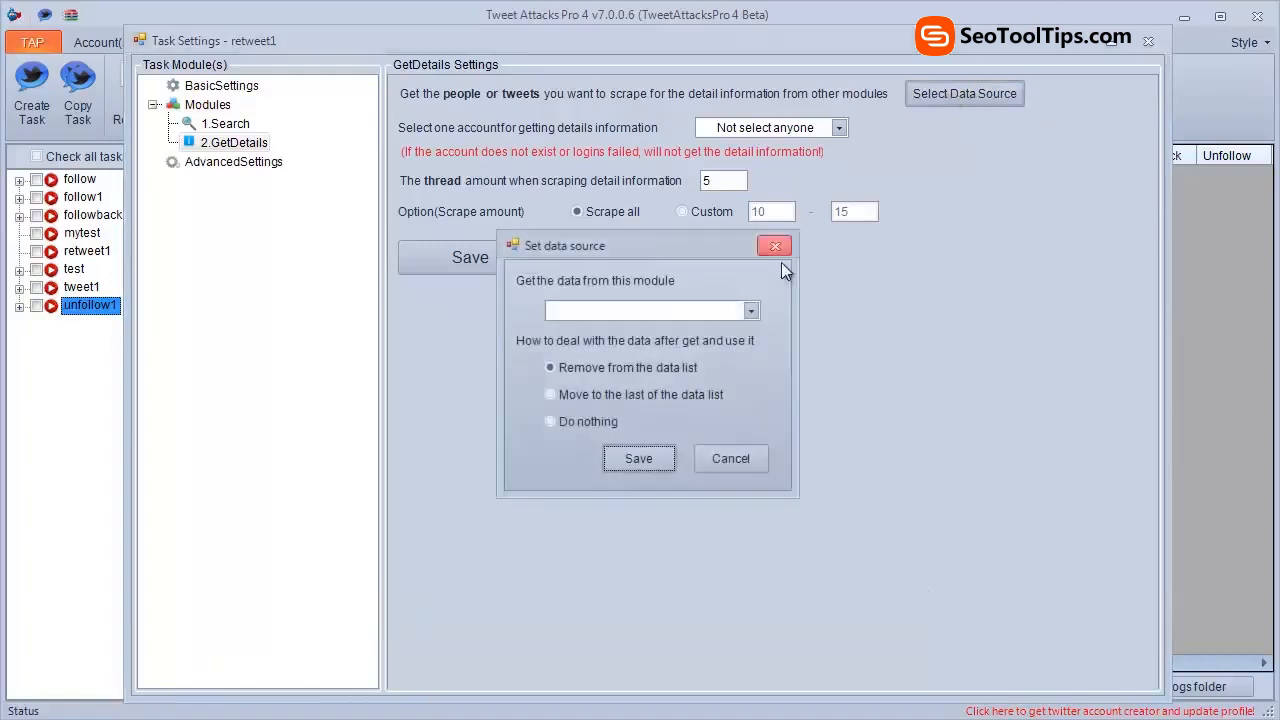
click(737, 314)
click(721, 331)
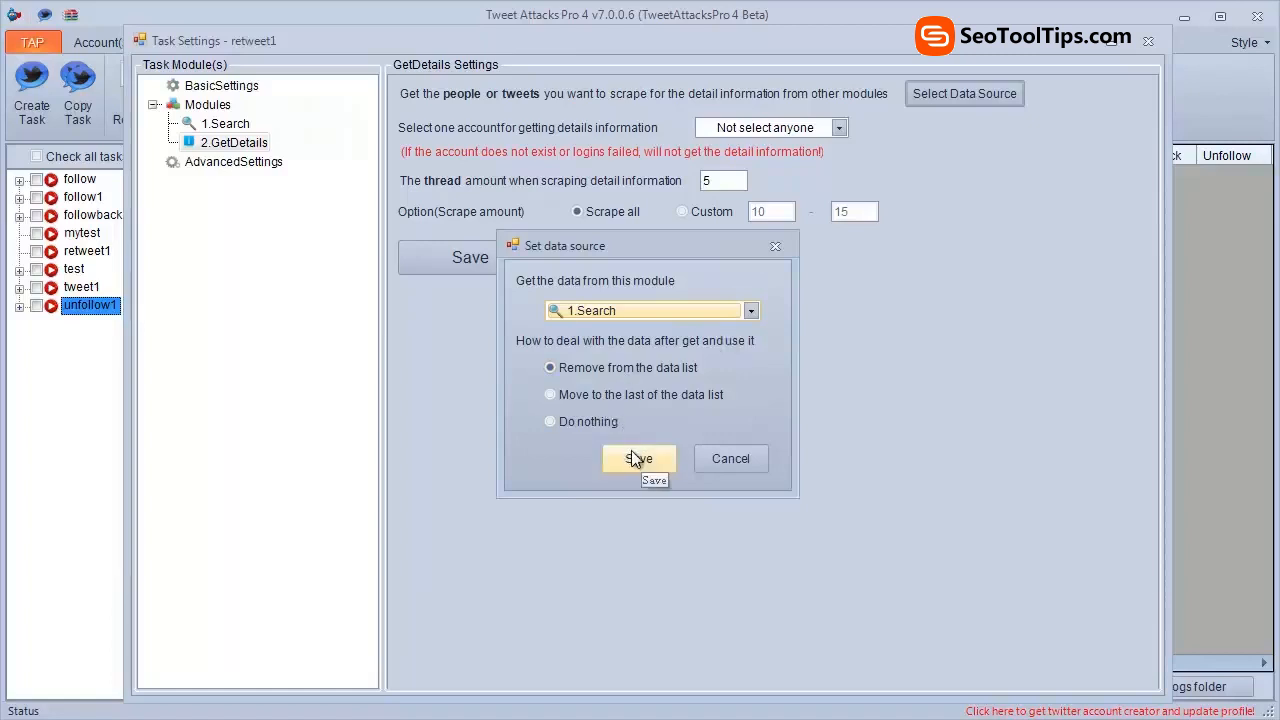
click(631, 452)
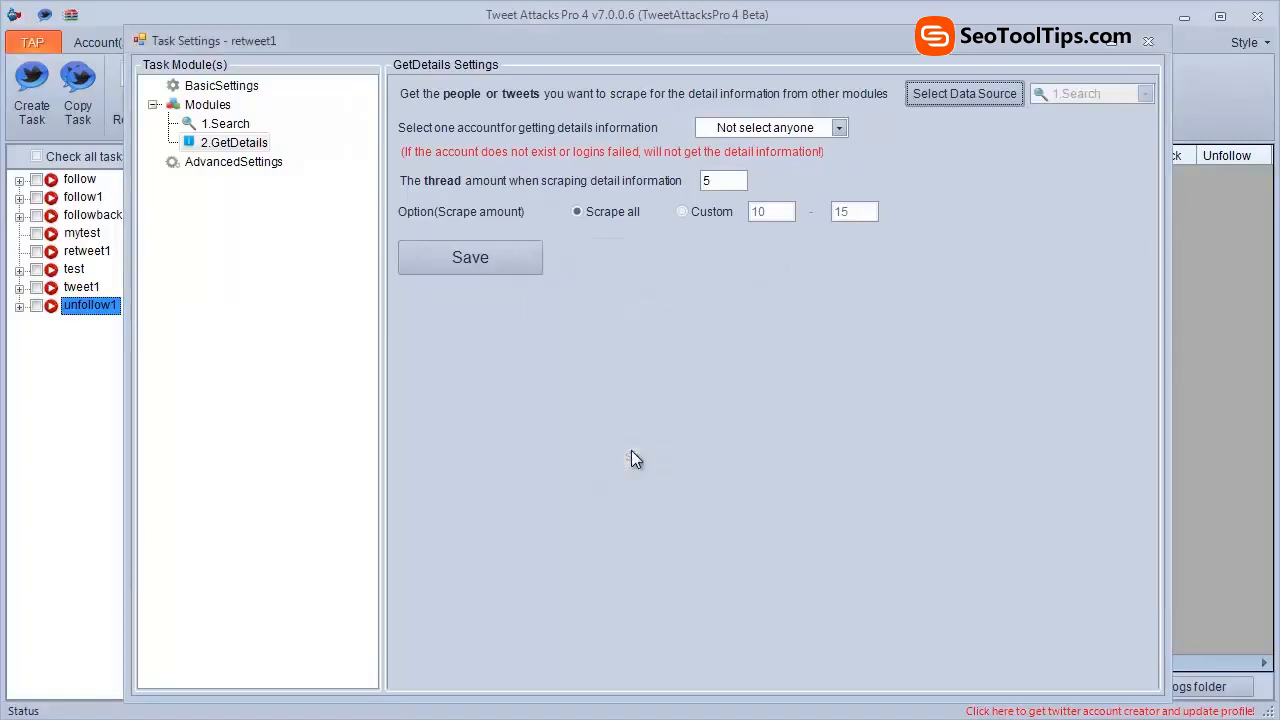
click(498, 260)
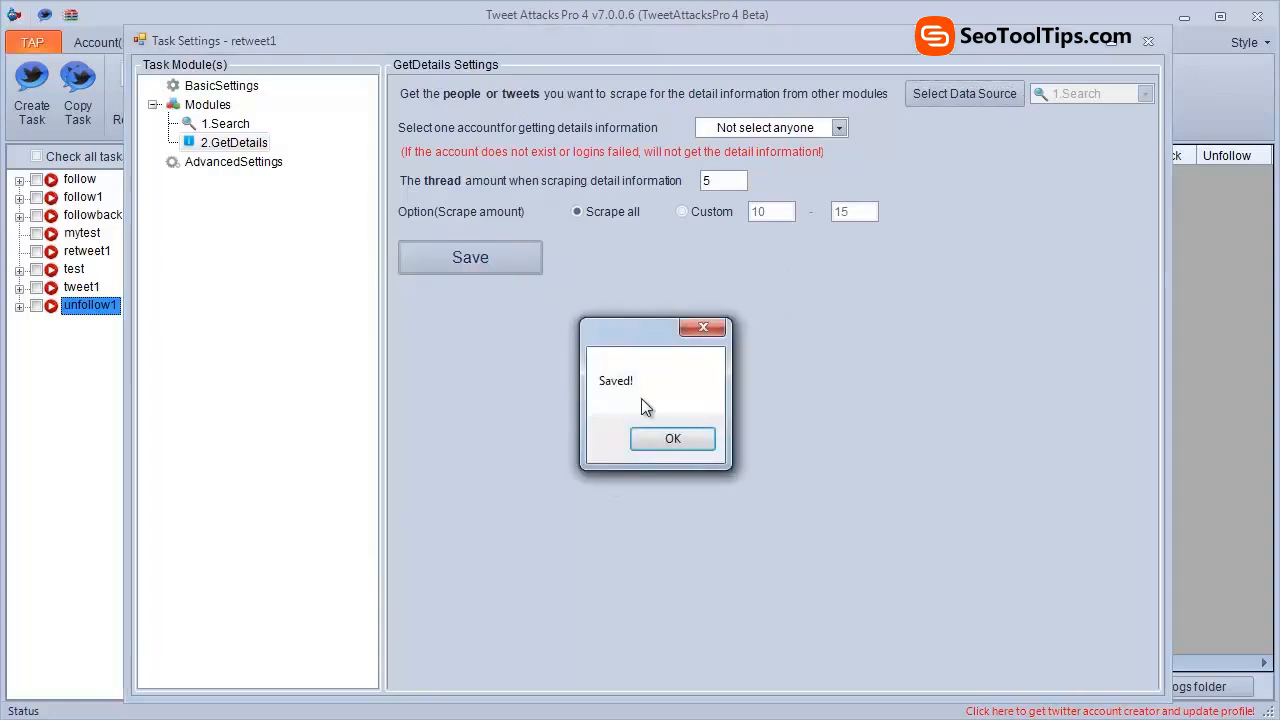
click(668, 439)
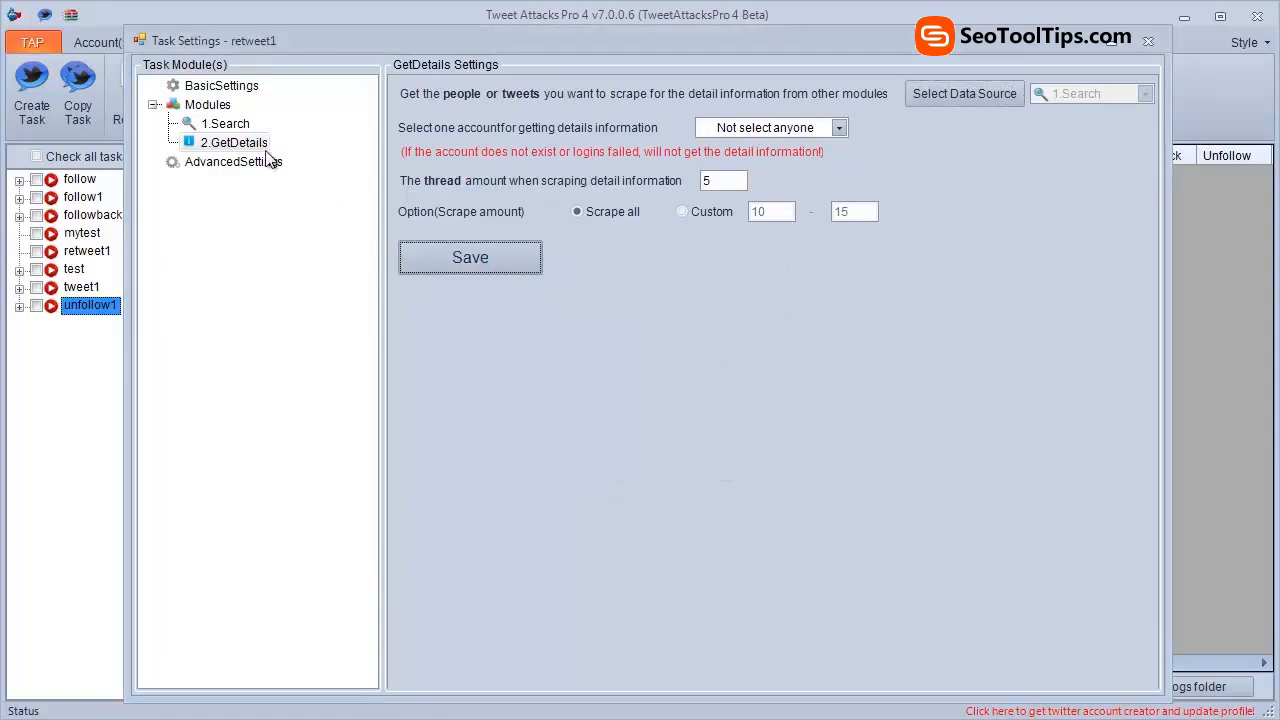
Step: Add a Filter module to the retweet1 task
right_click(224, 109)
mouse_move(275, 119)
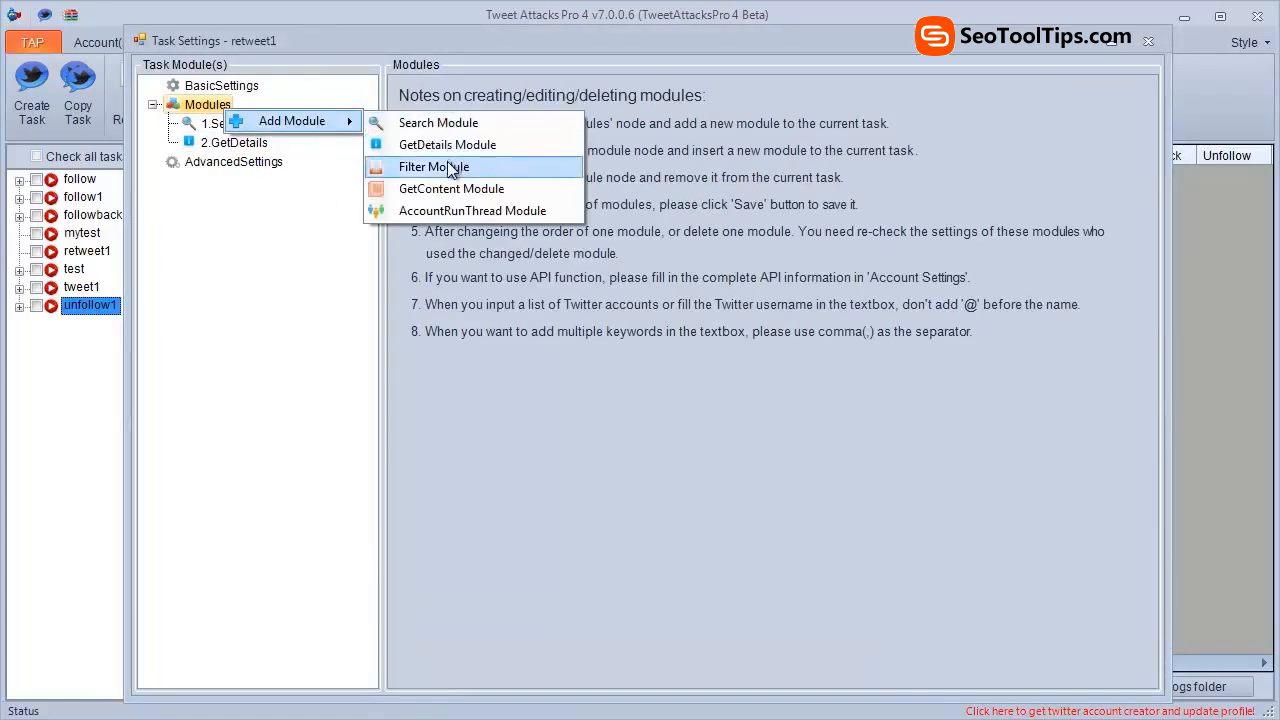
click(448, 164)
Step: Set the Filter module's data source to 2.GetDetails, with "Do nothing" to the data after use
click(222, 162)
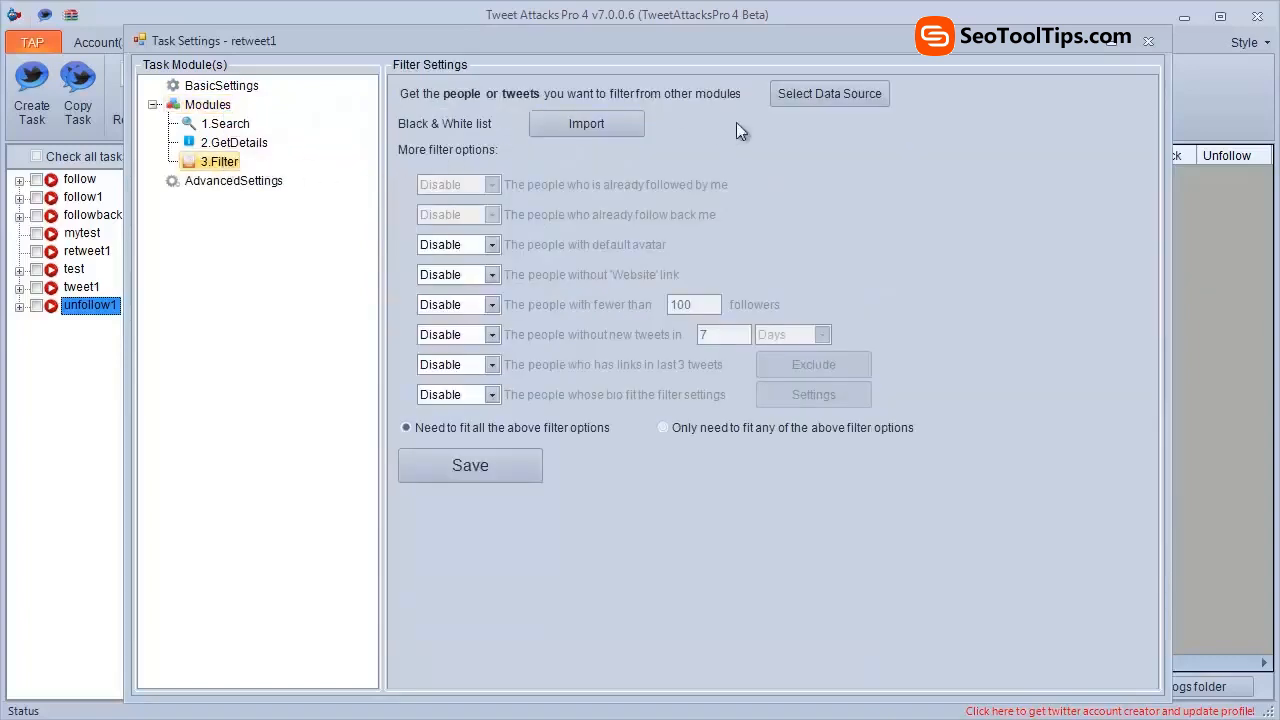
click(805, 100)
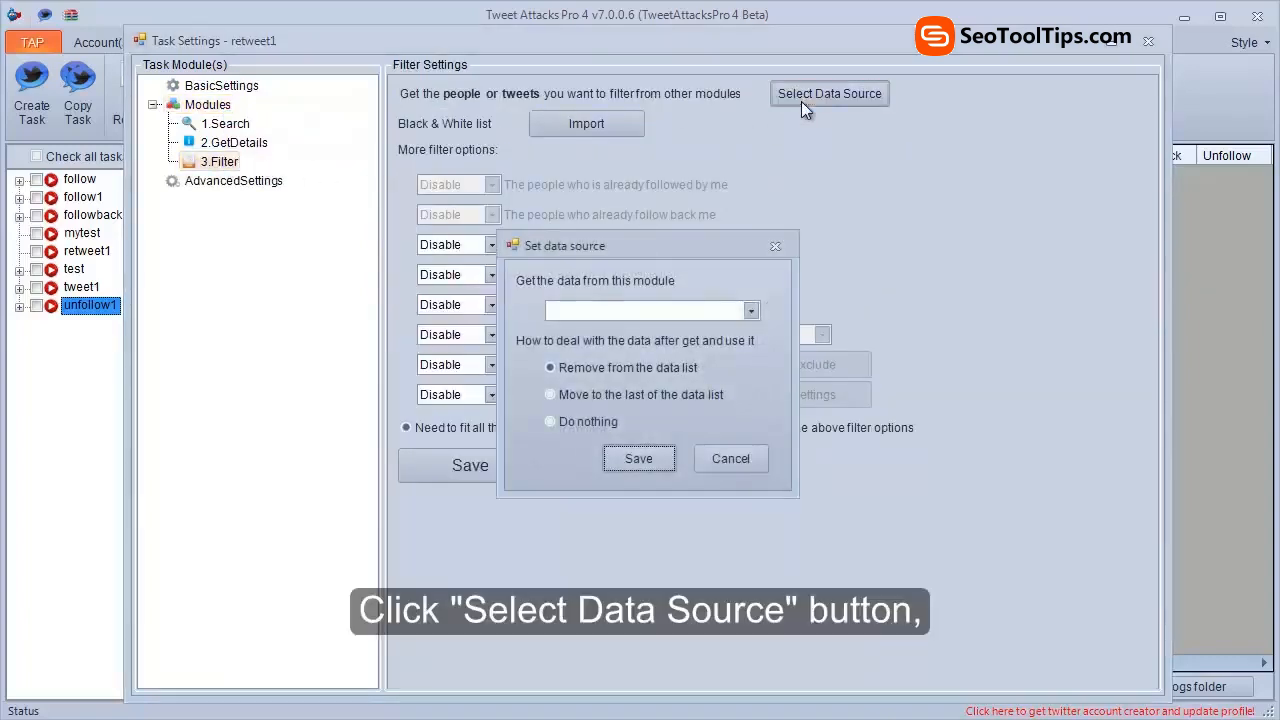
click(656, 314)
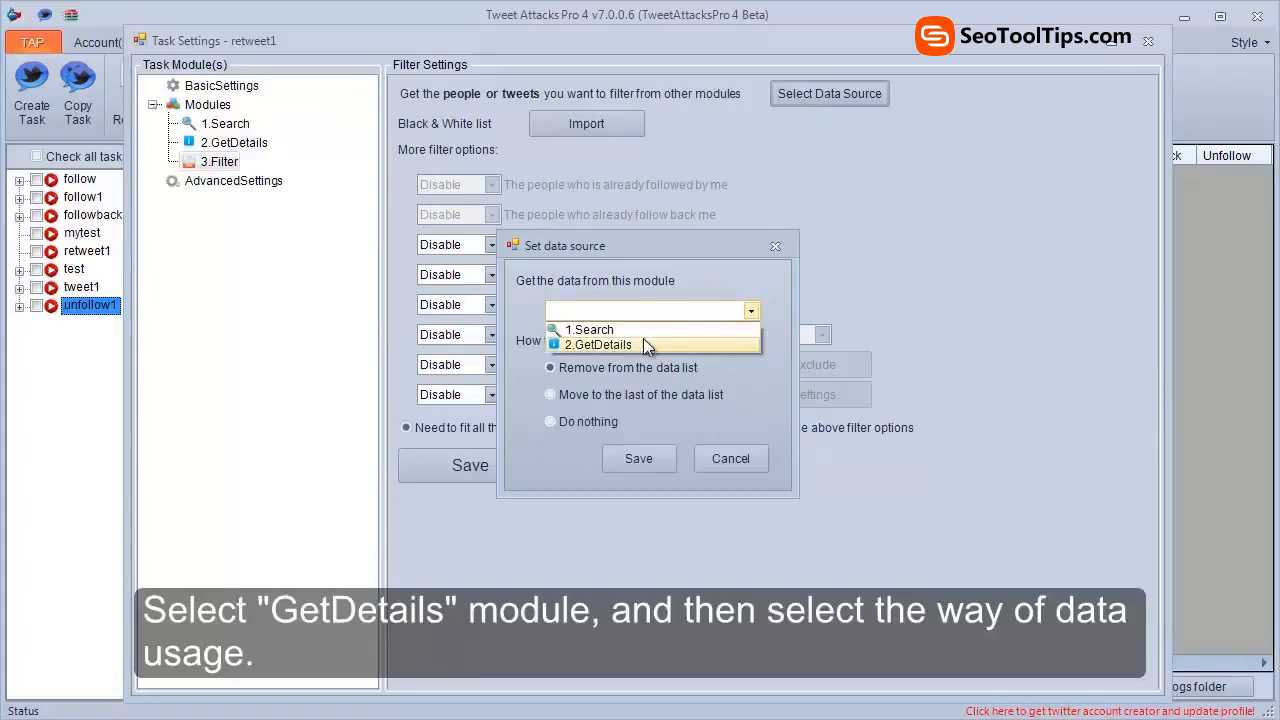
click(643, 340)
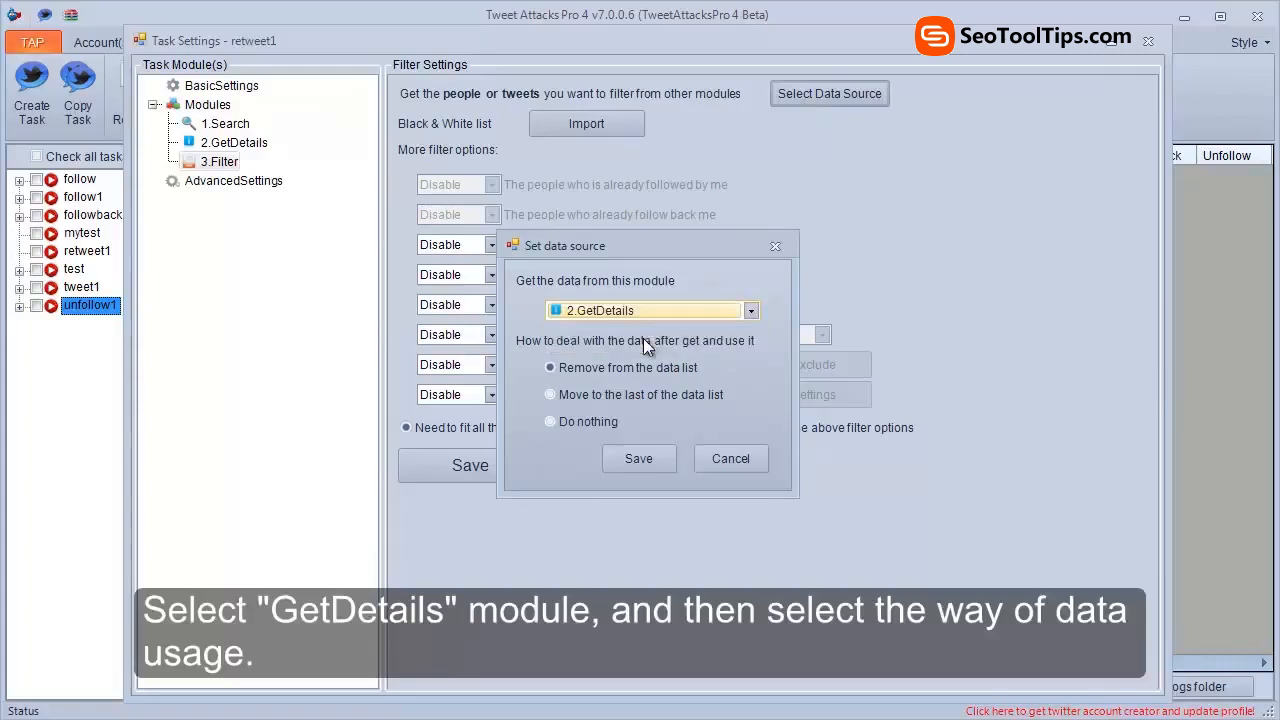
click(615, 418)
click(620, 458)
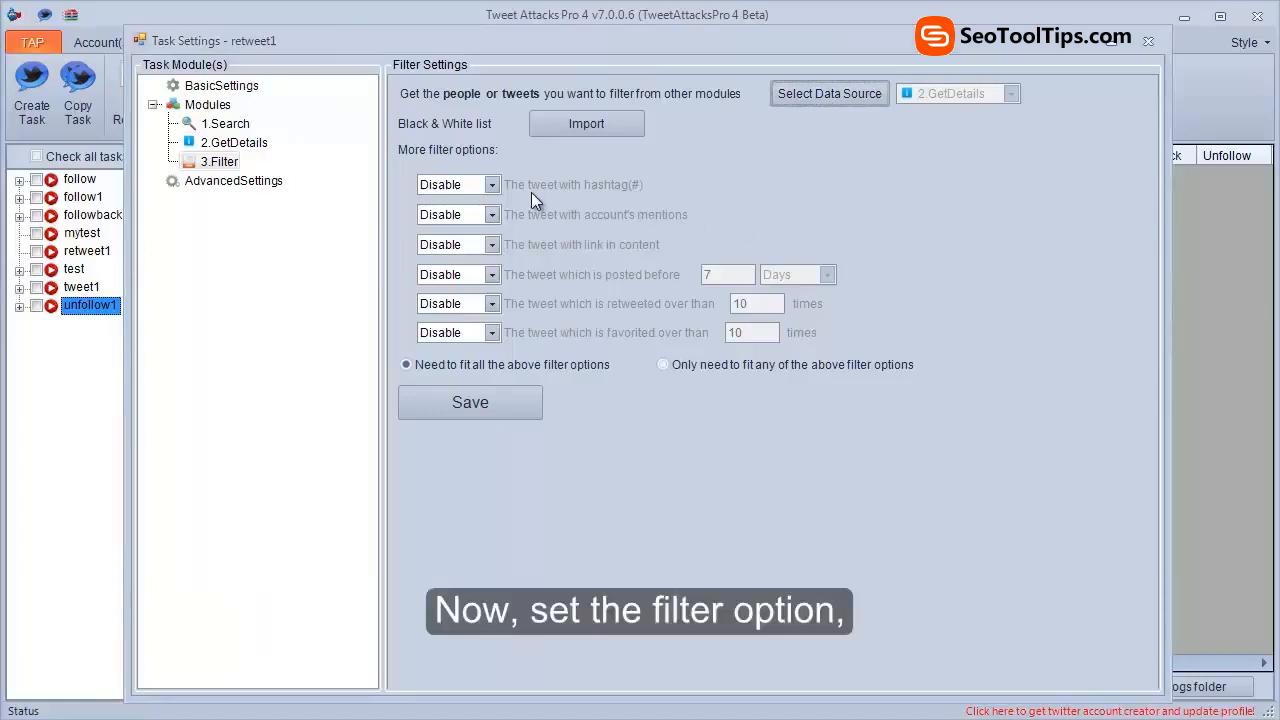
Step: Exclude tweets with a link in the content and tweets posted before 3 days, and save the filter settings
click(495, 244)
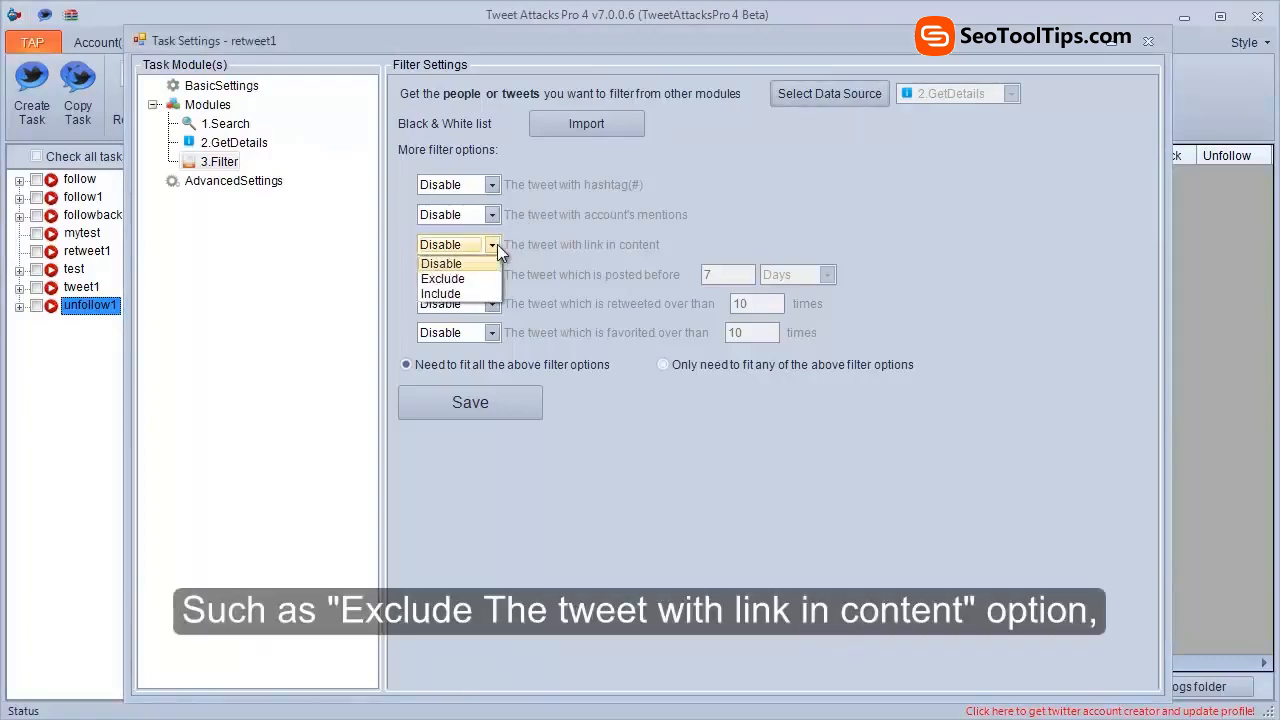
click(442, 278)
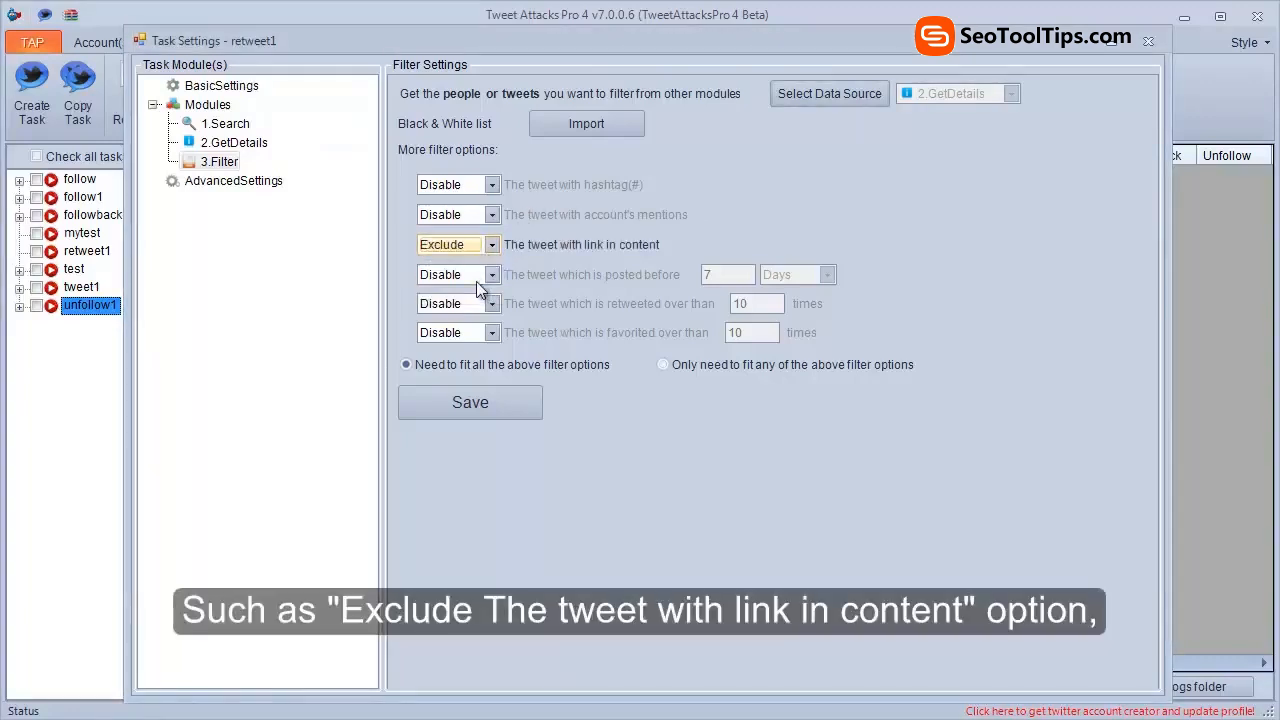
click(495, 273)
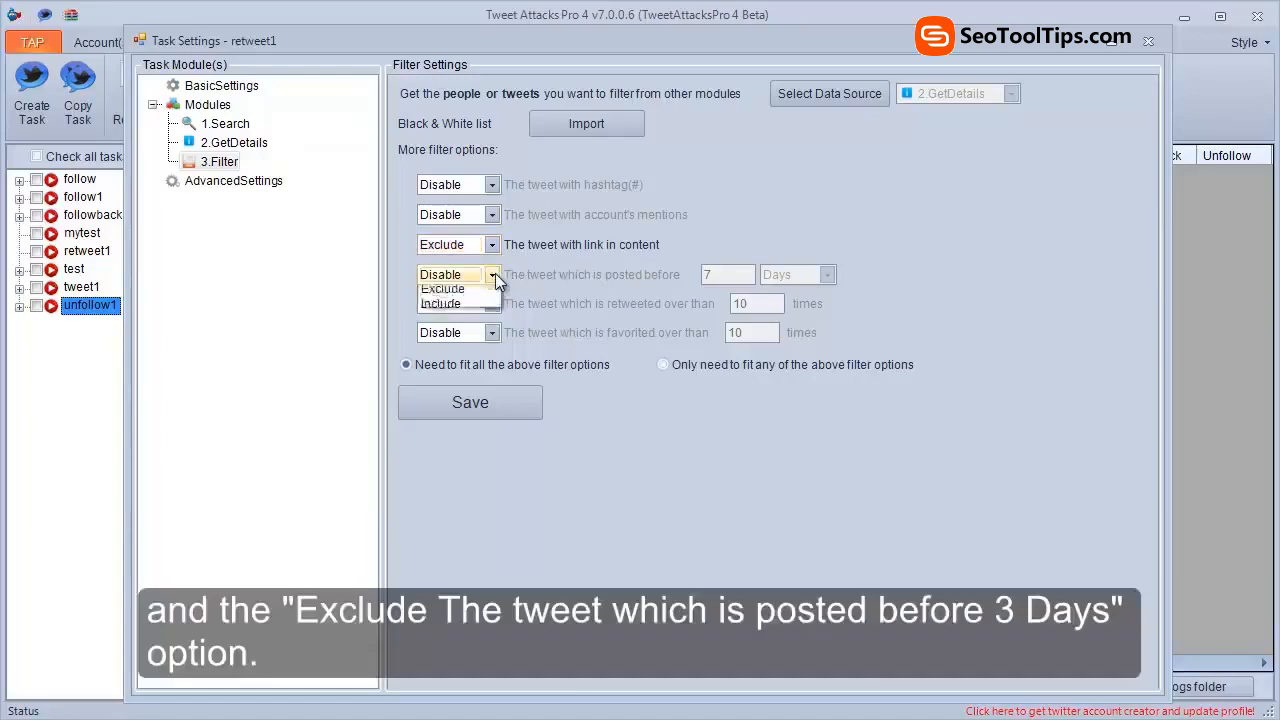
click(433, 309)
double_click(707, 275)
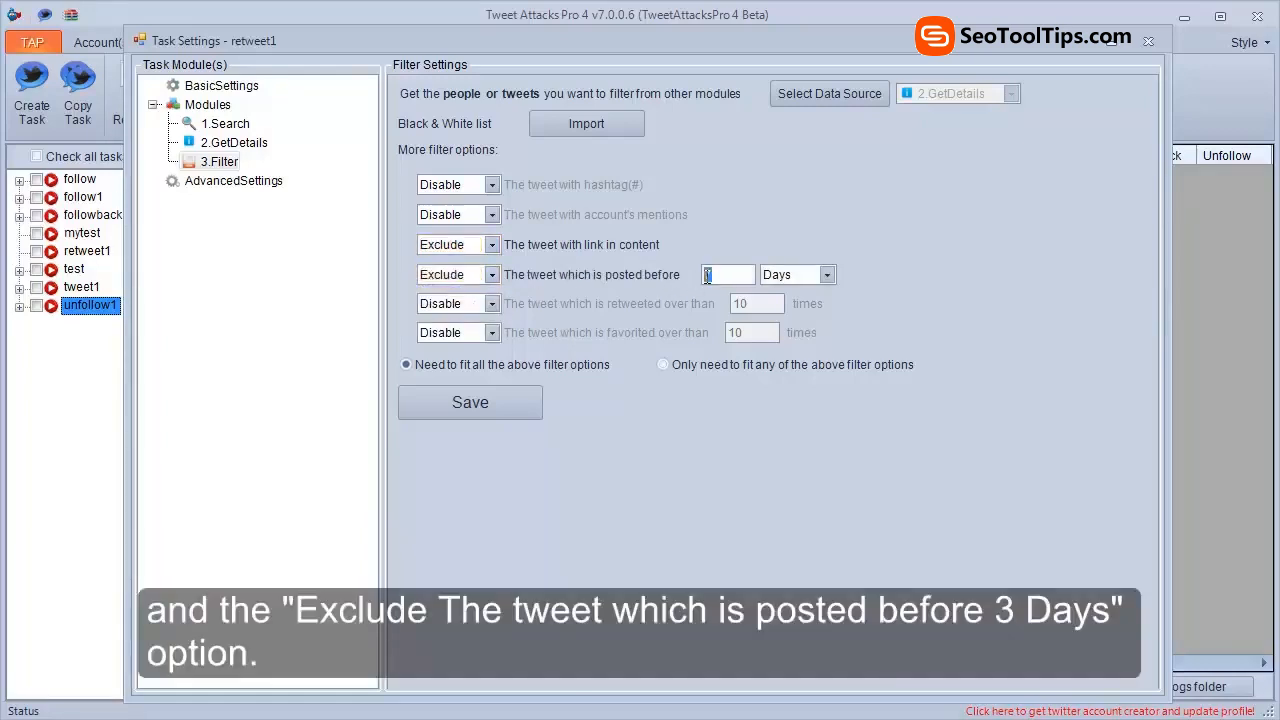
text(3)
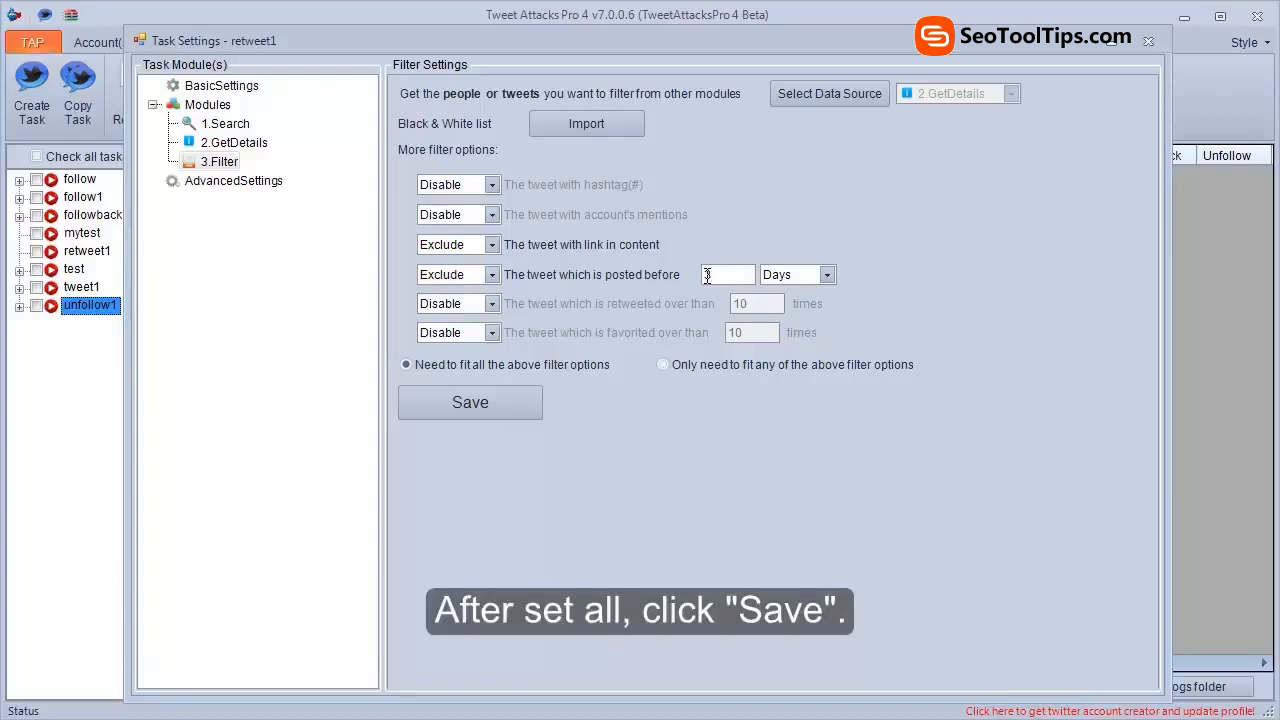
click(493, 400)
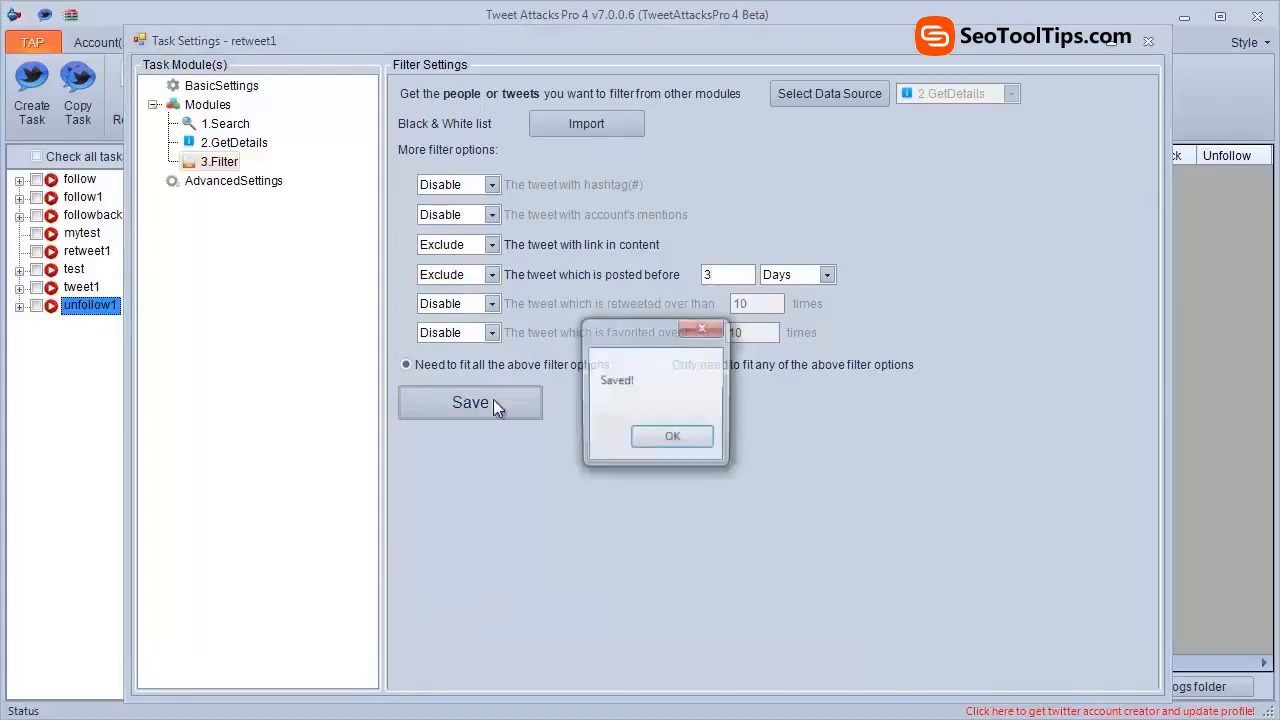
click(676, 438)
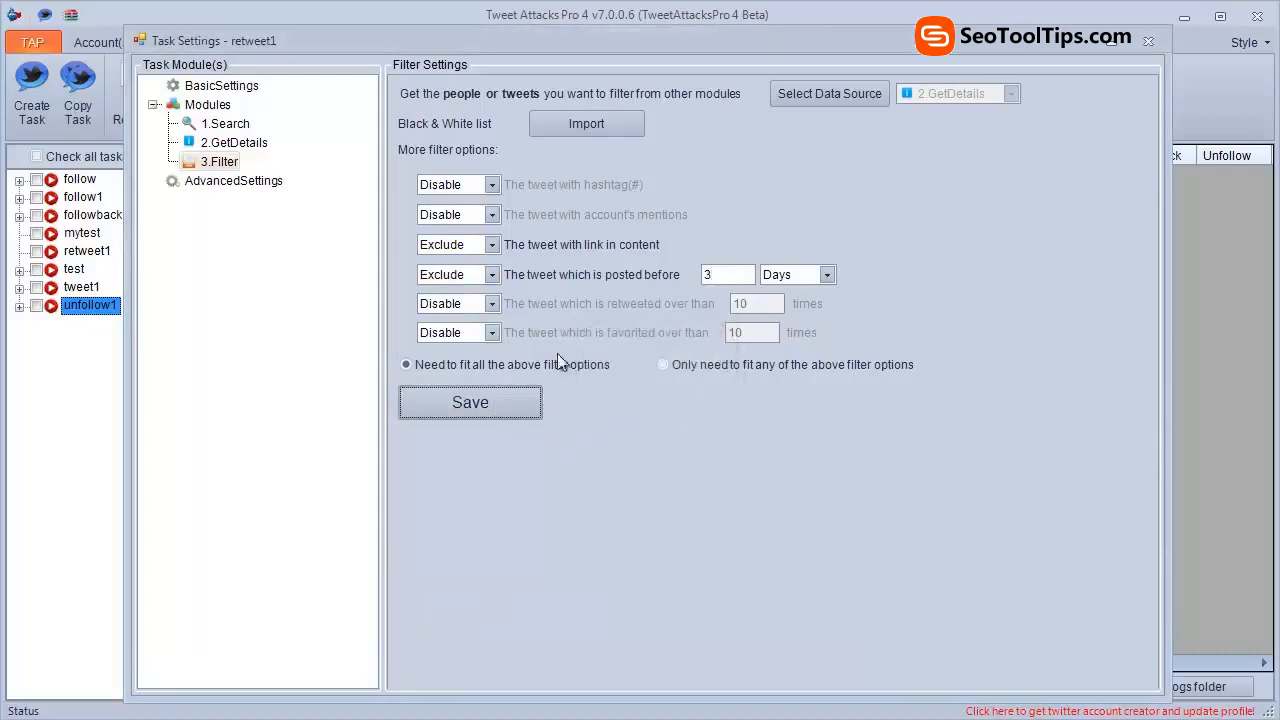
click(250, 143)
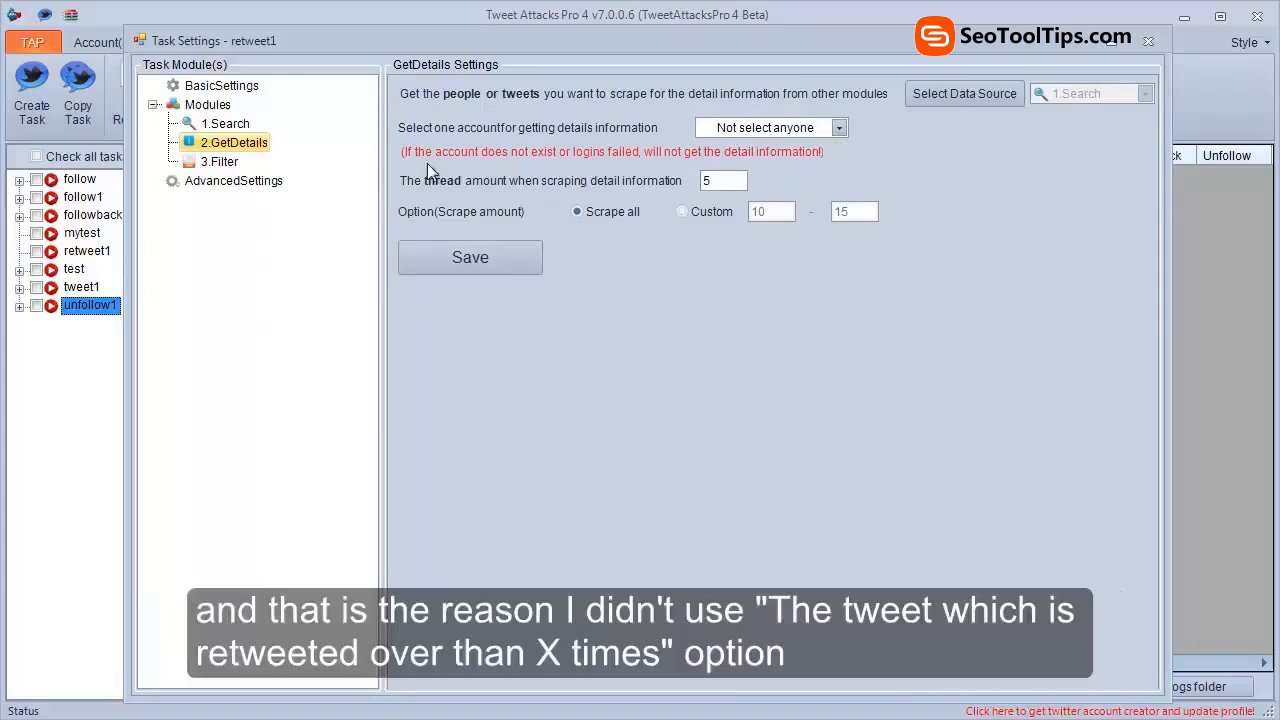
click(226, 163)
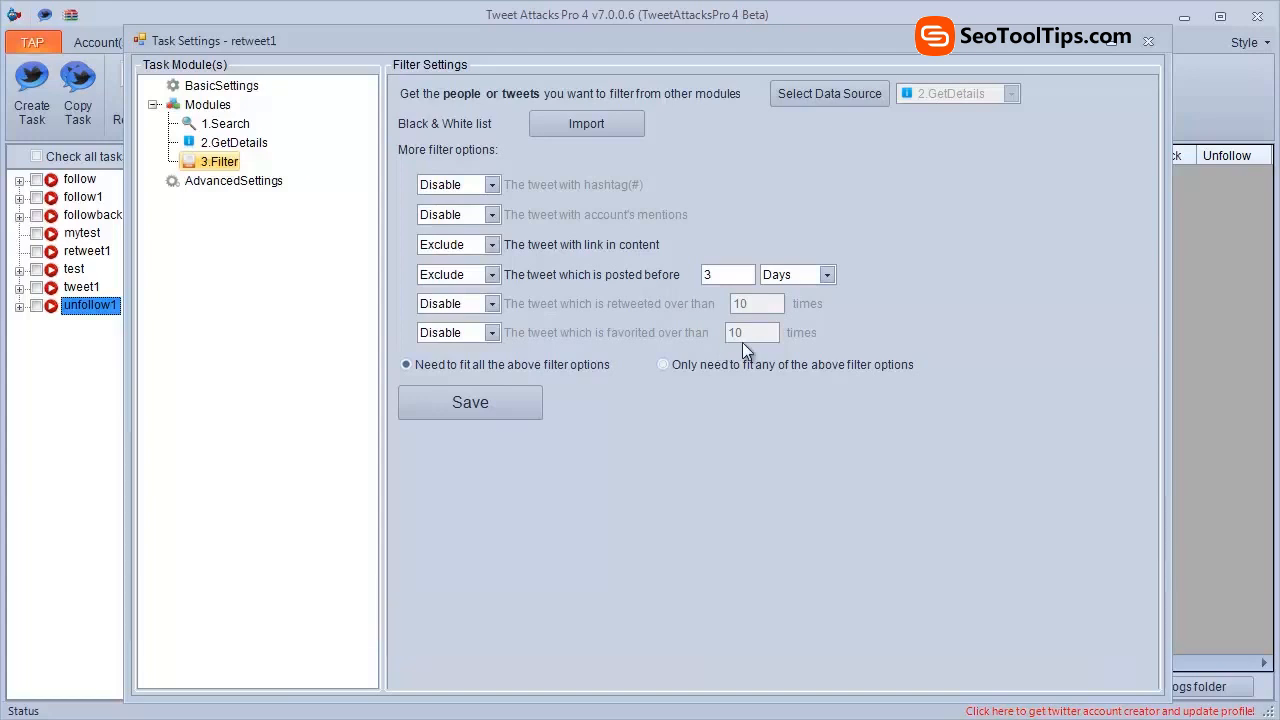
Step: Add an AccountRunThread module to the retweet1 task
click(212, 105)
right_click(226, 108)
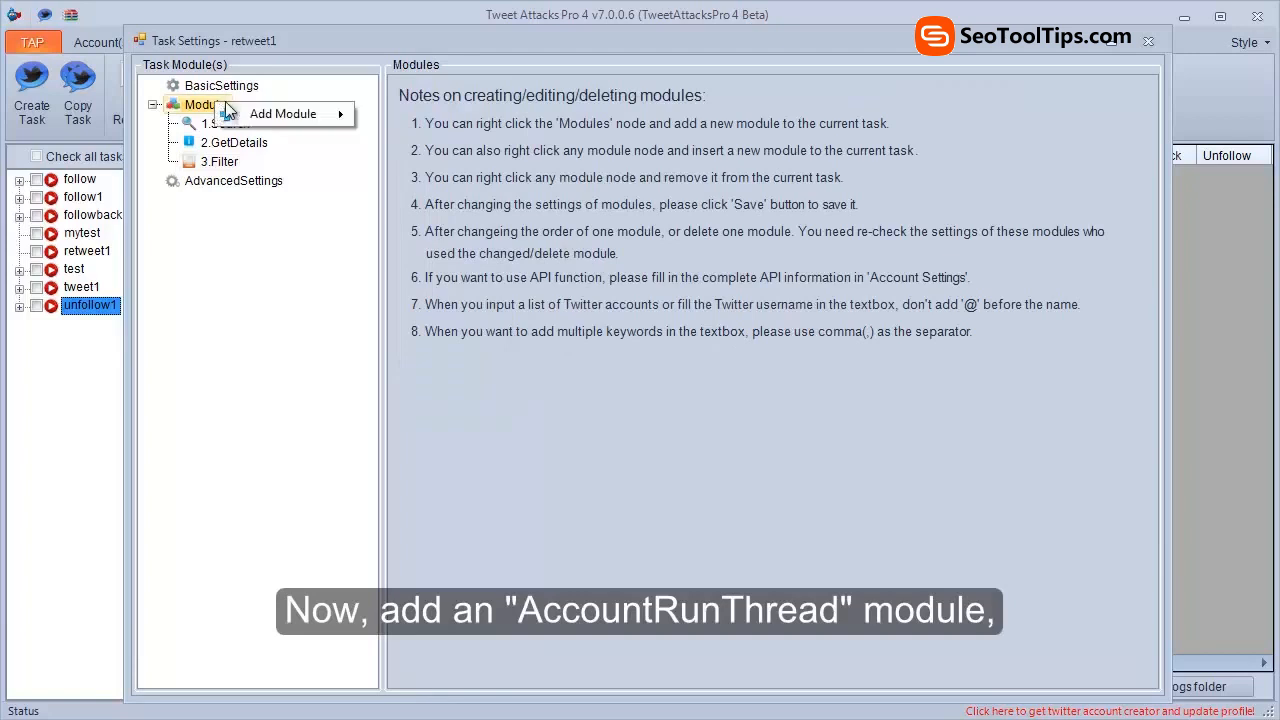
mouse_move(337, 114)
click(397, 207)
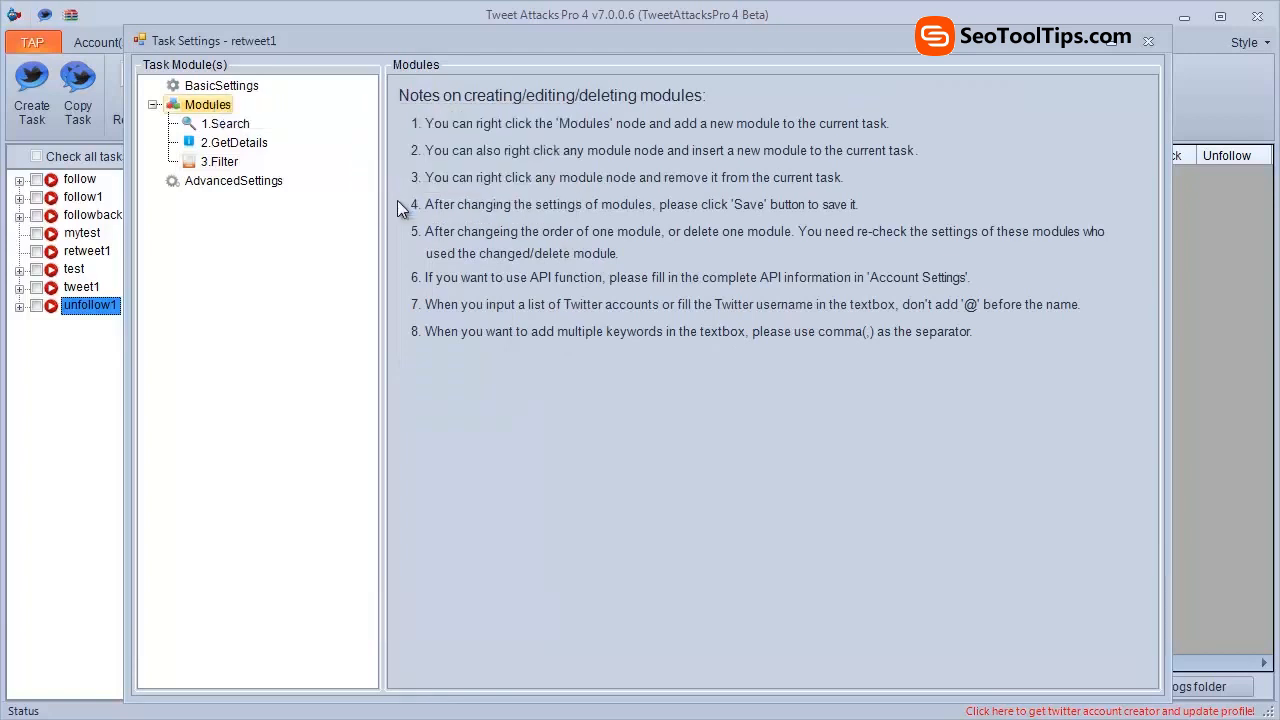
Step: Select the first two accounts of the newAccounts group to run in the AccountRunThread module and save it
click(260, 180)
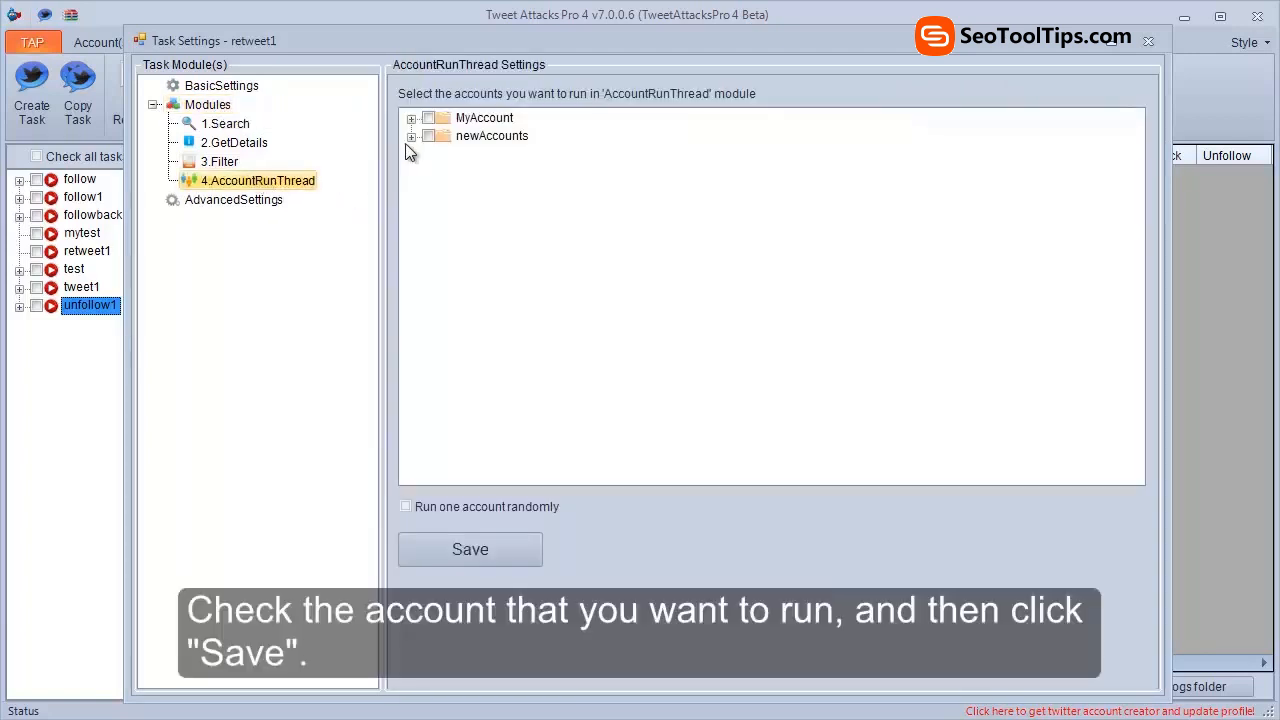
click(411, 136)
click(447, 153)
click(447, 171)
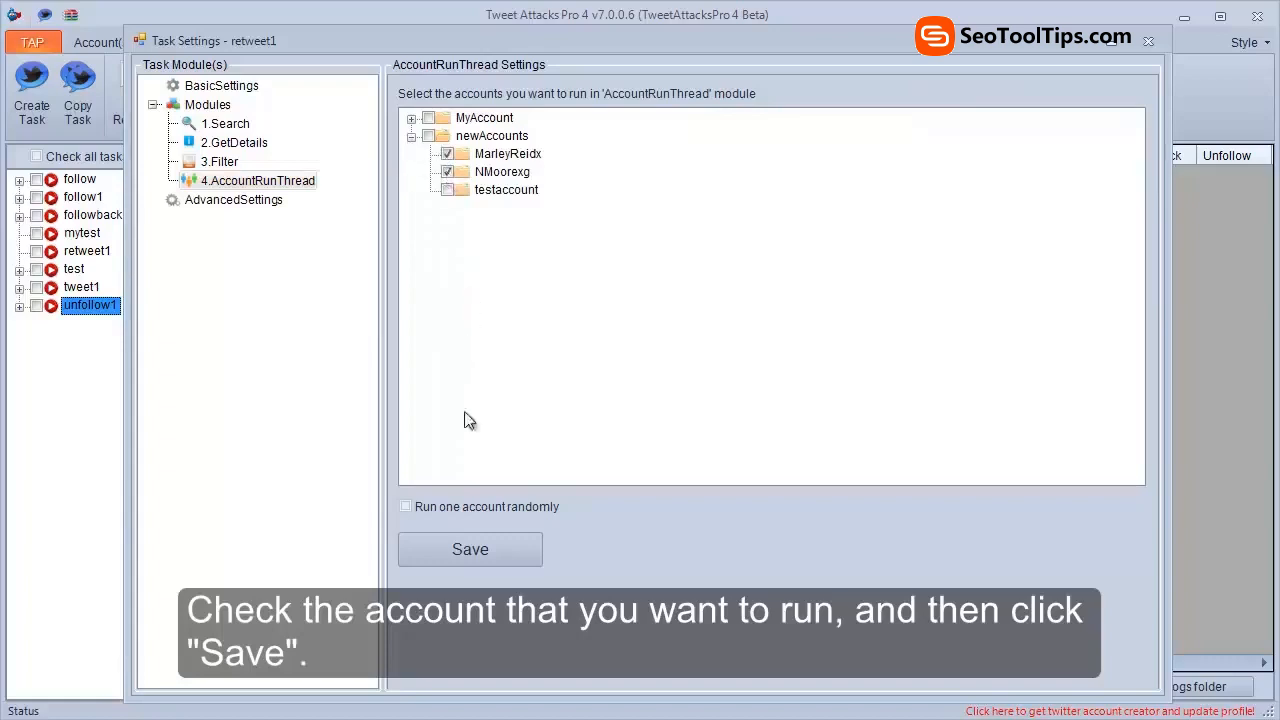
click(510, 548)
click(666, 438)
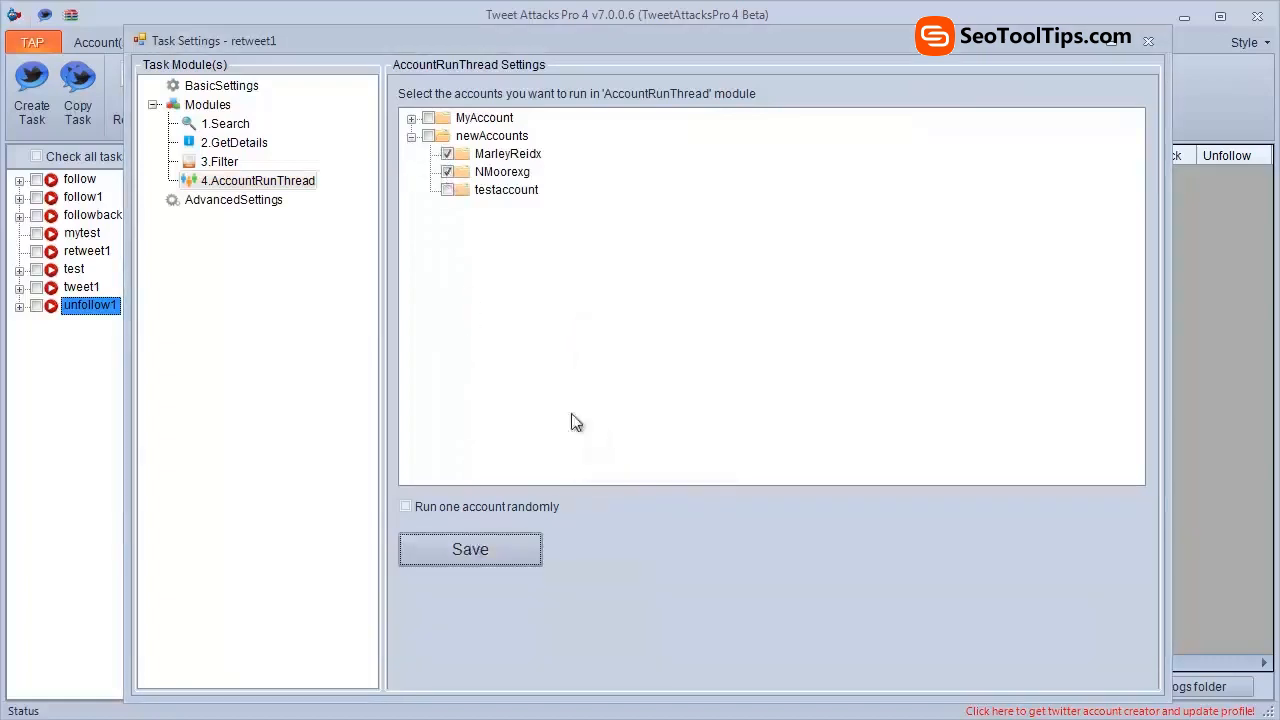
Step: Add a Retweet module under the AccountRunThread module of the retweet1 task
right_click(270, 186)
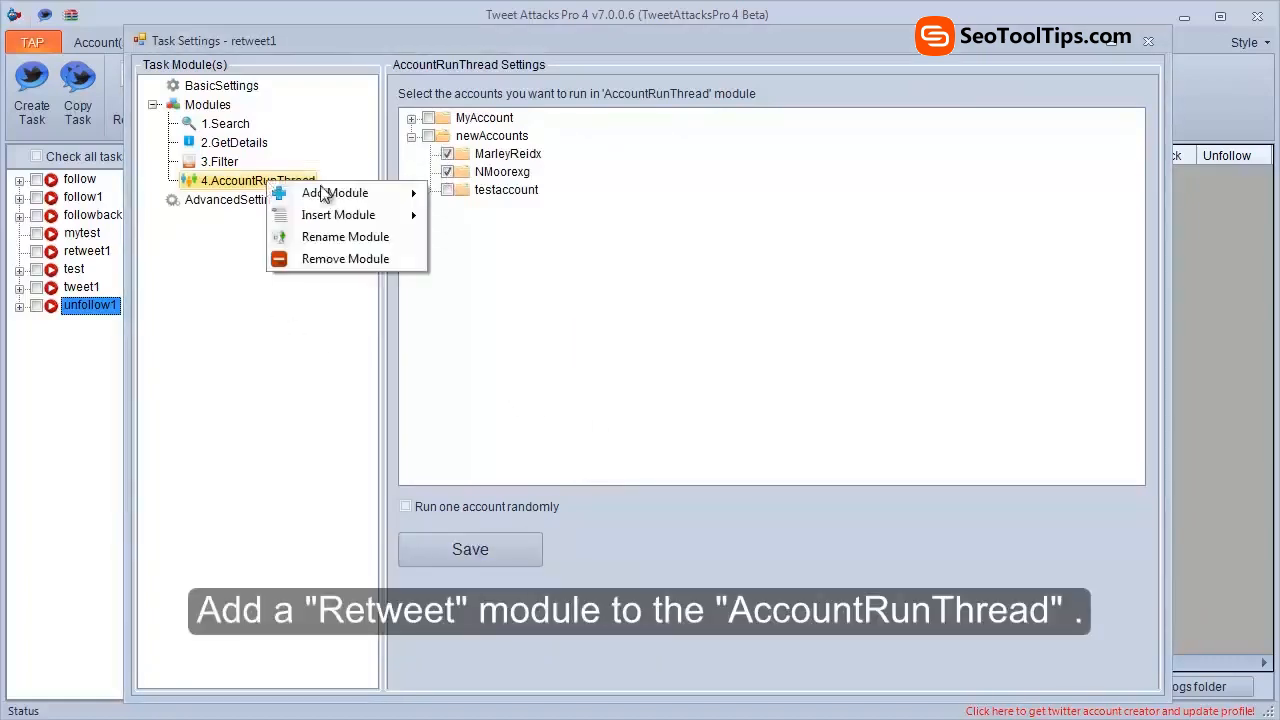
mouse_move(330, 193)
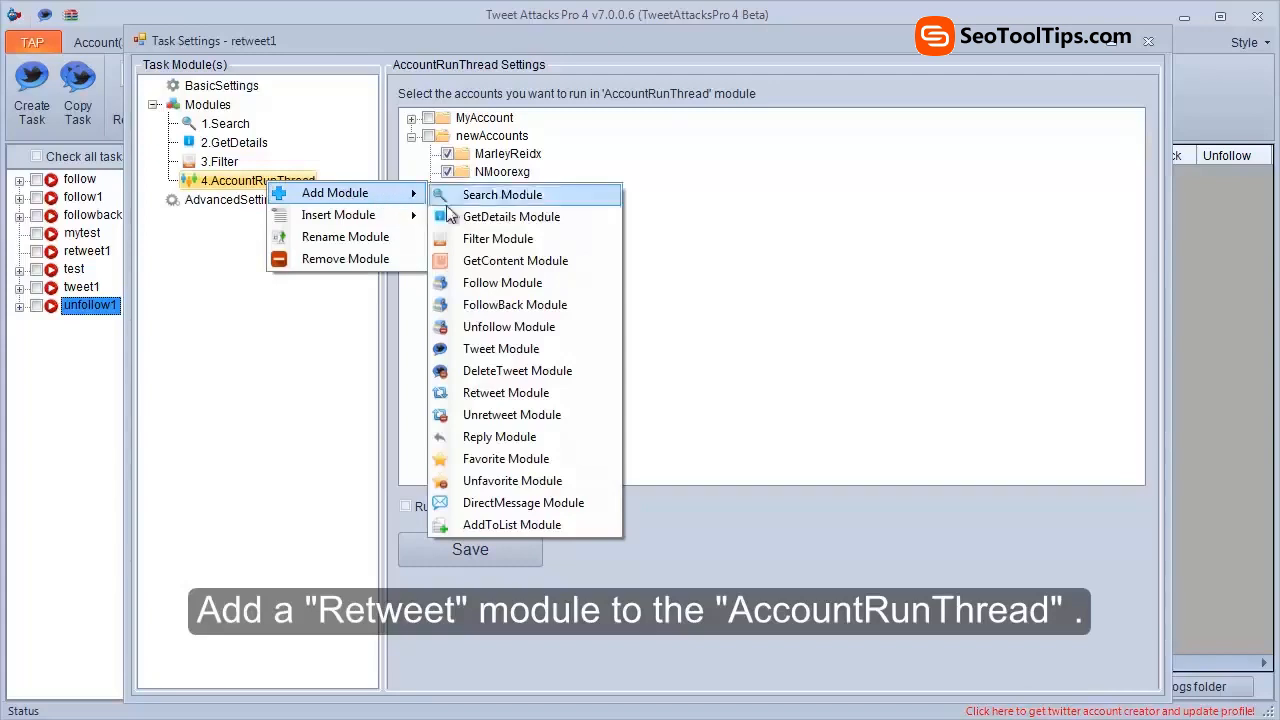
click(472, 393)
Step: Set the Retweet module's data source to 3.Filter, with used data removed from the data list
click(257, 204)
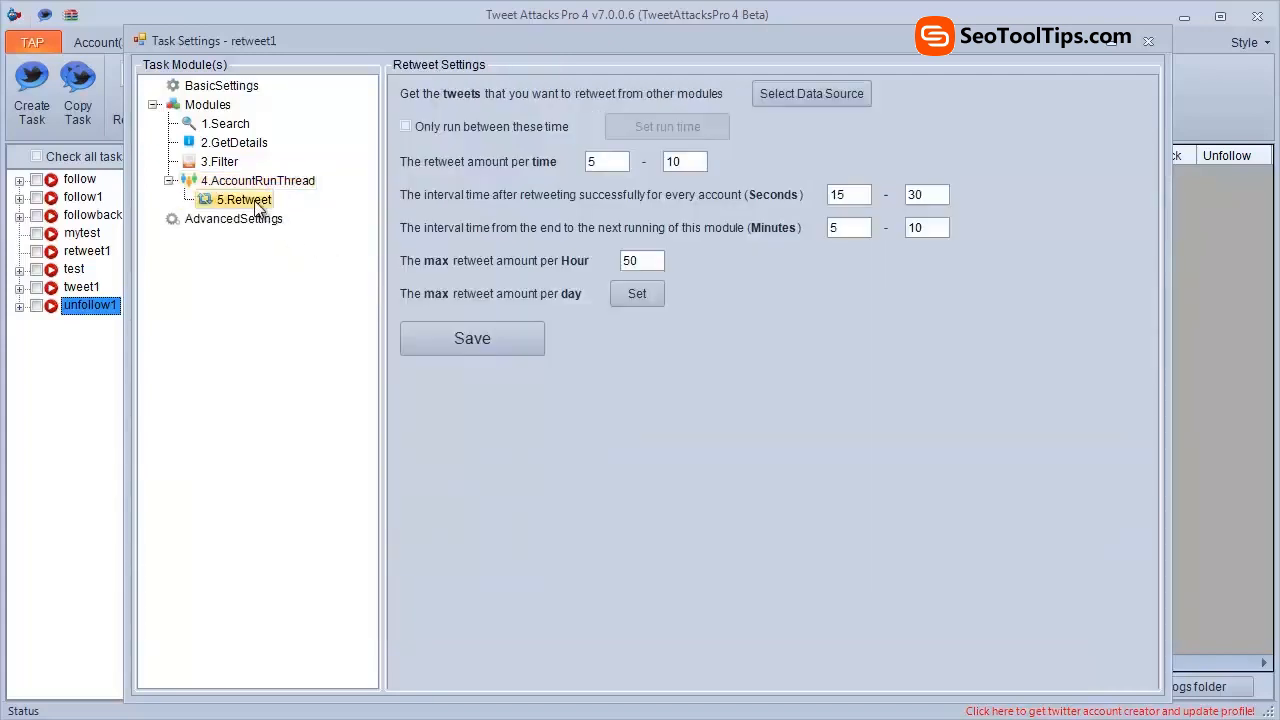
click(771, 100)
click(704, 312)
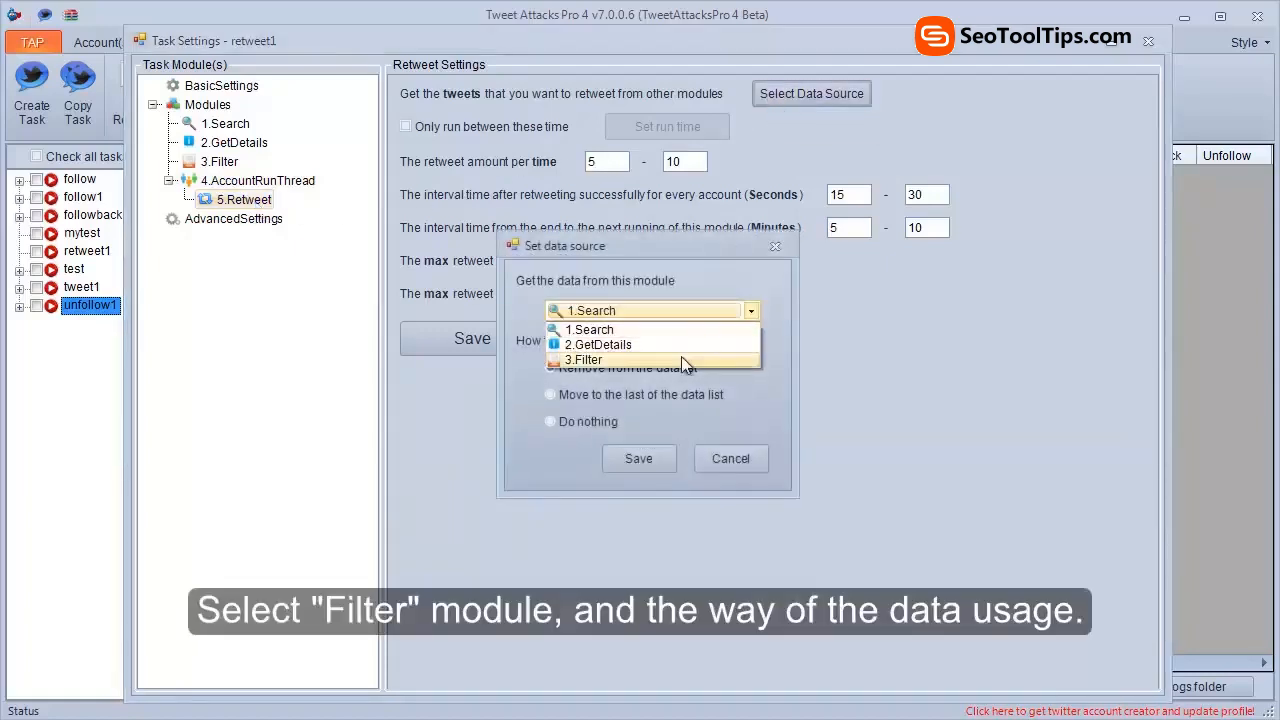
click(681, 357)
click(629, 459)
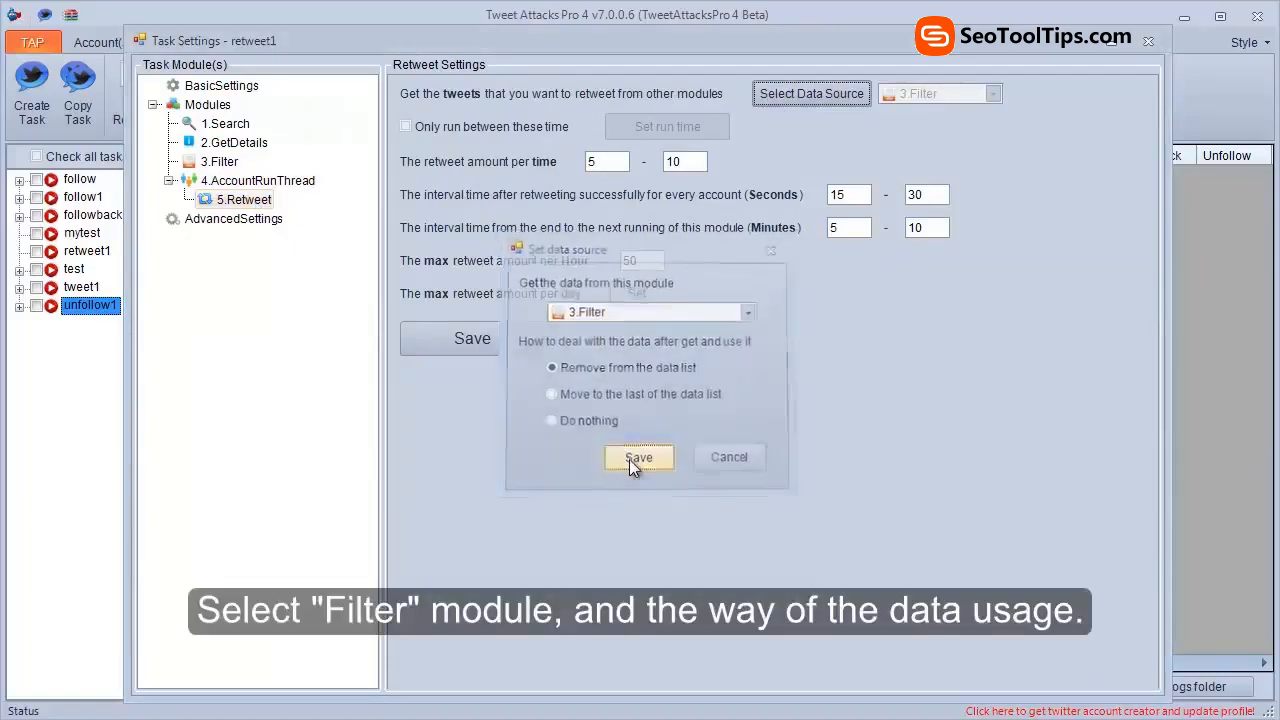
Step: Set the retweet amount per time to 6 - 8 in the Retweet module
double_click(609, 163)
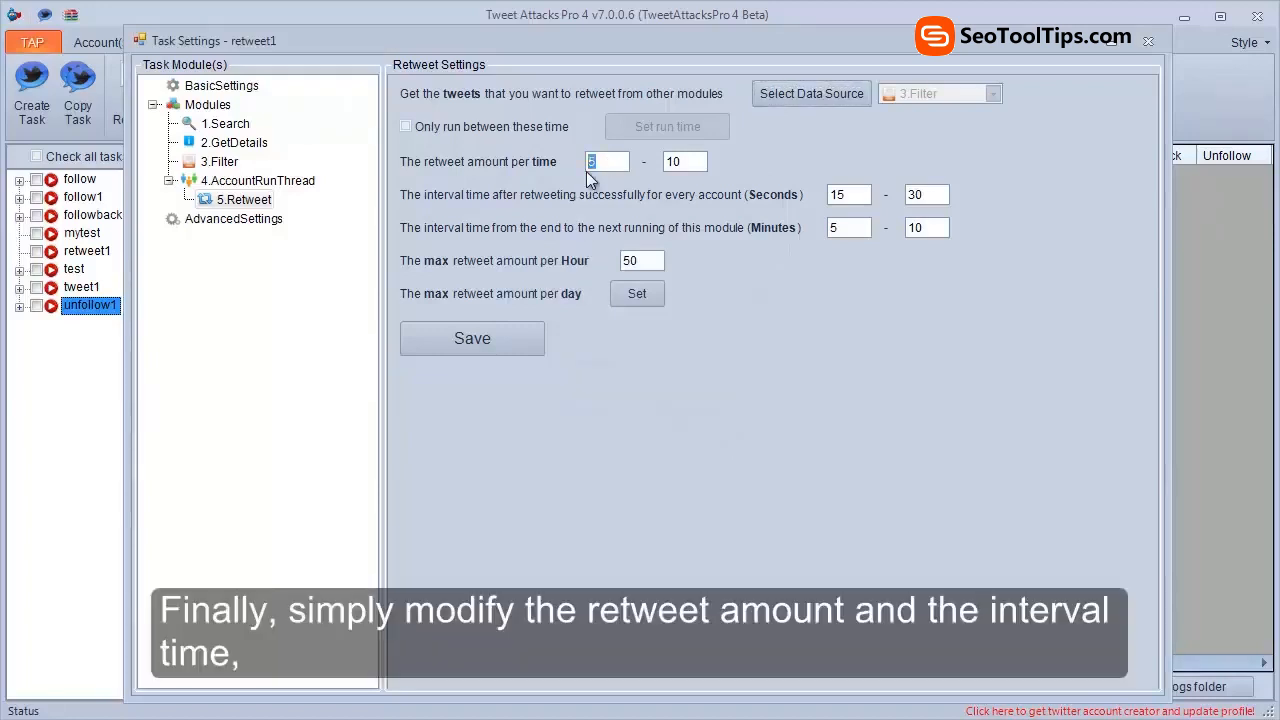
text(6)
double_click(666, 163)
text(8)
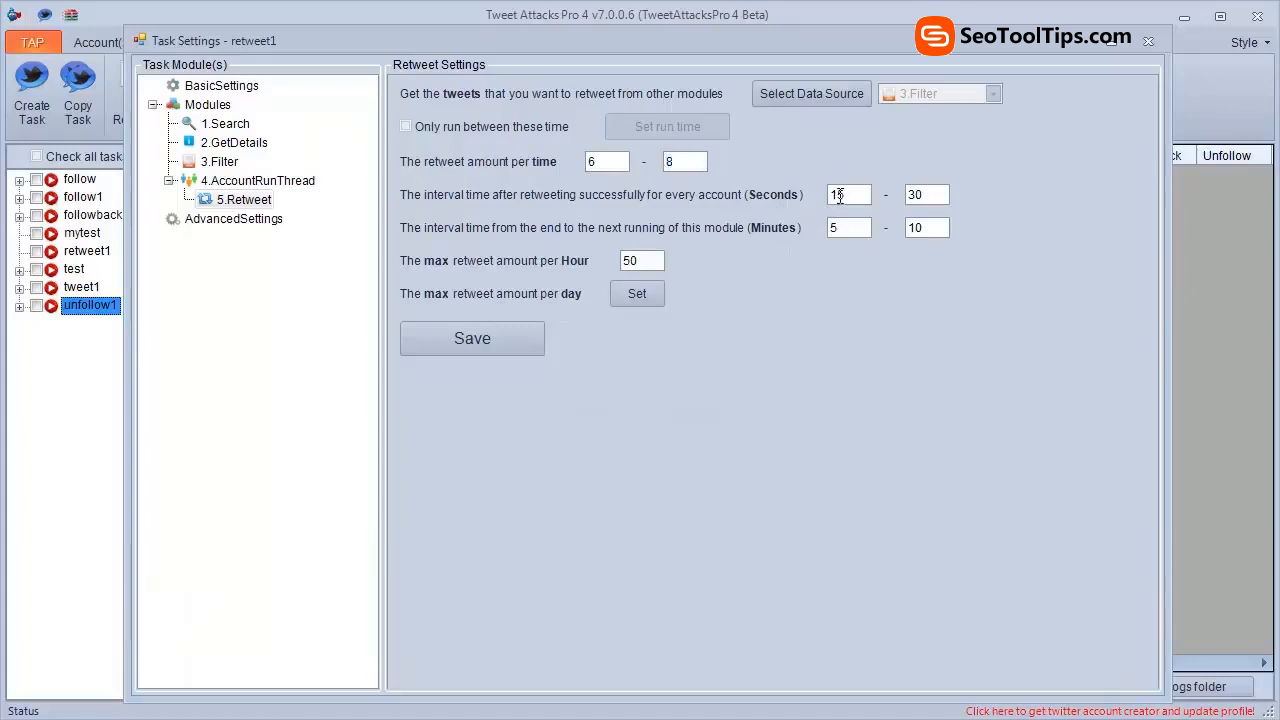
Step: Set the minimum intervals to 25 seconds after each retweet and 8 minutes between runs, save, and close the retweet1 task settings
drag(839, 196, 826, 200)
text(2)
drag(840, 228, 810, 244)
click(490, 334)
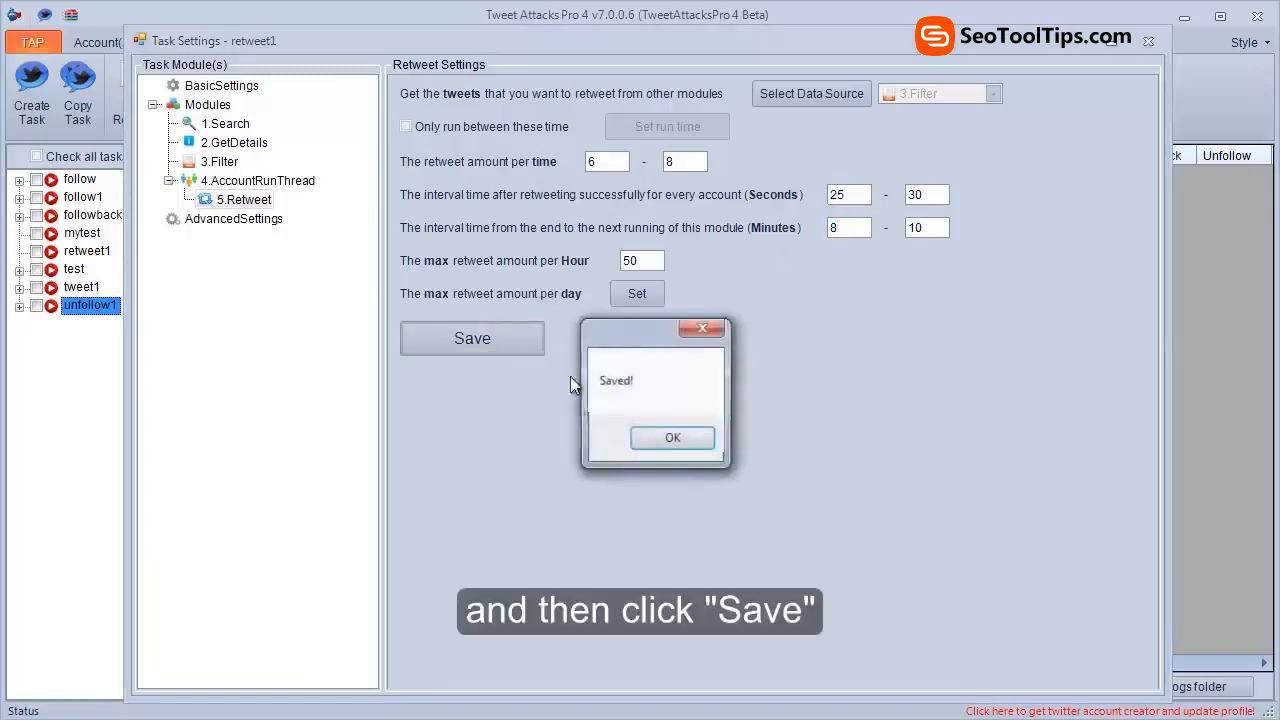
click(670, 441)
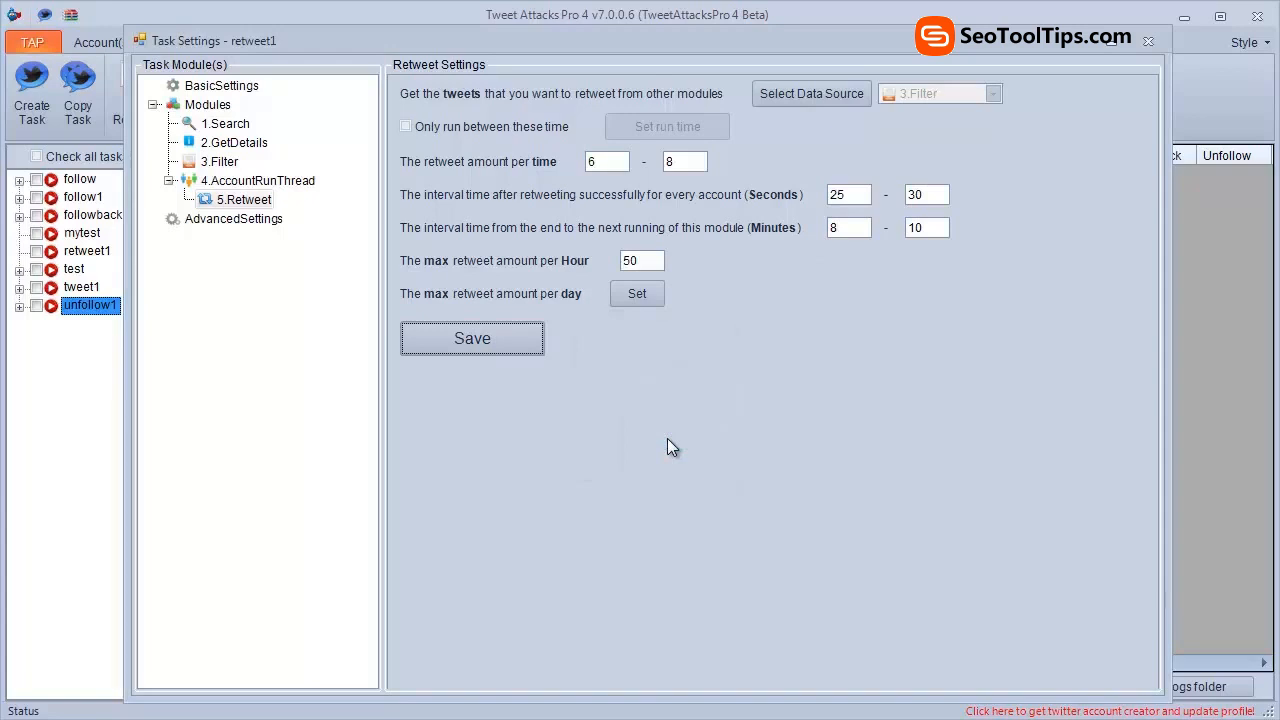
click(1149, 44)
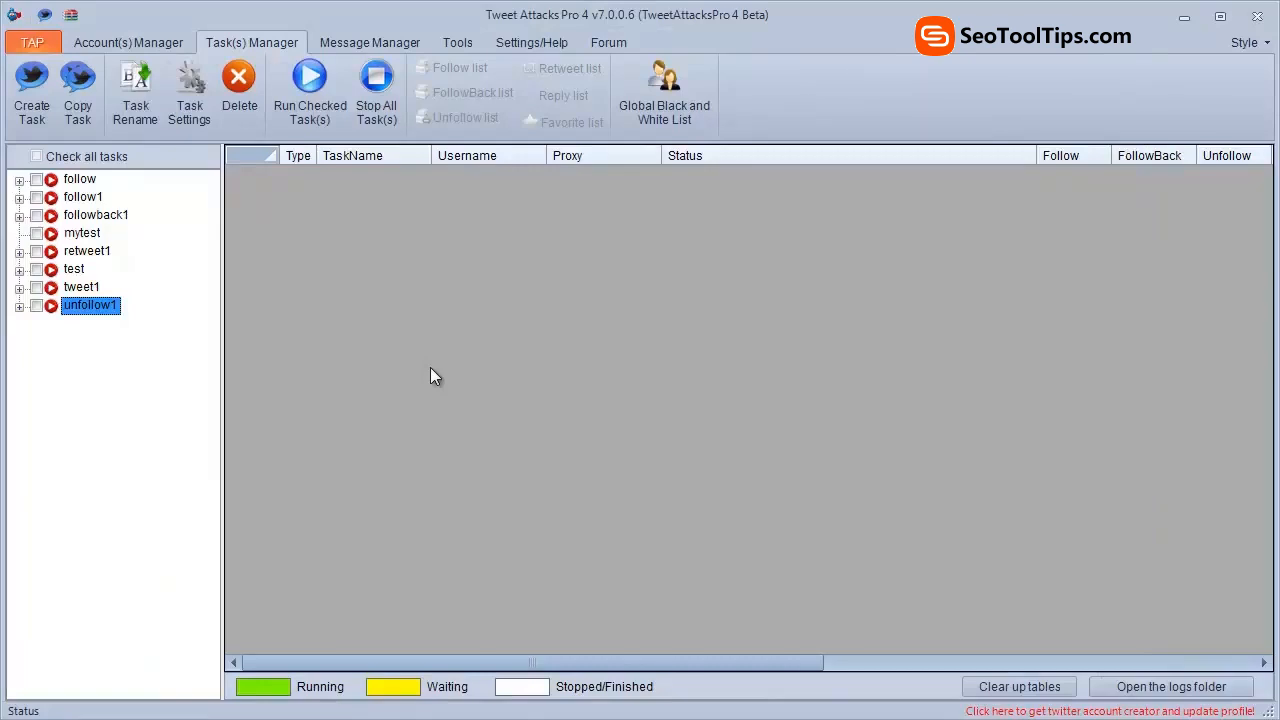
Step: Create a new task named unfavorite1
click(45, 115)
text(un)
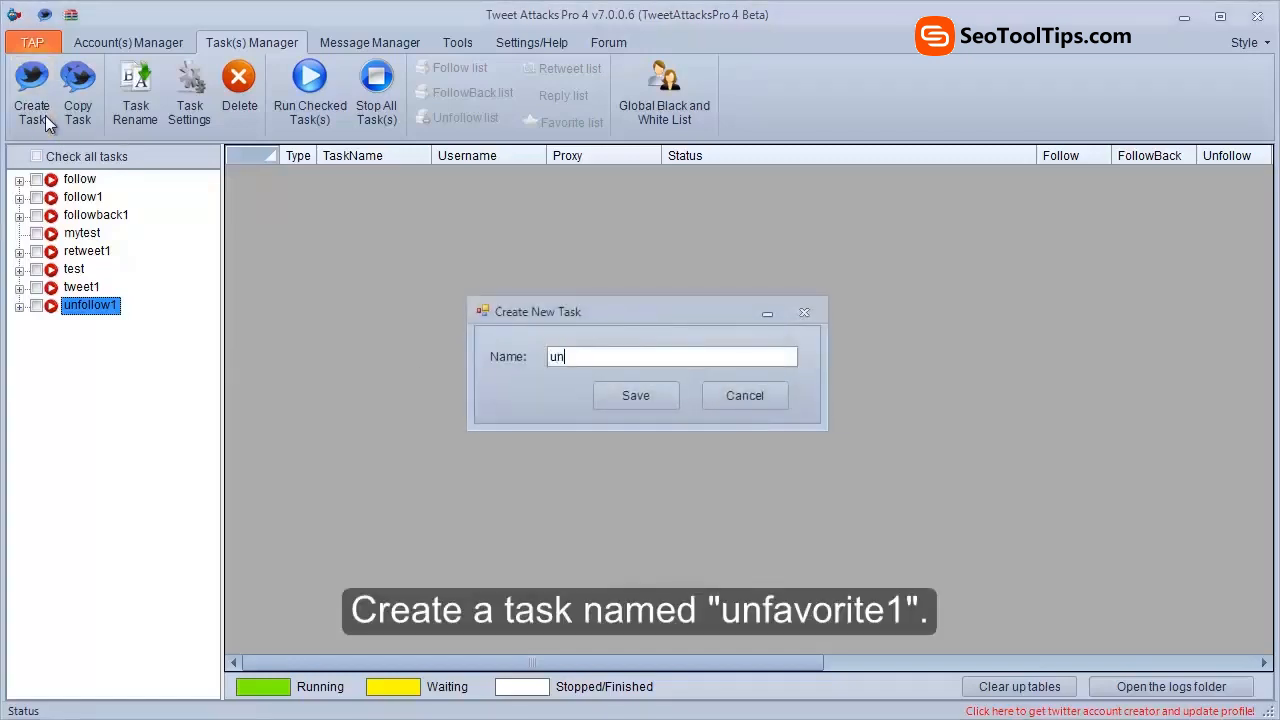
text(favori)
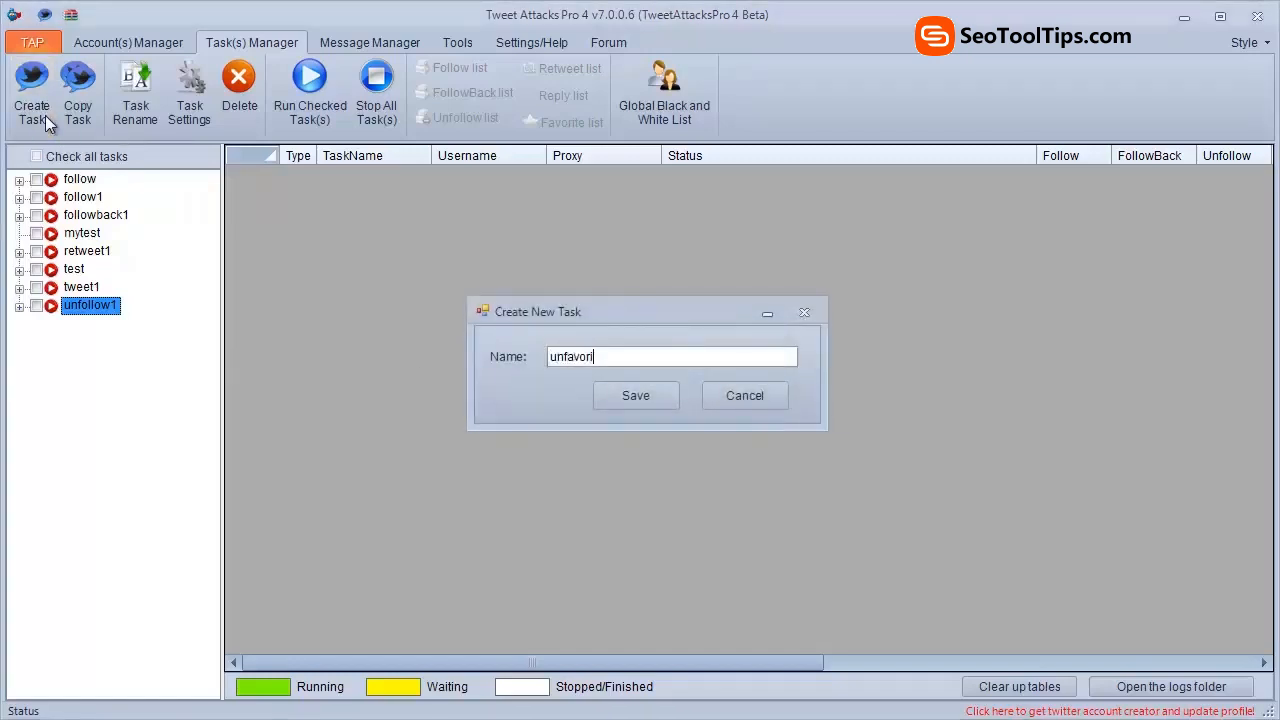
text(te1)
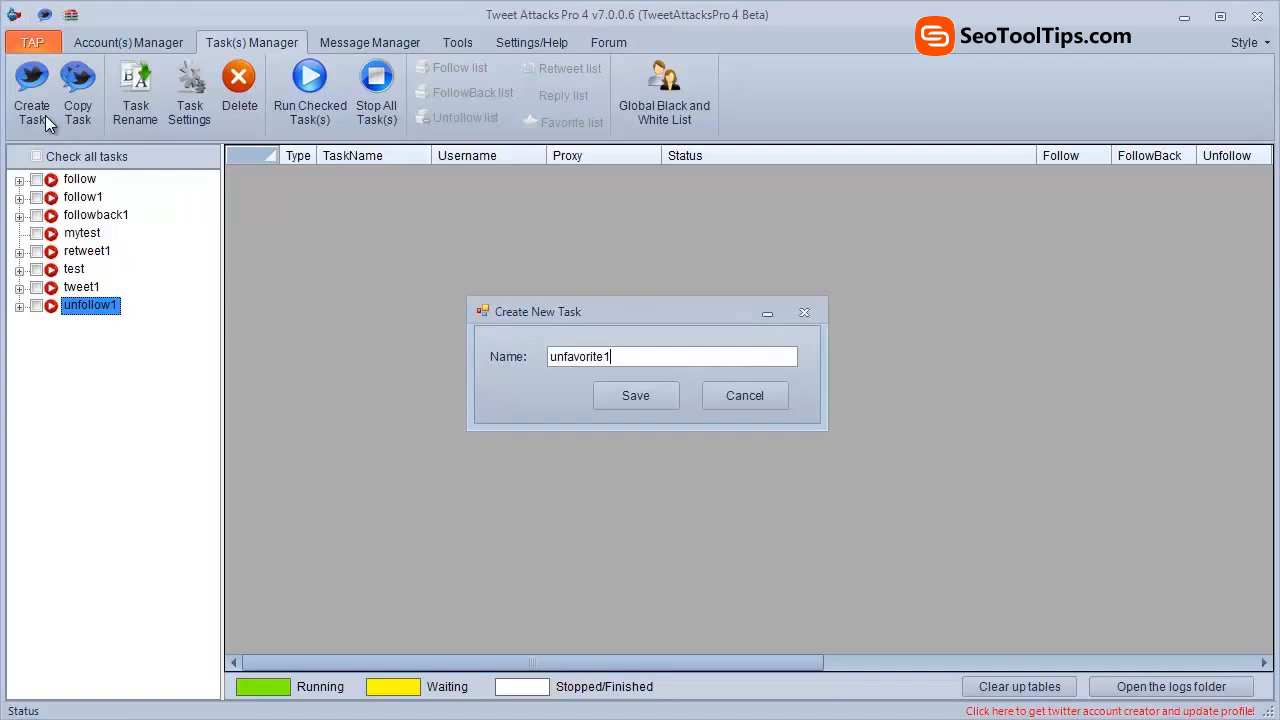
click(600, 392)
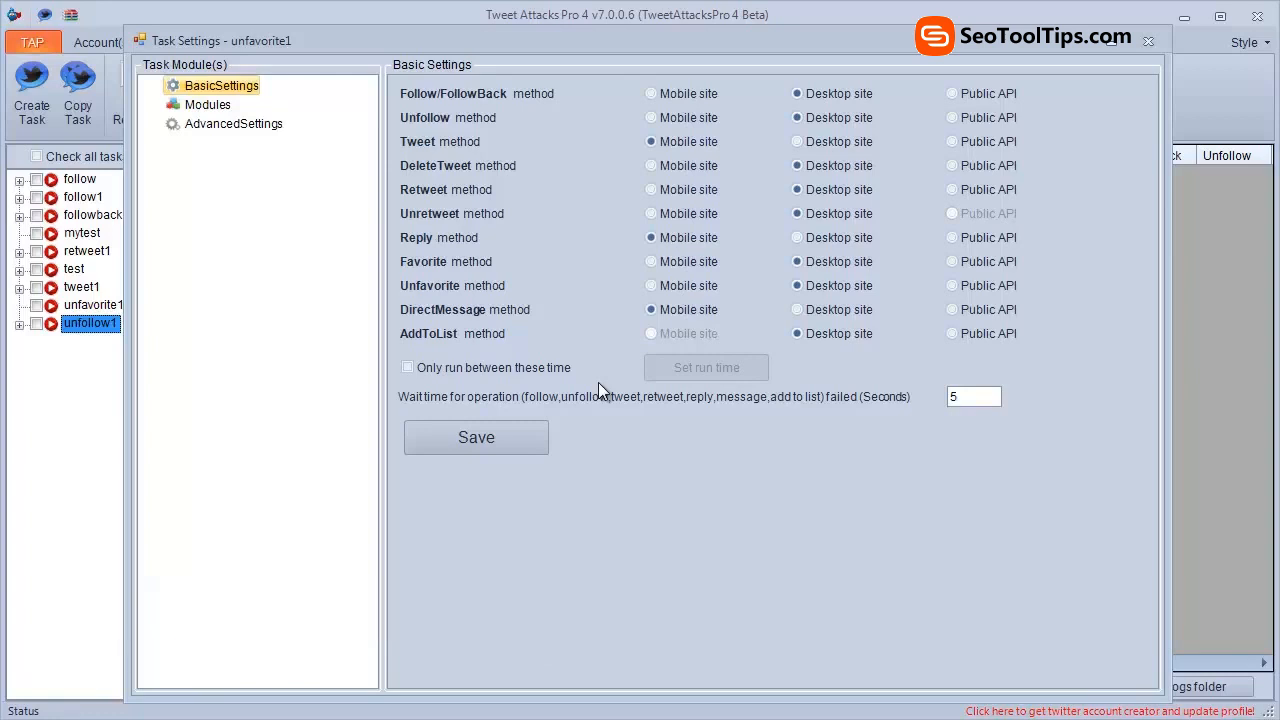
Step: Add an AccountRunThread module to the unfavorite1 task
click(221, 107)
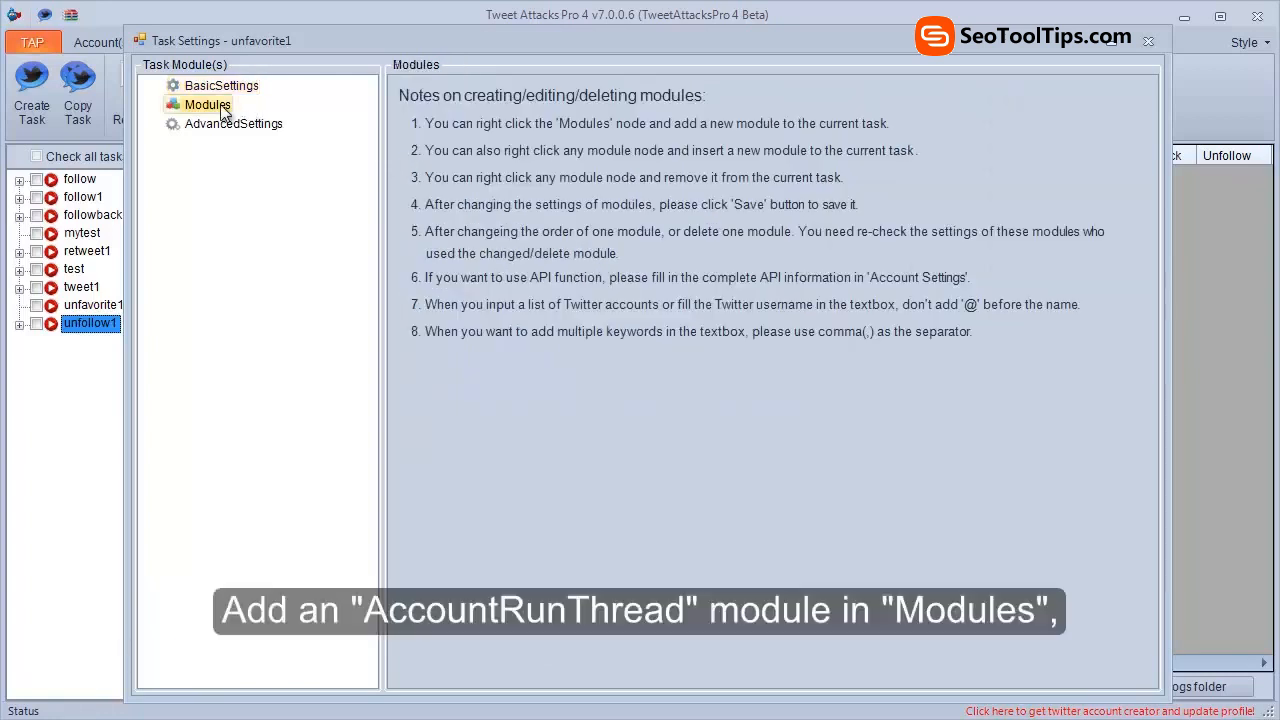
right_click(223, 110)
mouse_move(343, 117)
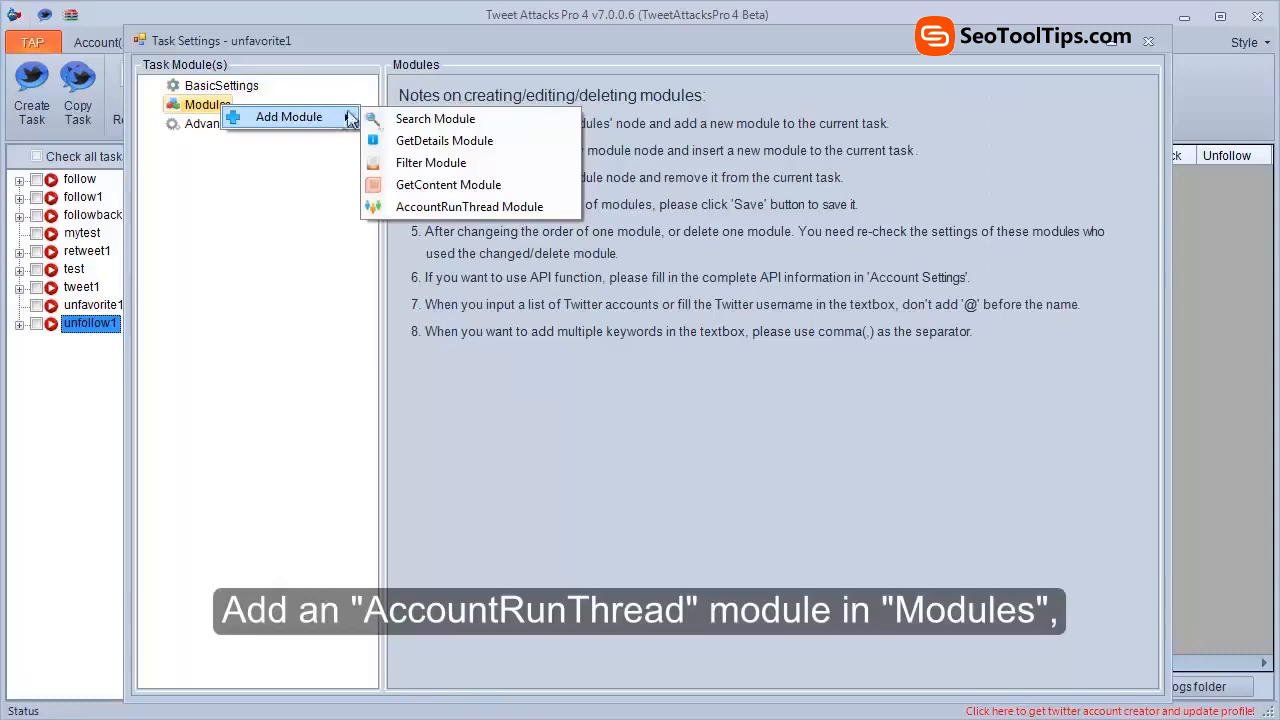
click(390, 206)
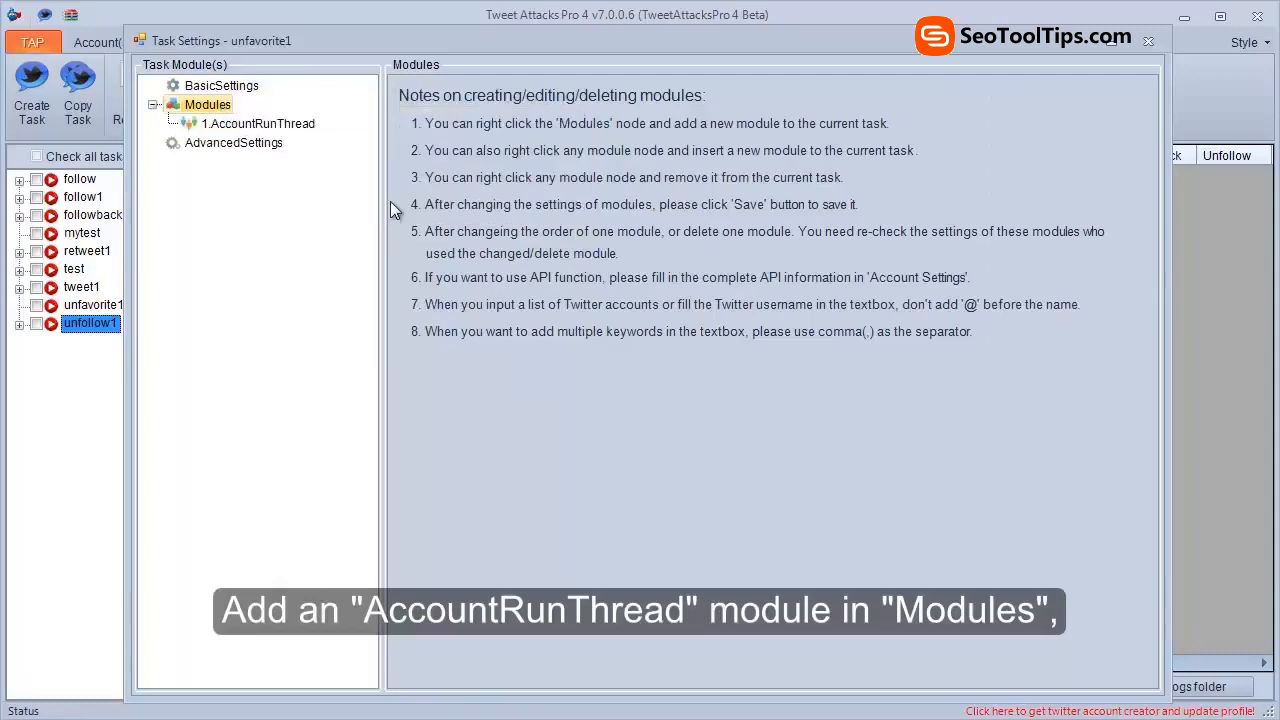
Step: Select the first two accounts of the newAccounts group for unfavorite1's AccountRunThread module and save it
click(258, 125)
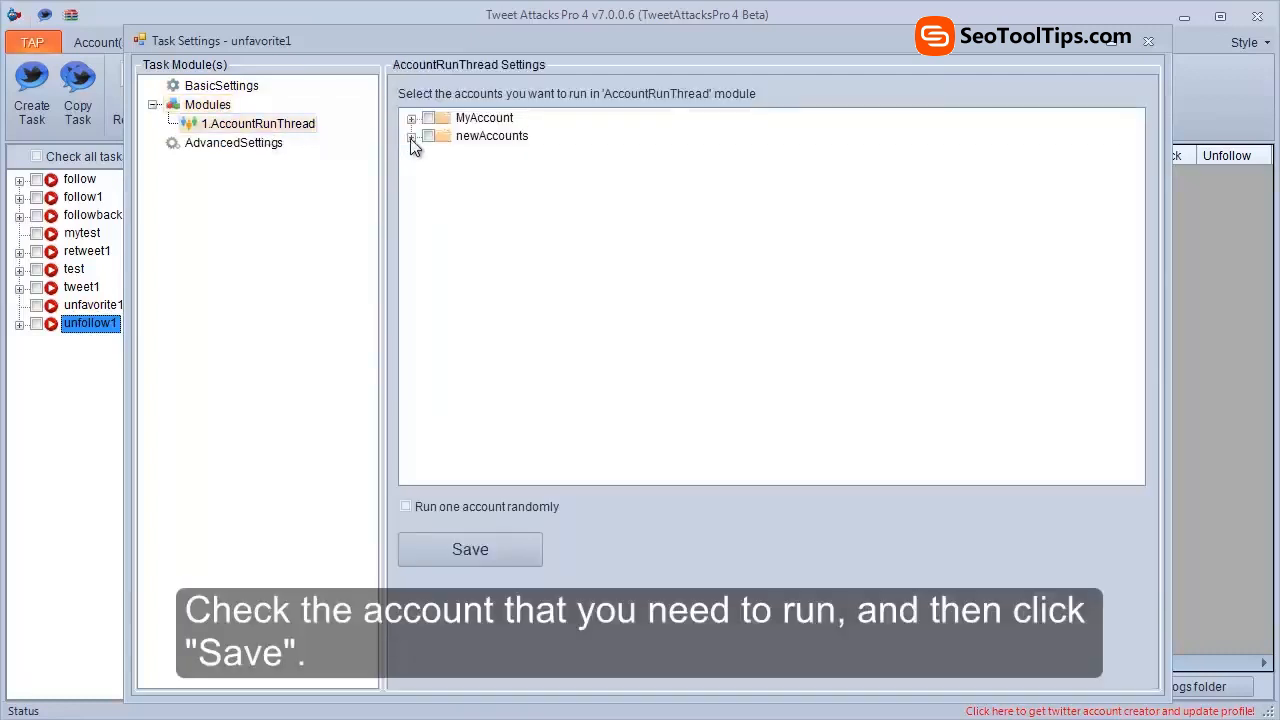
click(411, 137)
click(447, 154)
click(447, 172)
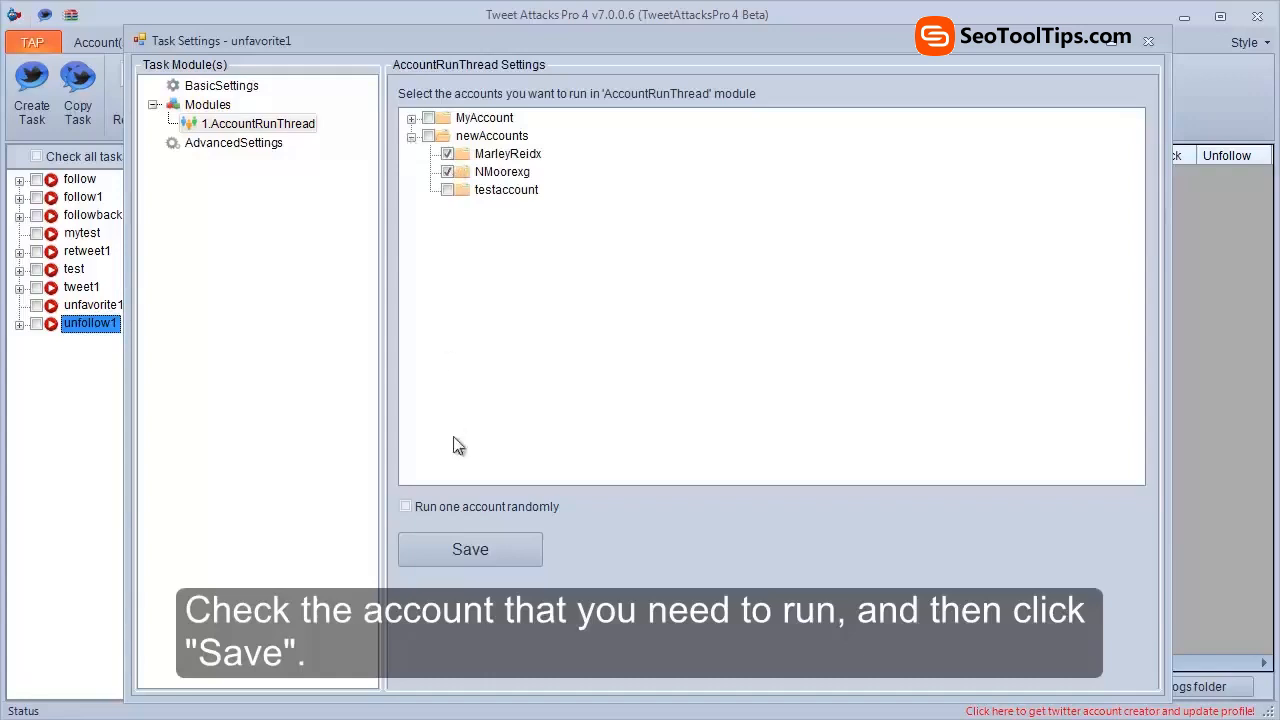
click(462, 545)
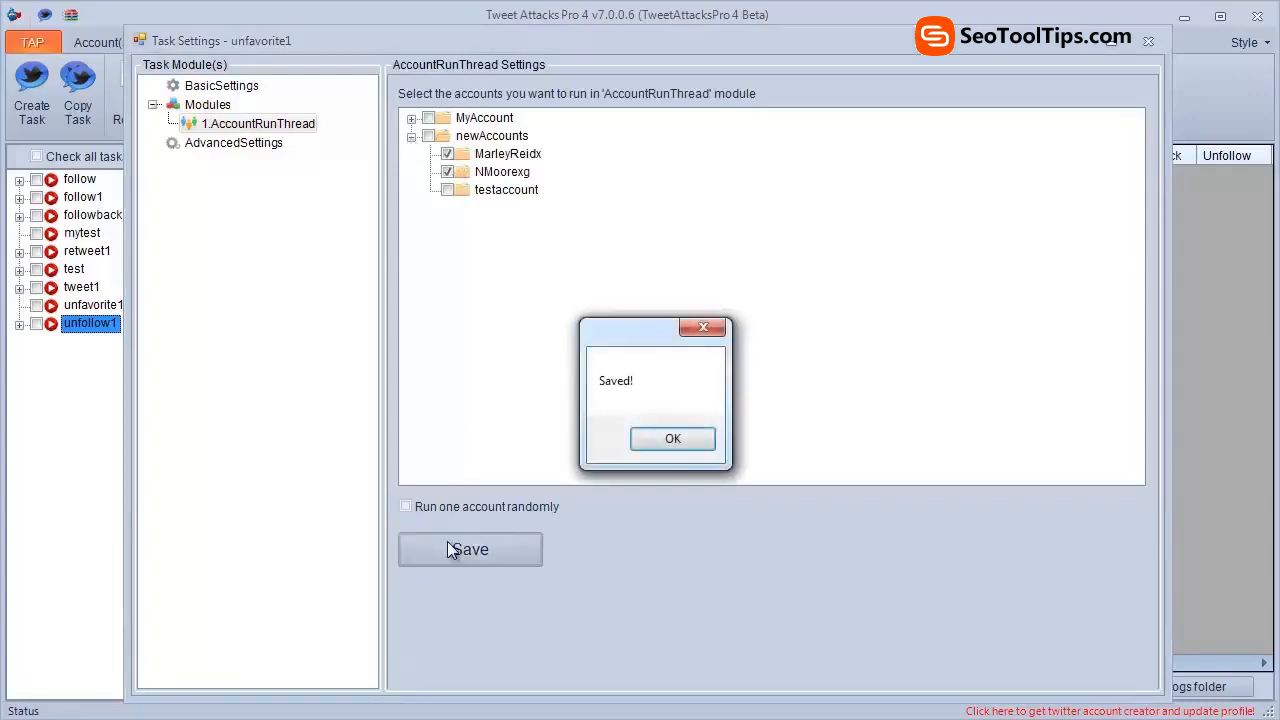
click(672, 440)
Step: Add a Search module under the AccountRunThread module of the unfavorite1 task
right_click(257, 131)
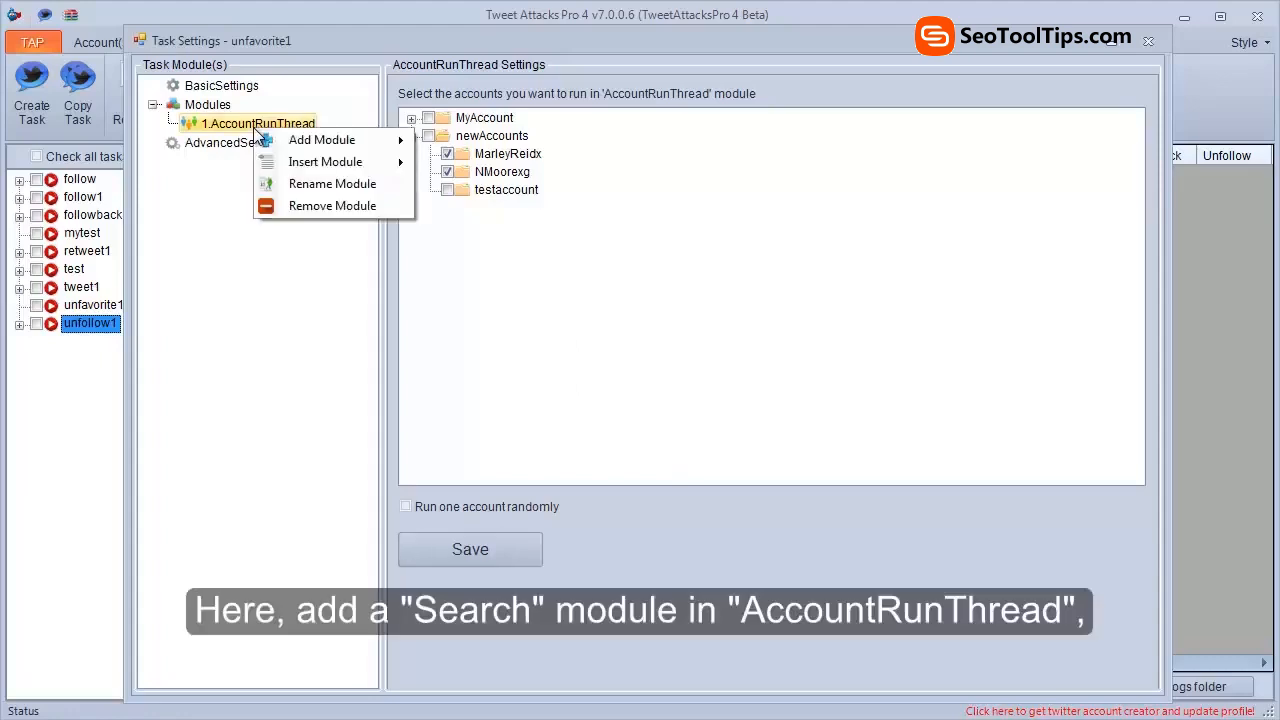
mouse_move(366, 140)
click(420, 141)
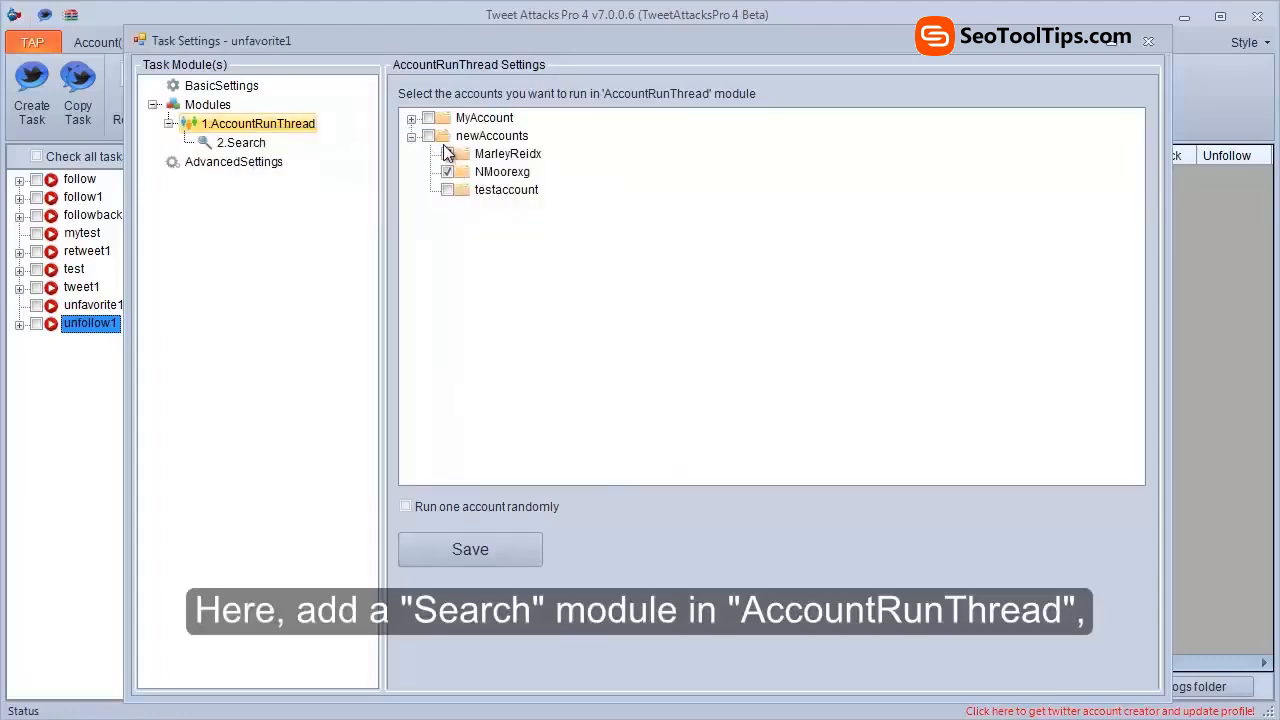
Step: Configure the Search module to import people using the current account and return Tweets with "Search my favorites" enabled
click(240, 148)
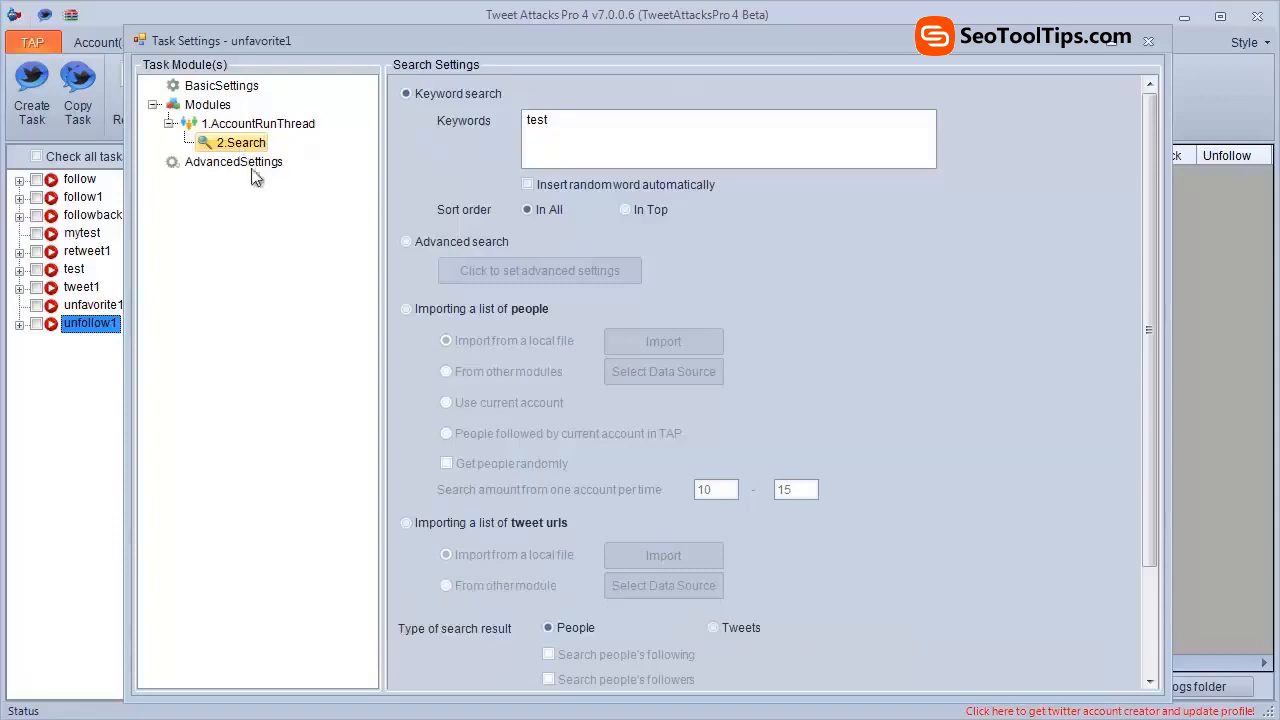
click(414, 311)
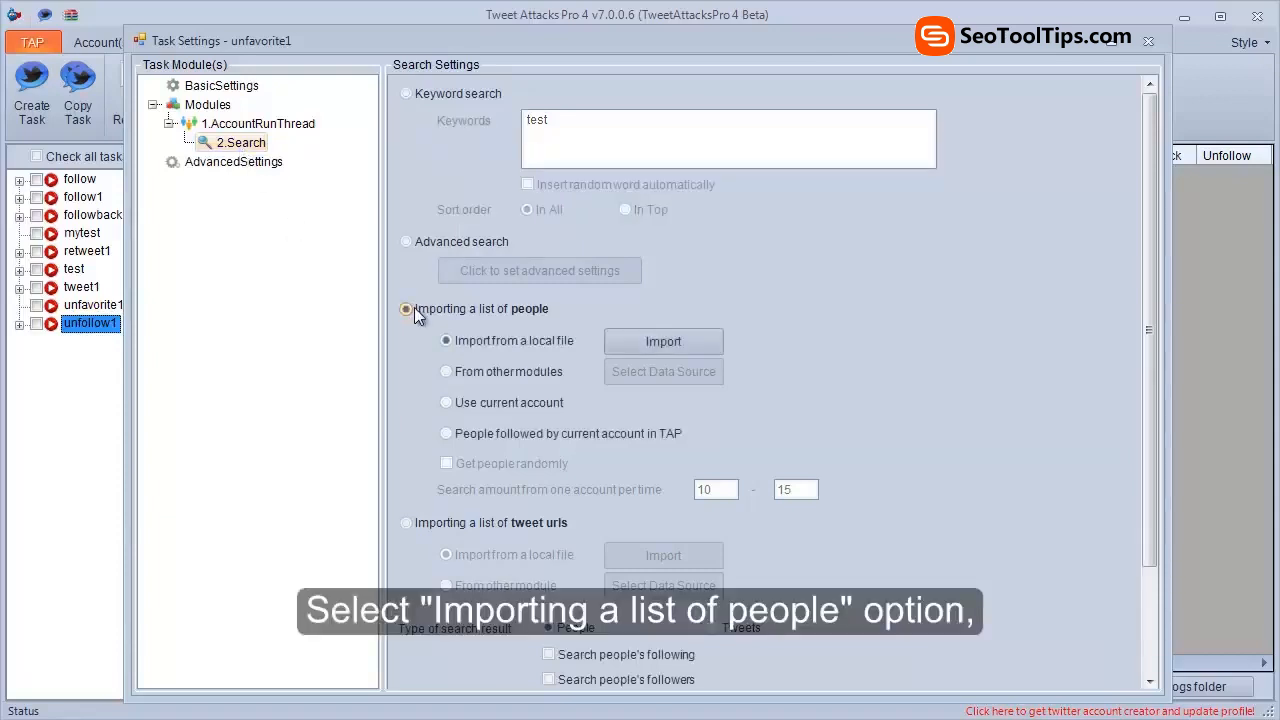
click(458, 398)
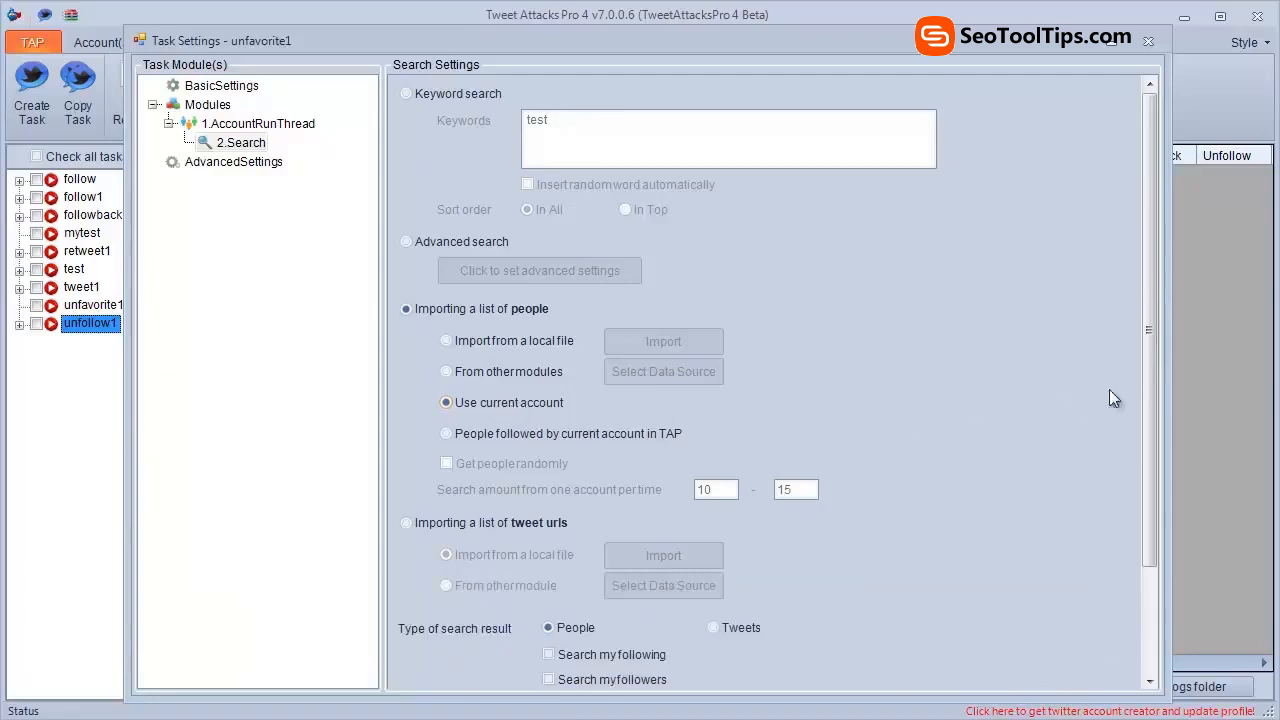
drag(1143, 368, 1151, 491)
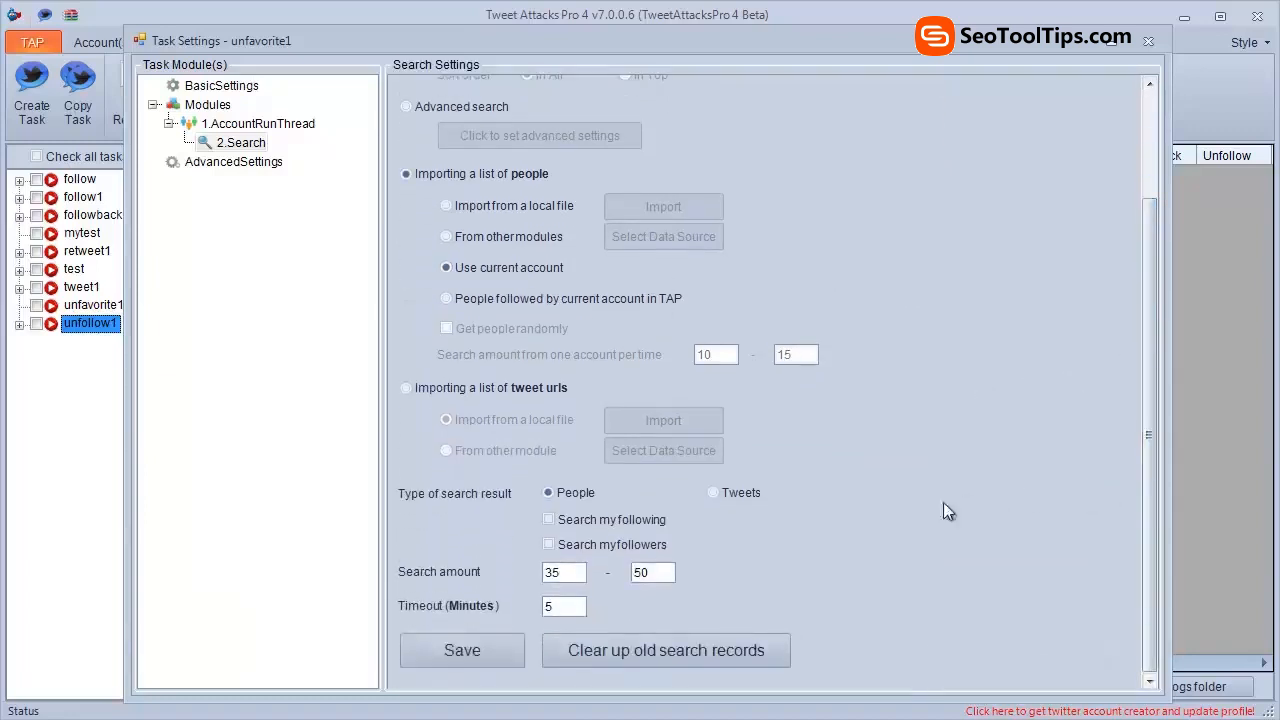
click(725, 490)
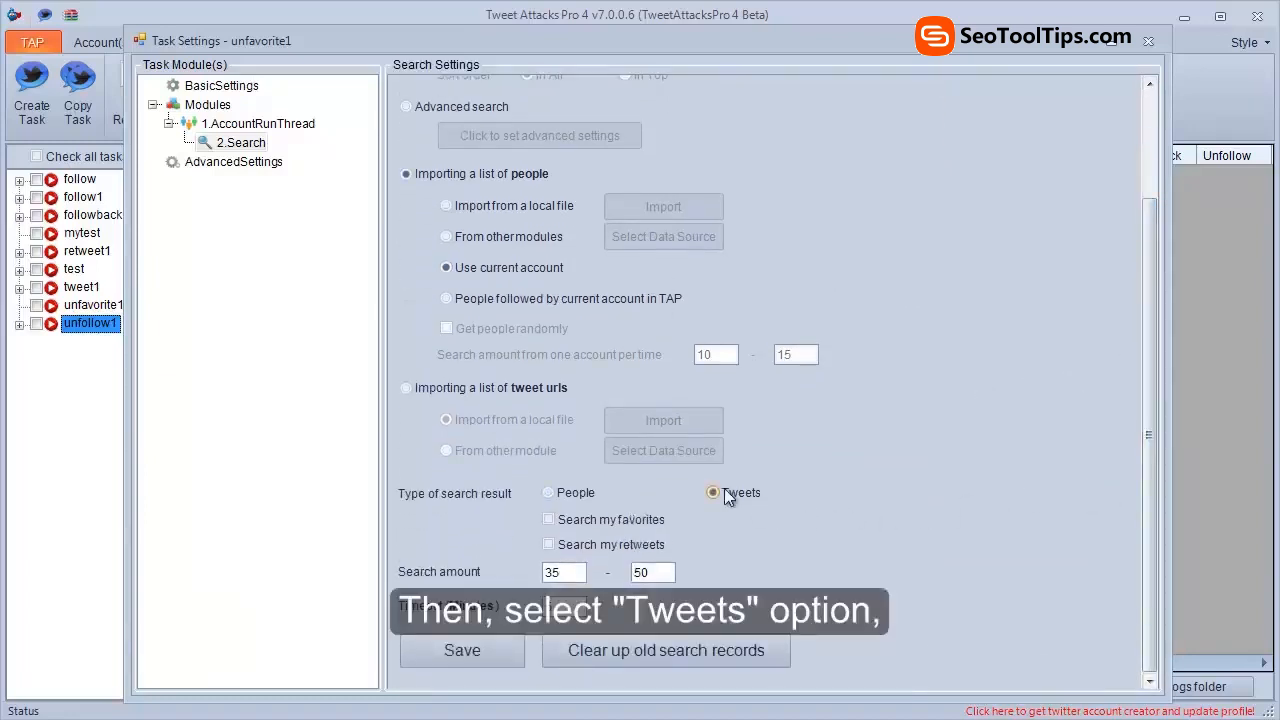
click(606, 520)
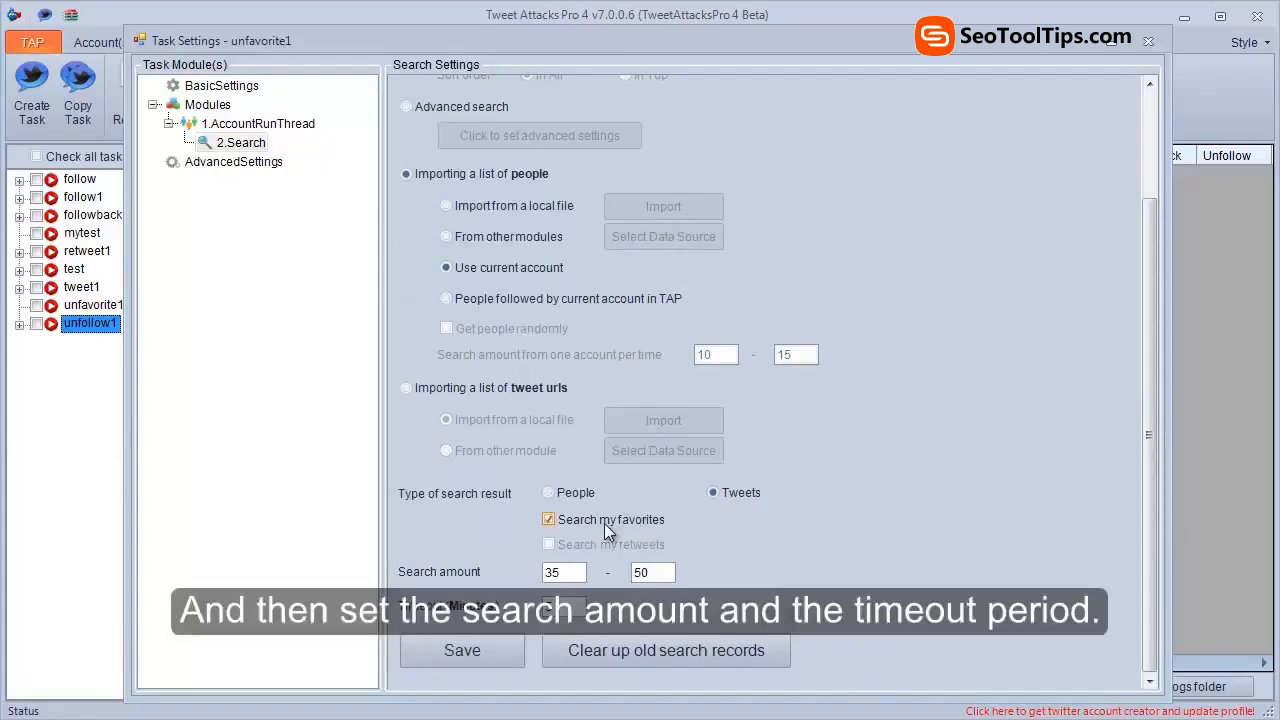
Step: Set the search amount to 13 - 15 and save the Search module's settings
double_click(559, 572)
text(13)
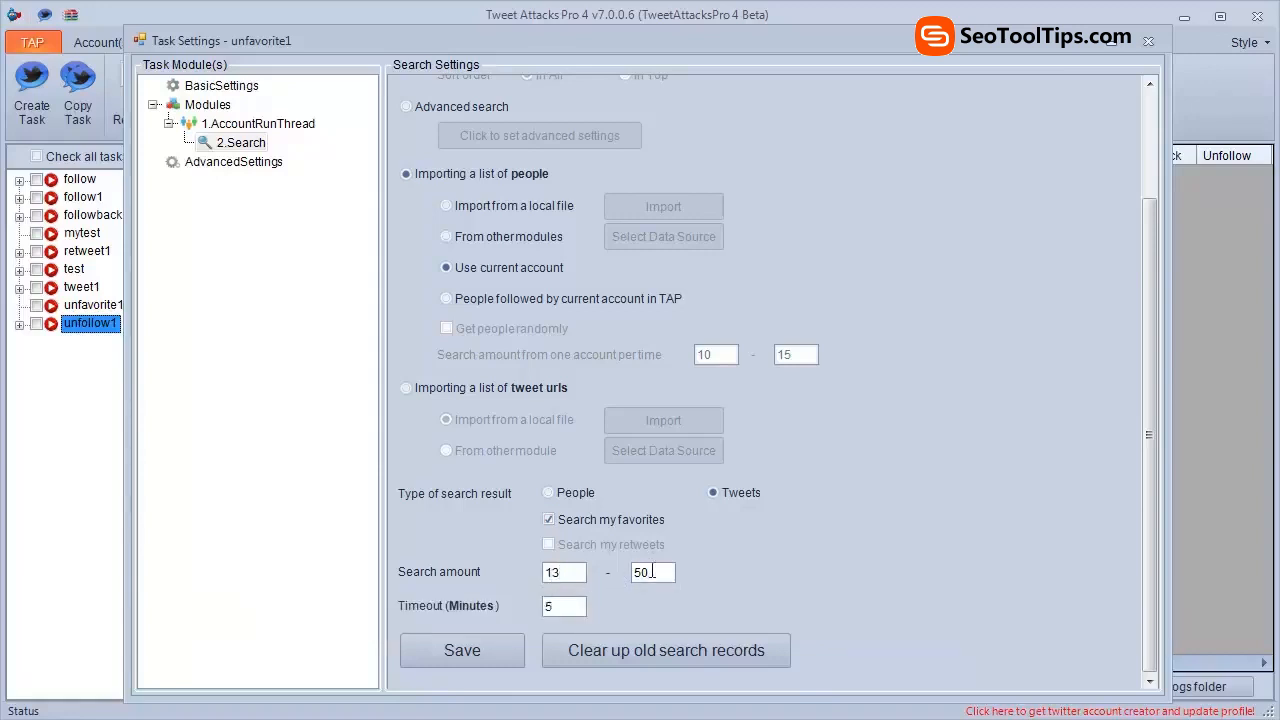
drag(650, 572, 628, 578)
text(15)
click(465, 651)
click(676, 440)
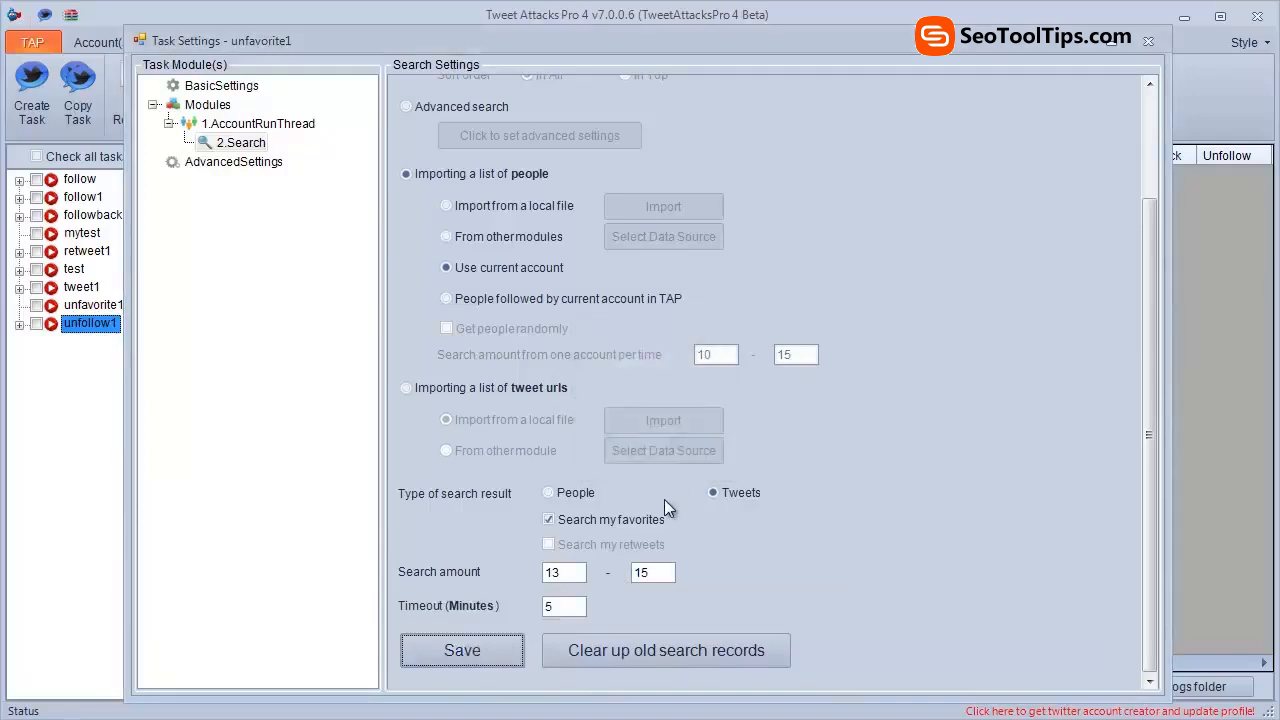
Step: Add a GetDetails module under the AccountRunThread module of the unfavorite1 task
click(296, 128)
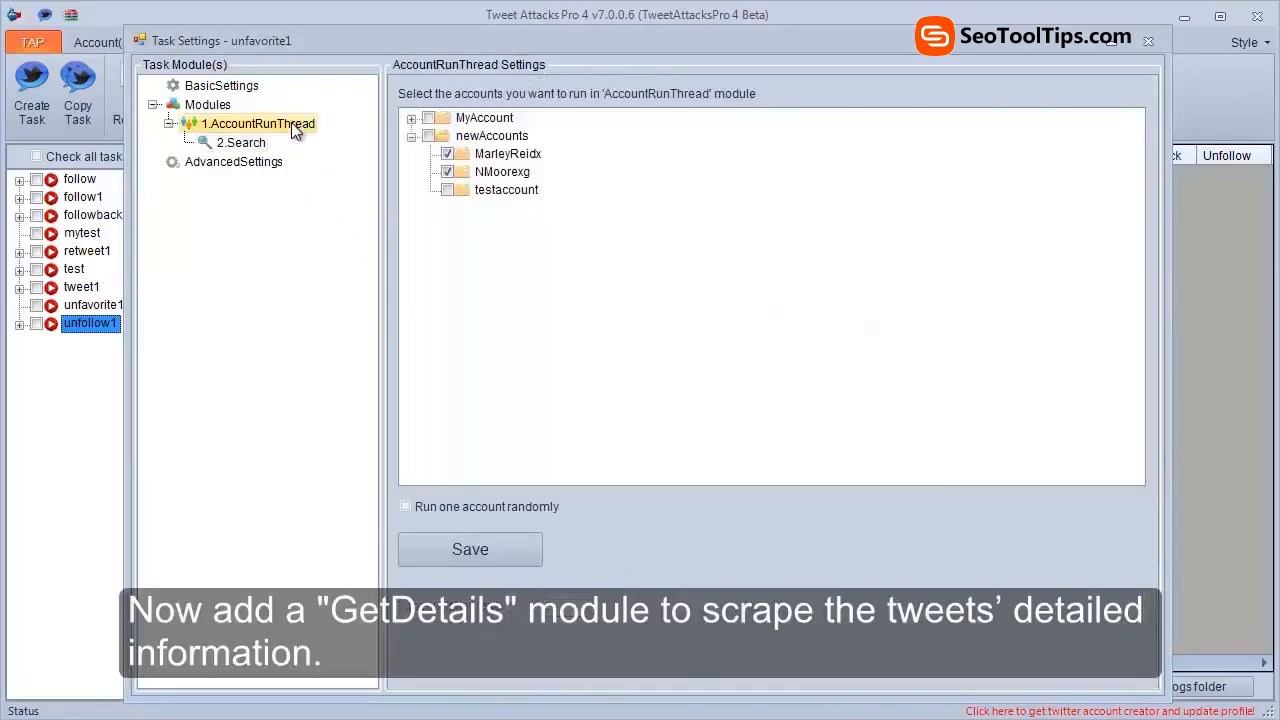
right_click(295, 128)
mouse_move(330, 131)
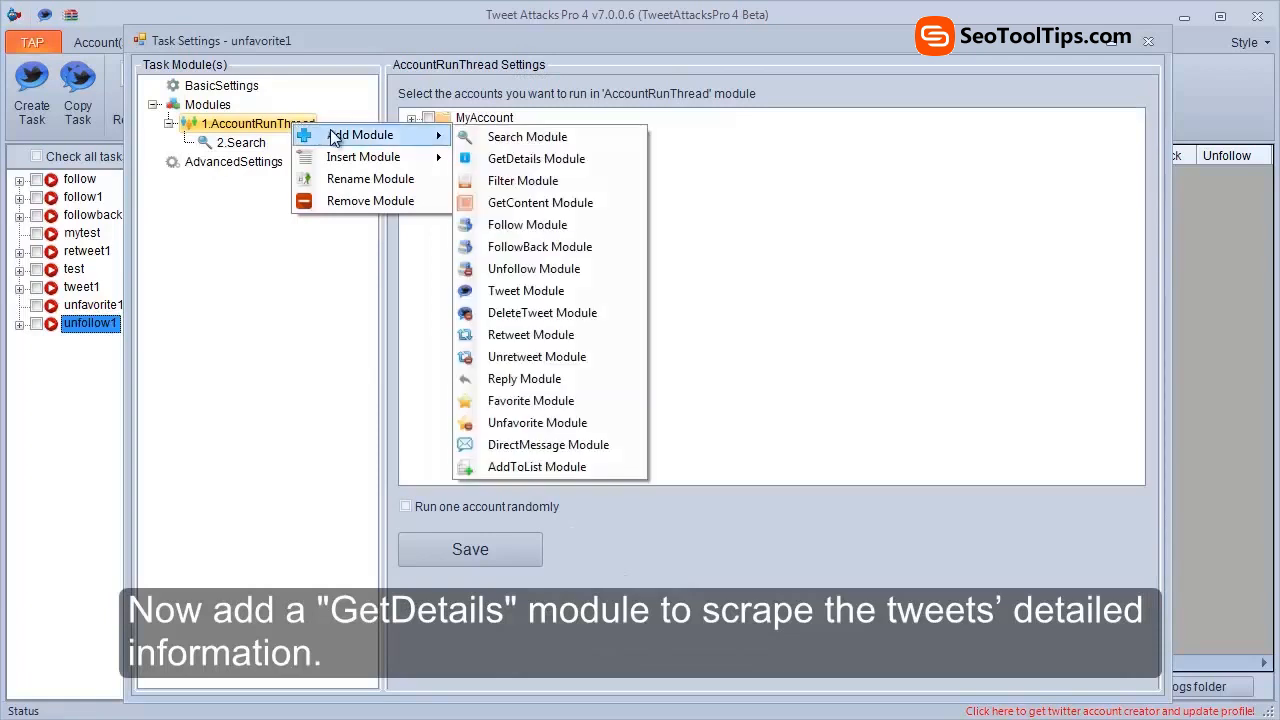
click(487, 162)
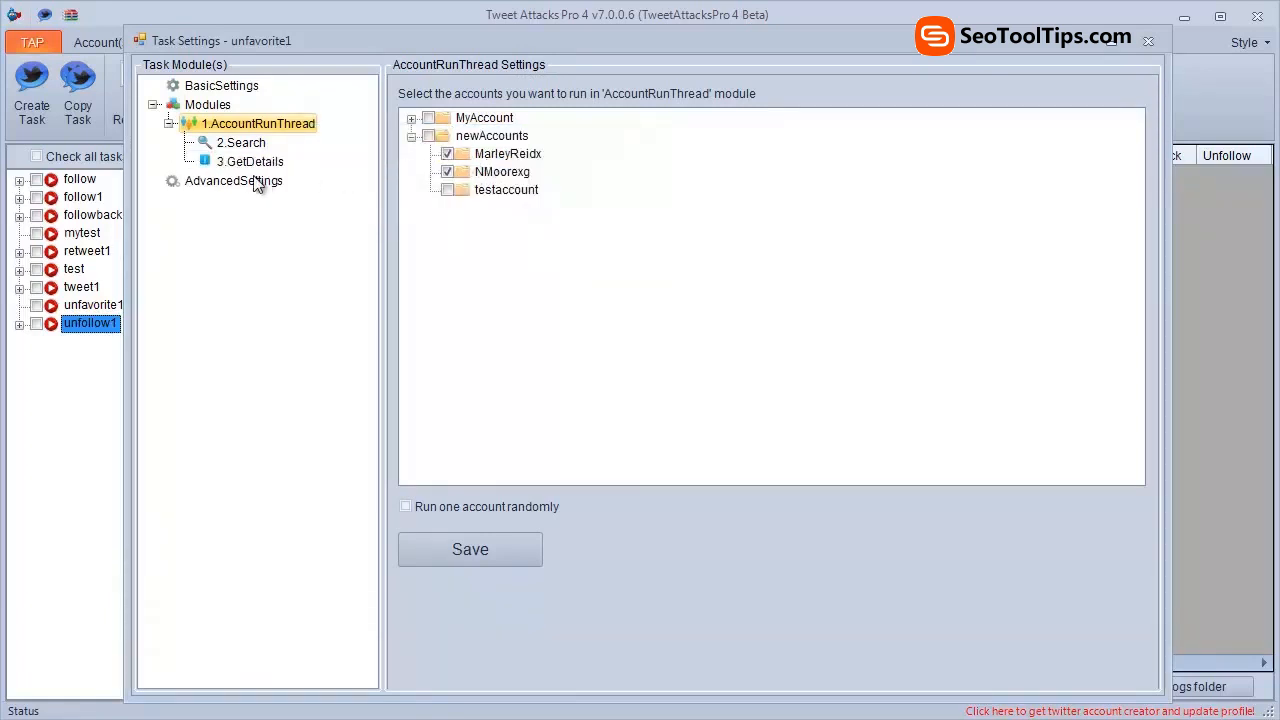
Step: Set the Search module as the data source of the GetDetails module and save the GetDetails settings
click(250, 162)
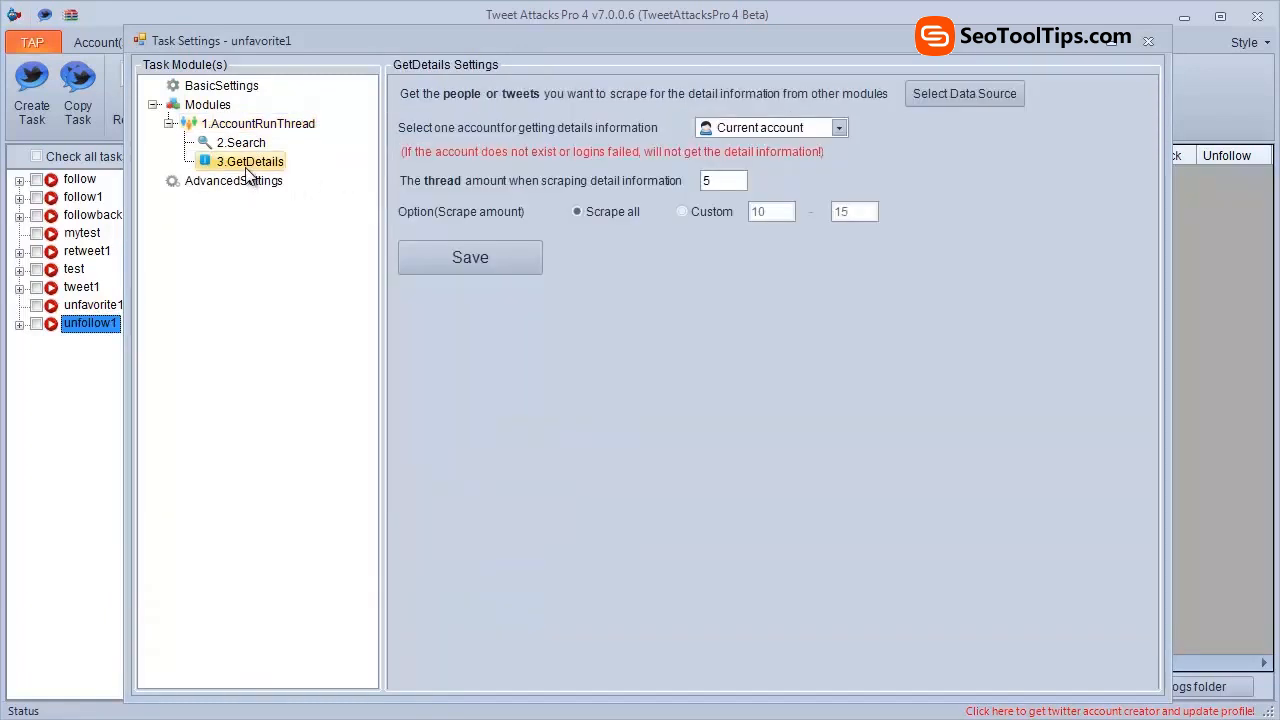
click(939, 93)
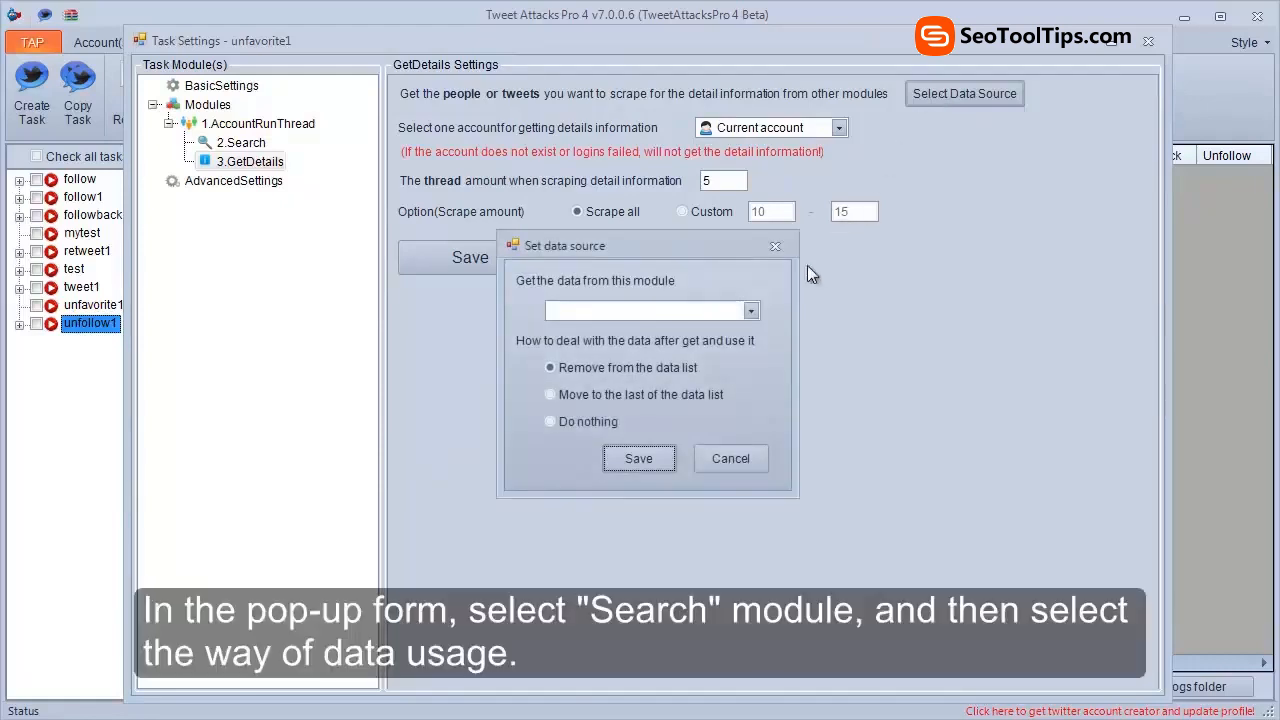
click(751, 310)
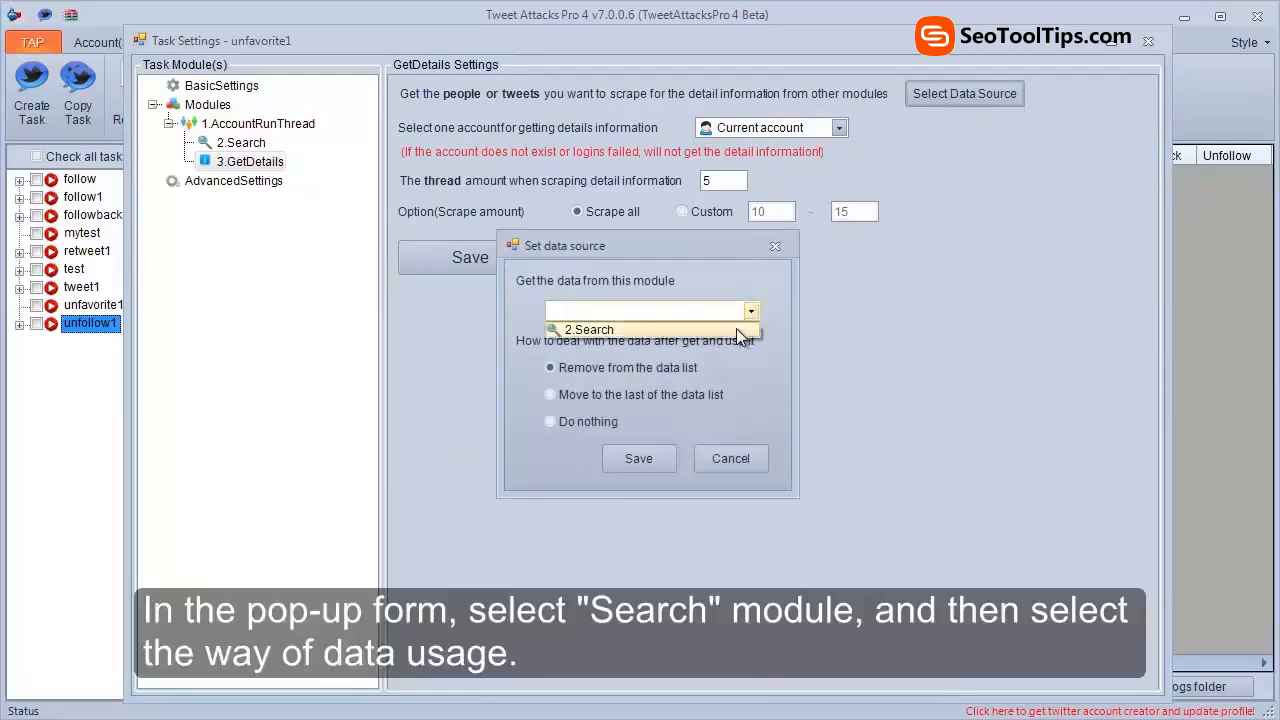
click(736, 328)
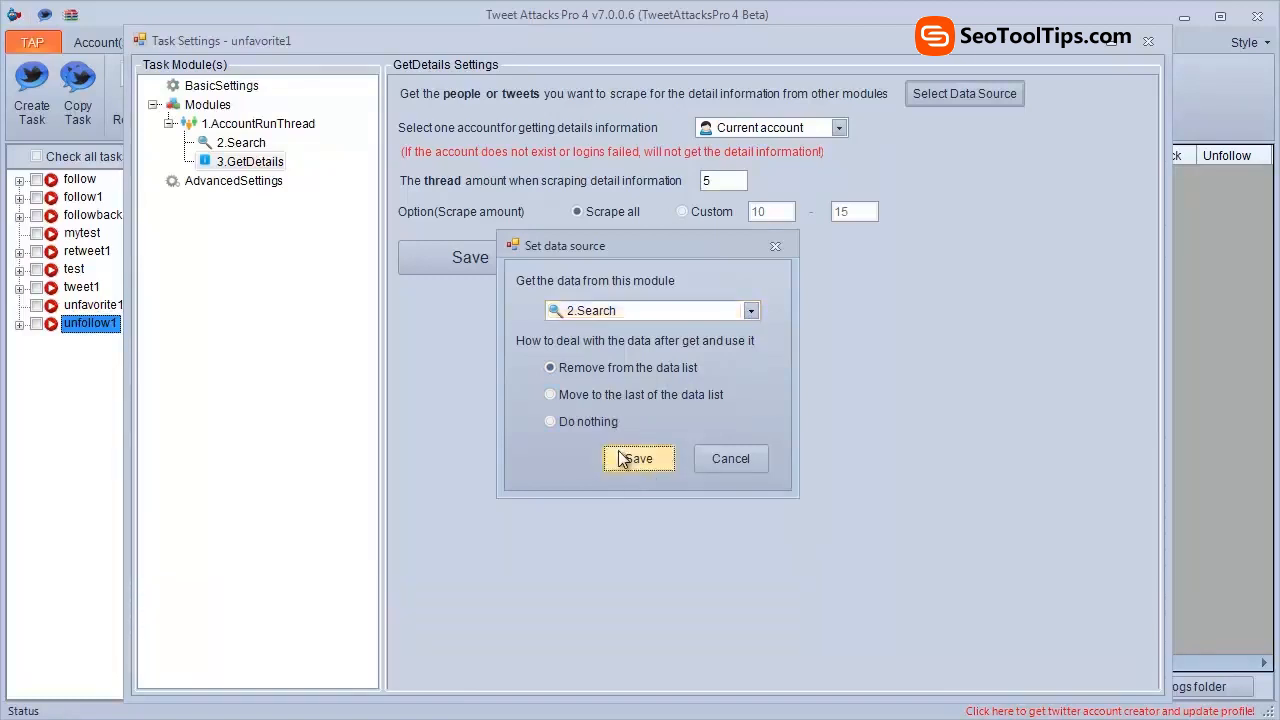
click(622, 457)
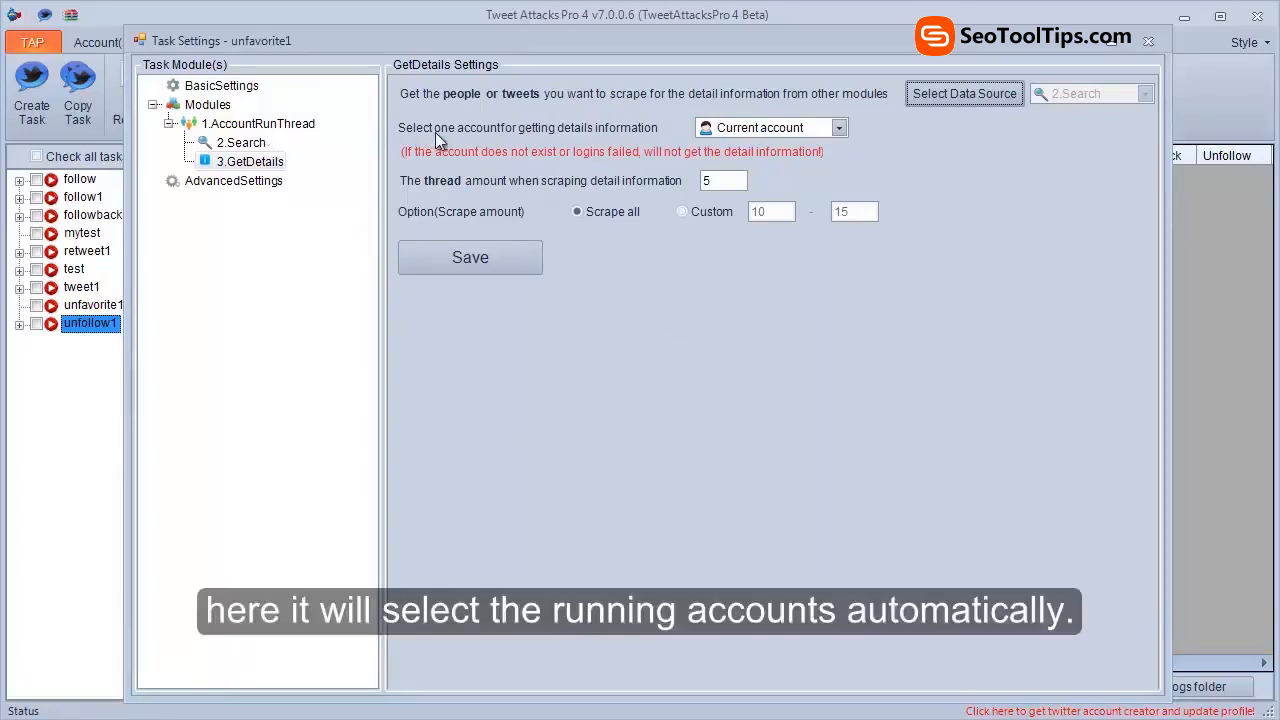
click(524, 255)
click(675, 437)
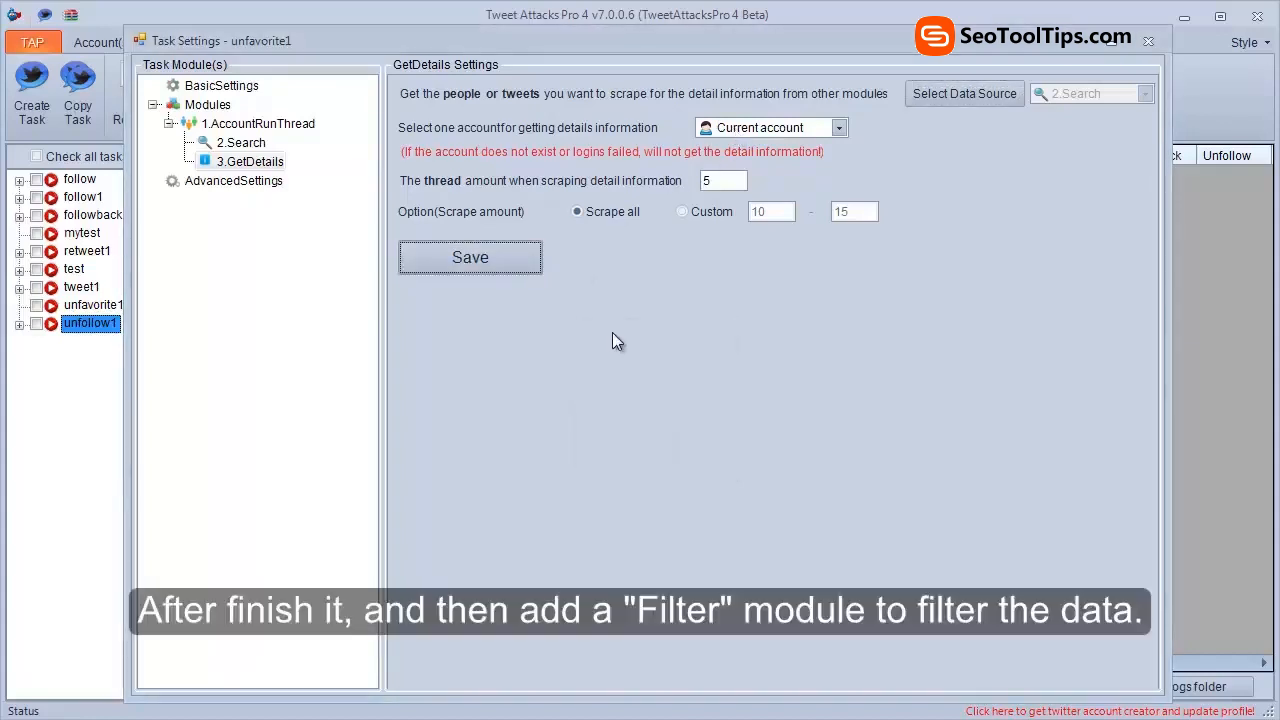
Step: Add a Filter module under the AccountRunThread module of the unfavorite1 task
click(300, 124)
right_click(300, 124)
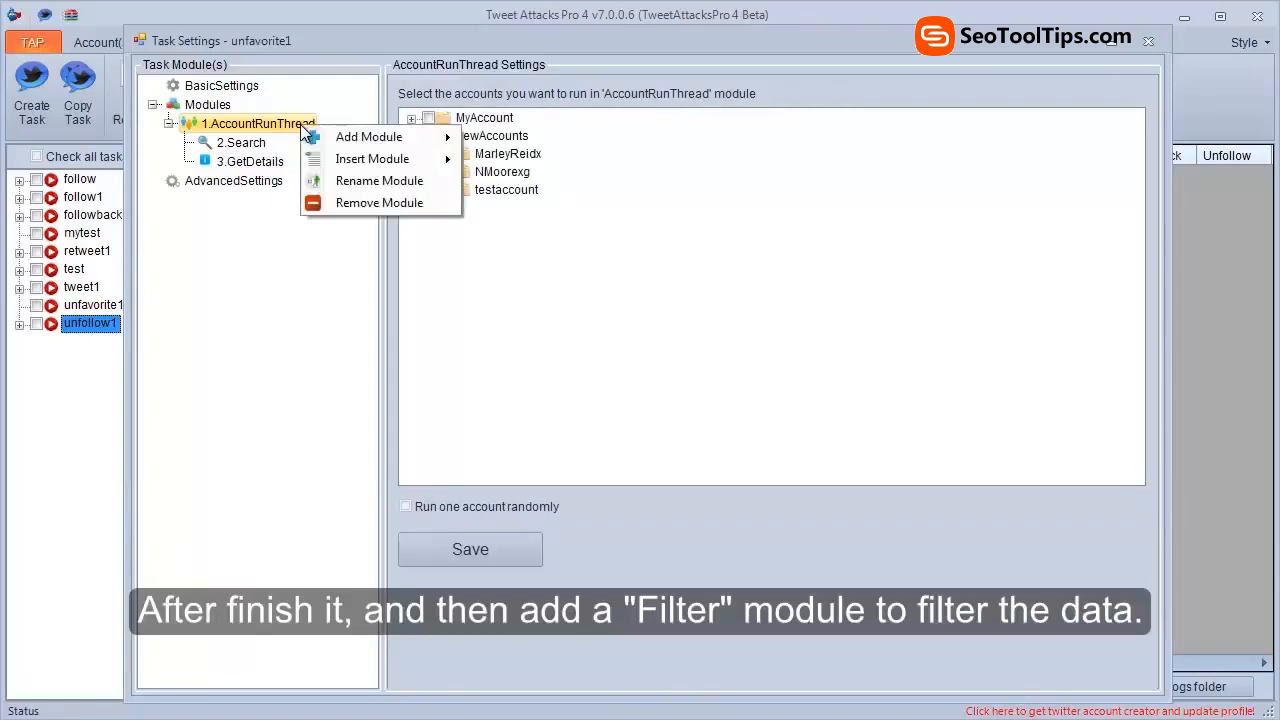
mouse_move(427, 146)
click(511, 185)
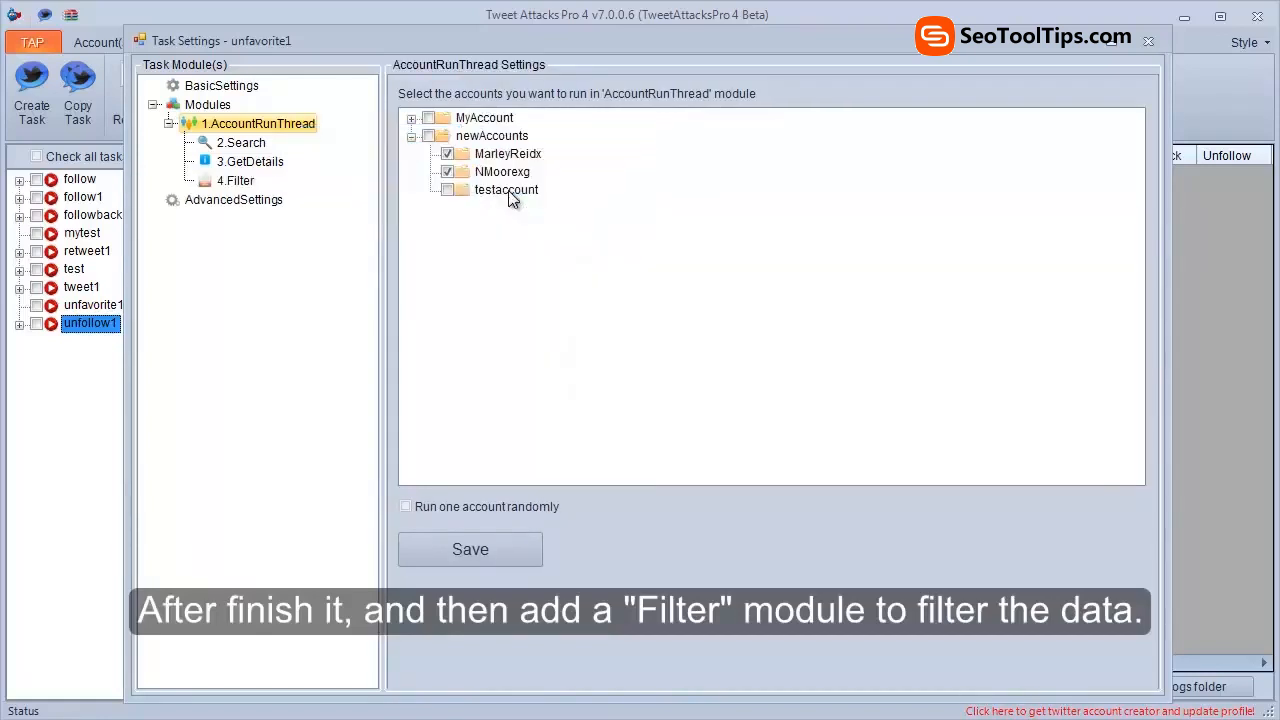
Step: Set the GetDetails module as the data source of the Filter module
click(238, 183)
click(805, 92)
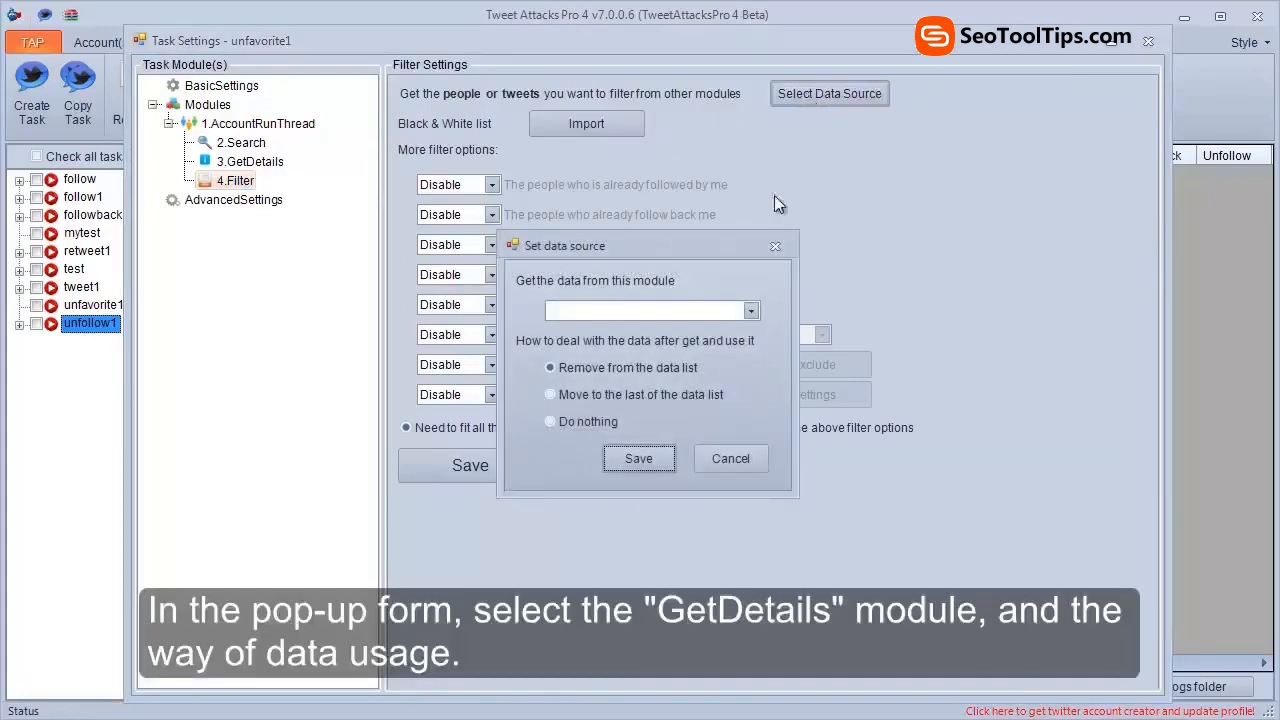
click(721, 307)
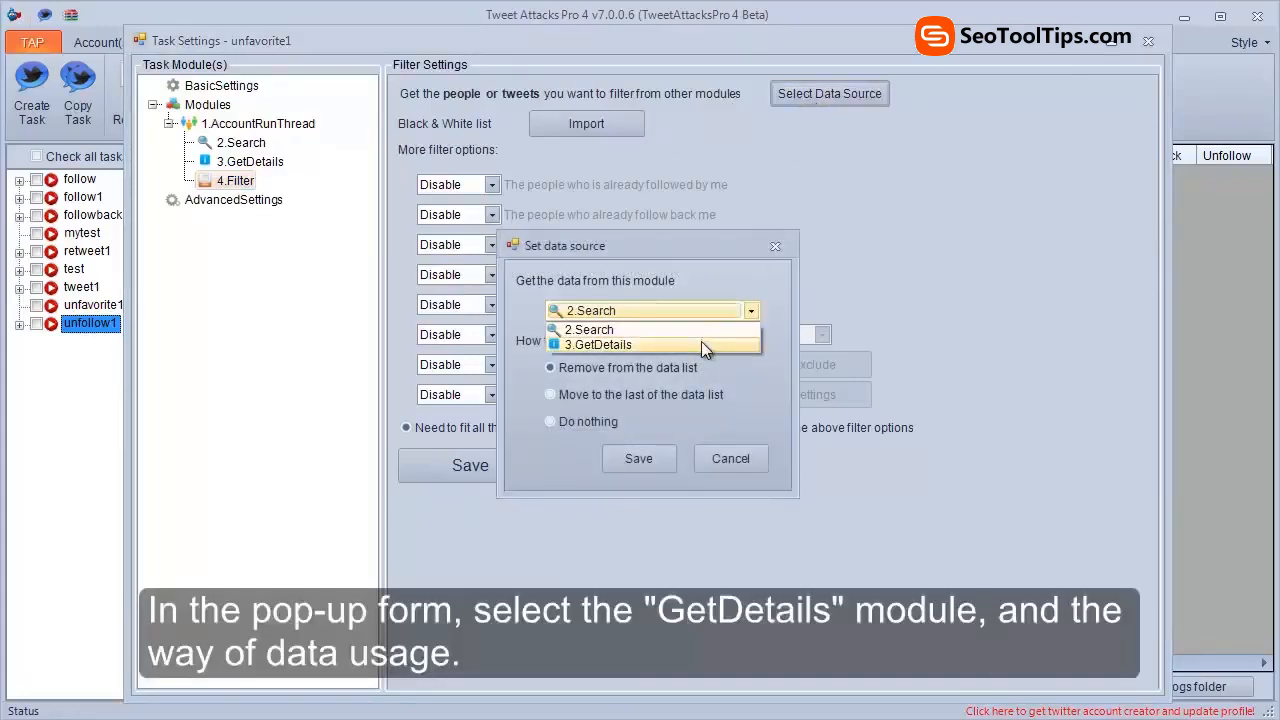
click(701, 343)
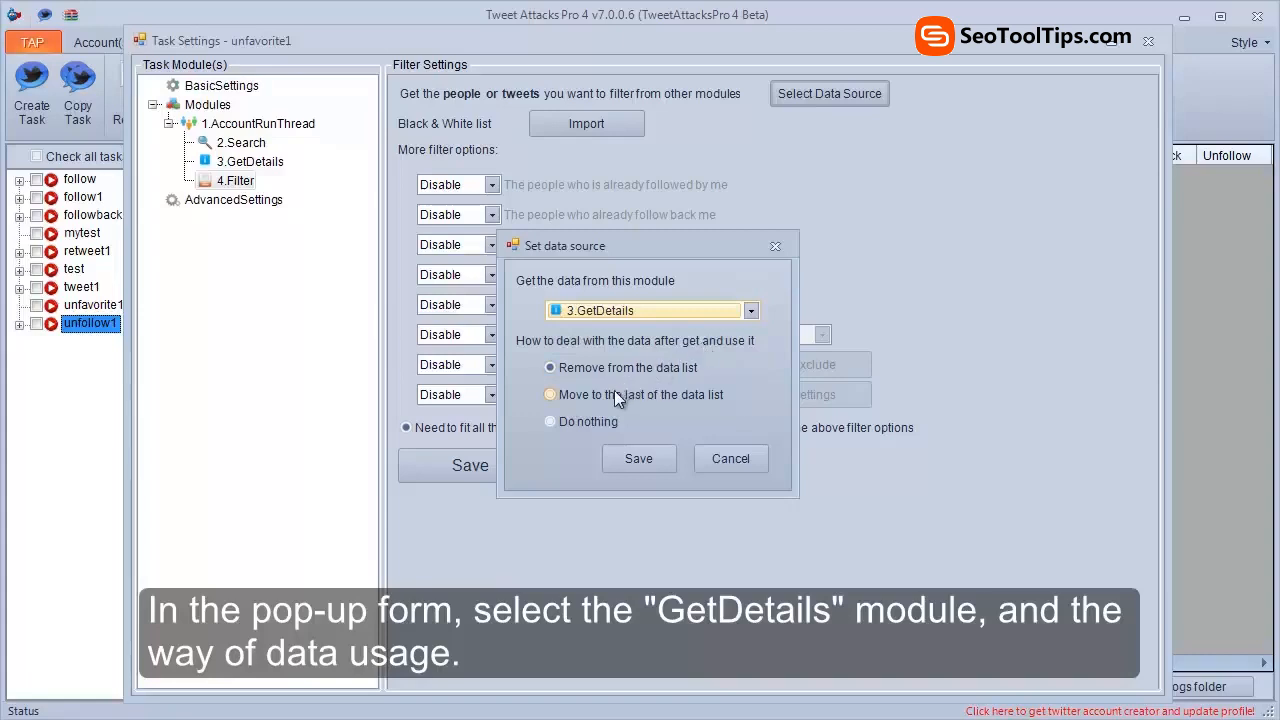
click(622, 461)
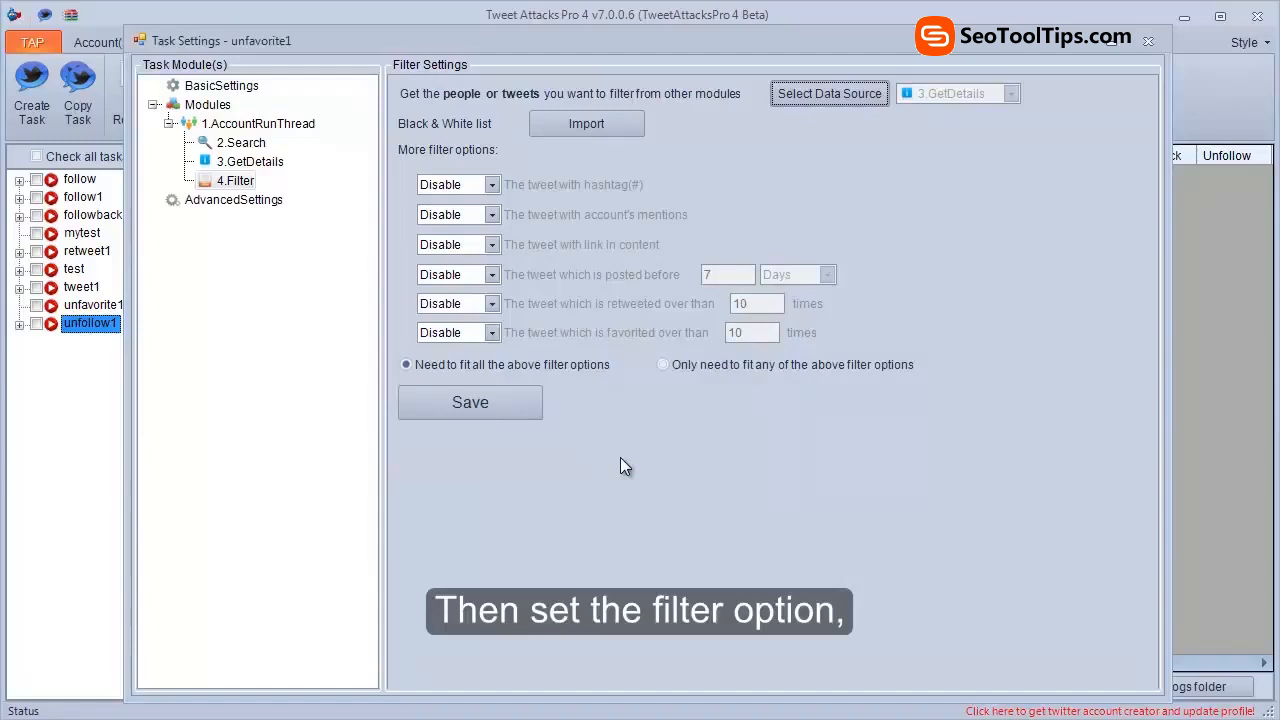
Step: Set the filter to exclude tweets retweeted over 10 times and tweets favorited over 15 times, and save the settings
click(494, 308)
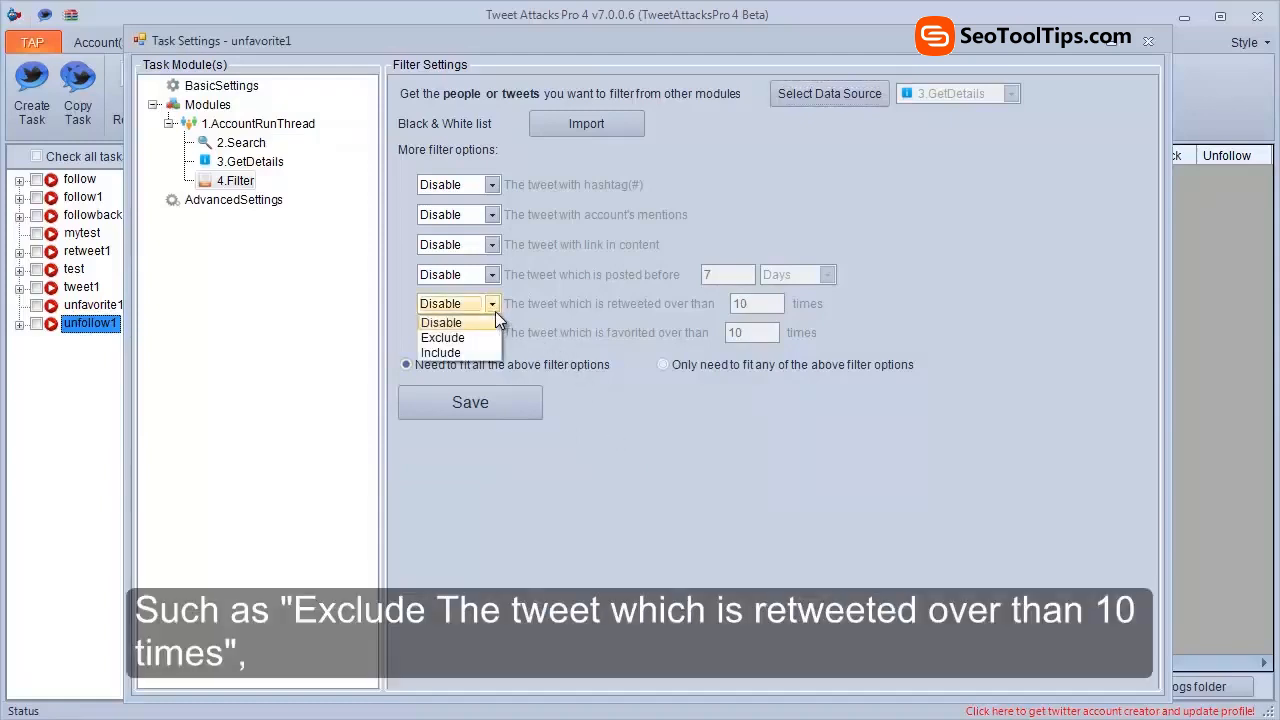
click(443, 338)
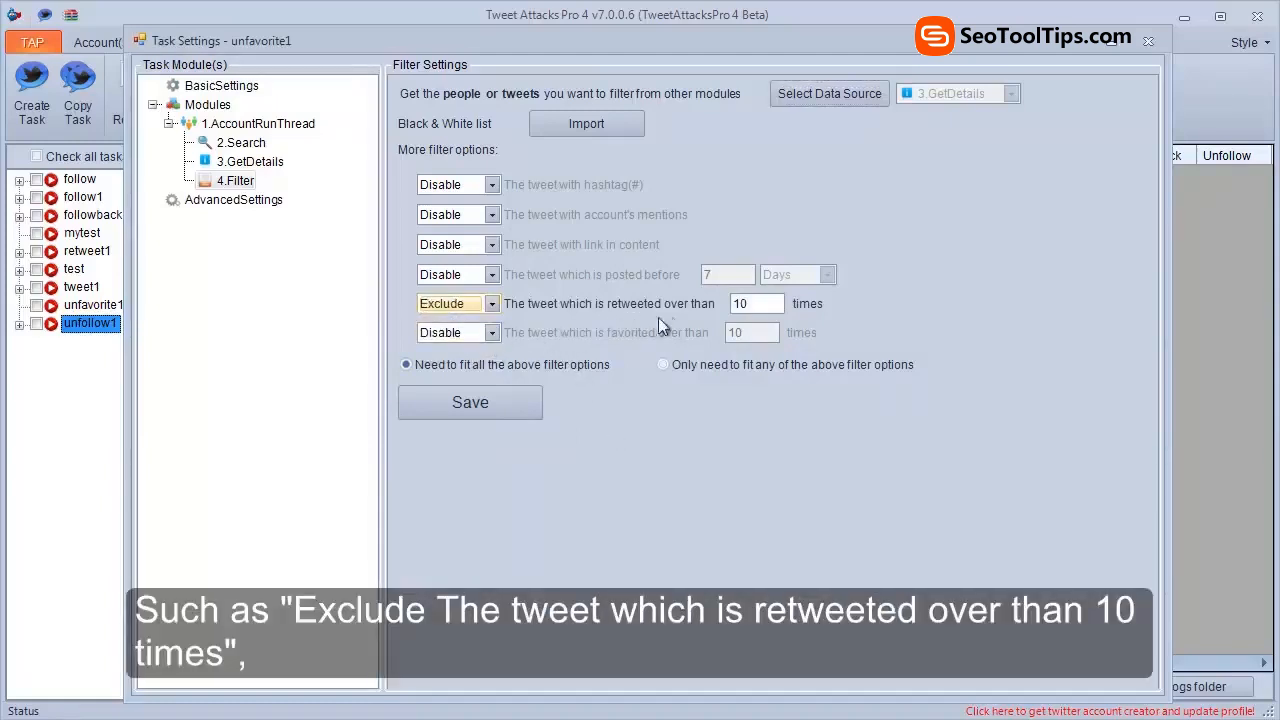
click(491, 332)
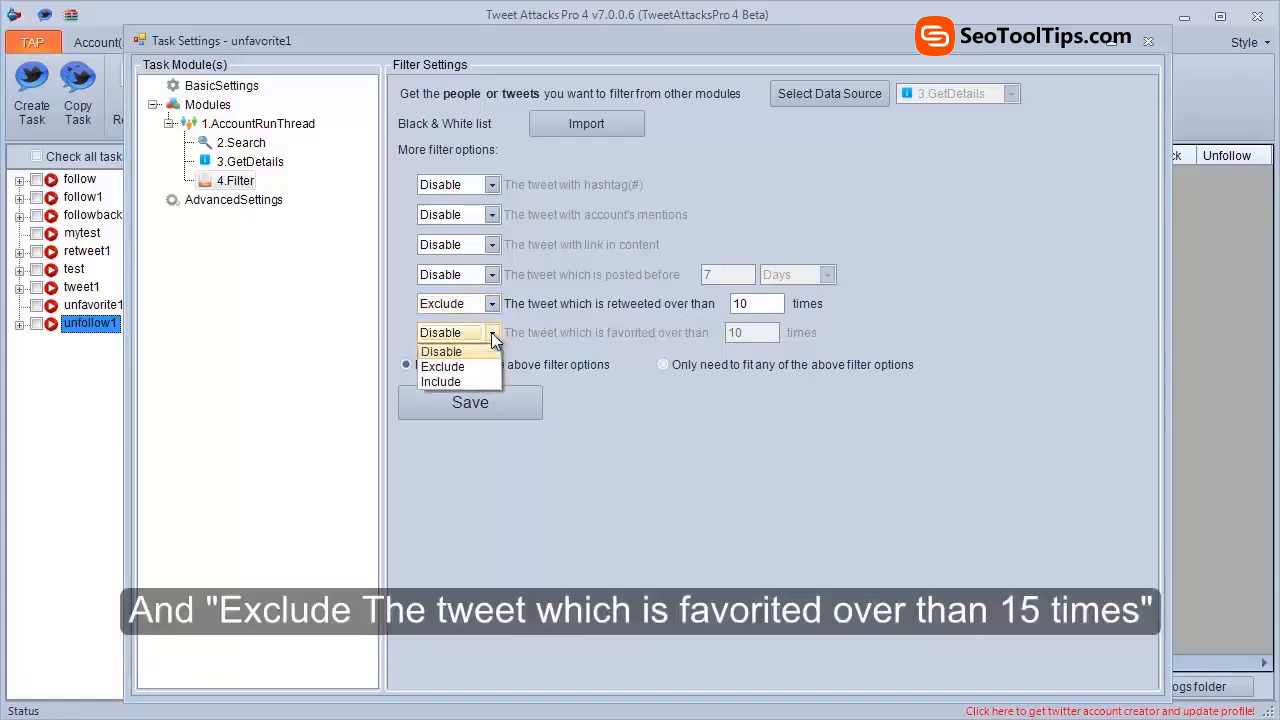
click(443, 366)
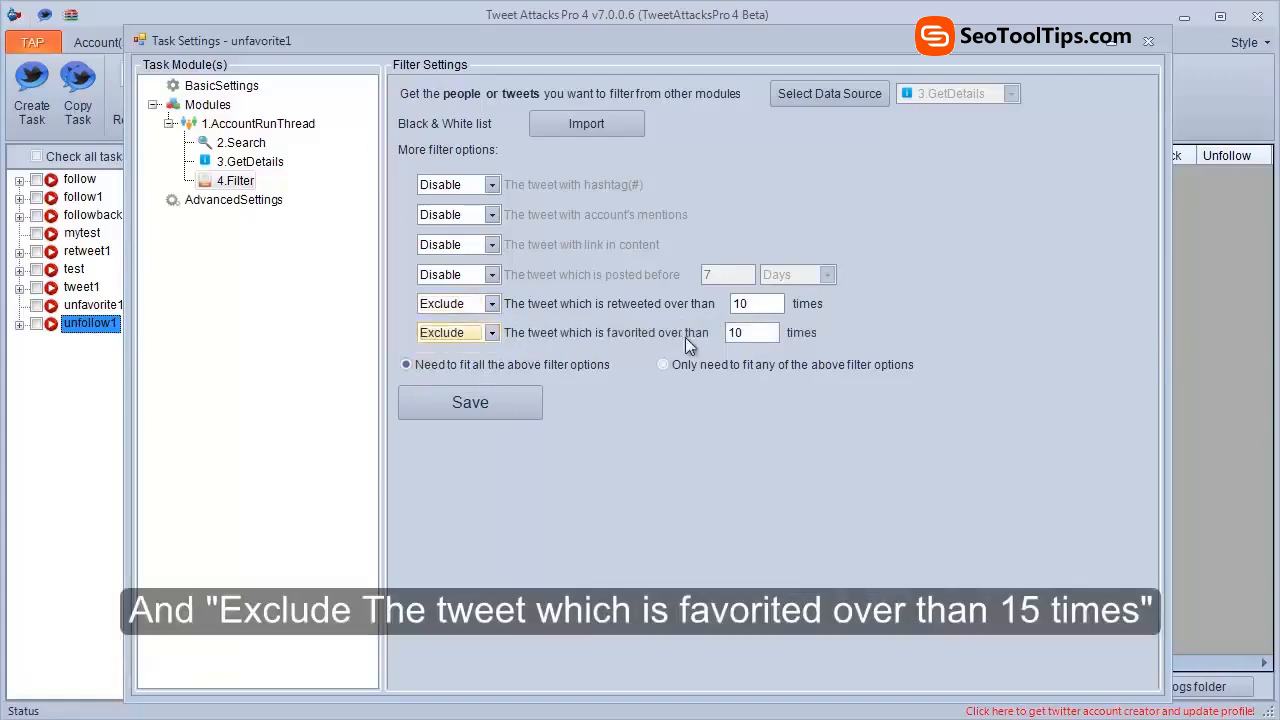
drag(735, 332, 743, 333)
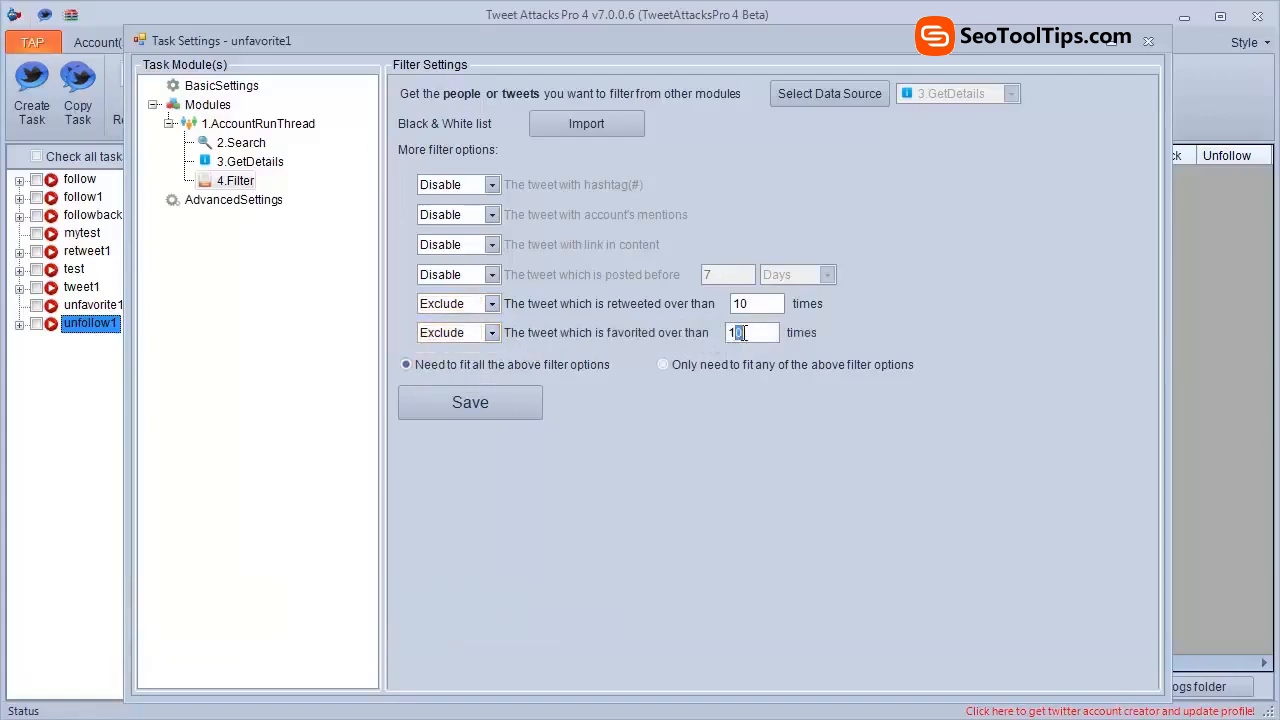
text(5)
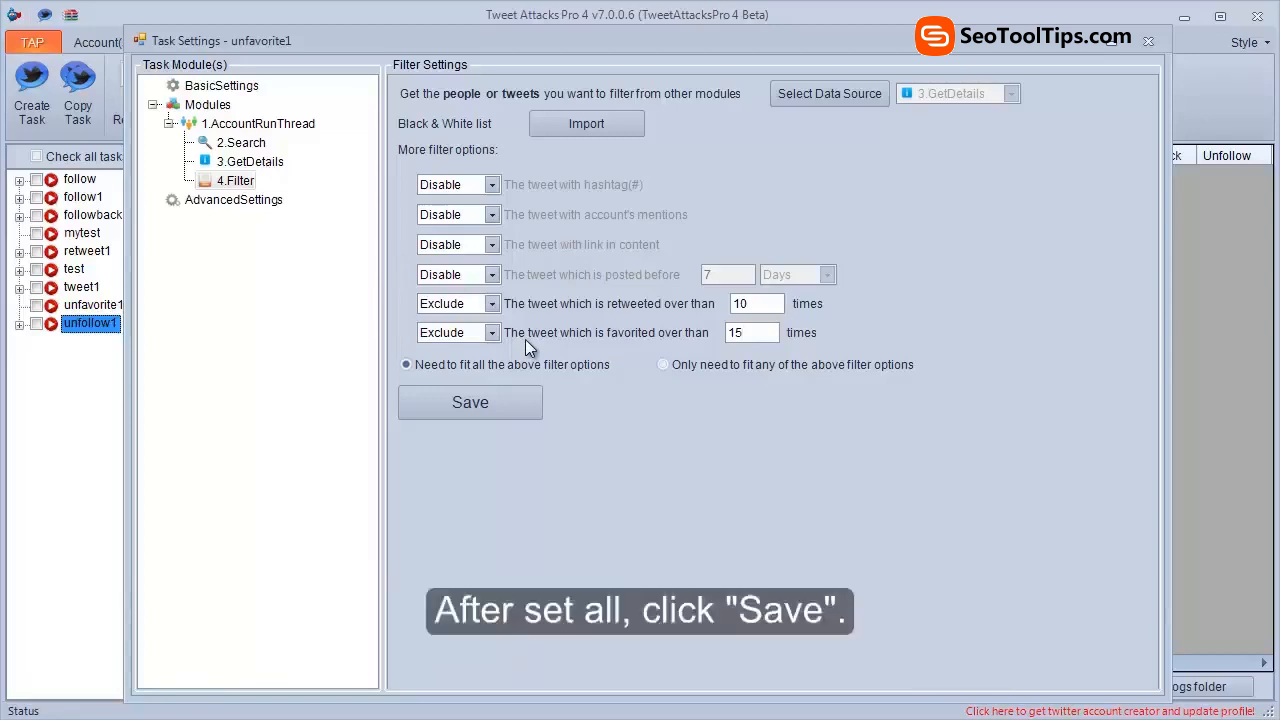
click(498, 392)
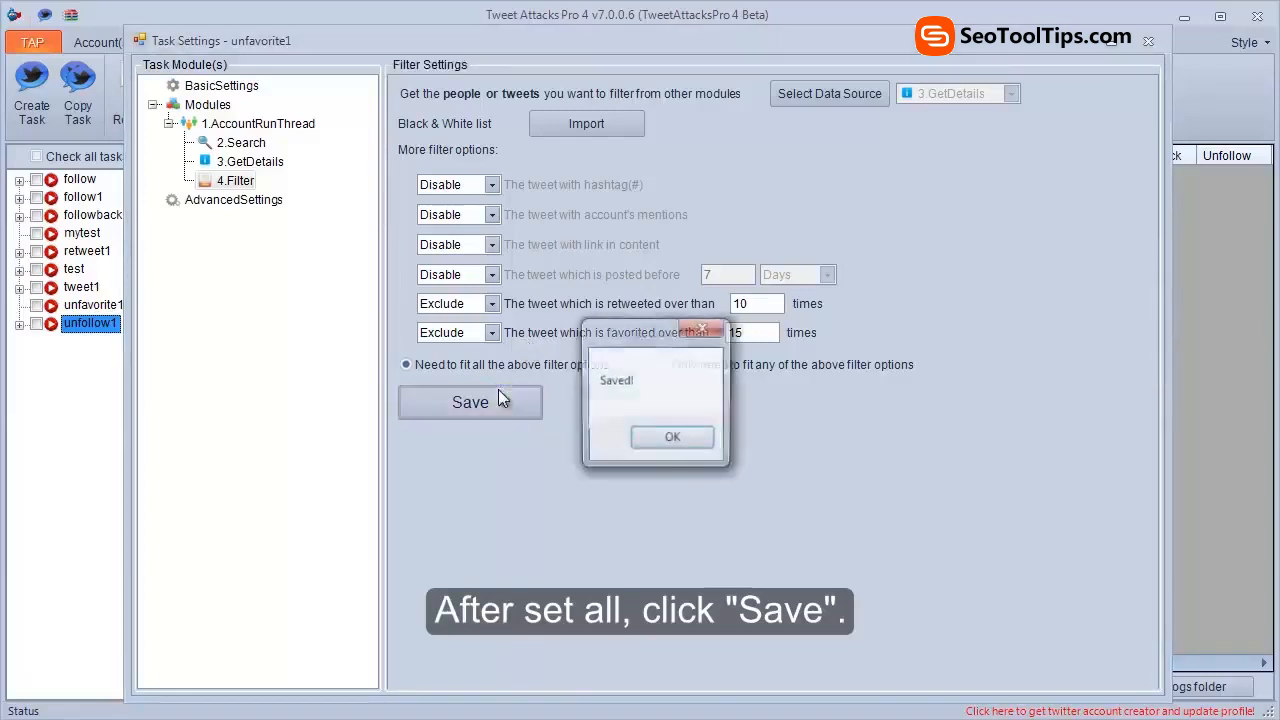
click(660, 438)
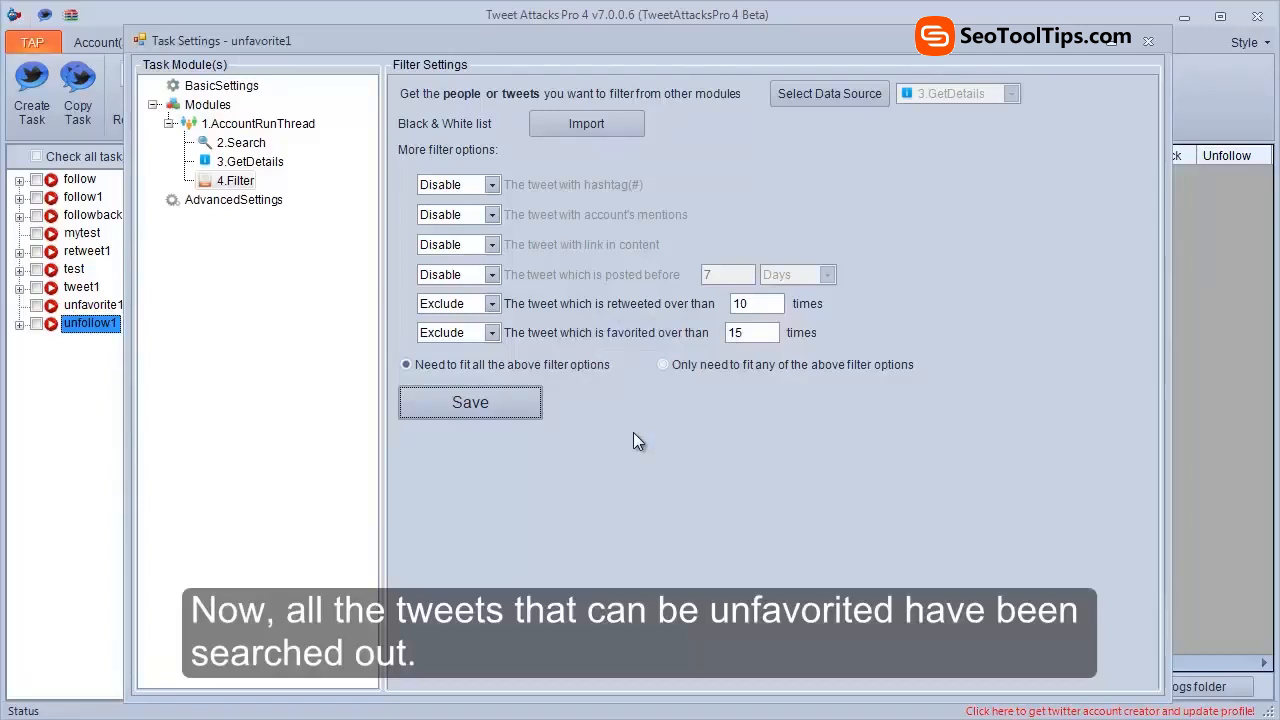
Step: Add an Unfavorite module under the AccountRunThread module of the unfavorite1 task
click(296, 131)
right_click(294, 129)
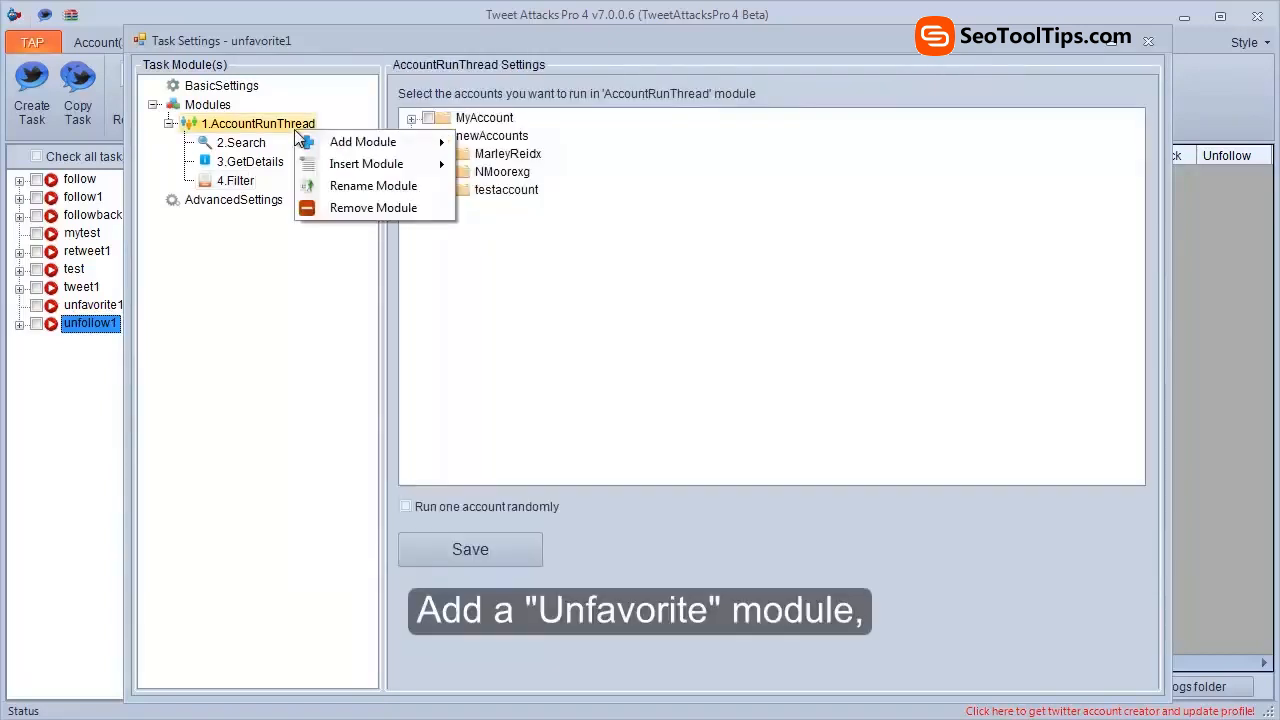
mouse_move(390, 144)
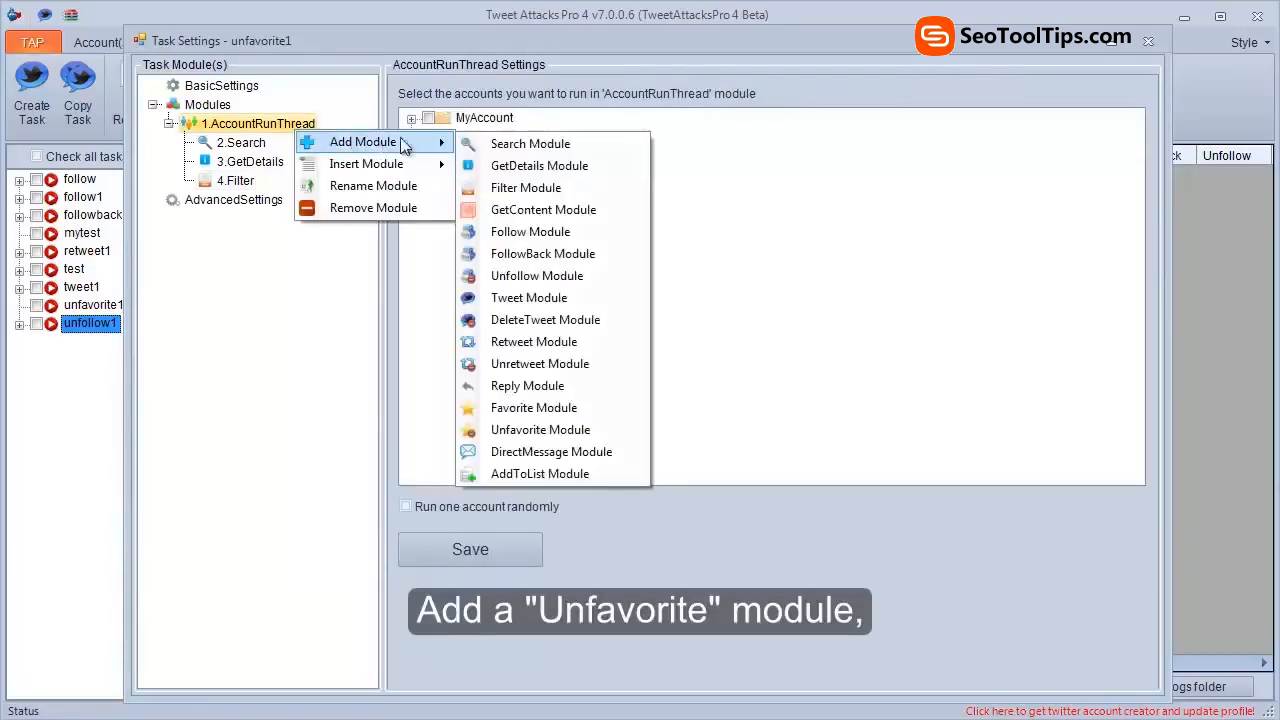
click(492, 430)
Step: Set the Filter module as the data source of the Unfavorite module
click(262, 203)
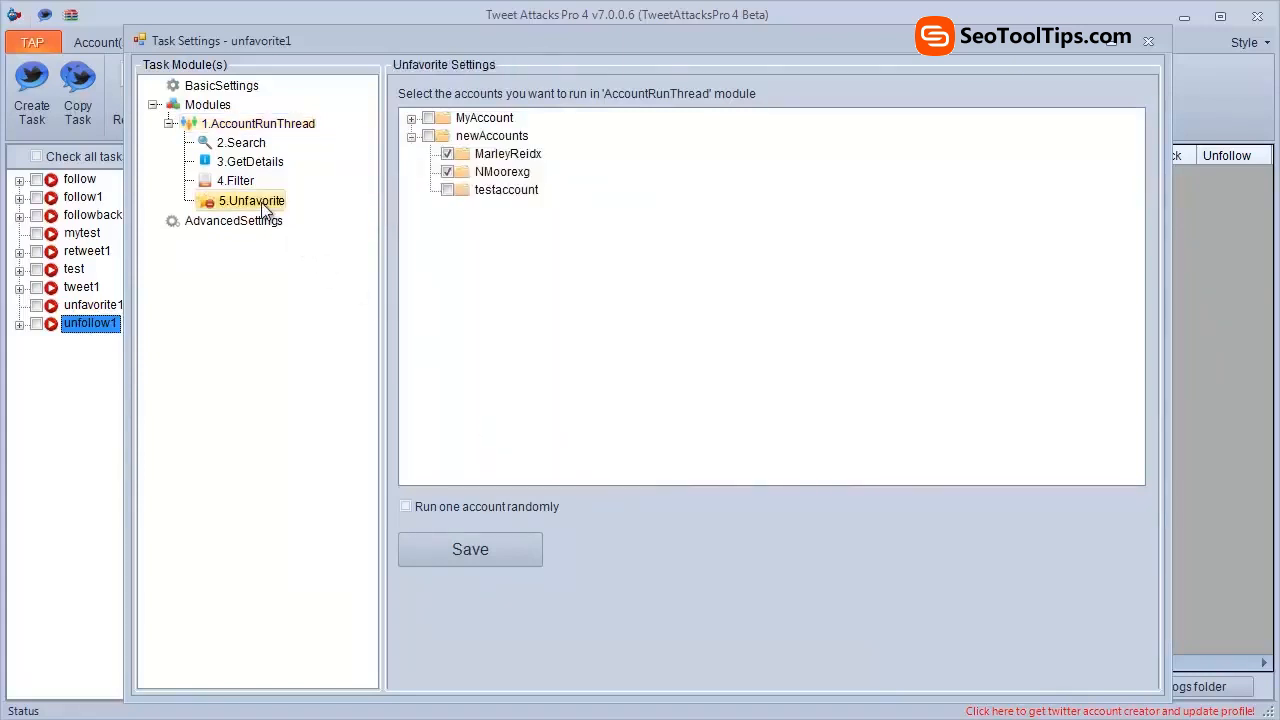
click(817, 97)
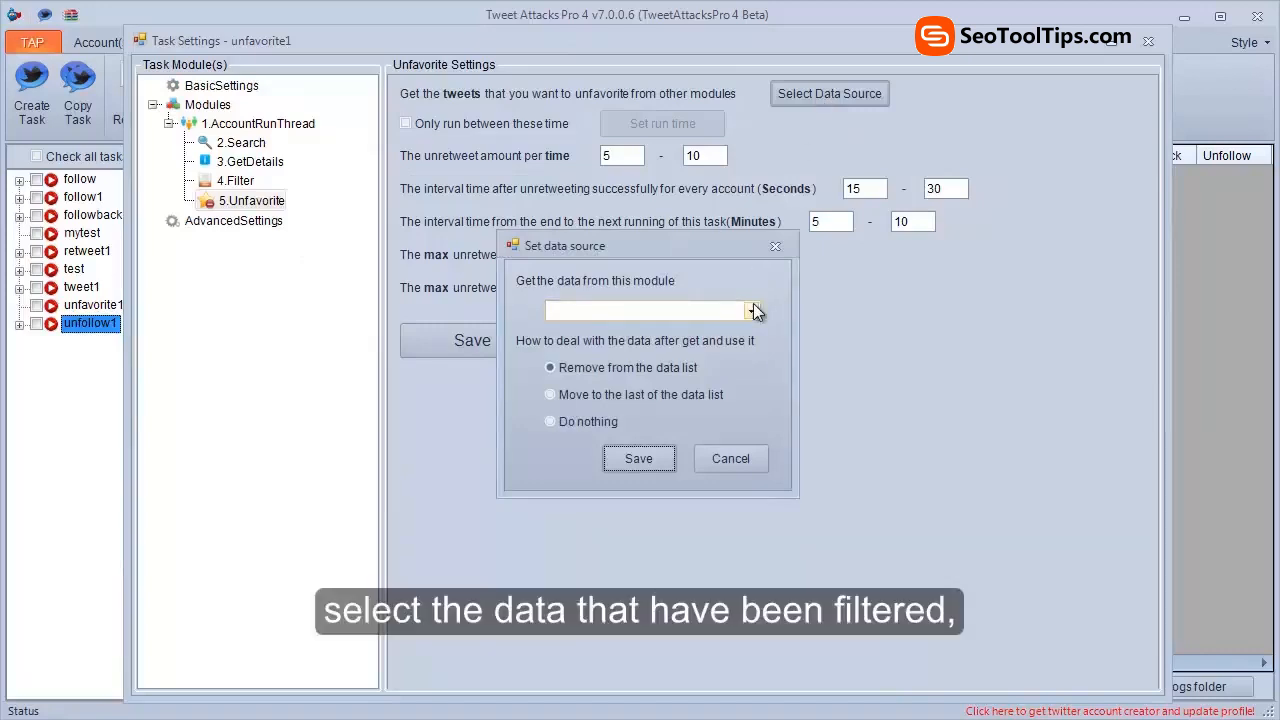
click(753, 311)
click(697, 360)
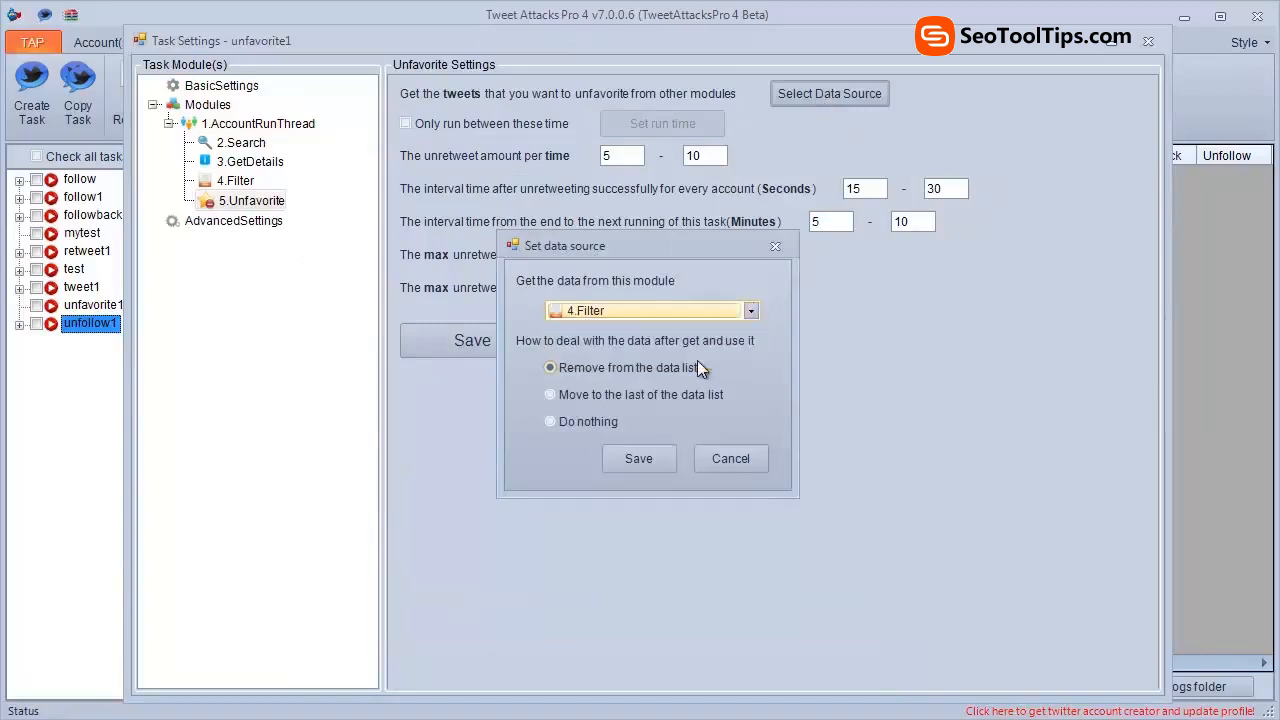
click(637, 458)
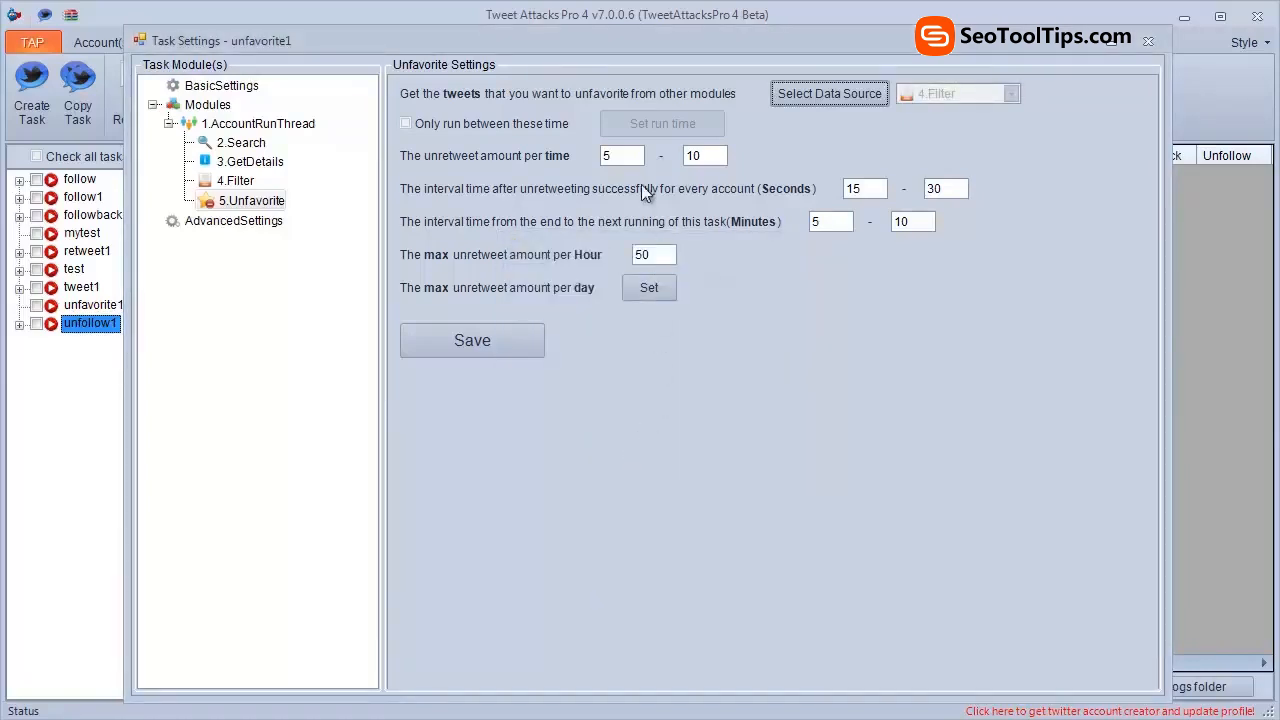
Step: Set the Unfavorite amount per time to 4 - 5 and the per-account interval to 35 - 50 seconds, save, and close the task settings
drag(626, 160, 601, 167)
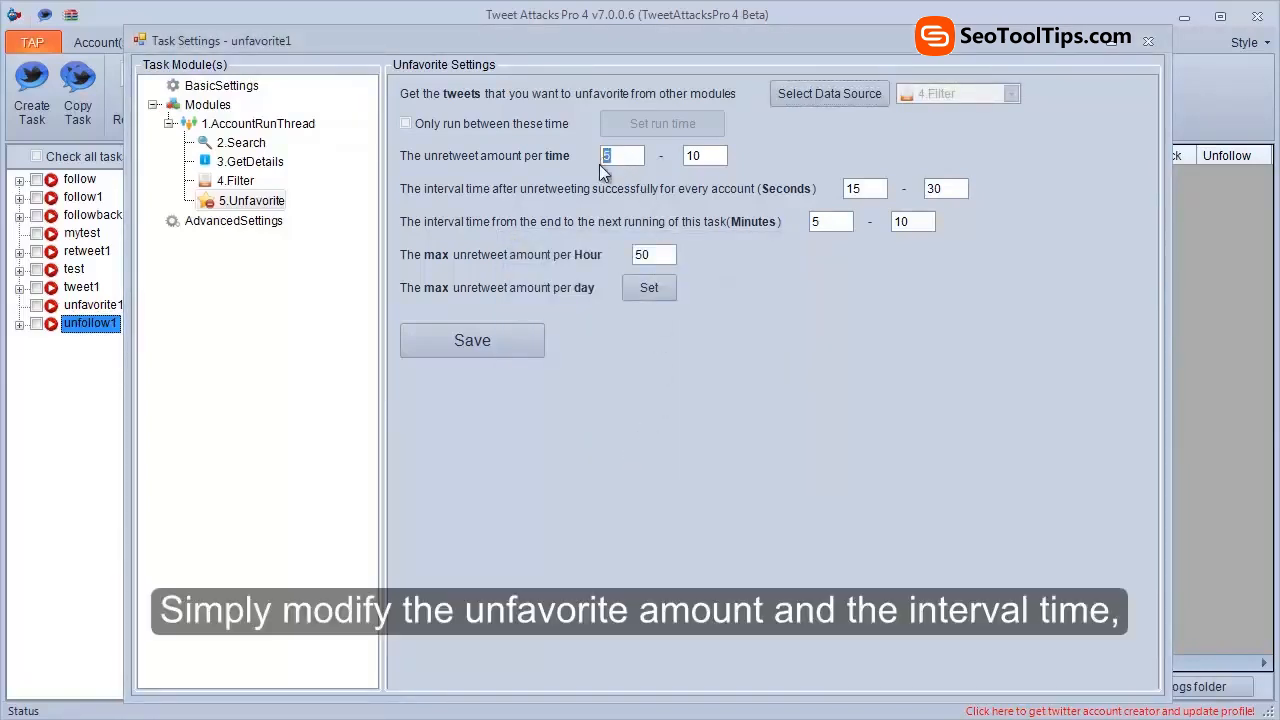
text(4)
drag(716, 158, 682, 162)
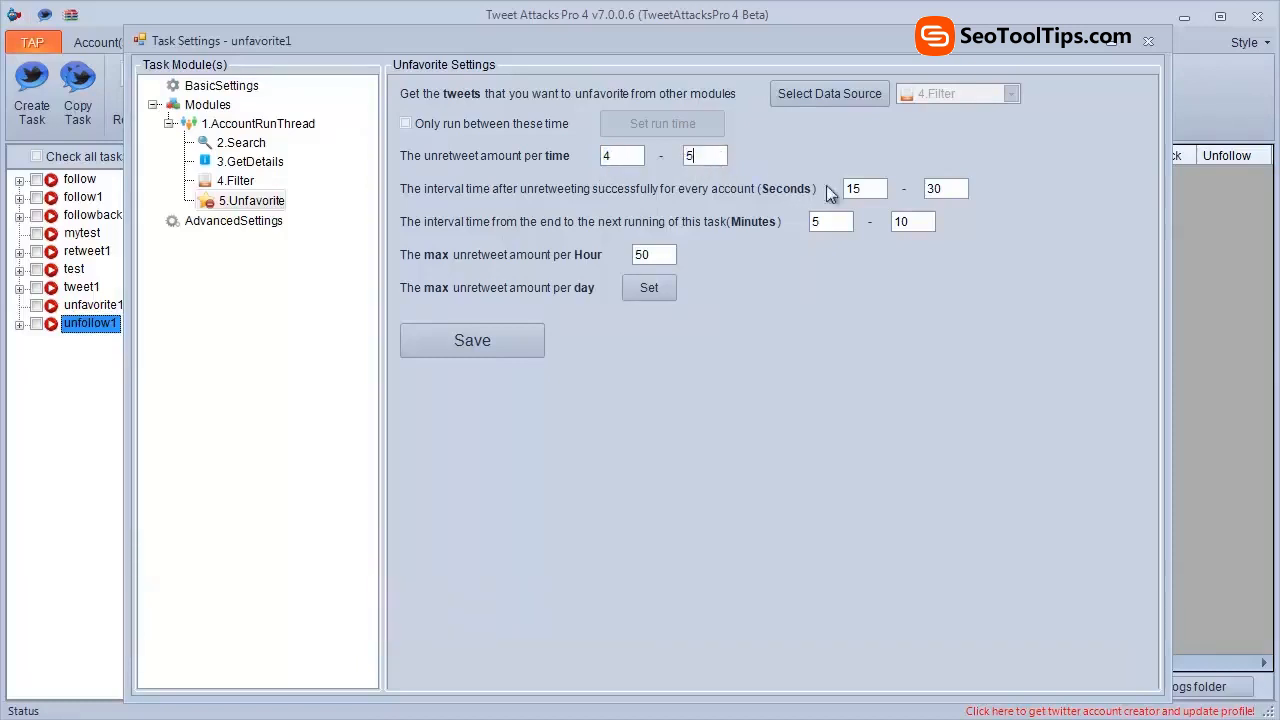
drag(857, 189, 843, 191)
text(3)
click(933, 188)
drag(933, 188, 927, 188)
click(511, 340)
click(657, 440)
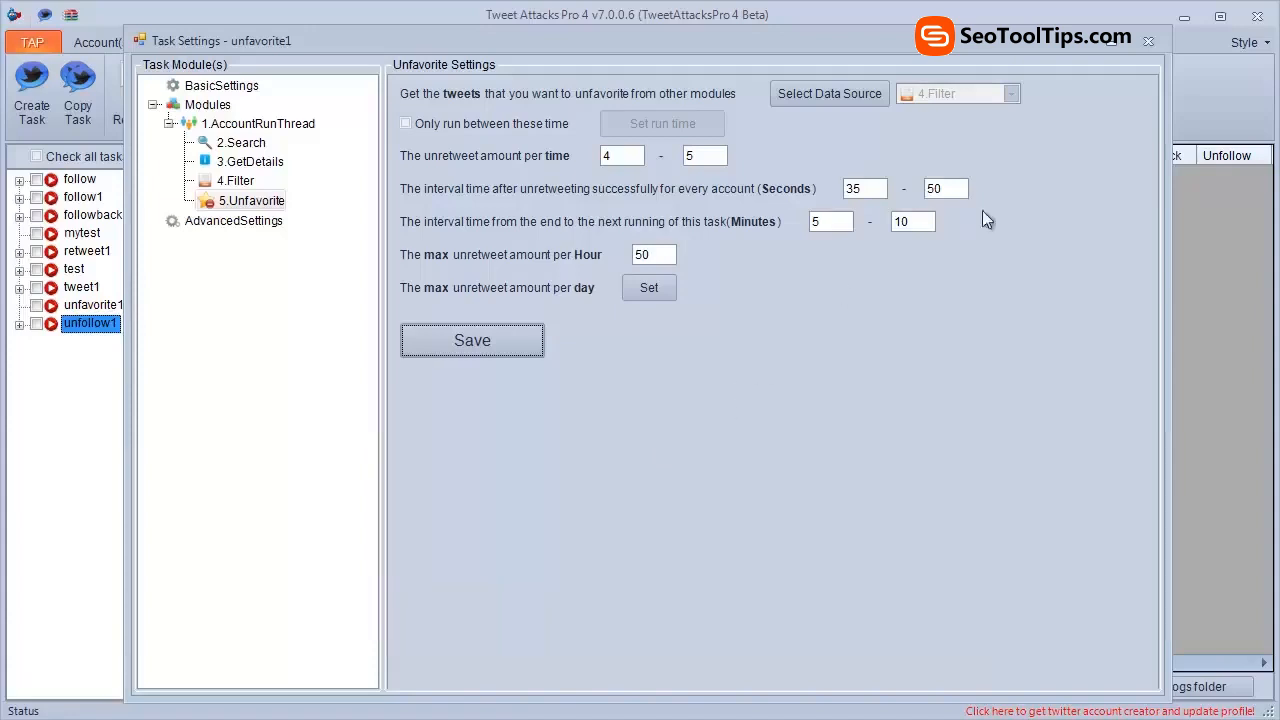
click(1148, 42)
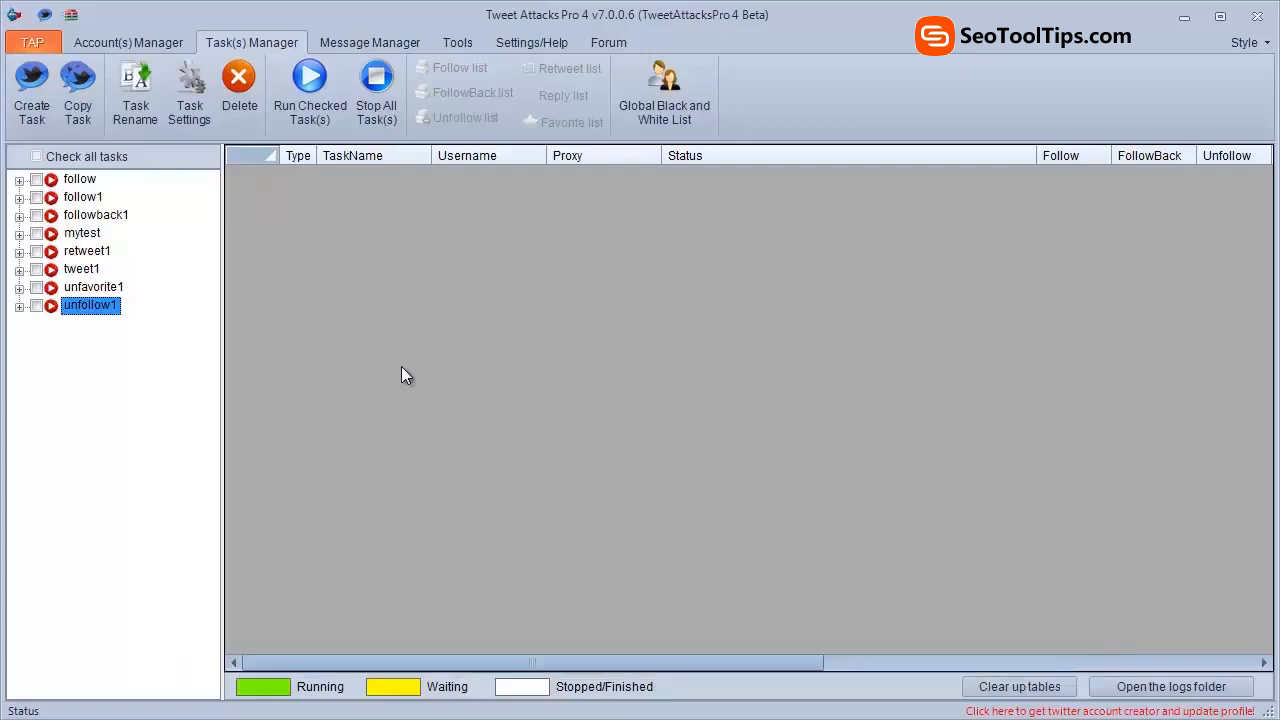
Step: Open the mytest task settings and examine the Search people to follow module and the Follow, FollowBack and Unfollow modules in group 2
click(99, 236)
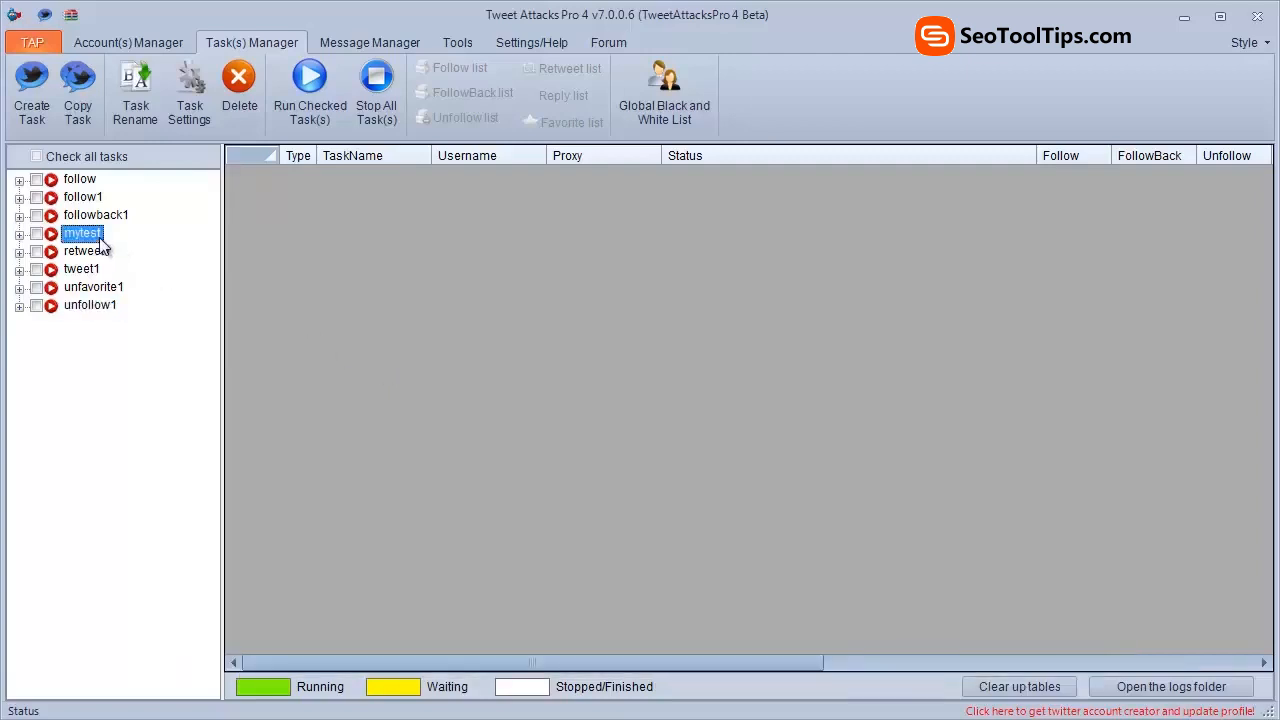
click(183, 115)
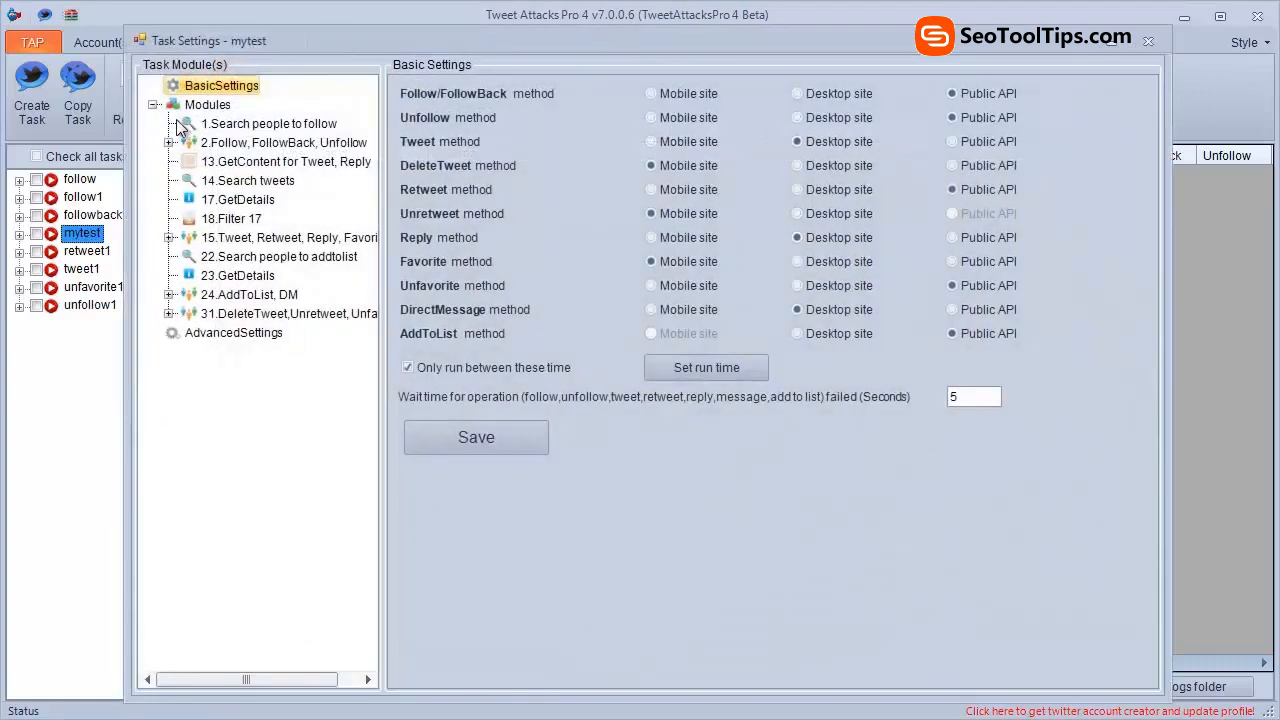
drag(202, 671, 231, 674)
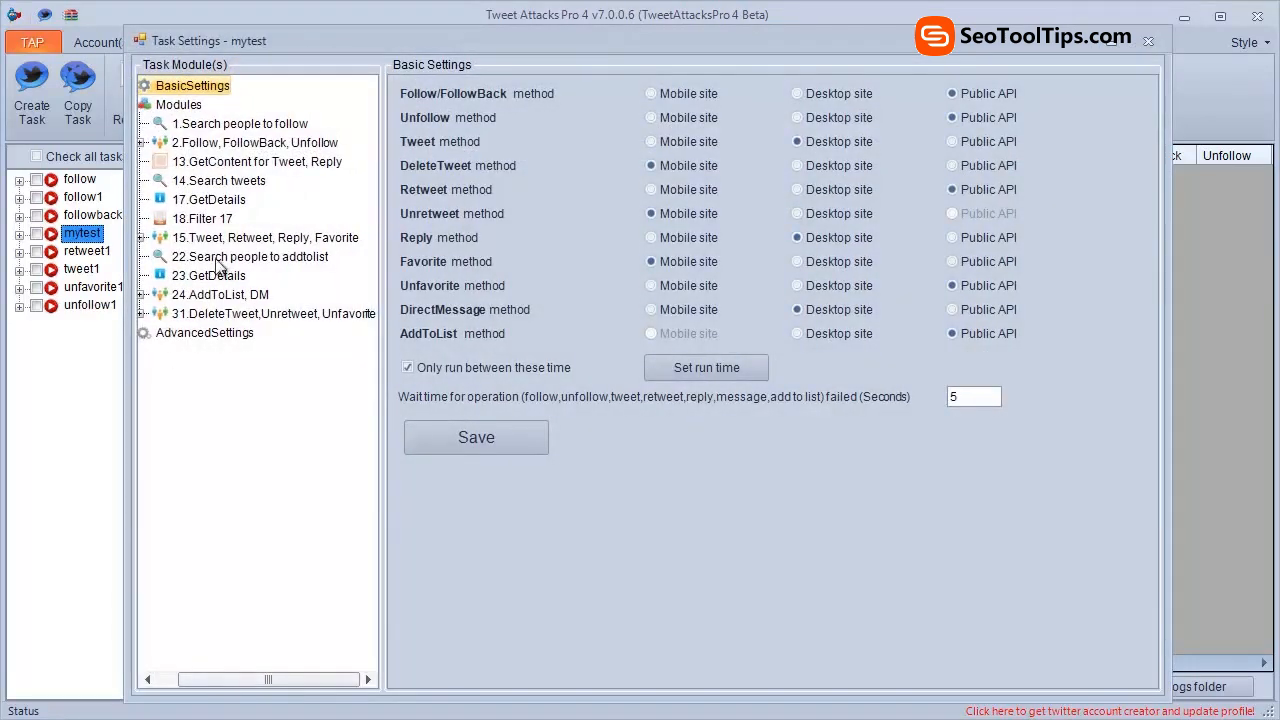
click(210, 127)
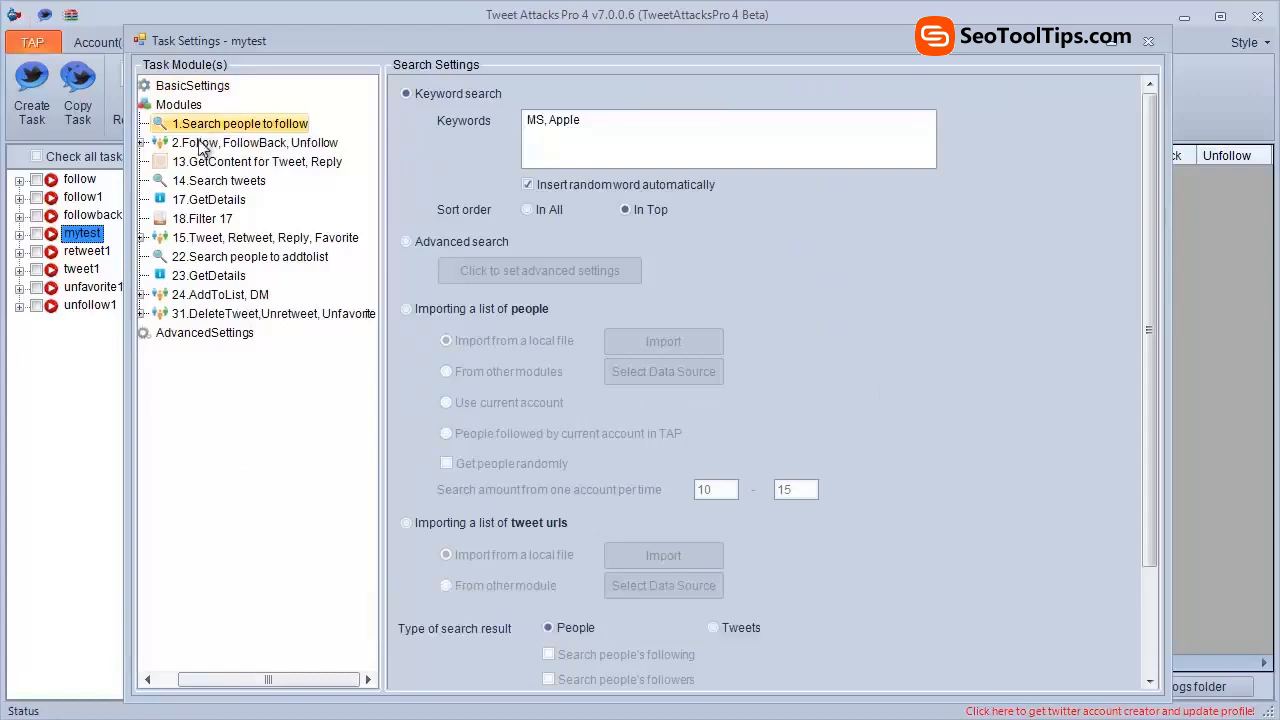
click(142, 143)
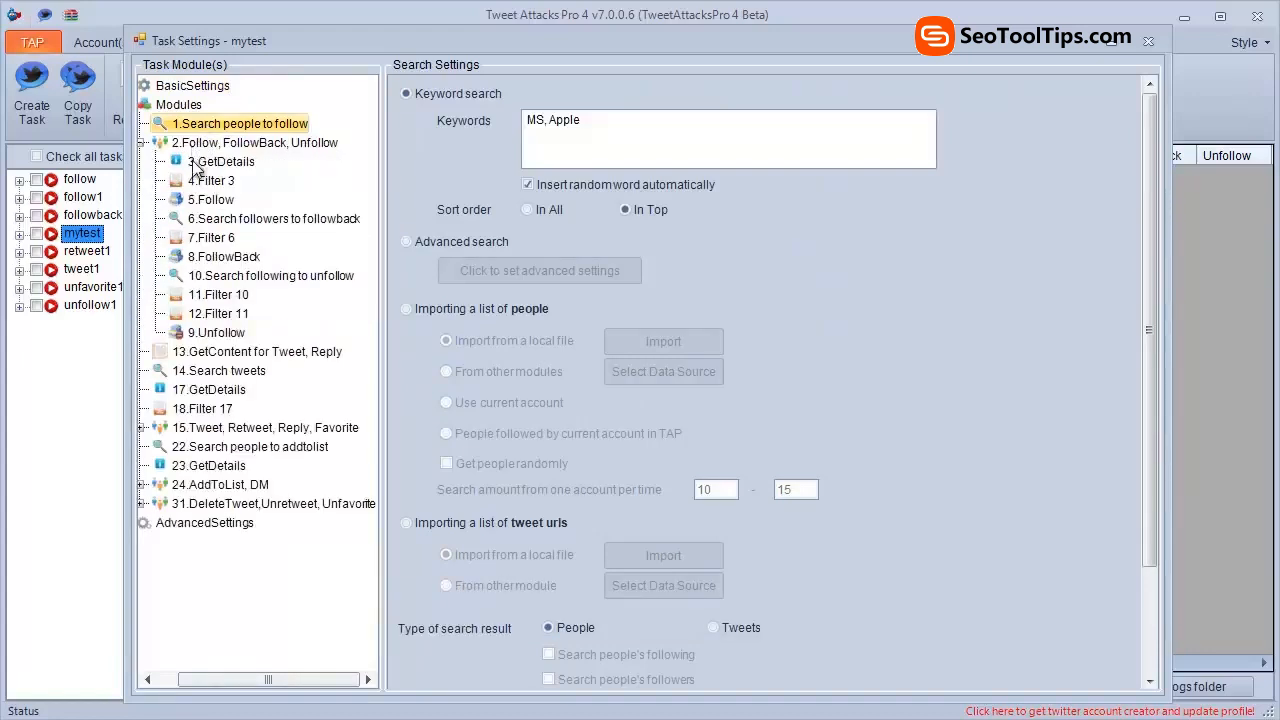
click(210, 200)
click(210, 256)
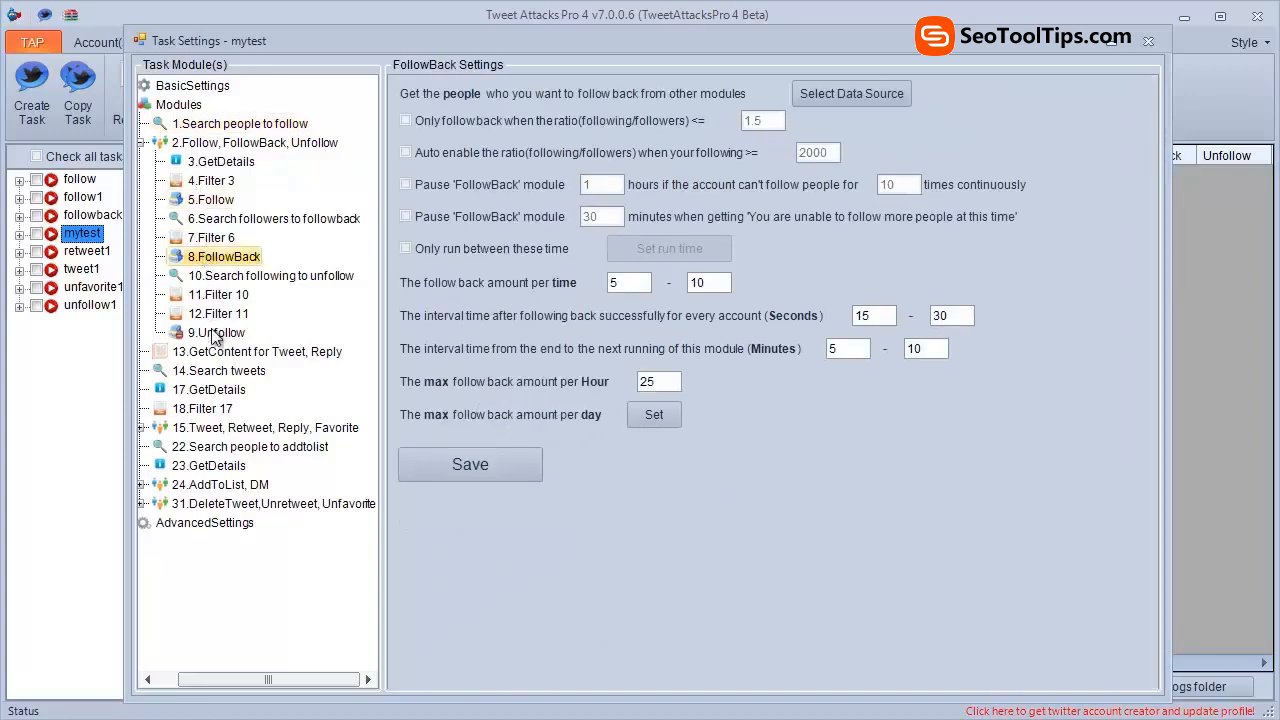
click(215, 333)
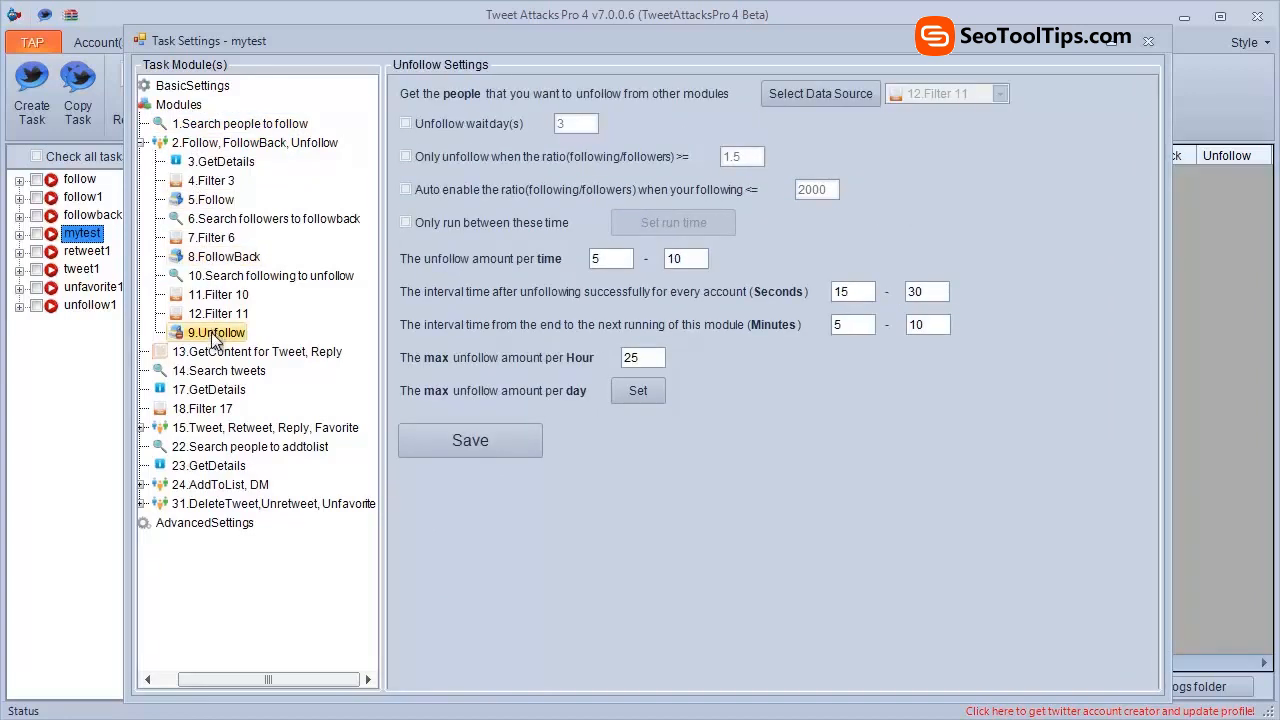
Step: Examine the modules in the Tweet, Retweet, Reply, Favorite group and the AddToList, DM group, including the Retweet, Favorite and DirectMessage settings
click(152, 430)
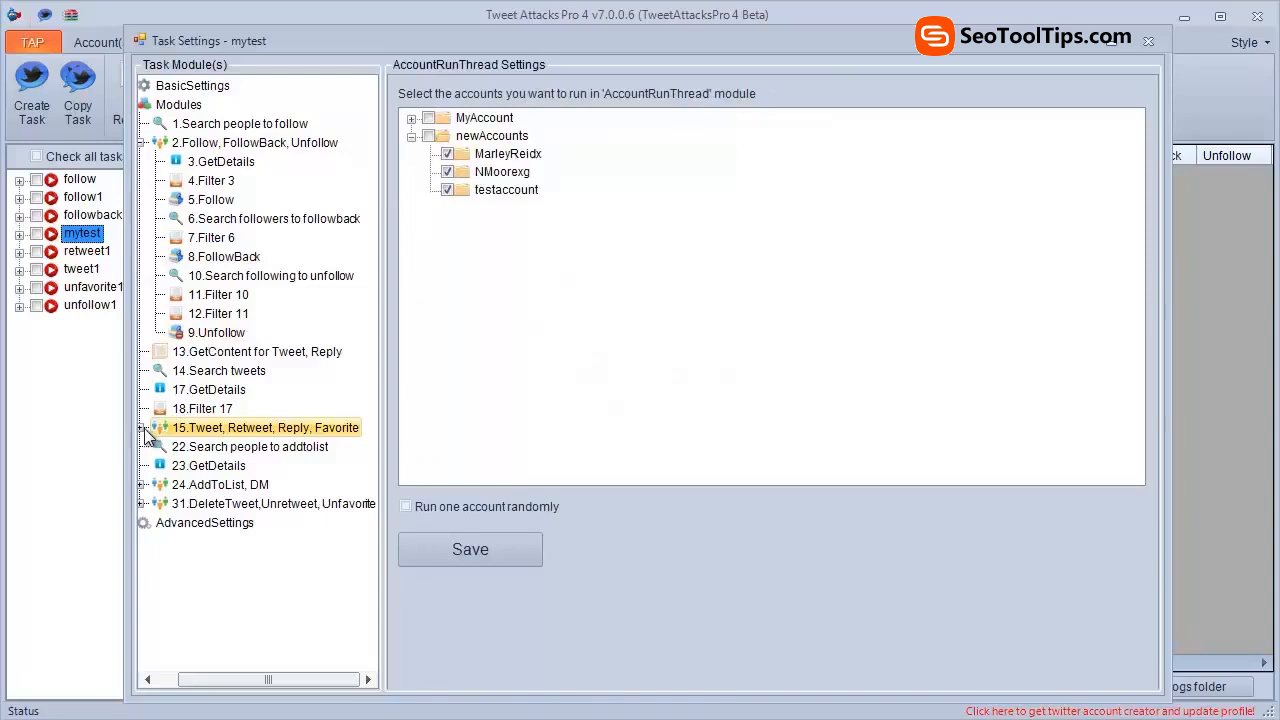
click(142, 428)
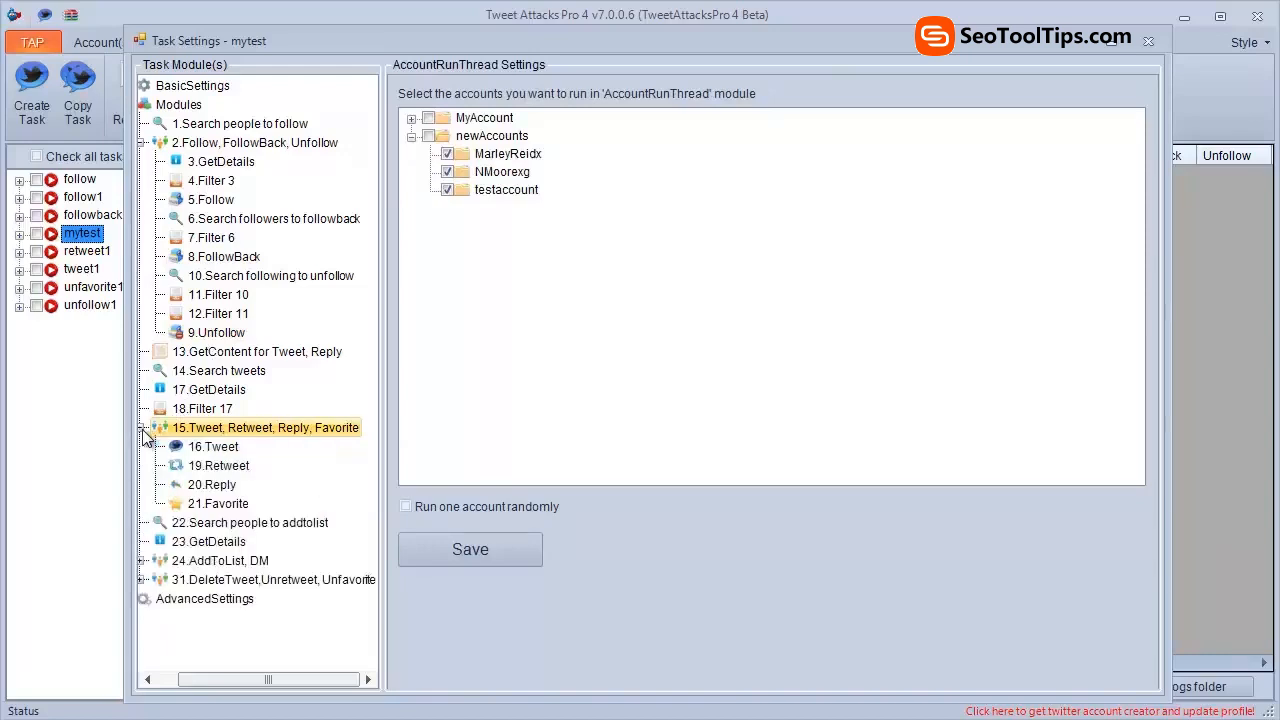
click(204, 466)
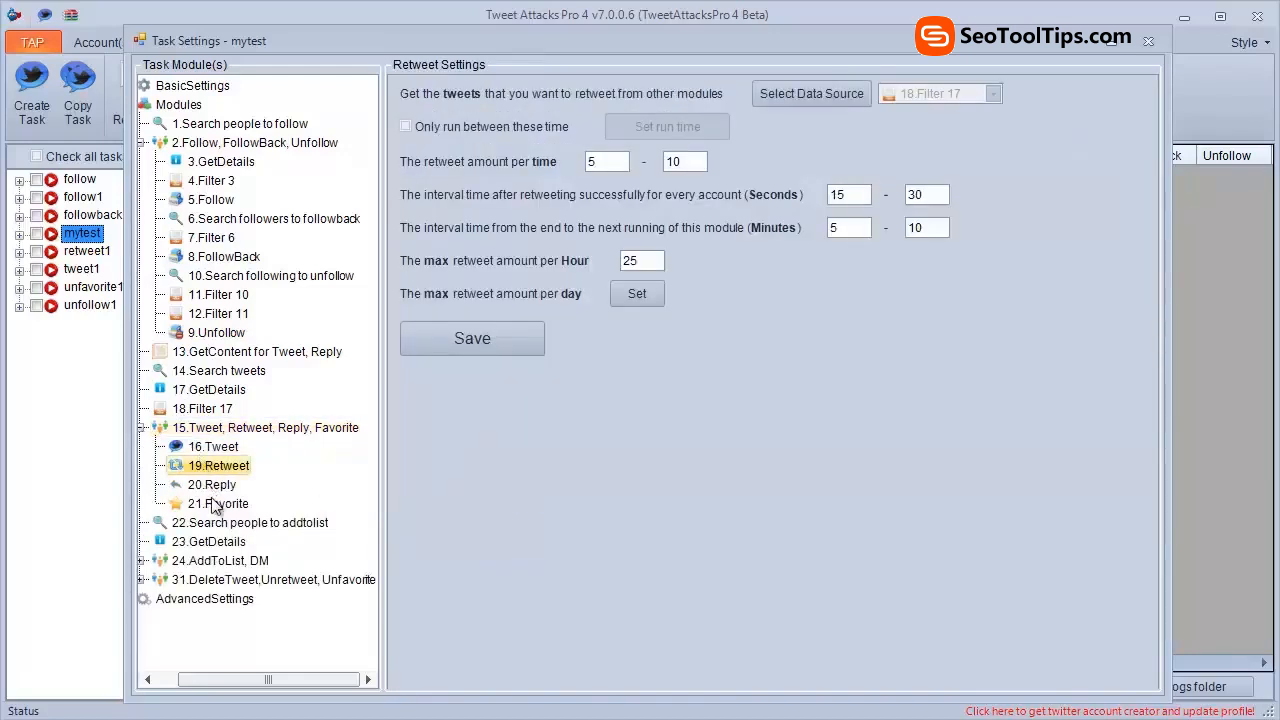
click(214, 504)
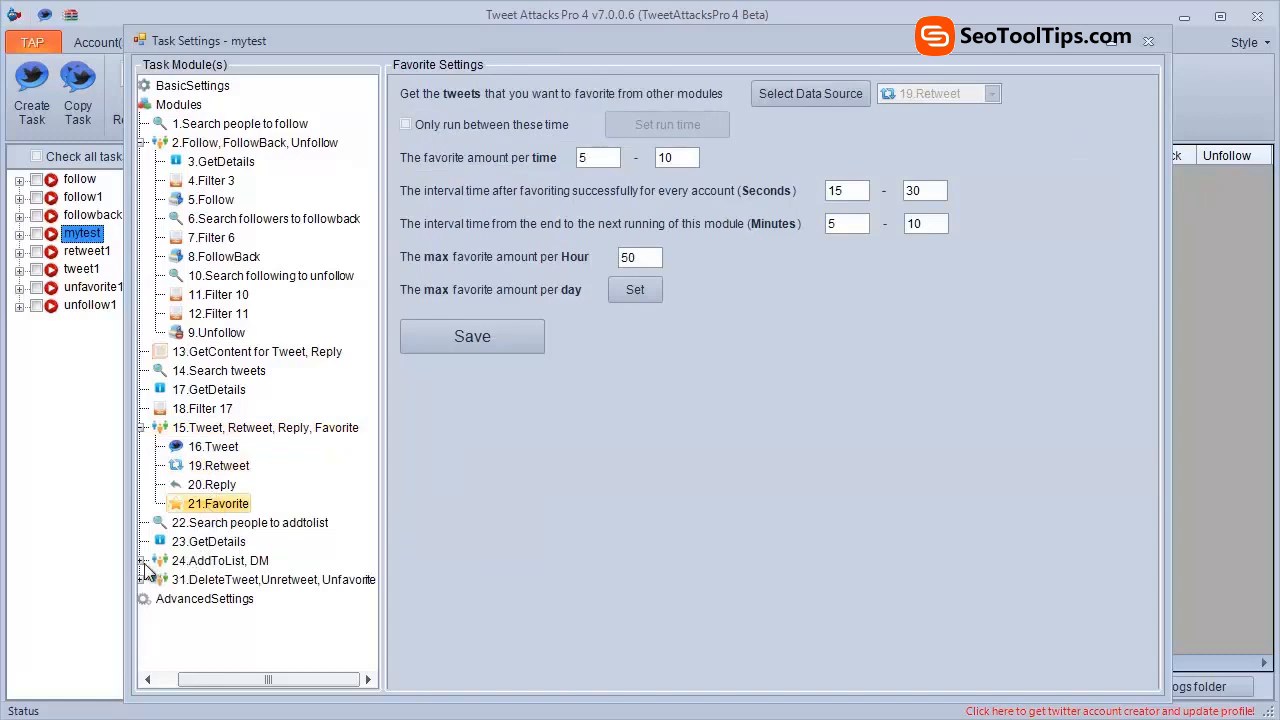
click(143, 561)
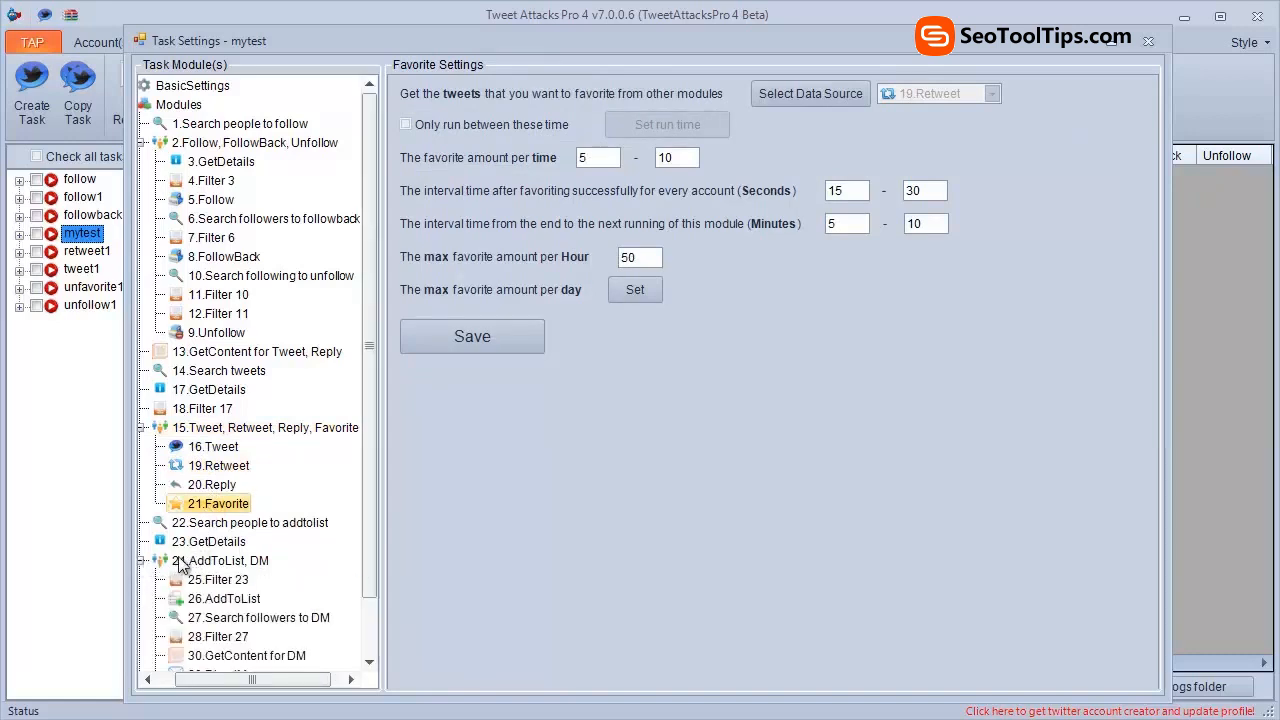
scroll(181, 565, down, 2)
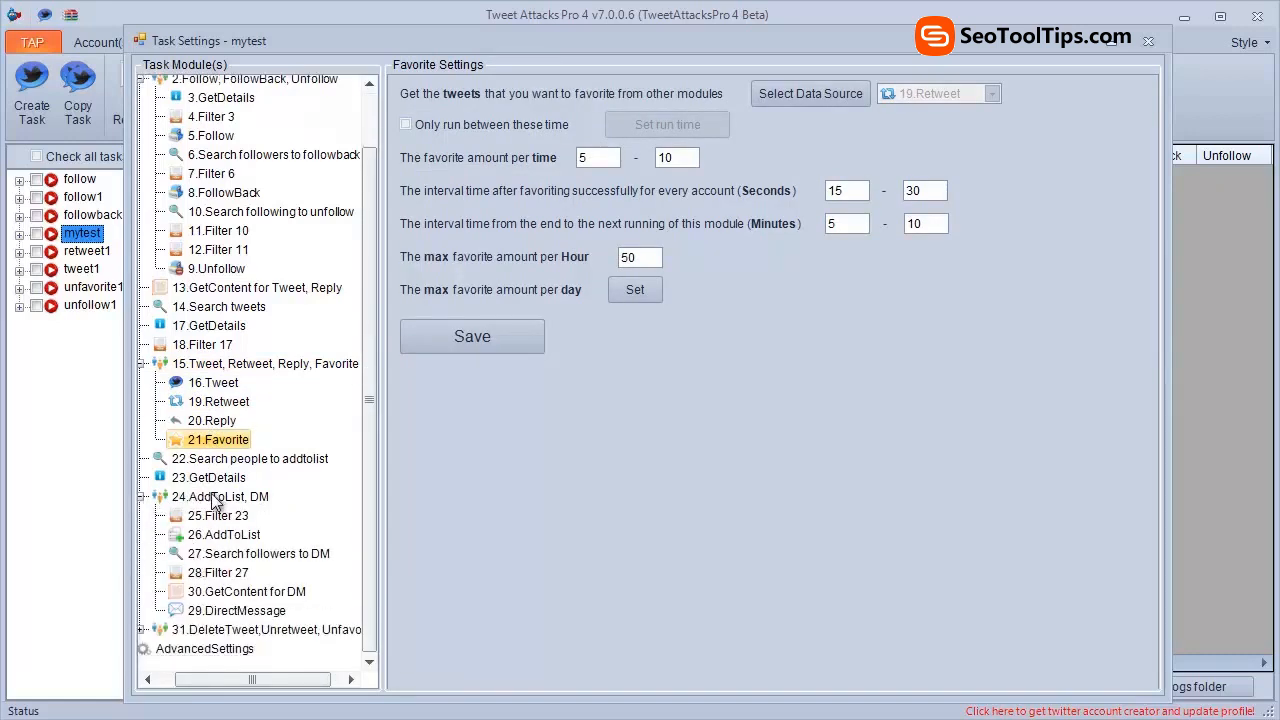
click(214, 498)
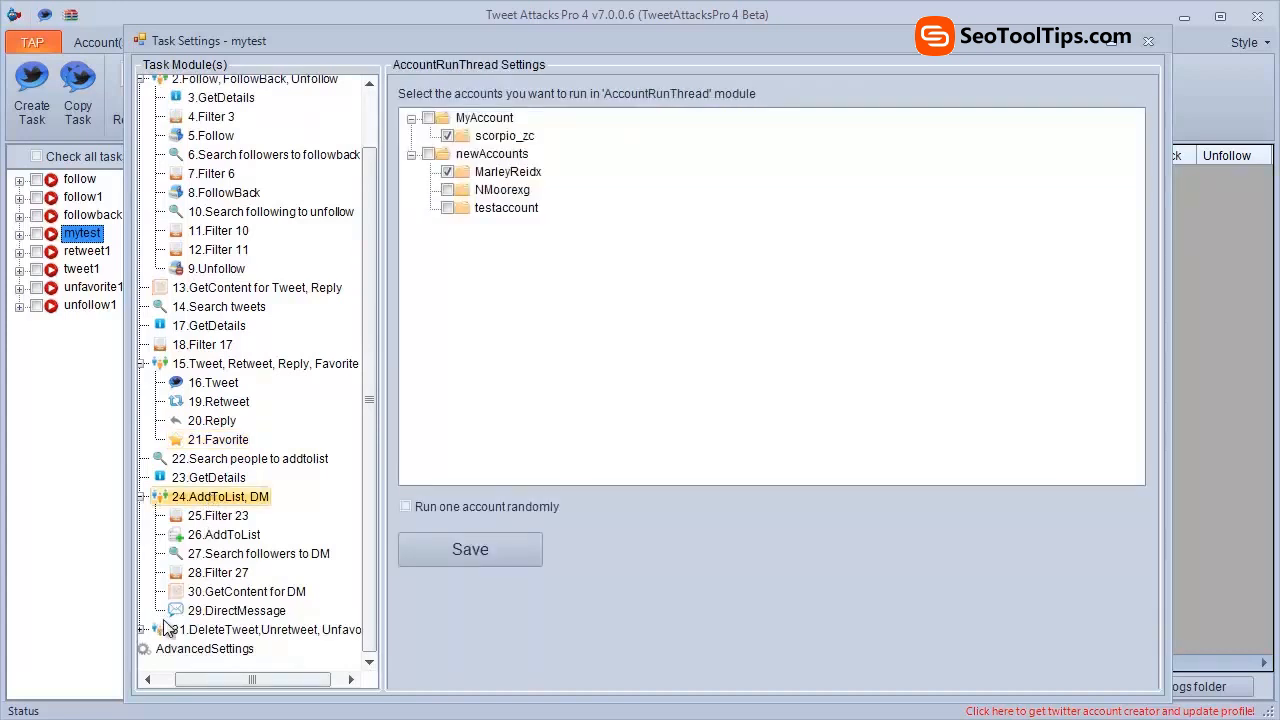
click(211, 612)
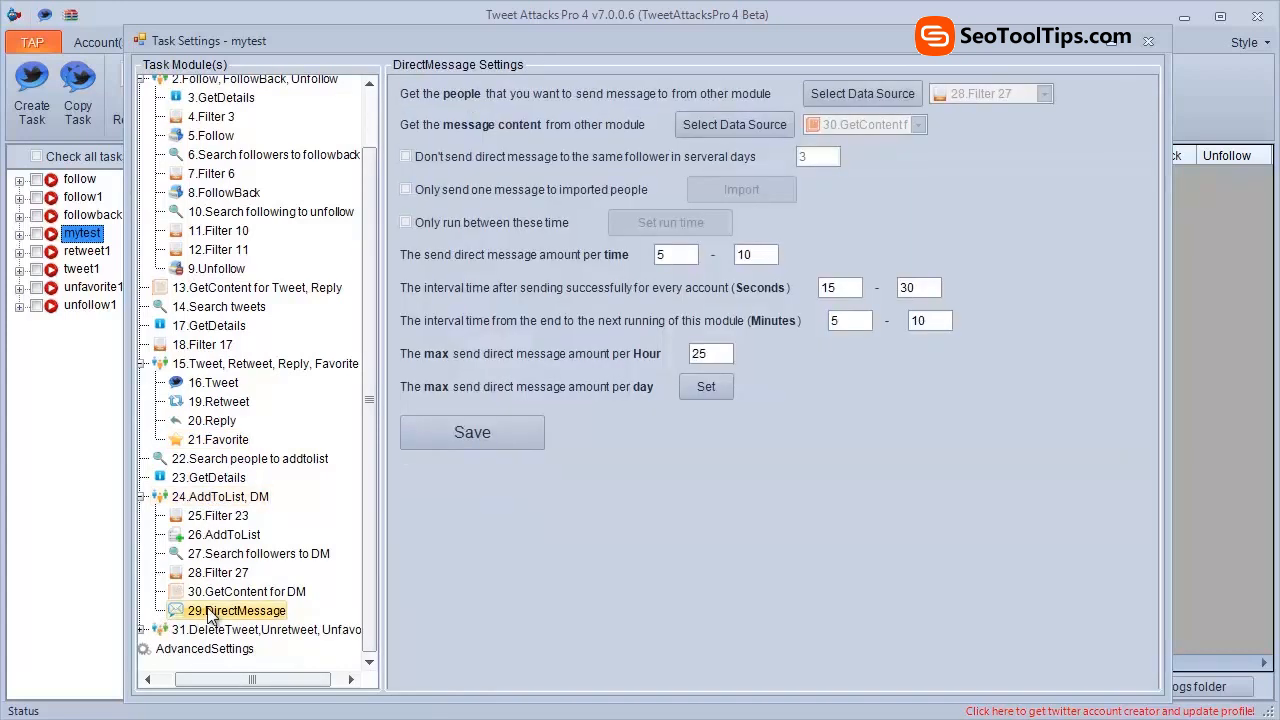
Step: Expand the DeleteTweet, Unretweet, Unfavorite group and examine its account selection and module order
click(142, 629)
scroll(188, 620, down, 3)
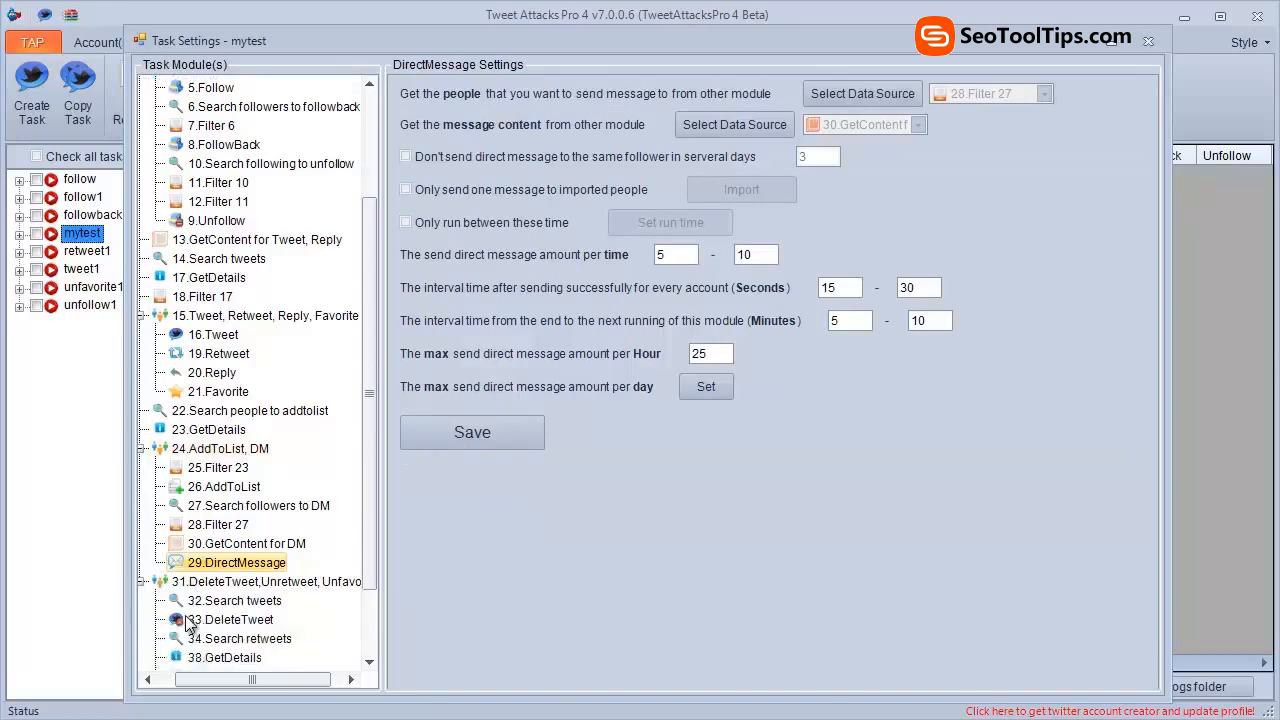
click(226, 488)
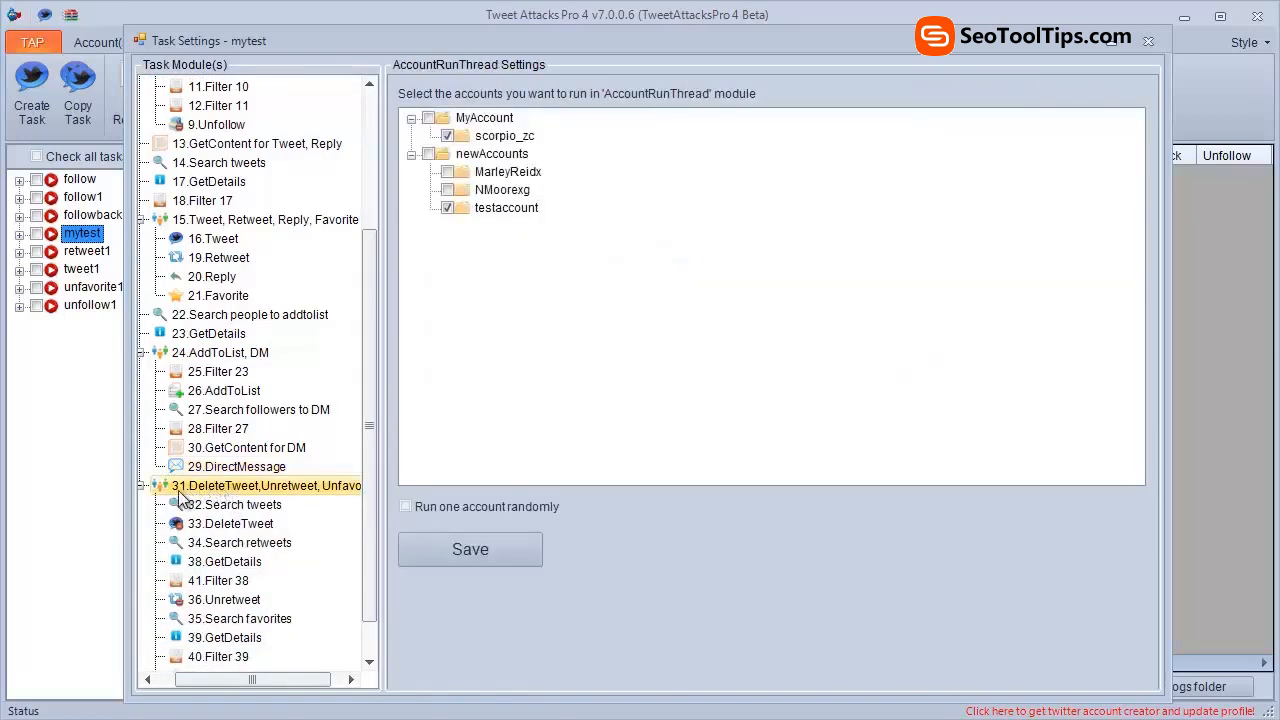
scroll(172, 508, down, 1)
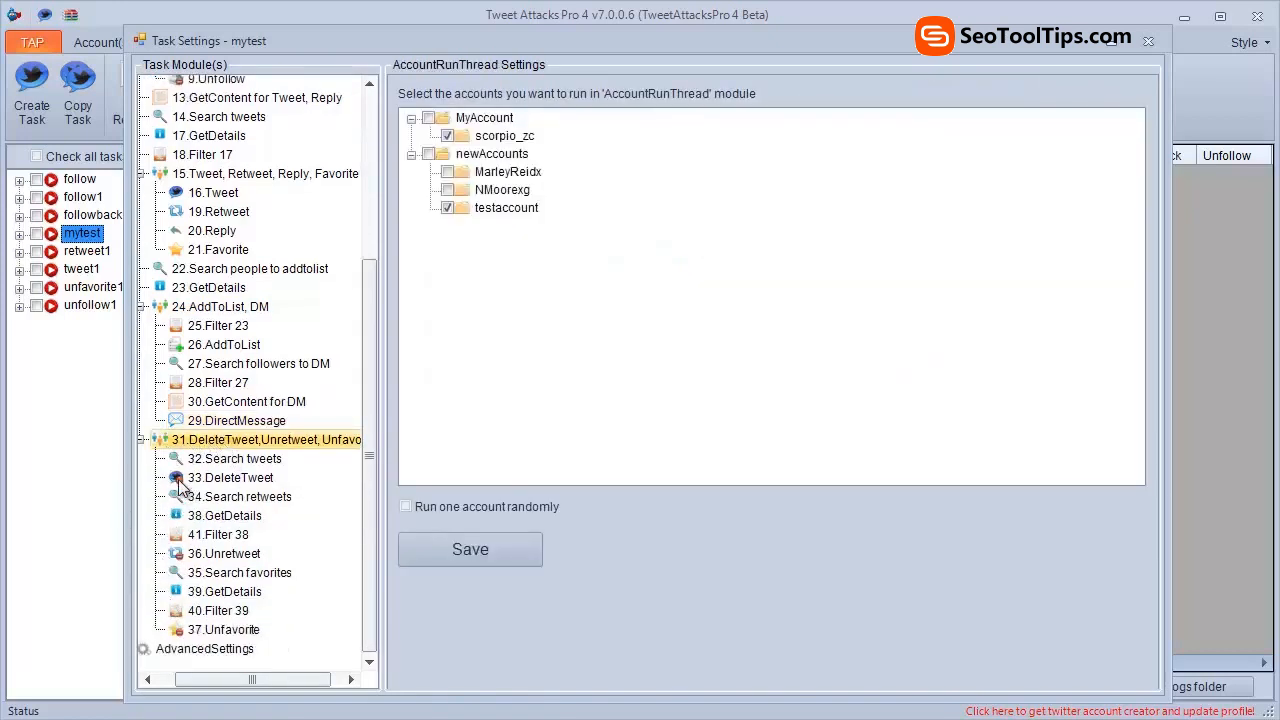
scroll(181, 487, up, 5)
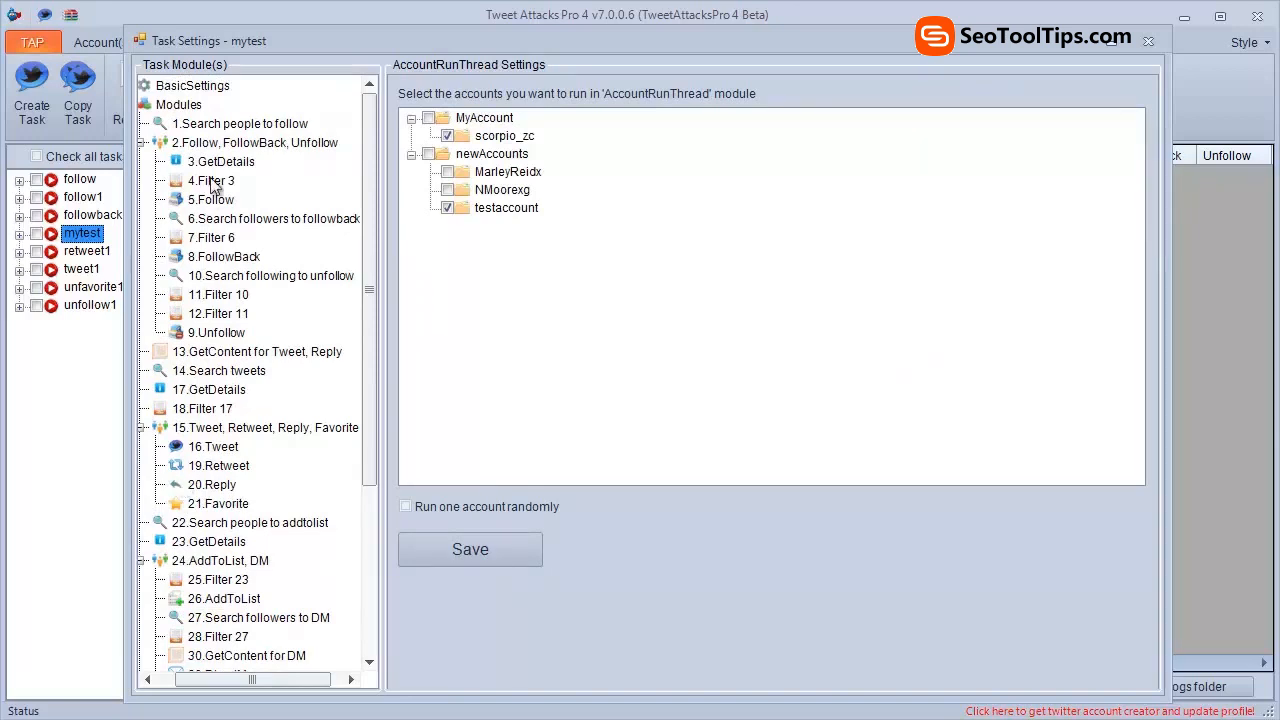
Step: Compare the settings of the Search people to follow, 3.GetDetails and Search followers to followback modules, including the follower search through the API
click(238, 125)
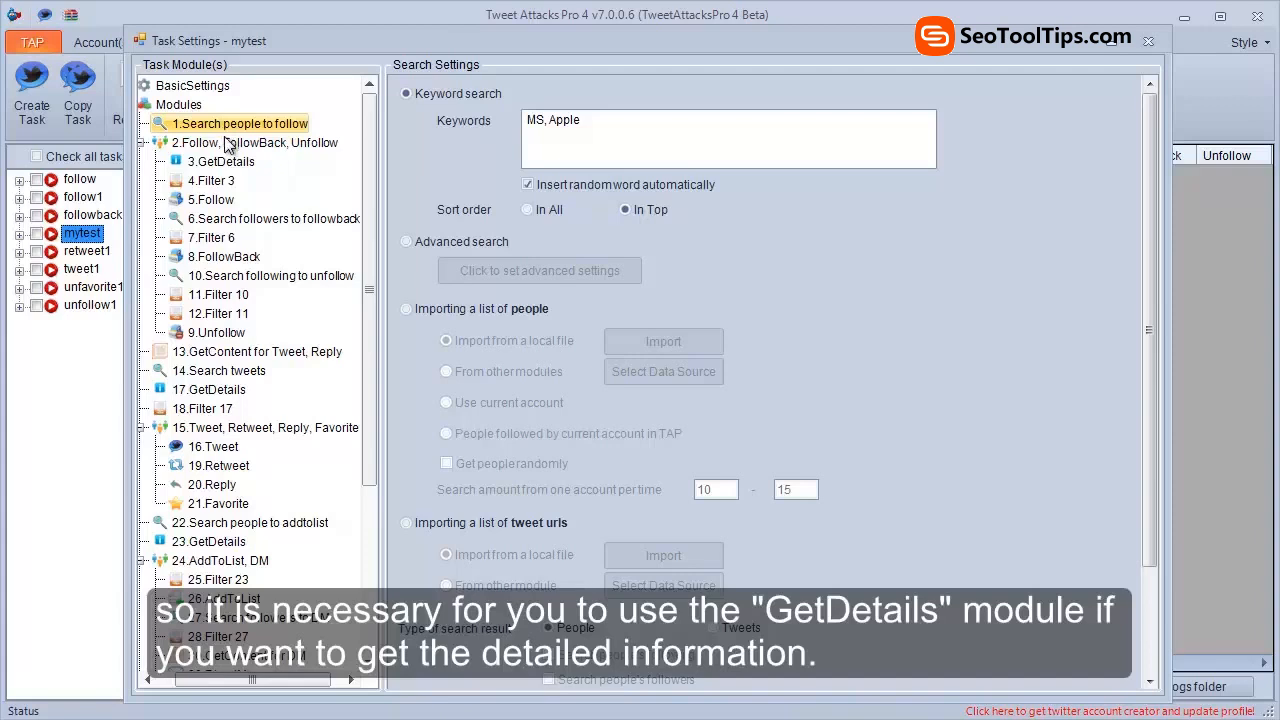
click(226, 163)
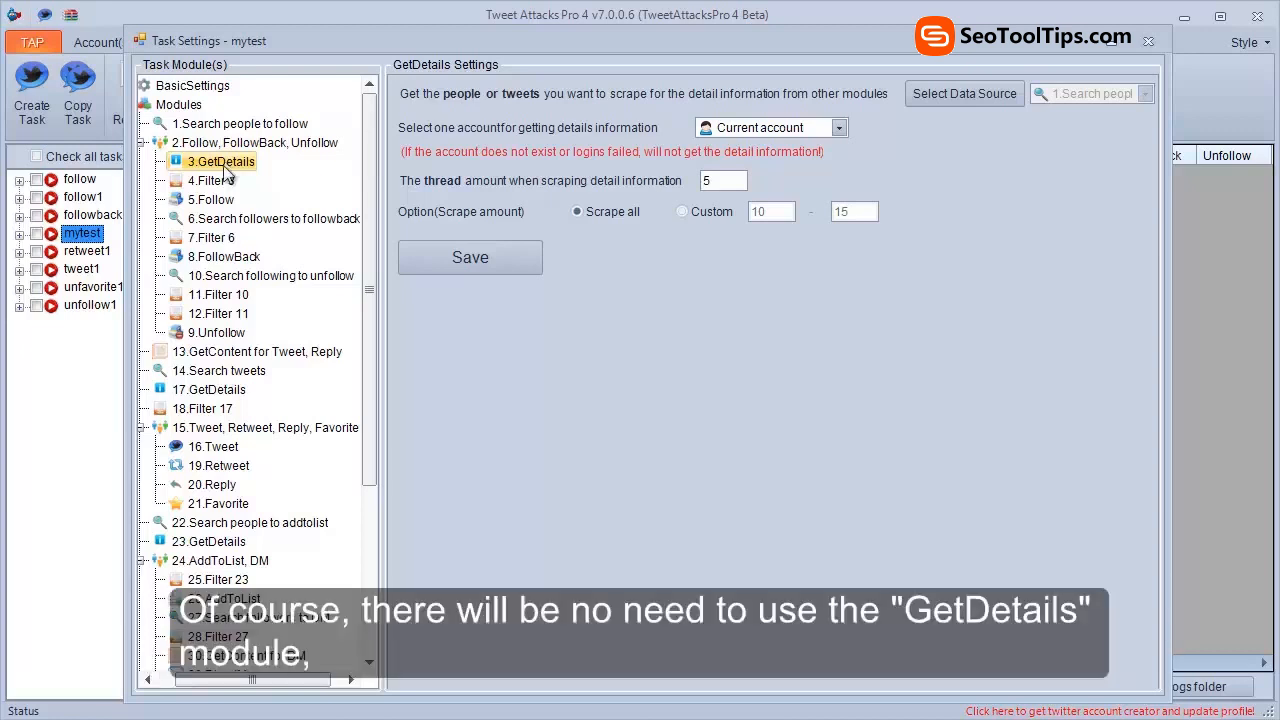
click(208, 221)
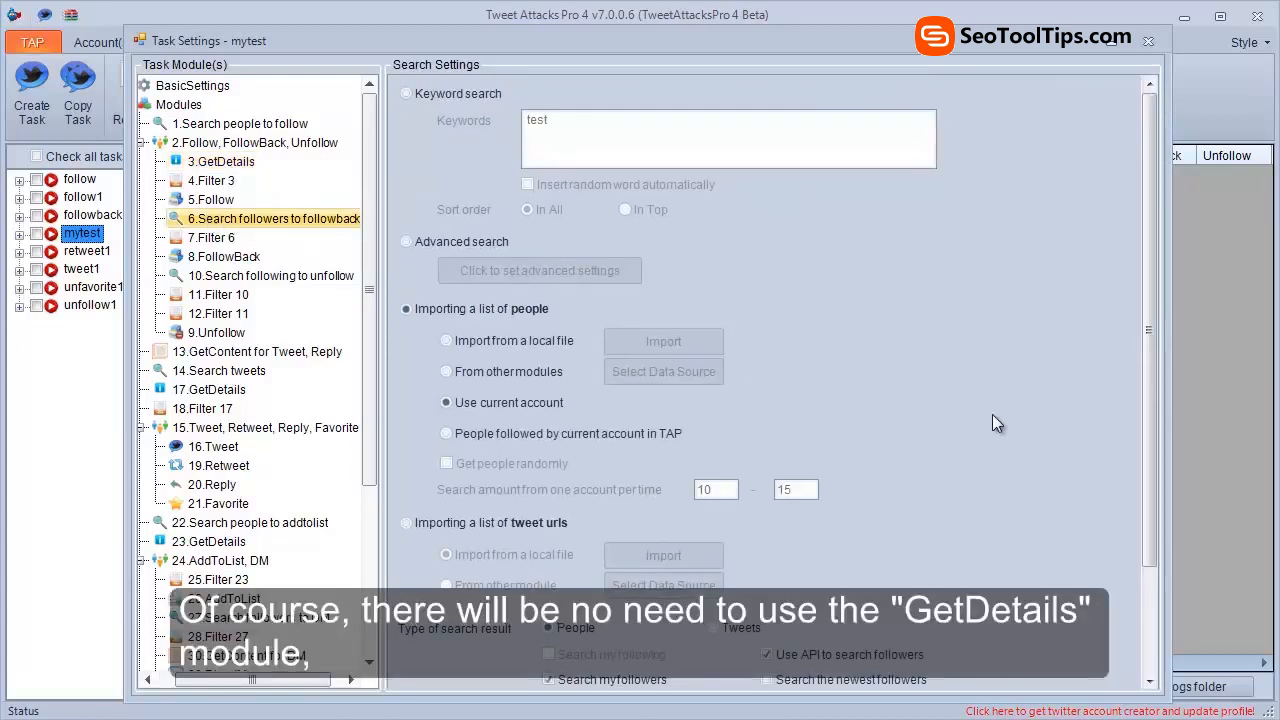
drag(1148, 416, 1150, 517)
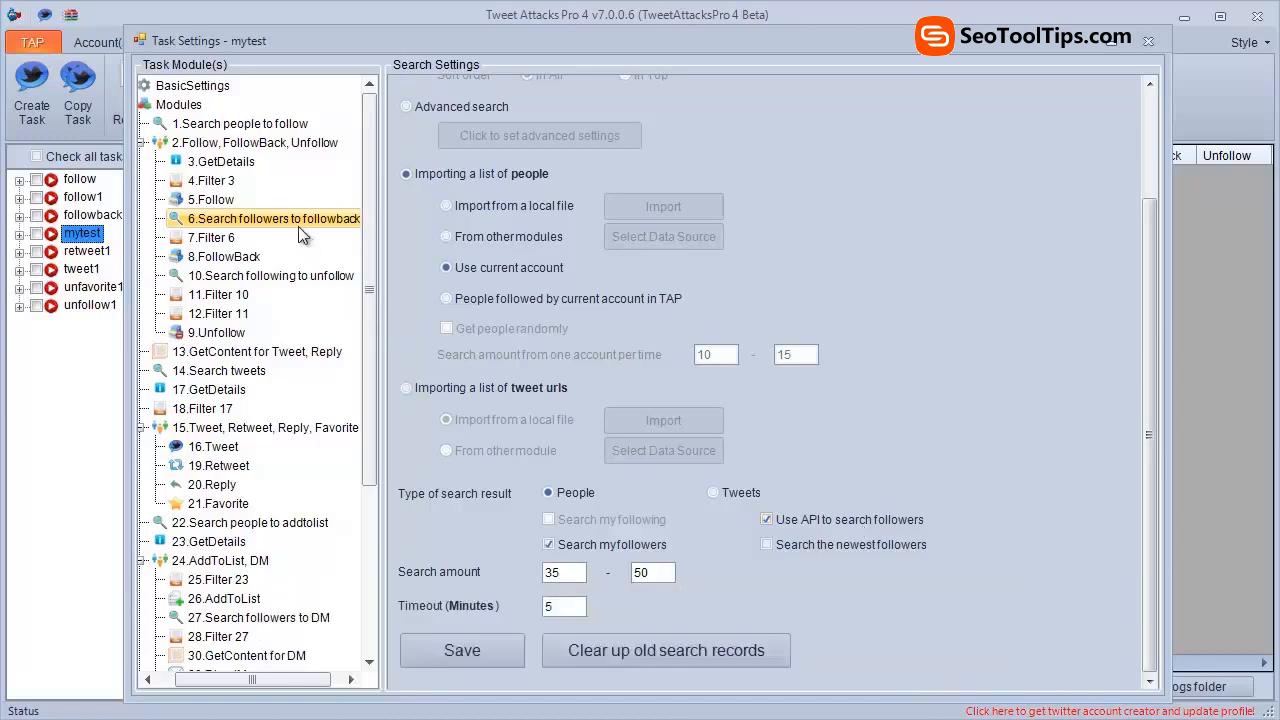
Step: Set the 4.Filter 3 module to exclude people already followed by me and people who already follow back me
click(240, 188)
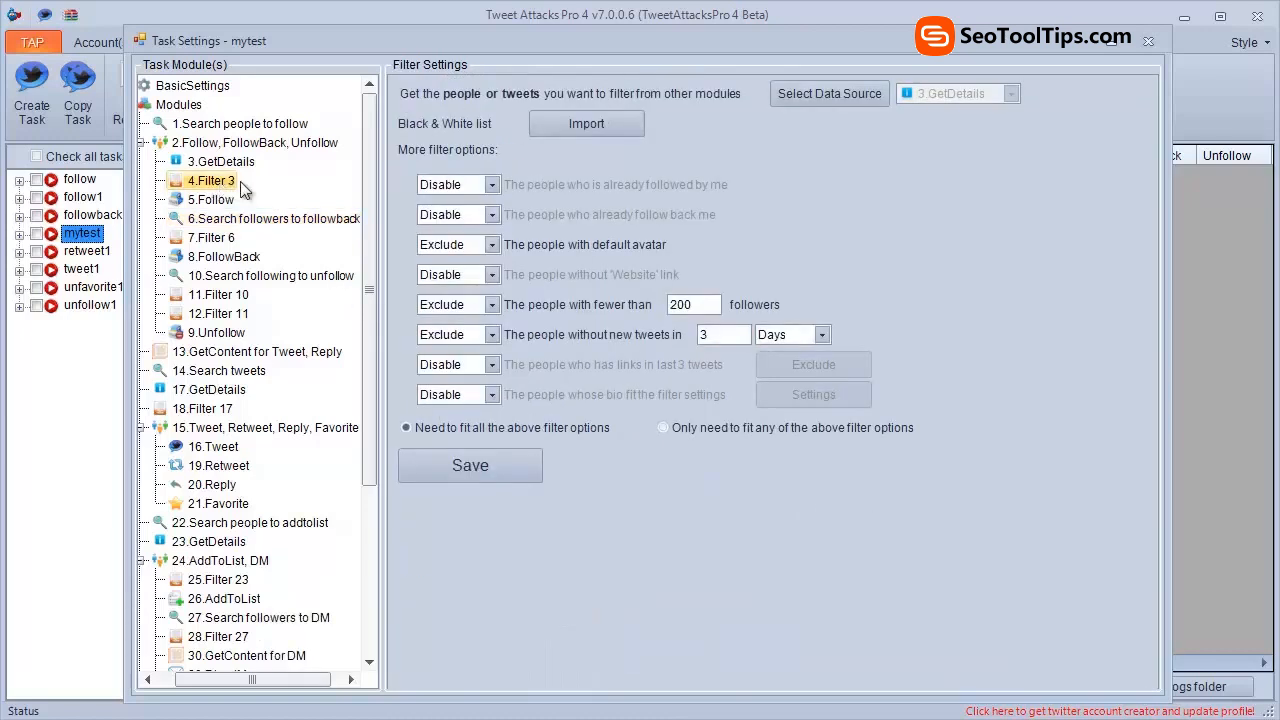
click(491, 185)
click(478, 219)
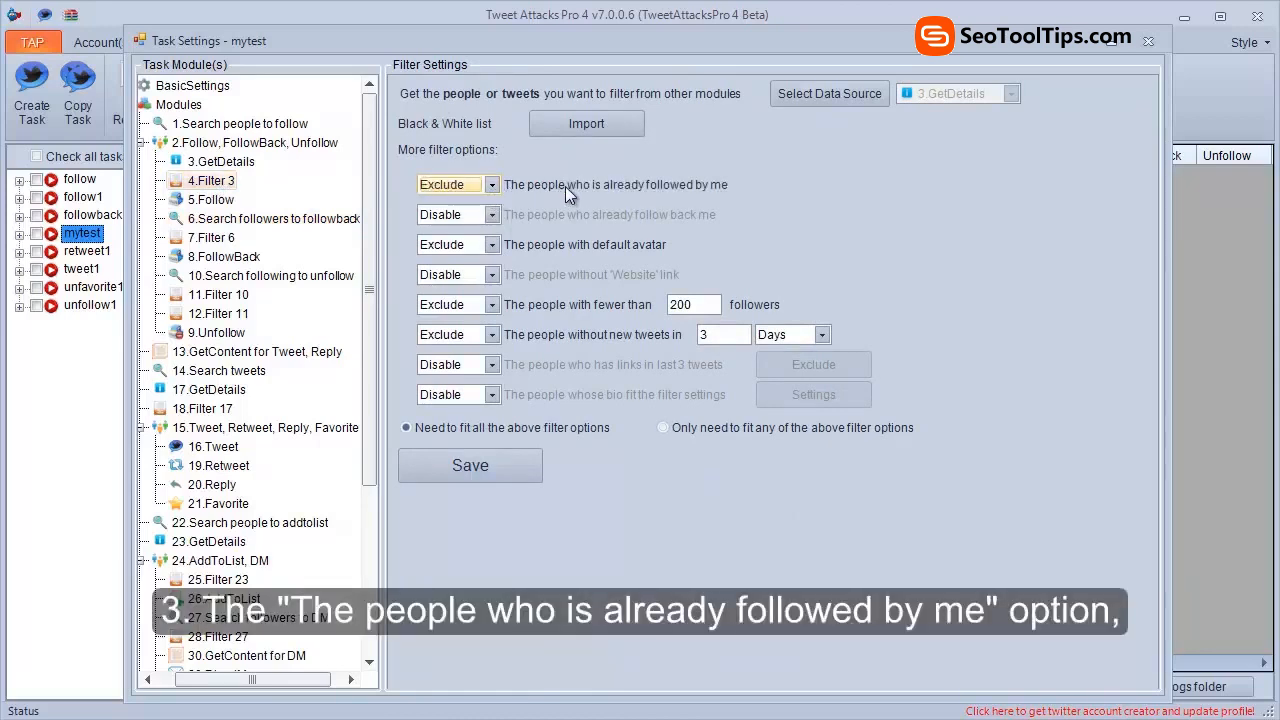
click(494, 214)
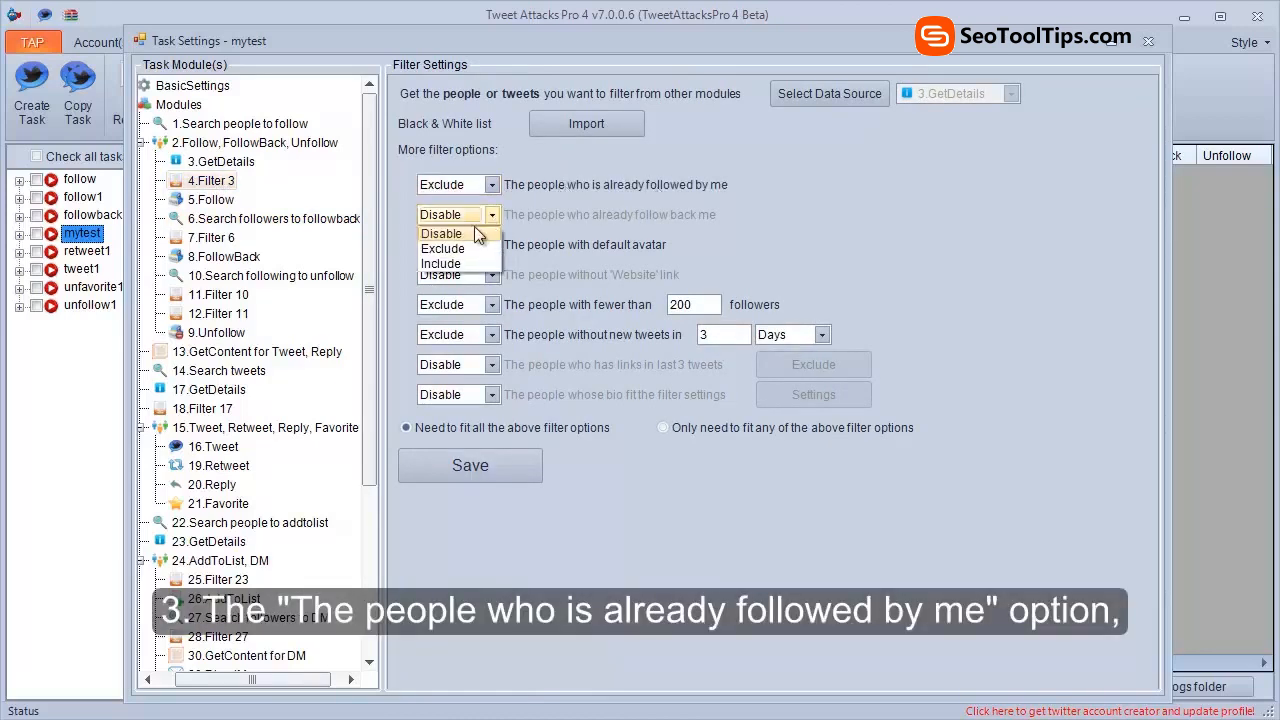
click(461, 246)
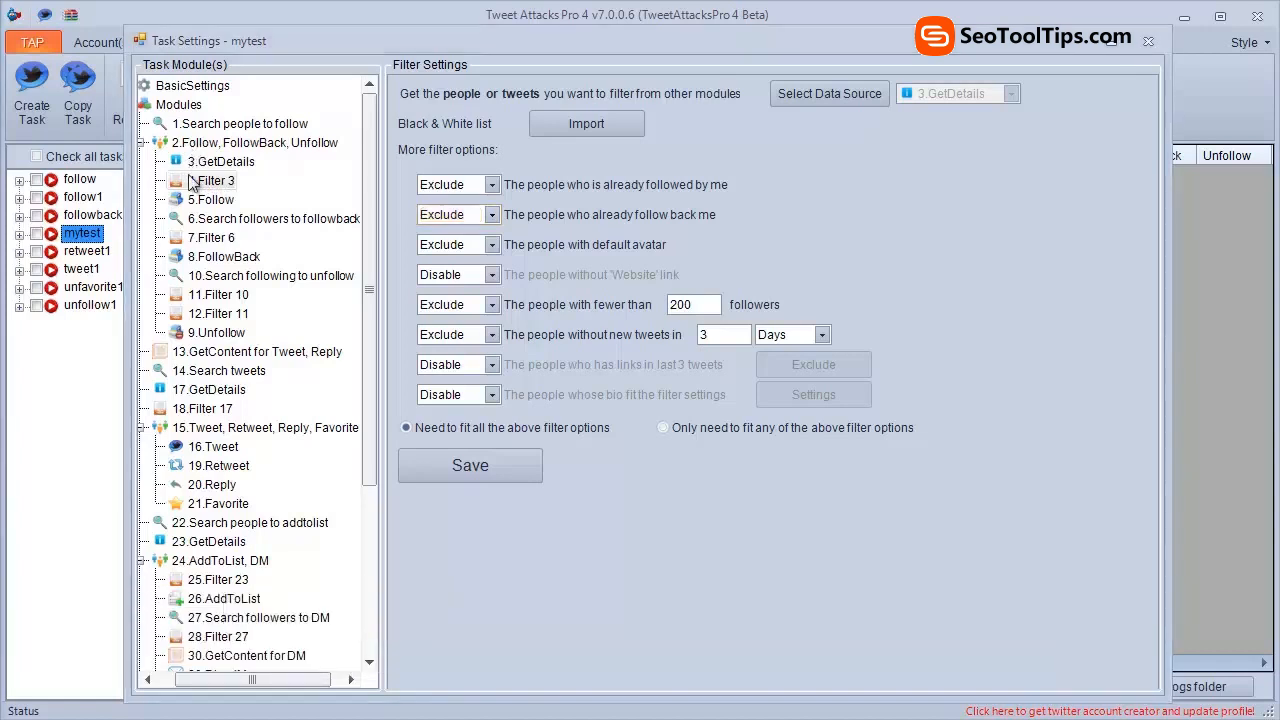
Step: Set the 18.Filter 17 module to exclude tweets retweeted over 10 times and include tweets favorited over 10 times
click(205, 409)
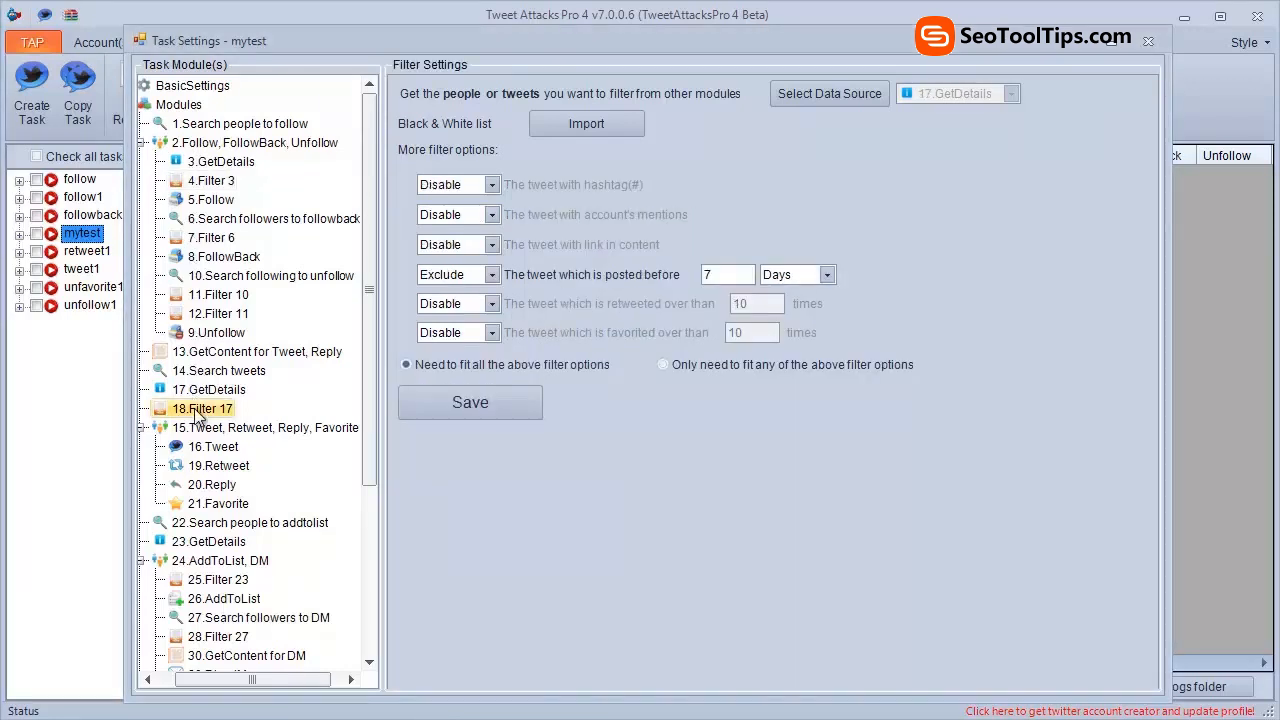
click(494, 305)
click(482, 337)
click(491, 332)
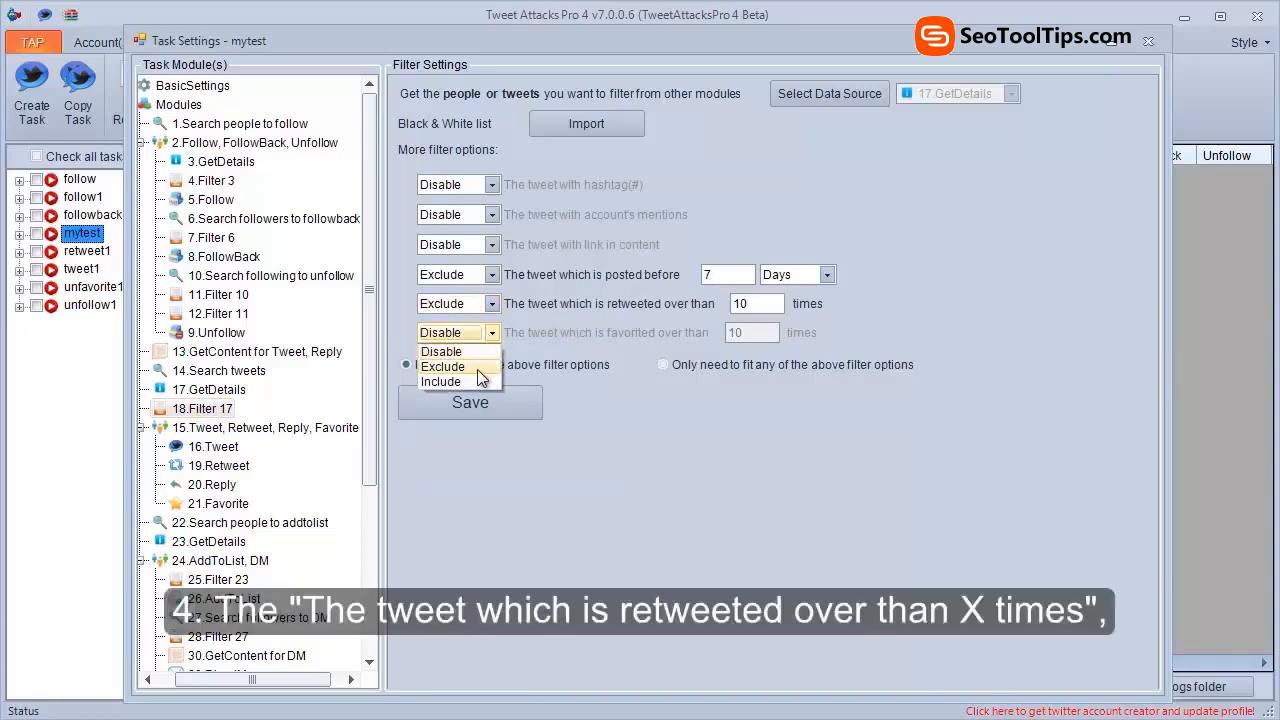
click(473, 381)
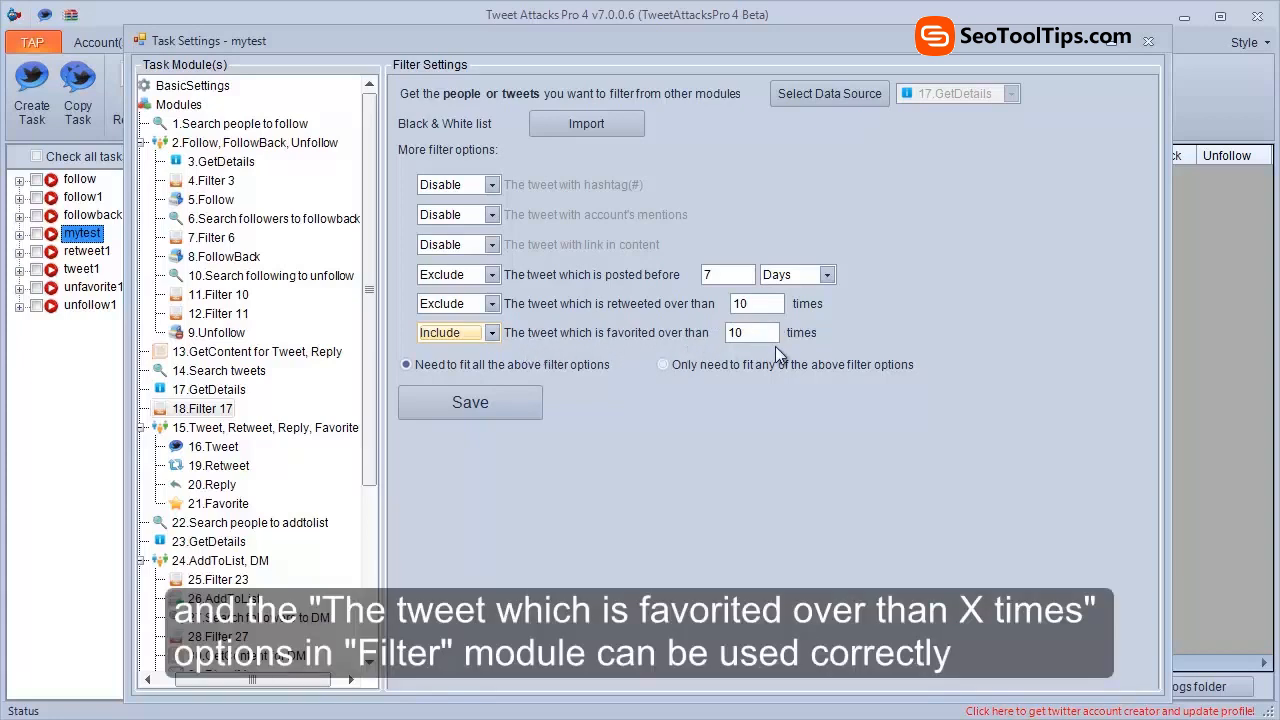
Step: Review the 17.GetDetails settings and the search options of the 14.Search tweets module, and close the mytest task settings
click(209, 390)
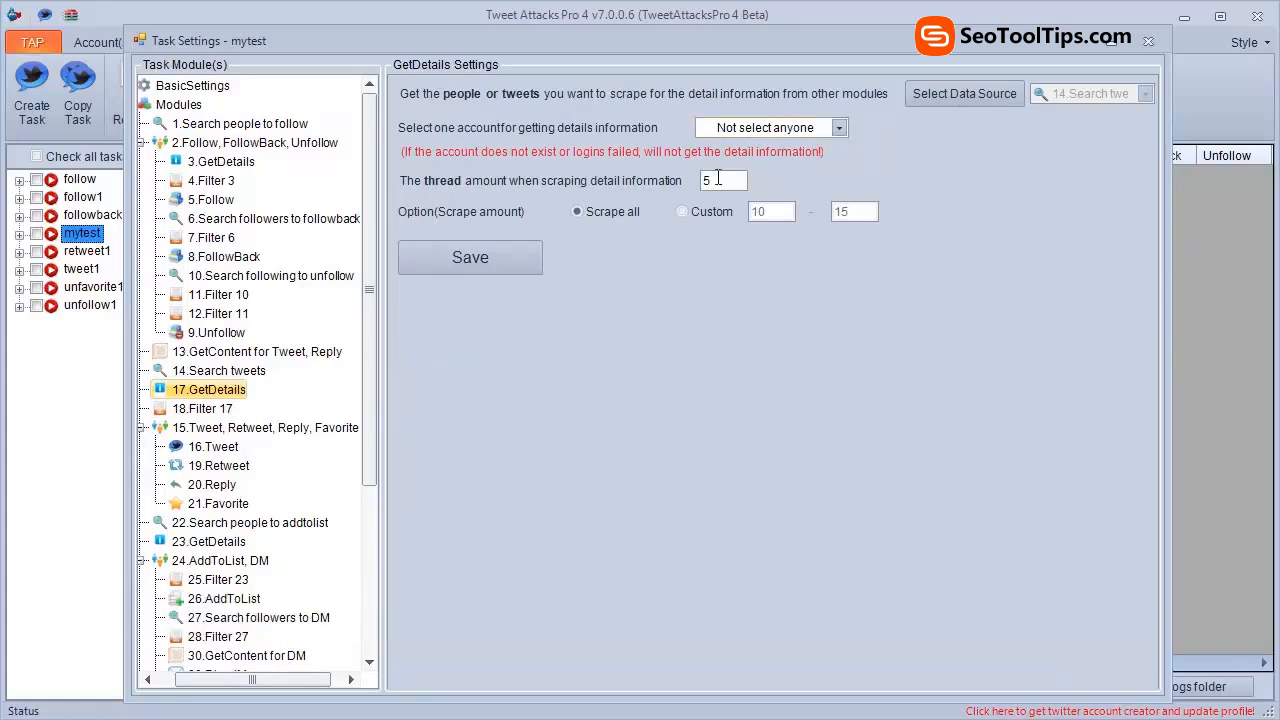
click(213, 374)
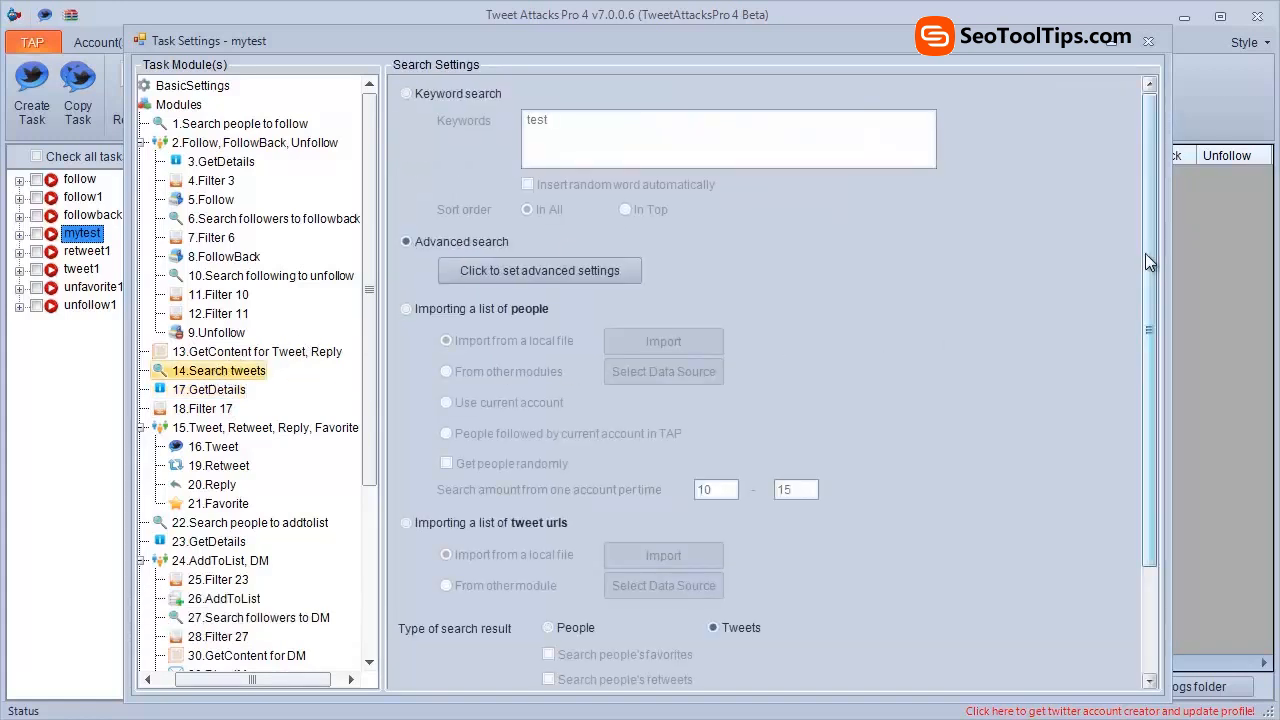
drag(1146, 253, 1124, 424)
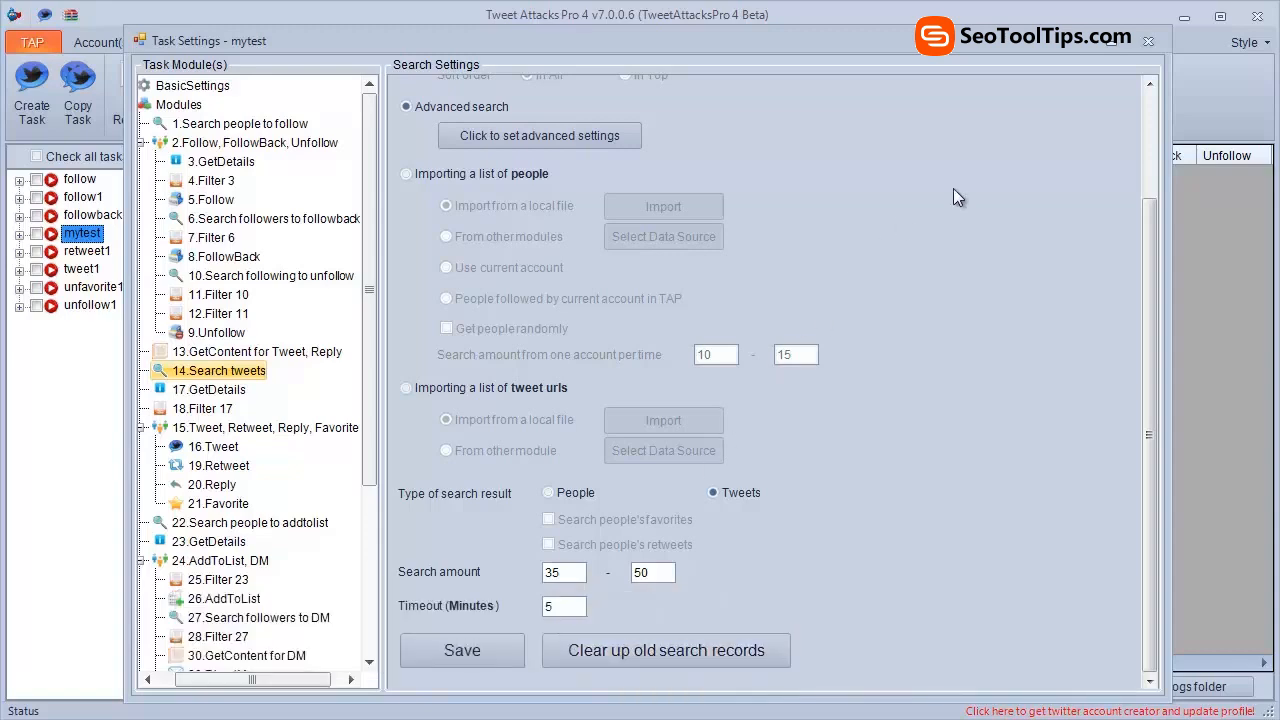
click(1148, 41)
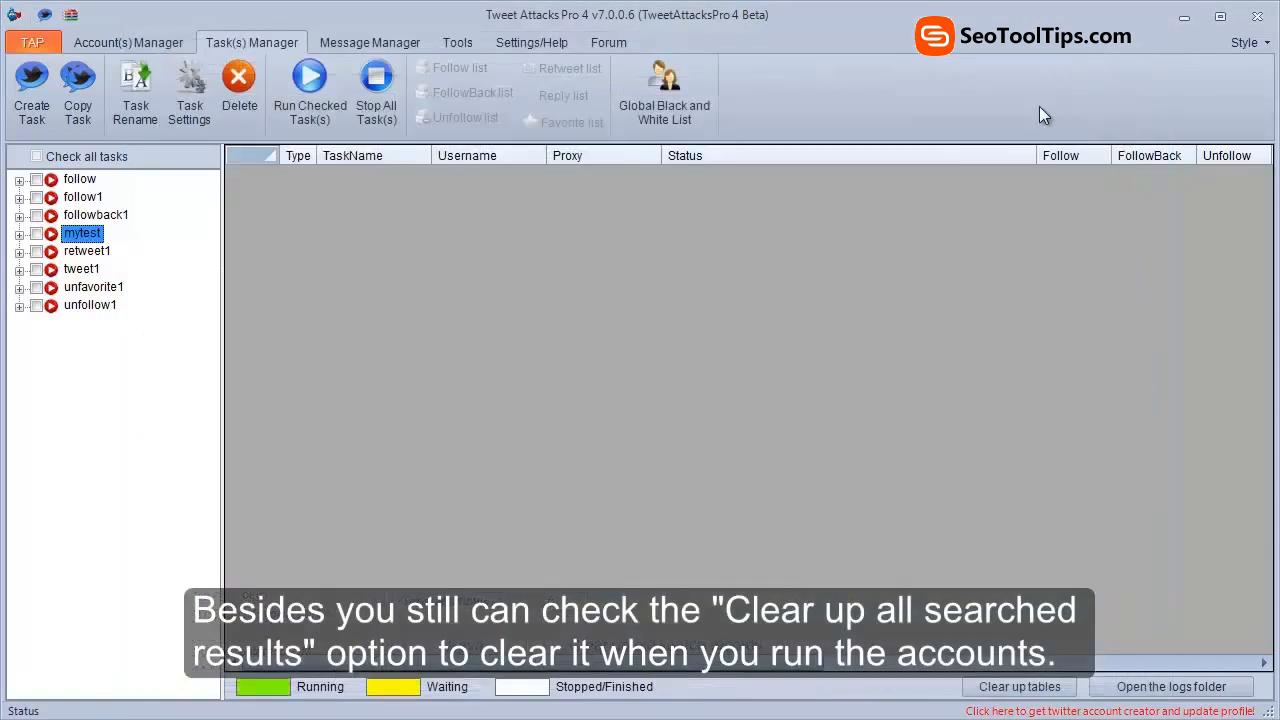
Step: Check the mytest task for running and choose to clear up all searched results in its run settings
click(35, 236)
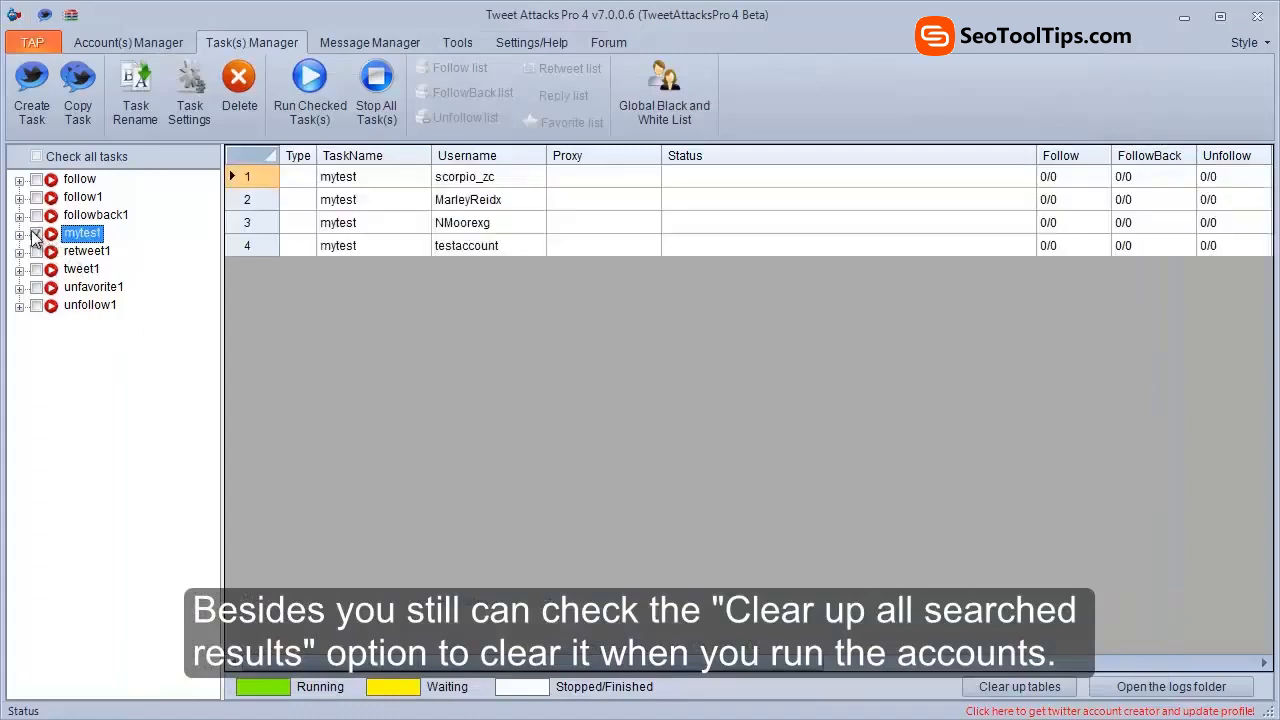
click(300, 100)
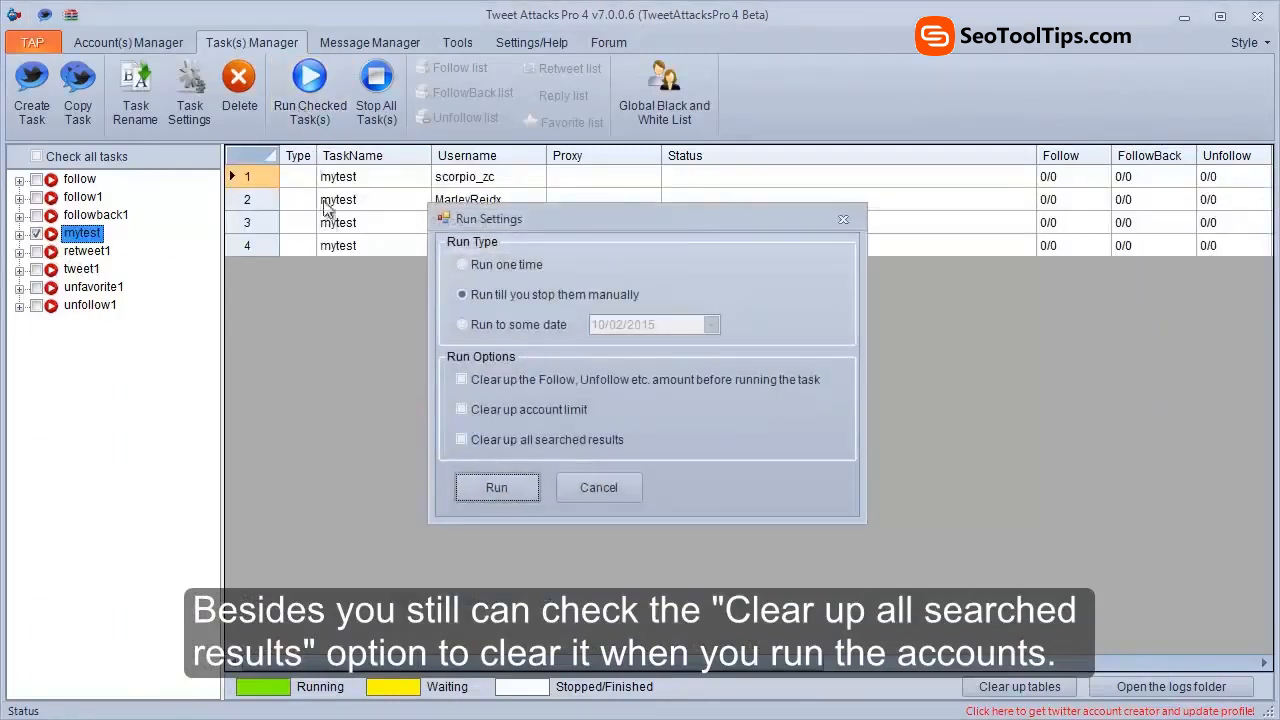
click(482, 442)
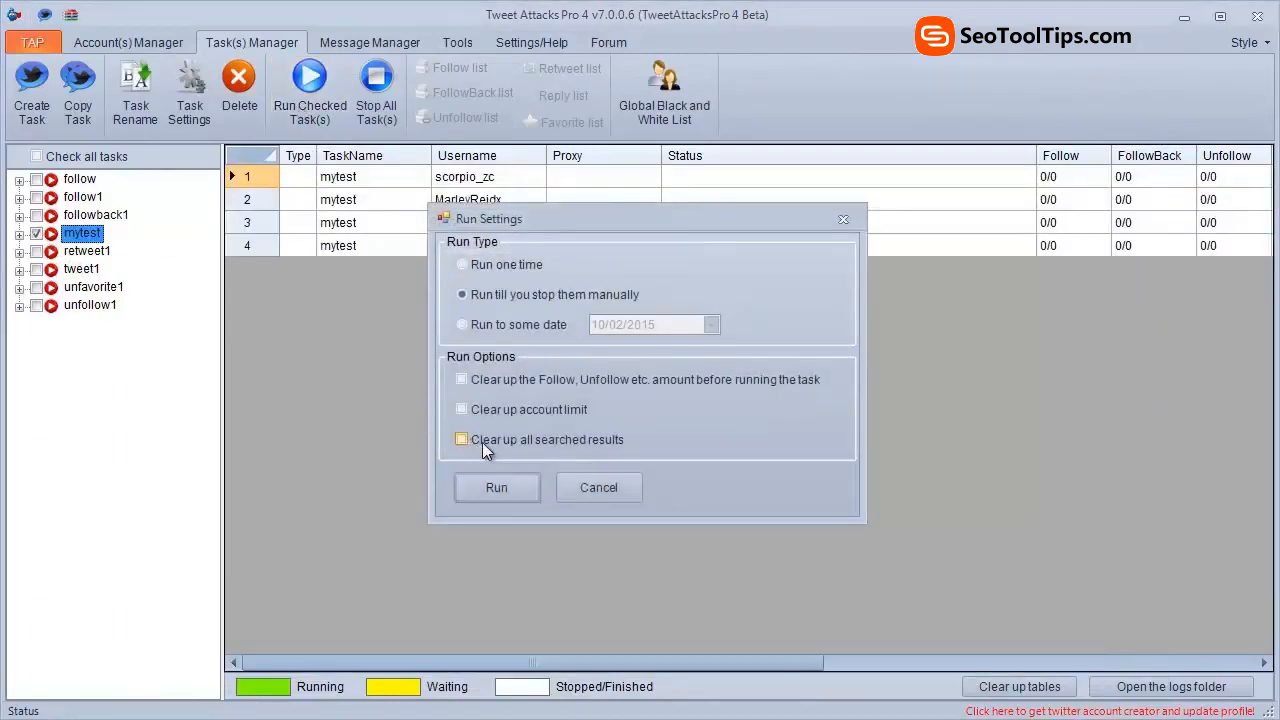